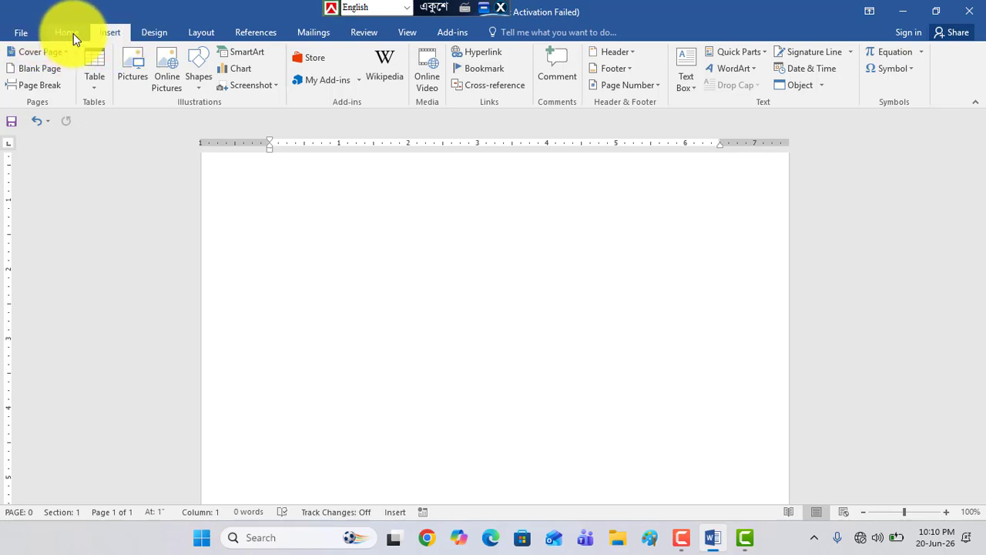
{"action": "left_click", "coordinate": [133, 76]}
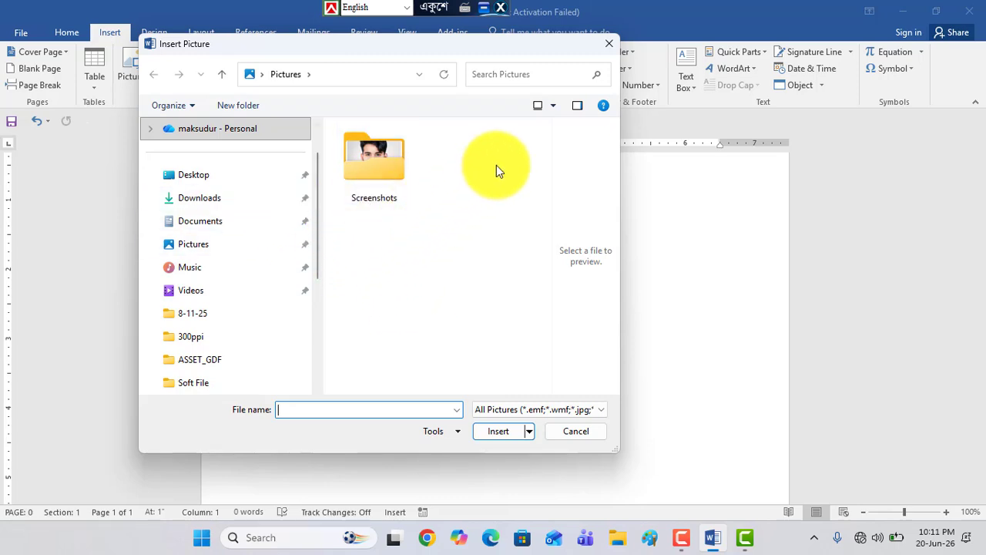
{"action": "left_click", "coordinate": [608, 44]}
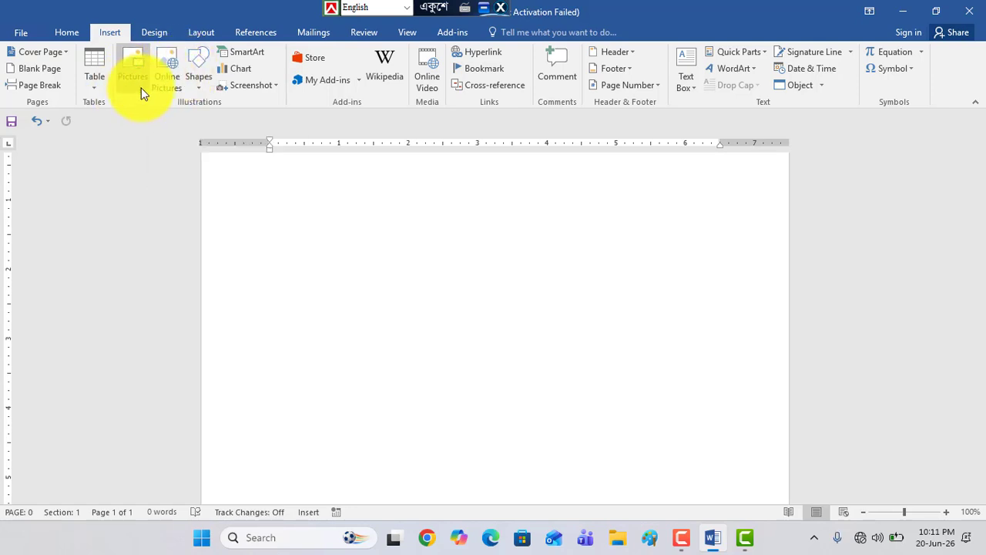
{"action": "left_click", "coordinate": [138, 68]}
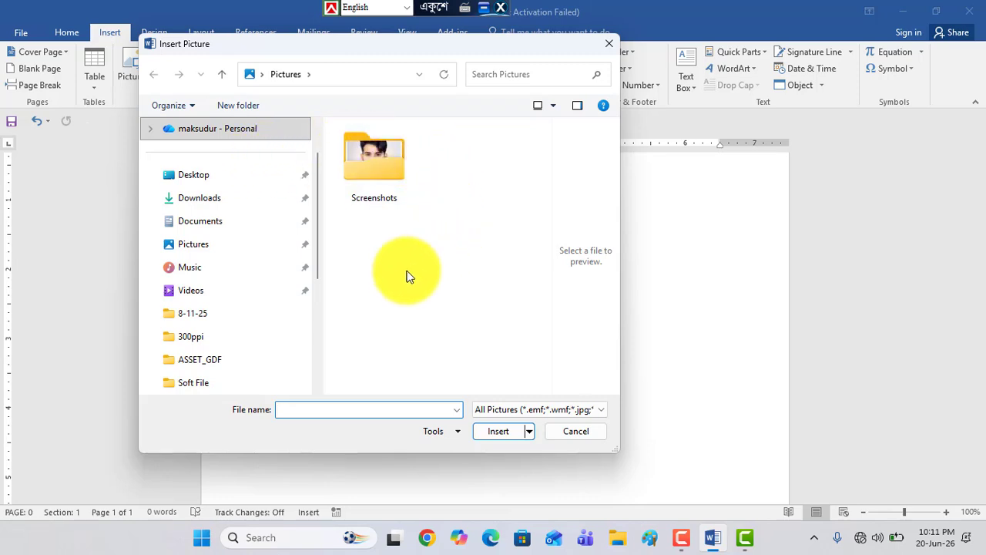
{"action": "left_click", "coordinate": [608, 43]}
{"action": "left_click", "coordinate": [158, 77]}
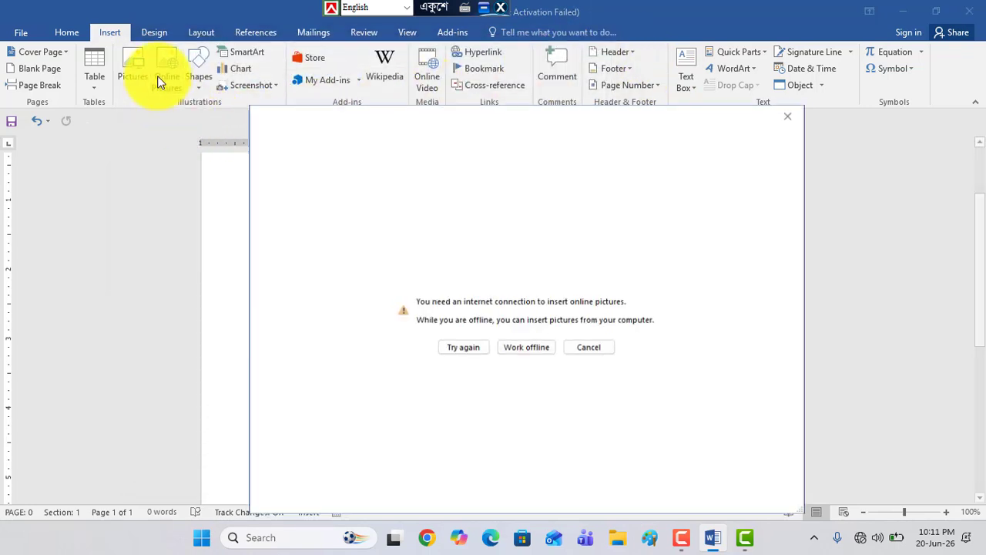
{"action": "left_click", "coordinate": [524, 348]}
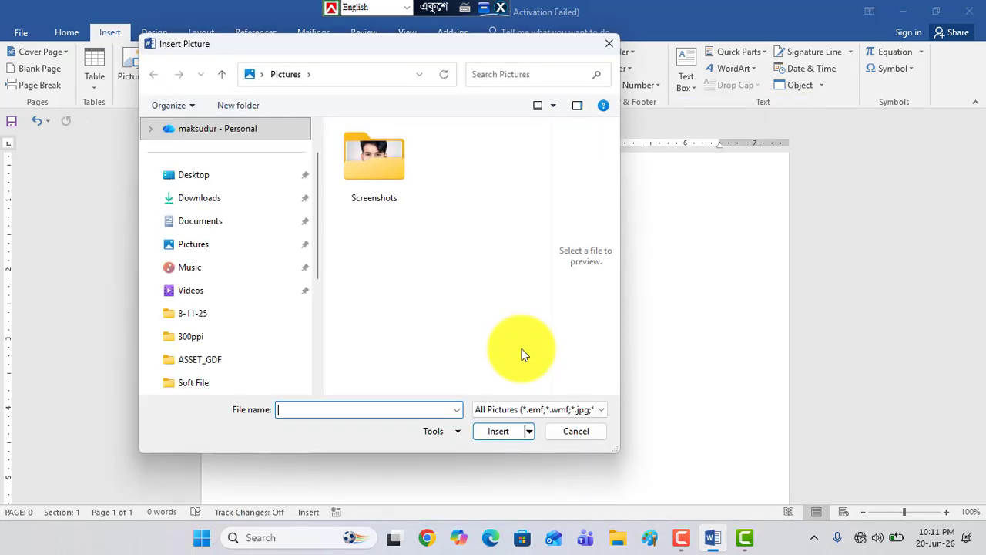
{"action": "left_click", "coordinate": [608, 44]}
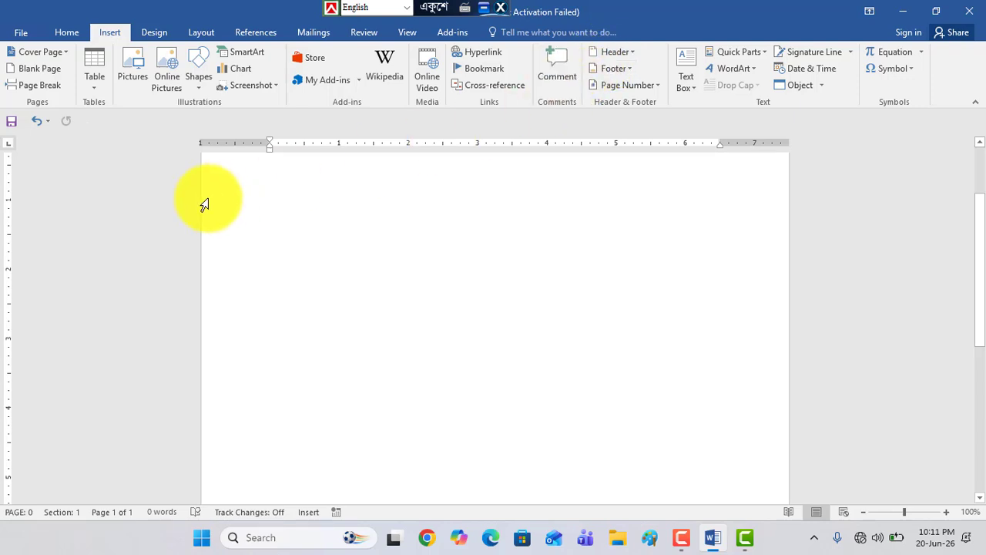
{"action": "left_click", "coordinate": [136, 79]}
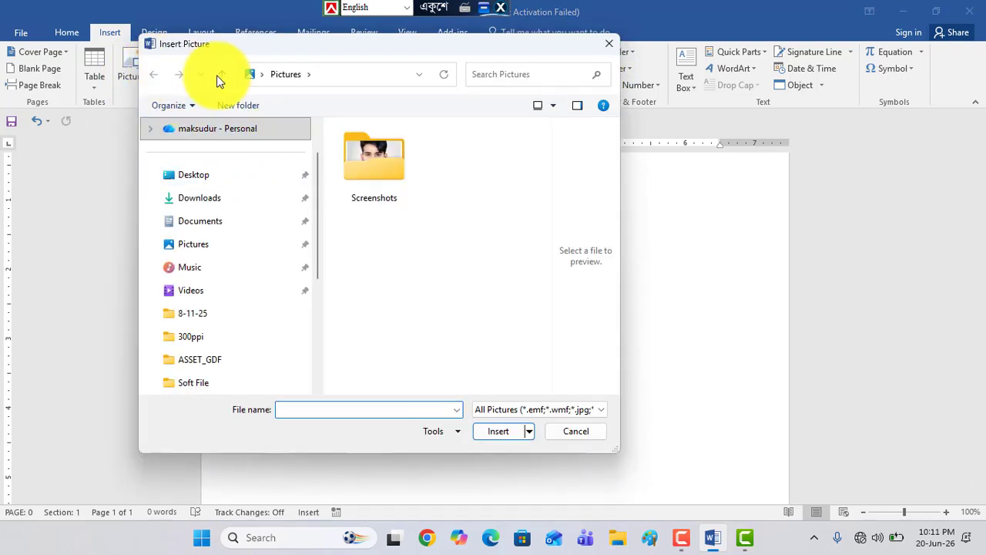
{"action": "left_click", "coordinate": [221, 77]}
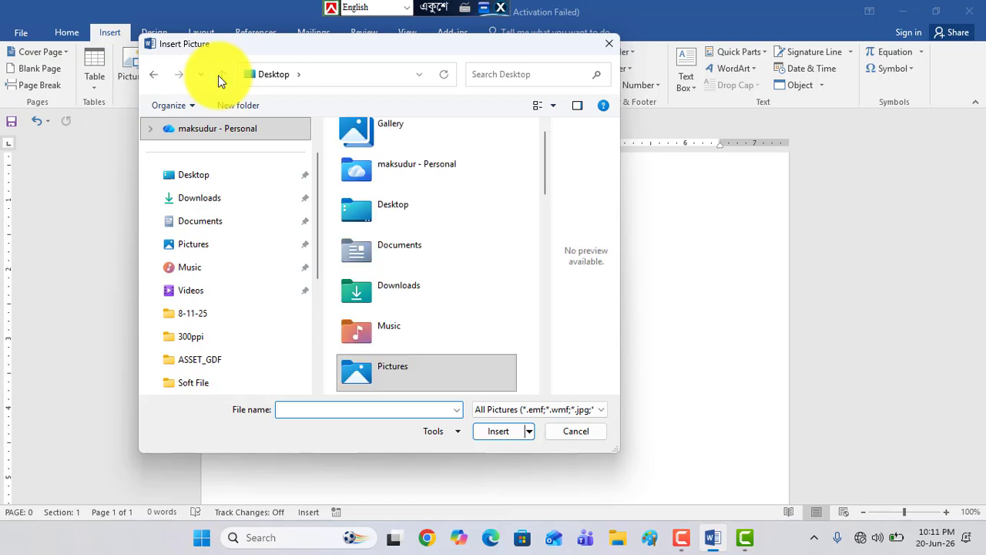
{"action": "scroll", "coordinate": [269, 221], "scroll_direction": "down", "scroll_amount": 1}
{"action": "scroll", "coordinate": [269, 220], "scroll_direction": "up", "scroll_amount": 2}
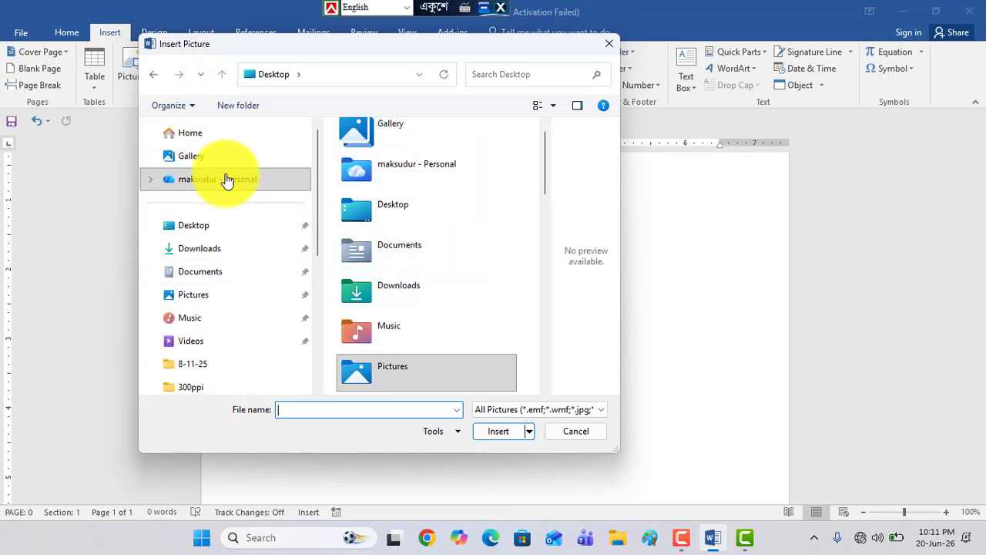
{"action": "left_click", "coordinate": [612, 43]}
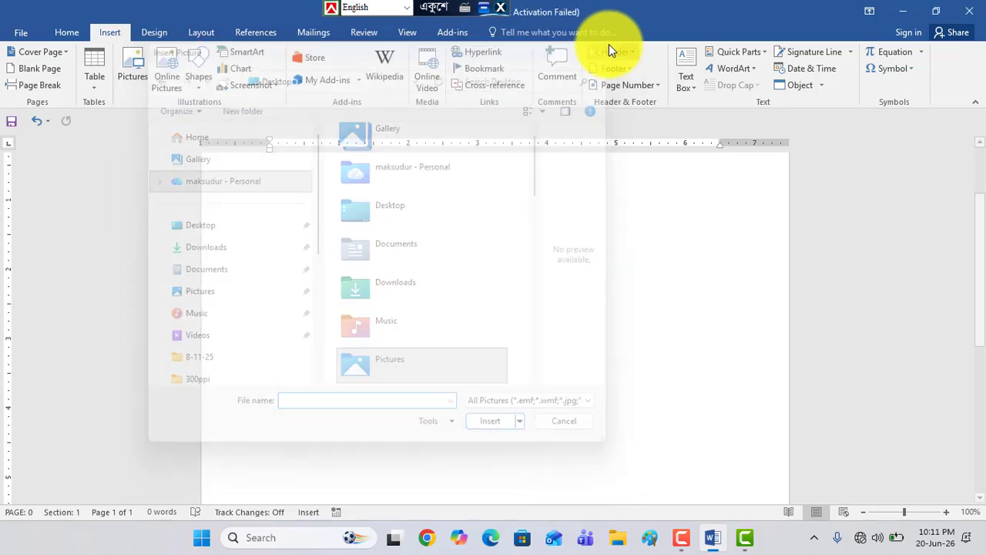
Minimize the document window, decline Camtasia's update check and close Camtasia without saving its untitled project.
{"action": "left_click", "coordinate": [905, 11]}
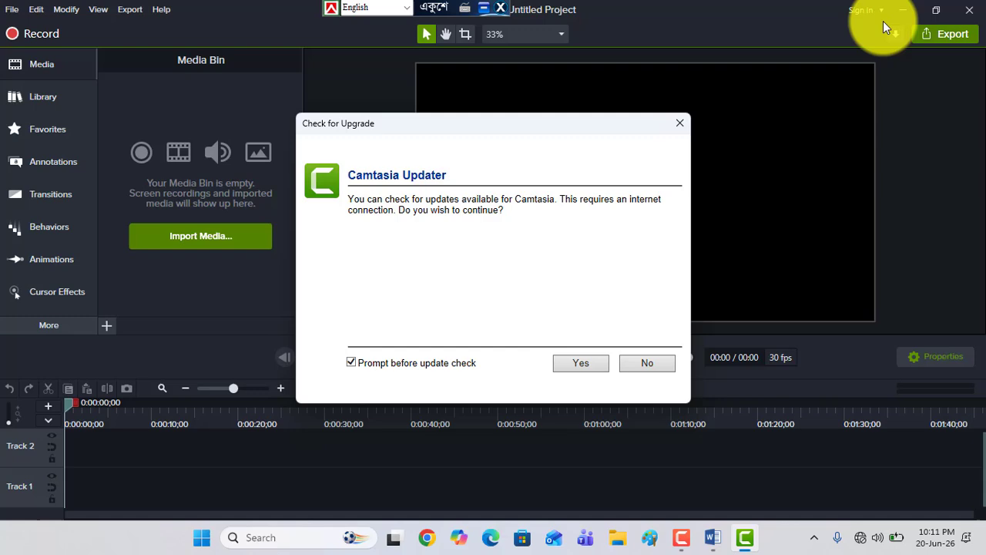
{"action": "left_click", "coordinate": [633, 363]}
{"action": "left_click", "coordinate": [970, 14]}
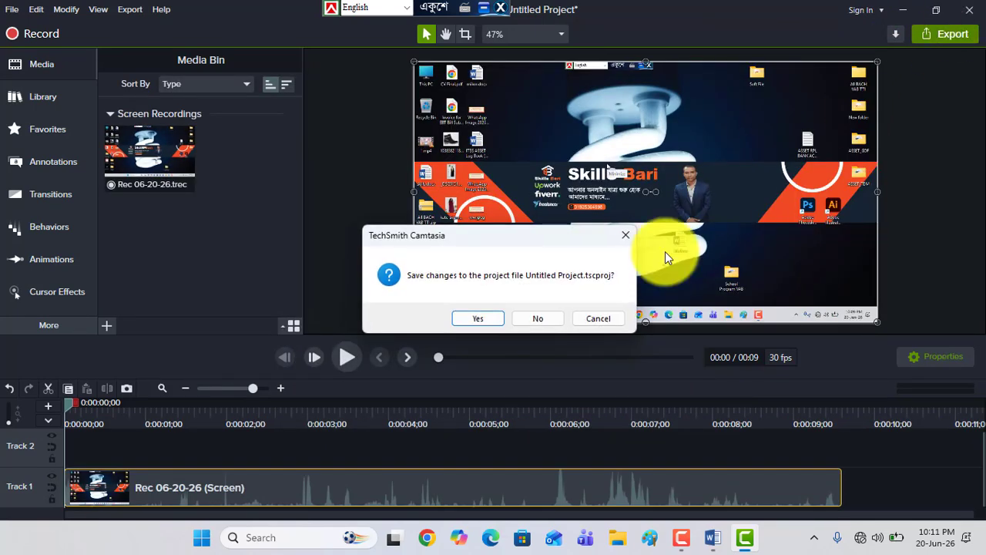
{"action": "left_click", "coordinate": [544, 321]}
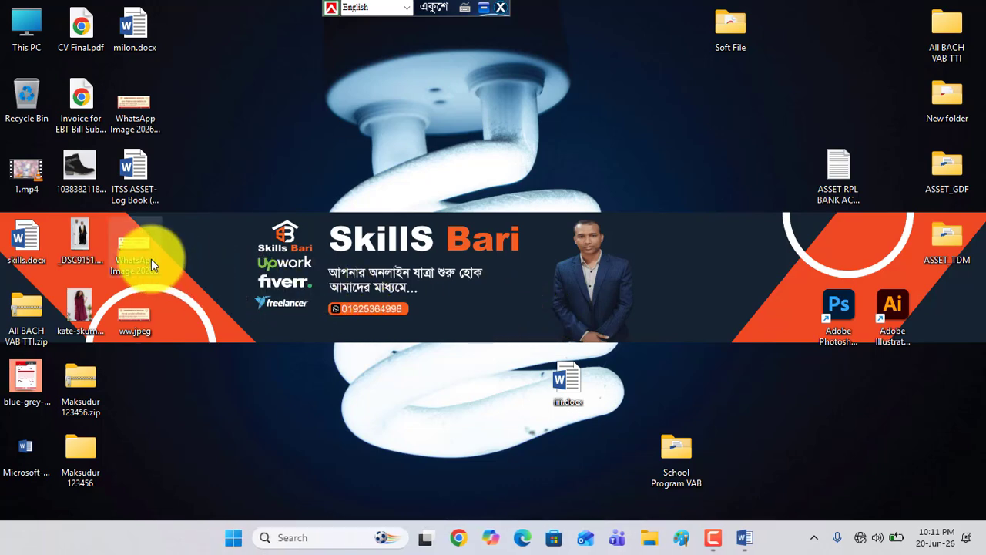
{"action": "mouse_move", "coordinate": [76, 308]}
{"action": "left_mouse_down"}
{"action": "mouse_move", "coordinate": [273, 152]}
{"action": "mouse_move", "coordinate": [81, 283]}
{"action": "mouse_move", "coordinate": [75, 296]}
{"action": "left_mouse_up"}
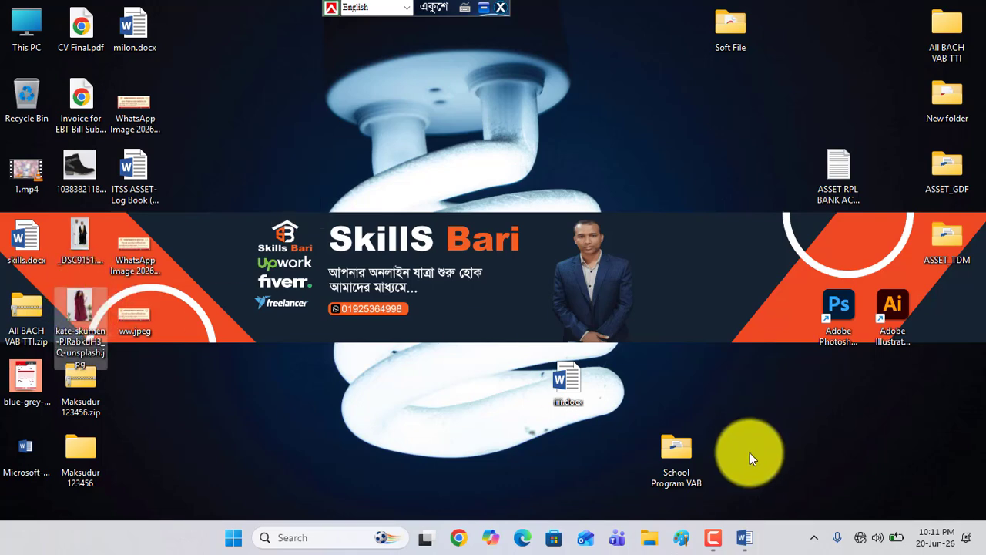
Return to Word and examine the folders and drives available for inserting a picture, including WebDesign (D:).
{"action": "left_click", "coordinate": [740, 537]}
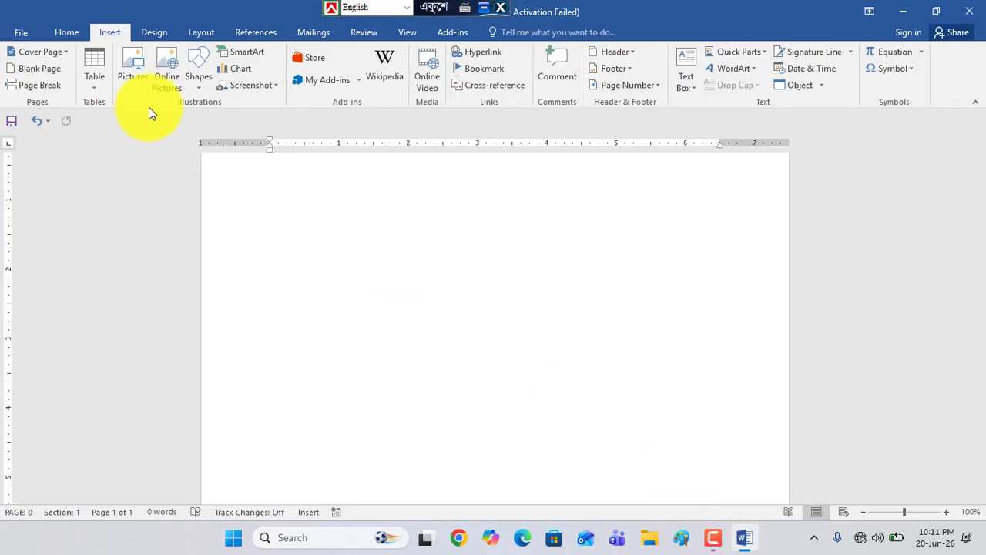
{"action": "left_click", "coordinate": [131, 73]}
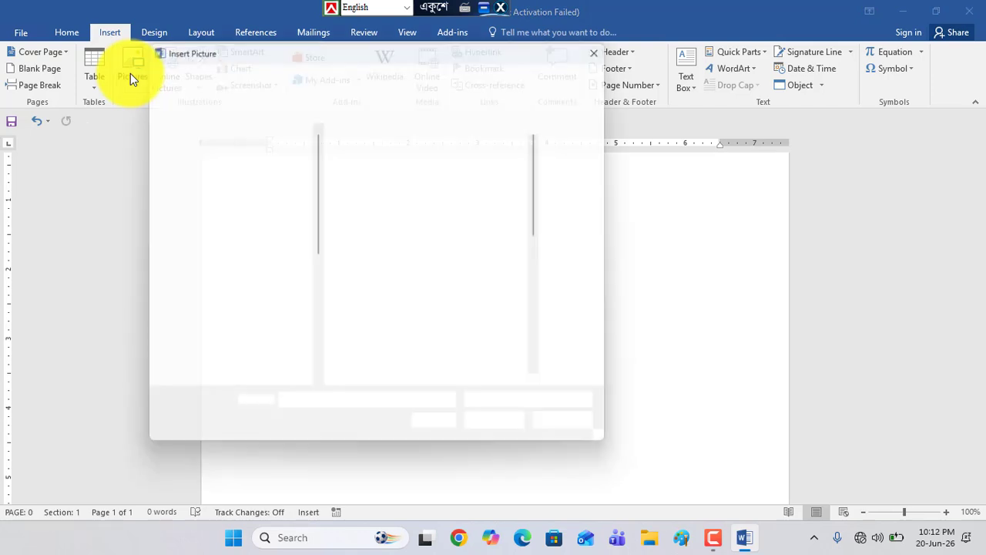
{"action": "scroll", "coordinate": [195, 275], "scroll_direction": "up", "scroll_amount": 3}
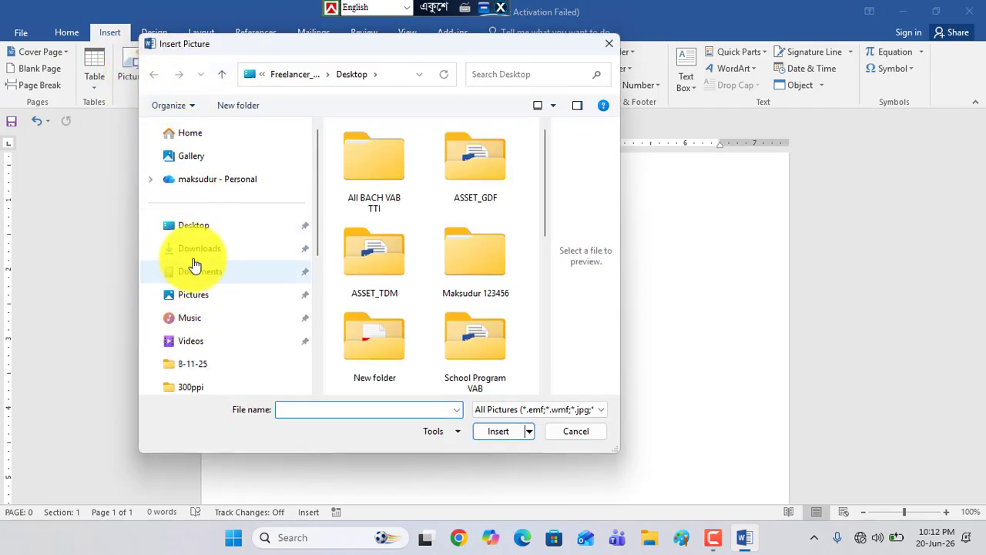
{"action": "scroll", "coordinate": [216, 187], "scroll_direction": "down", "scroll_amount": 3}
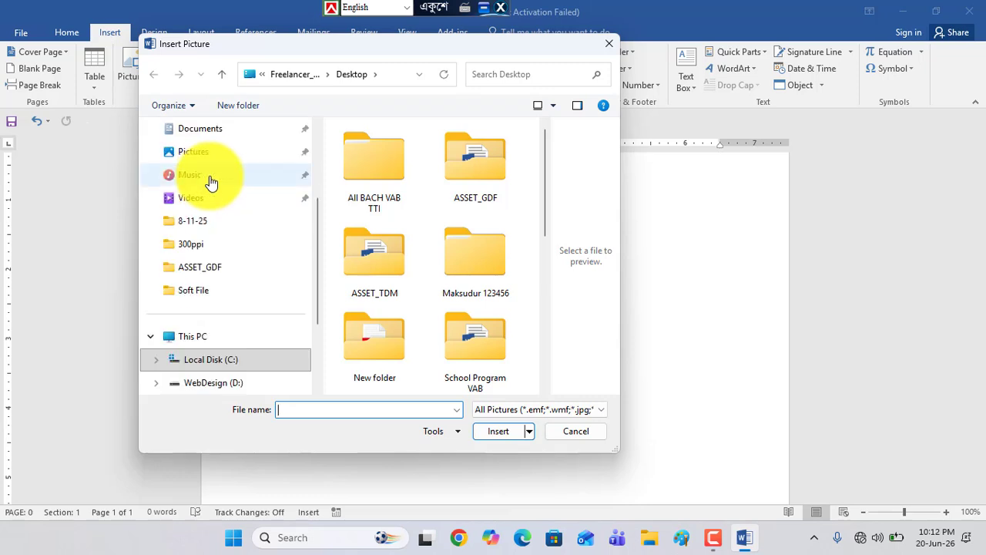
{"action": "scroll", "coordinate": [208, 182], "scroll_direction": "up", "scroll_amount": 3}
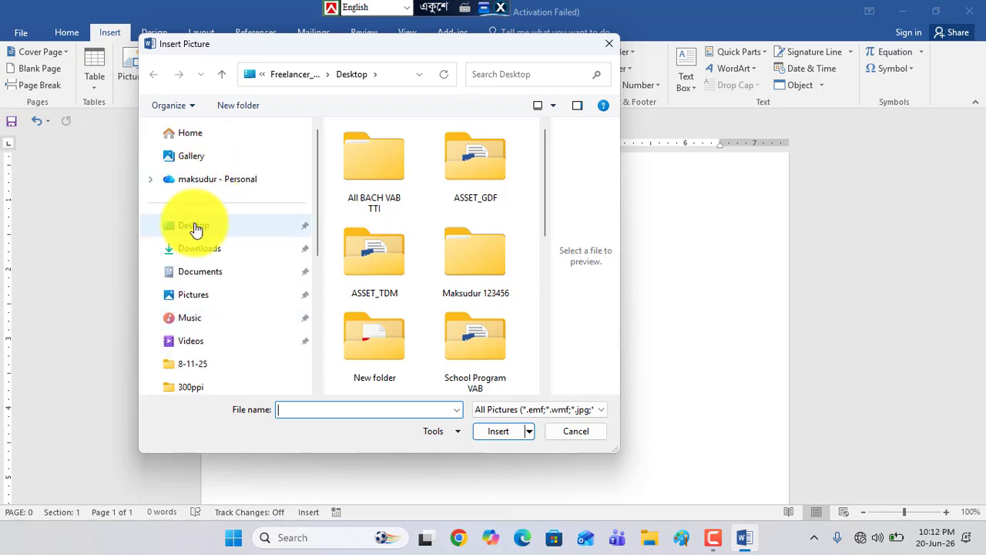
{"action": "scroll", "coordinate": [221, 220], "scroll_direction": "down", "scroll_amount": 5}
{"action": "scroll", "coordinate": [231, 216], "scroll_direction": "up", "scroll_amount": 5}
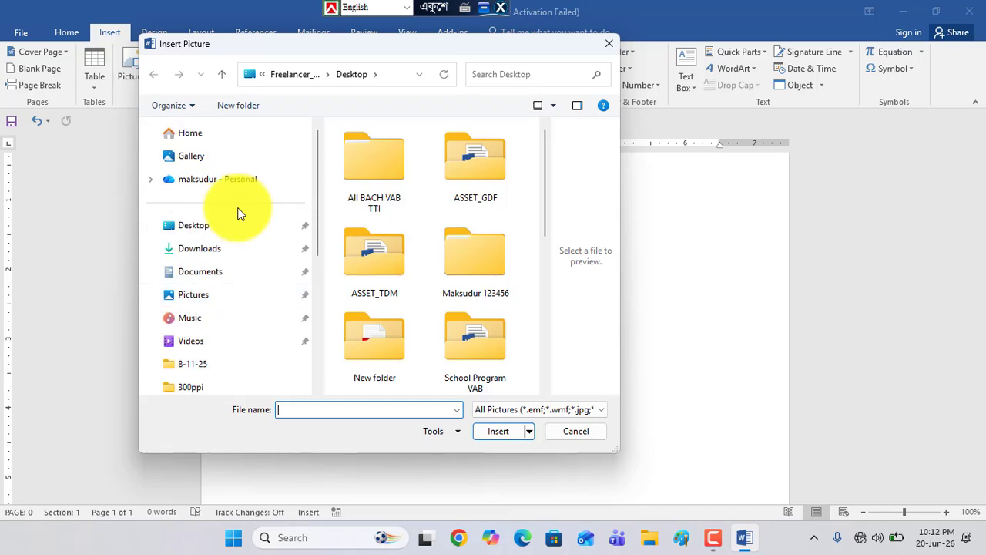
{"action": "mouse_move", "coordinate": [320, 177]}
{"action": "left_mouse_down"}
{"action": "mouse_move", "coordinate": [319, 258]}
{"action": "mouse_move", "coordinate": [319, 159]}
{"action": "mouse_move", "coordinate": [321, 252]}
{"action": "mouse_move", "coordinate": [319, 193]}
{"action": "left_mouse_up"}
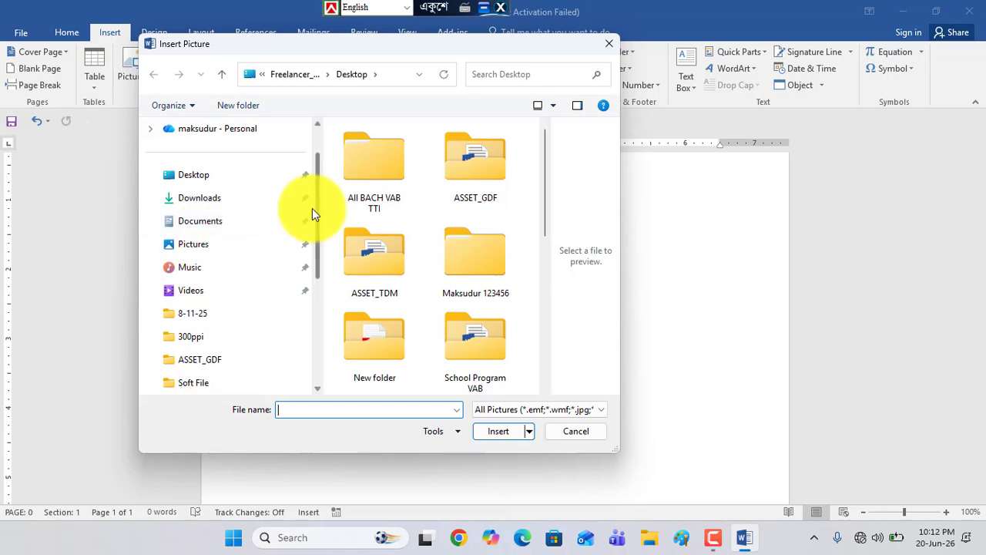
{"action": "left_click_drag", "start_coordinate": [312, 208], "coordinate": [284, 296]}
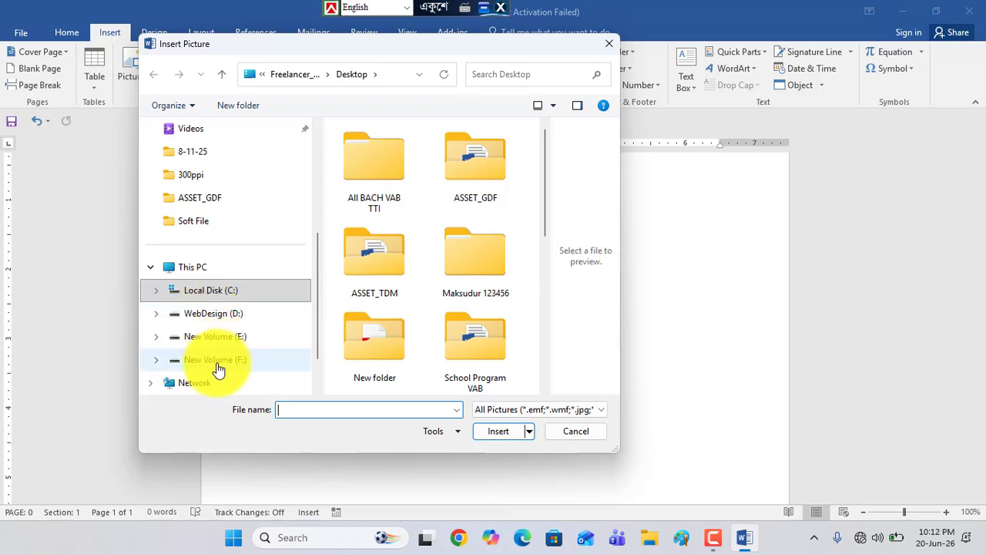
{"action": "left_click", "coordinate": [223, 313]}
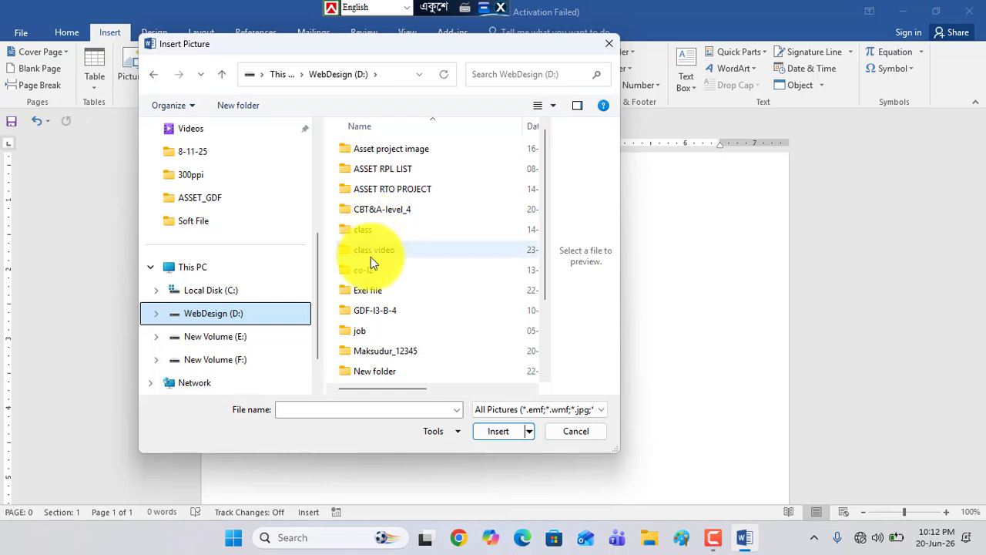
{"action": "scroll", "coordinate": [220, 337], "scroll_direction": "up", "scroll_amount": 2}
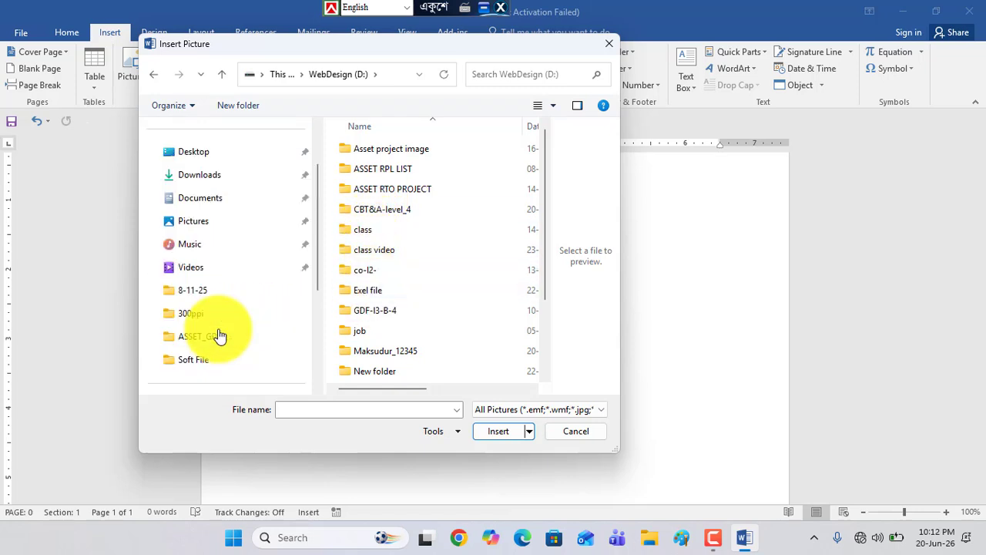
{"action": "scroll", "coordinate": [219, 336], "scroll_direction": "up", "scroll_amount": 2}
Insert the JPG photo of the woman in the burgundy dress from the Desktop folder into the document.
{"action": "left_click", "coordinate": [199, 234]}
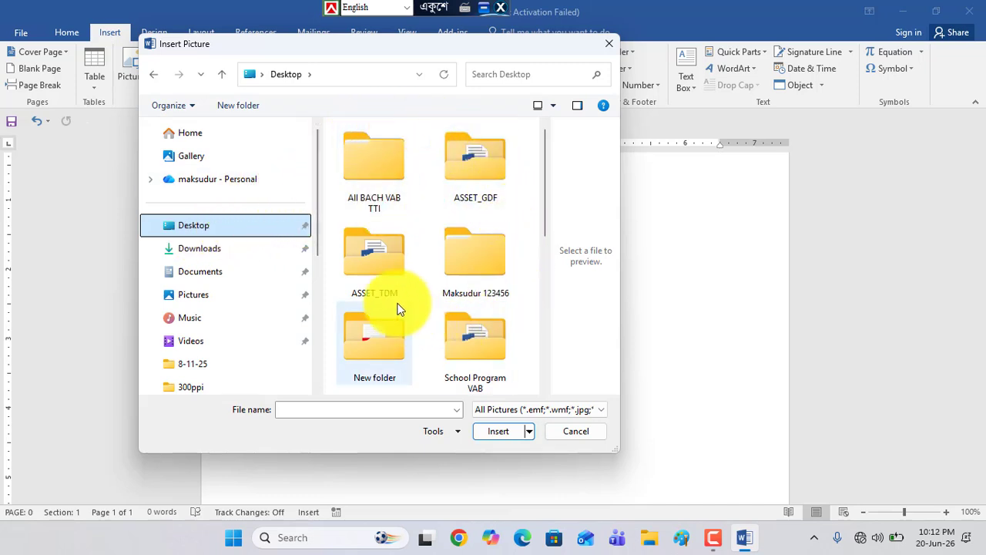
{"action": "left_click_drag", "start_coordinate": [547, 179], "coordinate": [546, 271]}
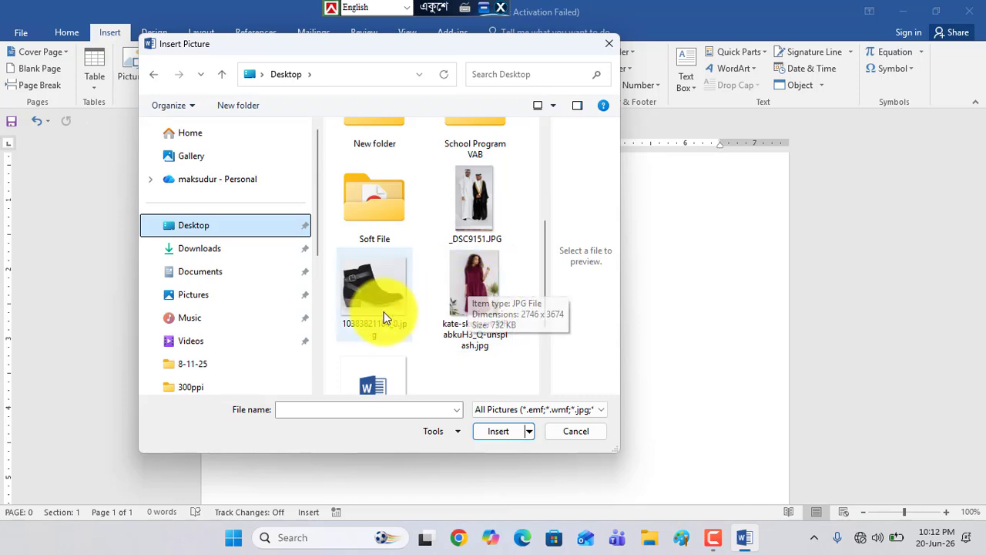
{"action": "left_click", "coordinate": [480, 297]}
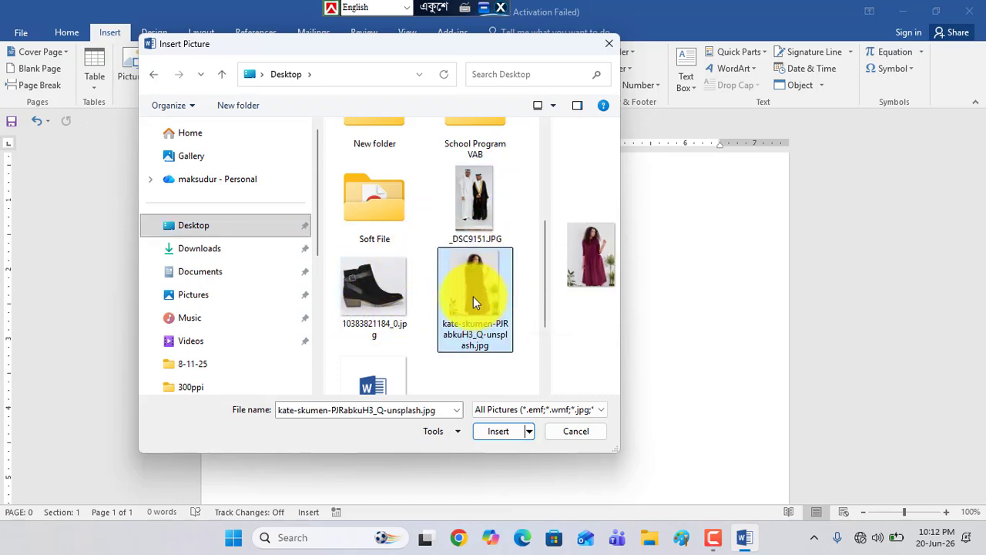
{"action": "left_click", "coordinate": [503, 434]}
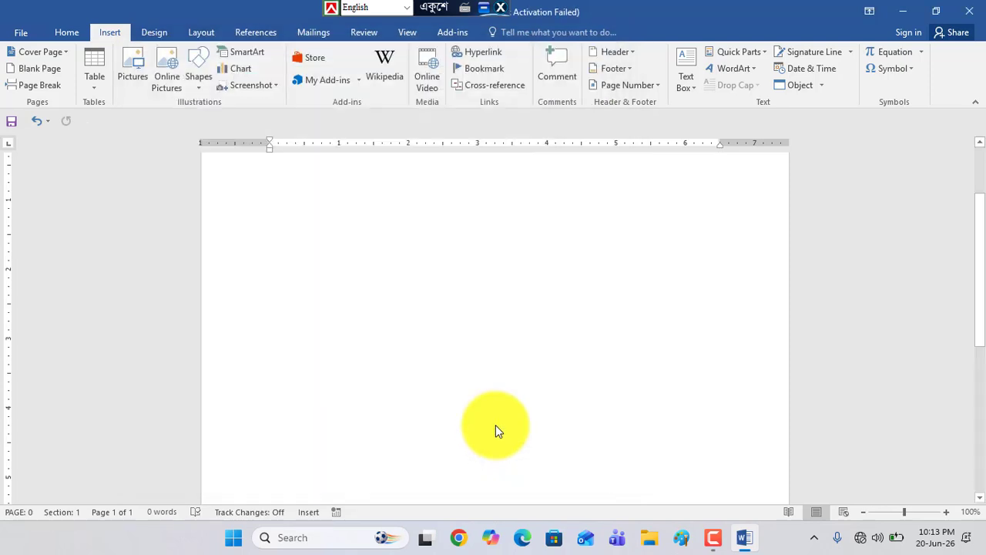
Shrink the inserted picture proportionally to about 3.86" high by 2.89" wide, keeping it at the page's left margin.
{"action": "scroll", "coordinate": [487, 347], "scroll_direction": "down", "scroll_amount": 8}
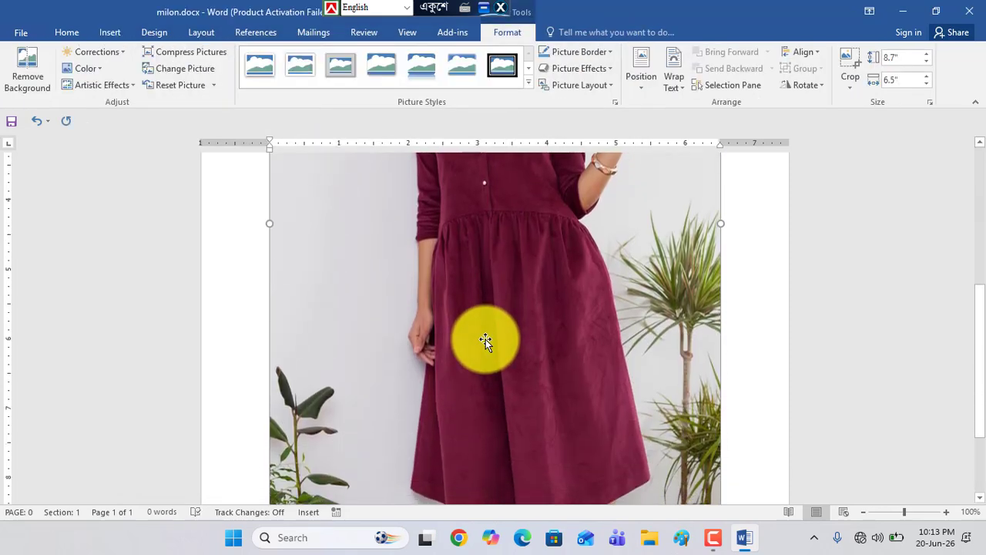
{"action": "scroll", "coordinate": [485, 339], "scroll_direction": "up", "scroll_amount": 10}
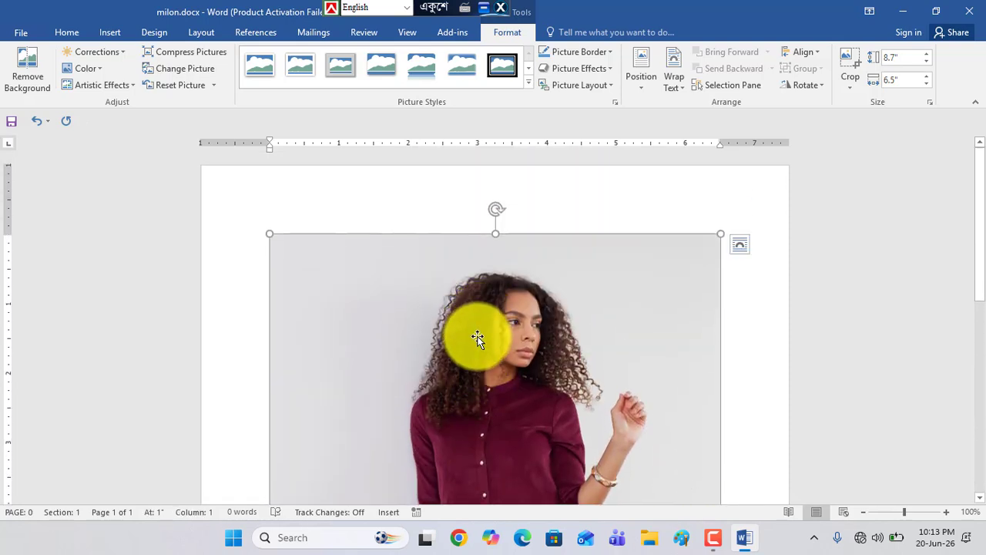
{"action": "scroll", "coordinate": [480, 331], "scroll_direction": "down", "scroll_amount": 2}
{"action": "scroll", "coordinate": [479, 336], "scroll_direction": "up", "scroll_amount": 2}
{"action": "scroll", "coordinate": [469, 331], "scroll_direction": "down", "scroll_amount": 1}
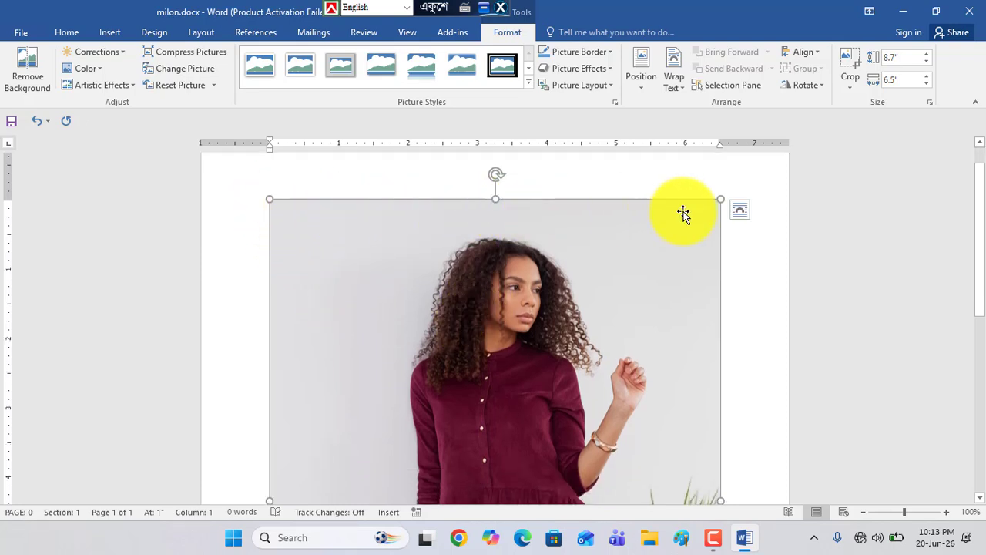
{"action": "left_click_drag", "start_coordinate": [267, 197], "coordinate": [386, 360]}
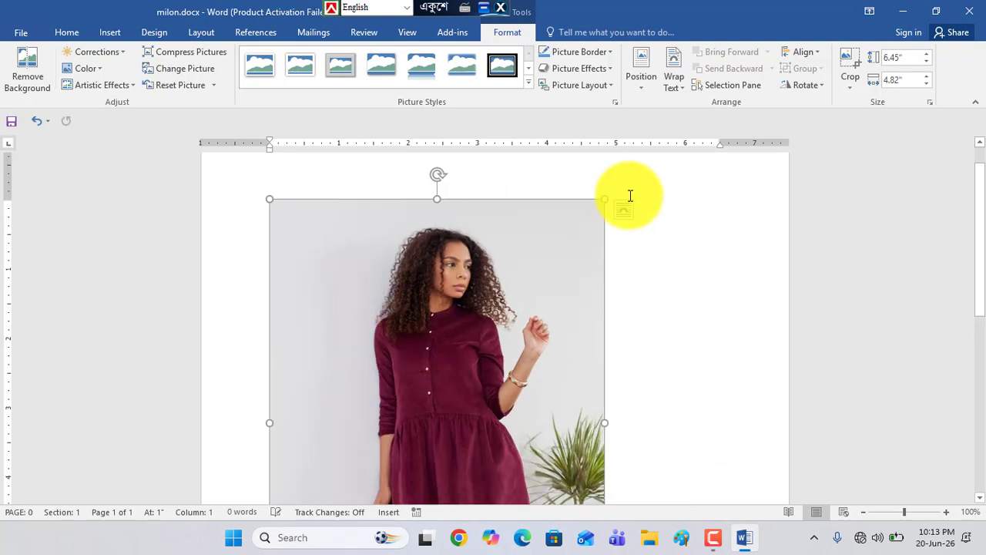
{"action": "left_click_drag", "start_coordinate": [606, 200], "coordinate": [461, 394]}
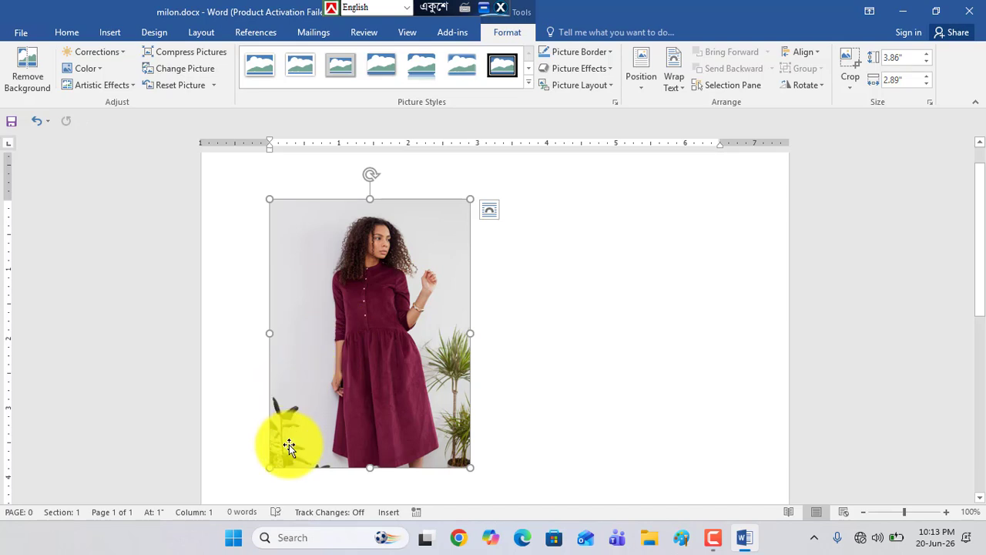
Try to move the picture into the empty area on the right half of the page.
{"action": "left_click_drag", "start_coordinate": [310, 423], "coordinate": [617, 392]}
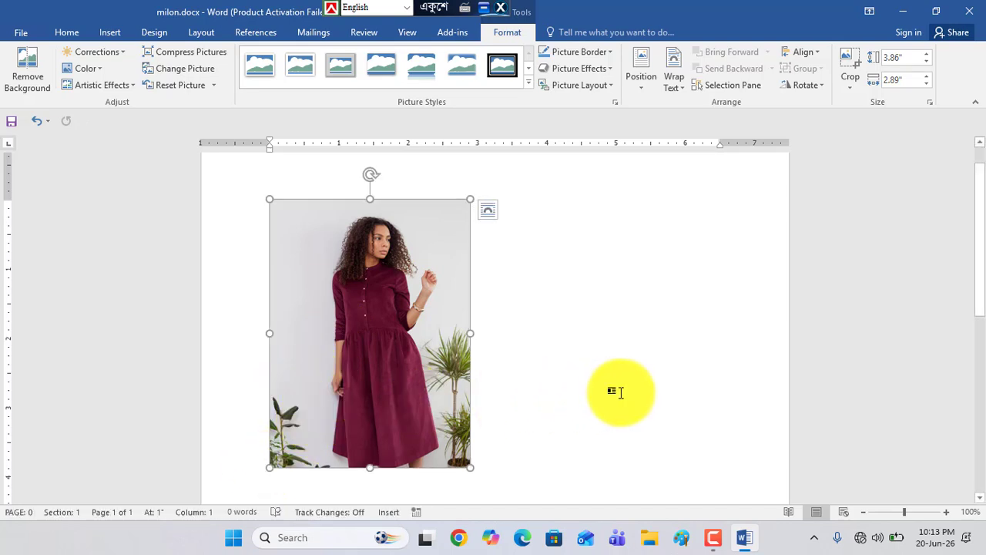
{"action": "left_click_drag", "start_coordinate": [437, 336], "coordinate": [590, 338]}
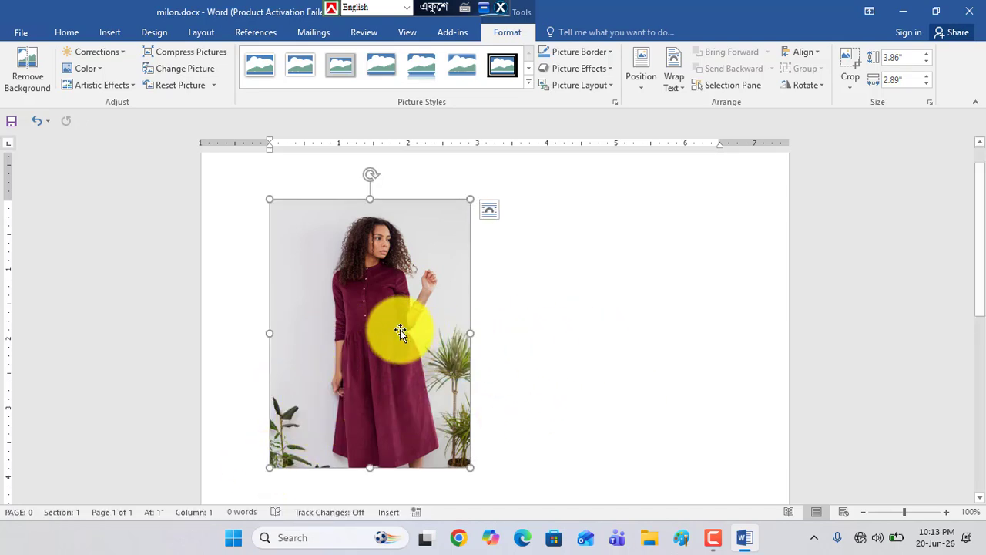
Try to shift the inline picture sideways toward the page's right half, reselecting it between attempts.
{"action": "left_click_drag", "start_coordinate": [385, 324], "coordinate": [449, 326]}
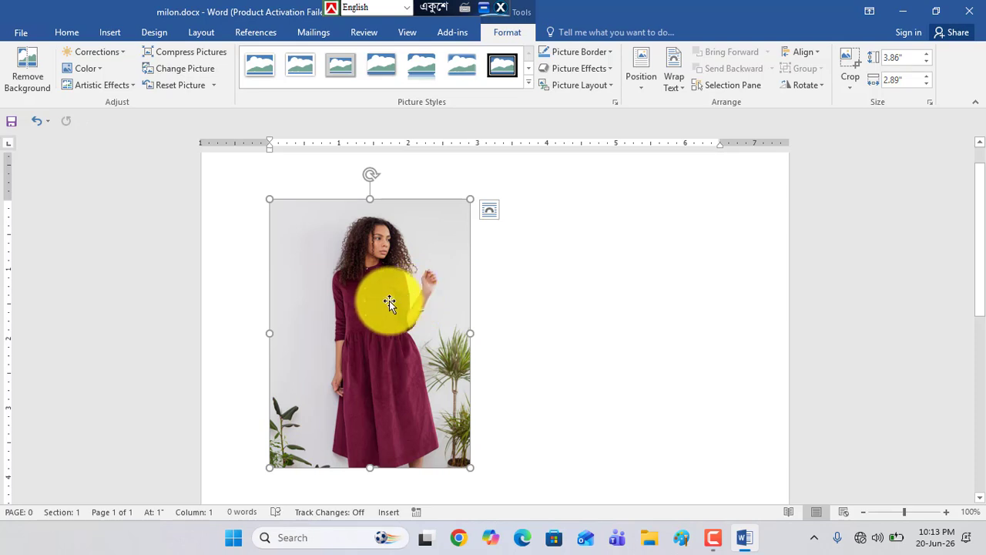
{"action": "left_click", "coordinate": [640, 301]}
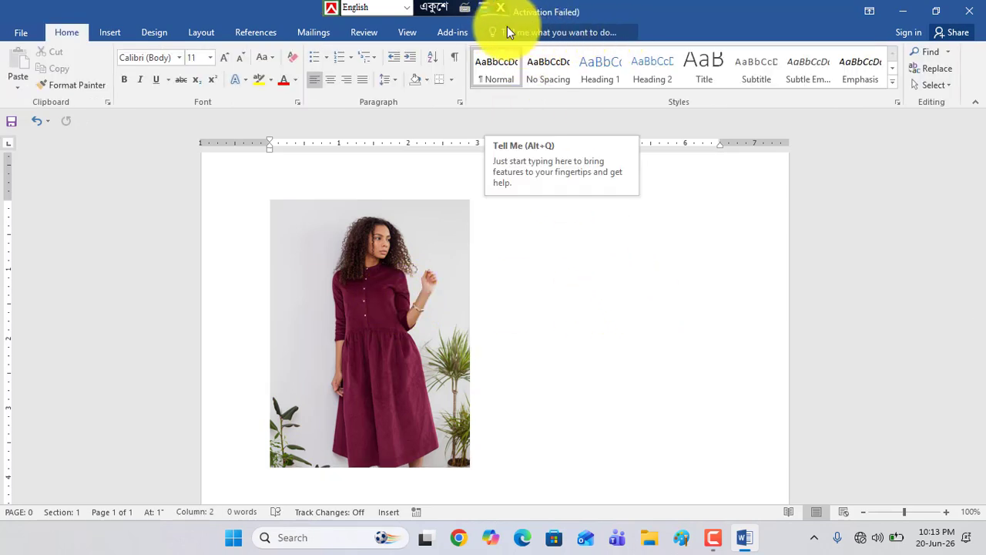
{"action": "left_click", "coordinate": [380, 290]}
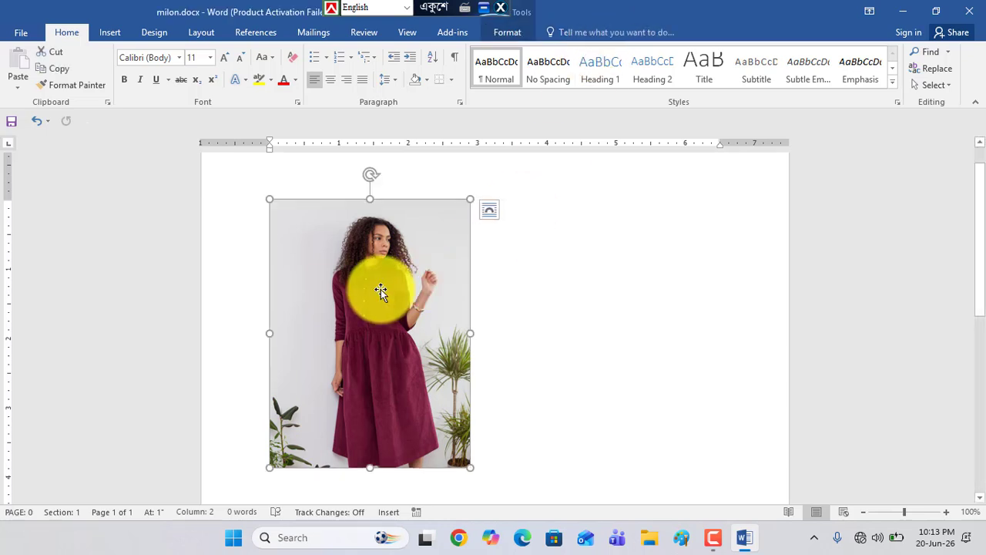
{"action": "left_click", "coordinate": [514, 34]}
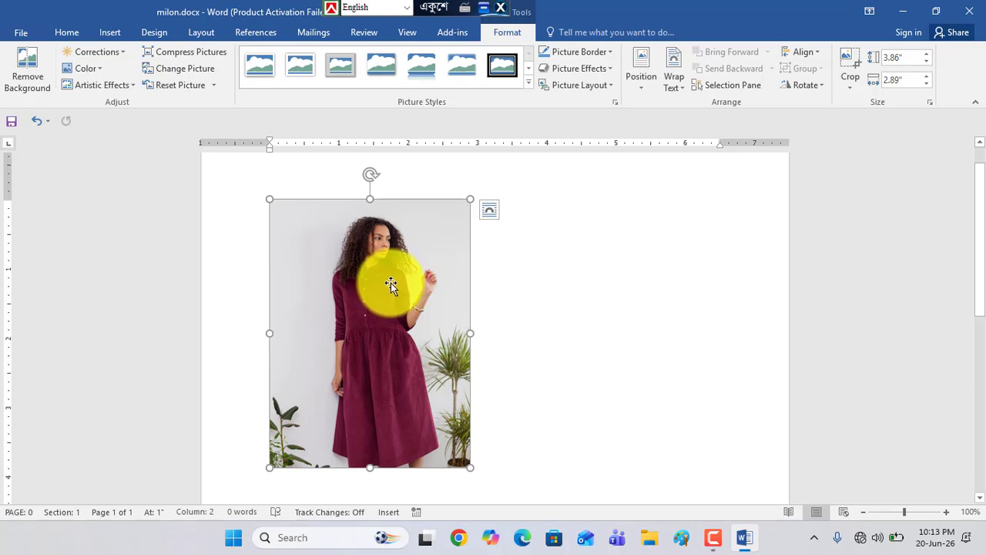
{"action": "left_click_drag", "start_coordinate": [365, 304], "coordinate": [585, 303]}
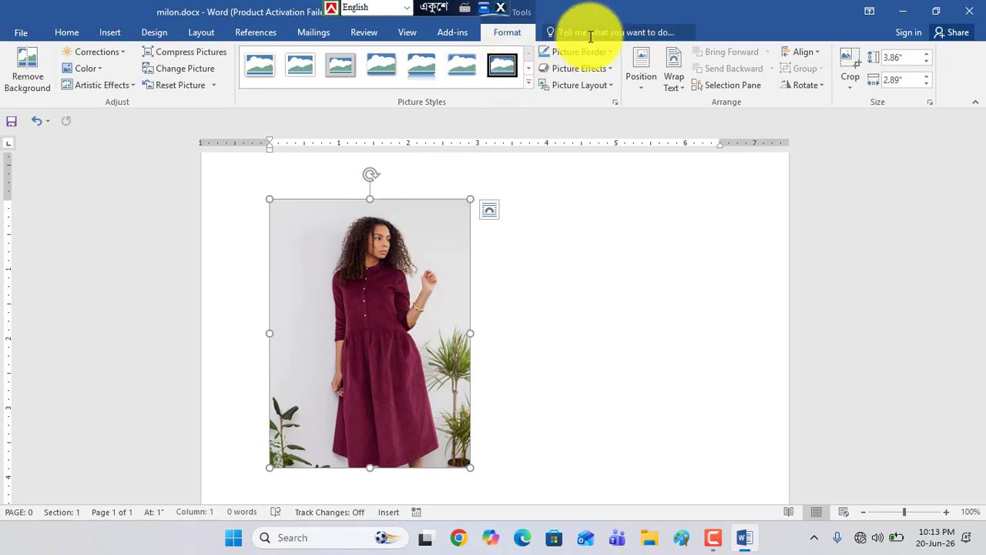
Set the picture's text wrapping to In Front of Text and move it to the horizontal centre of the page.
{"action": "left_click", "coordinate": [677, 80]}
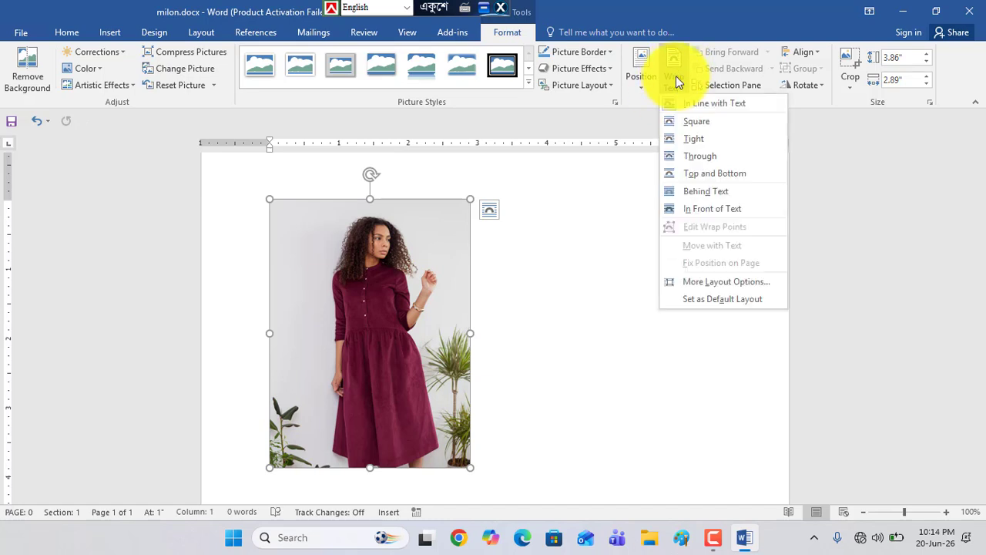
{"action": "left_click", "coordinate": [710, 214]}
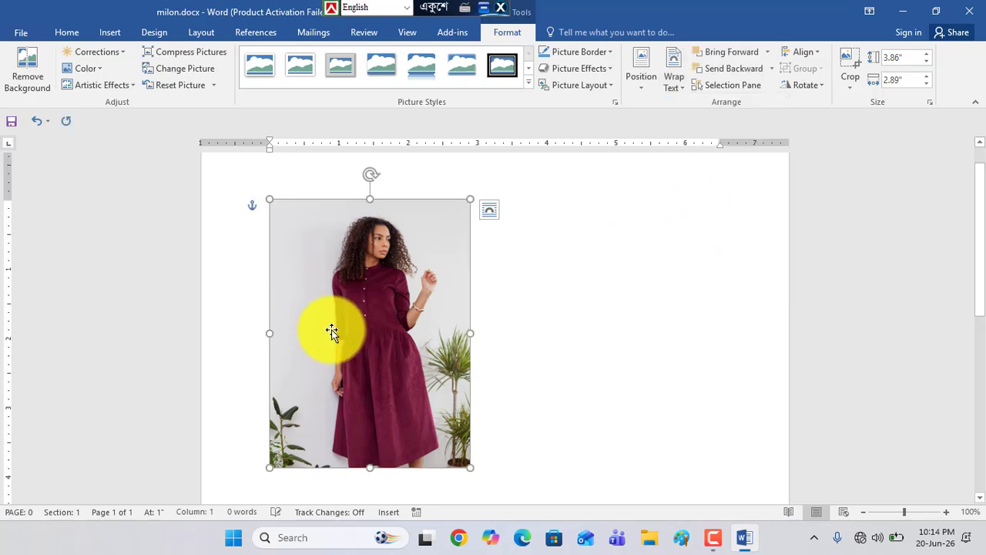
{"action": "left_click_drag", "start_coordinate": [332, 331], "coordinate": [442, 390]}
{"action": "left_click_drag", "start_coordinate": [574, 364], "coordinate": [433, 308]}
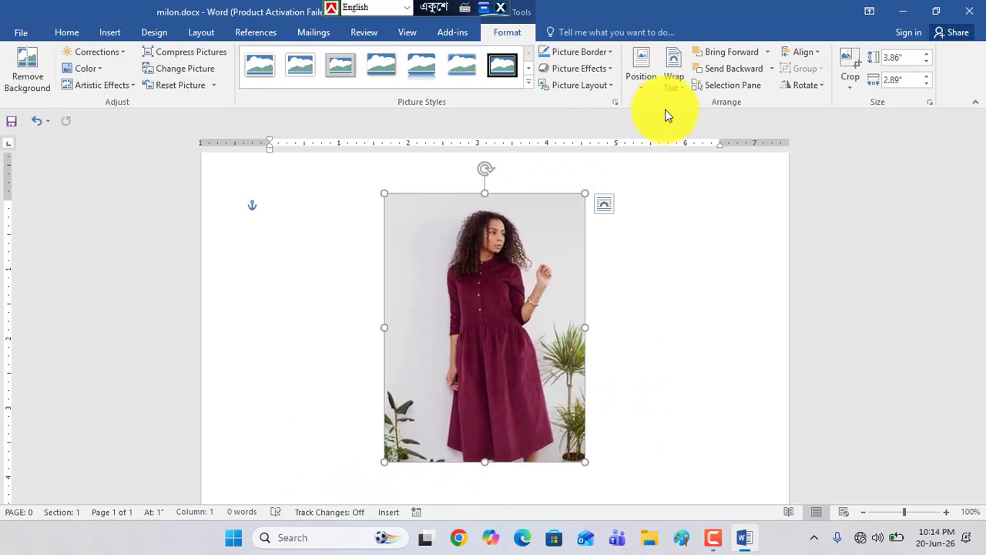
Move the picture down to the lower part of the page, slightly left of centre, keeping its In Front of Text wrapping.
{"action": "left_click", "coordinate": [670, 90]}
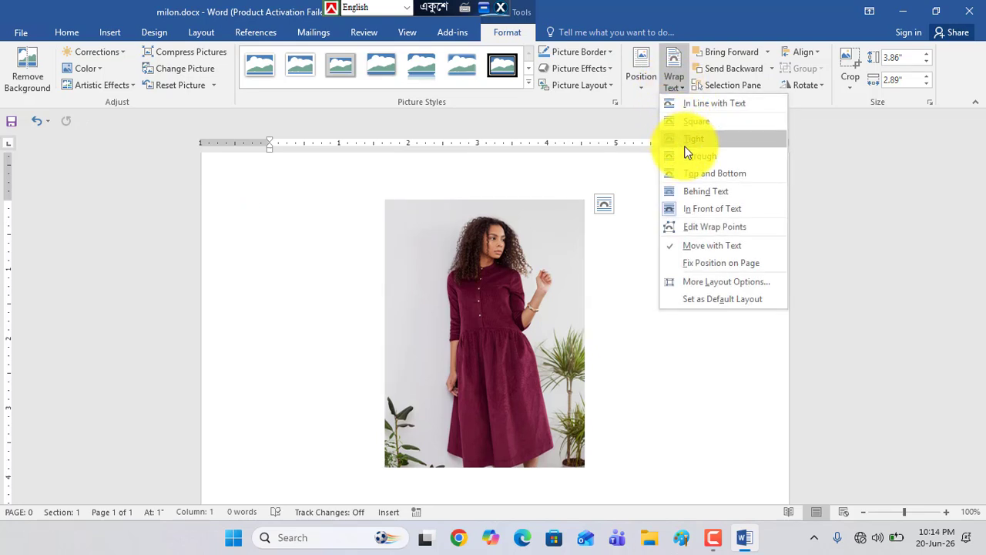
{"action": "left_click", "coordinate": [462, 282]}
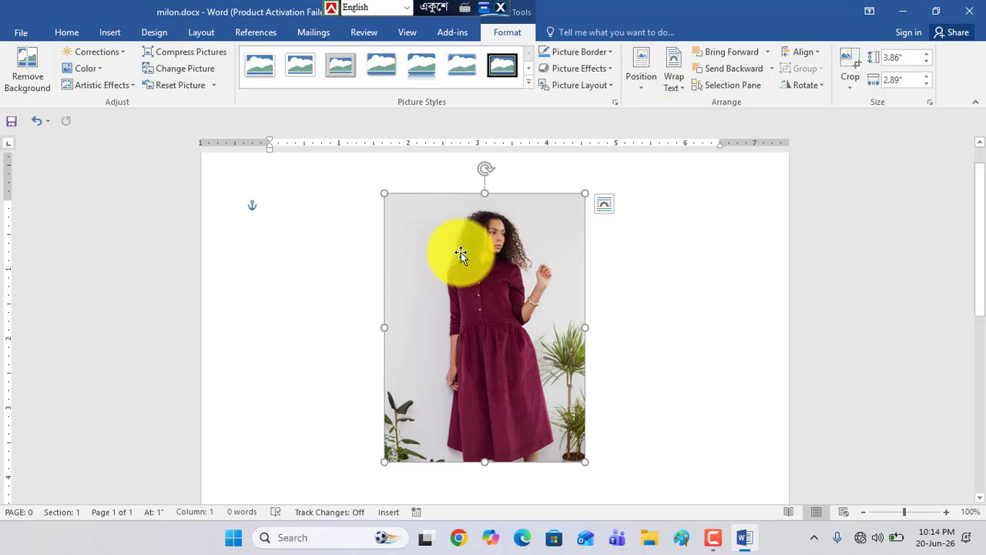
{"action": "left_click_drag", "start_coordinate": [462, 254], "coordinate": [462, 414]}
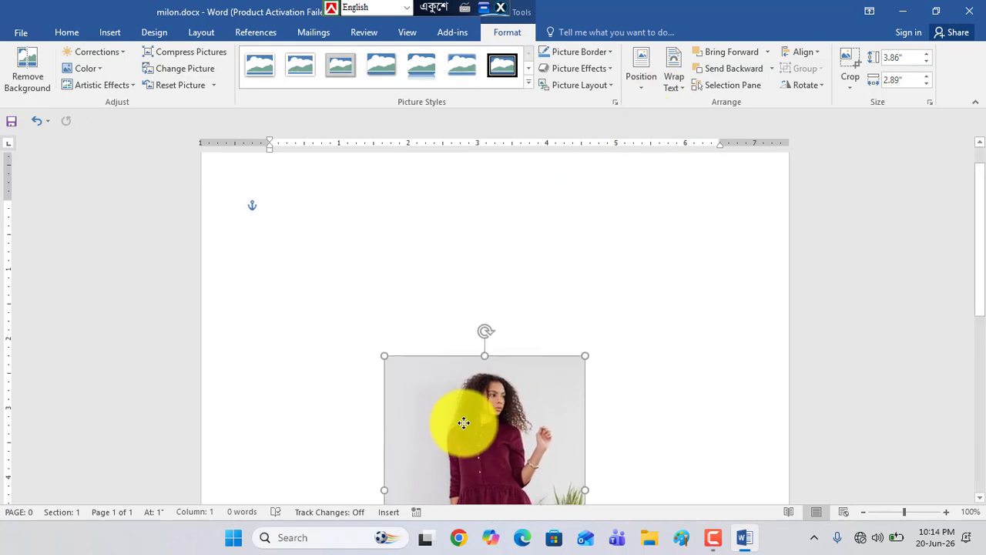
{"action": "scroll", "coordinate": [447, 379], "scroll_direction": "down", "scroll_amount": 4}
{"action": "left_click_drag", "start_coordinate": [473, 323], "coordinate": [435, 501]}
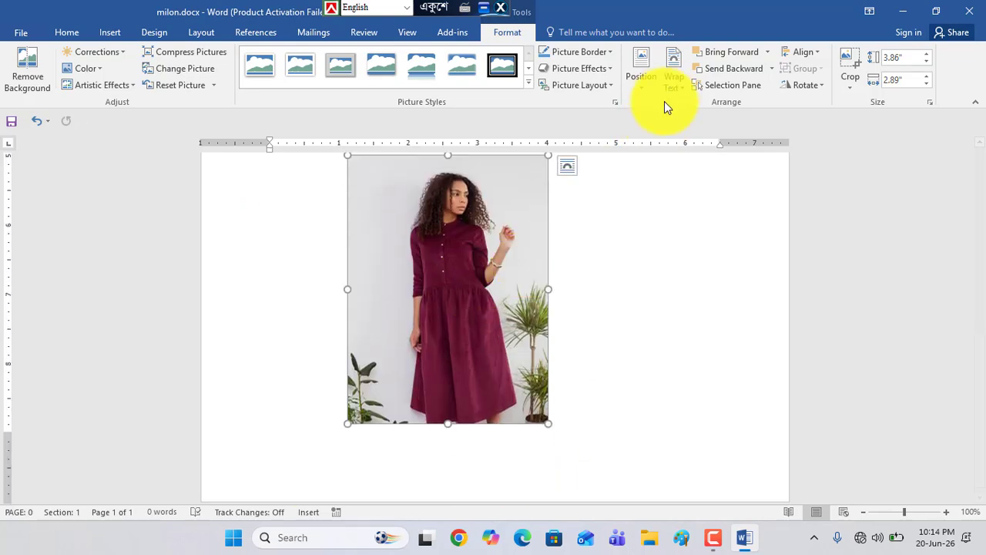
{"action": "left_click", "coordinate": [674, 88]}
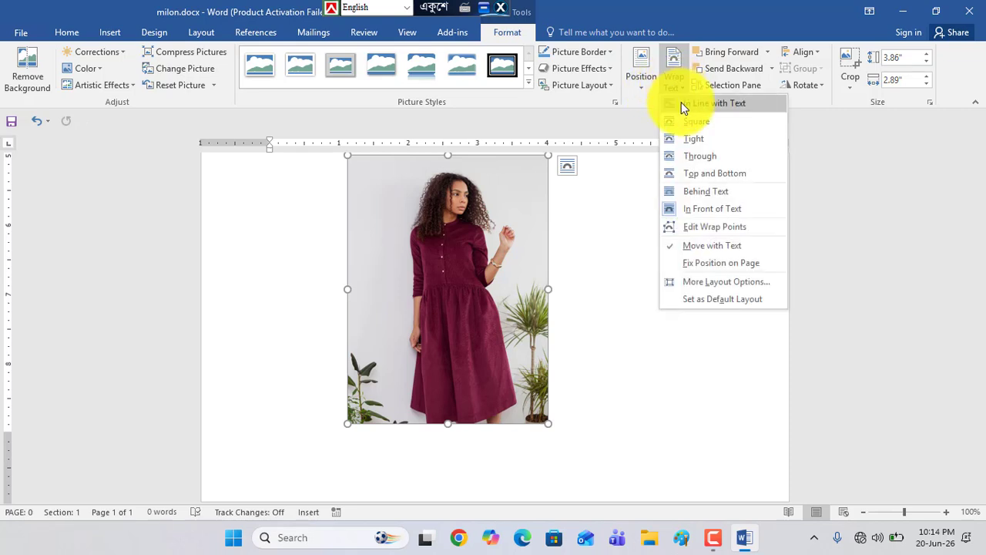
{"action": "left_click", "coordinate": [691, 190]}
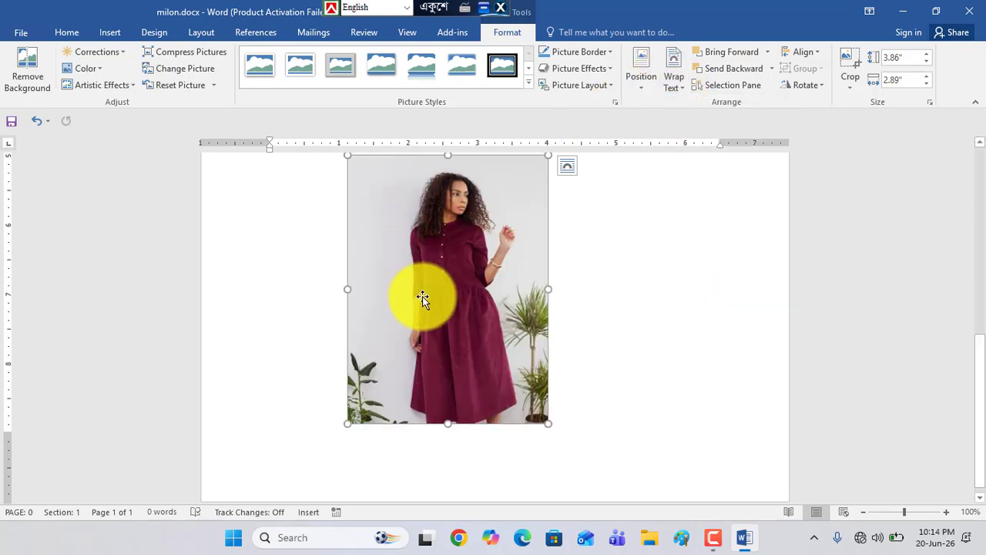
{"action": "left_click_drag", "start_coordinate": [425, 298], "coordinate": [439, 329]}
Generate sample paragraphs at the start of the document with =rand().
{"action": "scroll", "coordinate": [334, 177], "scroll_direction": "up", "scroll_amount": 5}
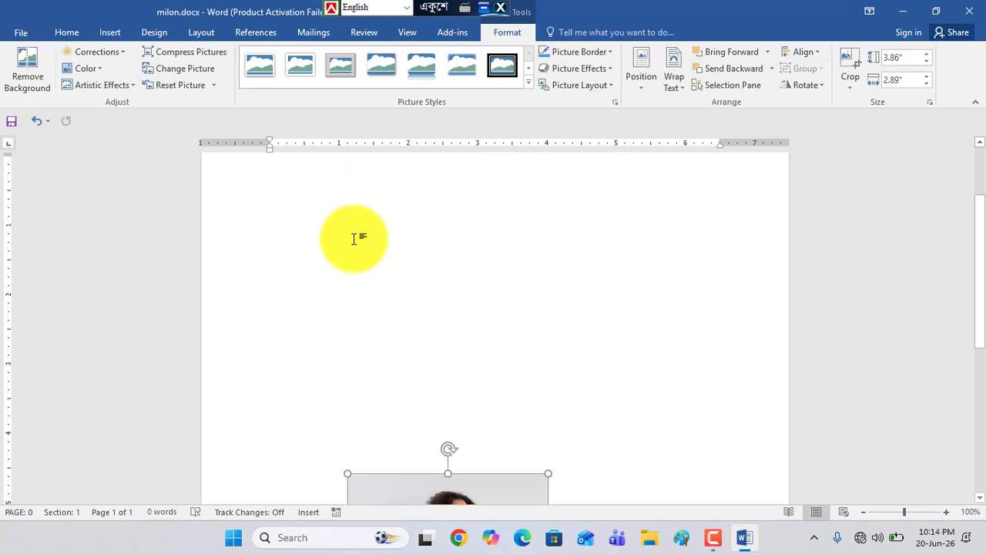
{"action": "left_click", "coordinate": [311, 246]}
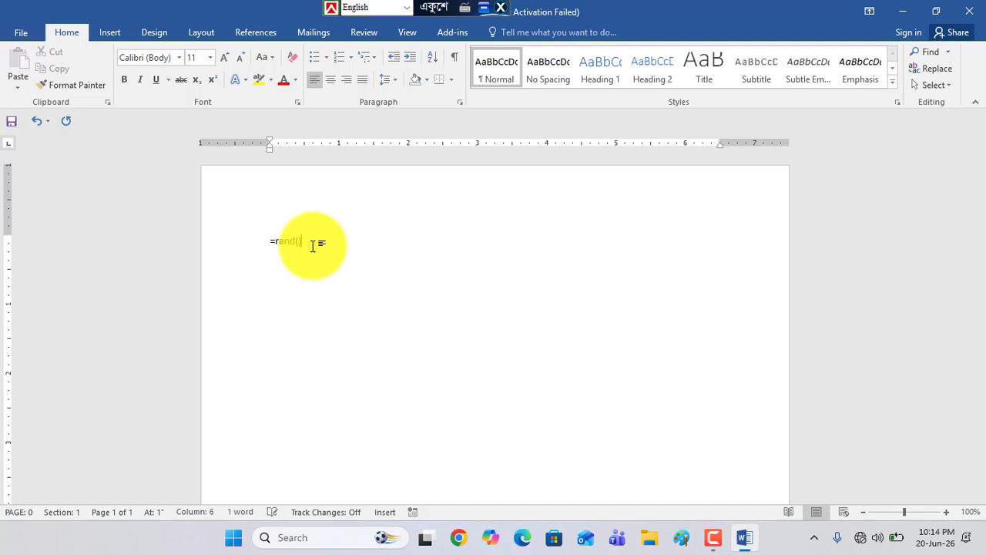
{"action": "key", "text": "Return"}
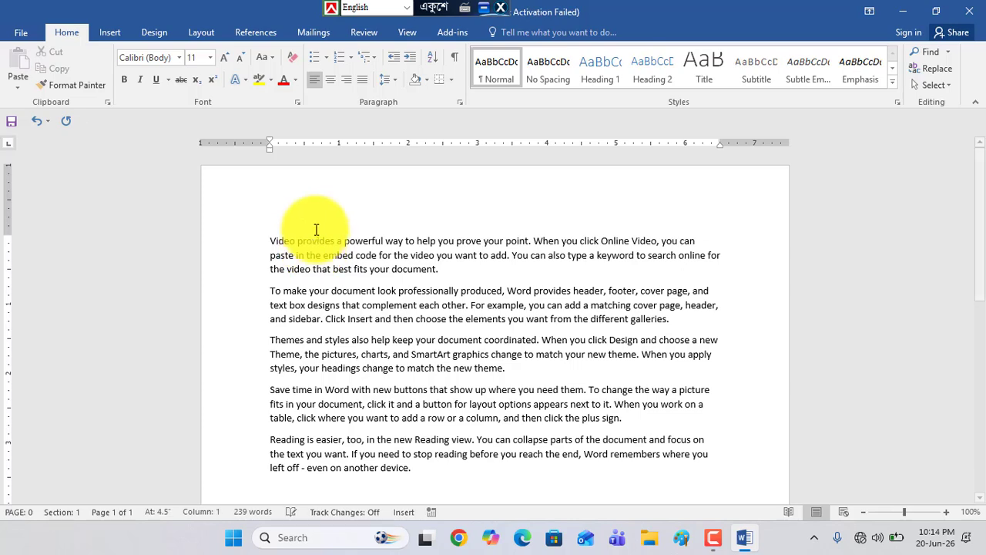
Copy the last three sample paragraphs and paste them as text only on the empty line below them.
{"action": "scroll", "coordinate": [318, 252], "scroll_direction": "down", "scroll_amount": 3}
{"action": "left_click_drag", "start_coordinate": [415, 331], "coordinate": [278, 209]}
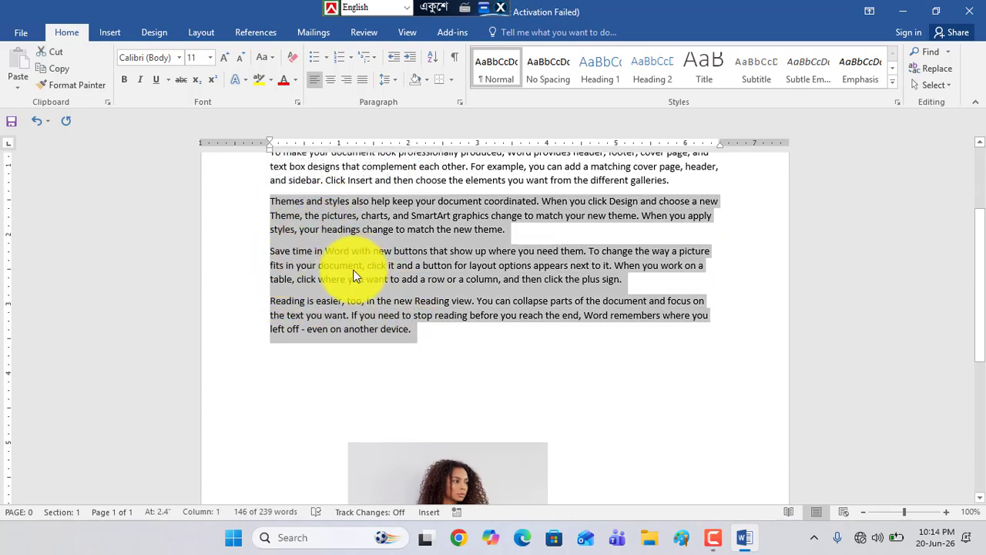
{"action": "right_click", "coordinate": [336, 217]}
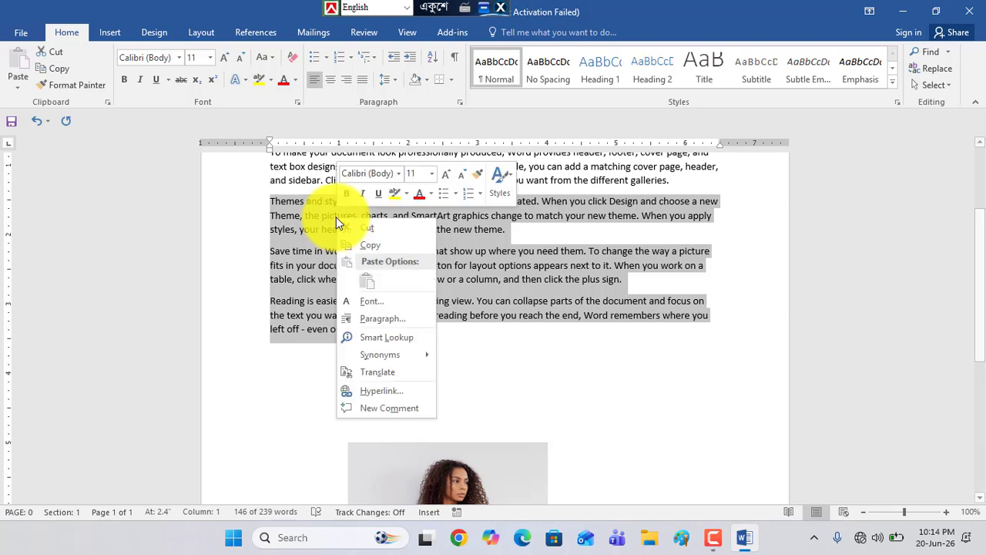
{"action": "left_click", "coordinate": [368, 244]}
{"action": "left_click", "coordinate": [295, 376]}
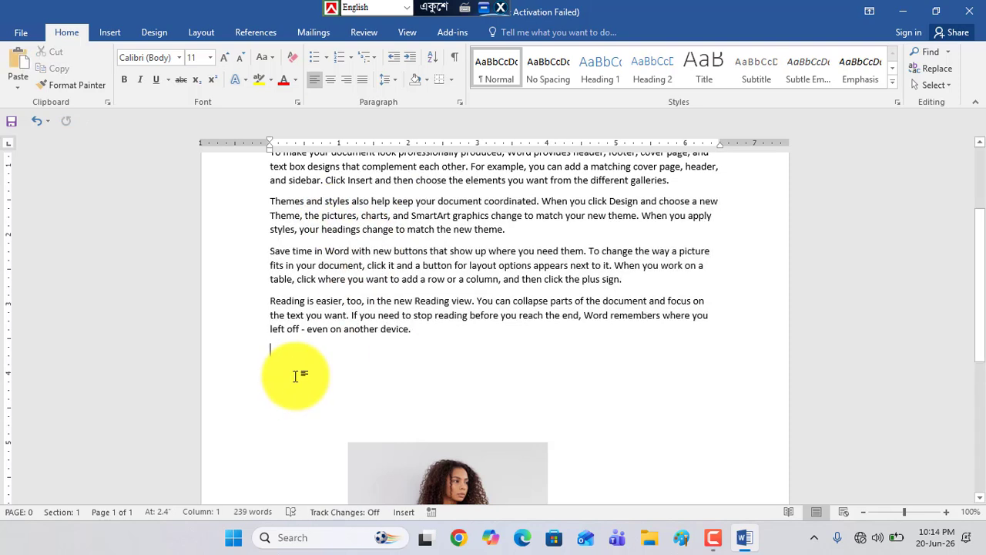
{"action": "right_click", "coordinate": [289, 359]}
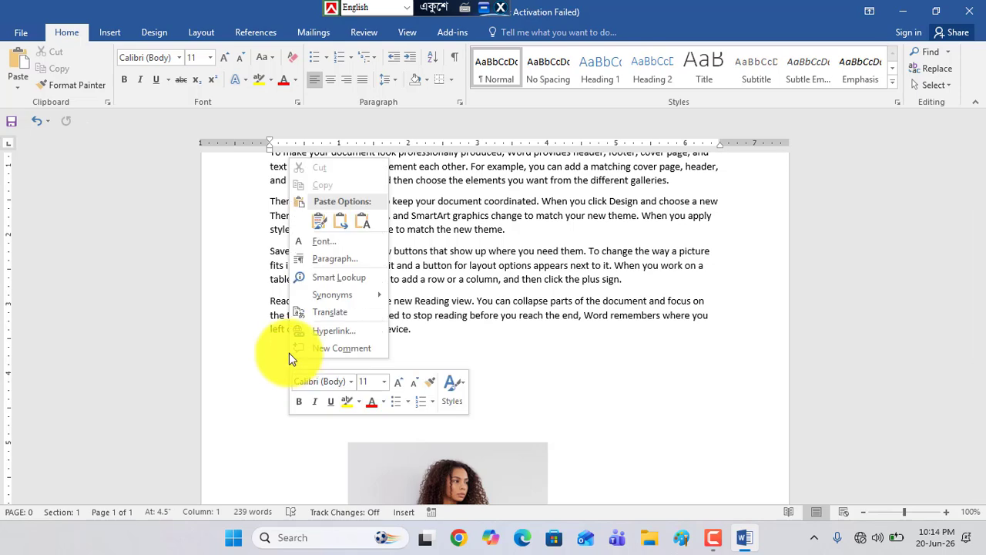
{"action": "left_click", "coordinate": [366, 221]}
Paste the copied paragraphs once more as text only below the existing text.
{"action": "scroll", "coordinate": [425, 286], "scroll_direction": "down", "scroll_amount": 5}
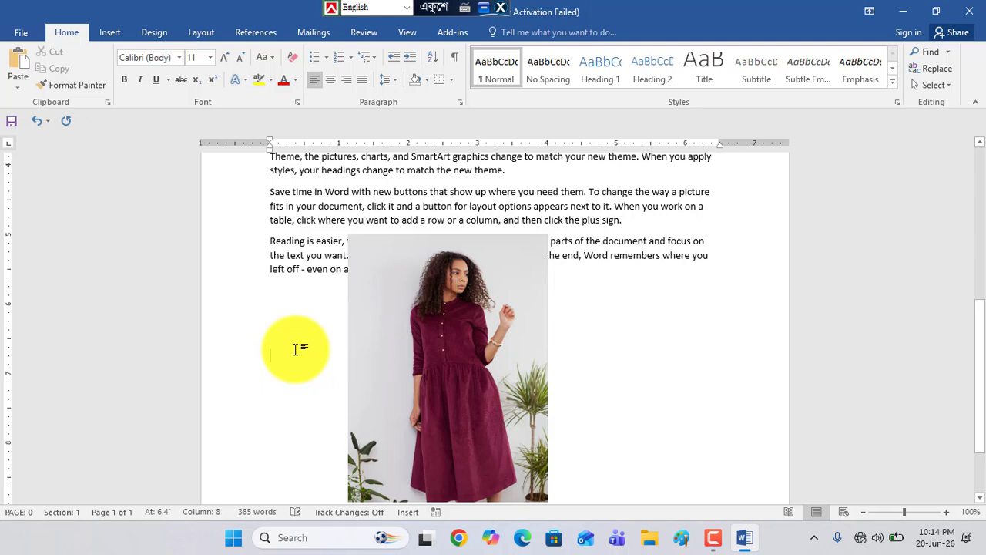
{"action": "right_click", "coordinate": [270, 354]}
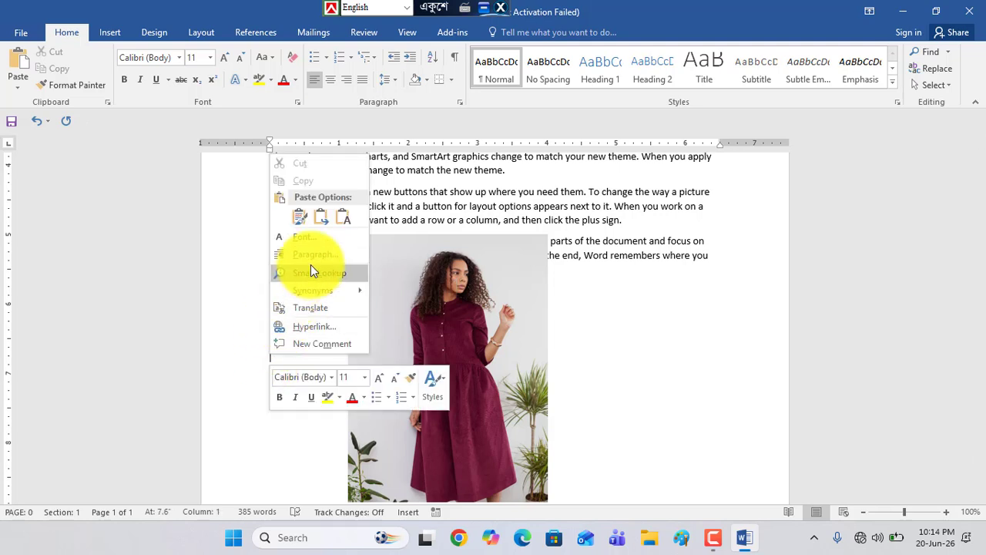
{"action": "left_click", "coordinate": [342, 220]}
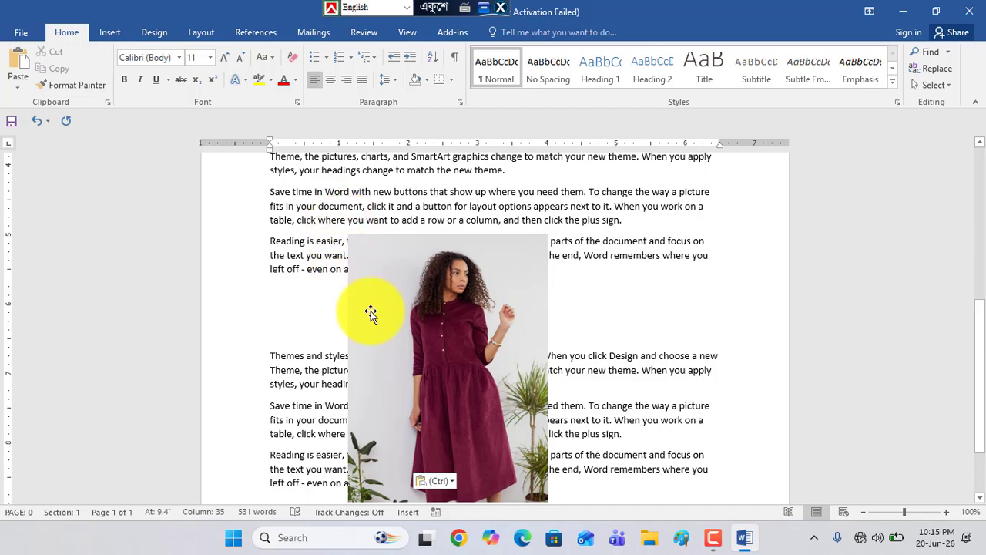
Move the picture up over the upper paragraphs, slightly right of the page's centre.
{"action": "left_click_drag", "start_coordinate": [438, 384], "coordinate": [501, 293]}
{"action": "left_click_drag", "start_coordinate": [264, 170], "coordinate": [311, 205]}
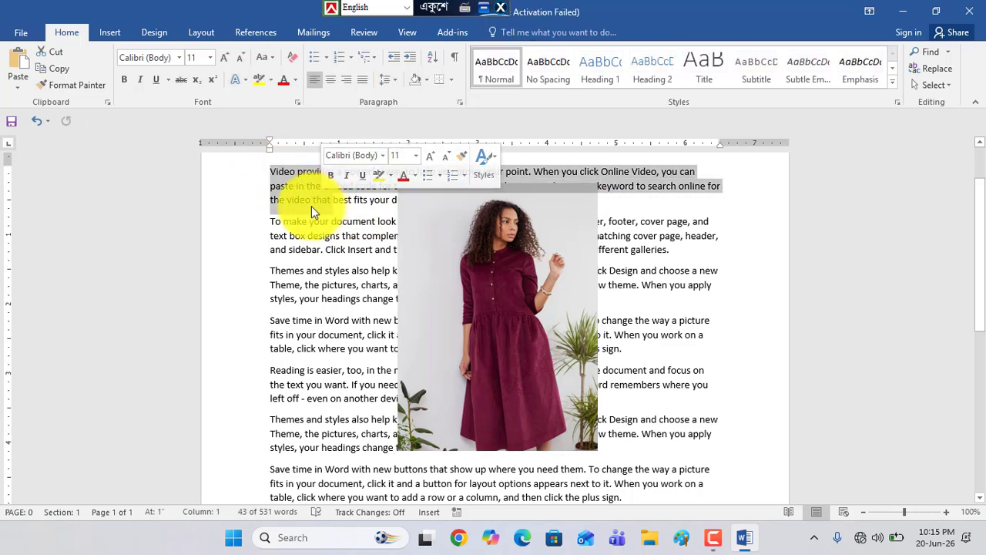
{"action": "left_click", "coordinate": [325, 249]}
{"action": "left_click_drag", "start_coordinate": [519, 275], "coordinate": [499, 285]}
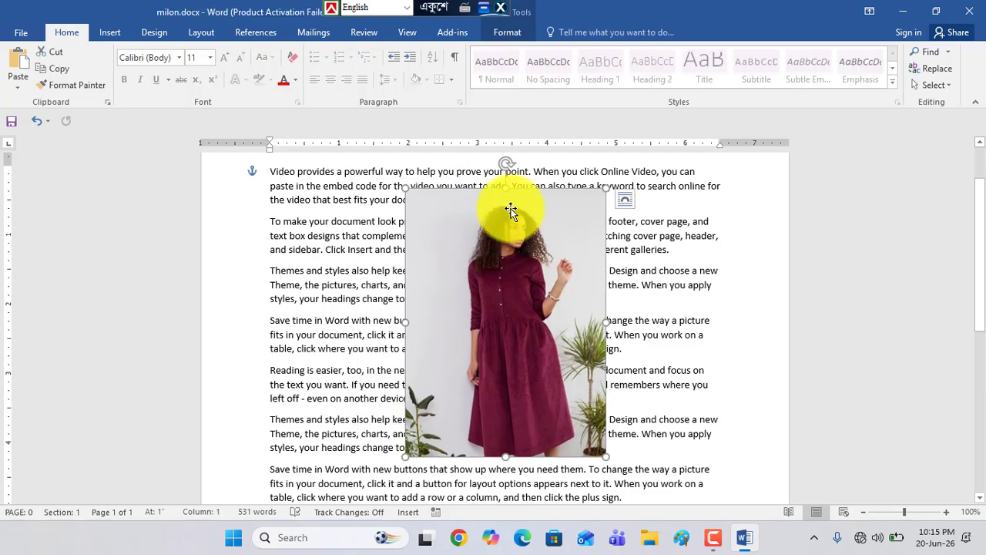
Apply In Front of Text wrapping to the picture again and select part of the first paragraph.
{"action": "left_click", "coordinate": [501, 32]}
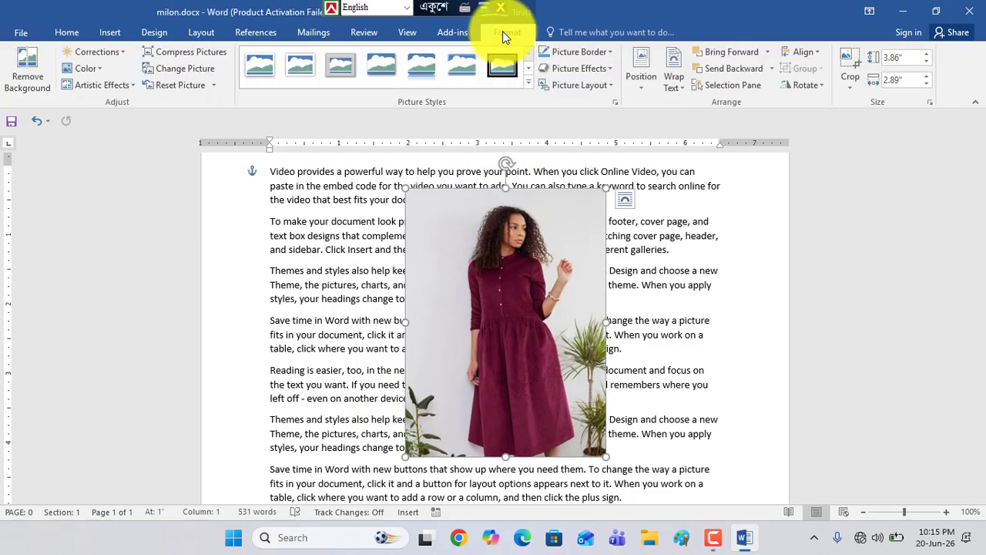
{"action": "left_click", "coordinate": [674, 81]}
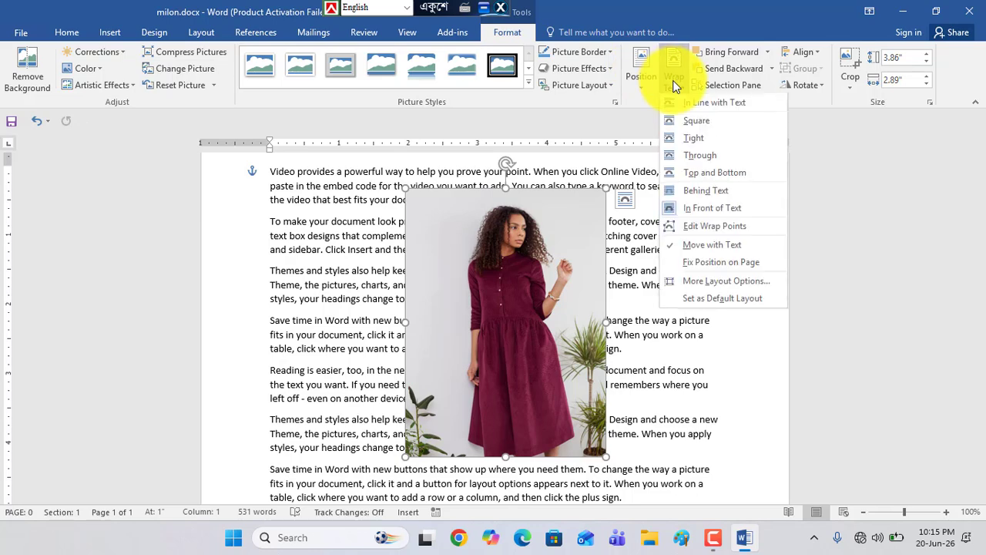
{"action": "left_click", "coordinate": [726, 213]}
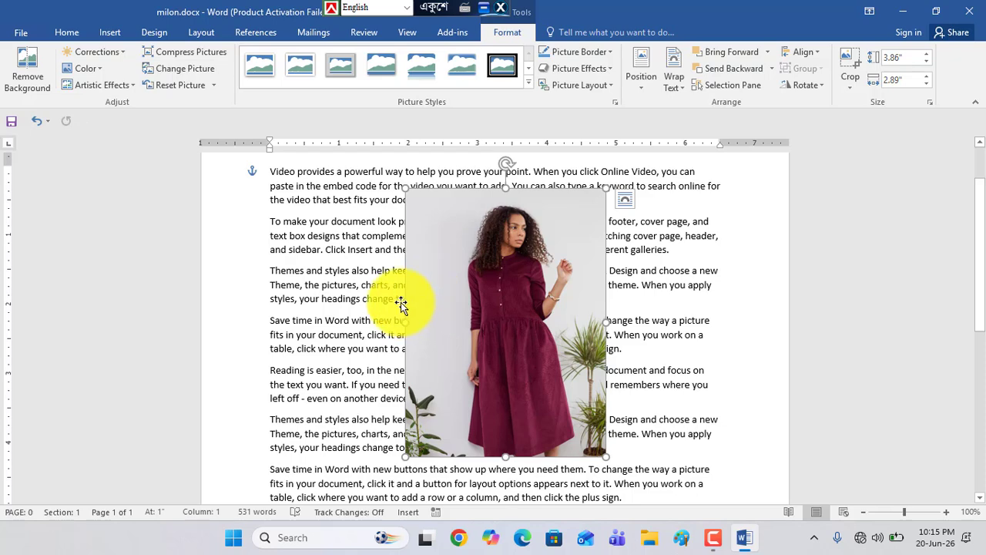
{"action": "left_click_drag", "start_coordinate": [267, 185], "coordinate": [370, 202]}
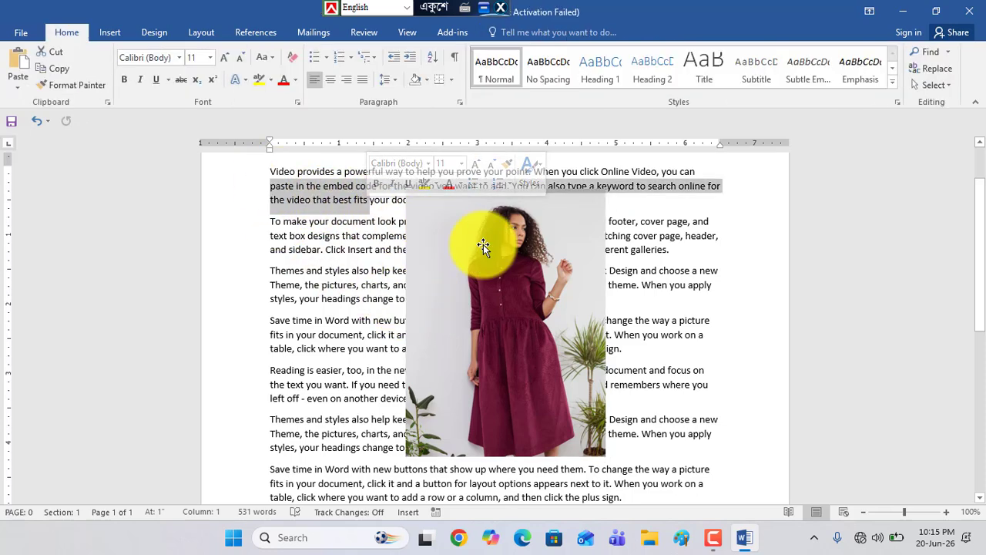
Shrink the picture proportionally and place it over the middle paragraphs, starting at the "Themes and styles" paragraph.
{"action": "left_click_drag", "start_coordinate": [520, 284], "coordinate": [461, 260]}
{"action": "left_click_drag", "start_coordinate": [577, 440], "coordinate": [499, 309]}
{"action": "left_click_drag", "start_coordinate": [442, 328], "coordinate": [460, 431]}
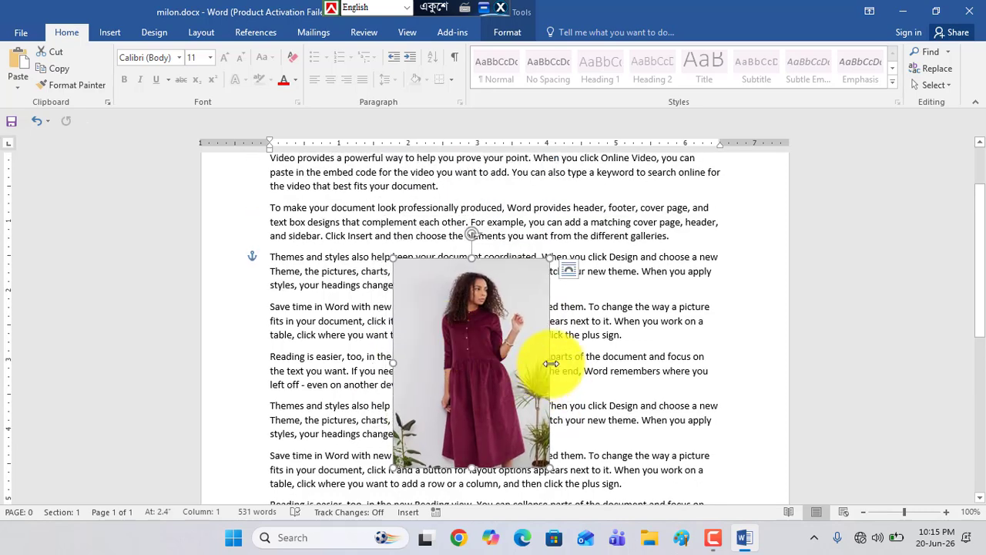
Stretch the picture to about 4" wide and make it taller, placing it over the text just below the first line.
{"action": "left_click_drag", "start_coordinate": [550, 363], "coordinate": [642, 377]}
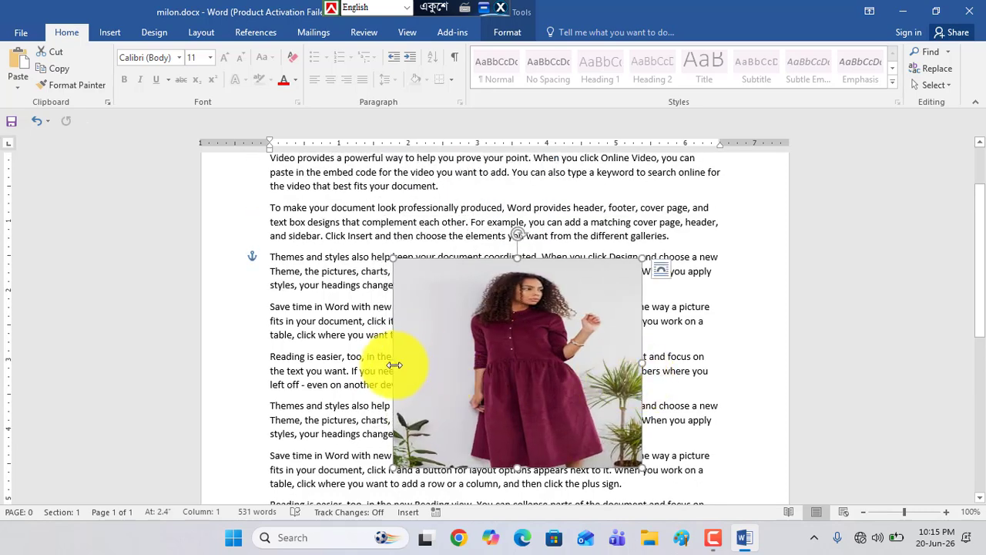
{"action": "left_click_drag", "start_coordinate": [393, 364], "coordinate": [361, 359]}
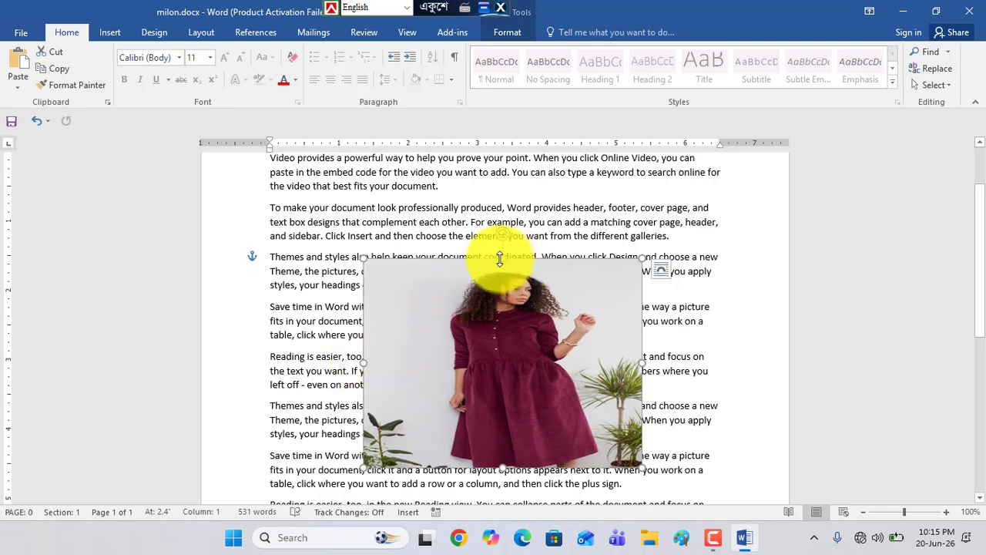
{"action": "left_click_drag", "start_coordinate": [499, 257], "coordinate": [507, 204]}
{"action": "mouse_move", "coordinate": [501, 326]}
{"action": "left_mouse_down"}
{"action": "mouse_move", "coordinate": [419, 331]}
{"action": "mouse_move", "coordinate": [544, 324]}
{"action": "mouse_move", "coordinate": [544, 315]}
{"action": "mouse_move", "coordinate": [501, 352]}
{"action": "mouse_move", "coordinate": [473, 331]}
{"action": "mouse_move", "coordinate": [501, 323]}
{"action": "left_mouse_up"}
{"action": "scroll", "coordinate": [496, 331], "scroll_direction": "up", "scroll_amount": 1}
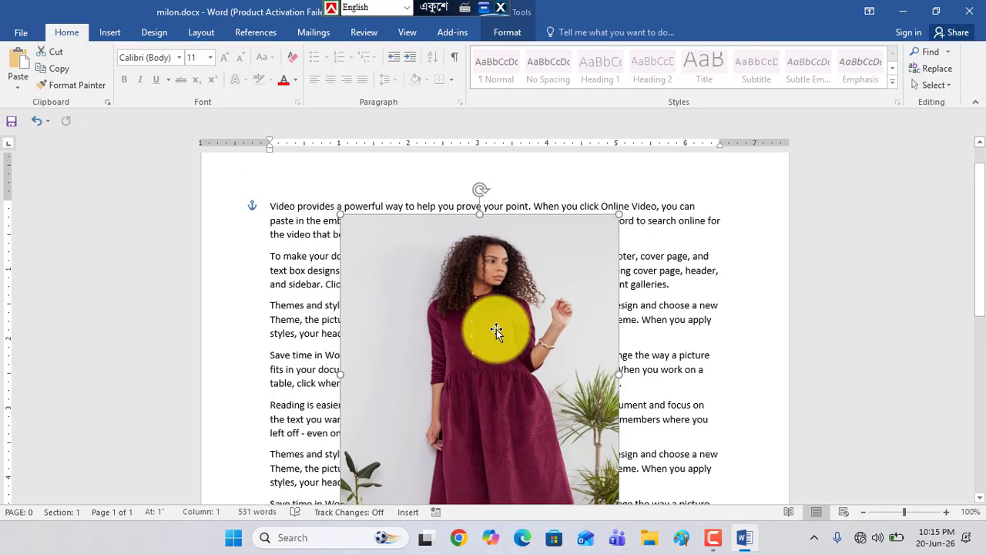
{"action": "left_click", "coordinate": [269, 206]}
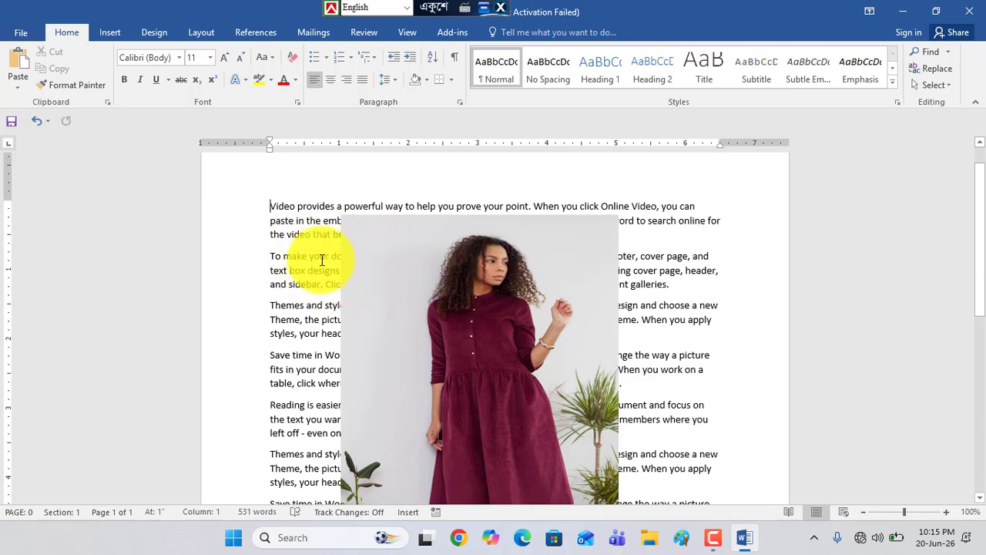
Shrink the picture to about 2.37" wide by 3.22" high and place it mid-page, starting over the first paragraph.
{"action": "left_click", "coordinate": [432, 301]}
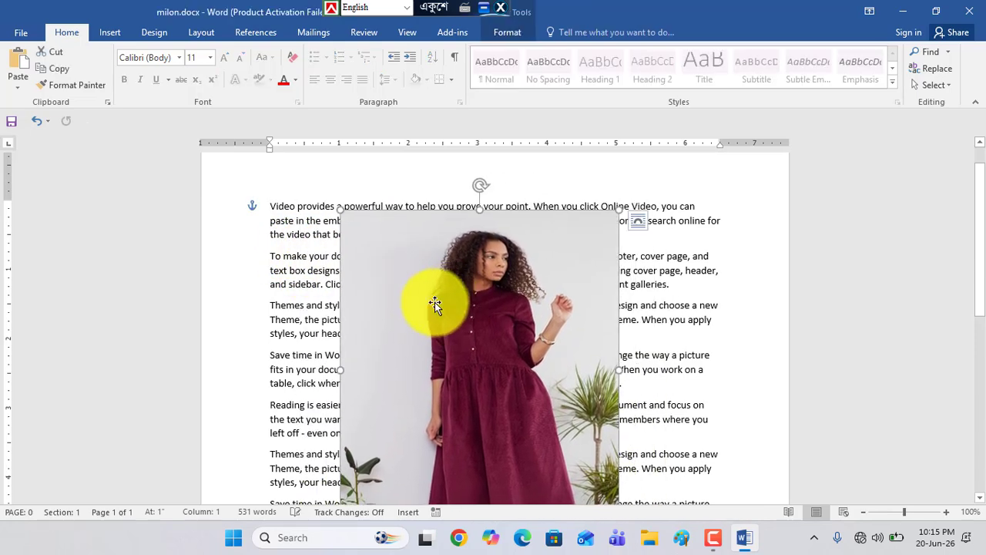
{"action": "scroll", "coordinate": [398, 285], "scroll_direction": "down", "scroll_amount": 3}
{"action": "scroll", "coordinate": [399, 286], "scroll_direction": "up", "scroll_amount": 3}
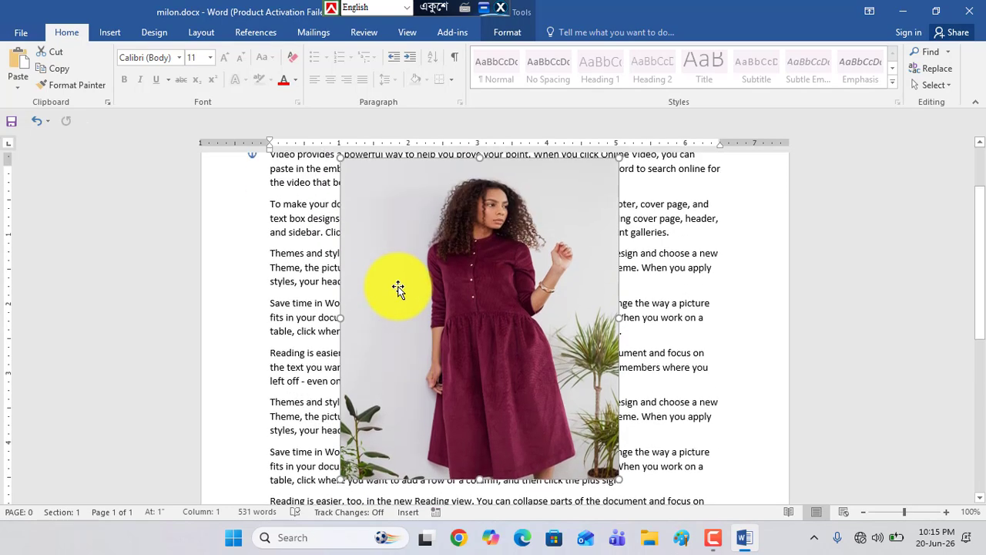
{"action": "left_click_drag", "start_coordinate": [338, 207], "coordinate": [456, 343]}
{"action": "left_click_drag", "start_coordinate": [558, 416], "coordinate": [476, 291]}
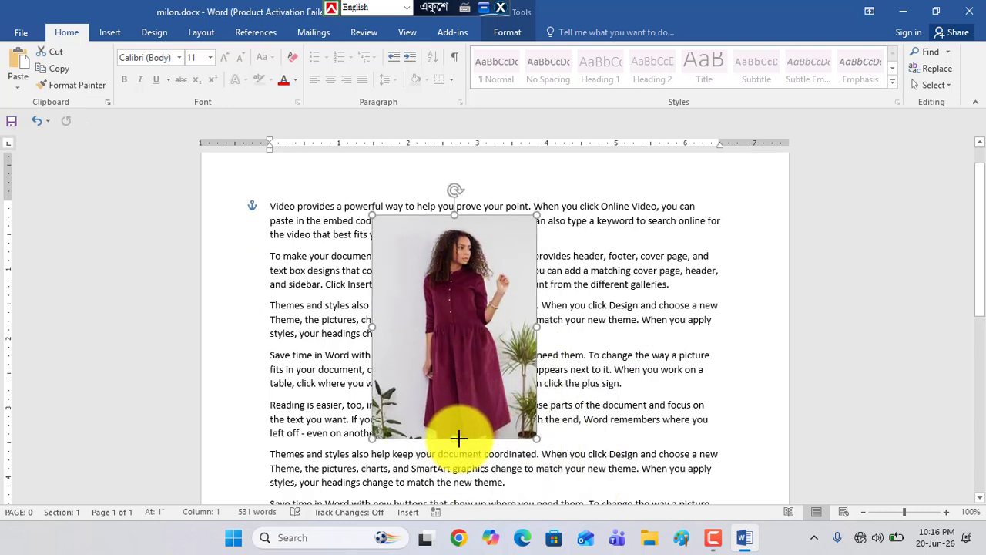
{"action": "left_click_drag", "start_coordinate": [447, 368], "coordinate": [485, 377]}
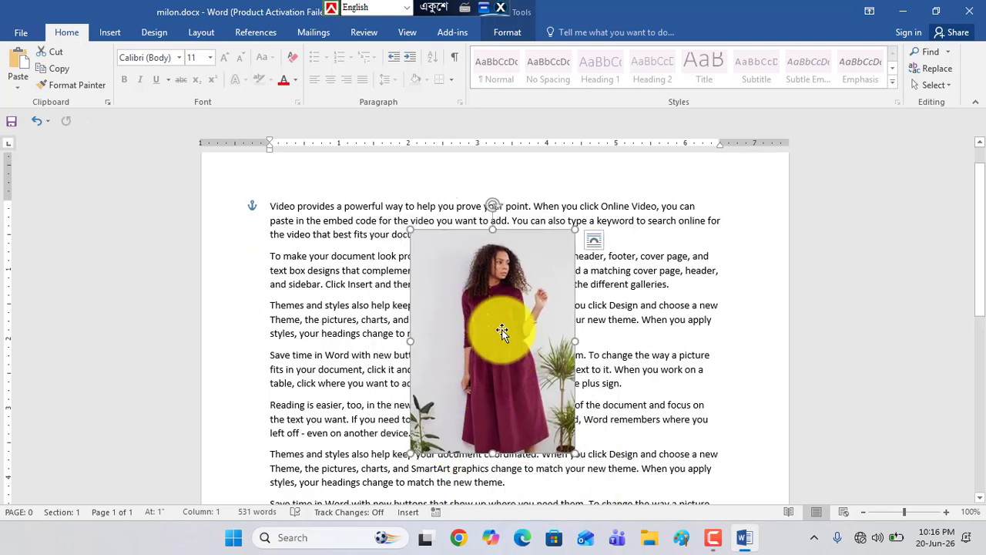
{"action": "mouse_move", "coordinate": [487, 333]}
{"action": "left_mouse_down"}
{"action": "mouse_move", "coordinate": [452, 326]}
{"action": "mouse_move", "coordinate": [481, 328]}
{"action": "left_mouse_up"}
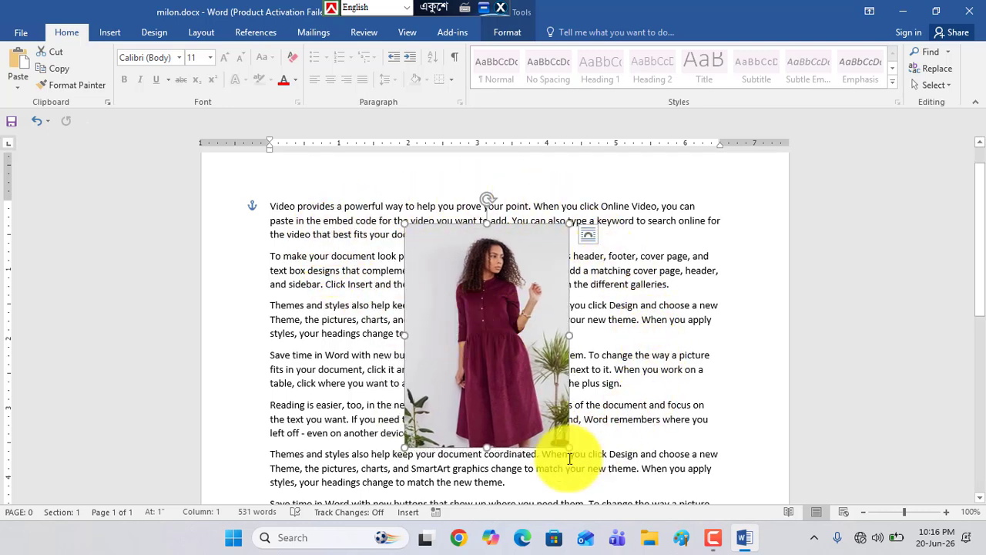
Apply In Line with Text wrapping to the picture and review how the first paragraph flows around it.
{"action": "left_click", "coordinate": [504, 34]}
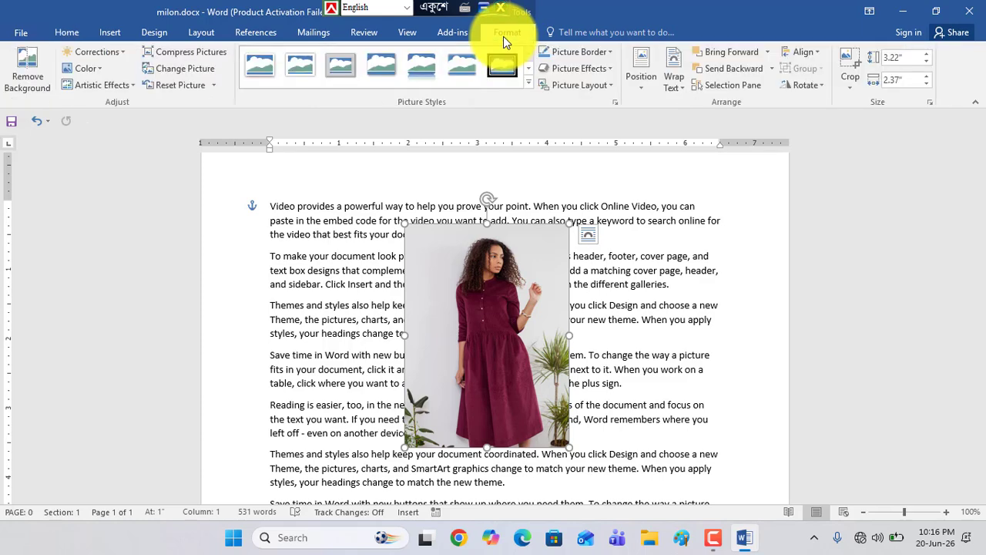
{"action": "left_click", "coordinate": [671, 73]}
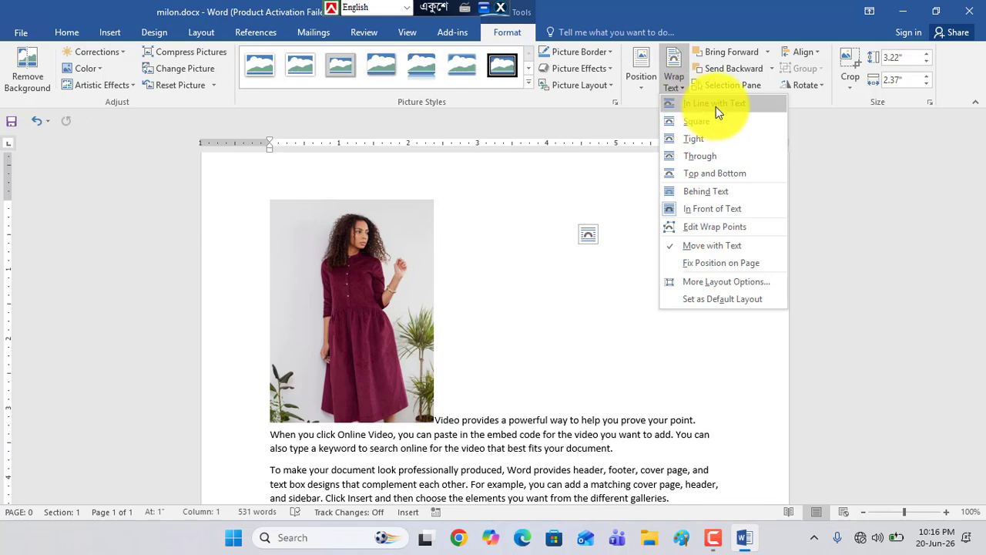
{"action": "left_click", "coordinate": [716, 106]}
{"action": "scroll", "coordinate": [549, 312], "scroll_direction": "down", "scroll_amount": 1}
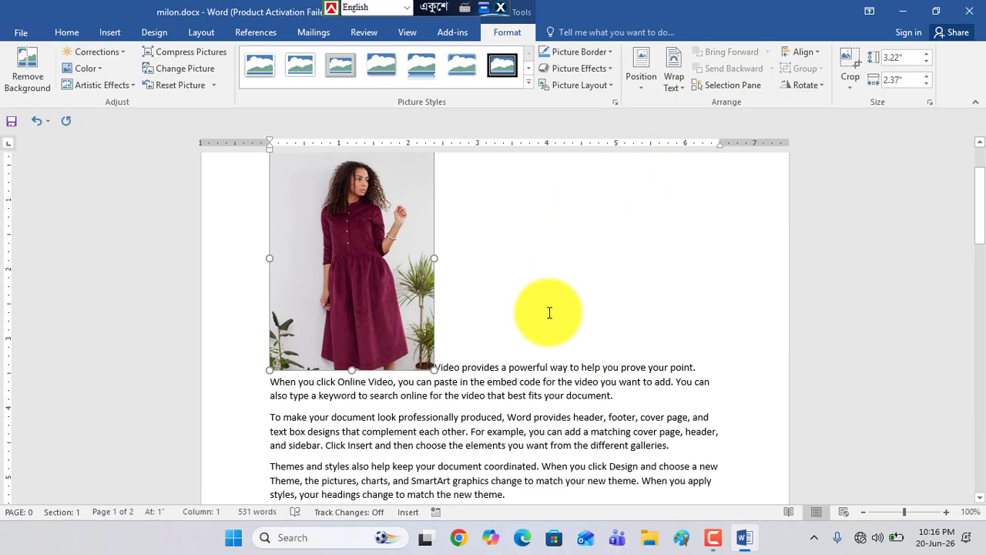
{"action": "scroll", "coordinate": [549, 312], "scroll_direction": "down", "scroll_amount": 1}
{"action": "scroll", "coordinate": [485, 301], "scroll_direction": "up", "scroll_amount": 1}
{"action": "scroll", "coordinate": [486, 301], "scroll_direction": "down", "scroll_amount": 2}
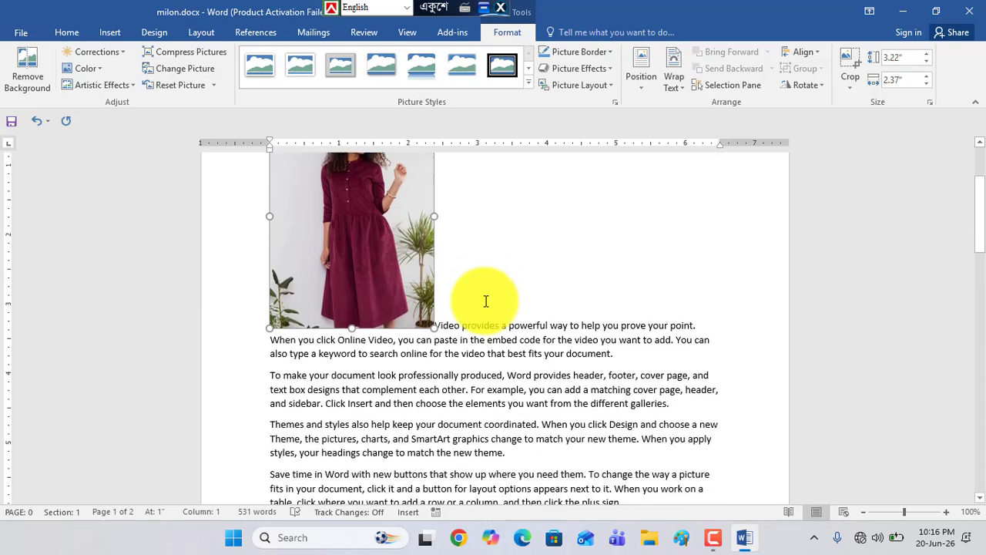
{"action": "scroll", "coordinate": [485, 300], "scroll_direction": "up", "scroll_amount": 2}
{"action": "scroll", "coordinate": [485, 301], "scroll_direction": "down", "scroll_amount": 2}
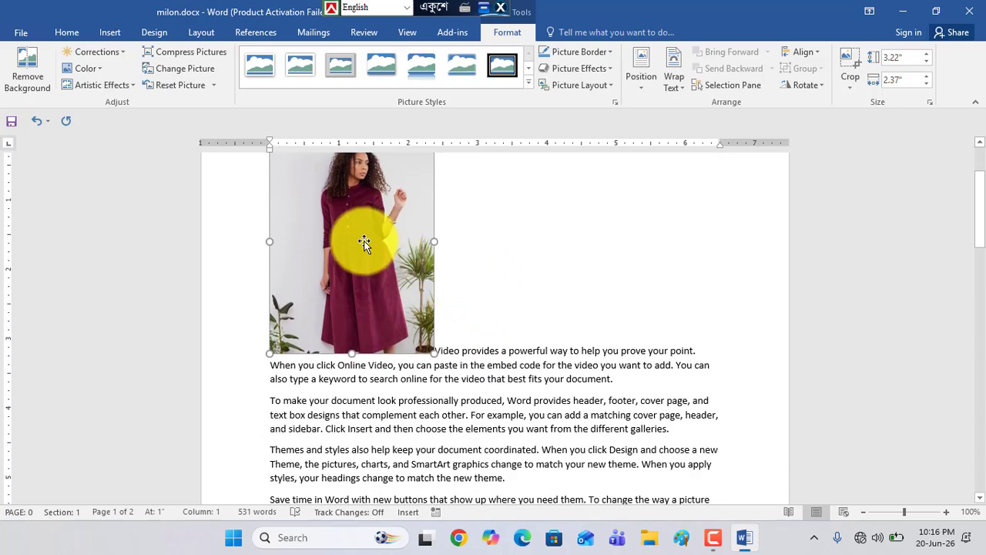
Move the inline picture into the second paragraph, inside the word "complement".
{"action": "left_click_drag", "start_coordinate": [363, 242], "coordinate": [493, 421]}
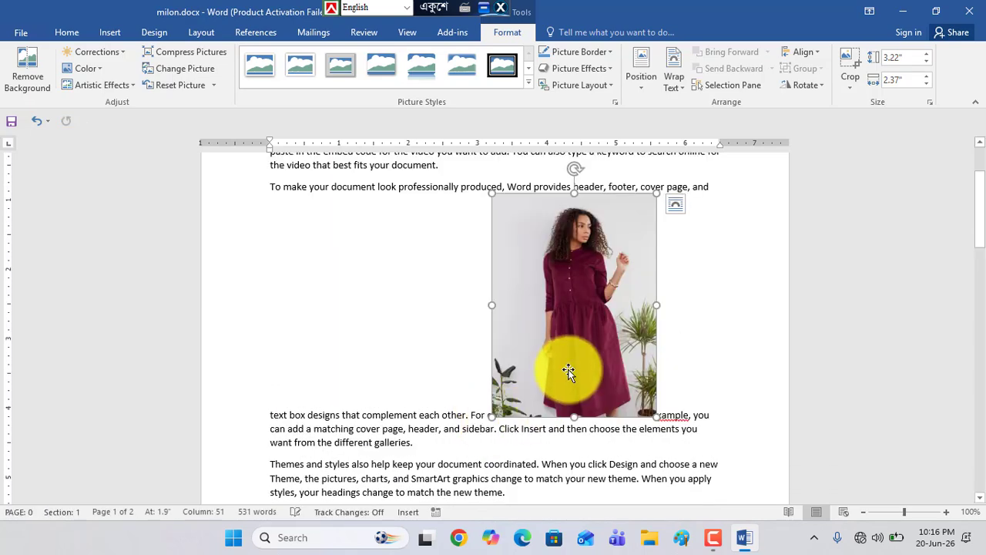
{"action": "scroll", "coordinate": [568, 371], "scroll_direction": "up", "scroll_amount": 2}
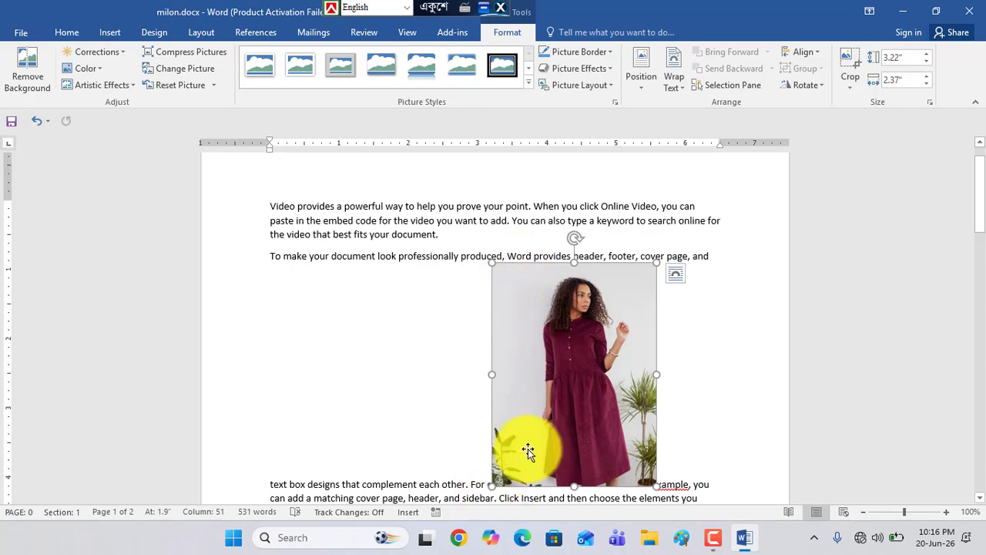
{"action": "left_click_drag", "start_coordinate": [528, 451], "coordinate": [396, 418]}
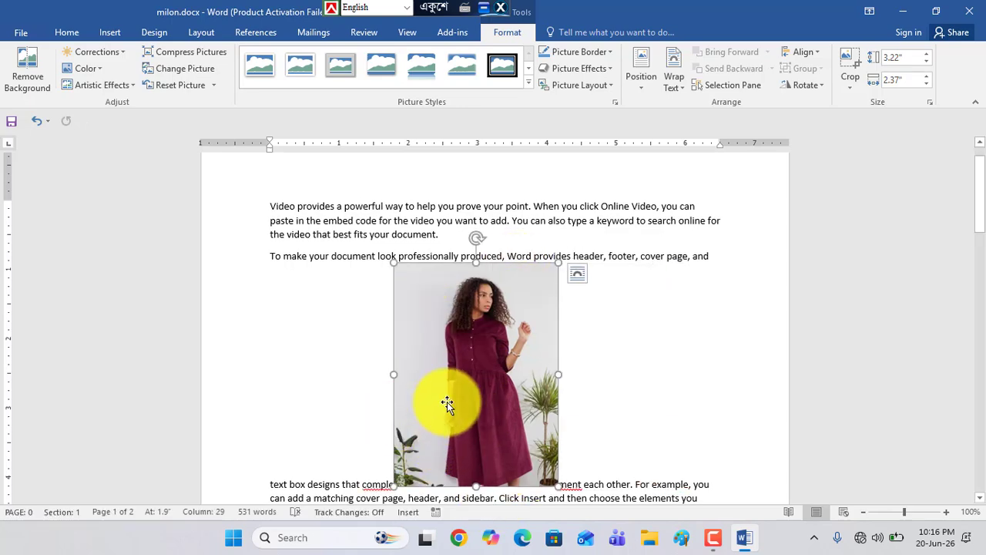
Move the inline picture into the "Save time in Word" paragraph, within the phrase "click it and a button".
{"action": "scroll", "coordinate": [511, 379], "scroll_direction": "down", "scroll_amount": 3}
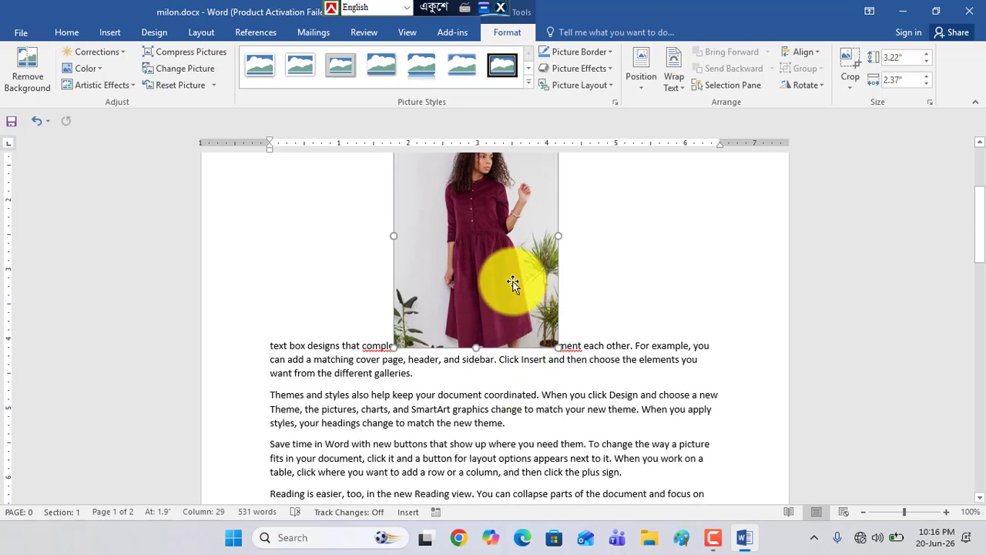
{"action": "left_click_drag", "start_coordinate": [513, 283], "coordinate": [505, 460]}
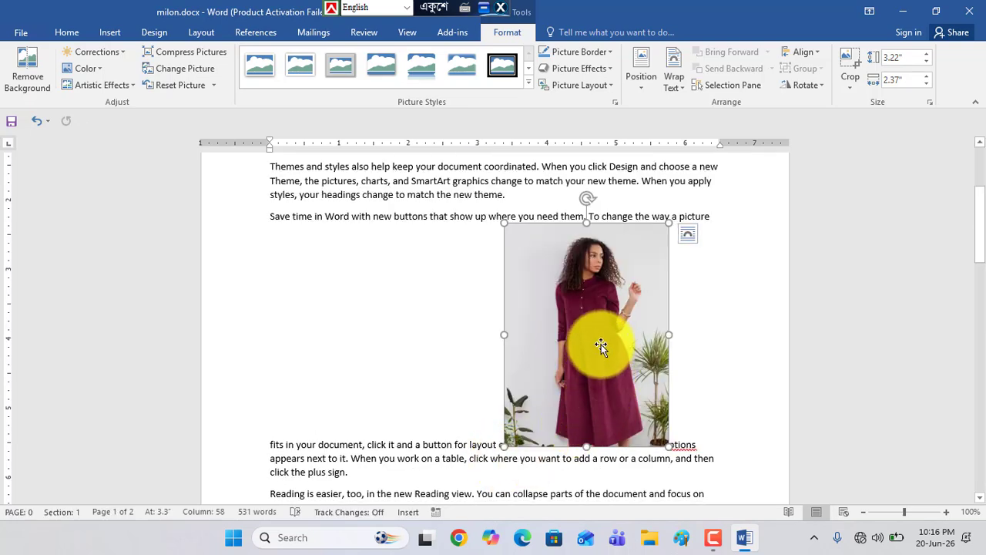
{"action": "left_click_drag", "start_coordinate": [601, 344], "coordinate": [407, 451]}
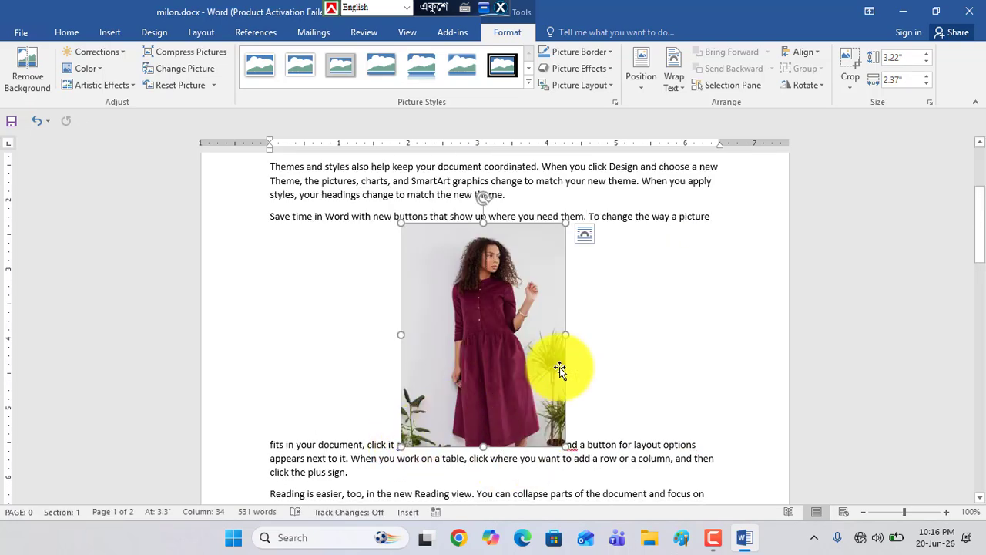
{"action": "scroll", "coordinate": [560, 370], "scroll_direction": "down", "scroll_amount": 2}
{"action": "scroll", "coordinate": [408, 203], "scroll_direction": "up", "scroll_amount": 2}
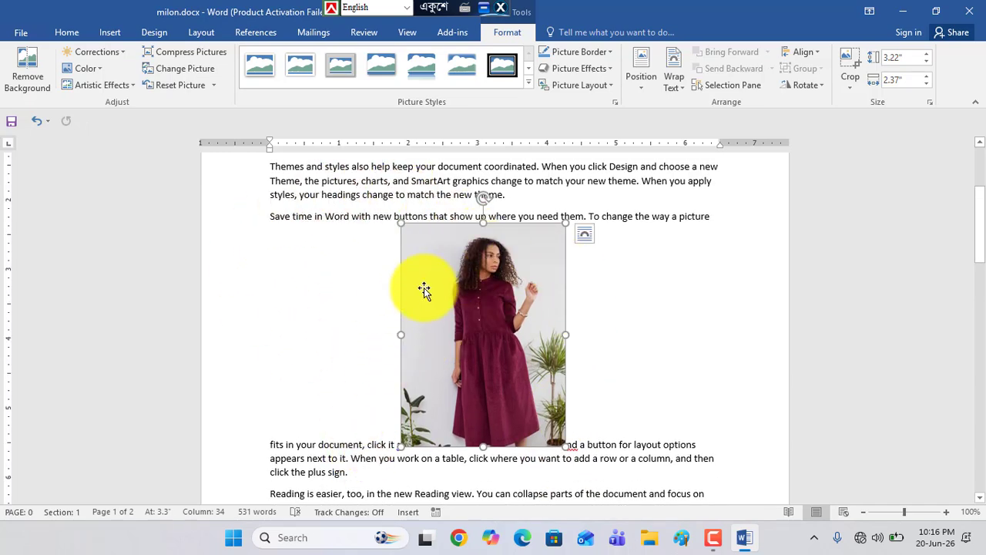
Apply Square wrapping to the picture and place it slightly left of centre, starting beside the last line of the "Themes and styles" paragraph.
{"action": "left_click", "coordinate": [667, 80]}
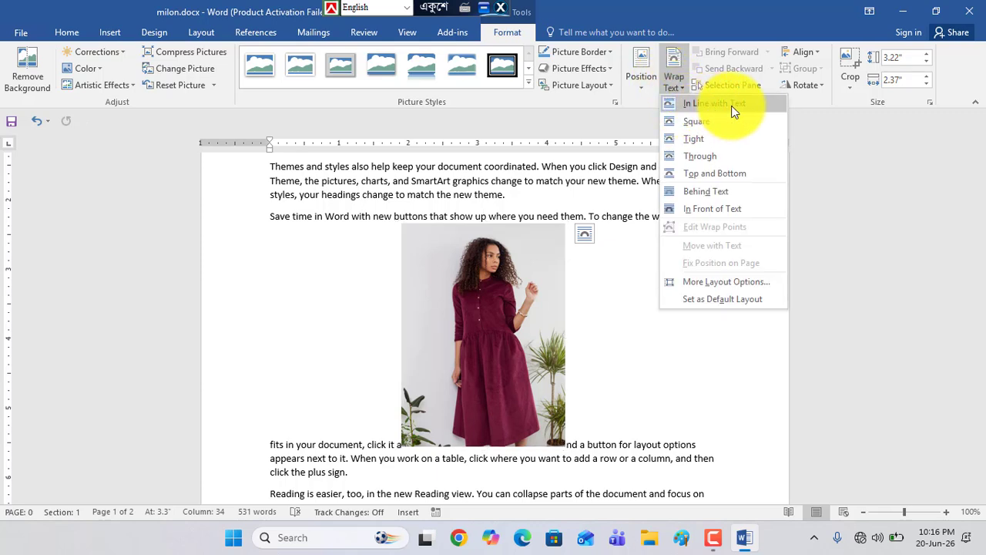
{"action": "left_click", "coordinate": [498, 293]}
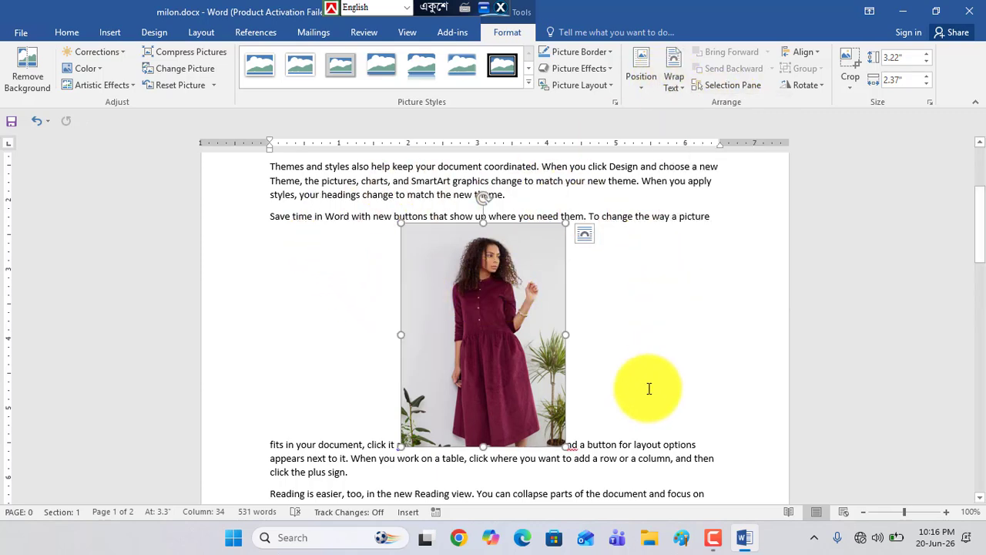
{"action": "left_click", "coordinate": [672, 80]}
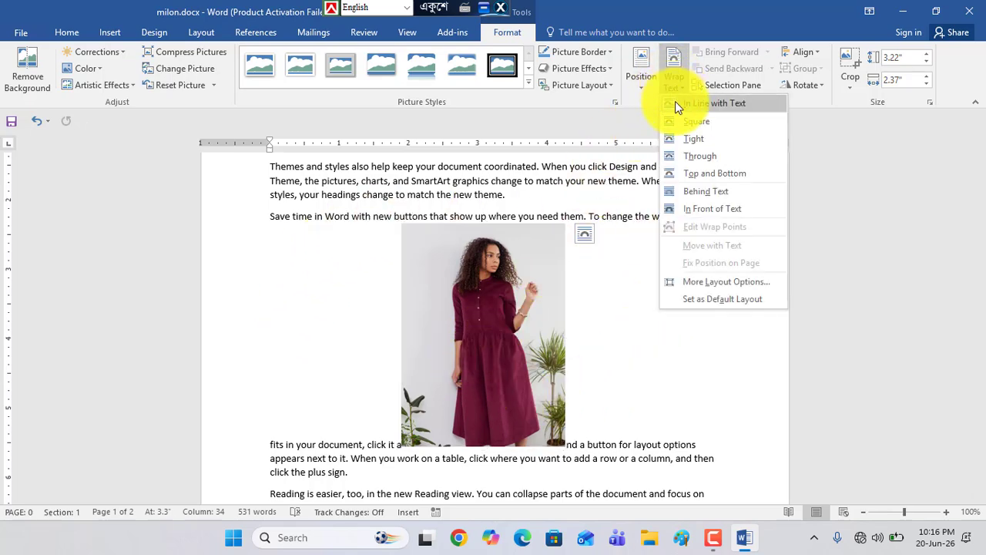
{"action": "left_click", "coordinate": [688, 120]}
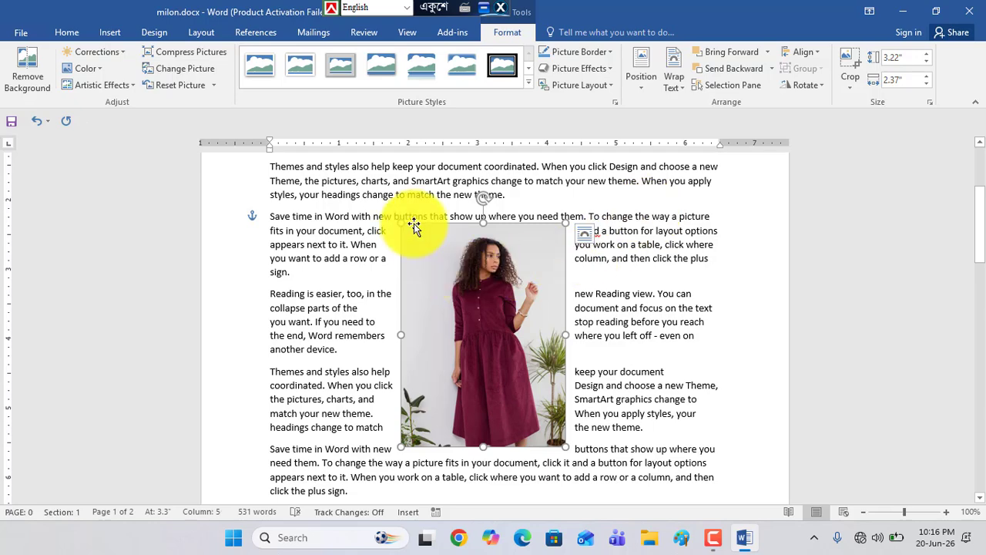
{"action": "left_click_drag", "start_coordinate": [453, 327], "coordinate": [454, 358]}
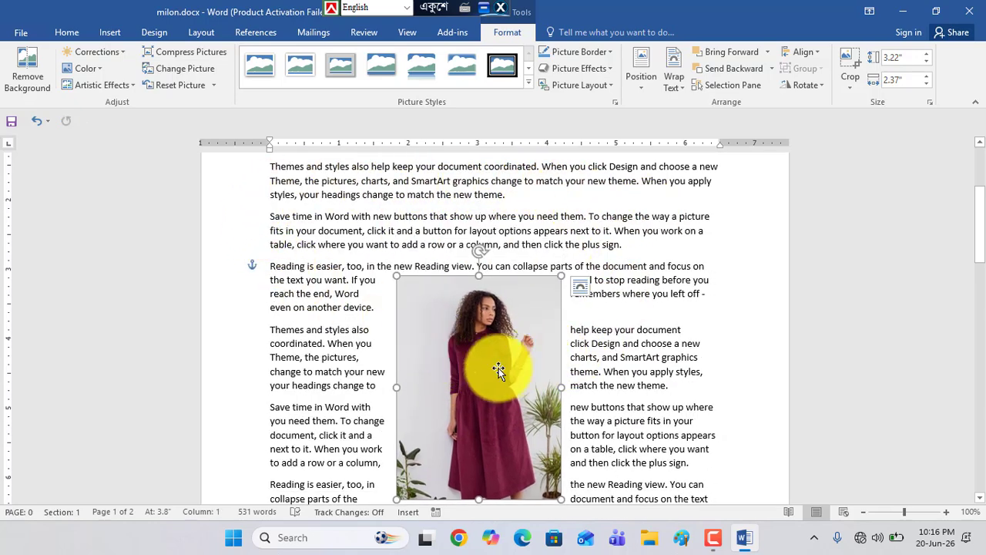
{"action": "left_click_drag", "start_coordinate": [474, 361], "coordinate": [468, 308]}
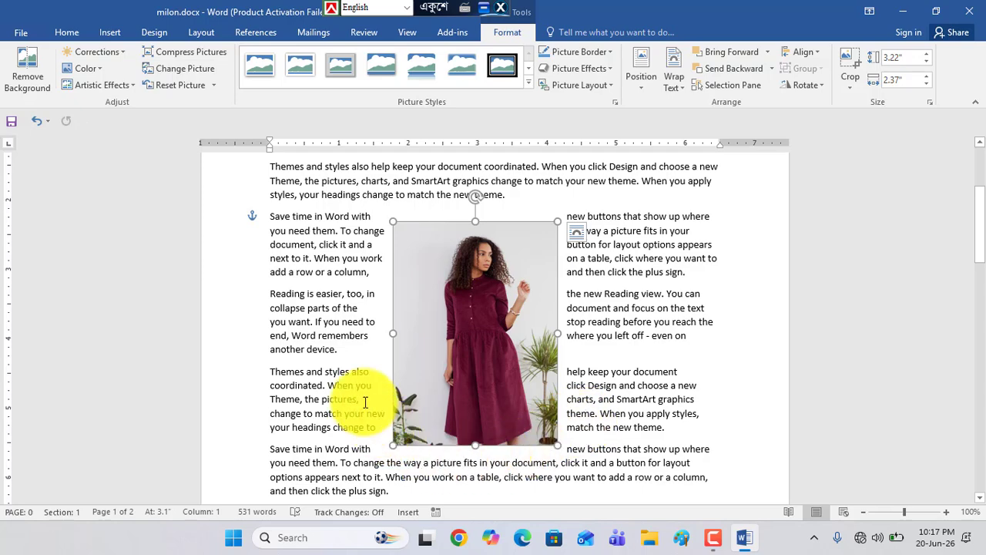
{"action": "left_click_drag", "start_coordinate": [486, 330], "coordinate": [442, 295]}
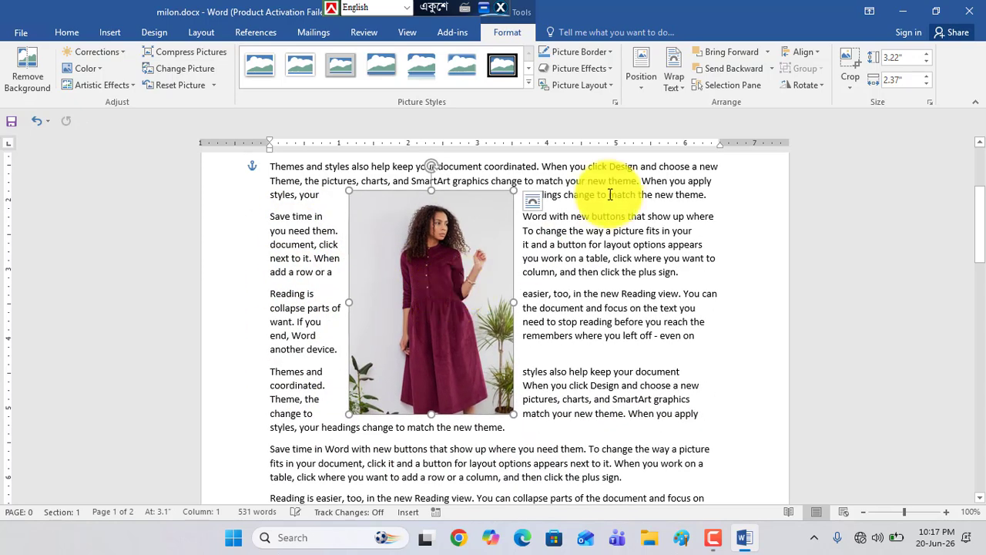
Move the square-wrapped picture to the page's right margin and back between the text, slightly right of centre.
{"action": "left_click", "coordinate": [676, 84]}
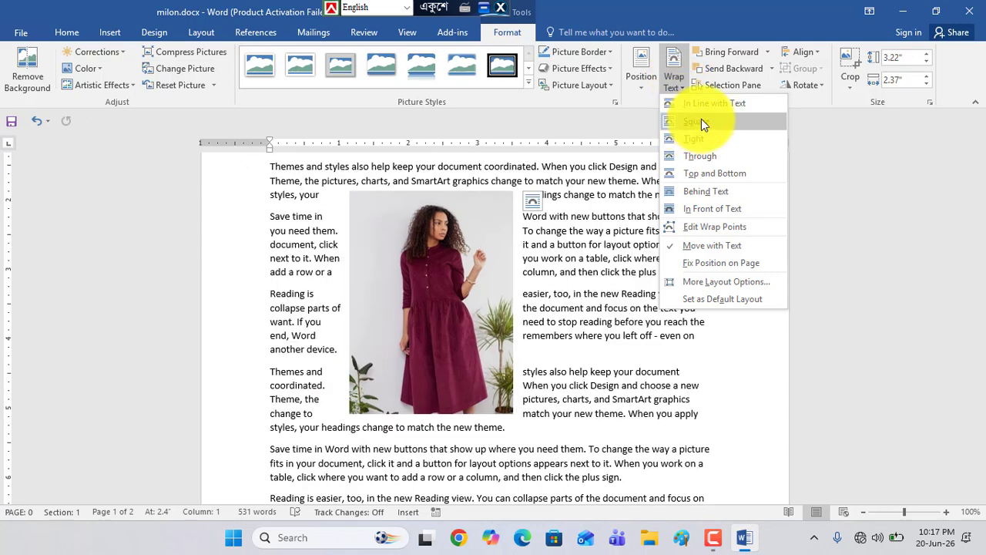
{"action": "left_click", "coordinate": [417, 283]}
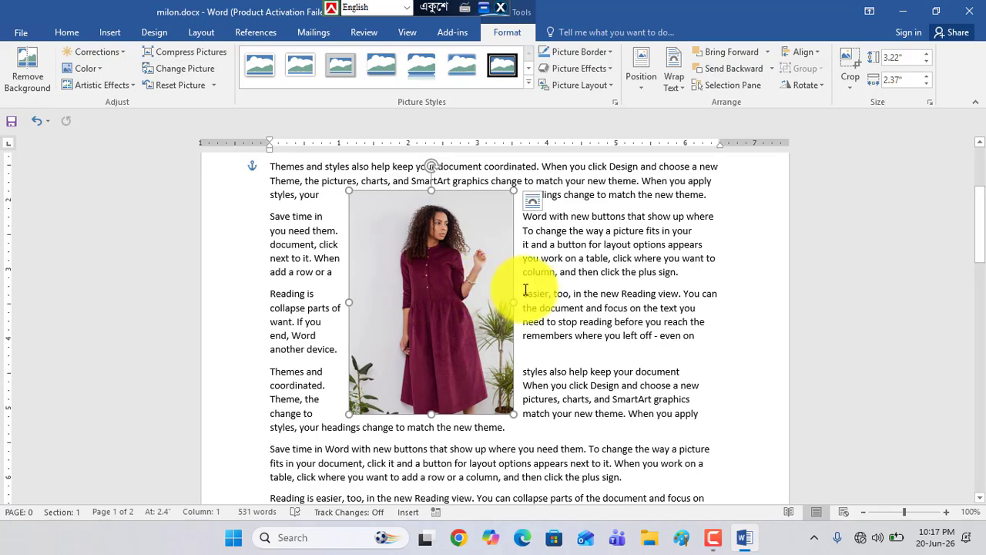
{"action": "left_click_drag", "start_coordinate": [444, 283], "coordinate": [636, 292]}
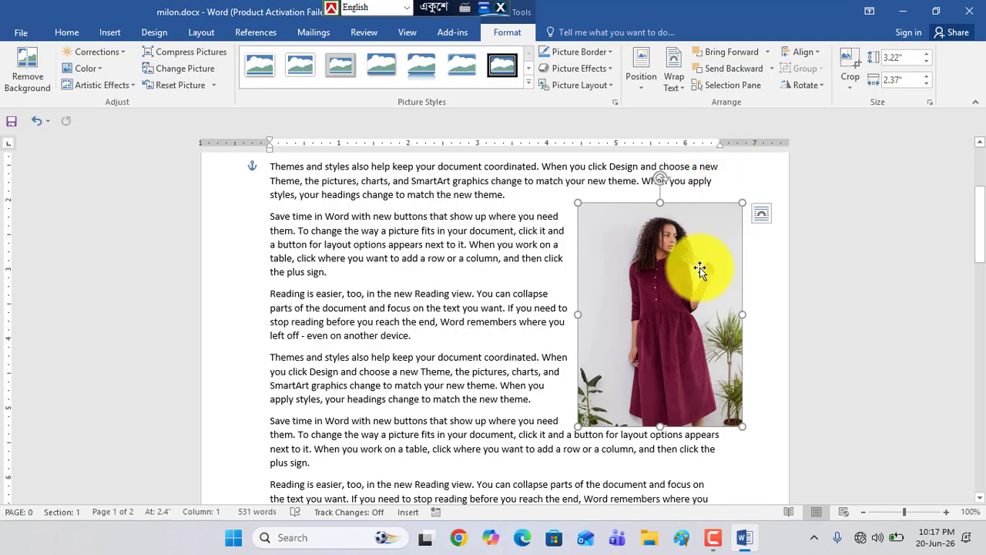
{"action": "left_click_drag", "start_coordinate": [645, 306], "coordinate": [496, 331]}
Apply Tight wrapping to the picture, try positions to either side, and leave it near the middle beside the "Save time in Word" paragraph.
{"action": "left_click", "coordinate": [666, 85]}
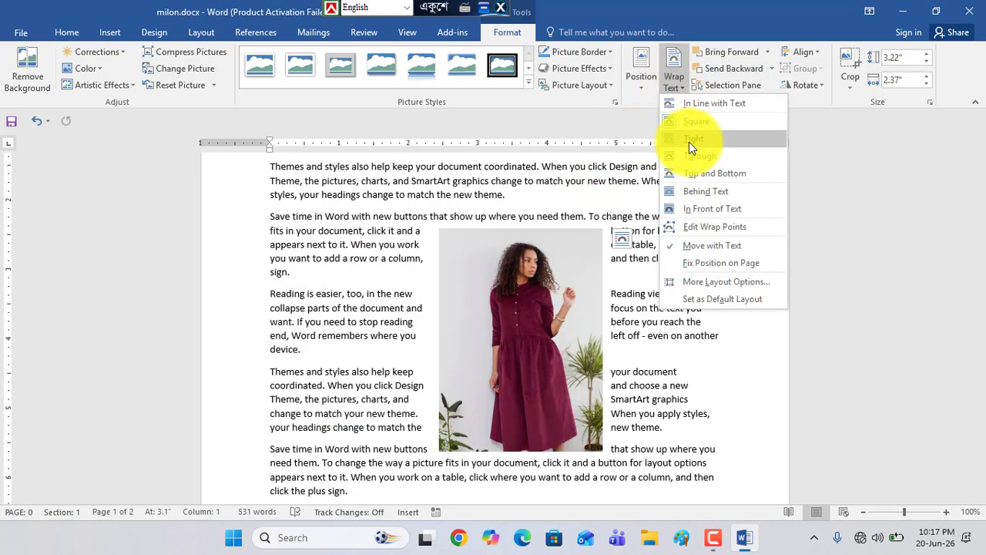
{"action": "left_click", "coordinate": [689, 142]}
{"action": "left_click_drag", "start_coordinate": [502, 306], "coordinate": [534, 308]}
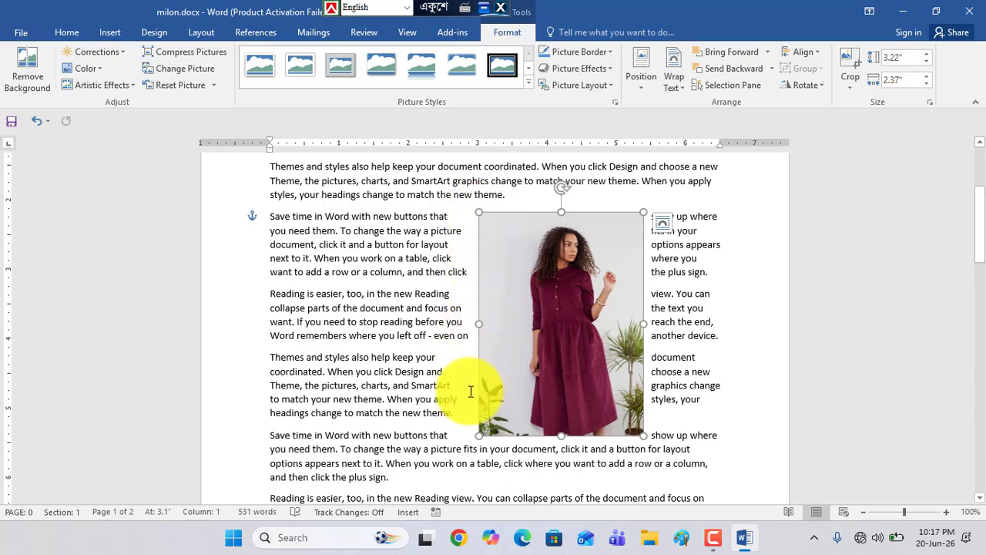
{"action": "left_click_drag", "start_coordinate": [549, 403], "coordinate": [428, 405]}
{"action": "left_click_drag", "start_coordinate": [427, 365], "coordinate": [457, 370]}
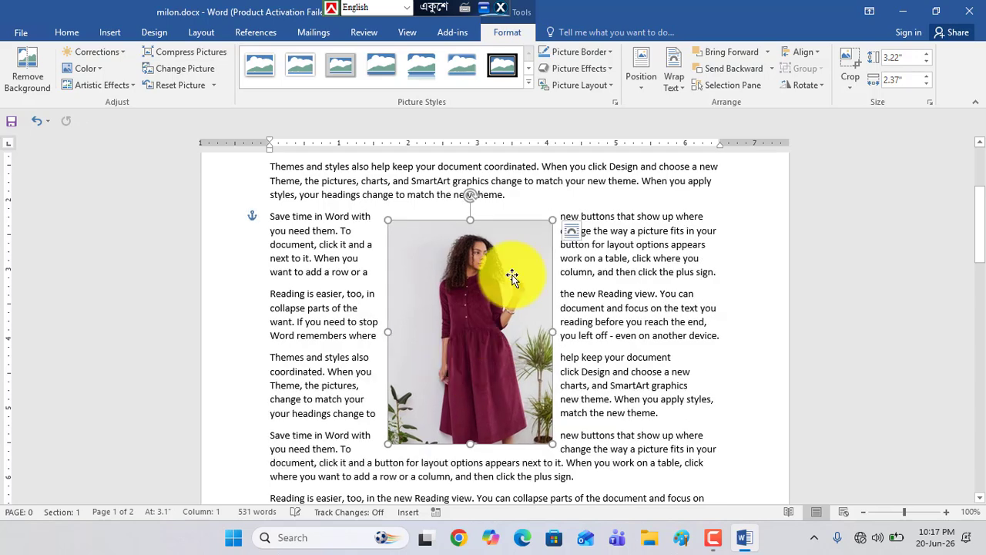
Apply Through wrapping to the picture and place it at the text's right side, below the first line of the "Reading is easier" paragraph.
{"action": "left_click", "coordinate": [661, 84]}
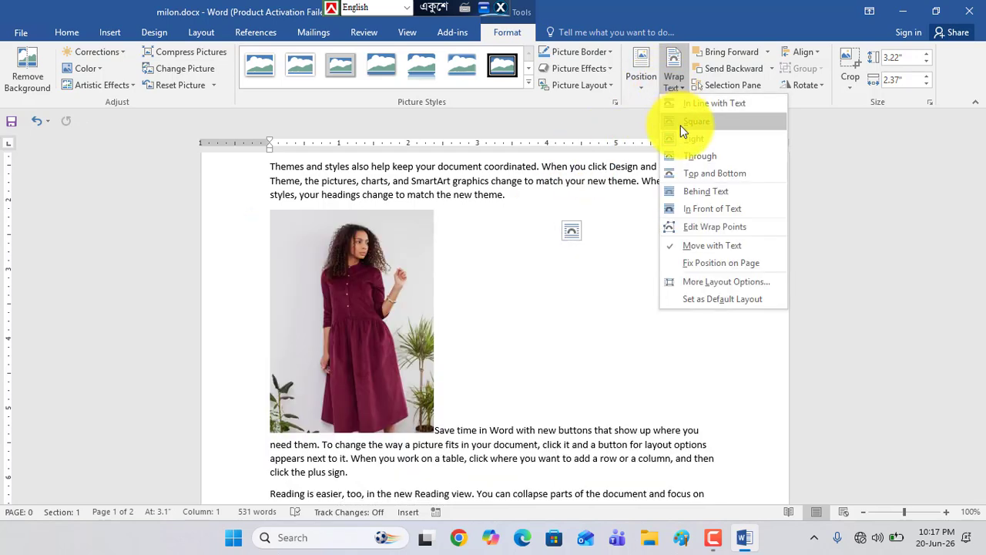
{"action": "left_click", "coordinate": [700, 157]}
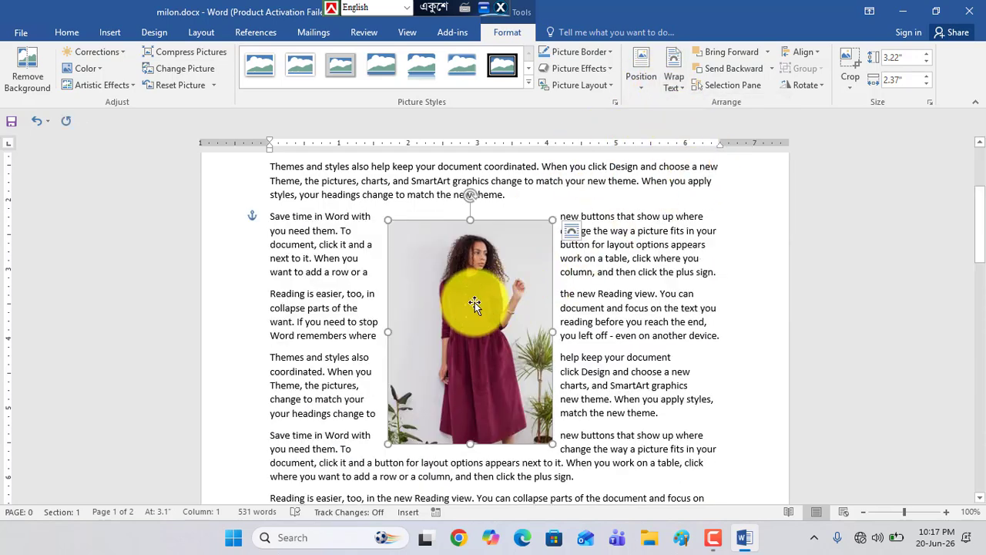
{"action": "left_click_drag", "start_coordinate": [473, 306], "coordinate": [358, 356]}
{"action": "scroll", "coordinate": [513, 286], "scroll_direction": "down", "scroll_amount": 6}
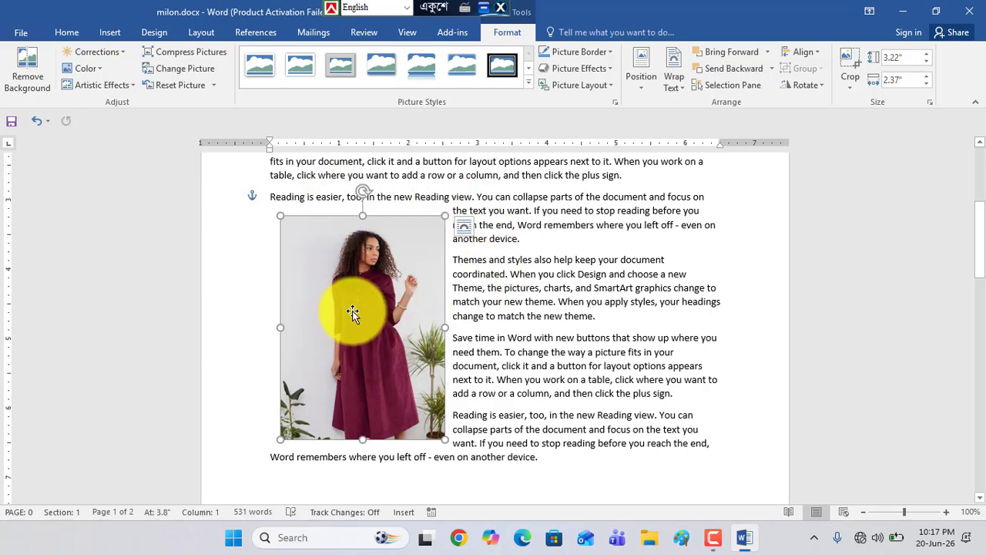
{"action": "left_click_drag", "start_coordinate": [353, 312], "coordinate": [609, 290]}
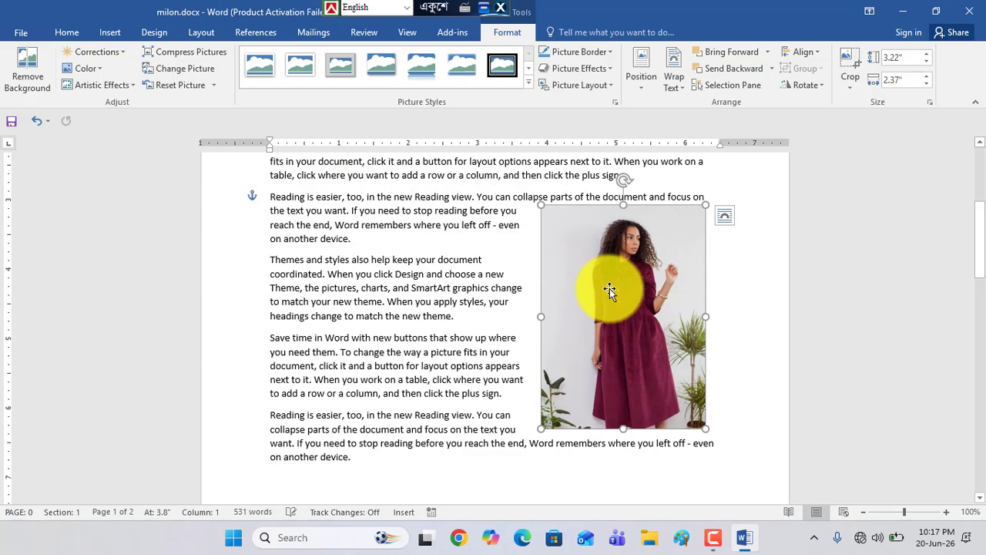
Apply Behind Text wrapping to the picture and move it slightly left of centre, under the body paragraphs.
{"action": "left_click", "coordinate": [672, 75]}
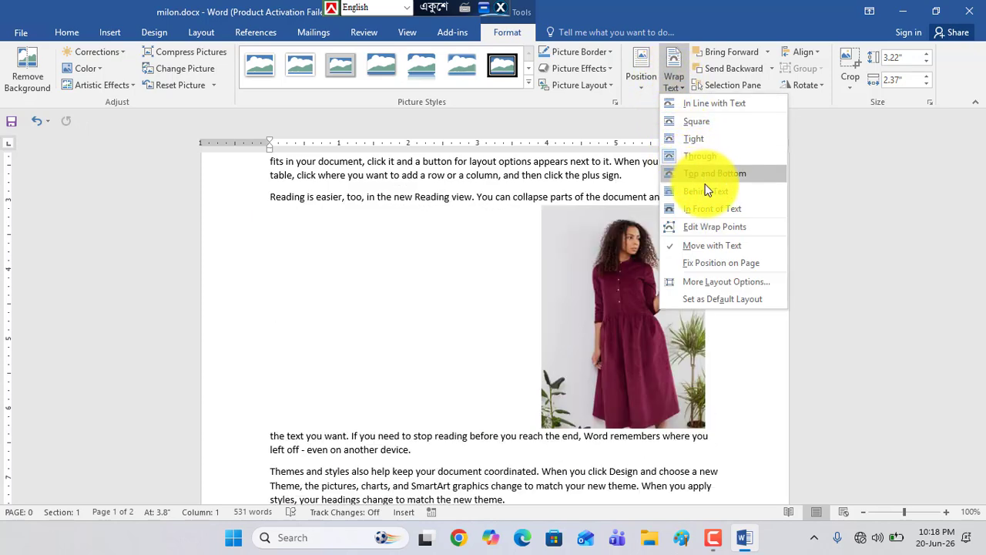
{"action": "left_click", "coordinate": [702, 191]}
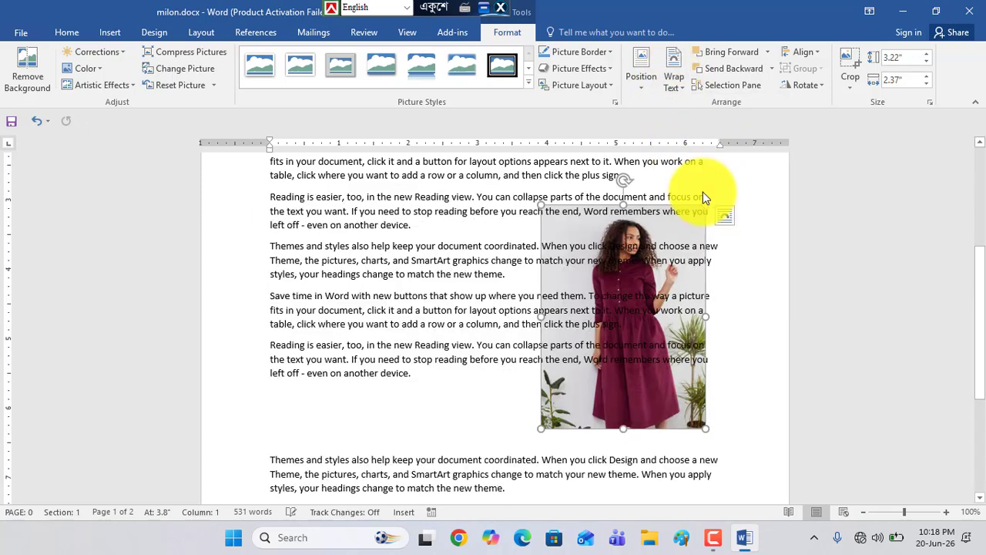
{"action": "left_click_drag", "start_coordinate": [639, 408], "coordinate": [480, 429]}
{"action": "scroll", "coordinate": [465, 424], "scroll_direction": "down", "scroll_amount": 2}
{"action": "scroll", "coordinate": [480, 424], "scroll_direction": "down", "scroll_amount": 3}
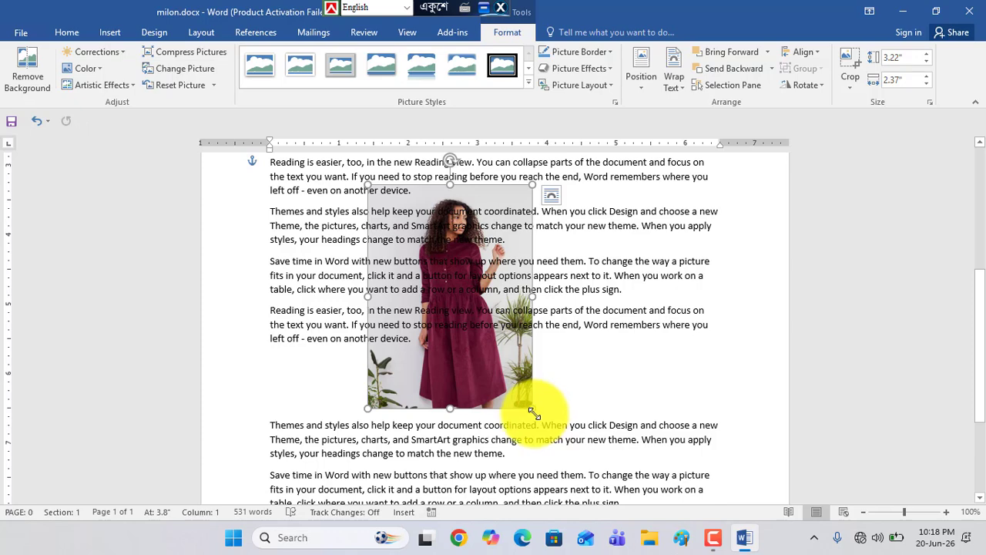
Enlarge the picture behind the text and stretch both sides to the page edges, about 8.4" wide.
{"action": "left_click_drag", "start_coordinate": [532, 413], "coordinate": [671, 510]}
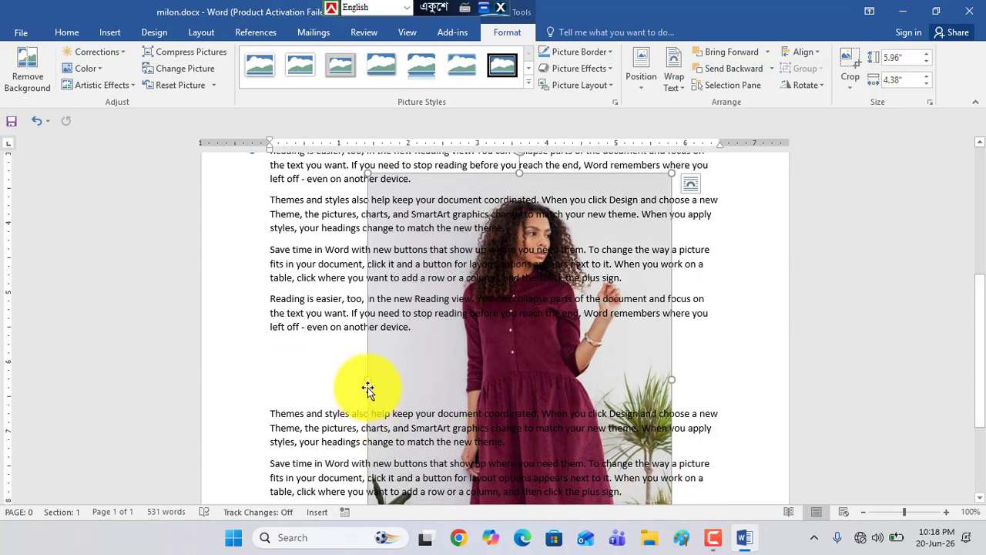
{"action": "left_click_drag", "start_coordinate": [368, 380], "coordinate": [204, 344]}
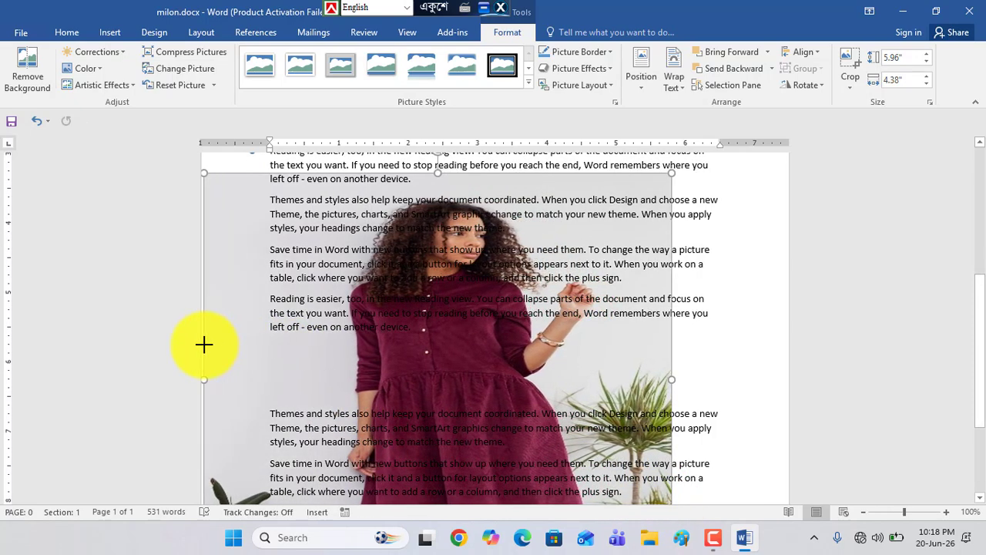
{"action": "left_click_drag", "start_coordinate": [672, 380], "coordinate": [786, 381]}
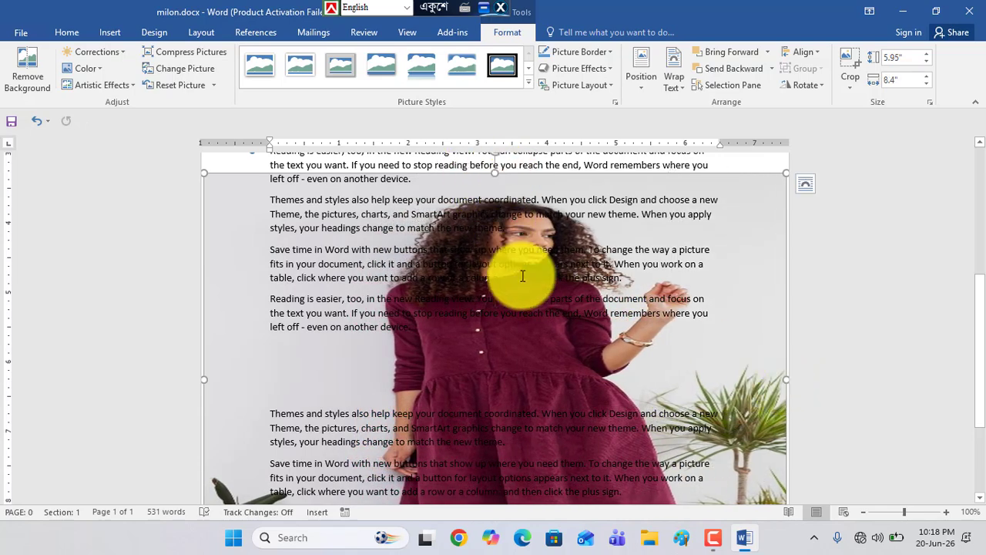
Stretch the picture to the page's top and bottom edges, about 10.95" high, so it forms a full-page background.
{"action": "scroll", "coordinate": [524, 279], "scroll_direction": "up", "scroll_amount": 3}
{"action": "mouse_move", "coordinate": [497, 278]}
{"action": "left_mouse_down"}
{"action": "mouse_move", "coordinate": [470, 141]}
{"action": "mouse_move", "coordinate": [481, 282]}
{"action": "mouse_move", "coordinate": [493, 277]}
{"action": "left_mouse_up"}
{"action": "scroll", "coordinate": [498, 301], "scroll_direction": "up", "scroll_amount": 1}
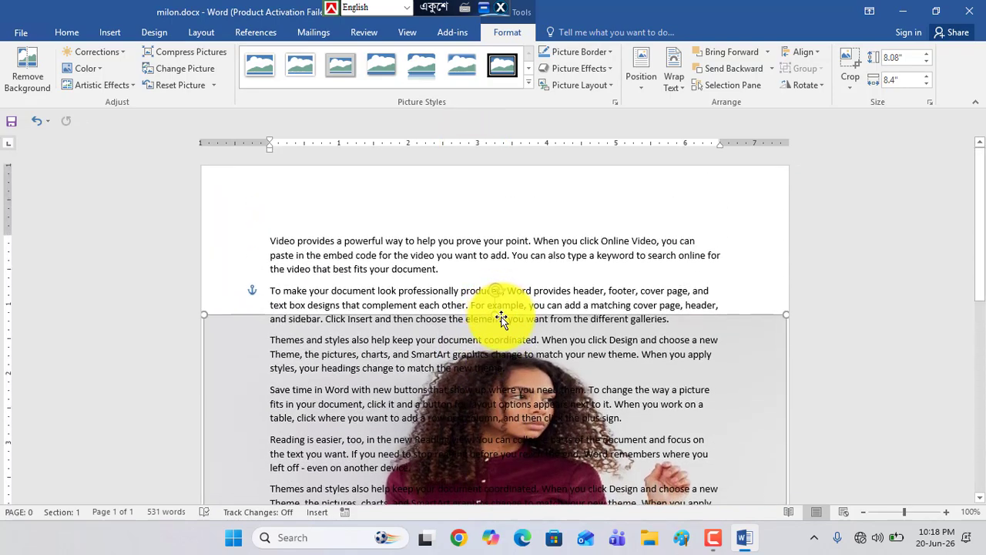
{"action": "left_click_drag", "start_coordinate": [499, 318], "coordinate": [491, 168]}
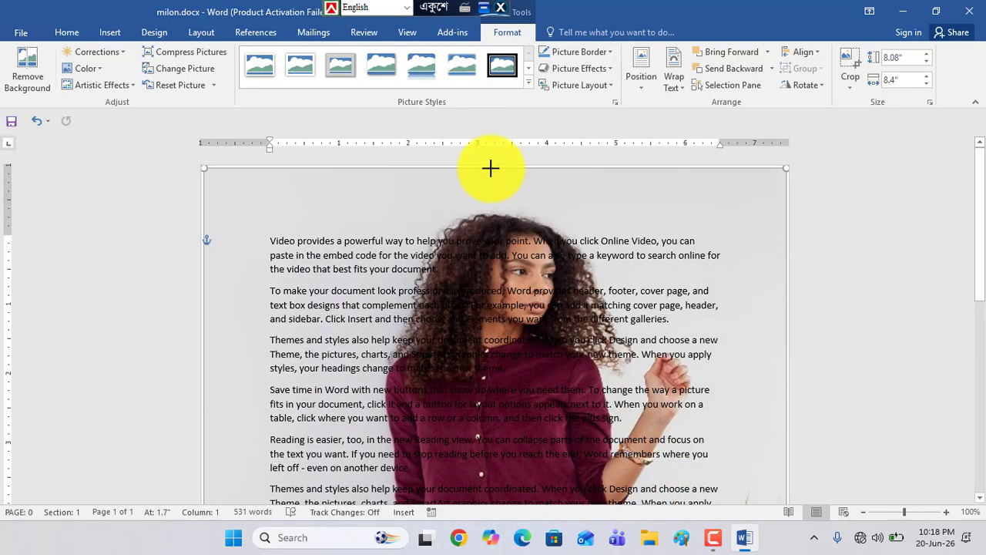
{"action": "scroll", "coordinate": [524, 302], "scroll_direction": "down", "scroll_amount": 7}
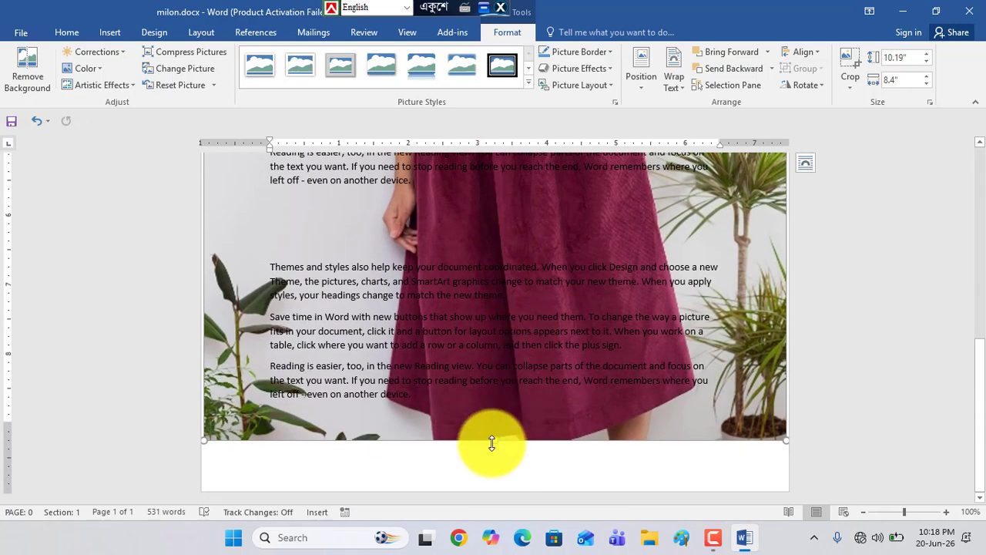
{"action": "left_click_drag", "start_coordinate": [493, 441], "coordinate": [491, 489]}
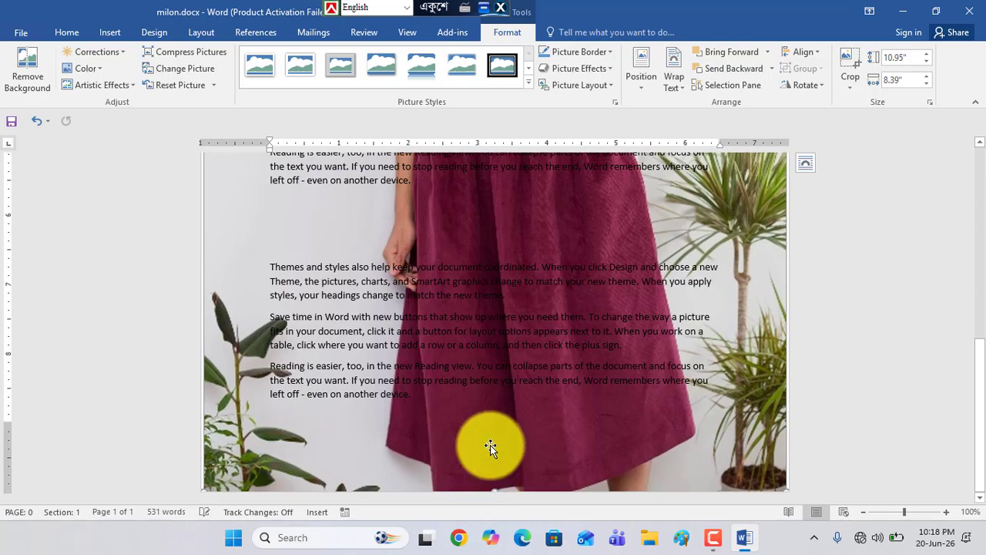
{"action": "scroll", "coordinate": [498, 429], "scroll_direction": "up", "scroll_amount": 5}
{"action": "scroll", "coordinate": [498, 429], "scroll_direction": "up", "scroll_amount": 3}
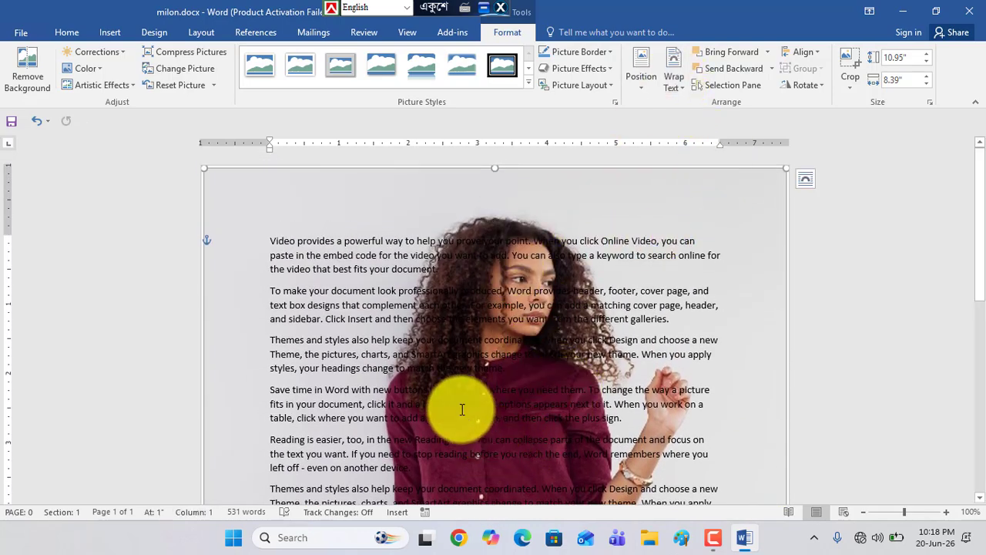
Apply In Front of Text wrapping to the full-page picture and shift it slightly down and to the right.
{"action": "left_click", "coordinate": [675, 86]}
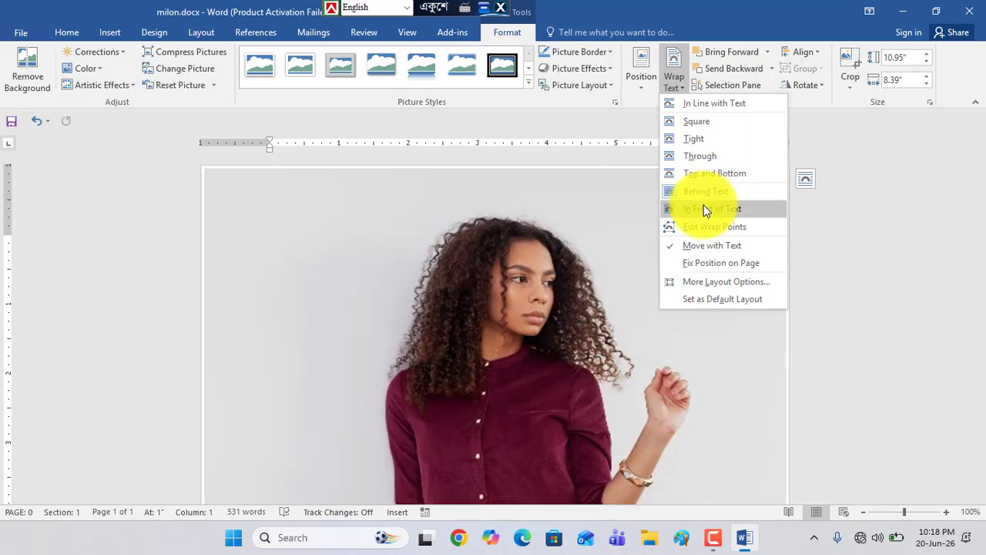
{"action": "left_click", "coordinate": [707, 212]}
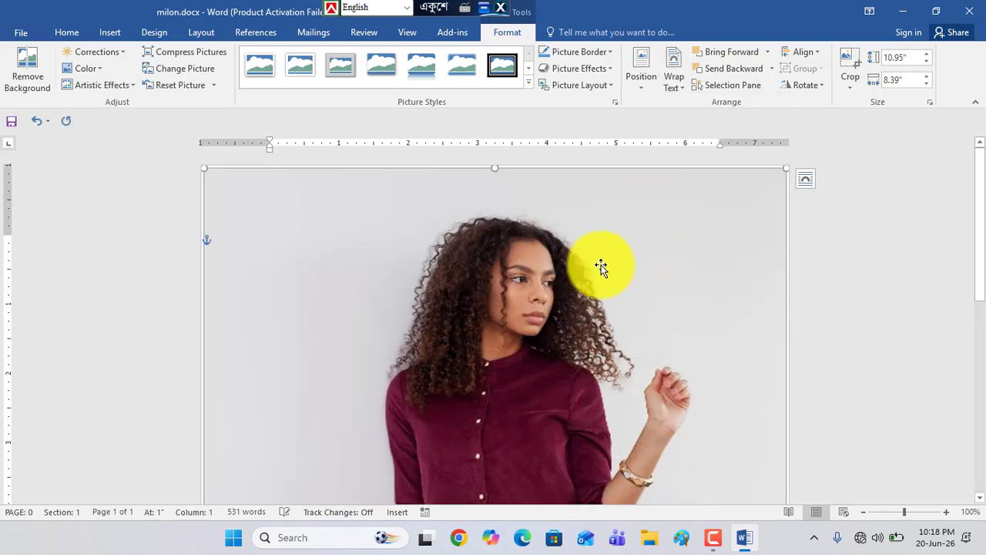
{"action": "left_click_drag", "start_coordinate": [242, 275], "coordinate": [385, 302]}
{"action": "left_click", "coordinate": [267, 269]}
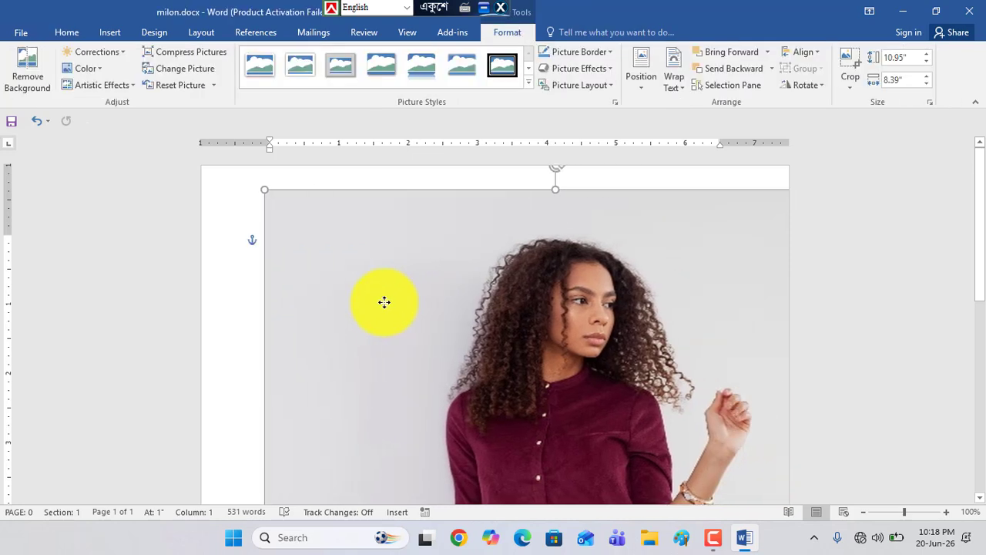
Set the shifted full-page picture back to Behind Text wrapping and look over the text on top of it.
{"action": "left_click", "coordinate": [675, 87]}
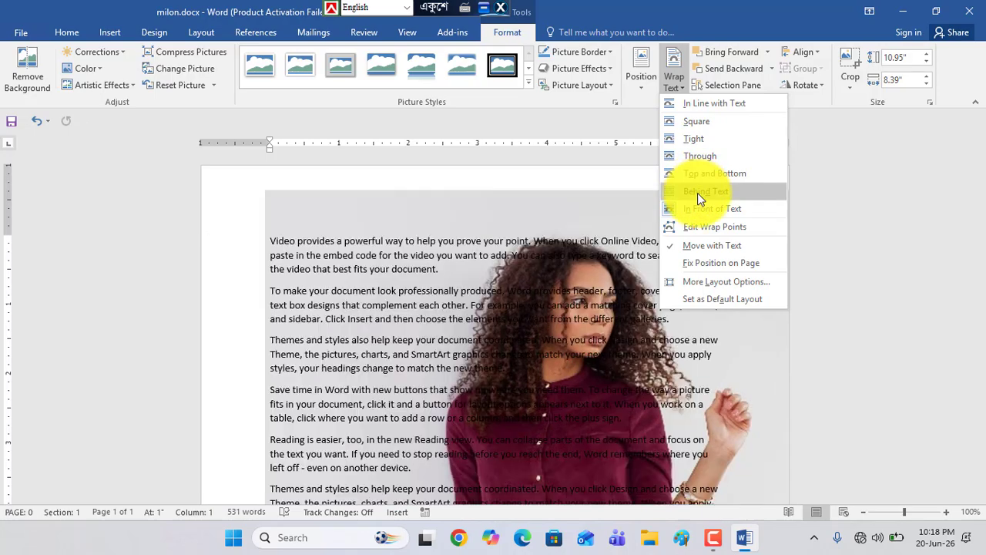
{"action": "left_click", "coordinate": [697, 192]}
{"action": "scroll", "coordinate": [581, 332], "scroll_direction": "down", "scroll_amount": 6}
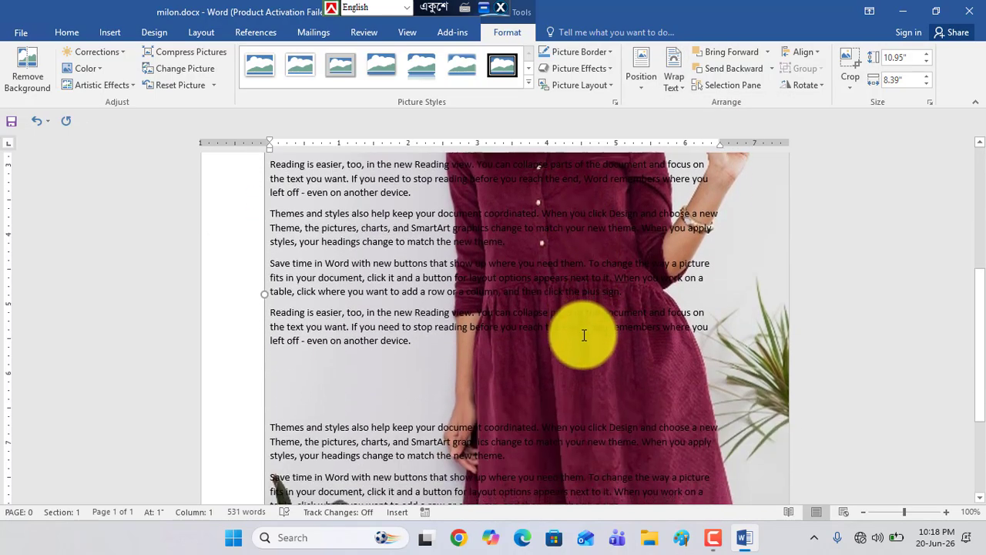
{"action": "scroll", "coordinate": [584, 332], "scroll_direction": "up", "scroll_amount": 5}
{"action": "scroll", "coordinate": [432, 263], "scroll_direction": "up", "scroll_amount": 2}
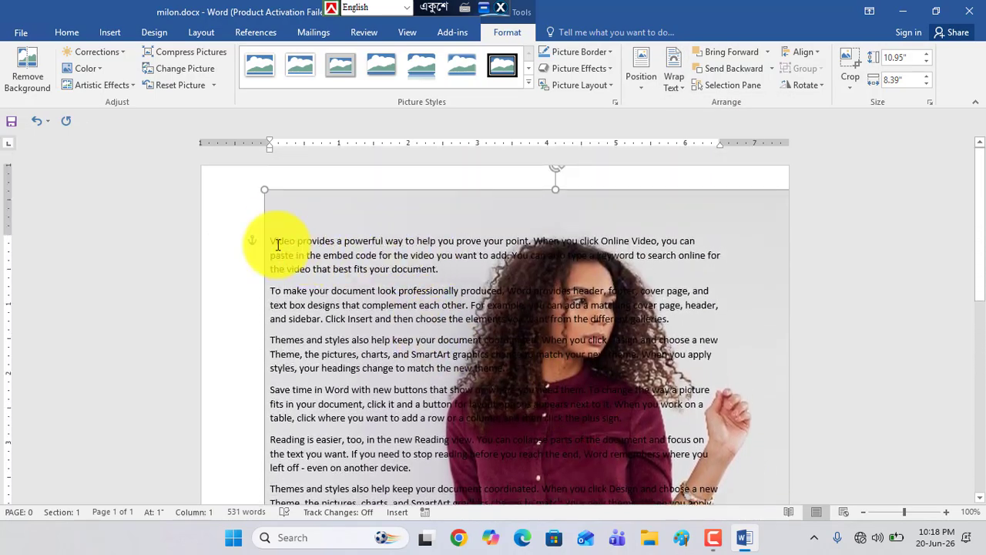
Colour all the document text red and reselect the background picture.
{"action": "left_click_drag", "start_coordinate": [275, 239], "coordinate": [440, 532]}
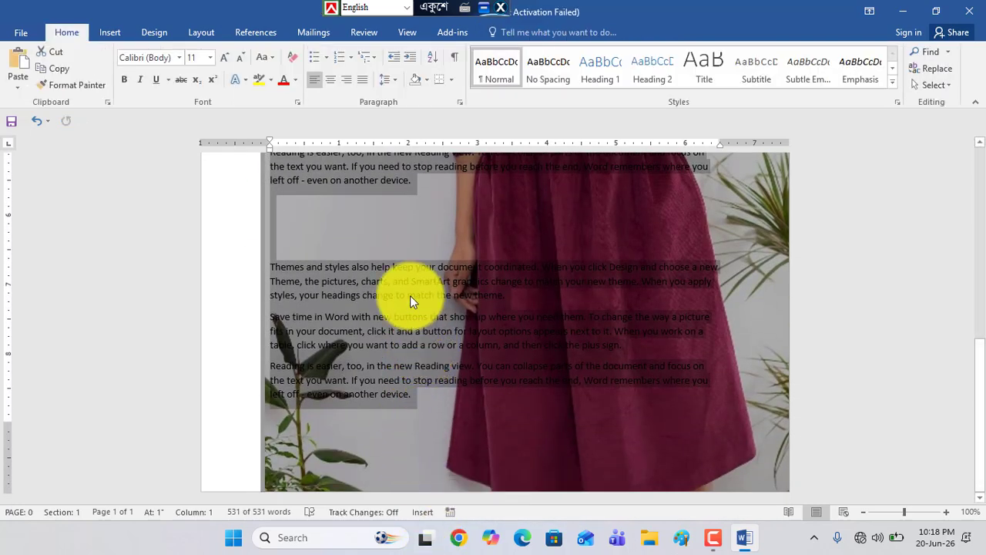
{"action": "left_click", "coordinate": [284, 86]}
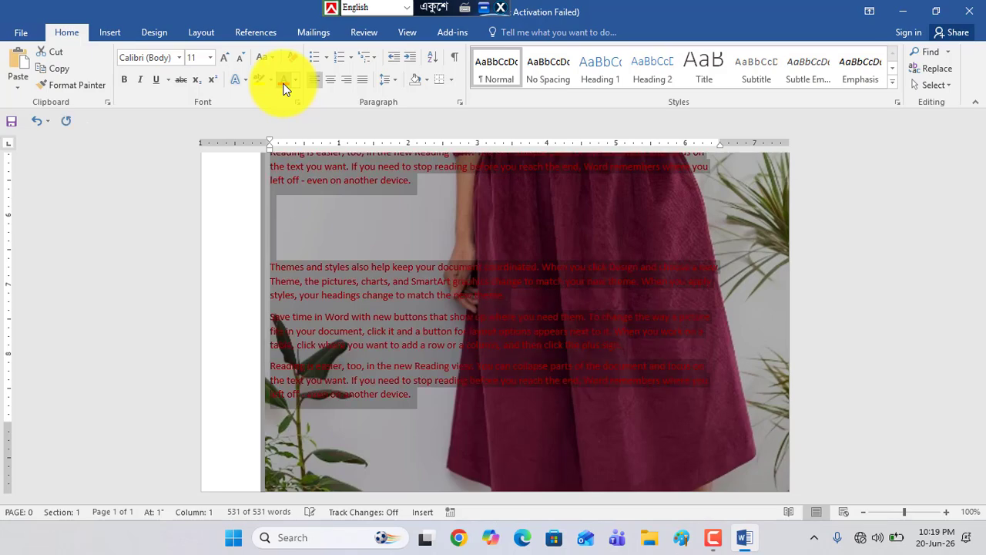
{"action": "scroll", "coordinate": [459, 305], "scroll_direction": "up", "scroll_amount": 8}
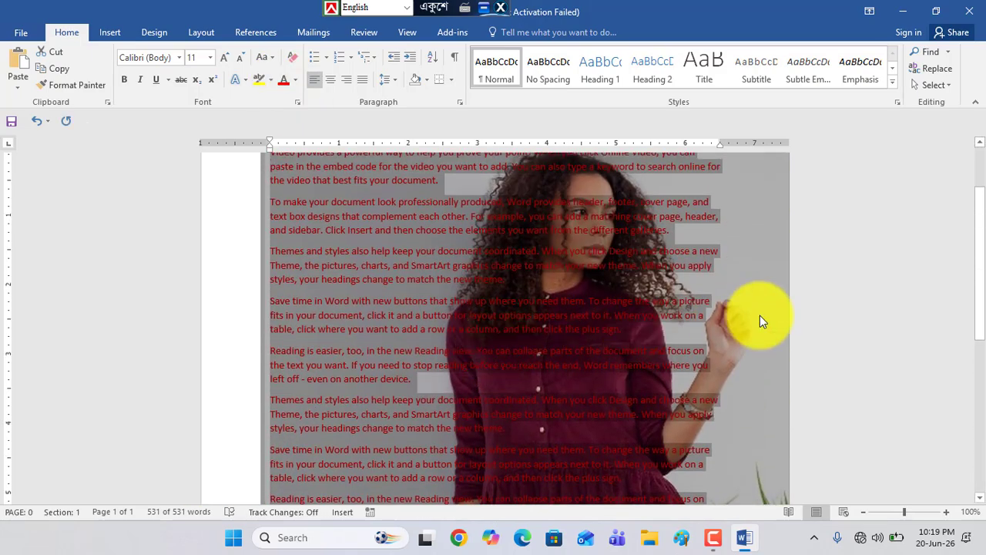
{"action": "left_click", "coordinate": [760, 315]}
{"action": "scroll", "coordinate": [594, 342], "scroll_direction": "up", "scroll_amount": 3}
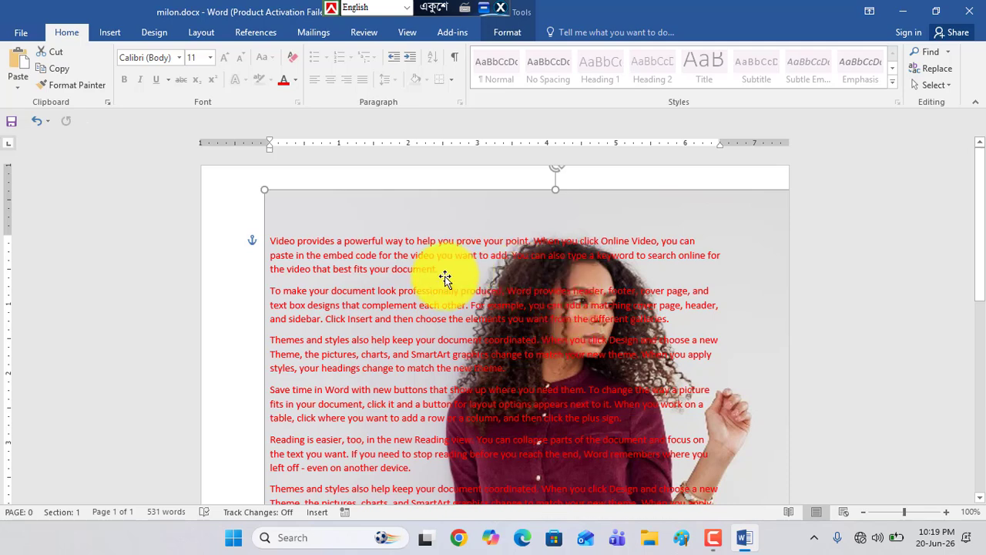
Apply In Front of Text wrapping again so the picture covers the red text.
{"action": "scroll", "coordinate": [446, 275], "scroll_direction": "down", "scroll_amount": 2}
{"action": "left_click", "coordinate": [502, 31]}
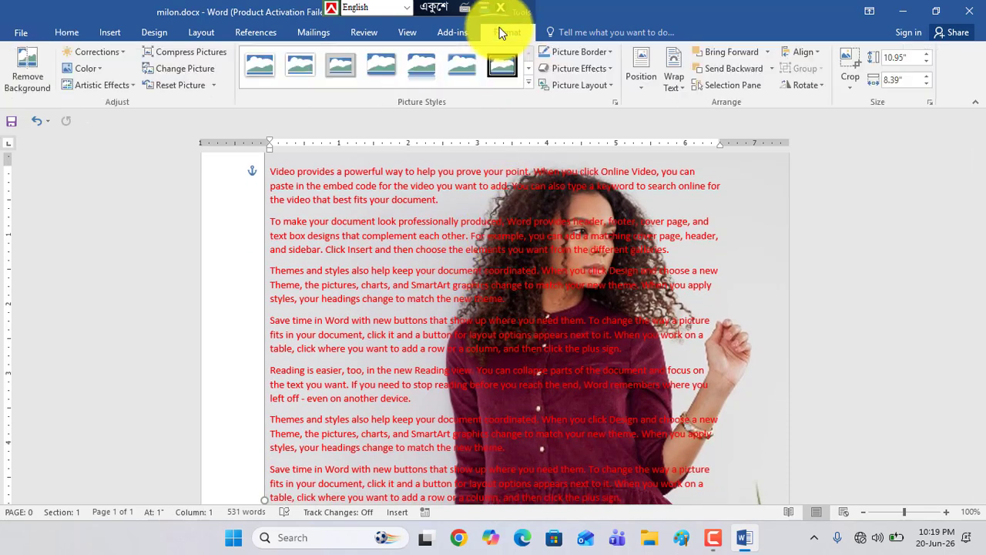
{"action": "left_click", "coordinate": [676, 85]}
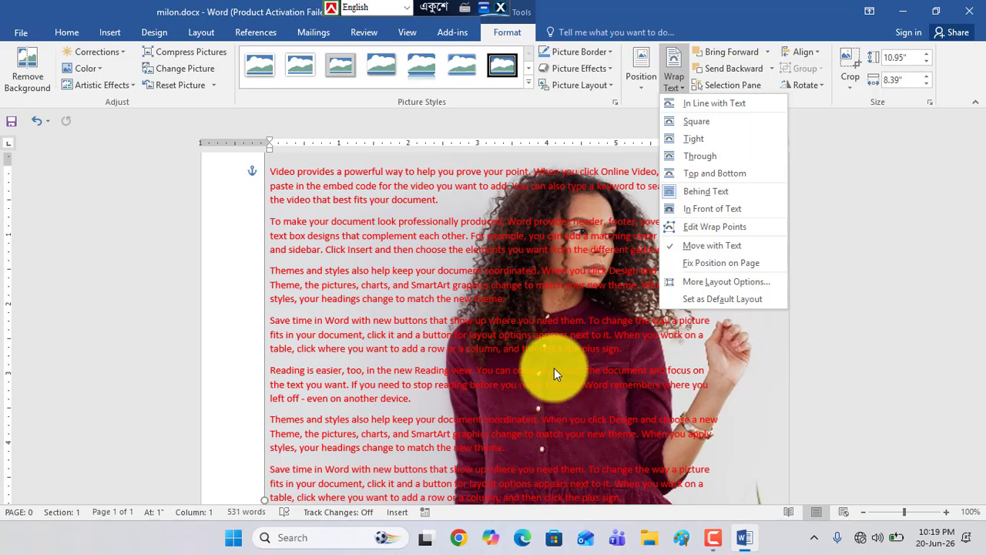
{"action": "left_click", "coordinate": [708, 209]}
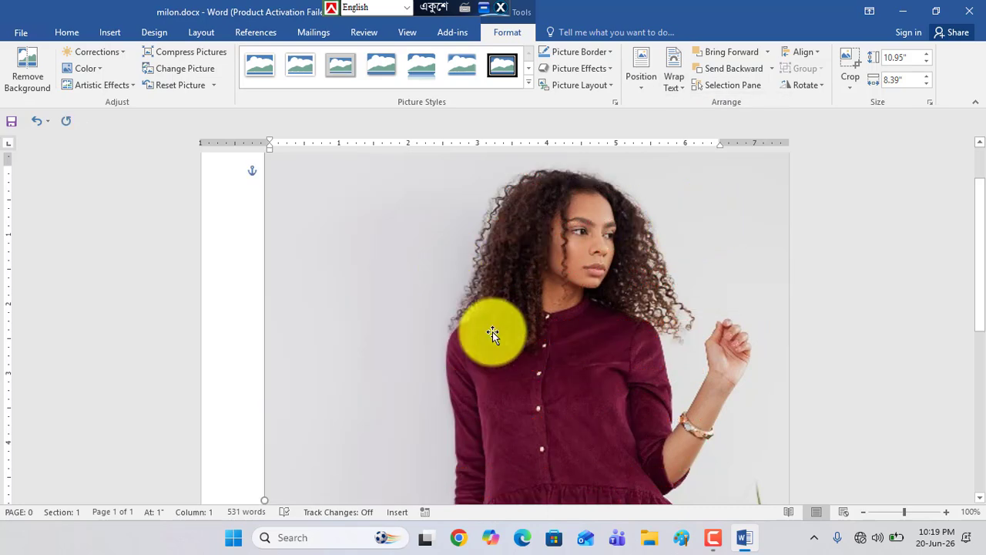
{"action": "scroll", "coordinate": [193, 209], "scroll_direction": "up", "scroll_amount": 2}
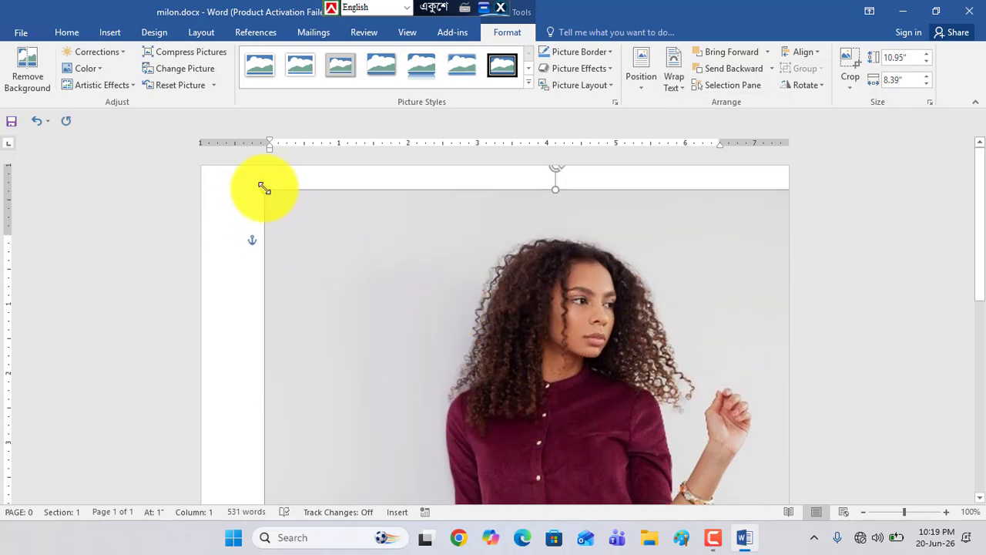
Shrink the picture from its corners in stages, repositioning it as needed, to about 3.6" high by 2.76" wide.
{"action": "left_click_drag", "start_coordinate": [264, 189], "coordinate": [447, 375]}
{"action": "scroll", "coordinate": [524, 414], "scroll_direction": "down", "scroll_amount": 5}
{"action": "left_click_drag", "start_coordinate": [524, 414], "coordinate": [626, 253]}
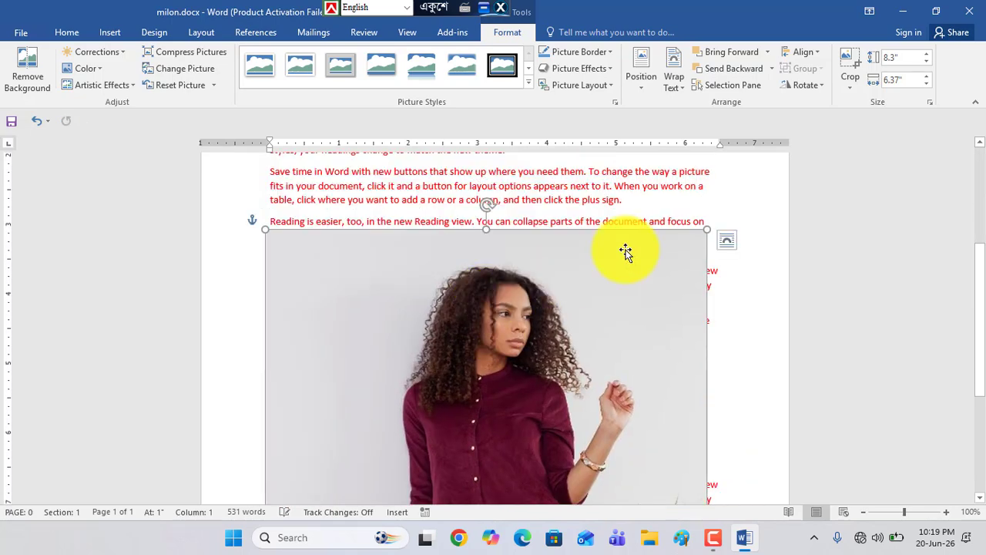
{"action": "left_click_drag", "start_coordinate": [707, 232], "coordinate": [567, 393]}
{"action": "scroll", "coordinate": [524, 395], "scroll_direction": "down", "scroll_amount": 5}
{"action": "left_click_drag", "start_coordinate": [491, 399], "coordinate": [535, 259]}
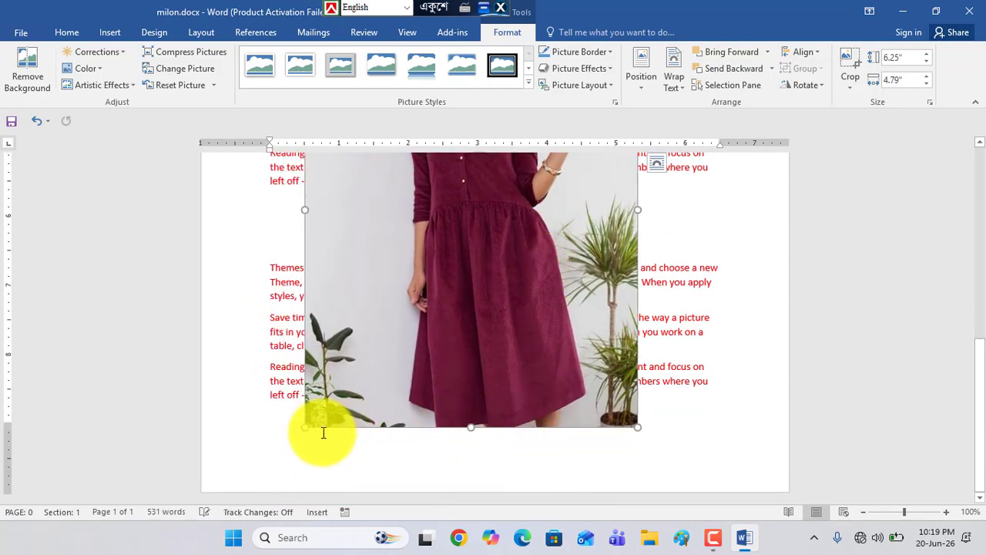
{"action": "left_click_drag", "start_coordinate": [304, 426], "coordinate": [445, 242]}
{"action": "scroll", "coordinate": [548, 297], "scroll_direction": "up", "scroll_amount": 7}
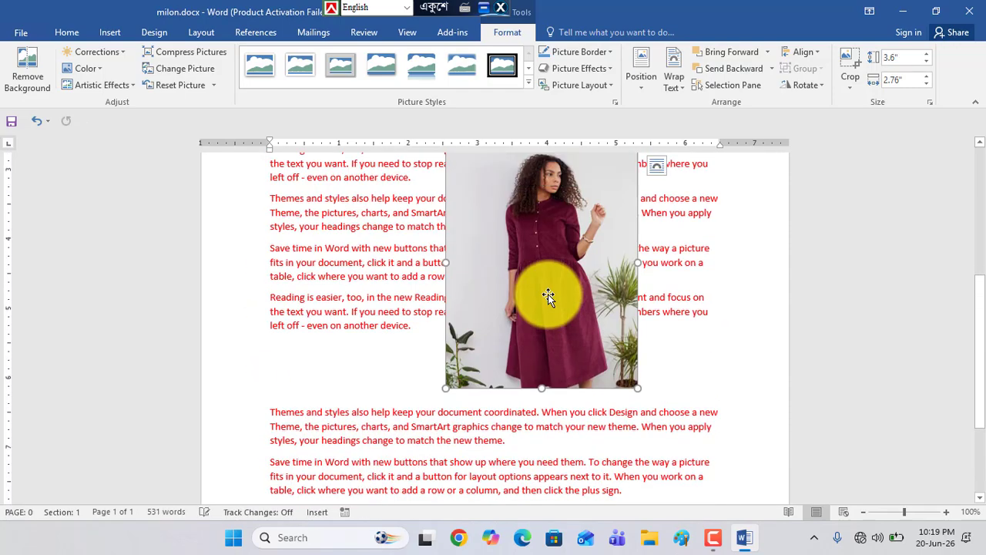
Move the small picture up to the text's left side, then to the middle, starting beside the upper "Themes and styles" paragraph.
{"action": "left_click_drag", "start_coordinate": [553, 356], "coordinate": [396, 293]}
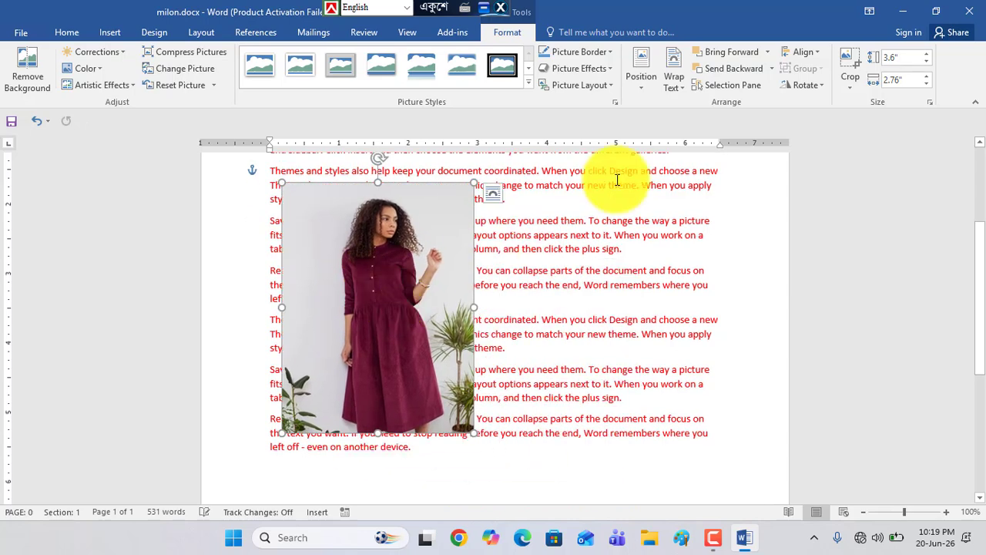
{"action": "left_click", "coordinate": [685, 83]}
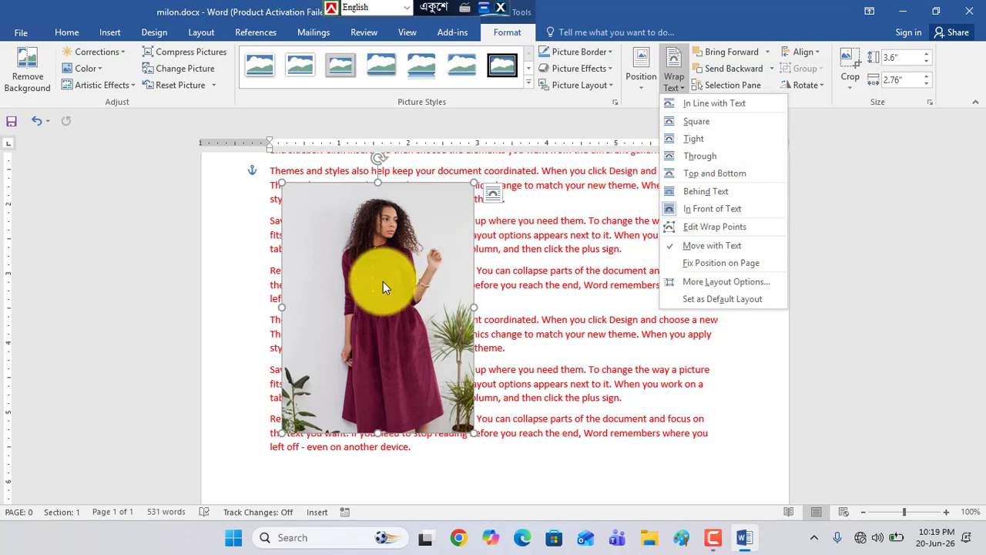
{"action": "left_click", "coordinate": [383, 285]}
{"action": "left_click_drag", "start_coordinate": [463, 279], "coordinate": [509, 281]}
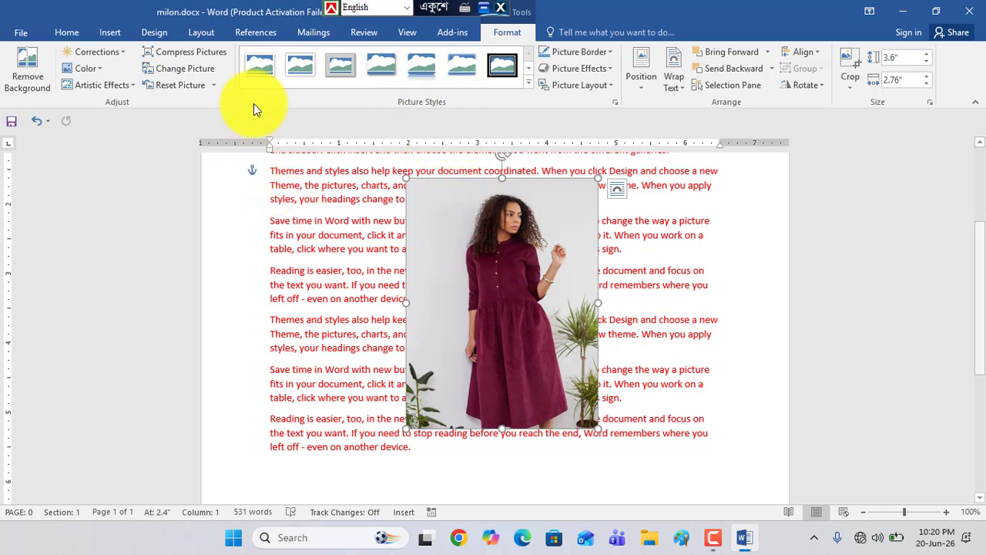
Try the first preset picture style with a thin white frame, then apply the second one with a wider white border.
{"action": "left_click", "coordinate": [260, 67]}
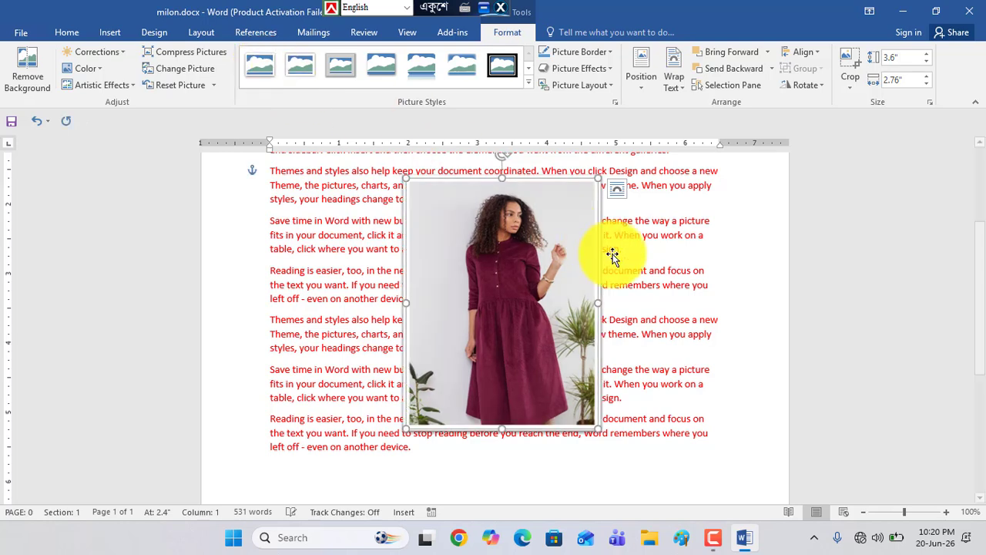
{"action": "left_click", "coordinate": [642, 270]}
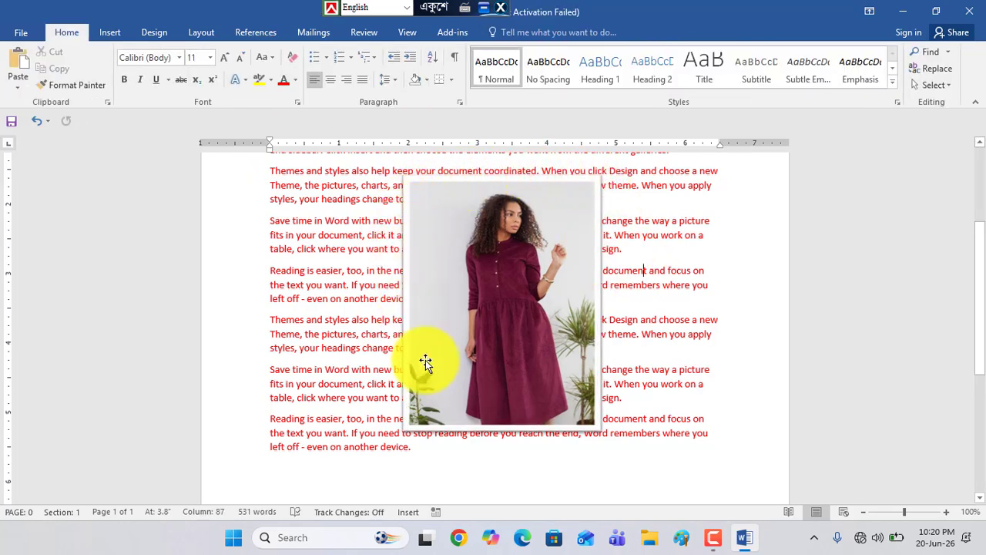
{"action": "left_click", "coordinate": [494, 321]}
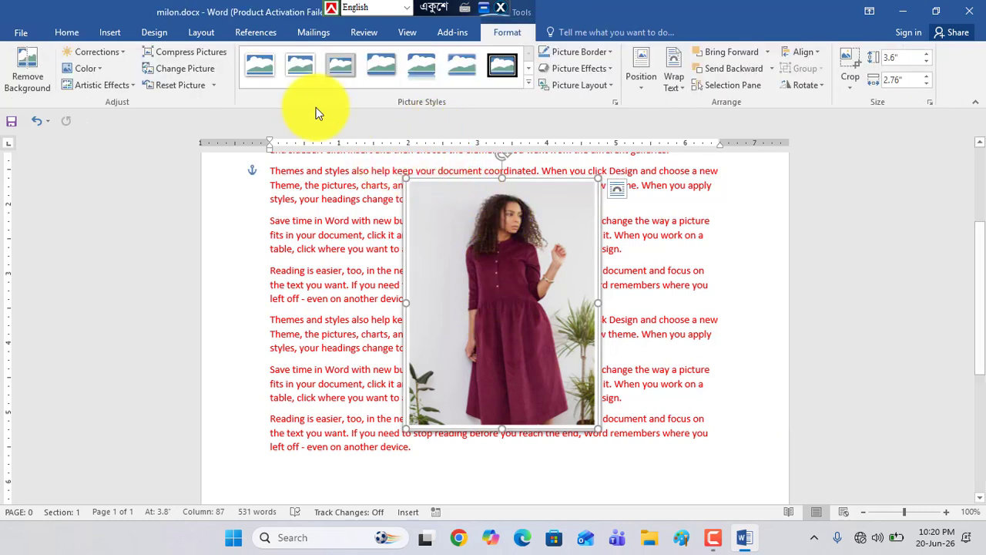
{"action": "left_click", "coordinate": [299, 73]}
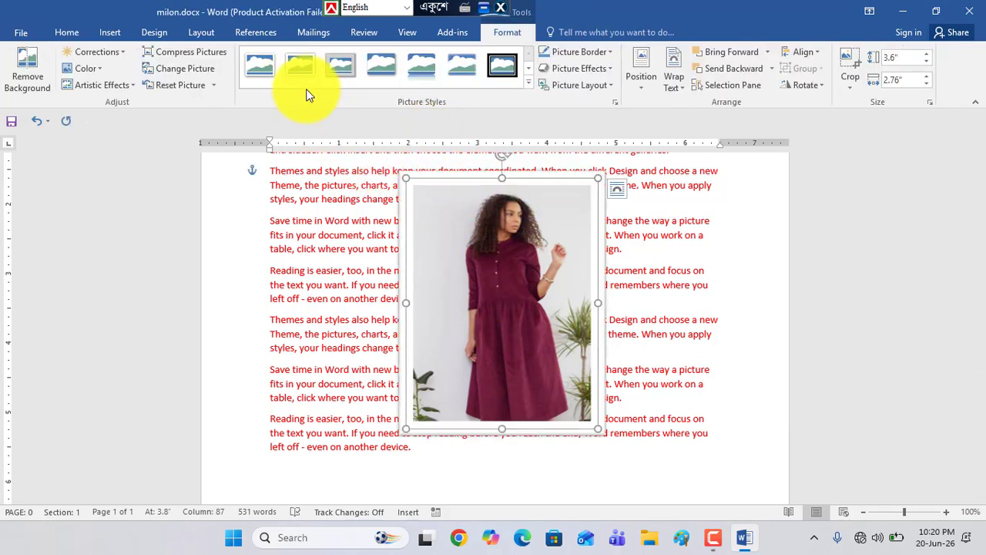
Apply the preset picture style with a black double frame to the picture of the woman in the dress.
{"action": "left_click", "coordinate": [657, 328]}
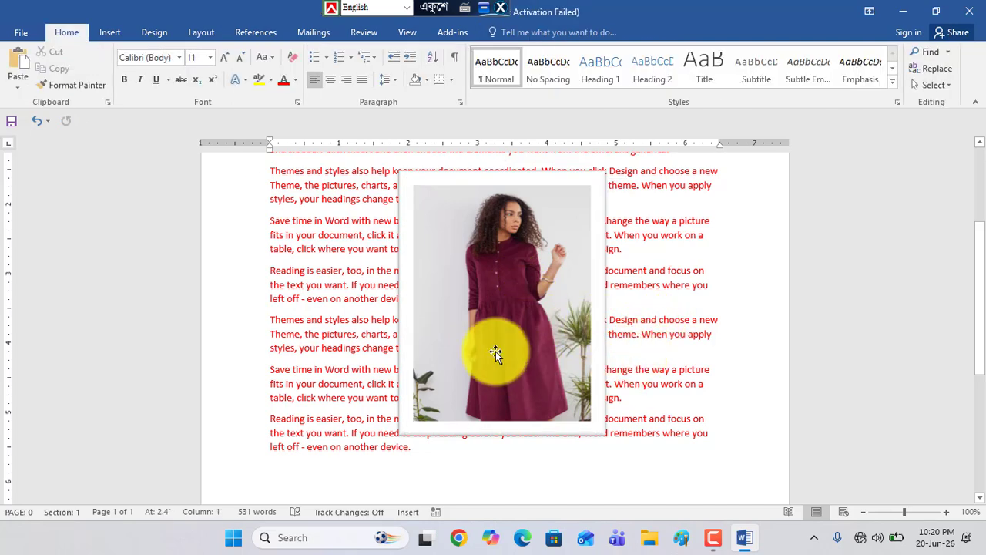
{"action": "left_click", "coordinate": [502, 306]}
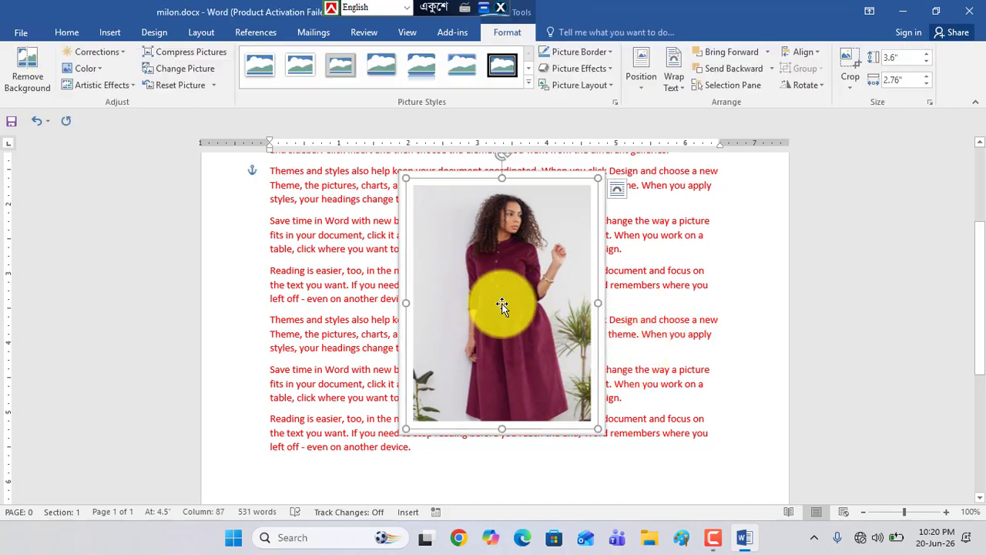
{"action": "left_click", "coordinate": [495, 70]}
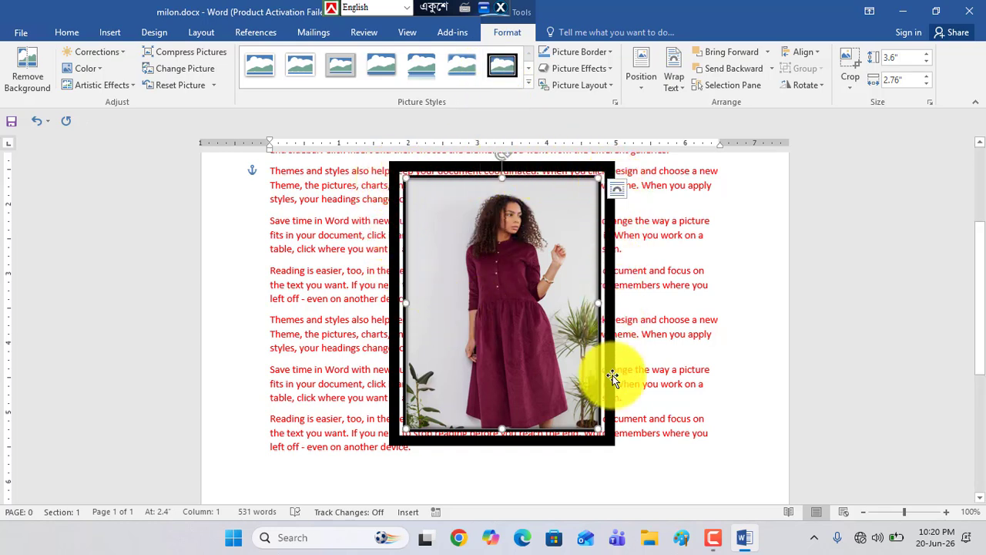
{"action": "left_click", "coordinate": [317, 398]}
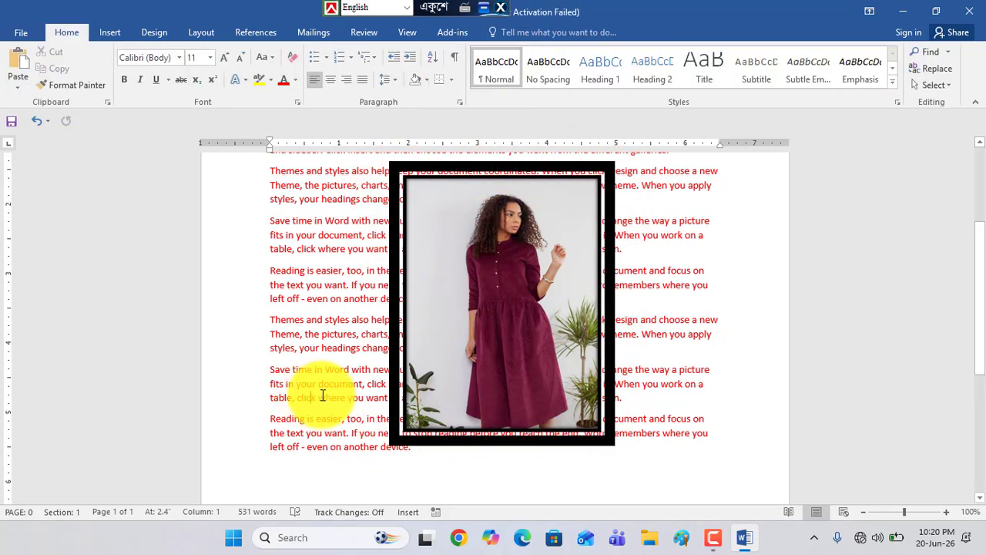
Move the black-framed picture up into the document's opening paragraphs, apply Square text wrapping, and place it midway across, below the first paragraph.
{"action": "mouse_move", "coordinate": [514, 309]}
{"action": "left_mouse_down"}
{"action": "mouse_move", "coordinate": [641, 326]}
{"action": "mouse_move", "coordinate": [568, 326]}
{"action": "mouse_move", "coordinate": [588, 324]}
{"action": "mouse_move", "coordinate": [524, 311]}
{"action": "left_mouse_up"}
{"action": "scroll", "coordinate": [535, 220], "scroll_direction": "up", "scroll_amount": 3}
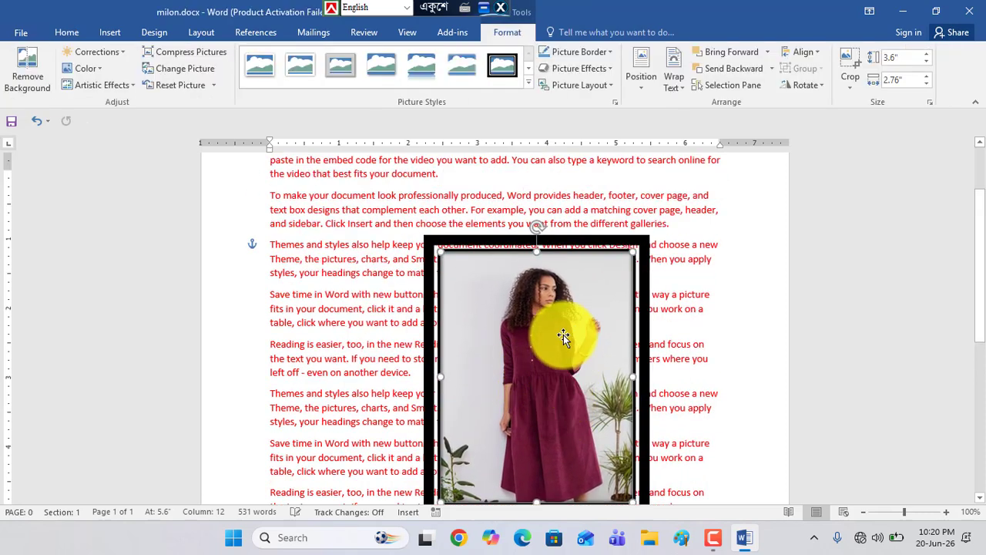
{"action": "left_click_drag", "start_coordinate": [563, 401], "coordinate": [584, 311]}
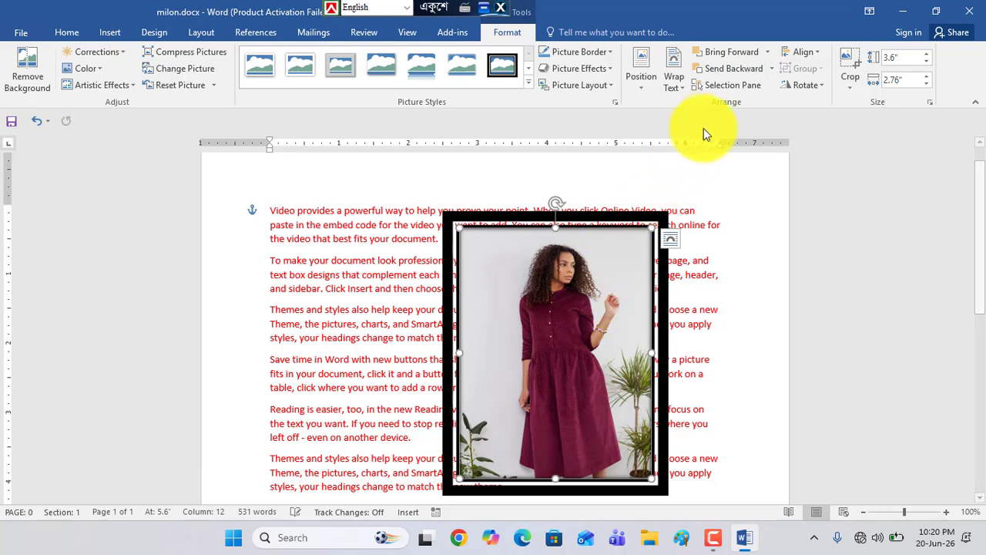
{"action": "left_click", "coordinate": [682, 85]}
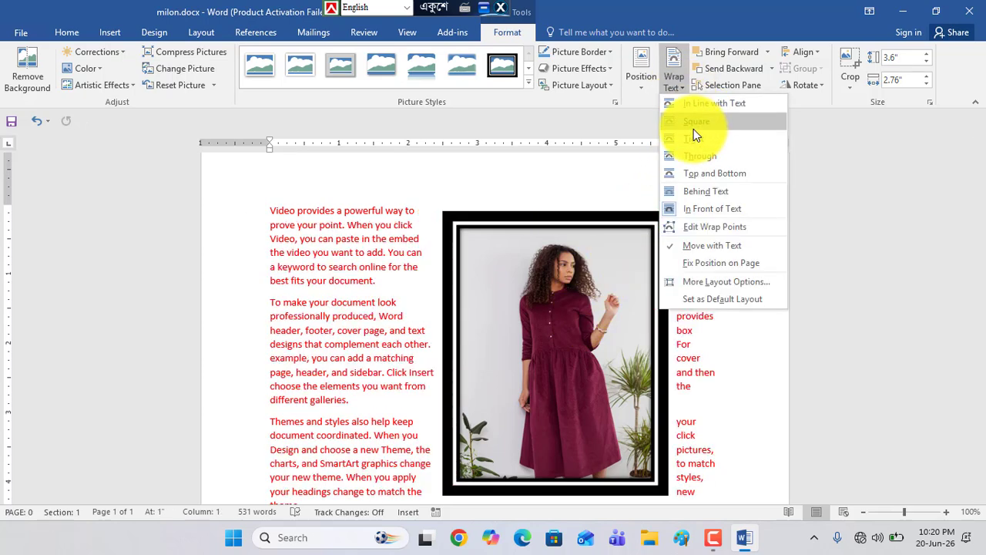
{"action": "left_click", "coordinate": [695, 126]}
{"action": "mouse_move", "coordinate": [535, 368]}
{"action": "left_mouse_down"}
{"action": "mouse_move", "coordinate": [501, 359]}
{"action": "mouse_move", "coordinate": [504, 347]}
{"action": "mouse_move", "coordinate": [676, 286]}
{"action": "mouse_move", "coordinate": [532, 375]}
{"action": "left_mouse_up"}
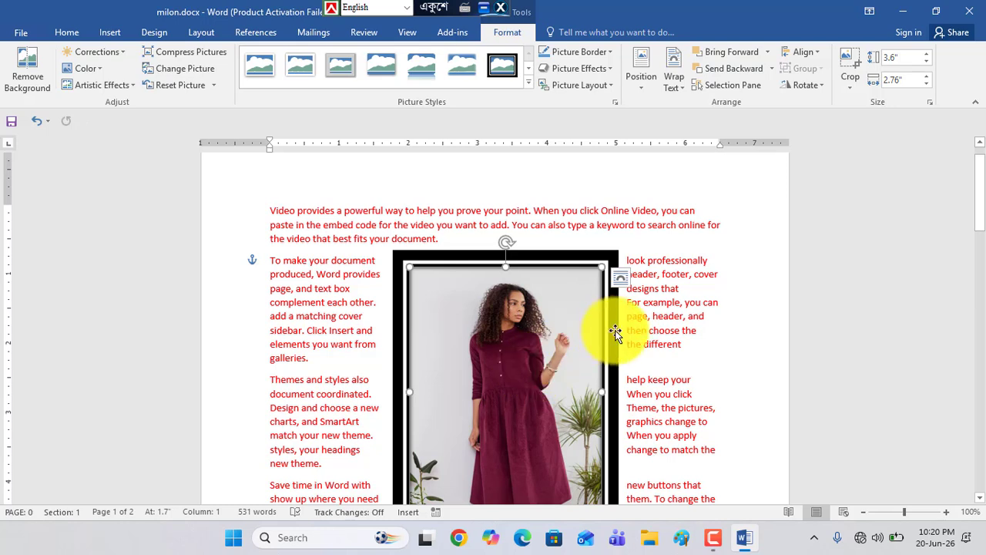
Try the black oval picture style, then the white frame with rounded diagonal corners, and shift the picture left within the text.
{"action": "left_click", "coordinate": [528, 84]}
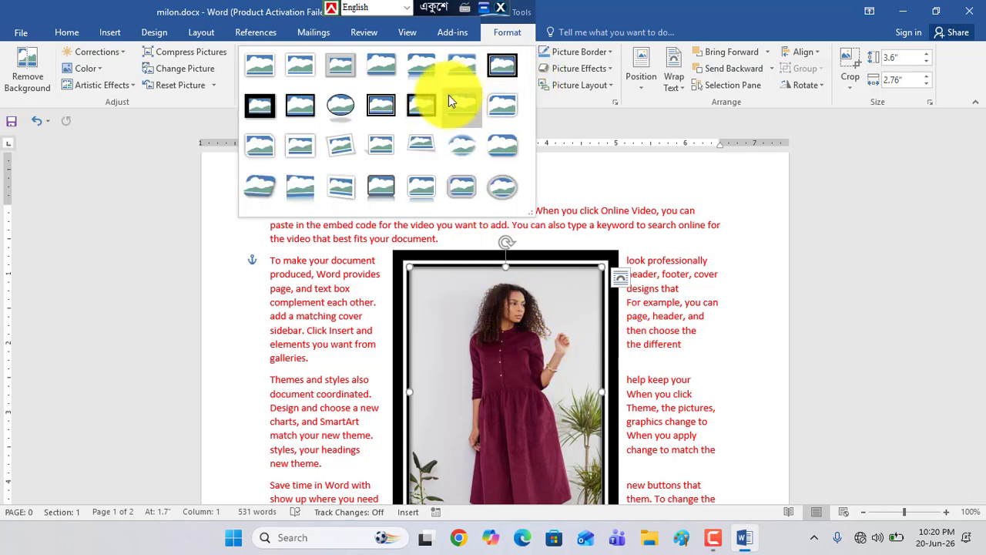
{"action": "left_click", "coordinate": [342, 108]}
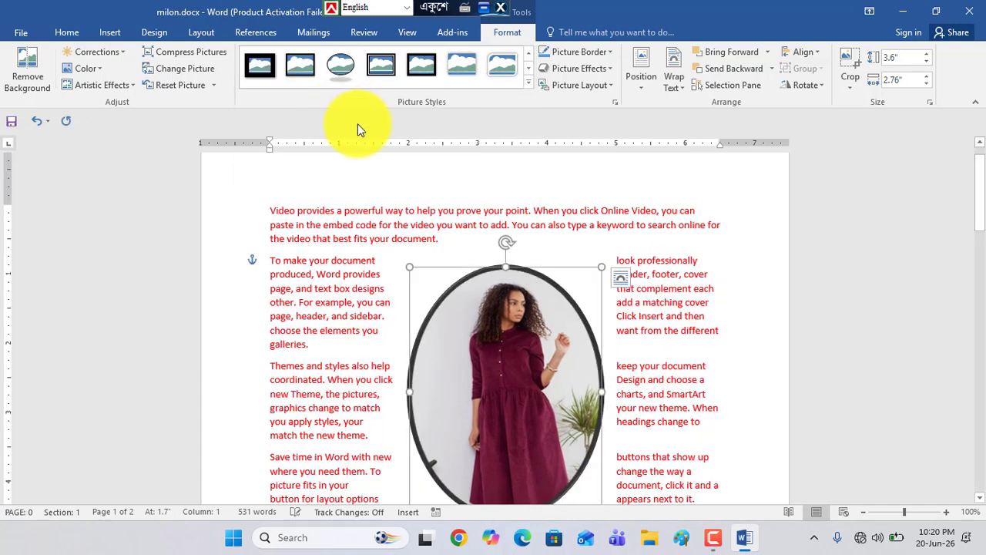
{"action": "left_click", "coordinate": [497, 65]}
{"action": "scroll", "coordinate": [541, 367], "scroll_direction": "down", "scroll_amount": 3}
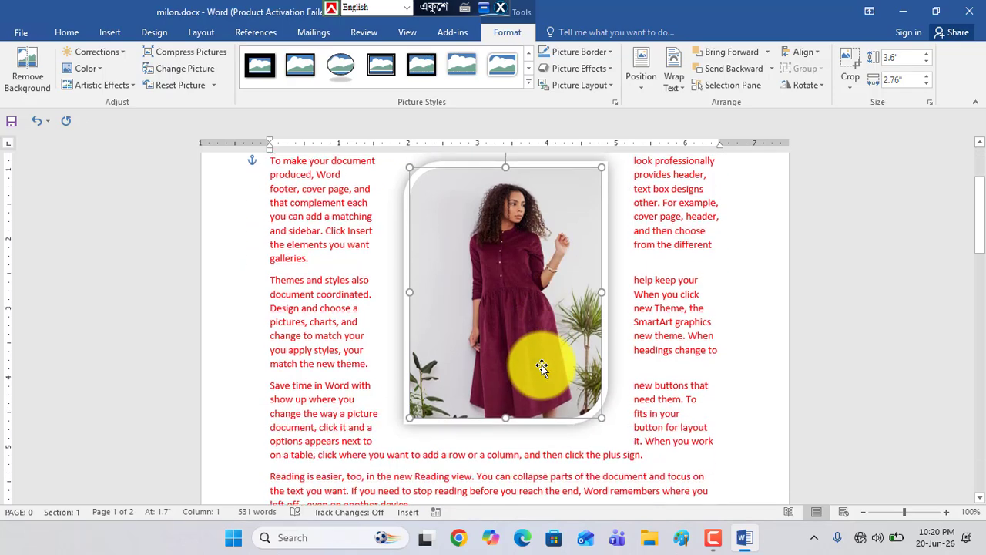
{"action": "scroll", "coordinate": [542, 367], "scroll_direction": "up", "scroll_amount": 2}
{"action": "left_click_drag", "start_coordinate": [527, 366], "coordinate": [447, 351]}
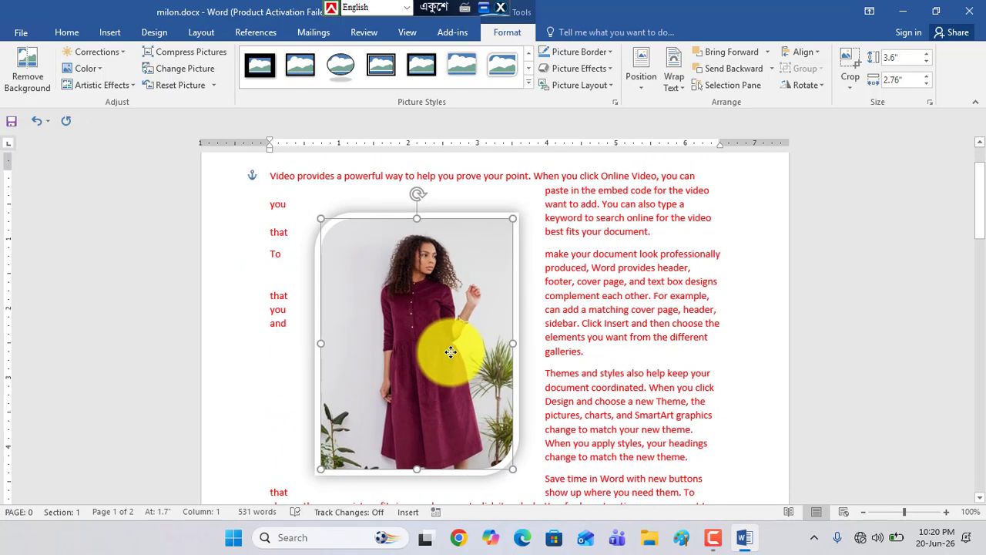
Apply the white-framed left perspective picture style and move the picture to the left margin beside the opening paragraphs.
{"action": "left_click", "coordinate": [528, 74]}
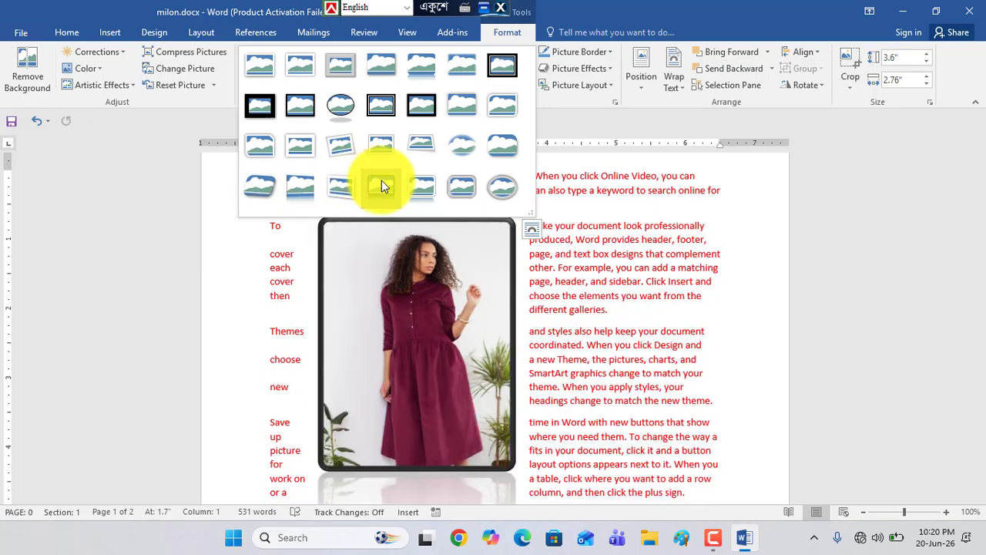
{"action": "left_click", "coordinate": [341, 188]}
{"action": "left_click_drag", "start_coordinate": [437, 323], "coordinate": [373, 287]}
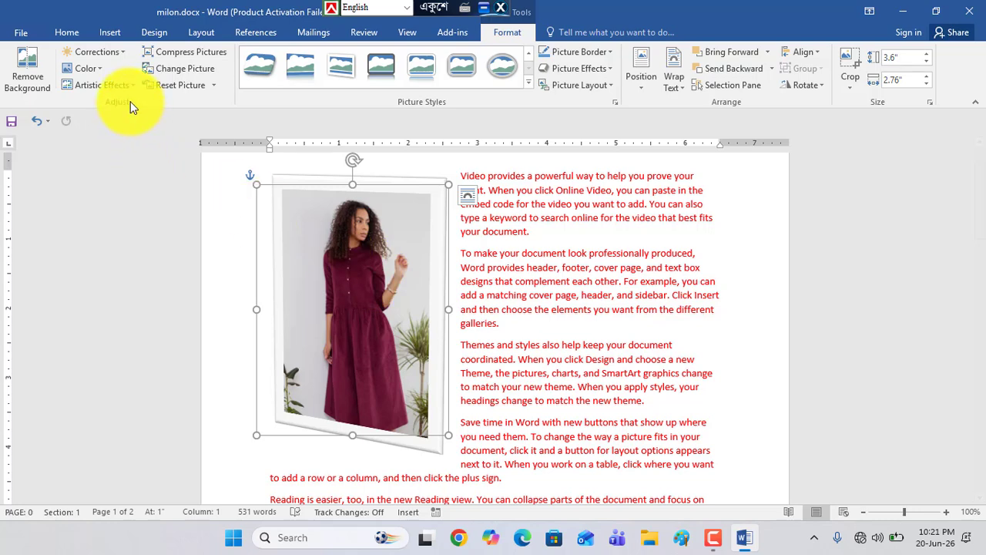
{"action": "left_click", "coordinate": [109, 32]}
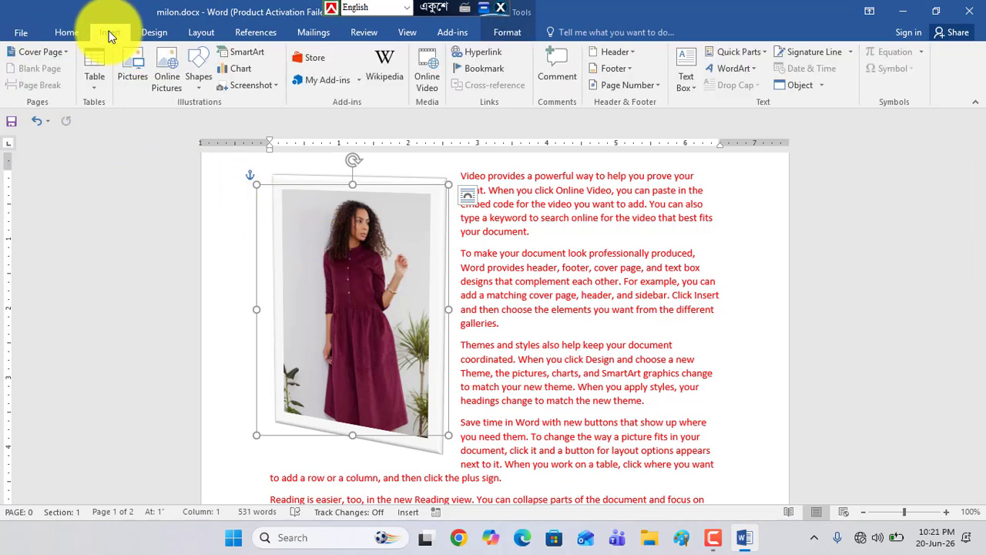
{"action": "left_click", "coordinate": [128, 77]}
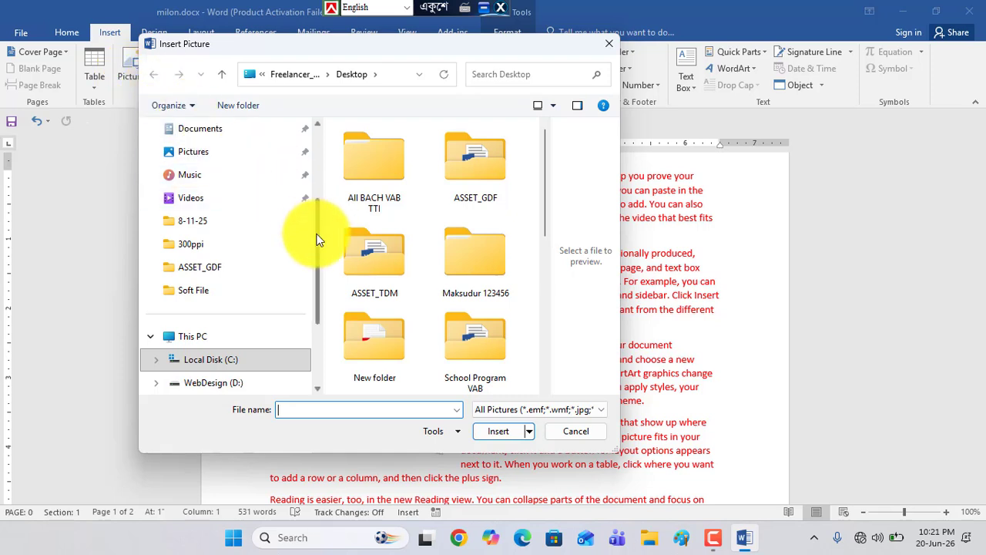
{"action": "left_click_drag", "start_coordinate": [316, 241], "coordinate": [309, 187]}
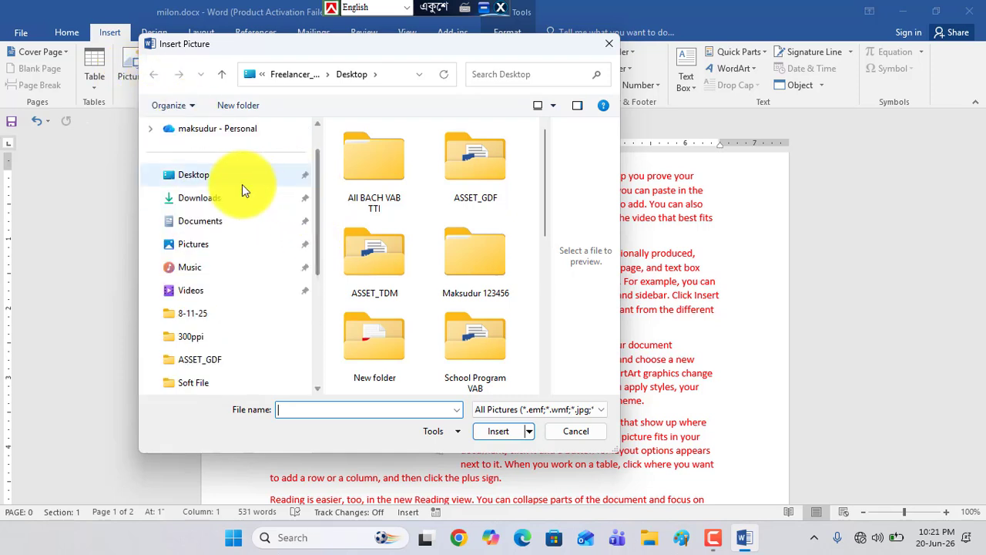
{"action": "left_click", "coordinate": [202, 178]}
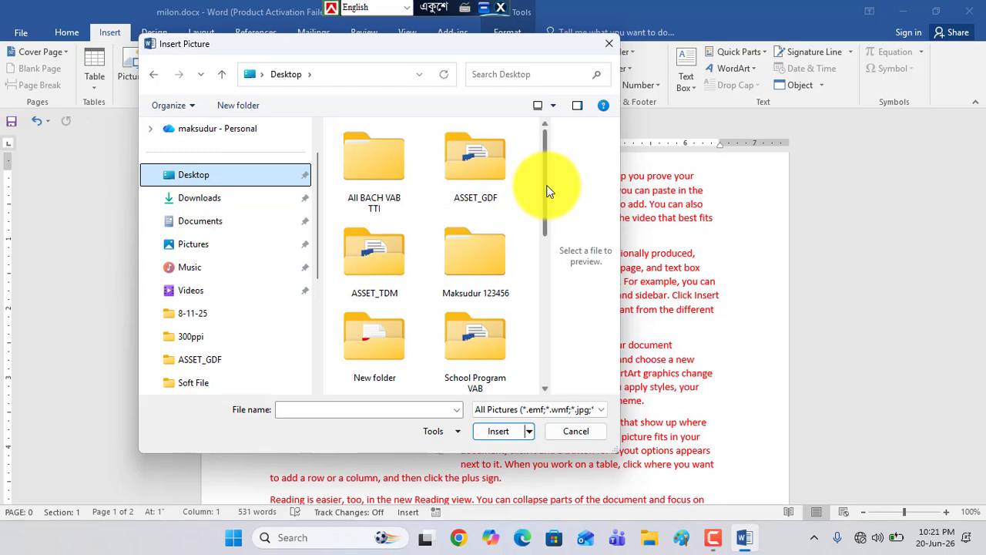
{"action": "left_click_drag", "start_coordinate": [549, 193], "coordinate": [541, 285]}
{"action": "left_click", "coordinate": [373, 304]}
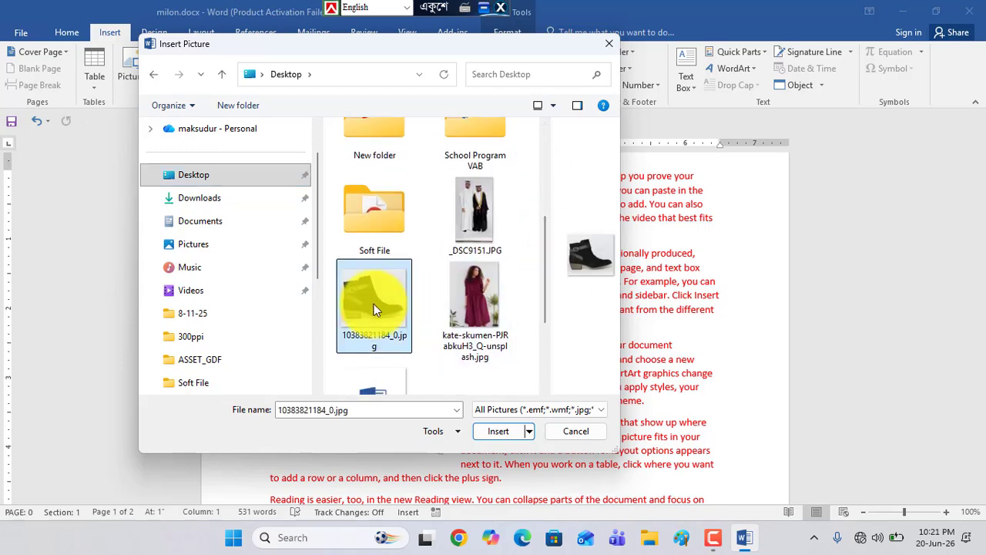
{"action": "left_click", "coordinate": [497, 433]}
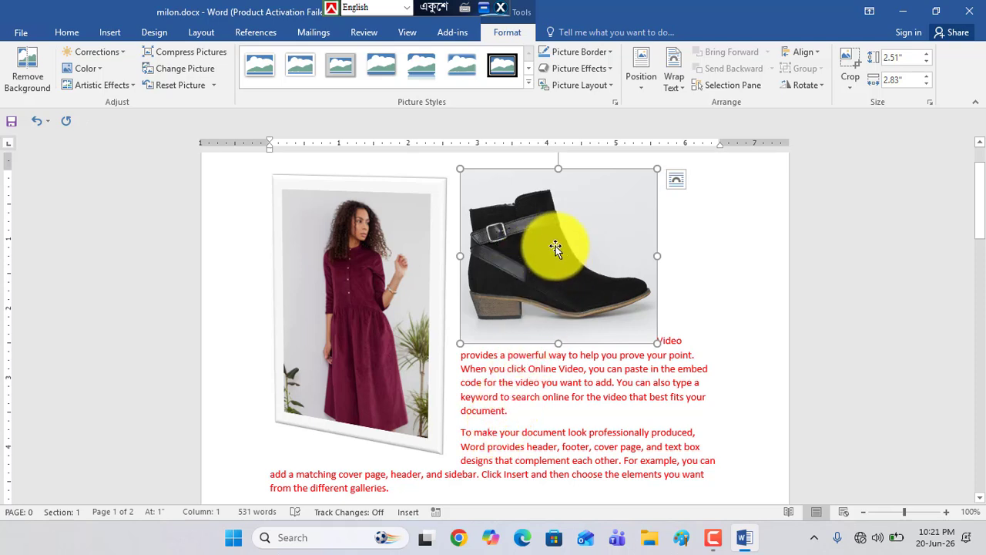
Apply In Front of Text wrapping to the boot picture and move it down to the right side of the lower paragraphs.
{"action": "left_click_drag", "start_coordinate": [555, 246], "coordinate": [678, 373]}
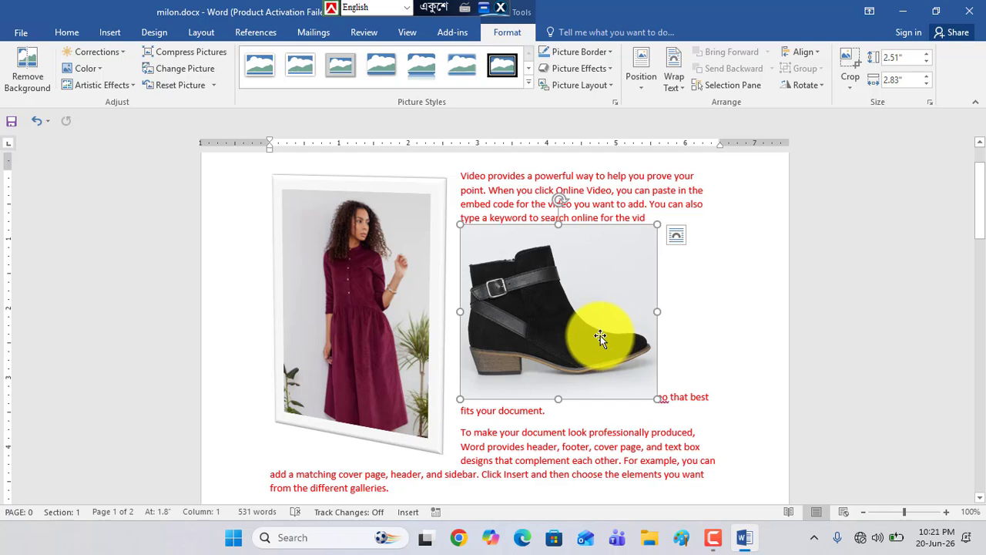
{"action": "left_click", "coordinate": [673, 81]}
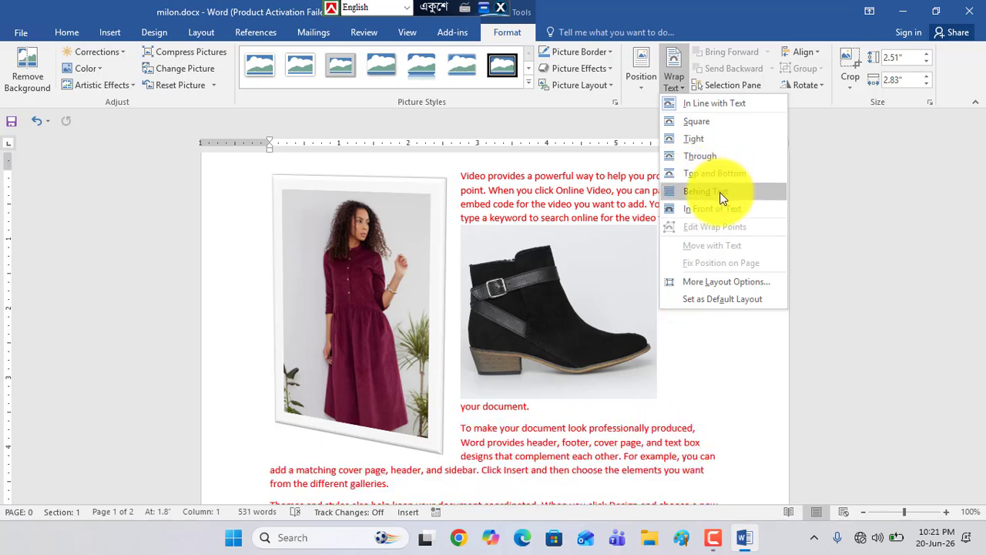
{"action": "left_click", "coordinate": [710, 214]}
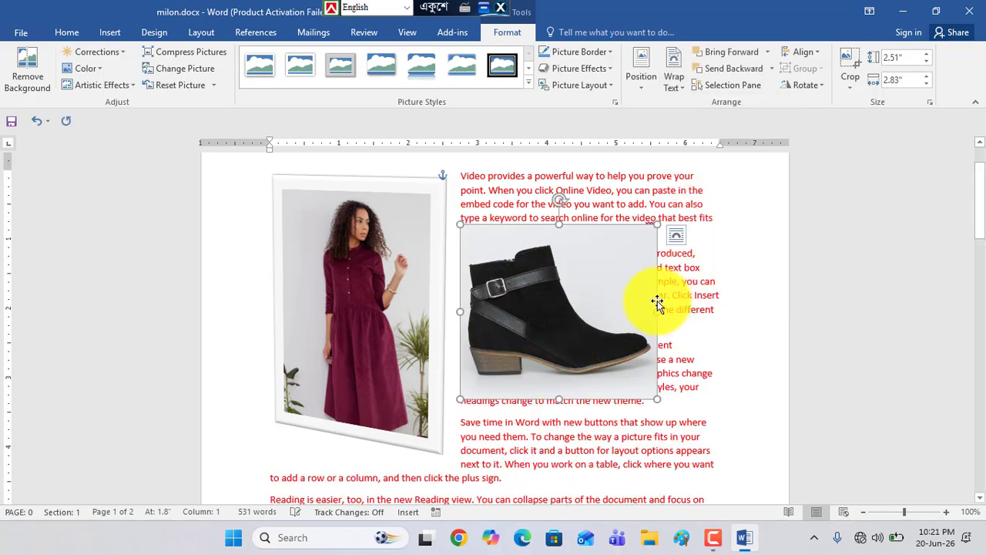
{"action": "scroll", "coordinate": [656, 302], "scroll_direction": "down", "scroll_amount": 3}
{"action": "left_click_drag", "start_coordinate": [547, 215], "coordinate": [622, 347]}
{"action": "scroll", "coordinate": [628, 378], "scroll_direction": "down", "scroll_amount": 3}
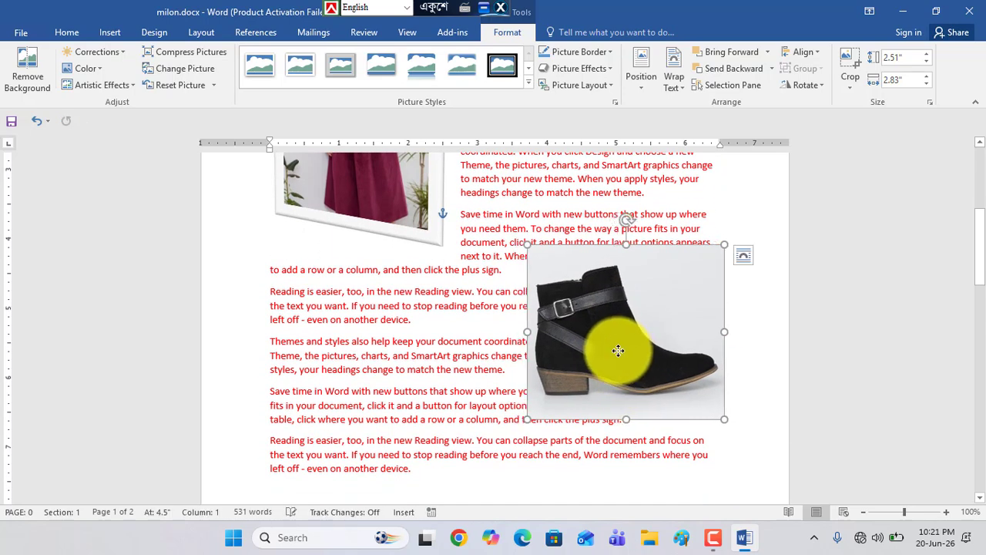
Apply Square wrapping to the boot picture and place it at the right margin beside the "Reading is easier" paragraph.
{"action": "left_click", "coordinate": [668, 84]}
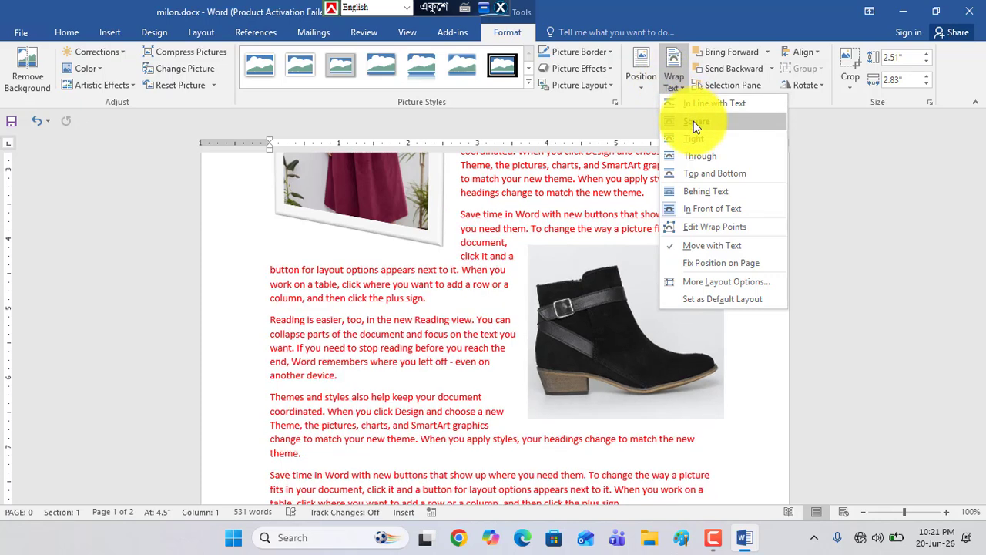
{"action": "left_click", "coordinate": [694, 121]}
{"action": "left_click_drag", "start_coordinate": [588, 322], "coordinate": [606, 370]}
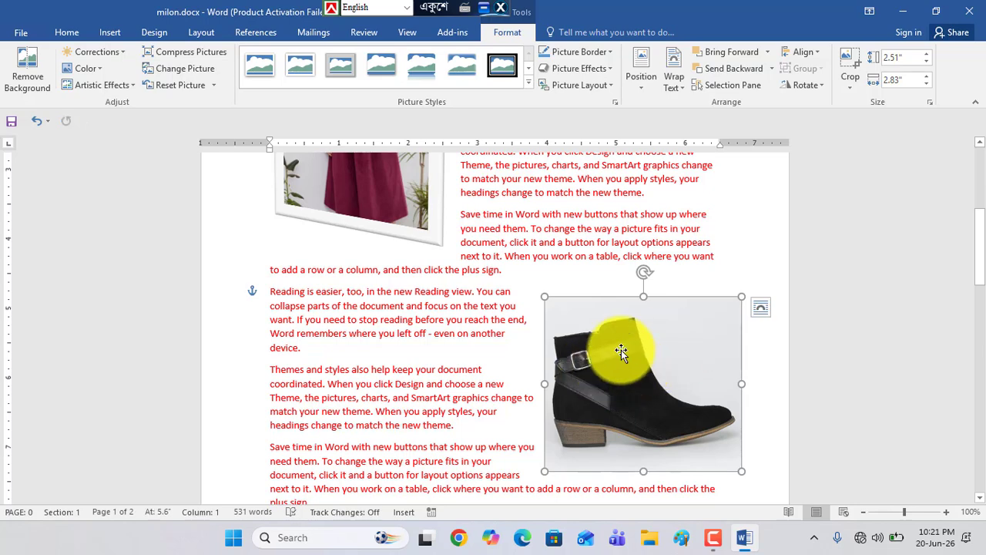
Apply the preset picture style with a white rounded bevel and reflection to the boot picture, and deselect it.
{"action": "left_click", "coordinate": [531, 83]}
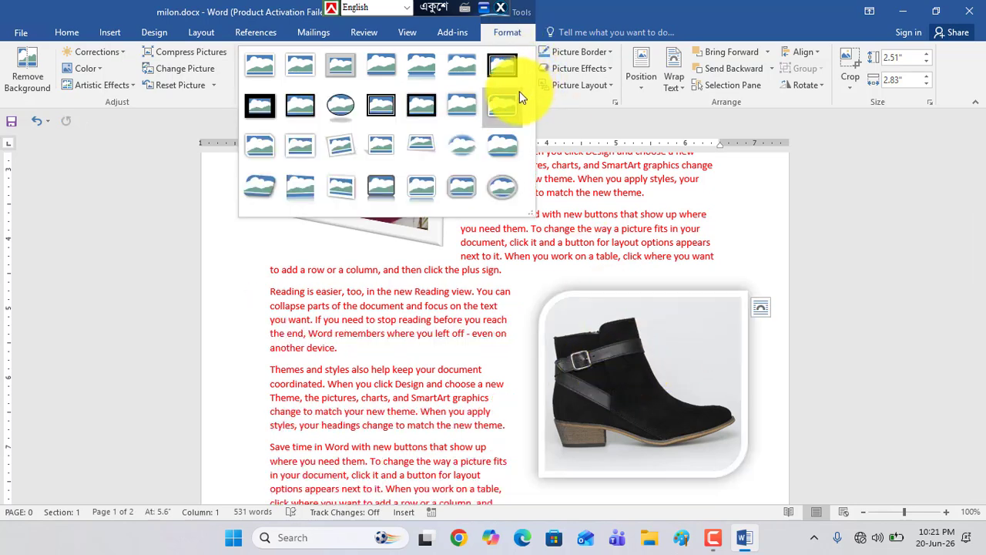
{"action": "left_click", "coordinate": [422, 186]}
{"action": "left_click", "coordinate": [462, 370]}
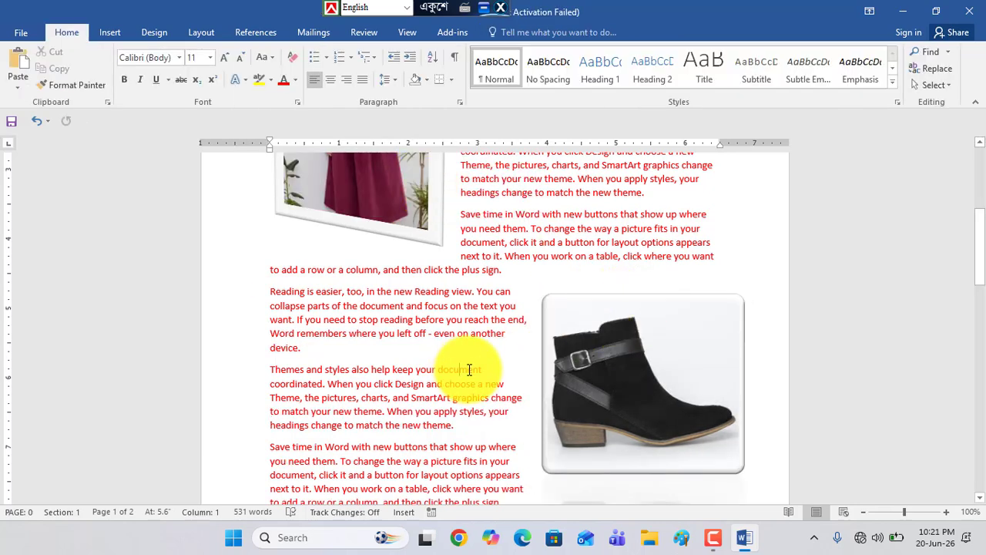
Review how the text wraps around the styled dress and boot pictures across the page.
{"action": "scroll", "coordinate": [462, 414], "scroll_direction": "down", "scroll_amount": 4}
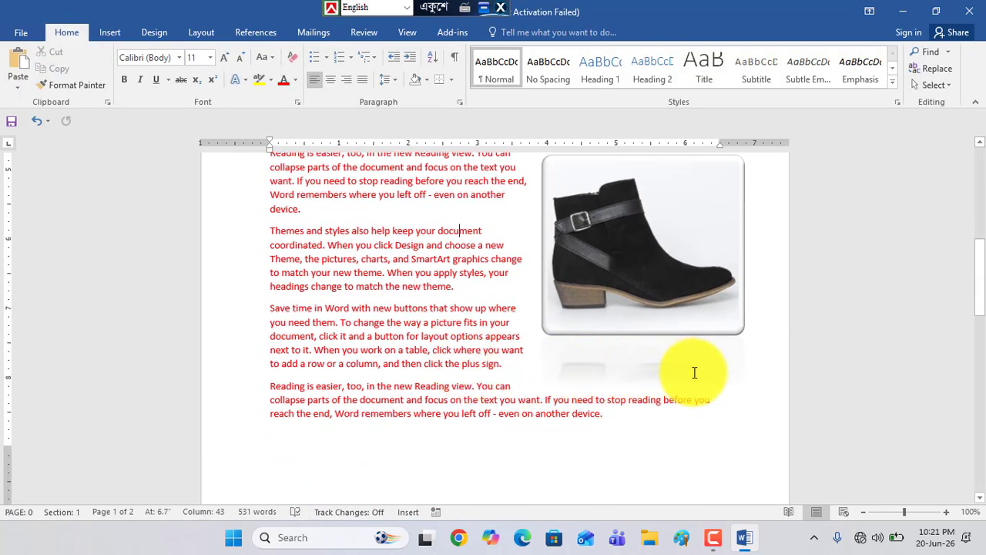
{"action": "scroll", "coordinate": [443, 383], "scroll_direction": "up", "scroll_amount": 3}
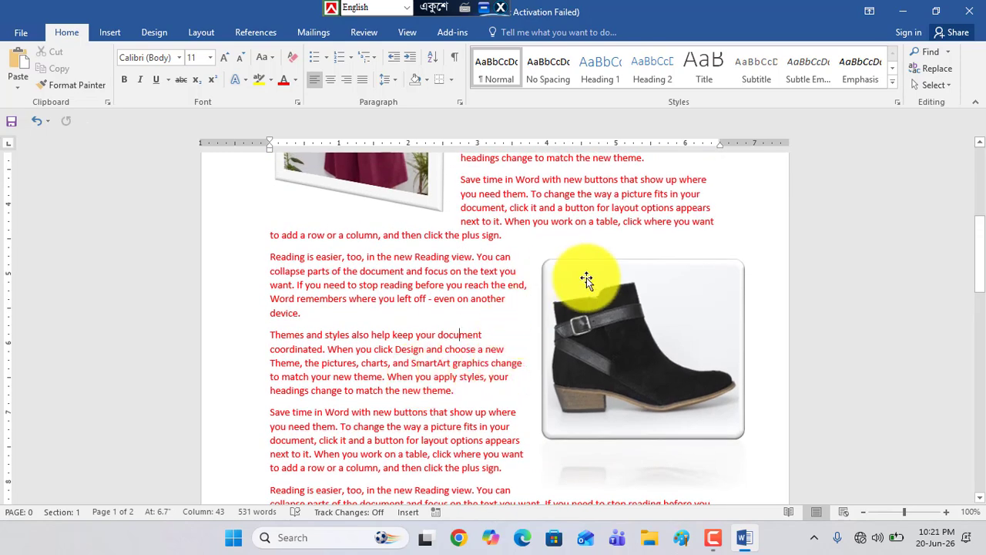
{"action": "scroll", "coordinate": [540, 386], "scroll_direction": "down", "scroll_amount": 3}
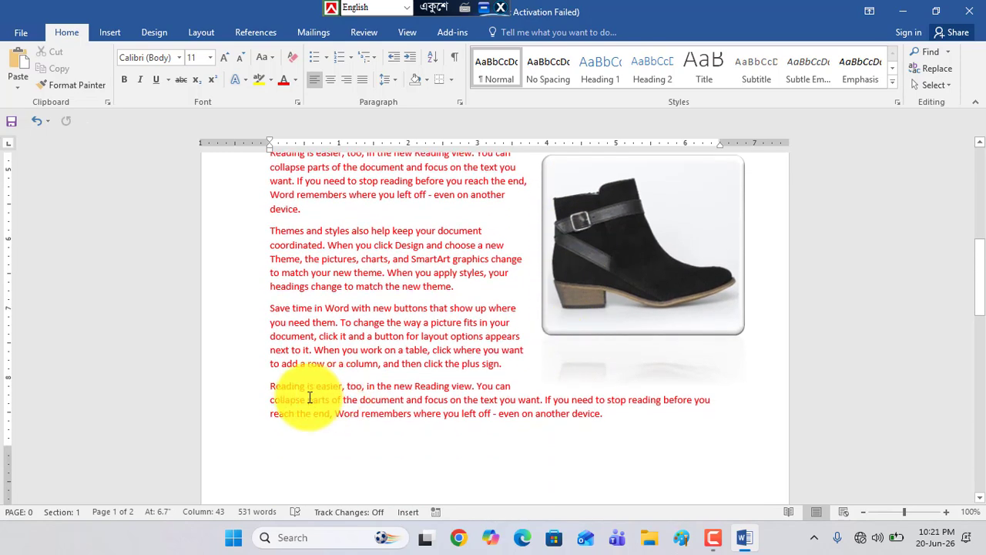
{"action": "scroll", "coordinate": [355, 379], "scroll_direction": "up", "scroll_amount": 3}
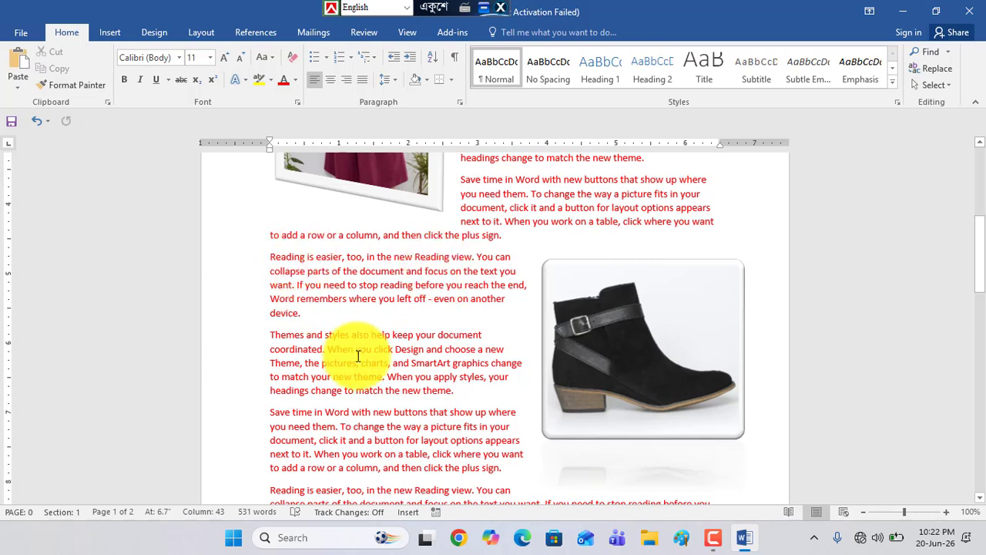
{"action": "scroll", "coordinate": [463, 369], "scroll_direction": "up", "scroll_amount": 4}
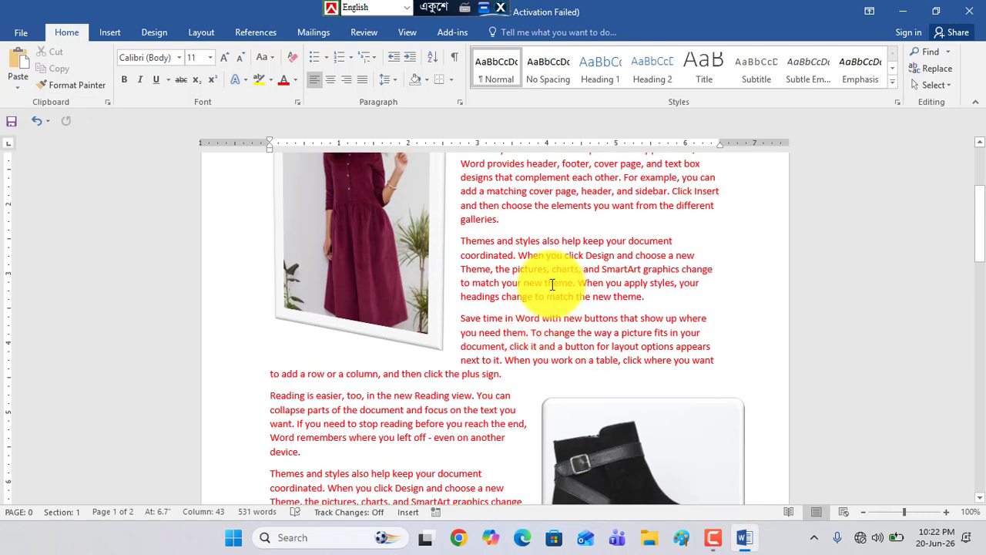
{"action": "scroll", "coordinate": [671, 330], "scroll_direction": "down", "scroll_amount": 5}
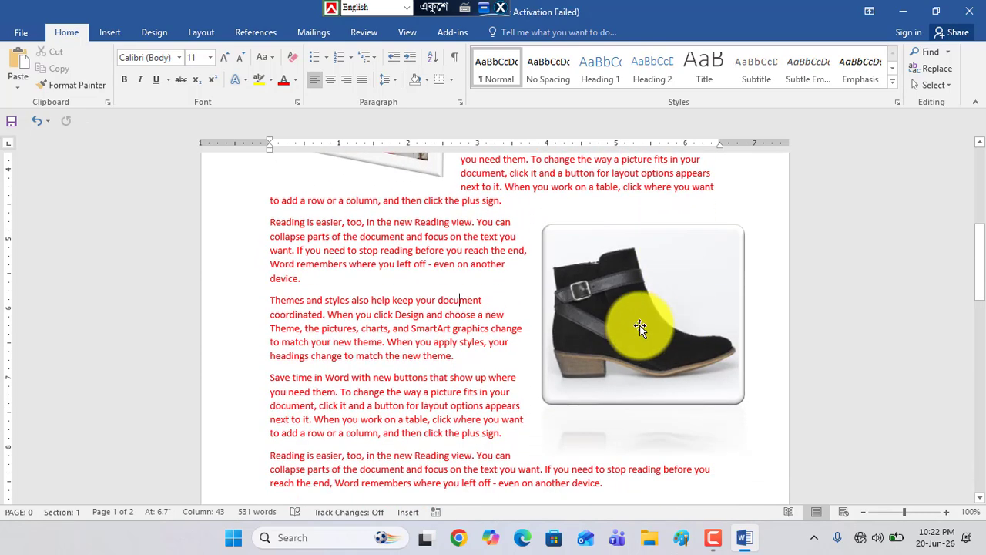
{"action": "left_click", "coordinate": [640, 327]}
{"action": "scroll", "coordinate": [502, 352], "scroll_direction": "up", "scroll_amount": 5}
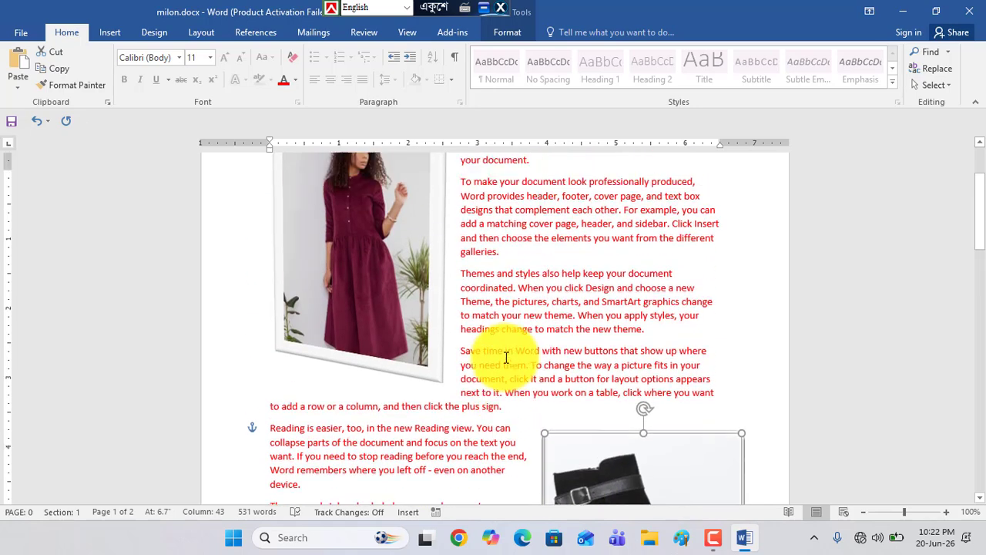
Remove the boot picture's background with the selection area widened to cover the whole boot, and shift the picture slightly up and right.
{"action": "scroll", "coordinate": [506, 357], "scroll_direction": "up", "scroll_amount": 3}
{"action": "left_click", "coordinate": [343, 343]}
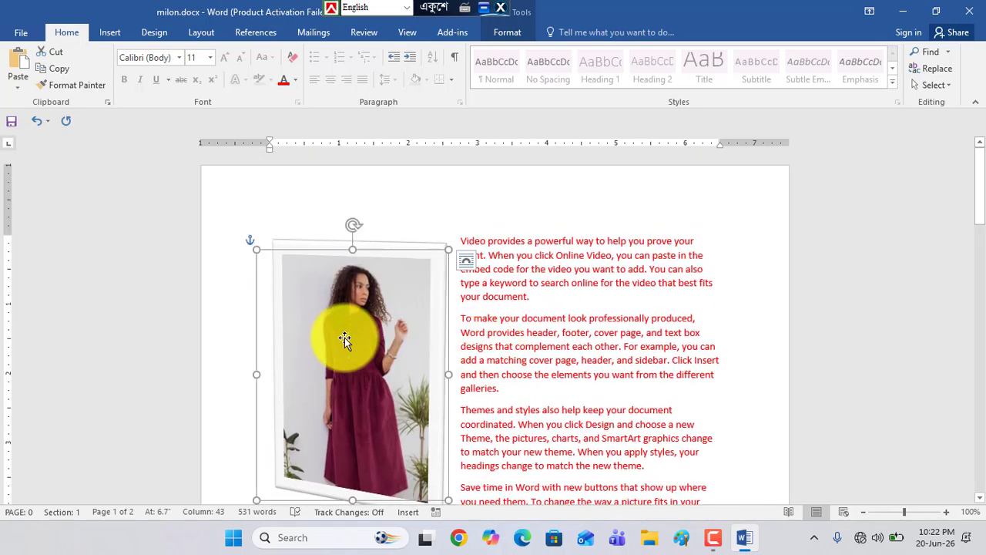
{"action": "left_click", "coordinate": [511, 31]}
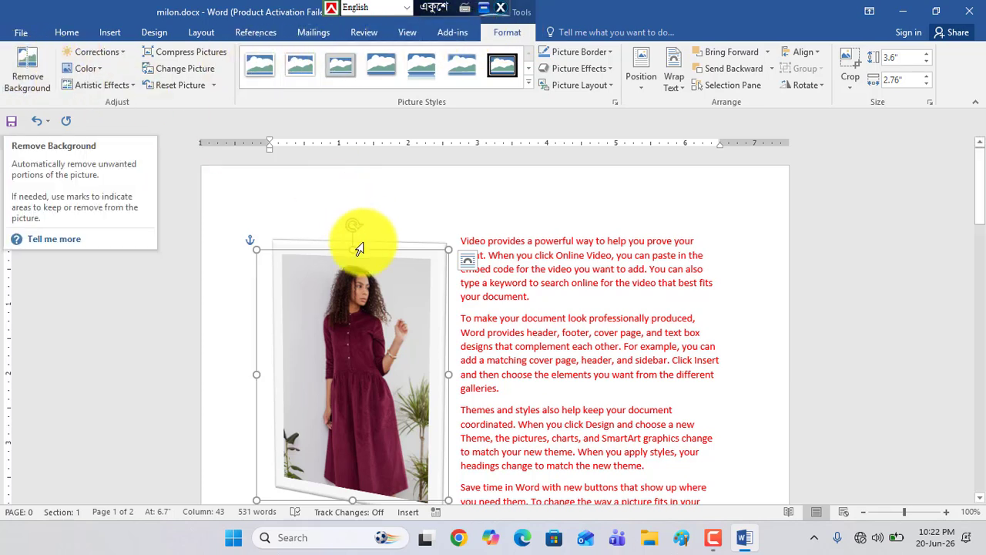
{"action": "scroll", "coordinate": [447, 312], "scroll_direction": "down", "scroll_amount": 6}
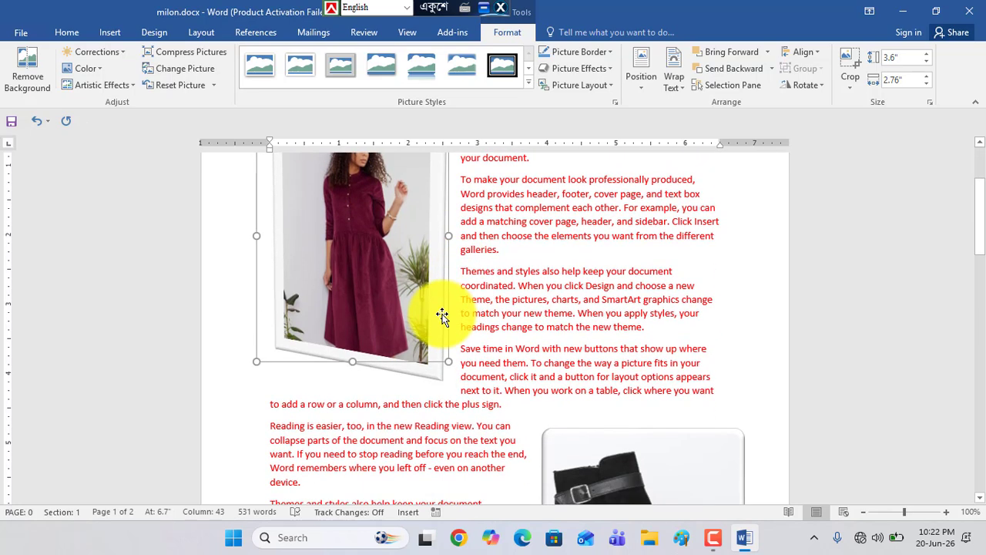
{"action": "left_click", "coordinate": [632, 393]}
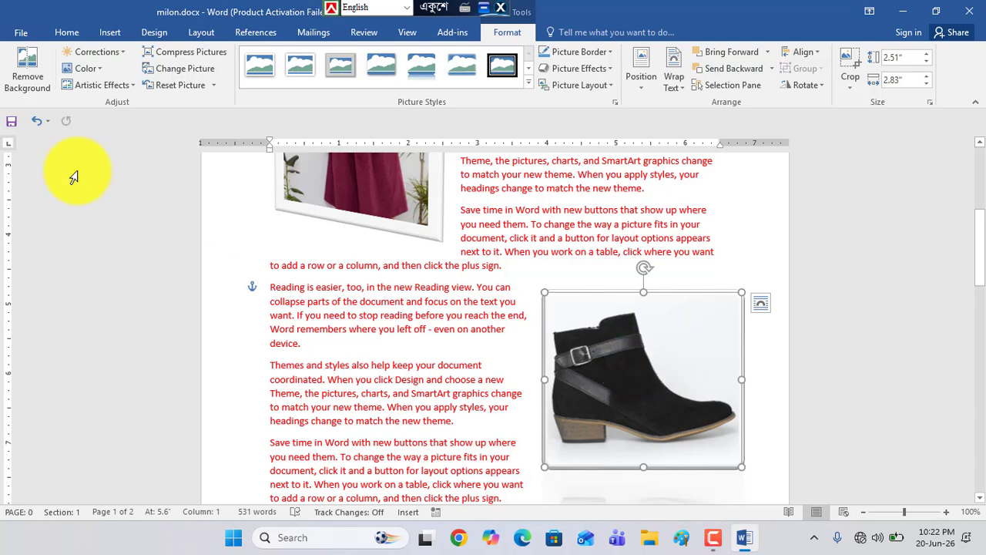
{"action": "left_click", "coordinate": [37, 68]}
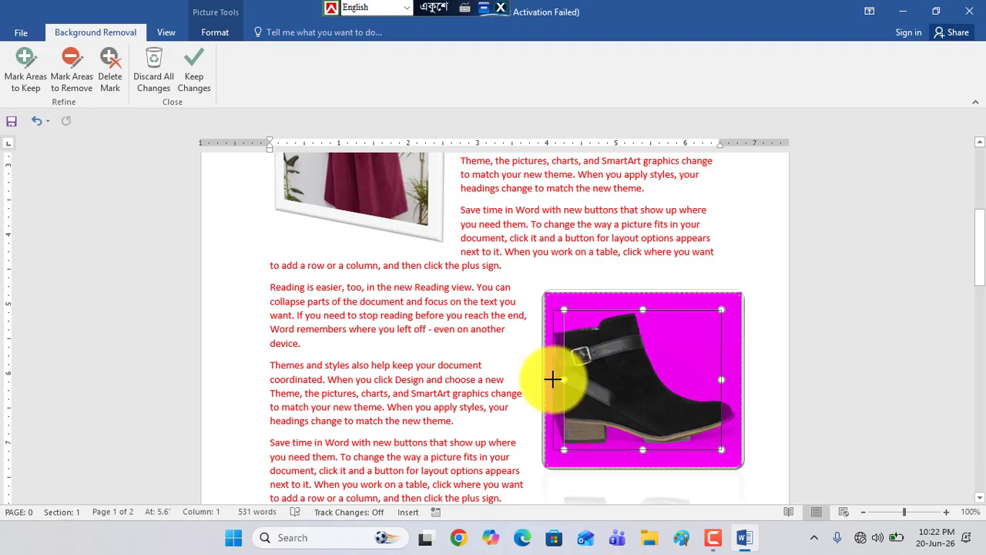
{"action": "left_click_drag", "start_coordinate": [553, 379], "coordinate": [552, 380]}
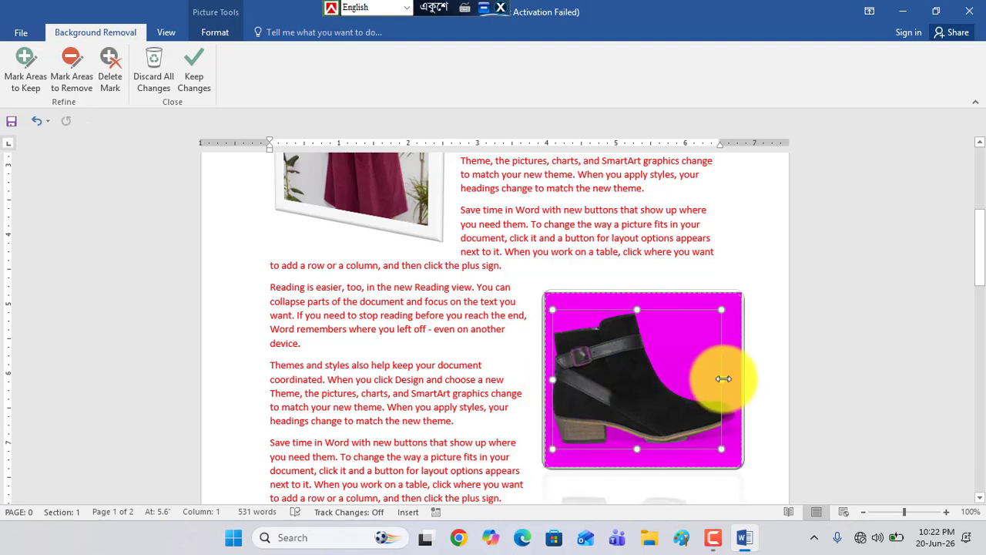
{"action": "left_click_drag", "start_coordinate": [724, 378], "coordinate": [735, 383]}
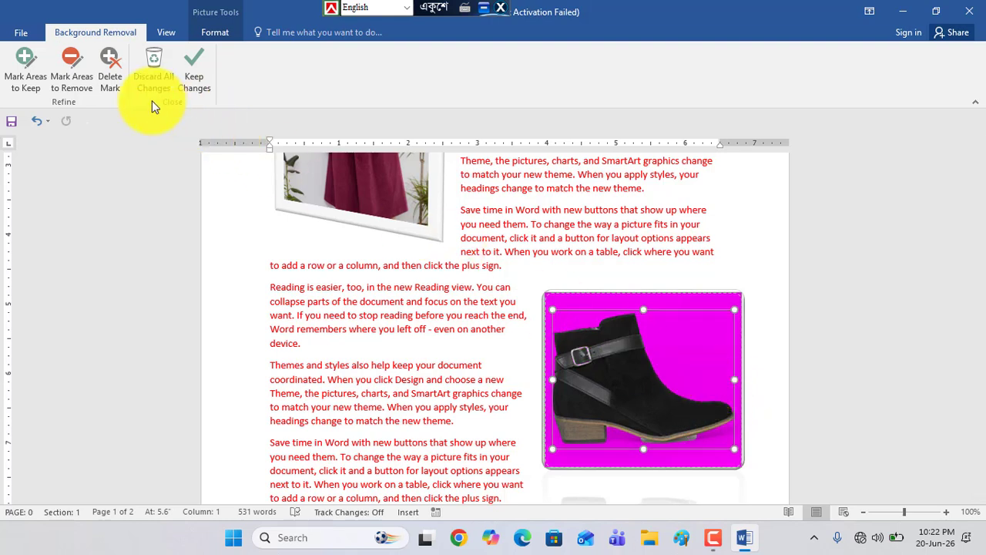
{"action": "left_click", "coordinate": [199, 78]}
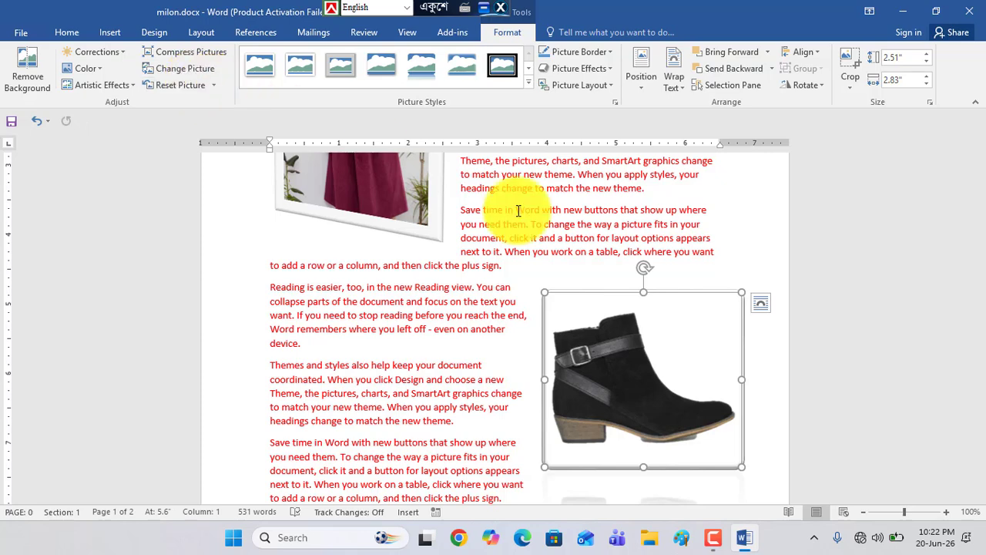
{"action": "left_click", "coordinate": [733, 383]}
{"action": "left_click_drag", "start_coordinate": [617, 375], "coordinate": [656, 379]}
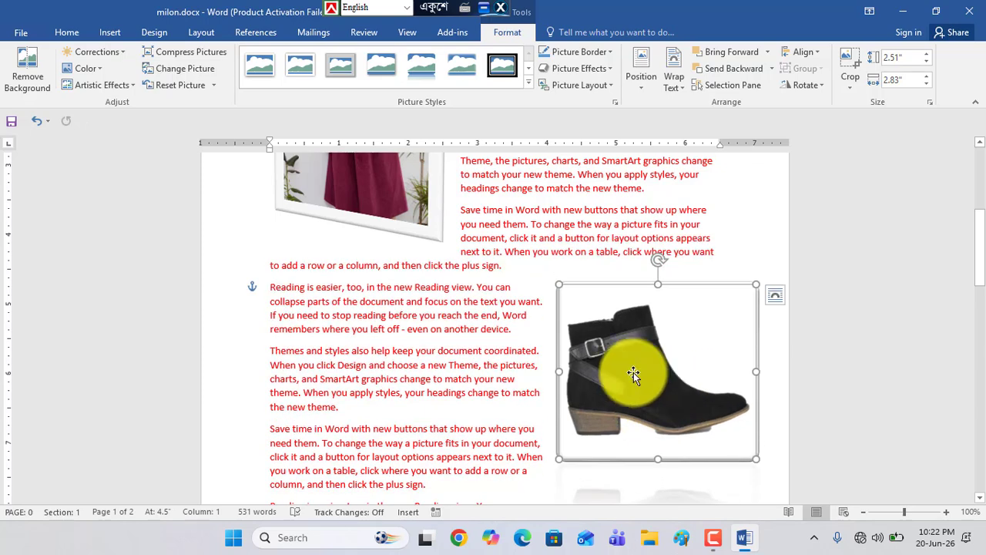
Remove the dress picture's background with the selection area fitted around the woman's whole figure, and nudge the picture slightly left.
{"action": "scroll", "coordinate": [452, 353], "scroll_direction": "up", "scroll_amount": 3}
{"action": "scroll", "coordinate": [453, 358], "scroll_direction": "up", "scroll_amount": 2}
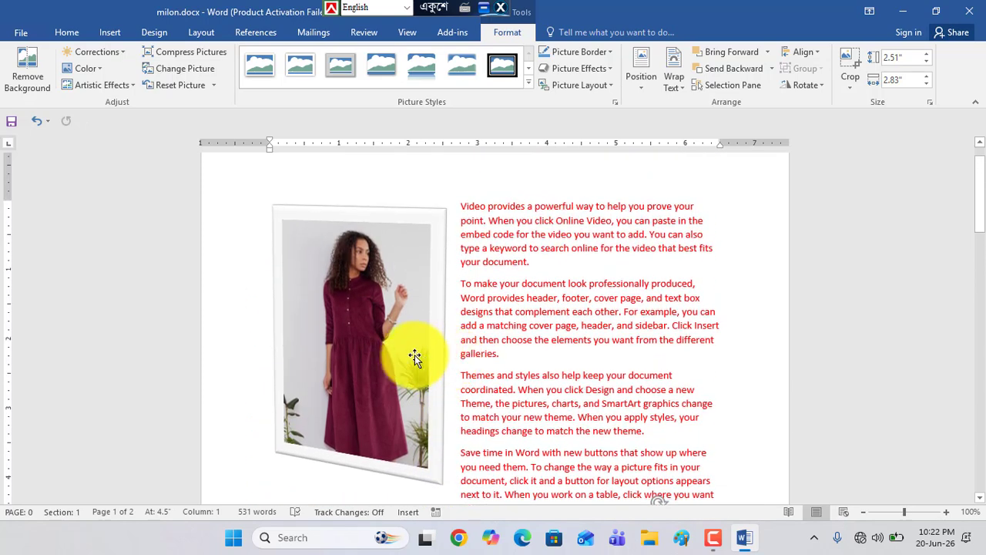
{"action": "left_click", "coordinate": [378, 326]}
{"action": "left_click", "coordinate": [34, 82]}
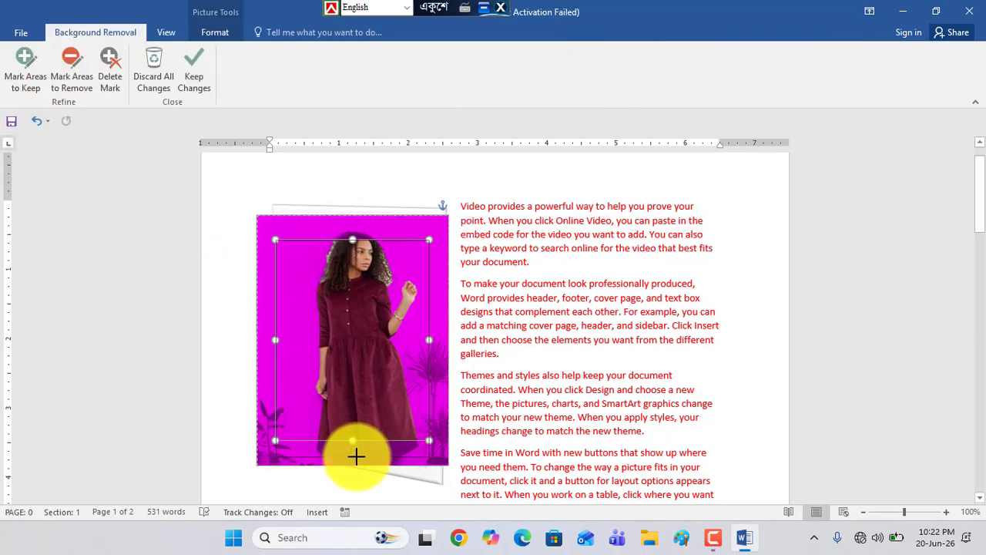
{"action": "left_click_drag", "start_coordinate": [352, 441], "coordinate": [356, 456]}
{"action": "mouse_move", "coordinate": [429, 346]}
{"action": "left_mouse_down"}
{"action": "mouse_move", "coordinate": [403, 350]}
{"action": "mouse_move", "coordinate": [418, 356]}
{"action": "left_mouse_up"}
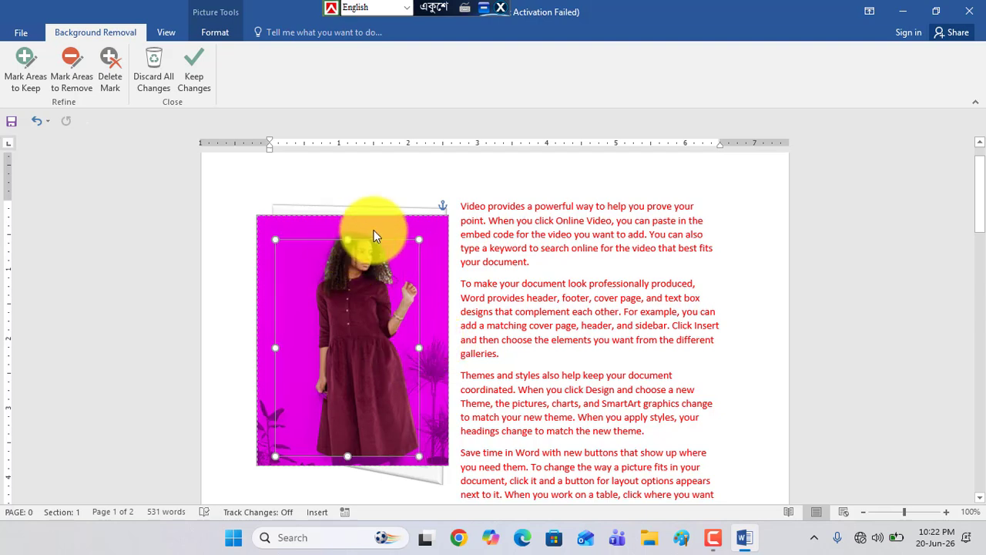
{"action": "left_click_drag", "start_coordinate": [347, 241], "coordinate": [349, 228]}
{"action": "left_click_drag", "start_coordinate": [275, 344], "coordinate": [305, 344]}
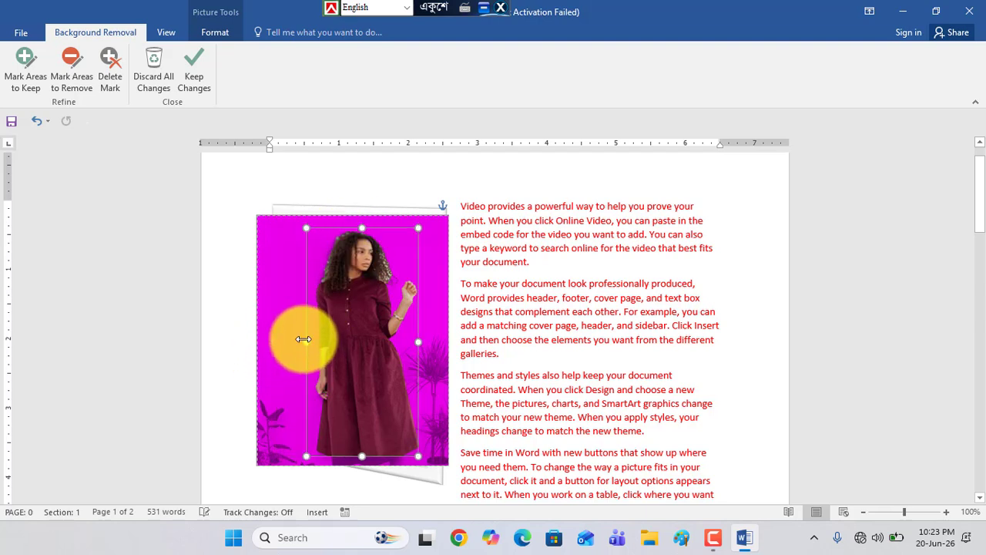
{"action": "left_click", "coordinate": [199, 81]}
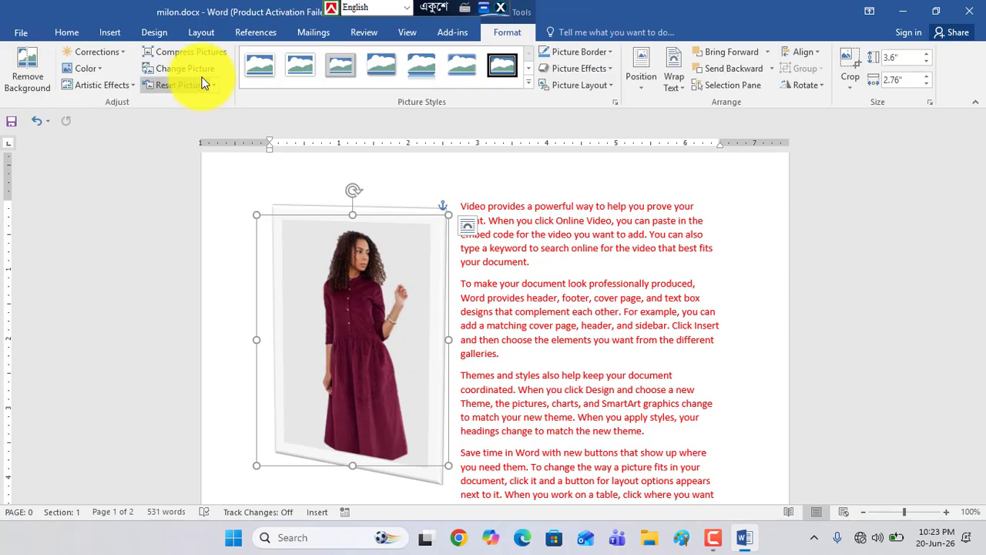
{"action": "left_click", "coordinate": [546, 260]}
{"action": "left_click_drag", "start_coordinate": [359, 331], "coordinate": [356, 302]}
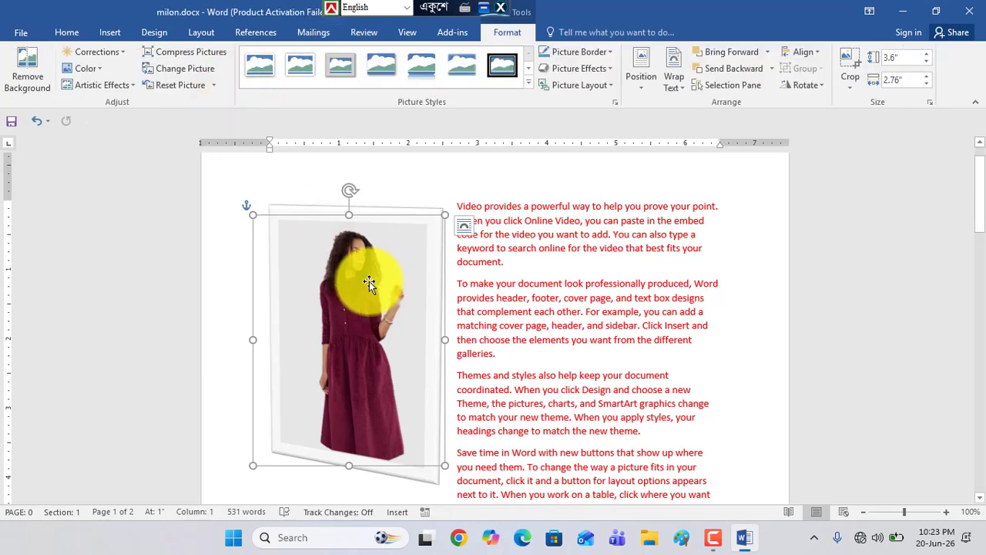
Reduce the dress picture's color saturation to the lowest preset and recolor it with the light gold variation.
{"action": "left_click", "coordinate": [88, 69]}
{"action": "left_click", "coordinate": [96, 114]}
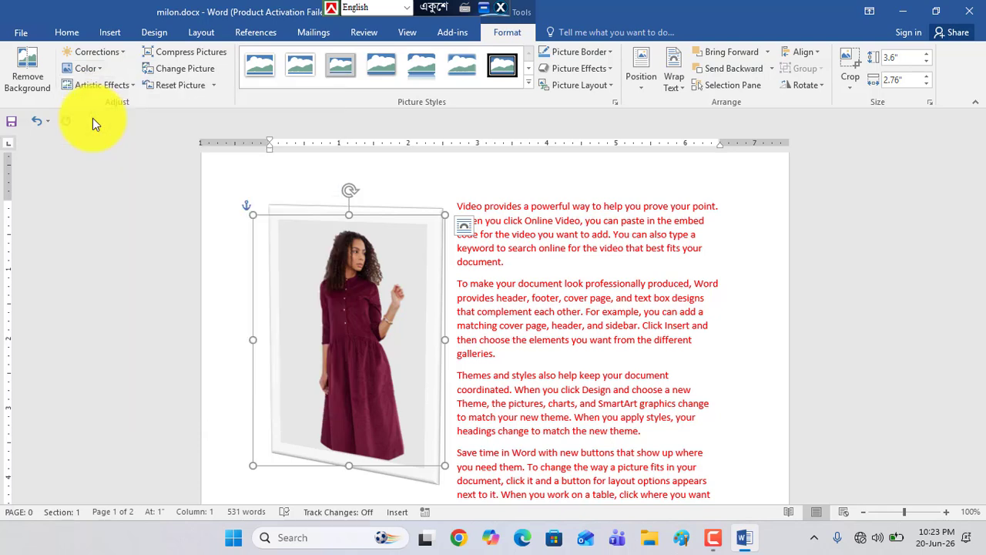
{"action": "left_click", "coordinate": [89, 69]}
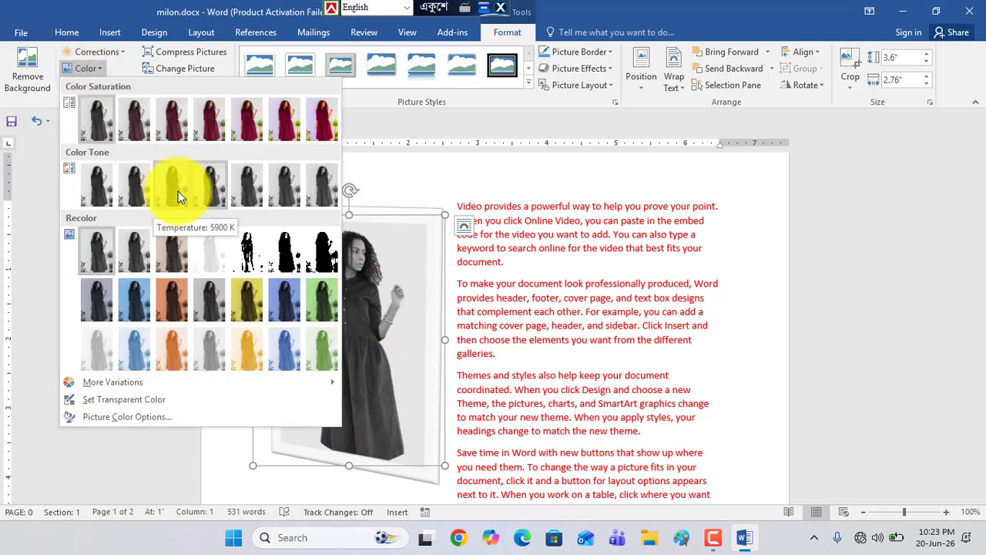
{"action": "left_click", "coordinate": [247, 357]}
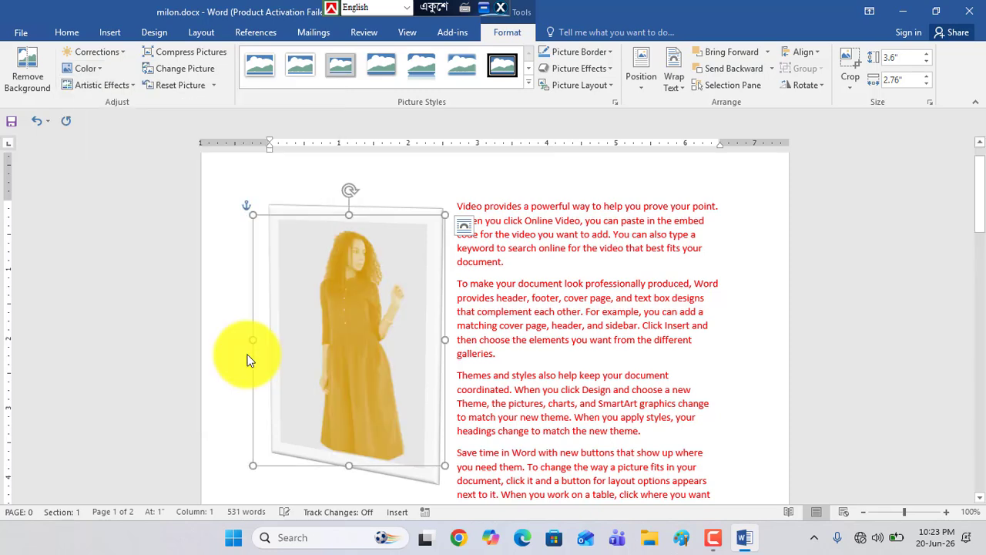
Brighten the dress picture with the brightest correction preset at normal contrast.
{"action": "left_click", "coordinate": [89, 69]}
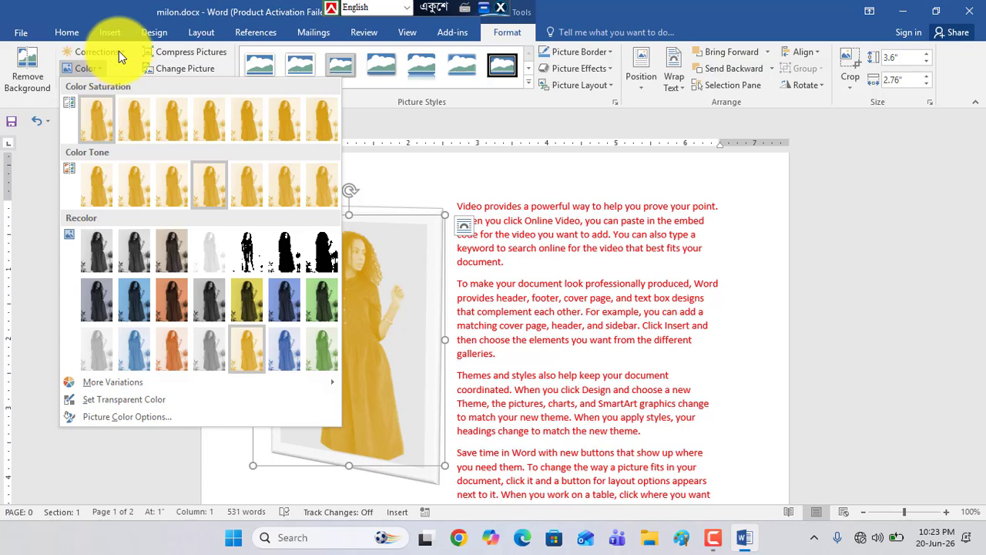
{"action": "left_click", "coordinate": [120, 51]}
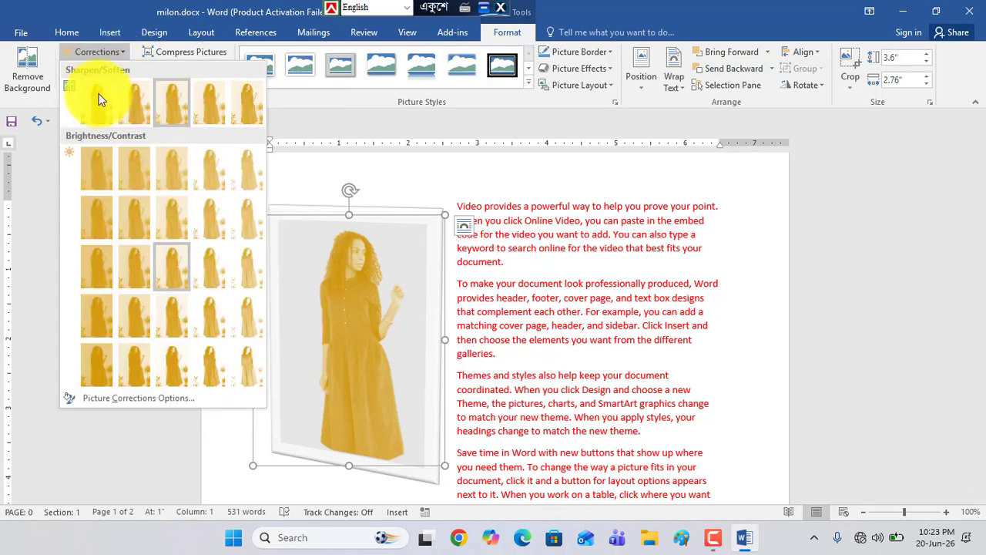
{"action": "left_click", "coordinate": [249, 278]}
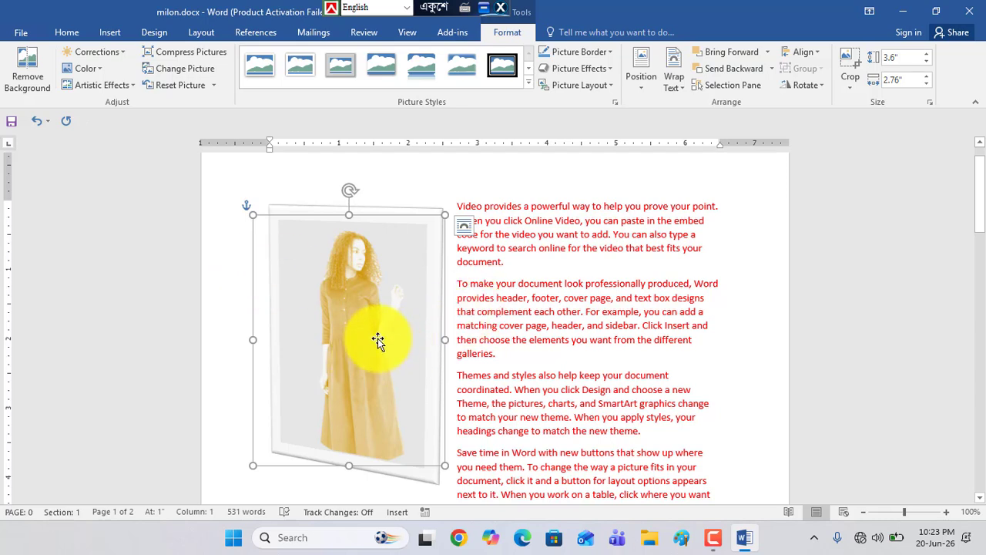
Clear the gold recolor from the dress picture and reapply the brightest correction preset at normal contrast.
{"action": "left_click", "coordinate": [90, 67]}
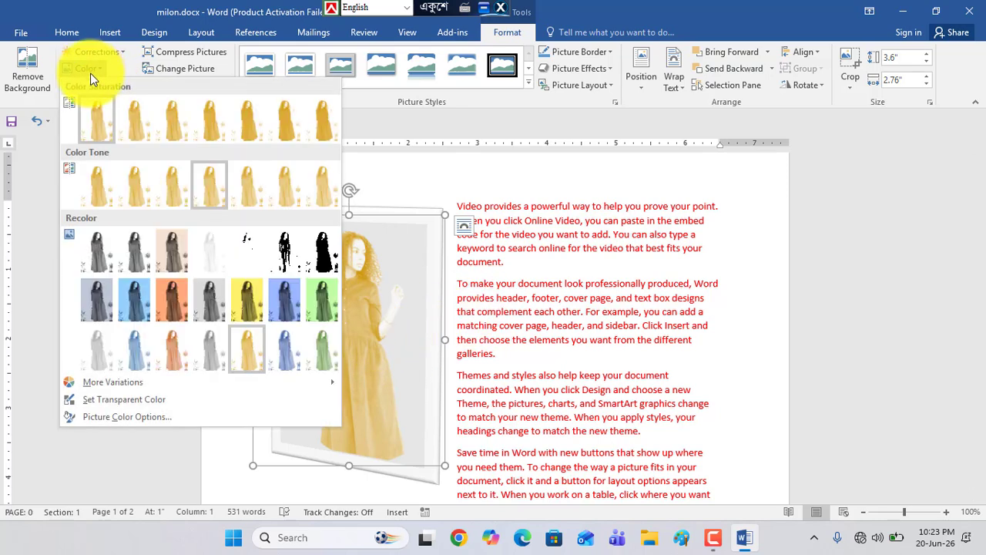
{"action": "left_click", "coordinate": [99, 256]}
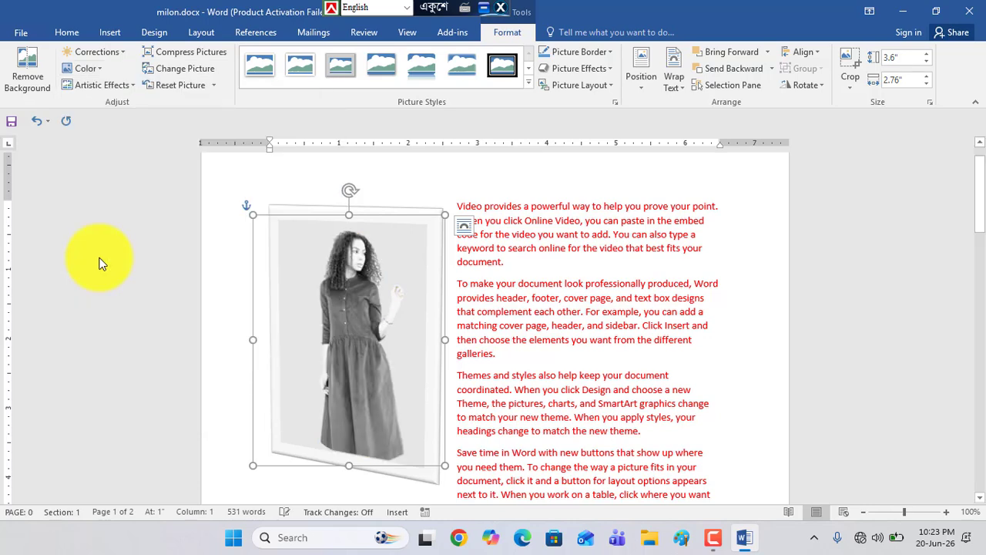
{"action": "left_click", "coordinate": [117, 48]}
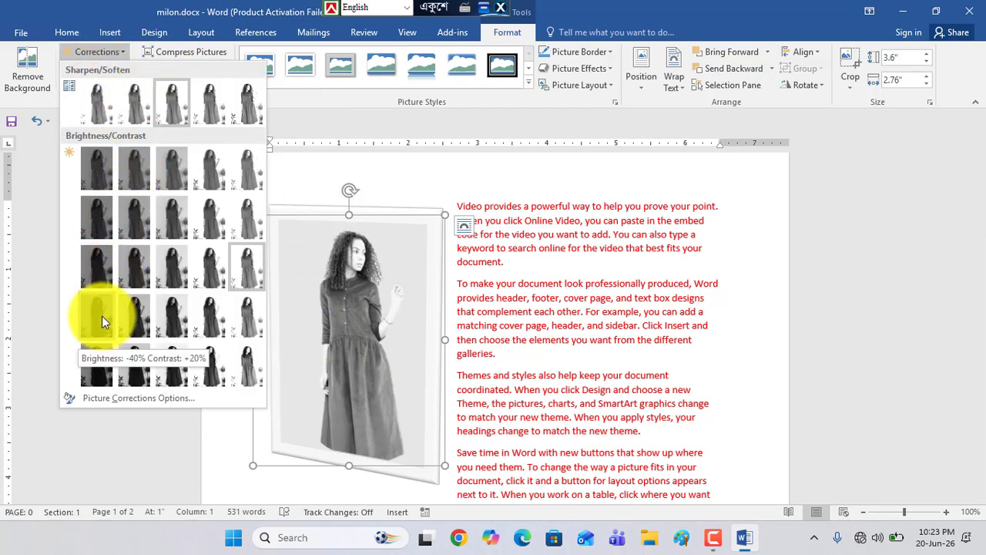
{"action": "left_click", "coordinate": [246, 268]}
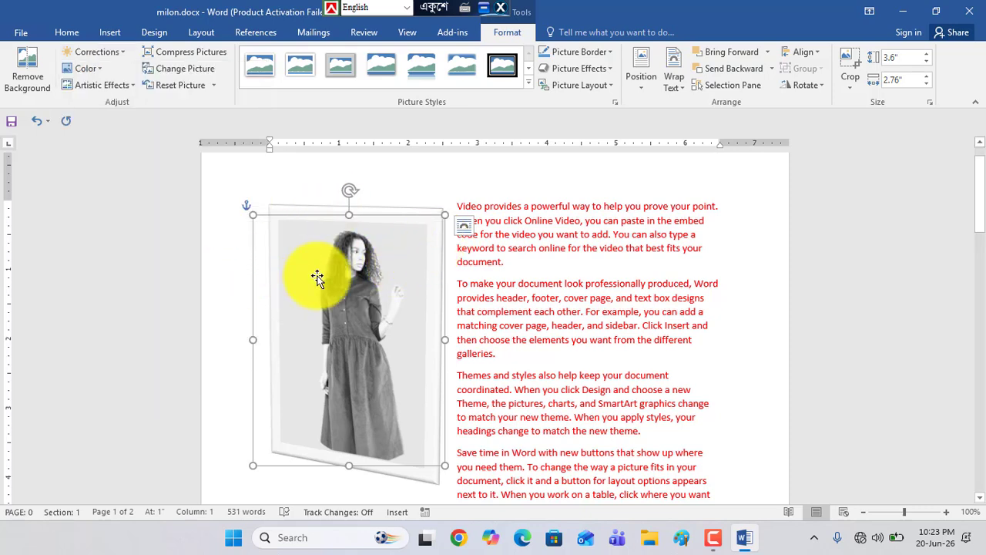
Move the dress picture slightly right, replace it with _DSC9151.JPG from the Desktop, and deselect it.
{"action": "mouse_move", "coordinate": [317, 278]}
{"action": "left_mouse_down"}
{"action": "mouse_move", "coordinate": [298, 269]}
{"action": "mouse_move", "coordinate": [332, 278]}
{"action": "left_mouse_up"}
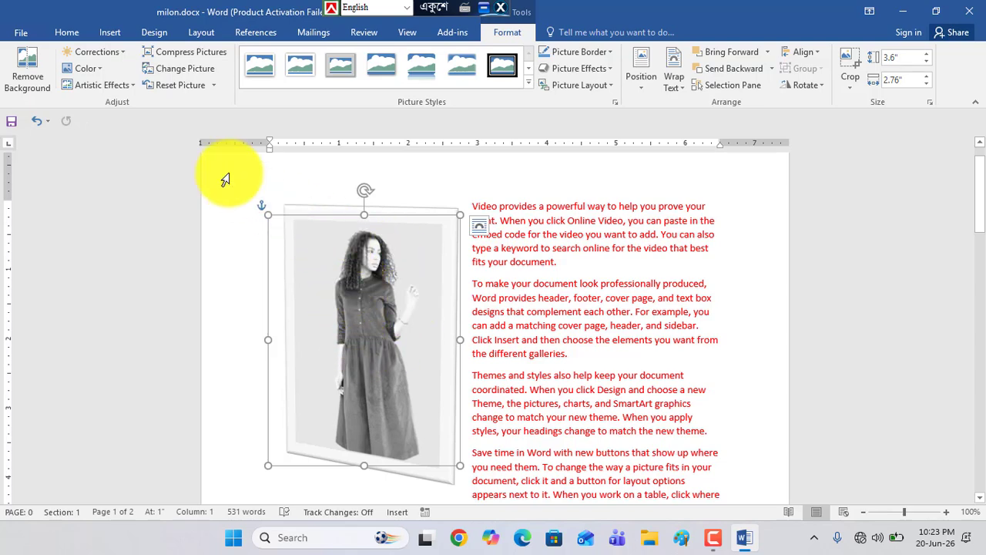
{"action": "left_click", "coordinate": [183, 73]}
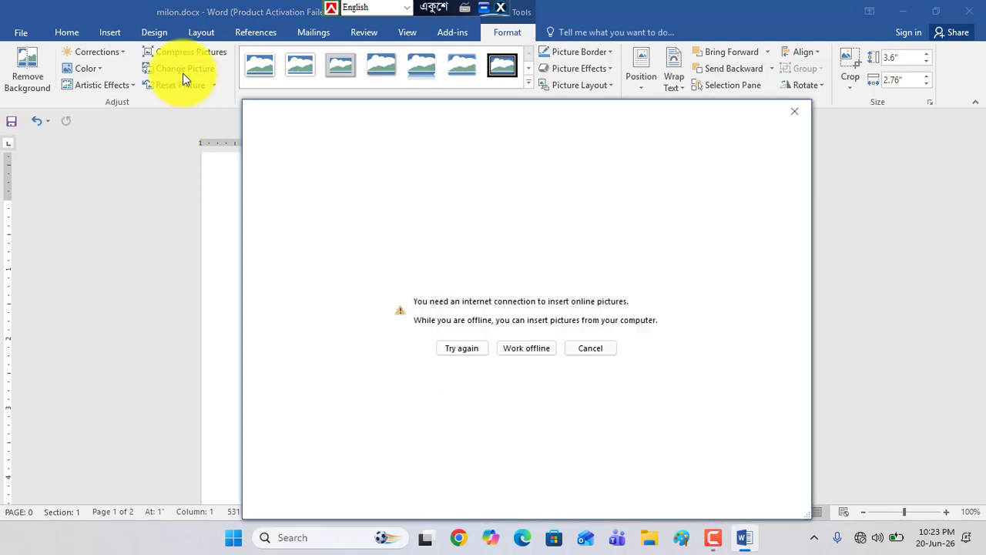
{"action": "left_click", "coordinate": [526, 349]}
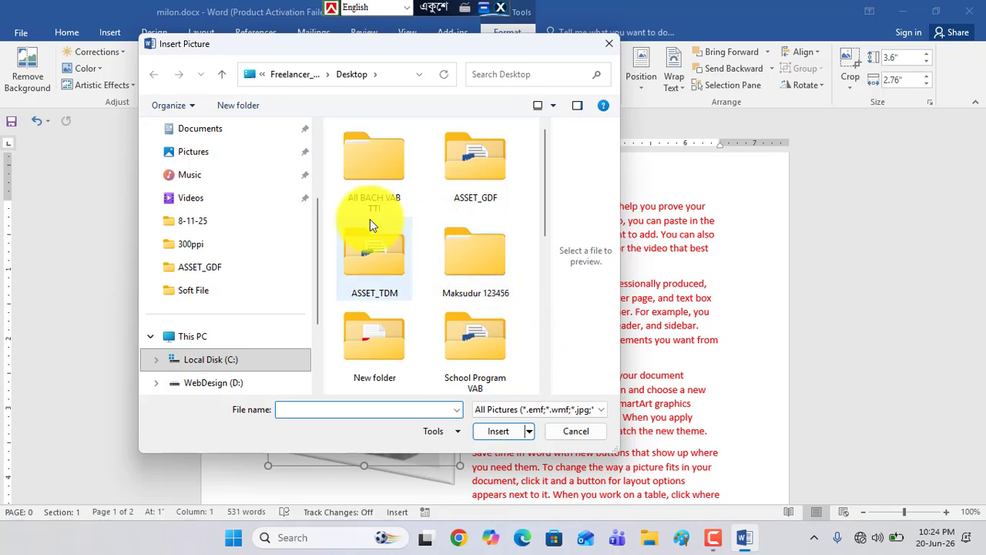
{"action": "scroll", "coordinate": [471, 234], "scroll_direction": "down", "scroll_amount": 2}
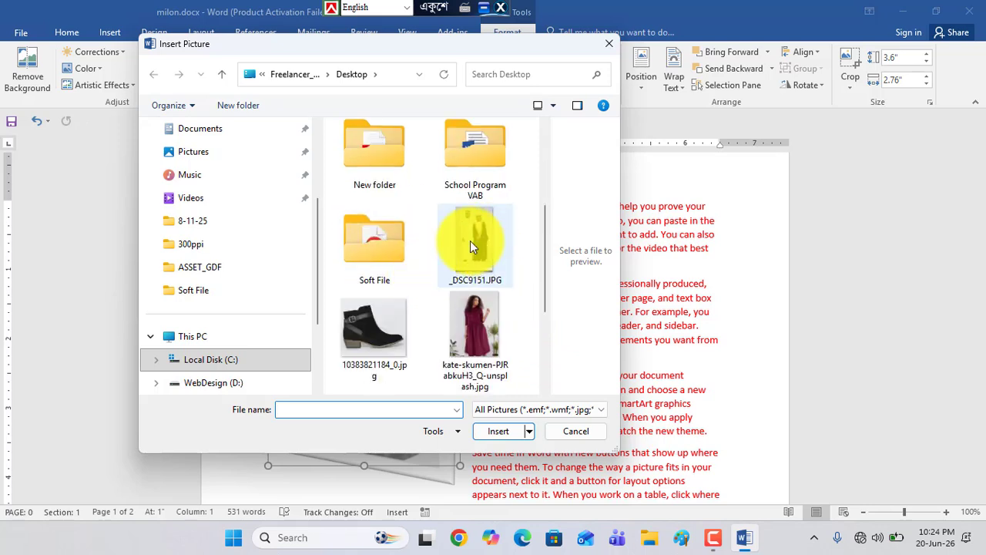
{"action": "left_click", "coordinate": [472, 238]}
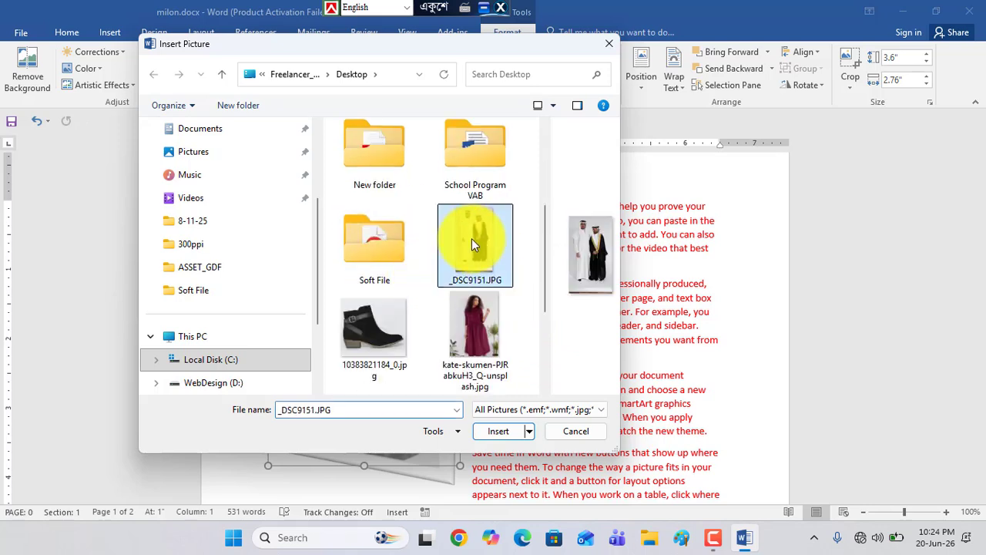
{"action": "left_click", "coordinate": [499, 436]}
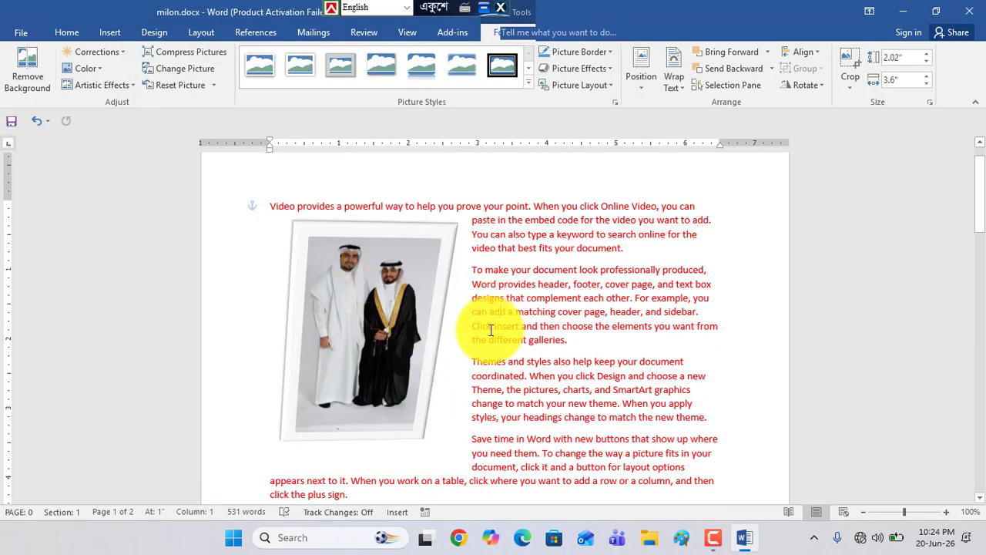
{"action": "left_click", "coordinate": [491, 330]}
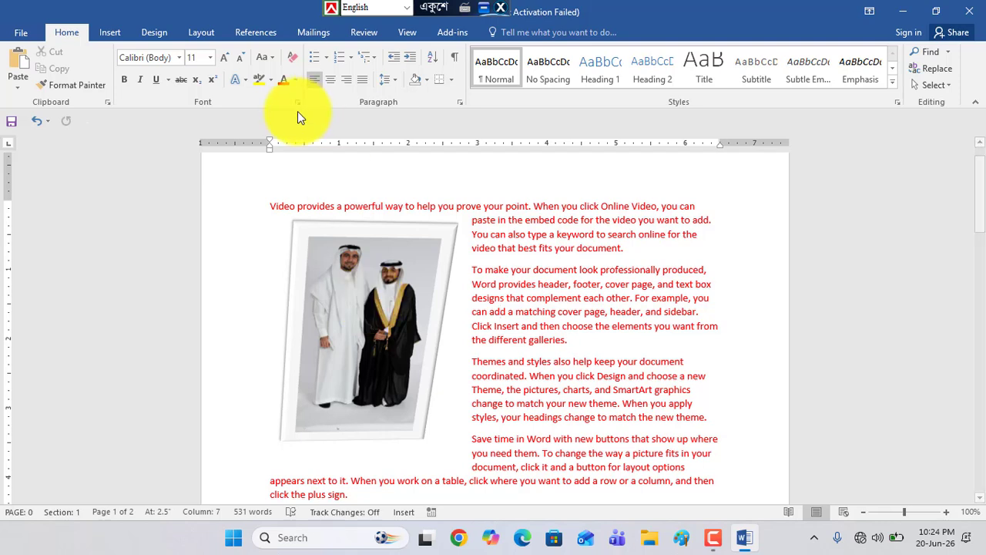
Give the picture of the two men a red border in the standard color.
{"action": "left_click", "coordinate": [351, 325]}
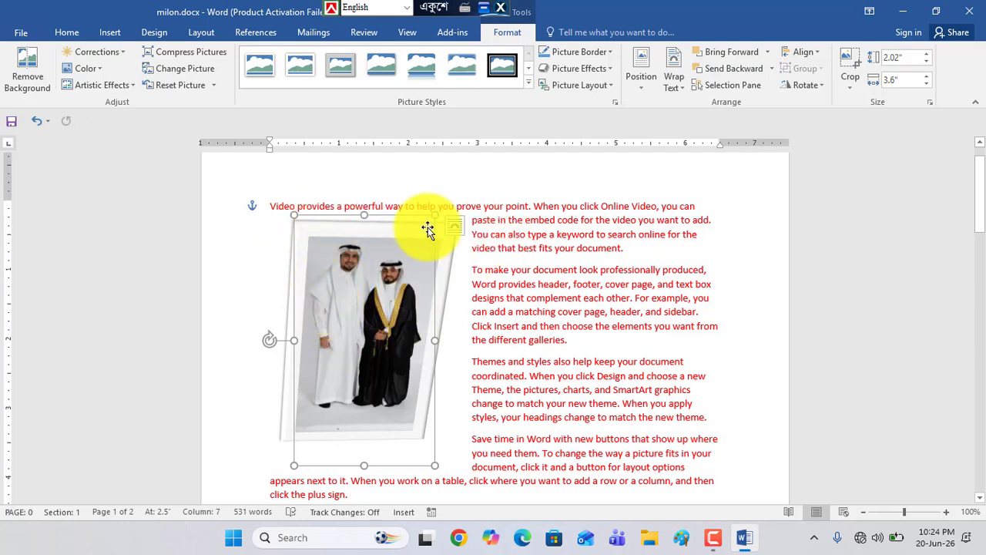
{"action": "left_click", "coordinate": [610, 52]}
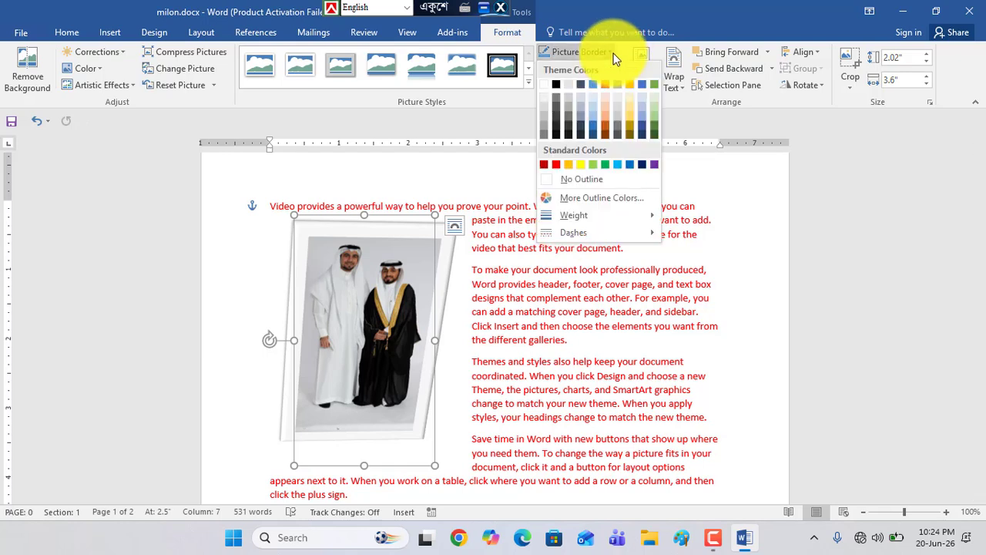
{"action": "left_click", "coordinate": [556, 165]}
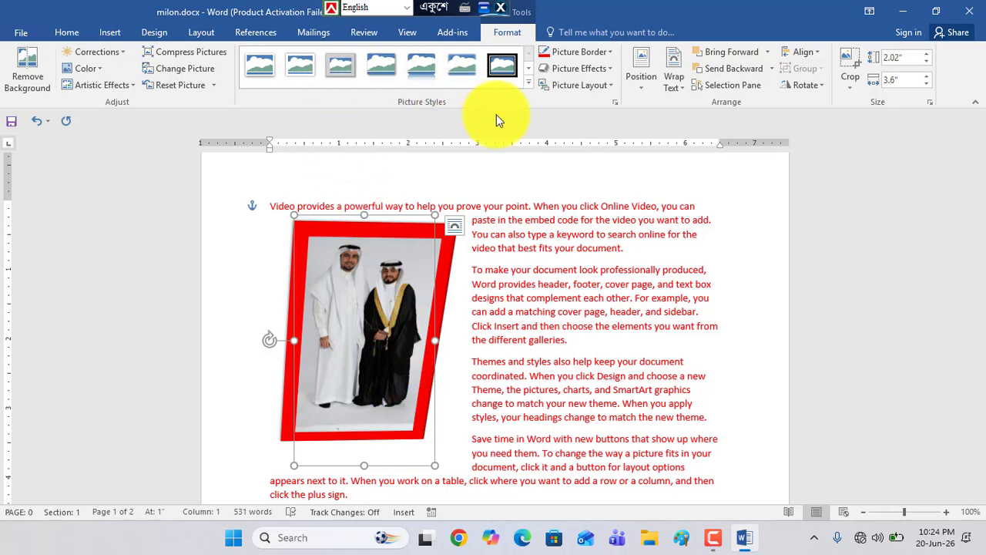
Remove the border from the picture of the two men and deselect it.
{"action": "left_click", "coordinate": [580, 52]}
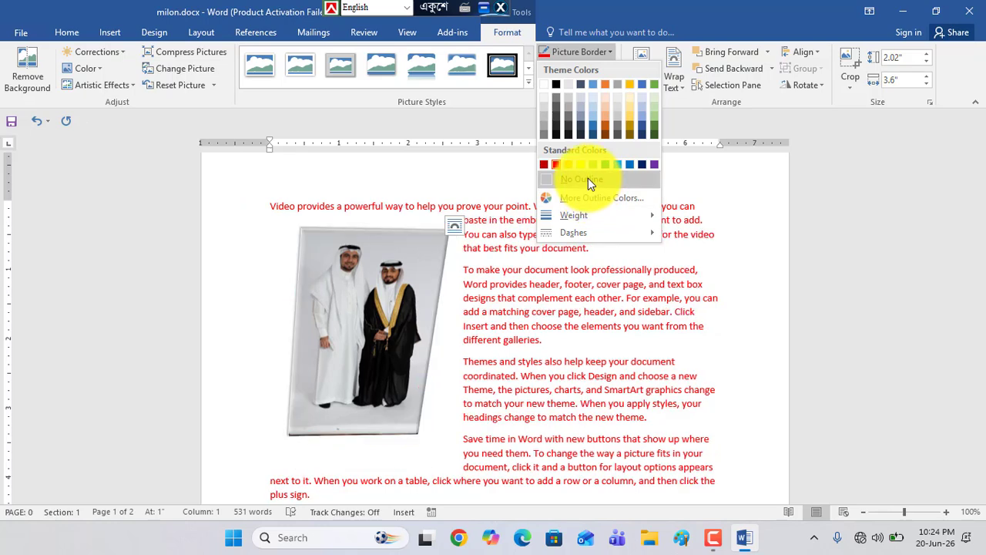
{"action": "left_click", "coordinate": [461, 320]}
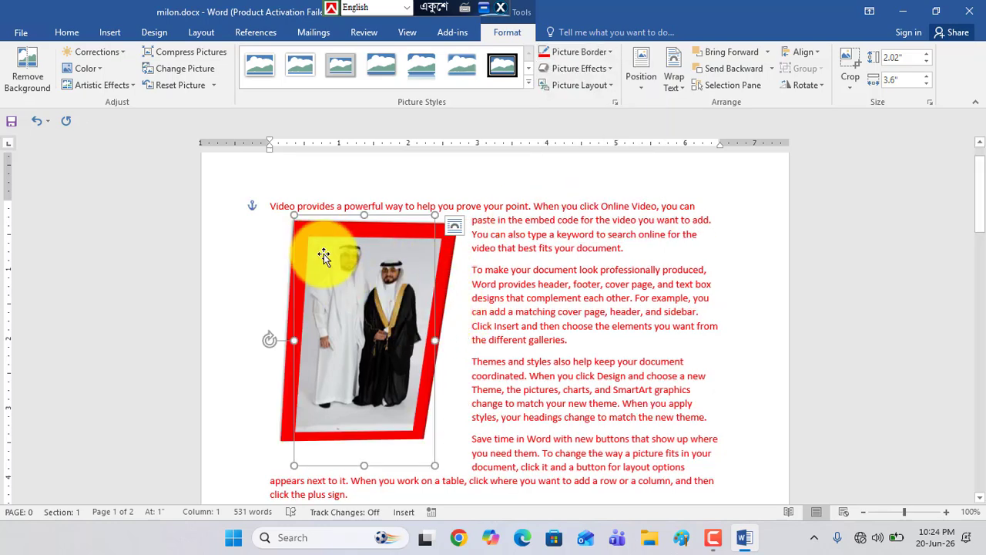
{"action": "left_click", "coordinate": [580, 52]}
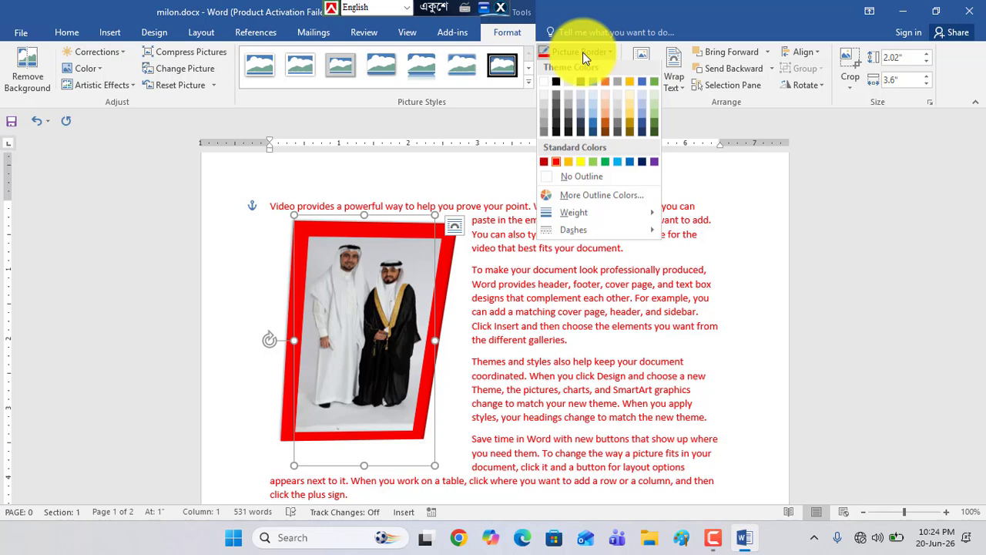
{"action": "left_click", "coordinate": [578, 179]}
{"action": "left_click", "coordinate": [495, 319]}
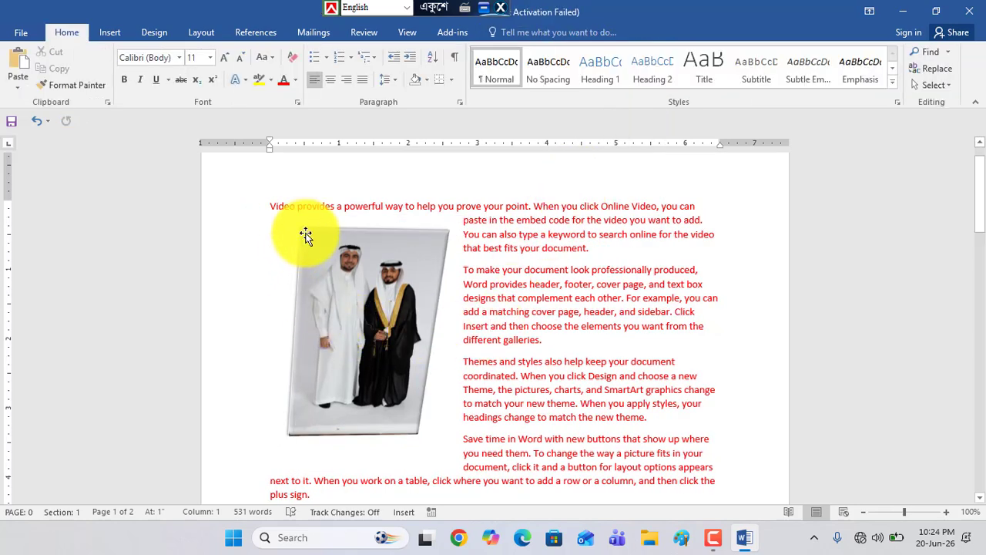
Give the picture of the two men a ¼ pt border and thicken it to 6 pt.
{"action": "left_click", "coordinate": [352, 312]}
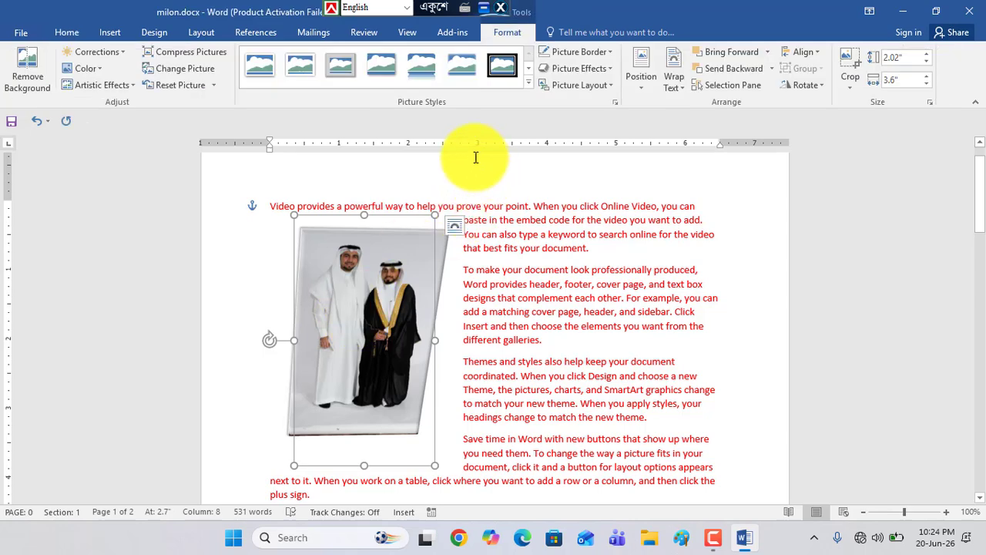
{"action": "left_click", "coordinate": [610, 52]}
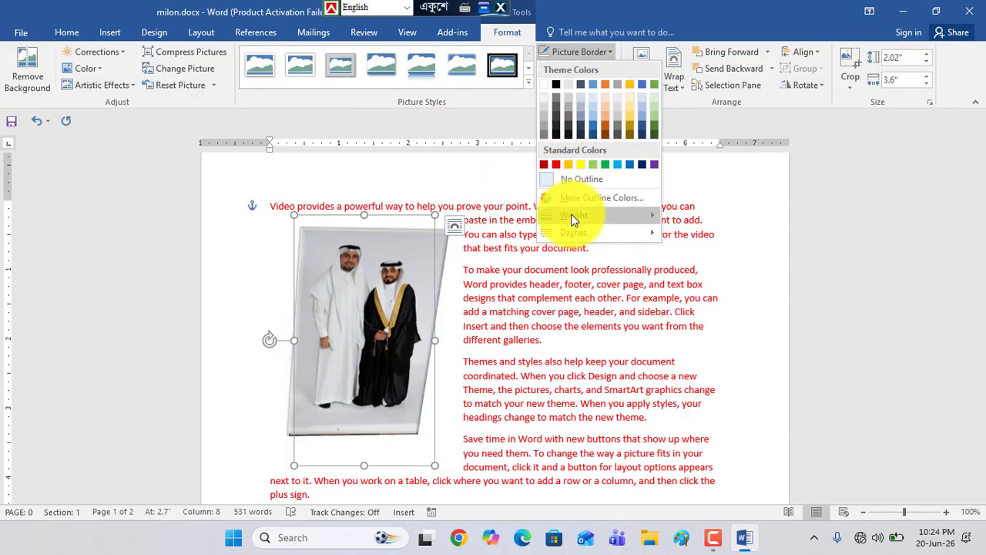
{"action": "mouse_move", "coordinate": [573, 217]}
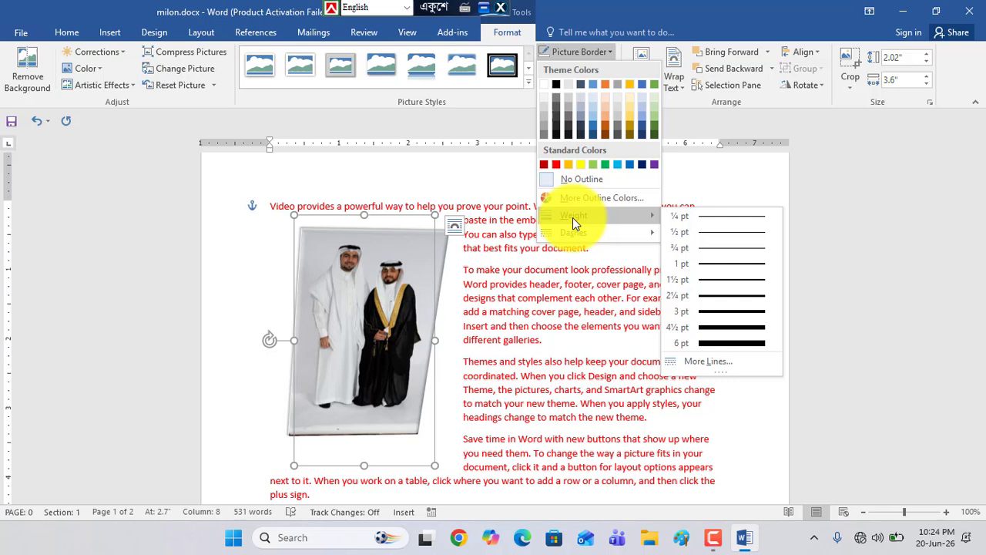
{"action": "left_click", "coordinate": [712, 222]}
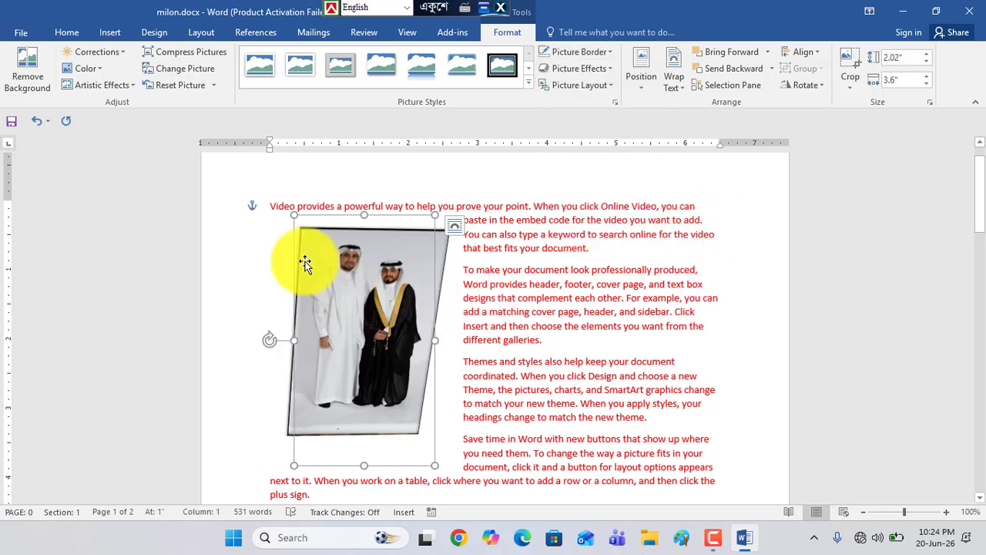
{"action": "left_click", "coordinate": [579, 52]}
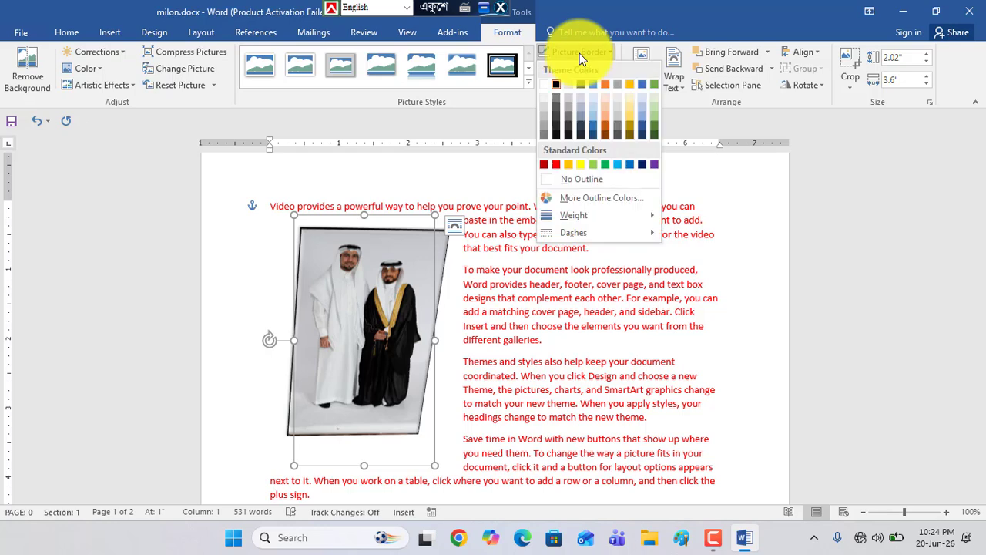
{"action": "mouse_move", "coordinate": [570, 219]}
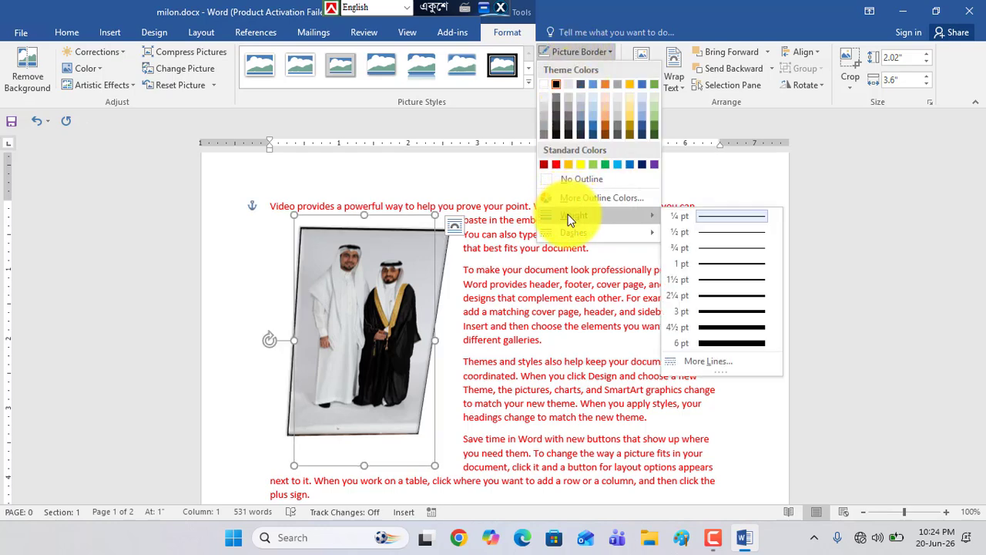
{"action": "left_click", "coordinate": [709, 344]}
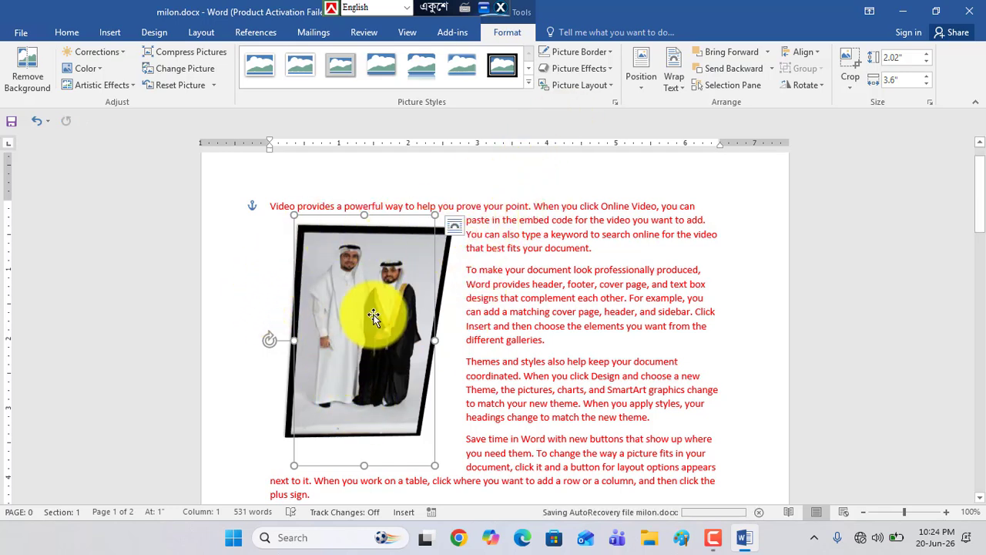
Apply the first preset picture effect in the third row of presets to the picture of the two men.
{"action": "left_click", "coordinate": [609, 69]}
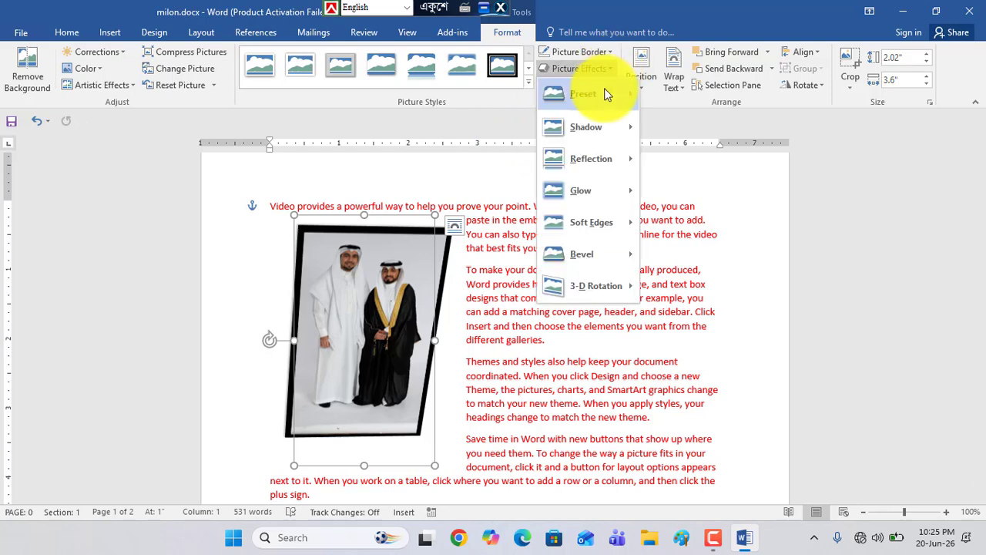
{"action": "mouse_move", "coordinate": [606, 95]}
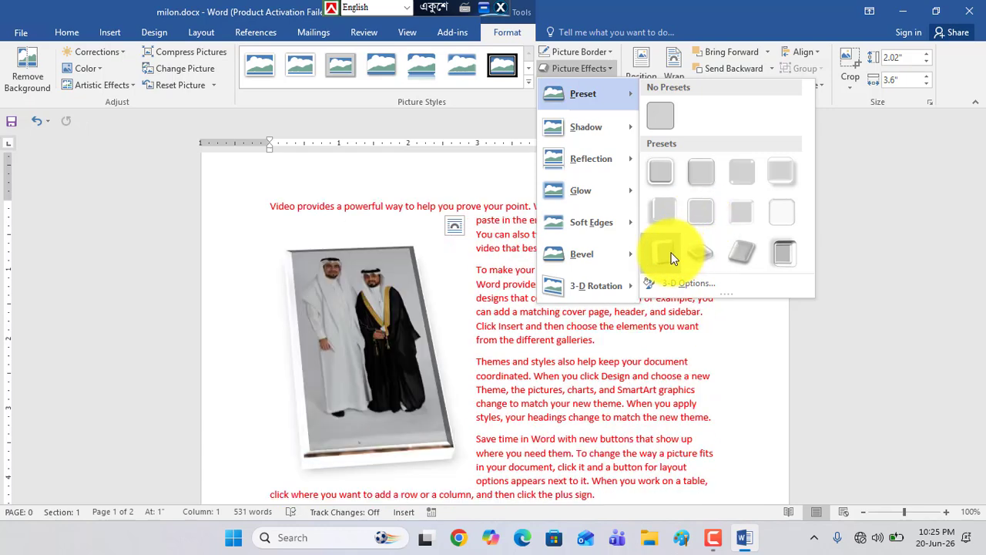
{"action": "left_click", "coordinate": [675, 250]}
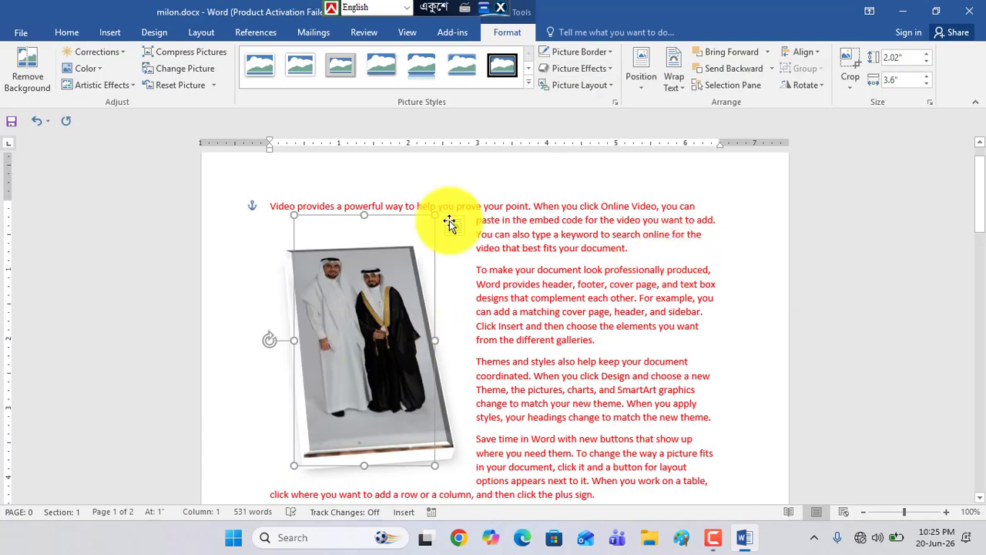
Apply the third outer shadow in the first row to the picture of the two men.
{"action": "left_click", "coordinate": [591, 71]}
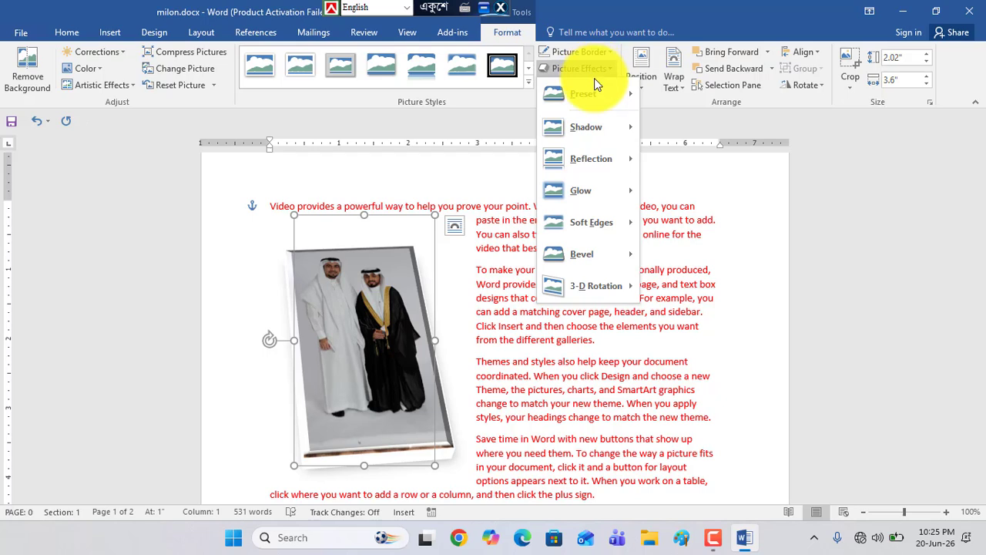
{"action": "mouse_move", "coordinate": [598, 137]}
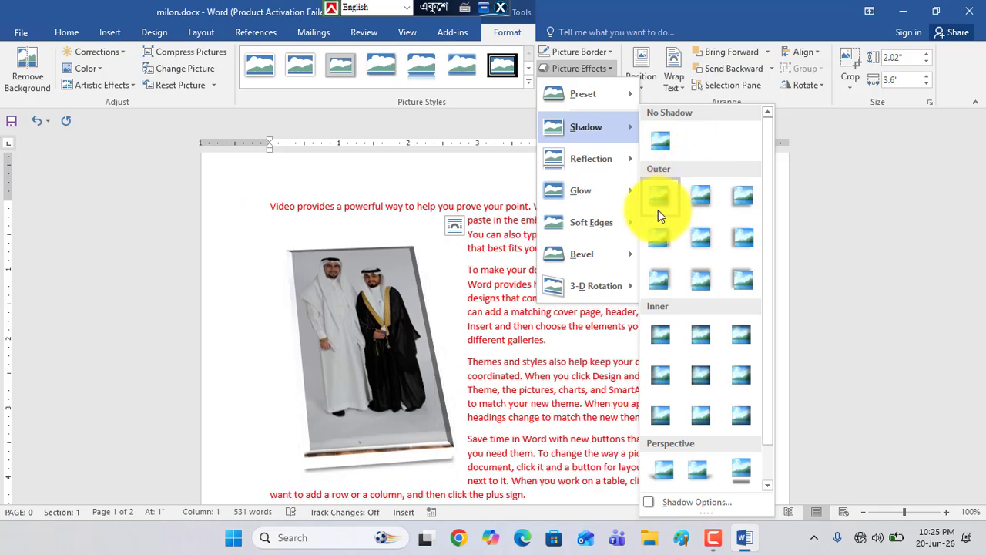
{"action": "left_click", "coordinate": [735, 202]}
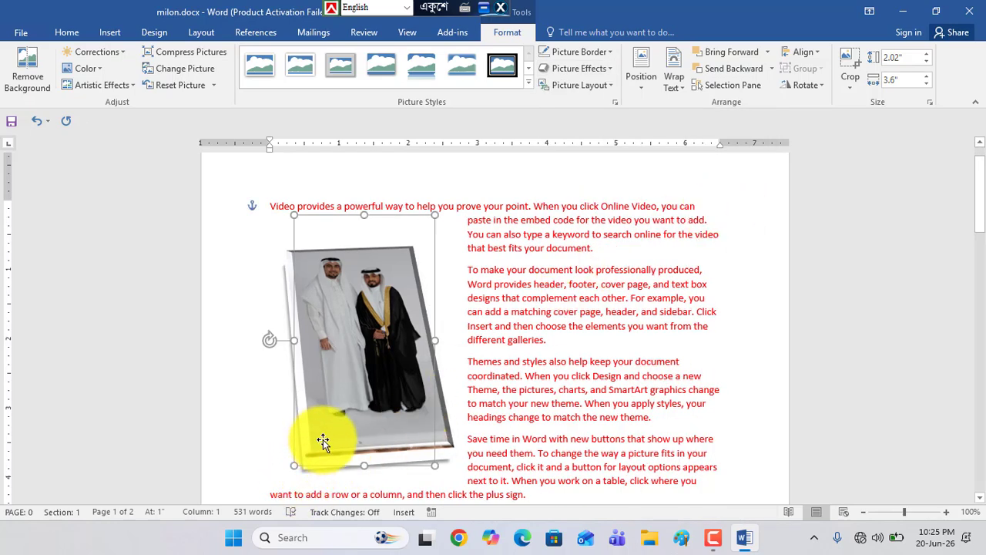
{"action": "scroll", "coordinate": [322, 432], "scroll_direction": "down", "scroll_amount": 3}
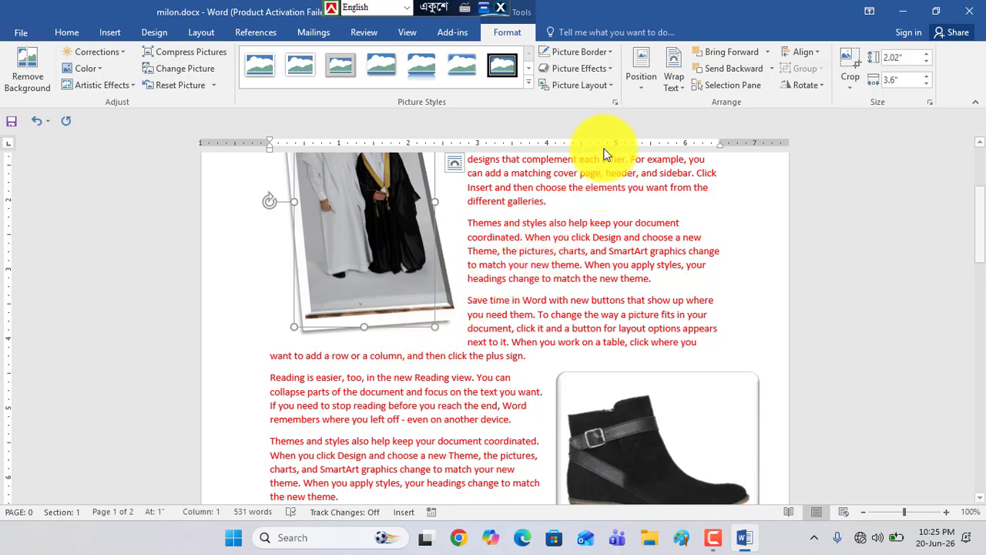
Set the shadow of the two men's picture to the first perspective variation.
{"action": "left_click", "coordinate": [593, 52]}
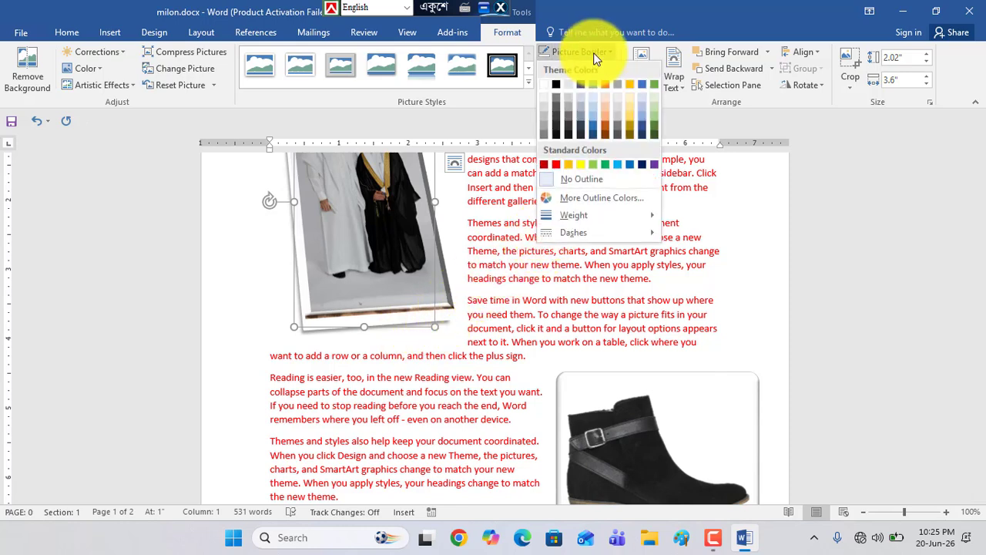
{"action": "left_click", "coordinate": [593, 52]}
{"action": "left_click", "coordinate": [572, 71]}
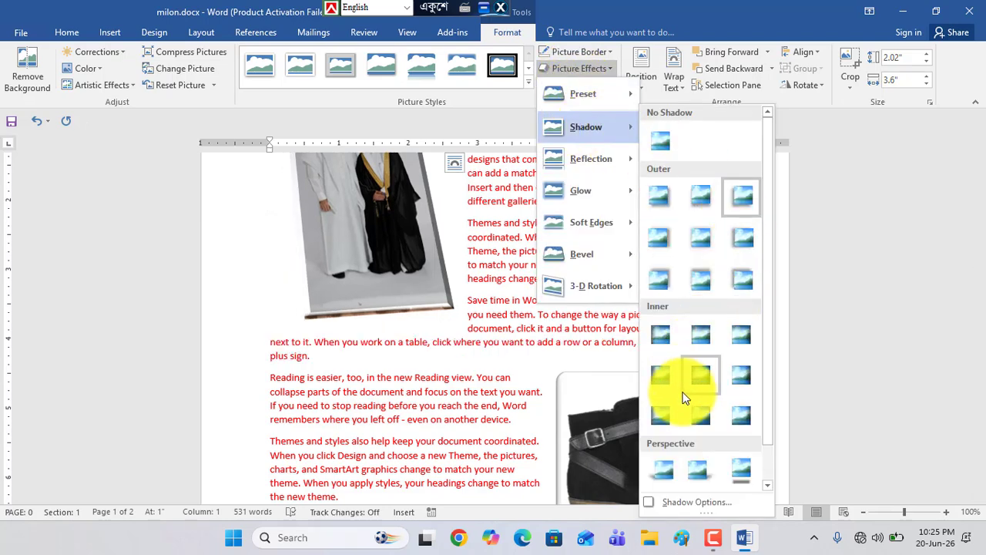
{"action": "left_click", "coordinate": [662, 467]}
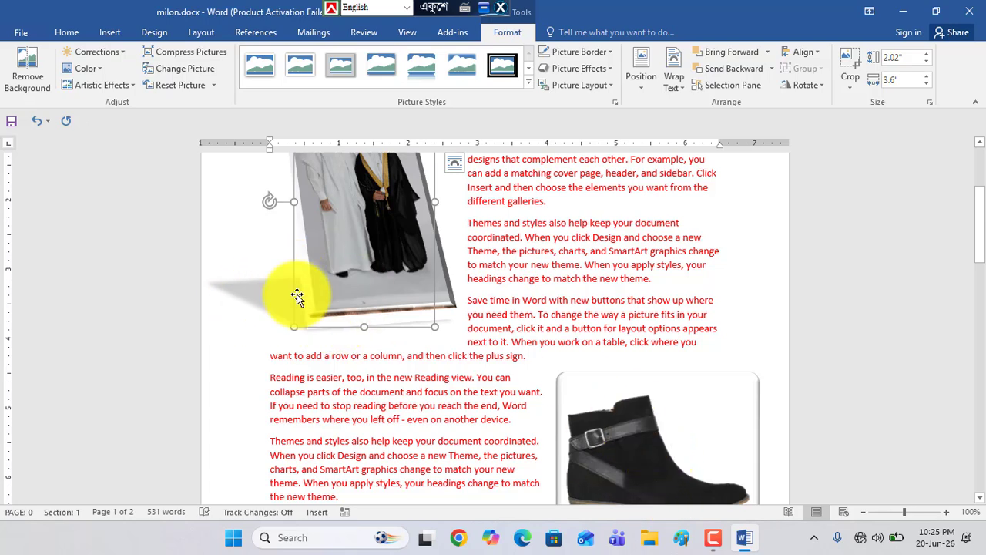
Add the middle reflection variation from the last row to the picture of the two men.
{"action": "left_click", "coordinate": [582, 70]}
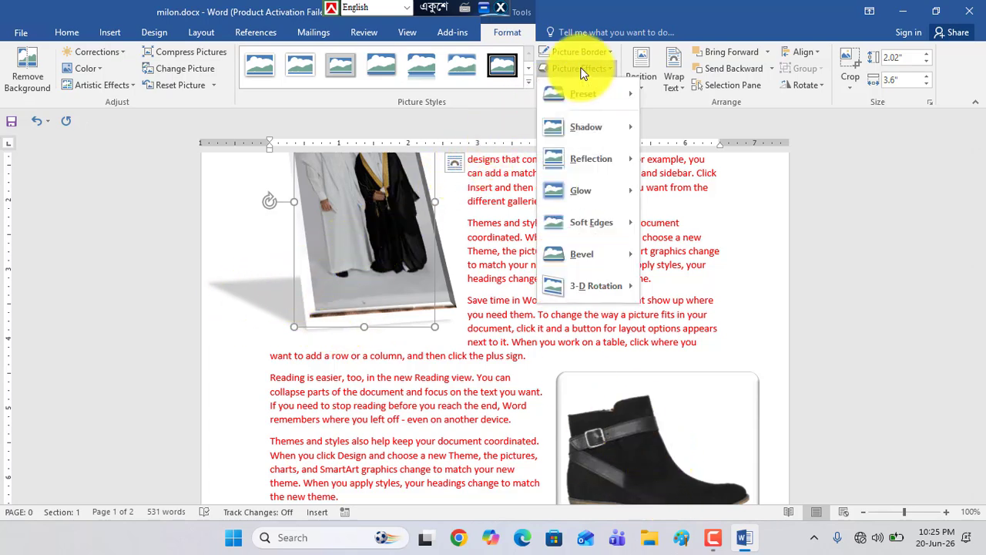
{"action": "mouse_move", "coordinate": [587, 126]}
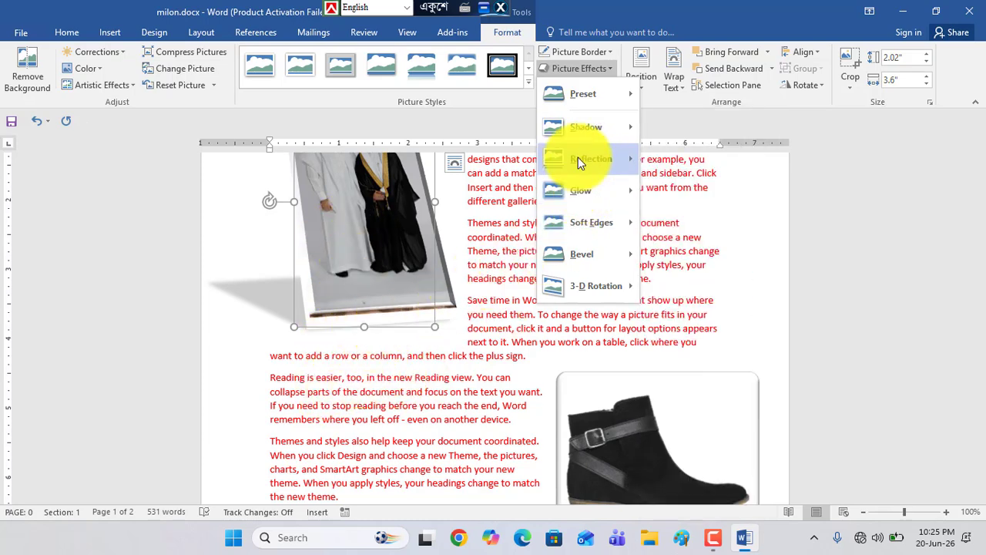
{"action": "mouse_move", "coordinate": [578, 157]}
{"action": "left_click", "coordinate": [702, 311]}
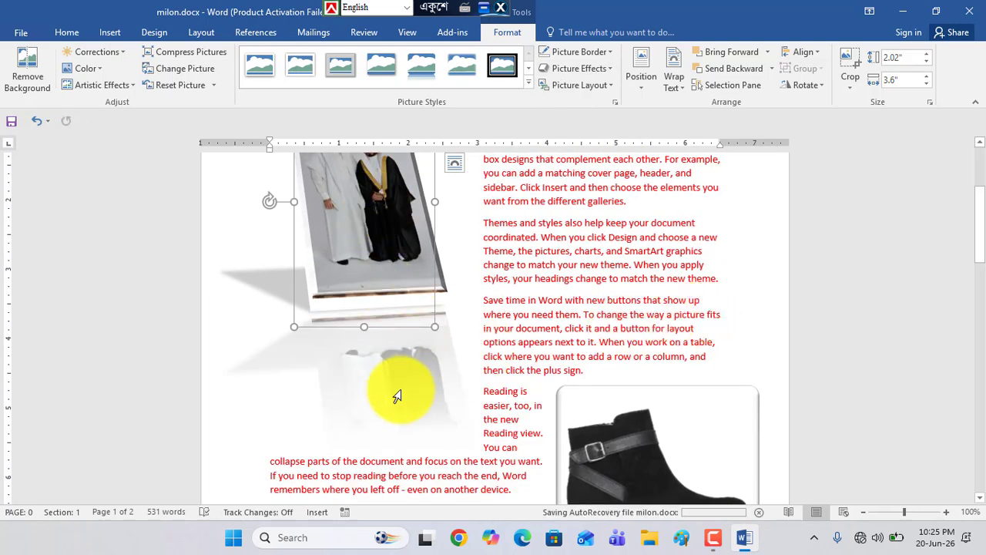
{"action": "scroll", "coordinate": [369, 325], "scroll_direction": "up", "scroll_amount": 2}
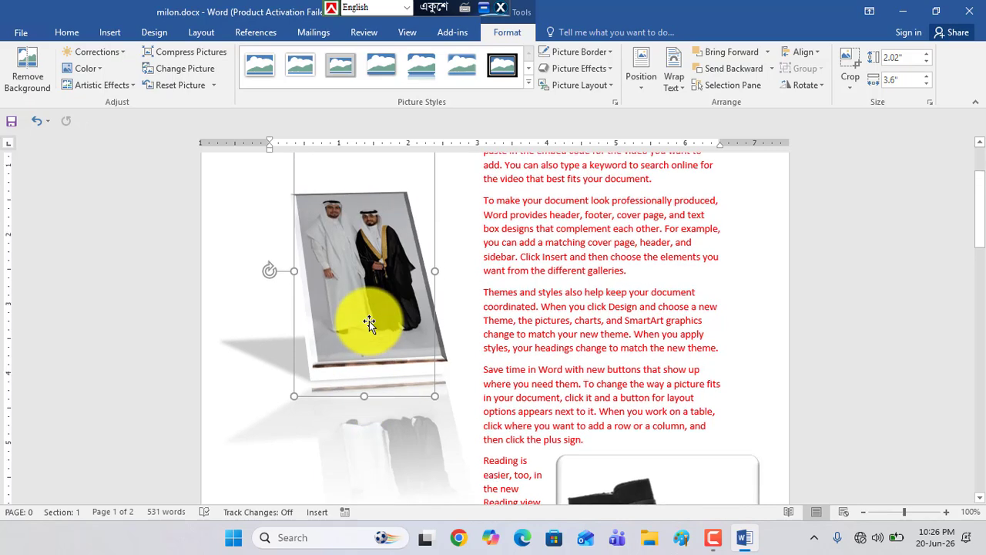
{"action": "scroll", "coordinate": [369, 325], "scroll_direction": "down", "scroll_amount": 2}
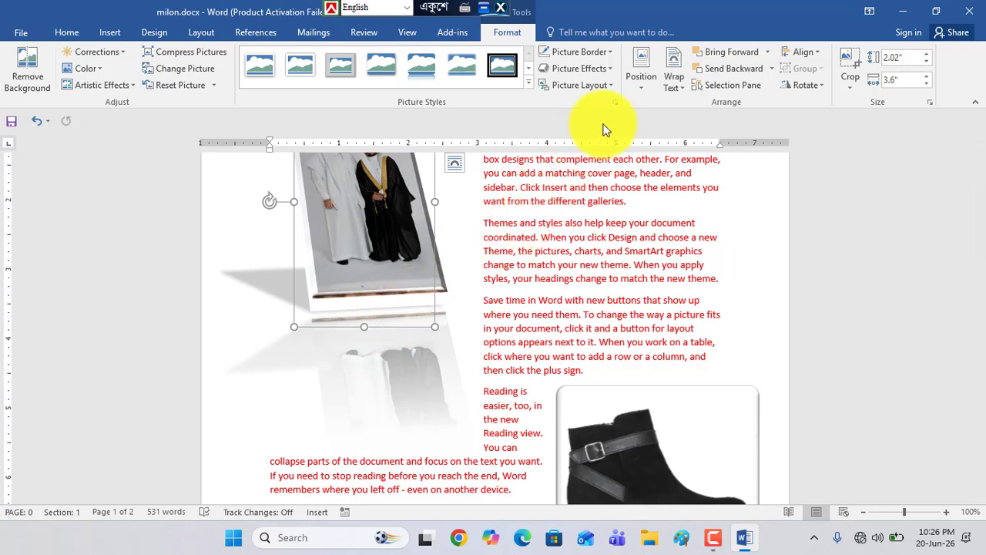
Add an orange glow in the largest glow variation to the picture of the two men.
{"action": "left_click", "coordinate": [583, 67]}
{"action": "mouse_move", "coordinate": [582, 195]}
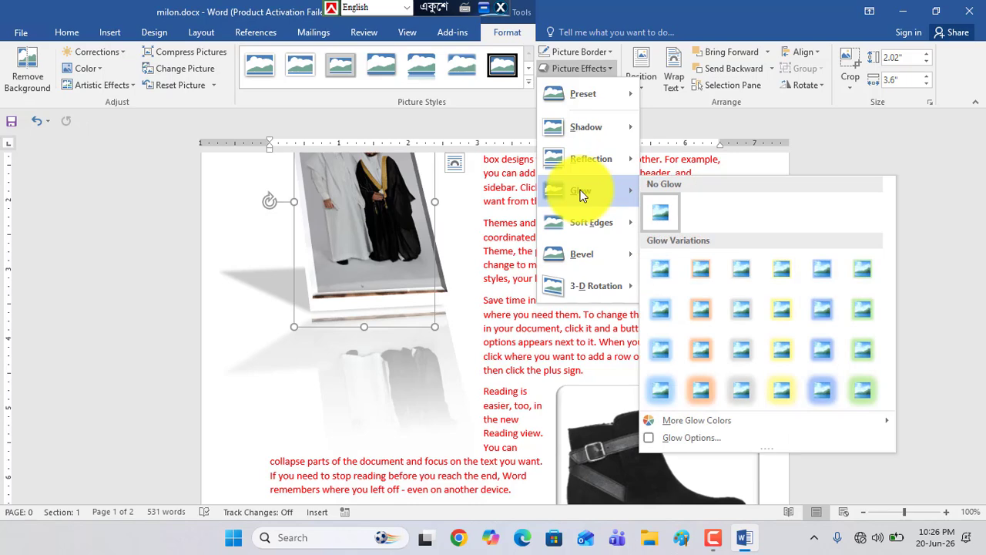
{"action": "left_click", "coordinate": [698, 389]}
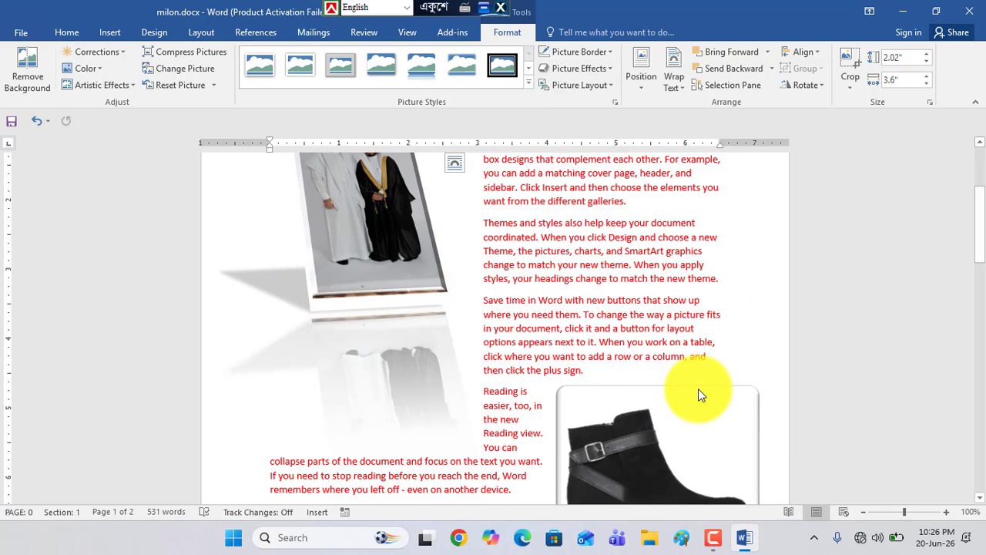
{"action": "scroll", "coordinate": [378, 352], "scroll_direction": "up", "scroll_amount": 3}
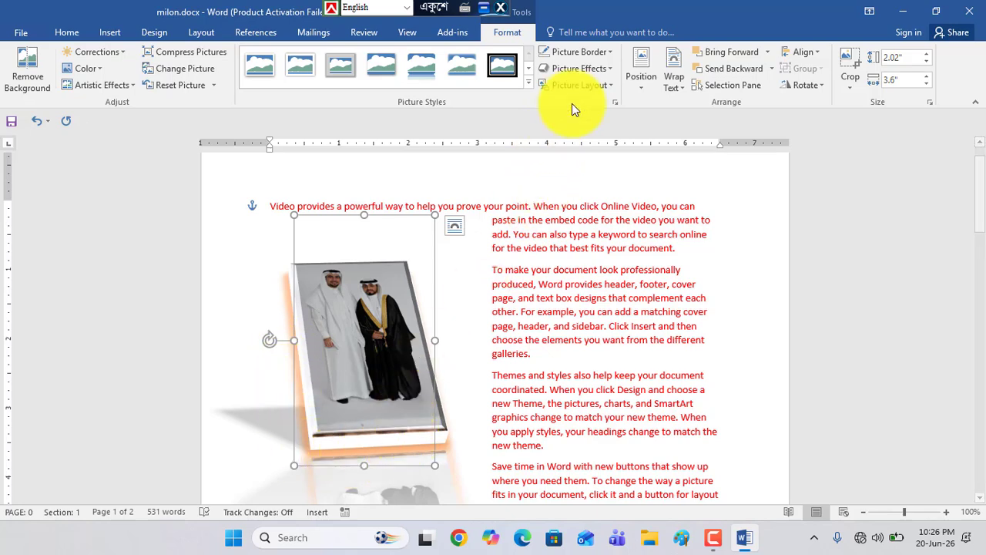
Recolor the picture's glow with the green standard color.
{"action": "left_click", "coordinate": [579, 71]}
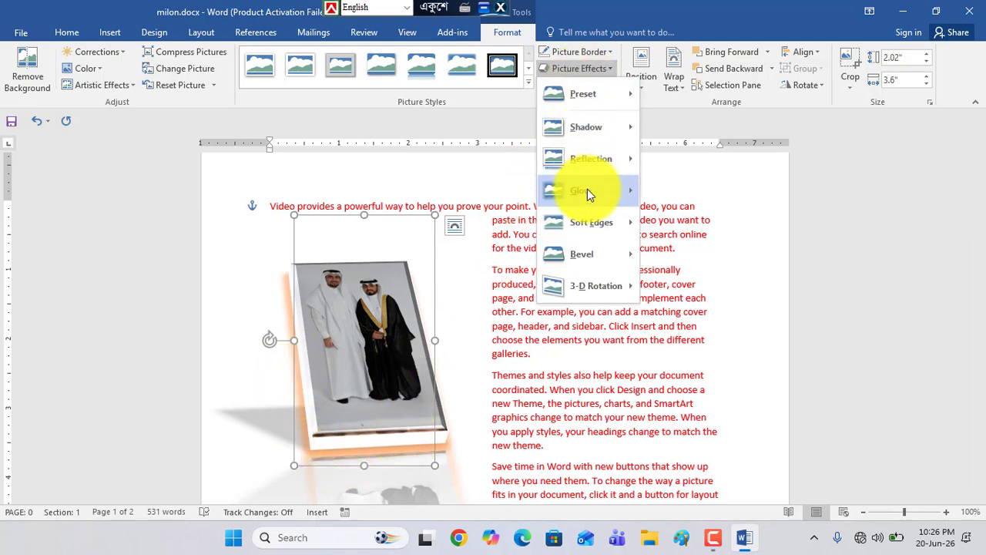
{"action": "mouse_move", "coordinate": [587, 192]}
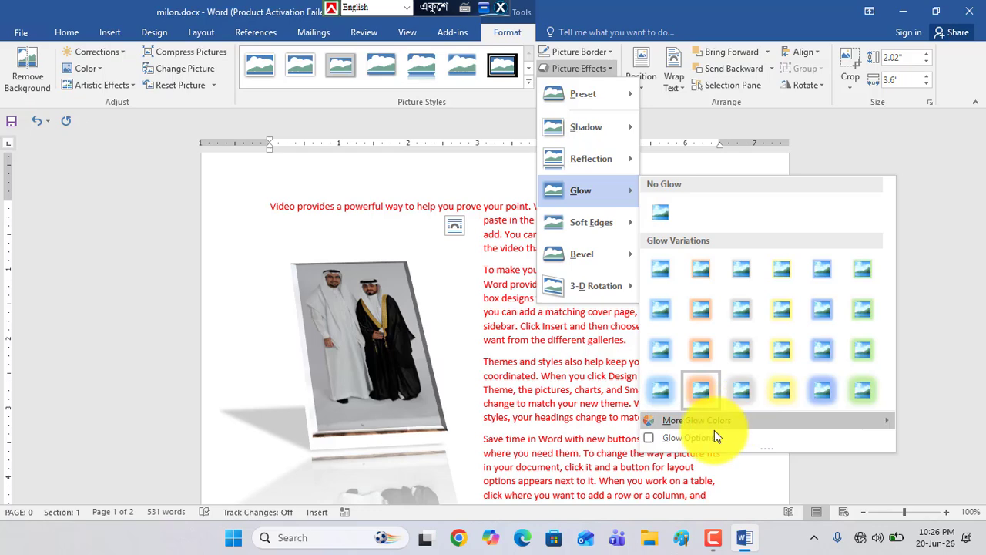
{"action": "mouse_move", "coordinate": [709, 432]}
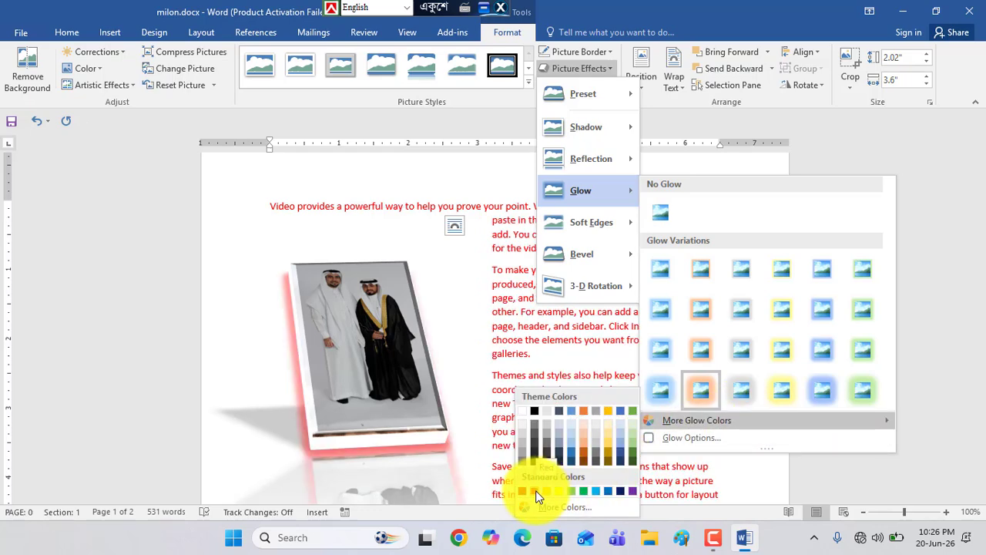
{"action": "left_click", "coordinate": [579, 490]}
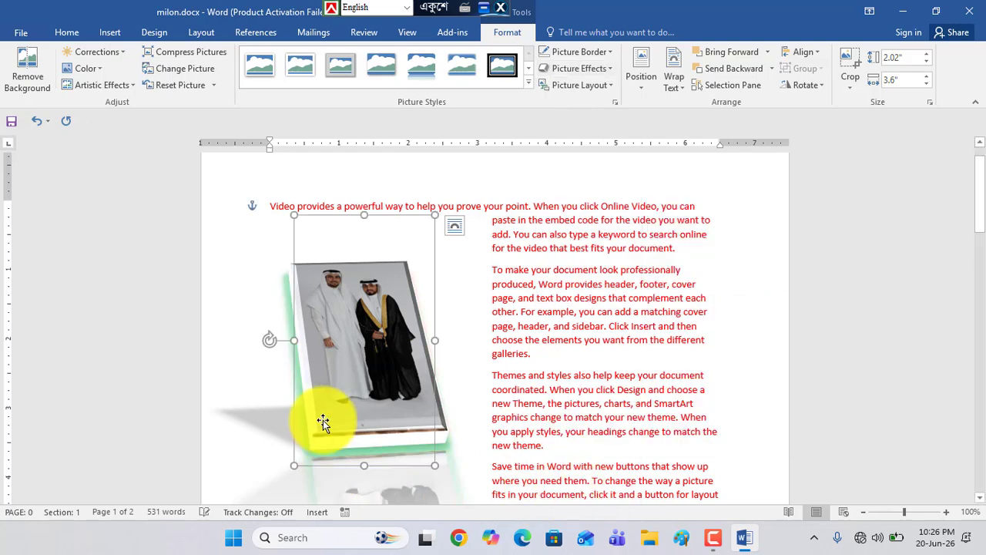
Apply the 25 Point soft edges effect to the picture of the two men.
{"action": "left_click", "coordinate": [586, 69]}
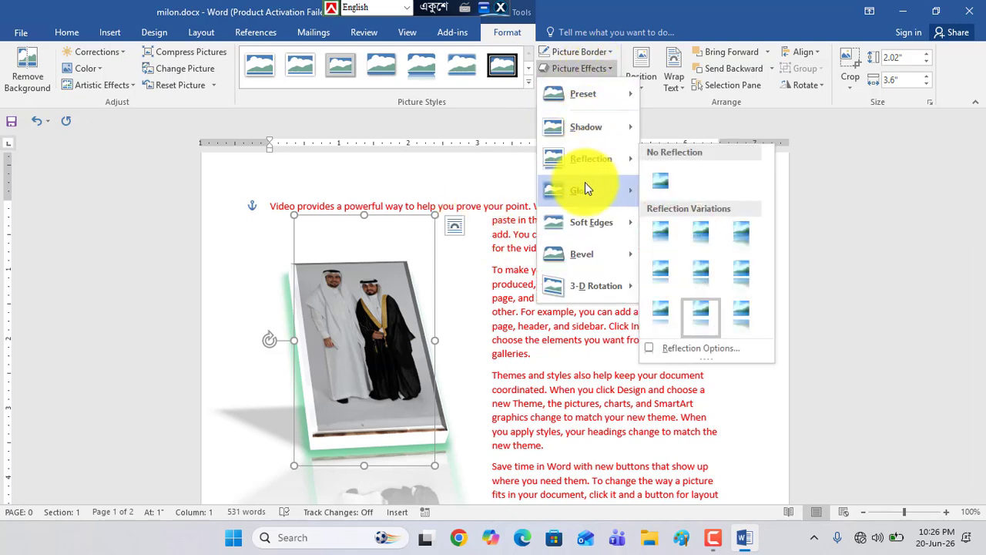
{"action": "mouse_move", "coordinate": [588, 226]}
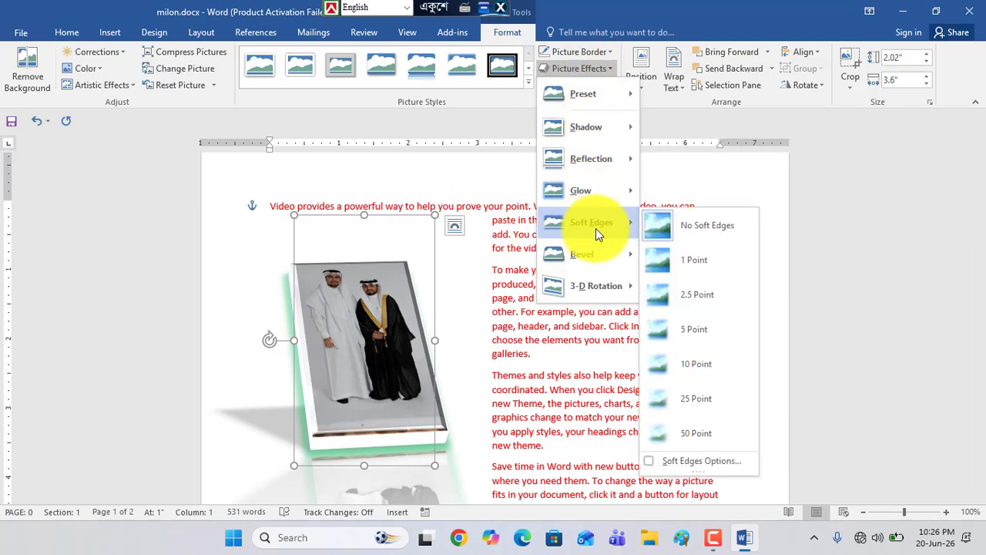
{"action": "left_click", "coordinate": [689, 398]}
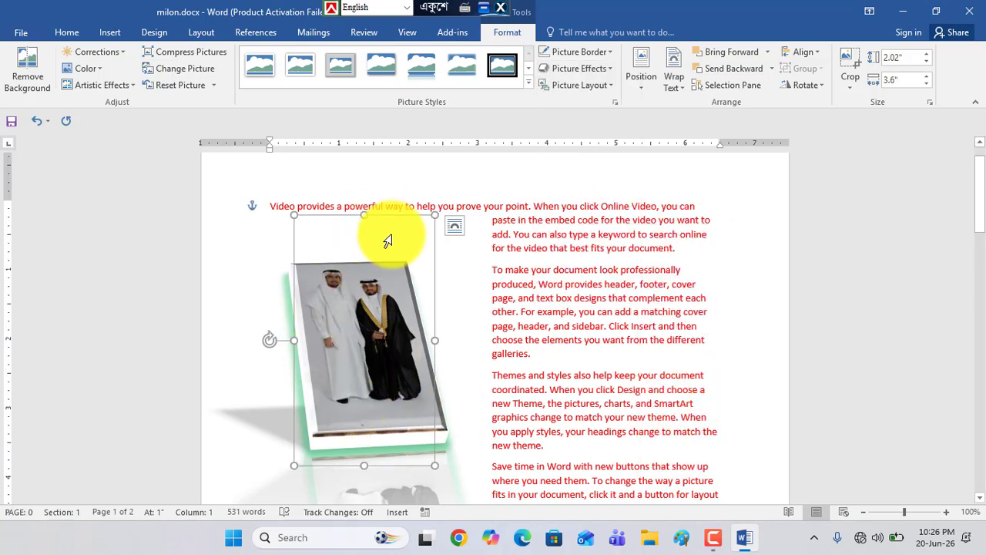
Apply the last bevel variation in the third row to the two men's picture and move the picture slightly up and left.
{"action": "left_click", "coordinate": [596, 69]}
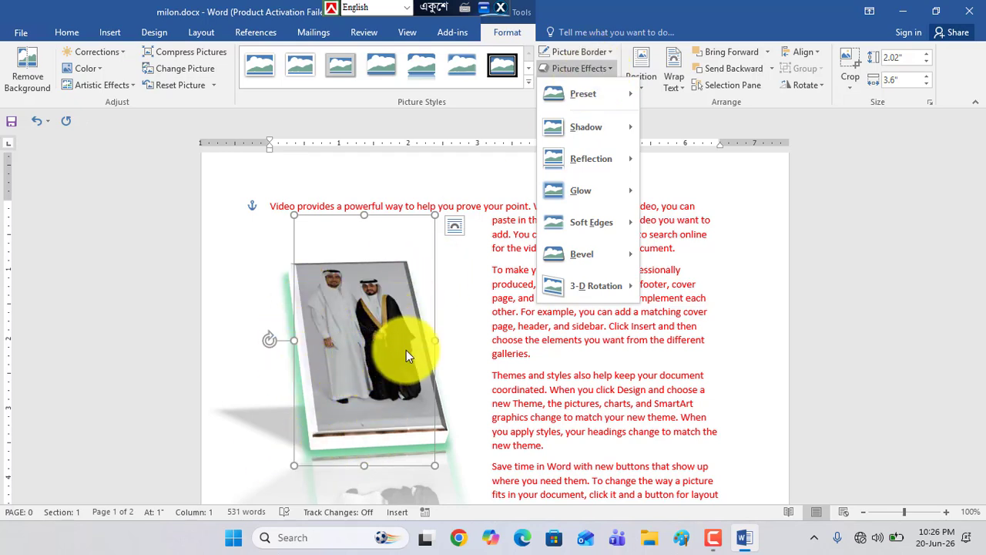
{"action": "mouse_move", "coordinate": [579, 260]}
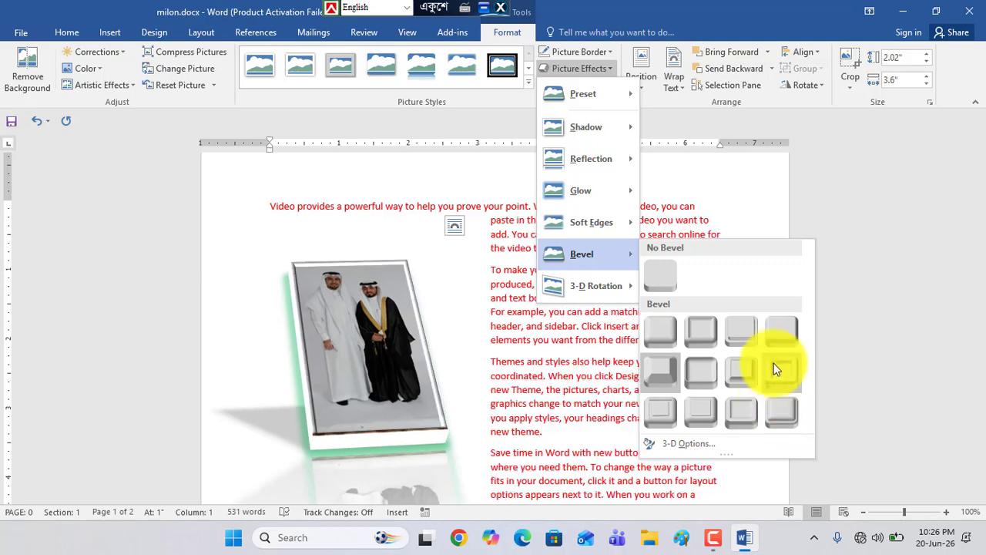
{"action": "left_click", "coordinate": [774, 418]}
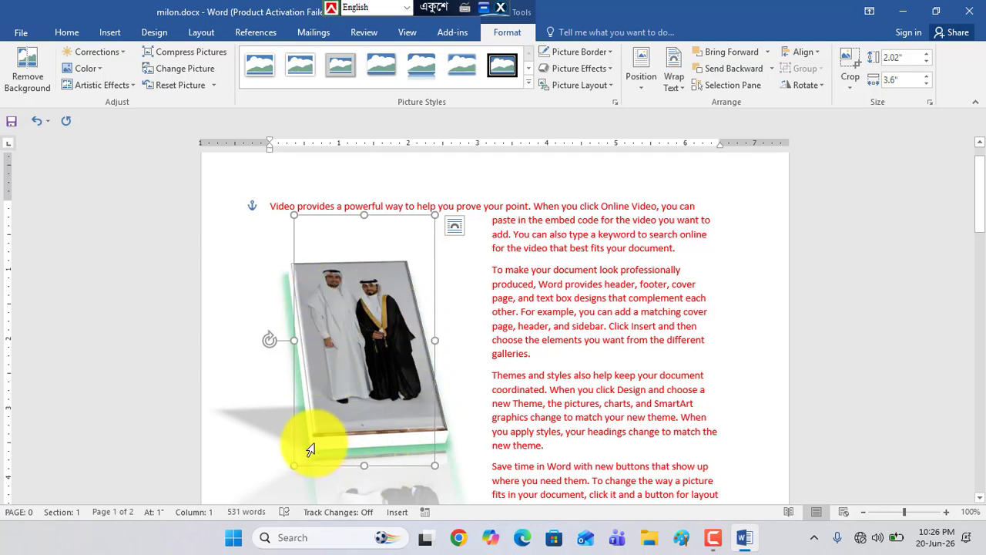
{"action": "left_click_drag", "start_coordinate": [326, 379], "coordinate": [290, 304]}
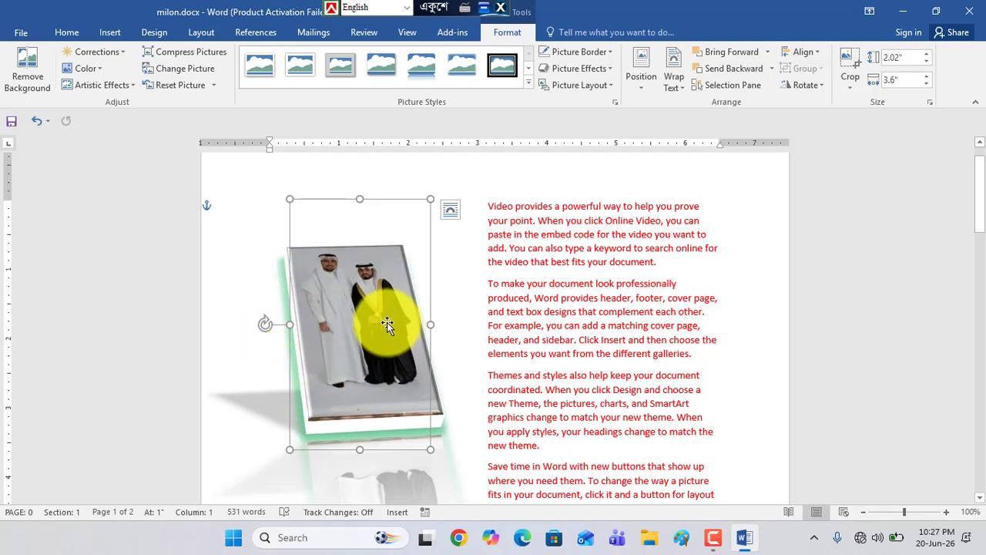
Set the 3-D rotation of the two men's picture to the second perspective variation in the first perspective row.
{"action": "left_click", "coordinate": [586, 71]}
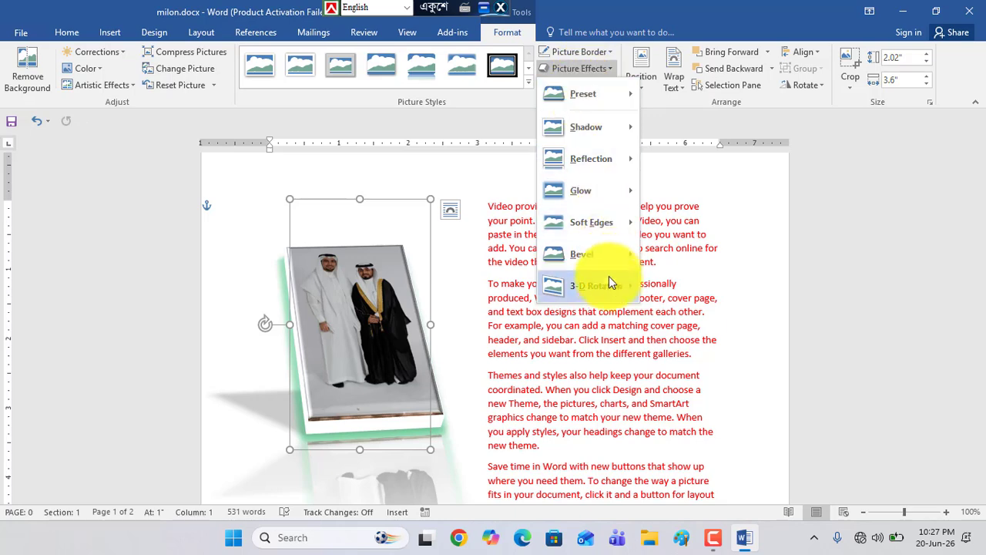
{"action": "mouse_move", "coordinate": [608, 289]}
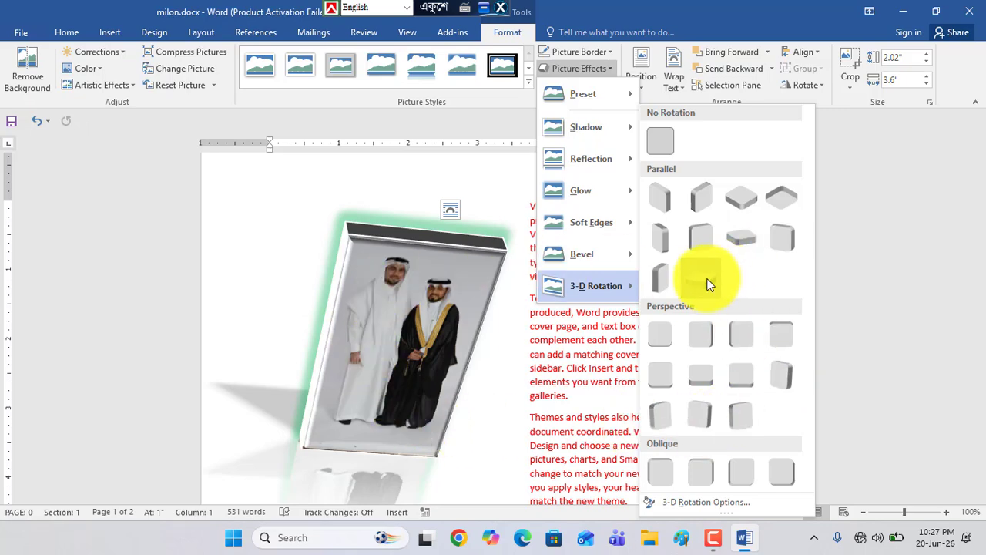
{"action": "left_click", "coordinate": [703, 335]}
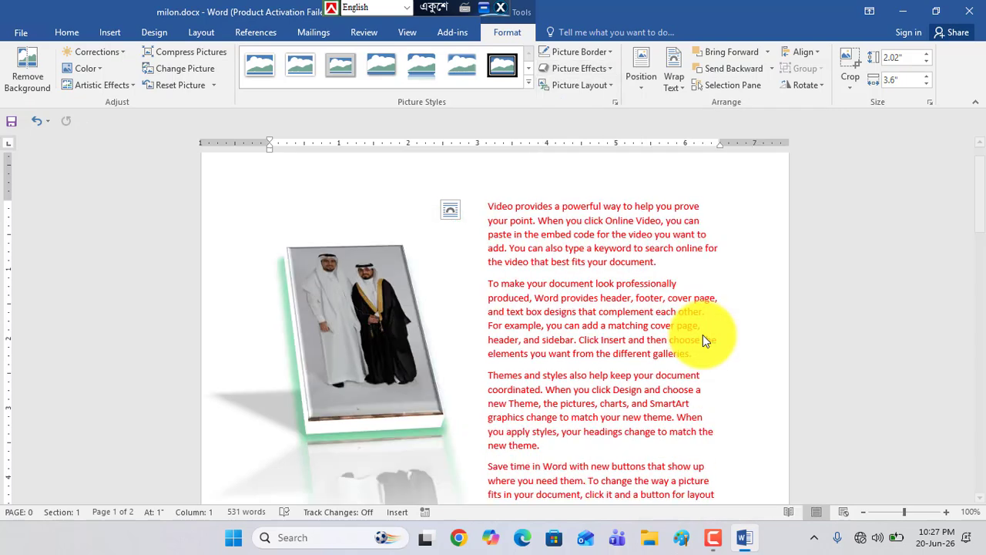
{"action": "key", "text": "ctrl+z"}
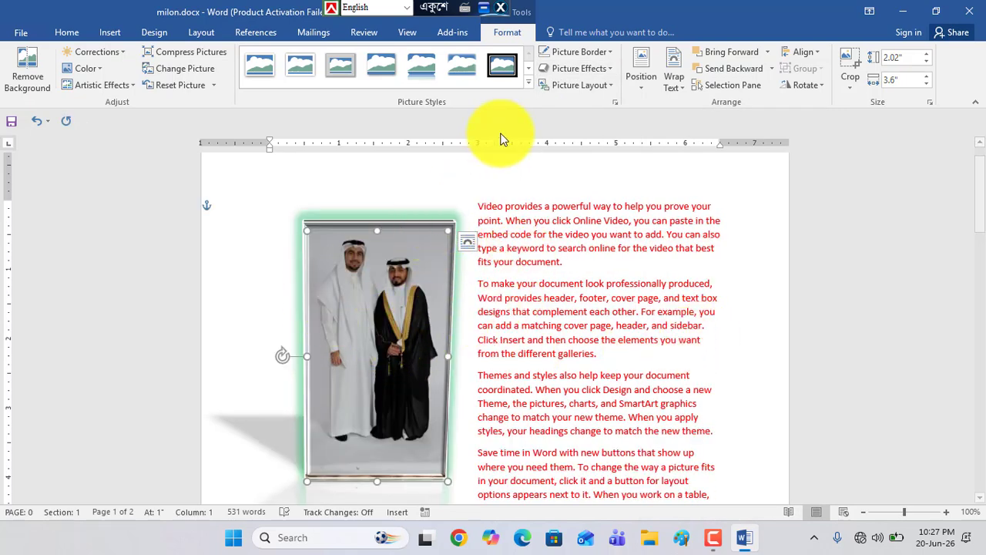
{"action": "left_click", "coordinate": [580, 71]}
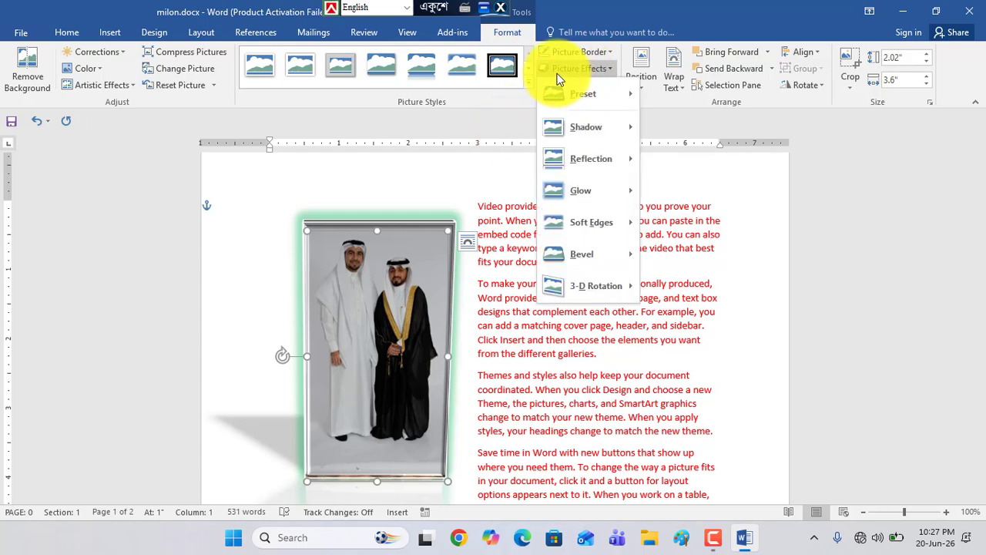
{"action": "left_click", "coordinate": [394, 322]}
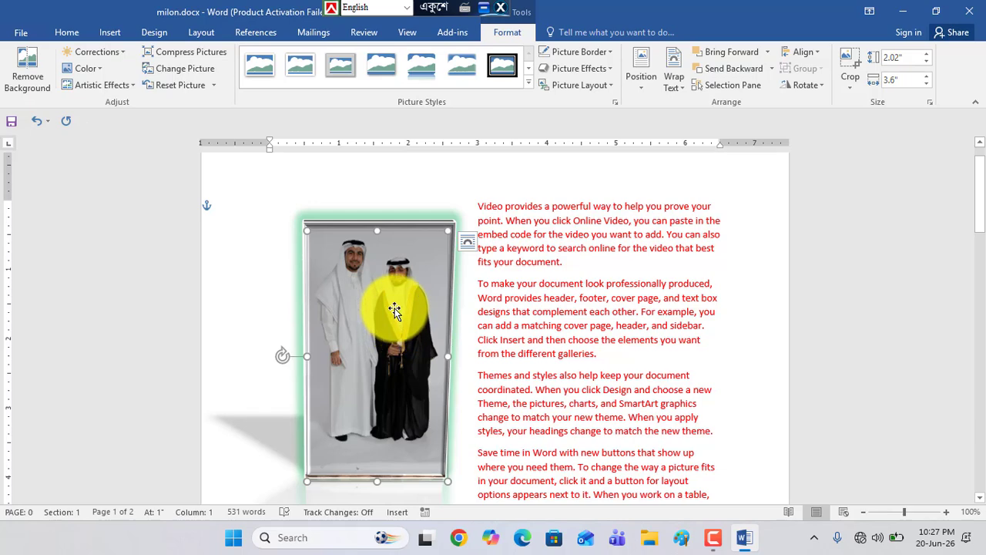
{"action": "left_click", "coordinate": [600, 83]}
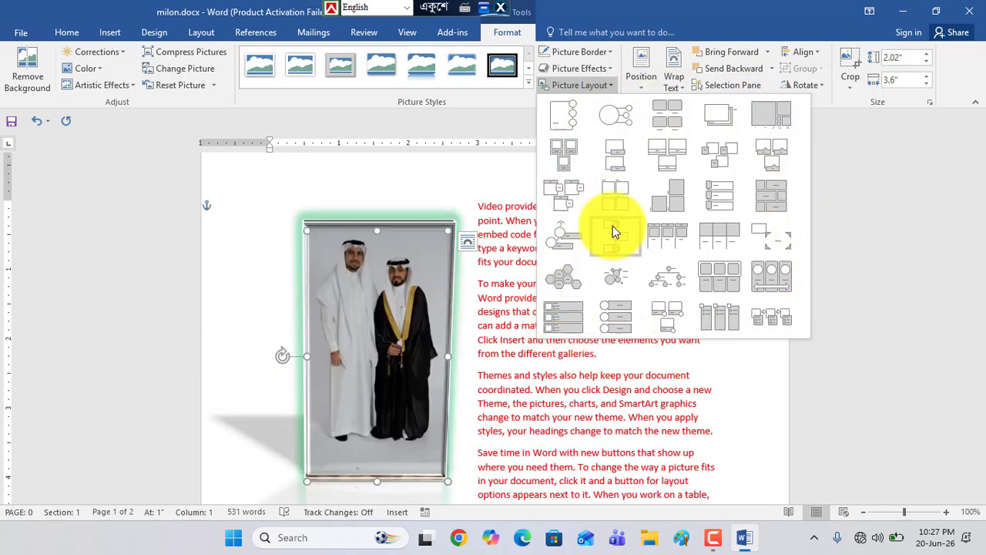
{"action": "left_click", "coordinate": [378, 324]}
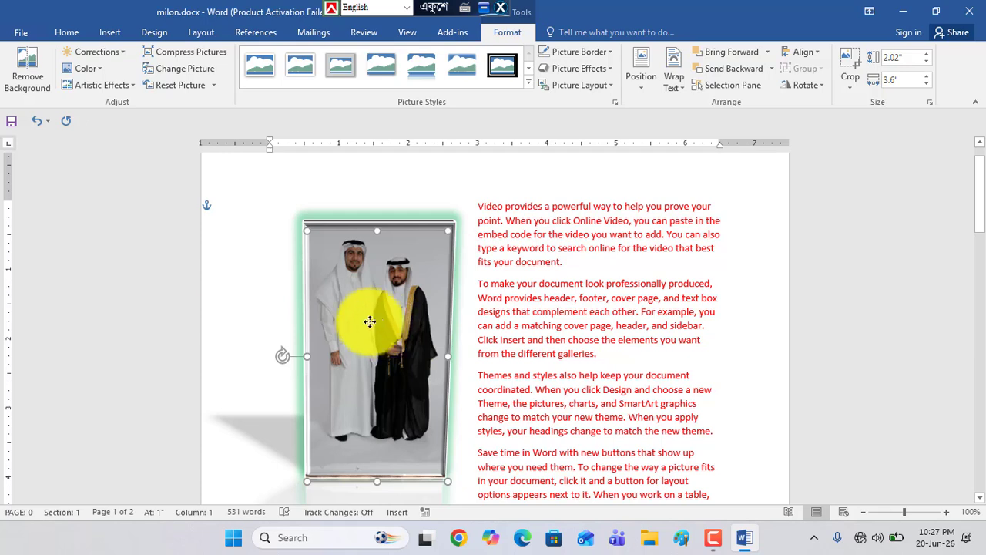
{"action": "left_click", "coordinate": [329, 311]}
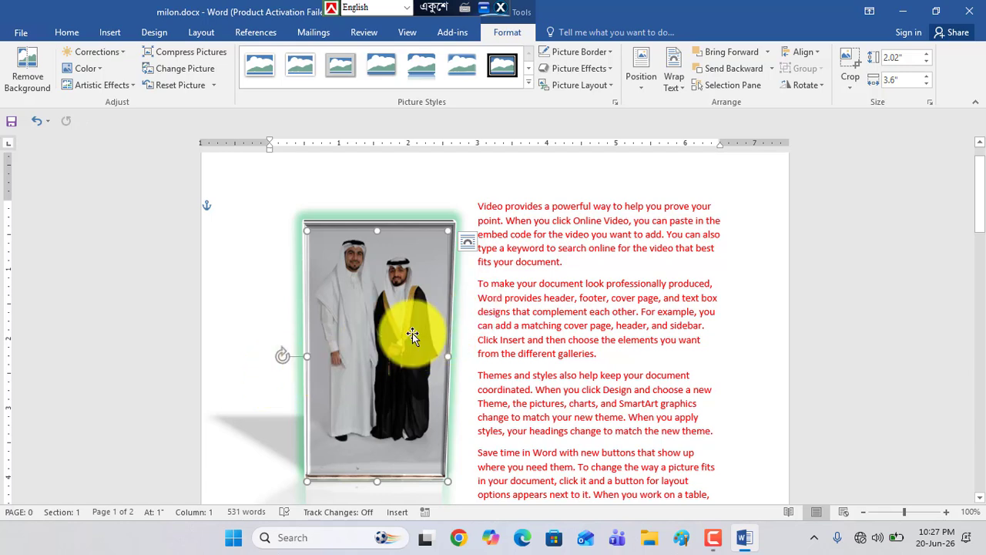
Position the picture of the two men at the top center with text wrapping.
{"action": "left_click", "coordinate": [646, 86]}
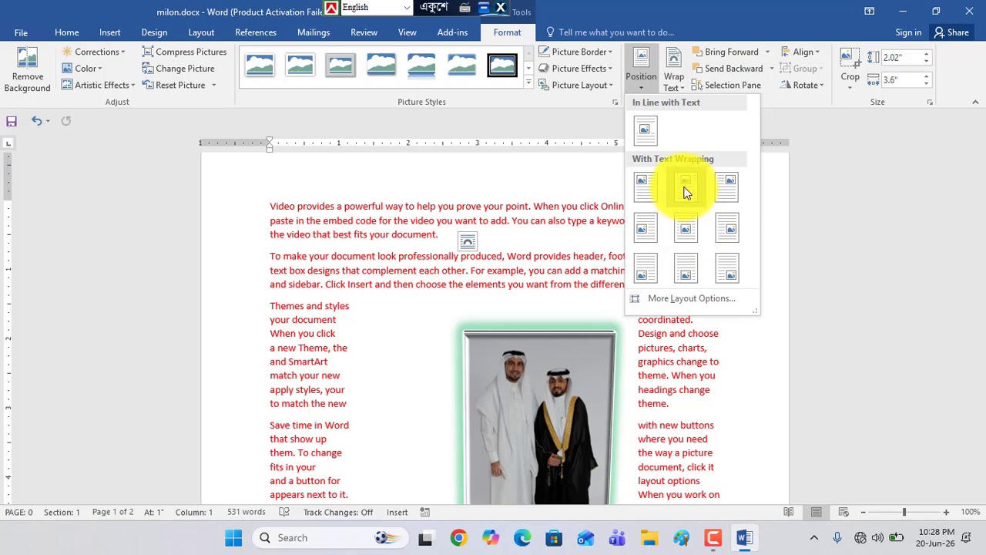
{"action": "left_click", "coordinate": [686, 192]}
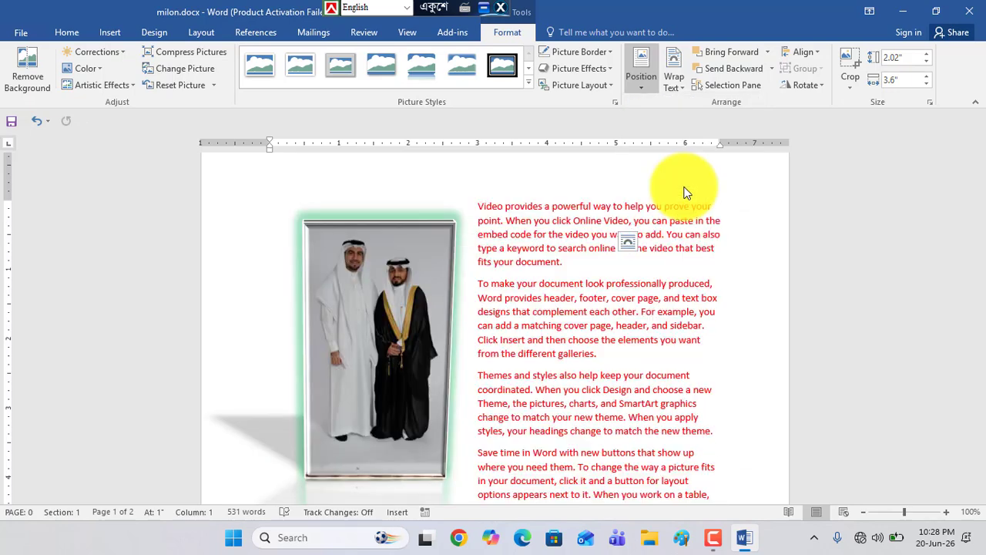
{"action": "left_click", "coordinate": [624, 423]}
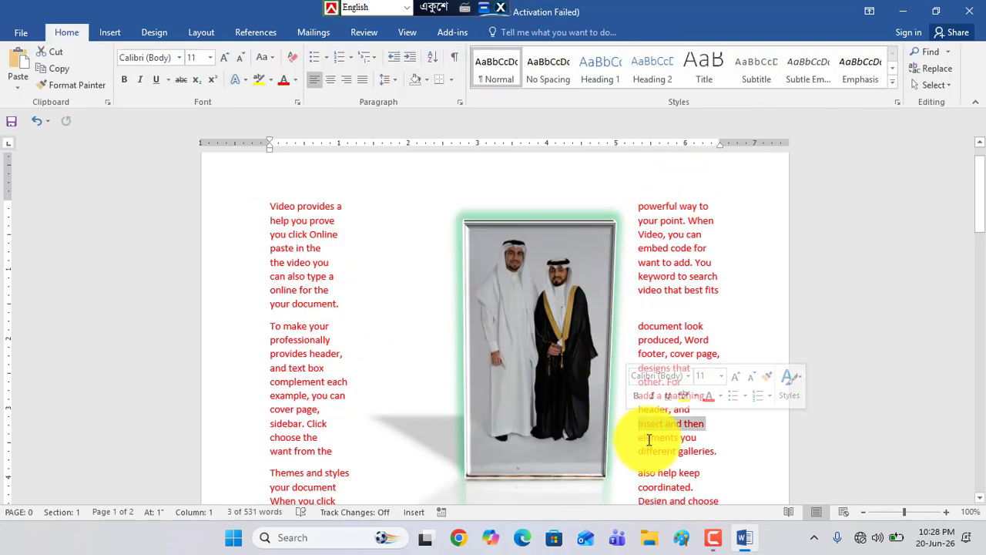
Position the boot picture on the second page in the middle center with text wrapping.
{"action": "scroll", "coordinate": [632, 428], "scroll_direction": "down", "scroll_amount": 6}
{"action": "scroll", "coordinate": [627, 432], "scroll_direction": "down", "scroll_amount": 10}
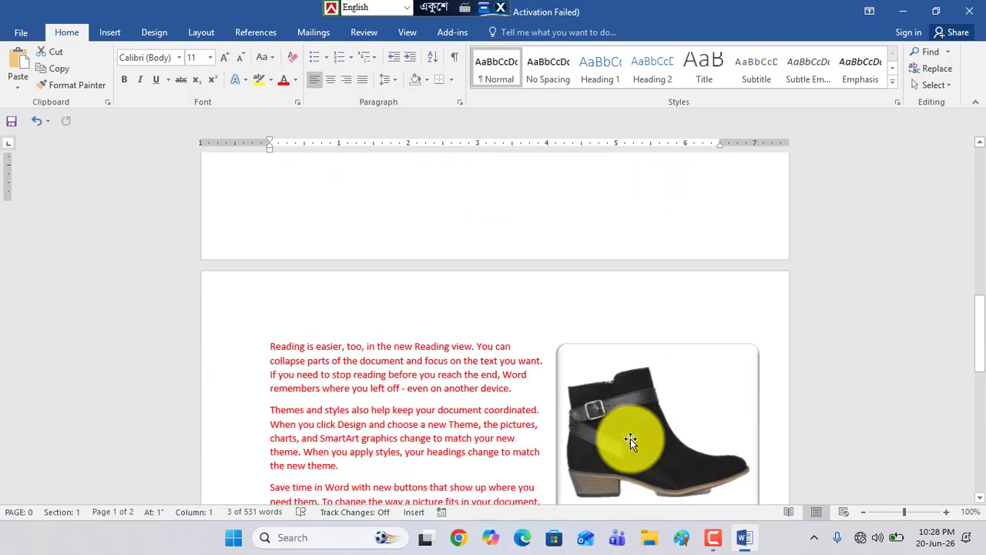
{"action": "left_click", "coordinate": [633, 395]}
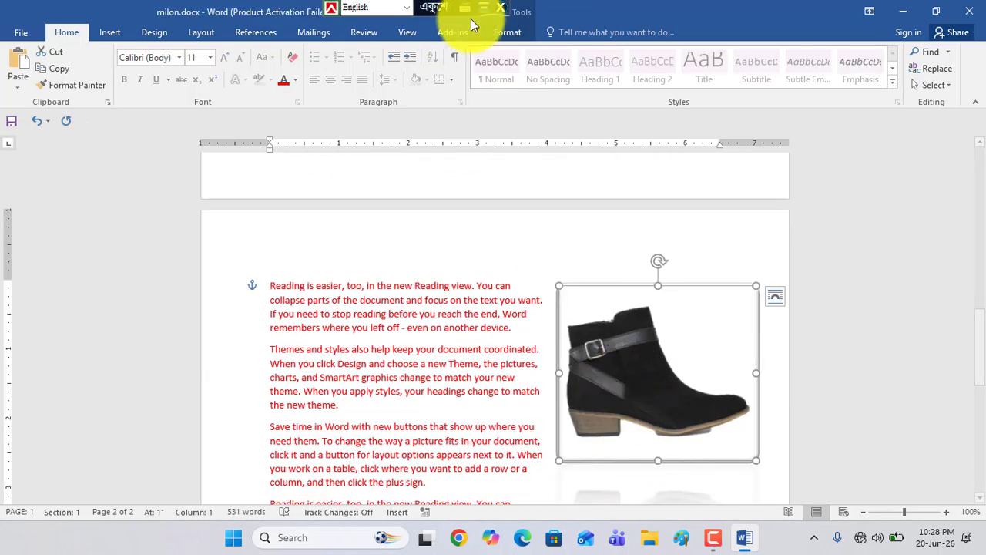
{"action": "left_click", "coordinate": [505, 31]}
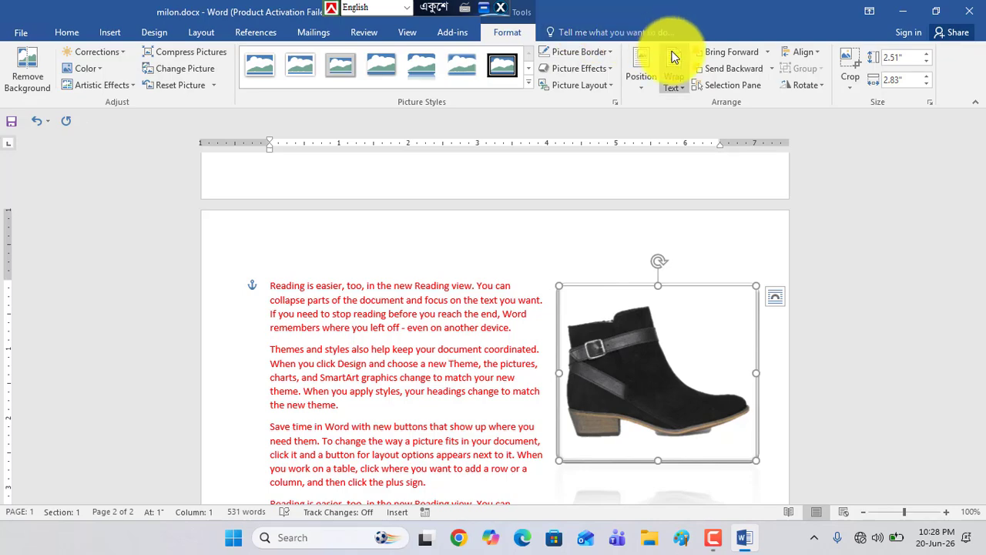
{"action": "left_click", "coordinate": [640, 81]}
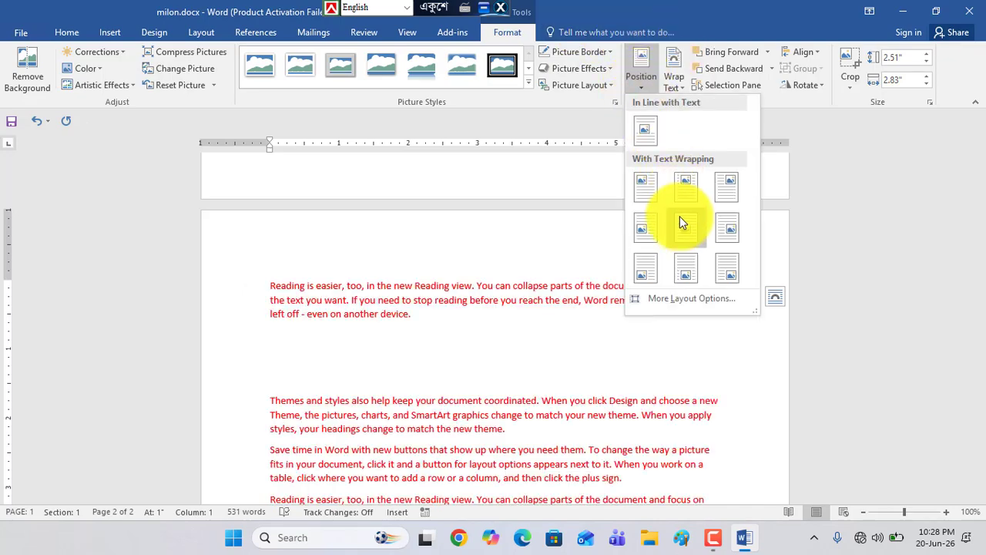
{"action": "left_click", "coordinate": [687, 234]}
Move the boot picture up and left so it overlaps the two men's picture, and shift the men's picture slightly left.
{"action": "scroll", "coordinate": [606, 316], "scroll_direction": "down", "scroll_amount": 3}
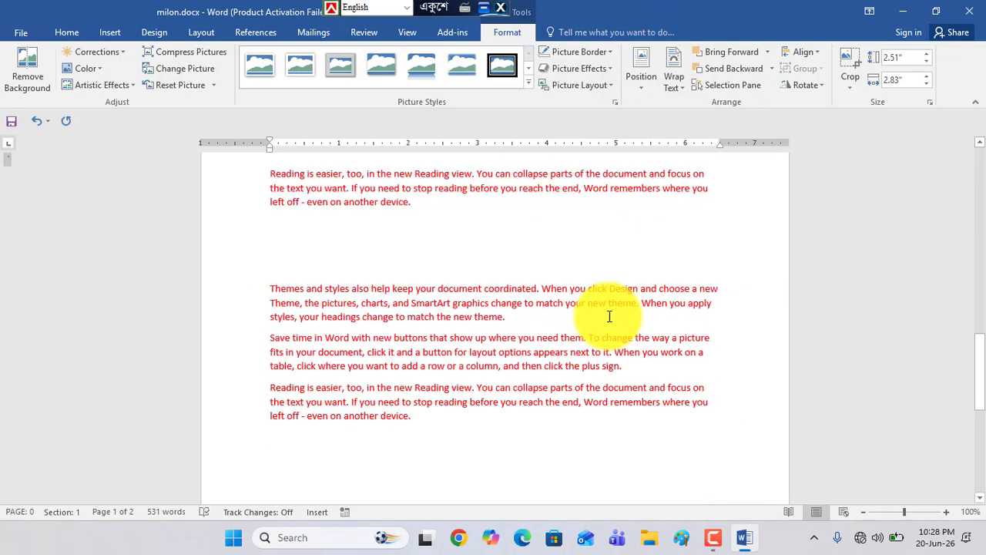
{"action": "scroll", "coordinate": [575, 318], "scroll_direction": "up", "scroll_amount": 5}
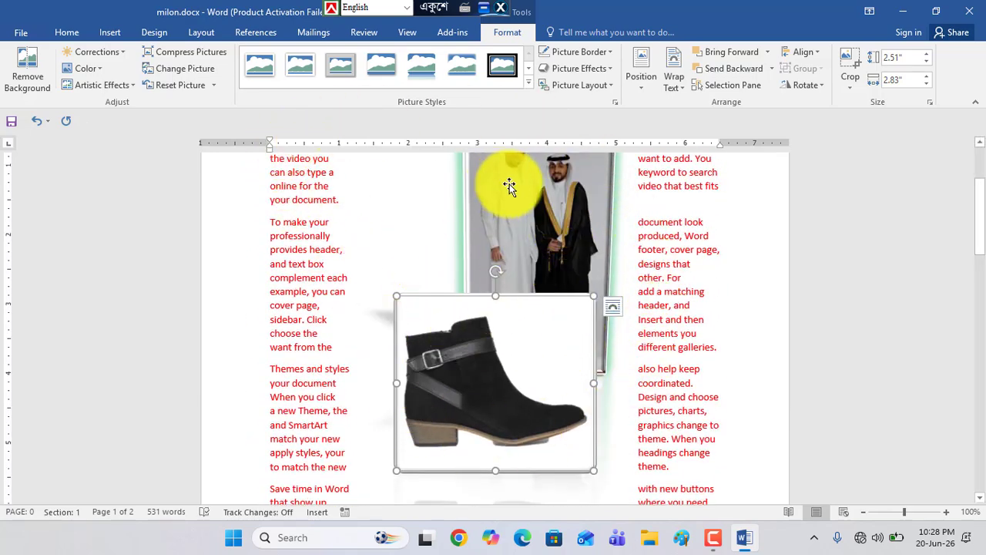
{"action": "scroll", "coordinate": [550, 230], "scroll_direction": "up", "scroll_amount": 1}
{"action": "scroll", "coordinate": [550, 230], "scroll_direction": "up", "scroll_amount": 2}
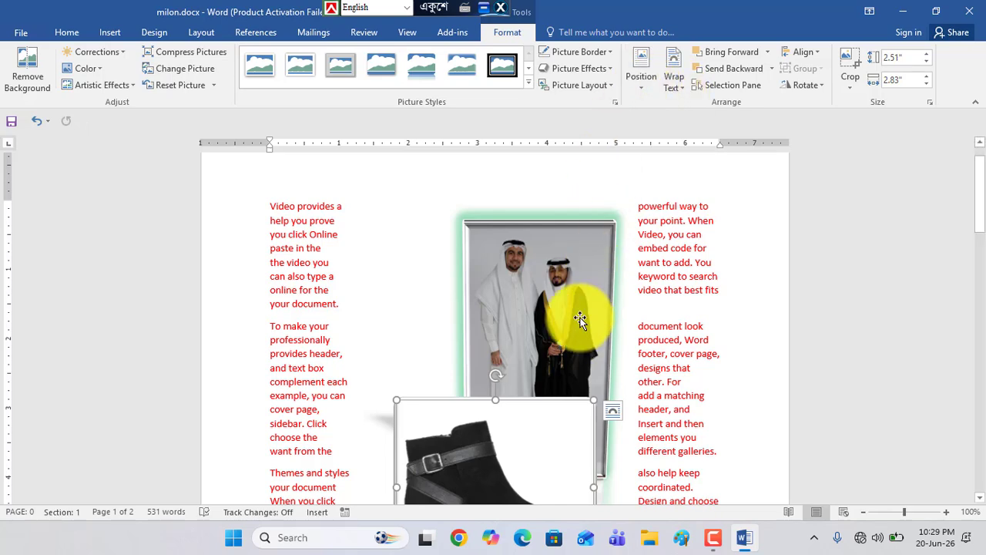
{"action": "scroll", "coordinate": [527, 389], "scroll_direction": "down", "scroll_amount": 1}
{"action": "left_click_drag", "start_coordinate": [527, 390], "coordinate": [409, 297]}
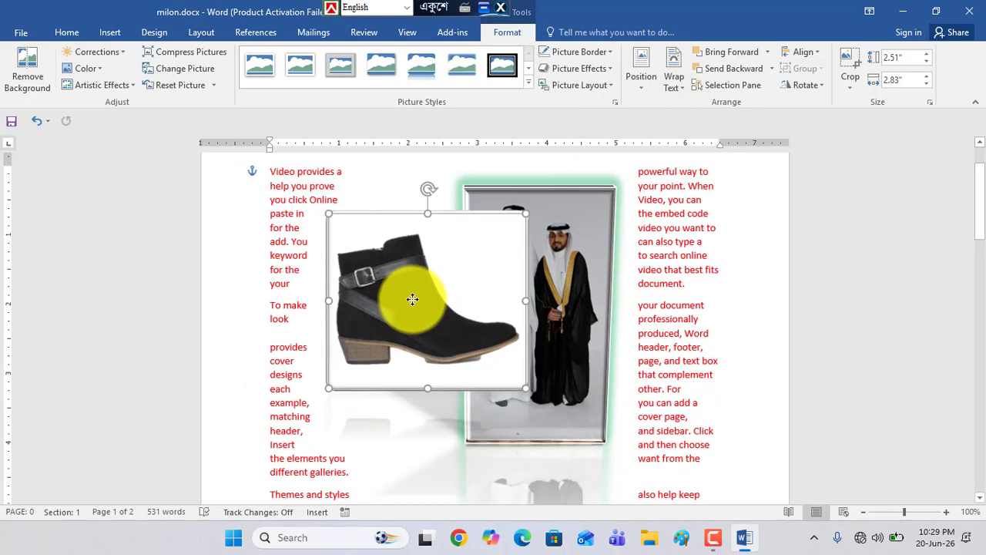
{"action": "left_click", "coordinate": [564, 270]}
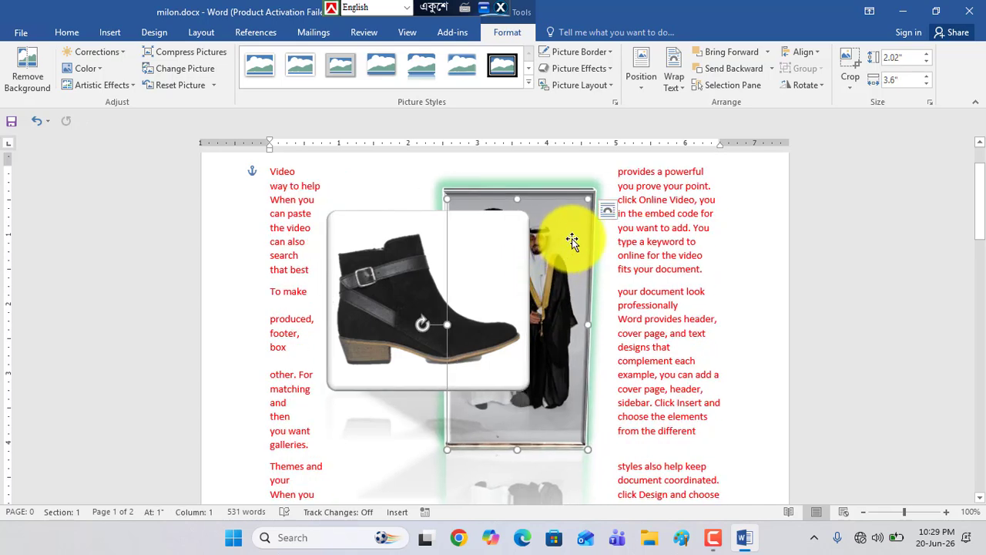
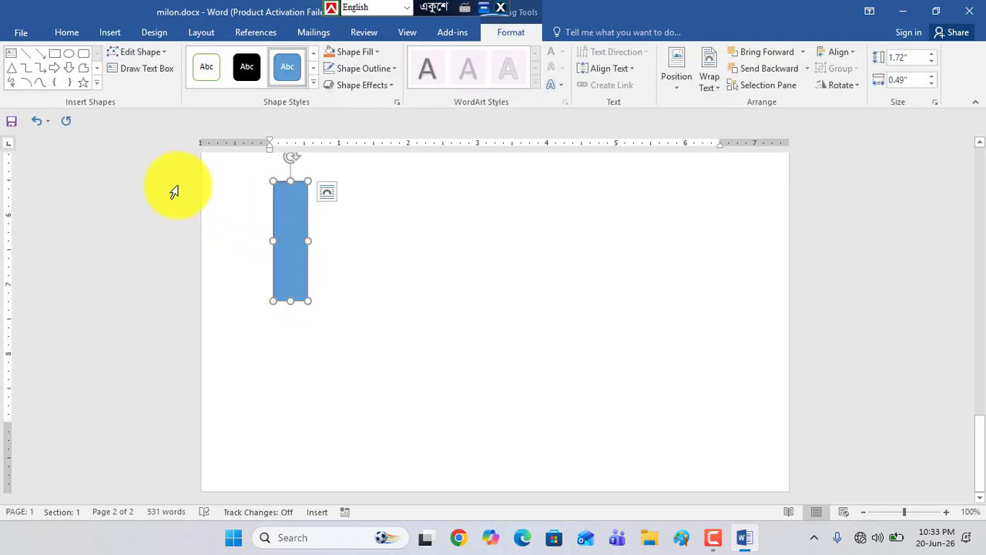
Draw three more vertical rectangles beside the existing one, about 3.31" by 0.38", 2.49" by 0.35" and 1.84" by 0.2".
{"action": "left_click", "coordinate": [56, 53]}
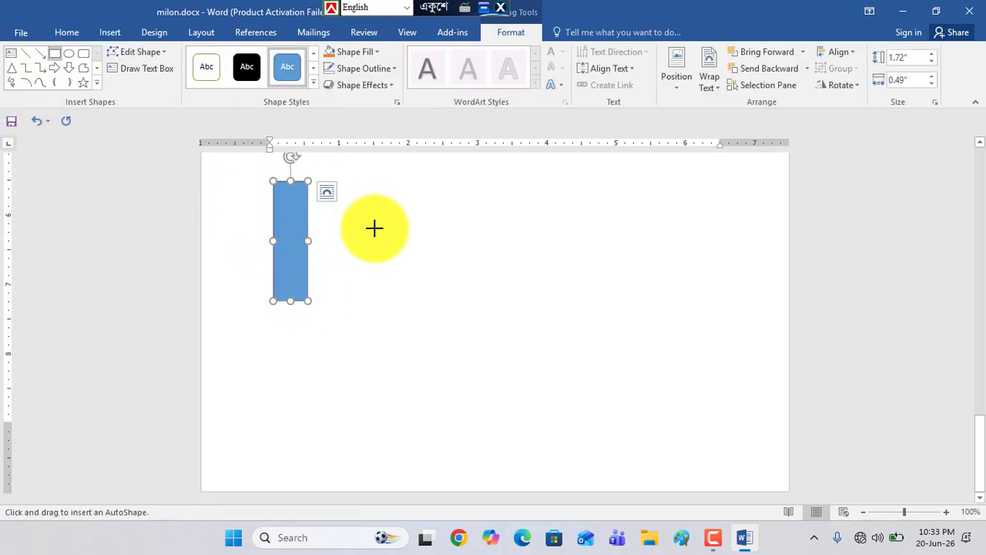
{"action": "left_click_drag", "start_coordinate": [332, 209], "coordinate": [357, 439]}
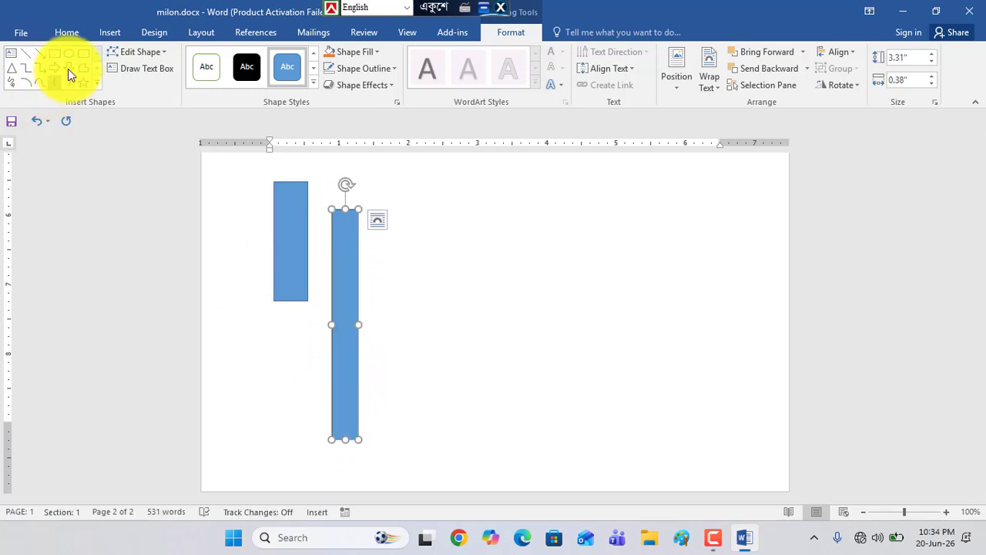
{"action": "left_click", "coordinate": [55, 54]}
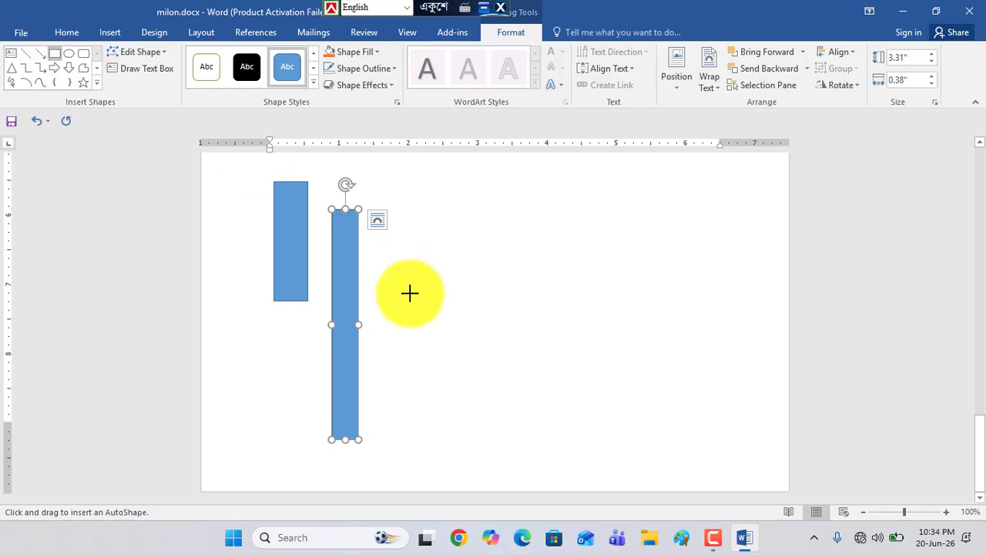
{"action": "left_click_drag", "start_coordinate": [377, 258], "coordinate": [403, 429]}
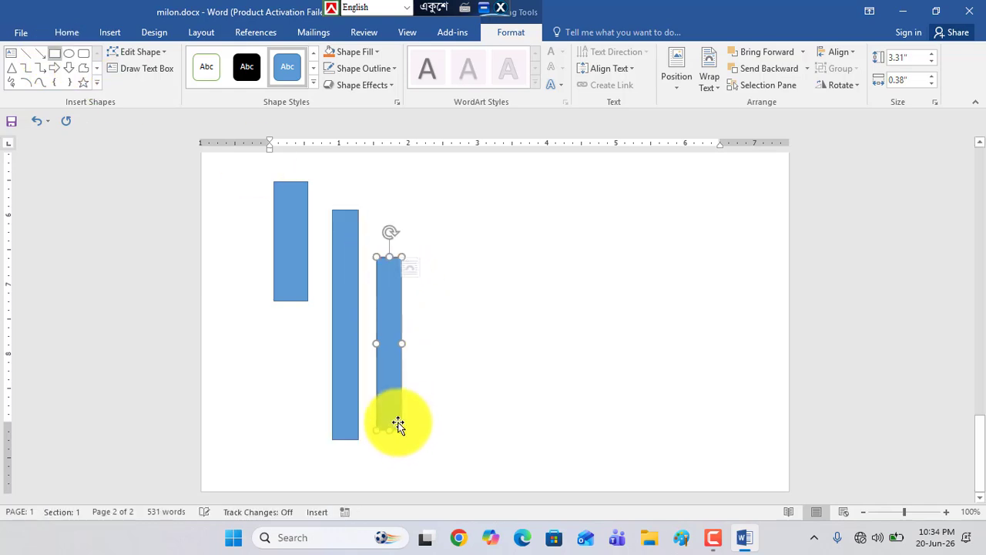
{"action": "left_click", "coordinate": [60, 52]}
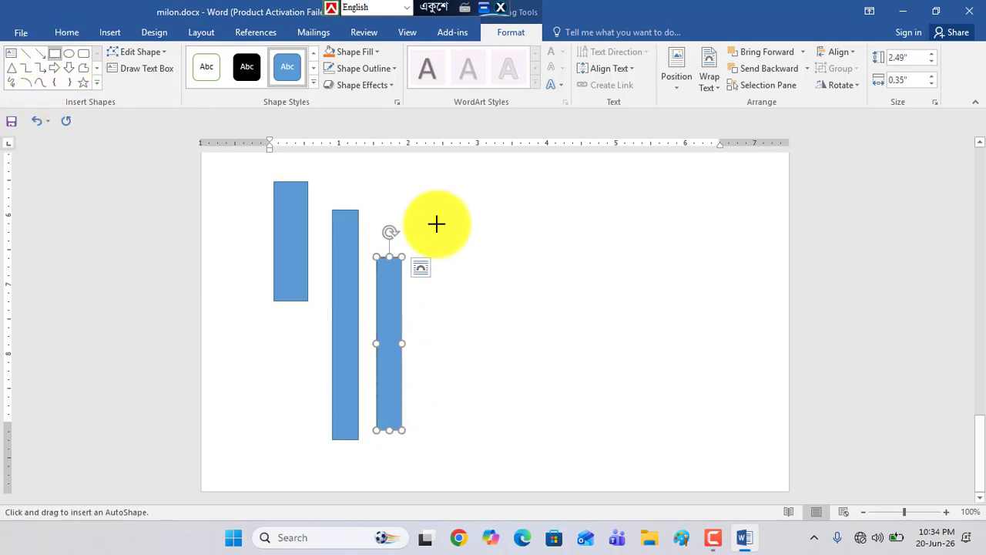
{"action": "left_click_drag", "start_coordinate": [434, 217], "coordinate": [448, 345]}
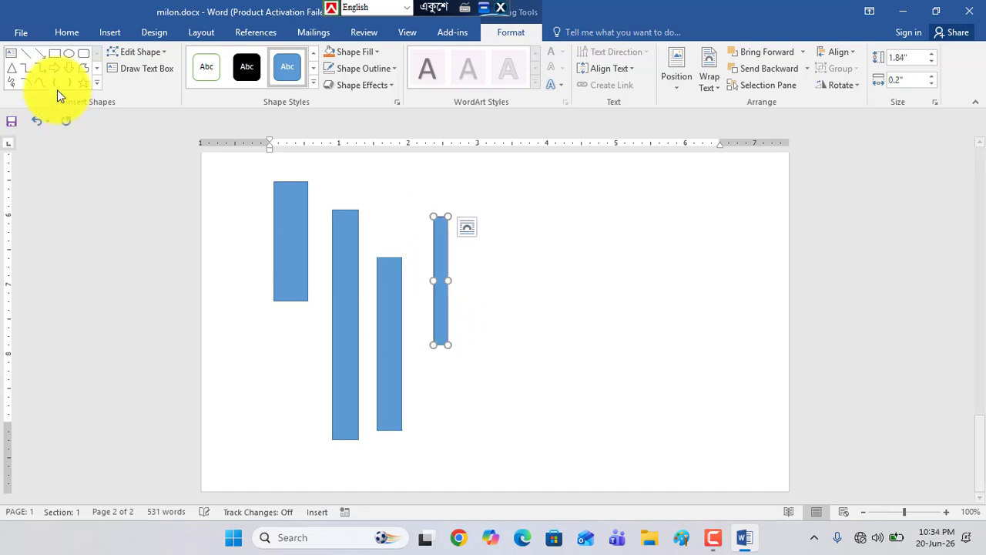
Draw a fifth vertical rectangle beside the narrow fourth one, about 2.25" by 0.34".
{"action": "left_click", "coordinate": [57, 57]}
{"action": "left_click_drag", "start_coordinate": [471, 268], "coordinate": [494, 424]}
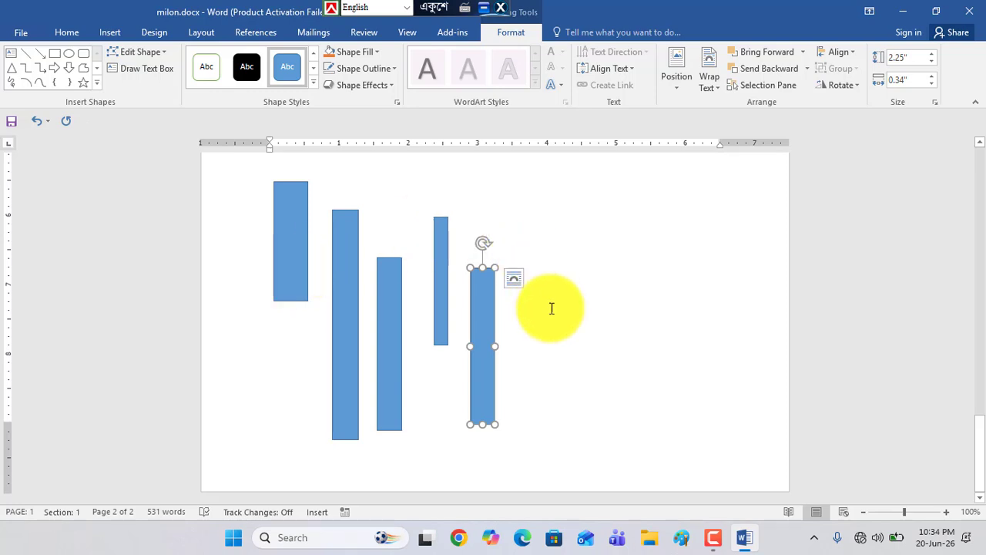
Select all five vertical rectangles and move them together to the right, toward the middle of the page.
{"action": "left_click", "coordinate": [287, 277]}
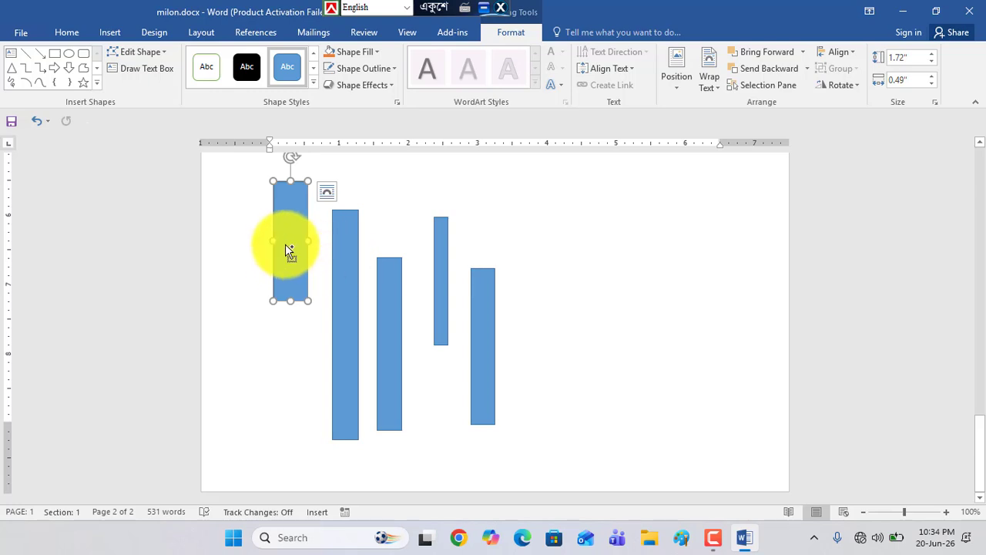
{"action": "left_click", "coordinate": [349, 277], "text": "shift"}
{"action": "left_click", "coordinate": [395, 289], "text": "shift"}
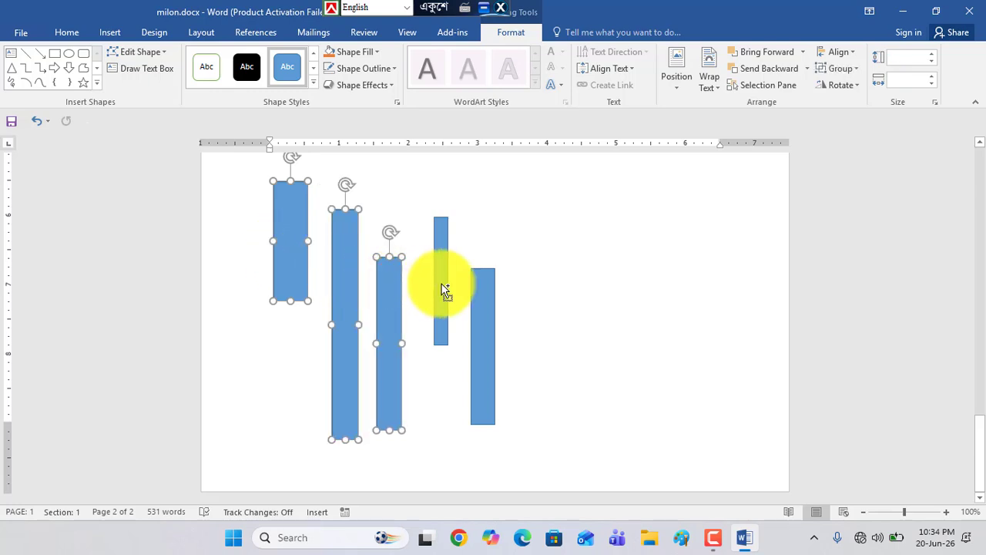
{"action": "left_click", "coordinate": [444, 291], "text": "shift"}
{"action": "left_click", "coordinate": [478, 292], "text": "shift"}
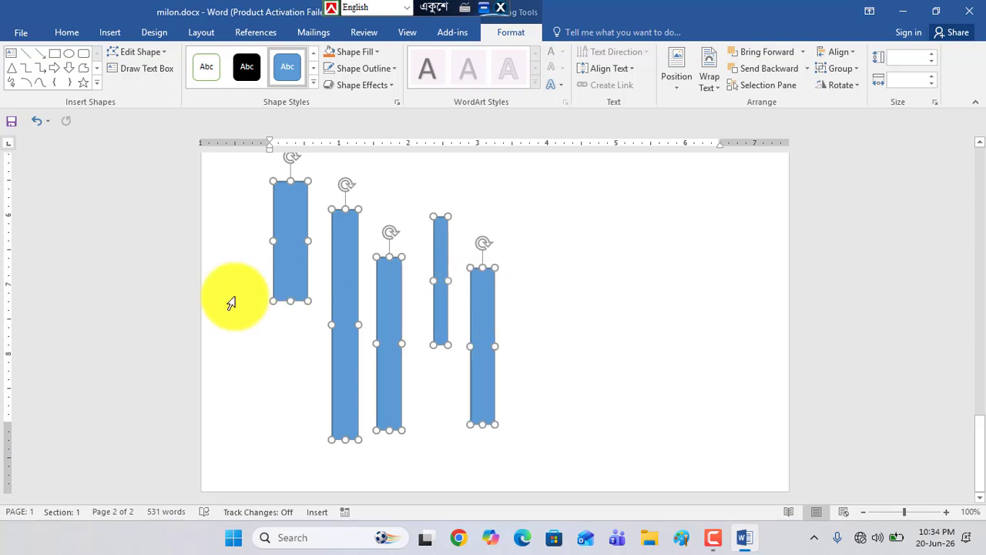
{"action": "left_click_drag", "start_coordinate": [480, 308], "coordinate": [579, 326]}
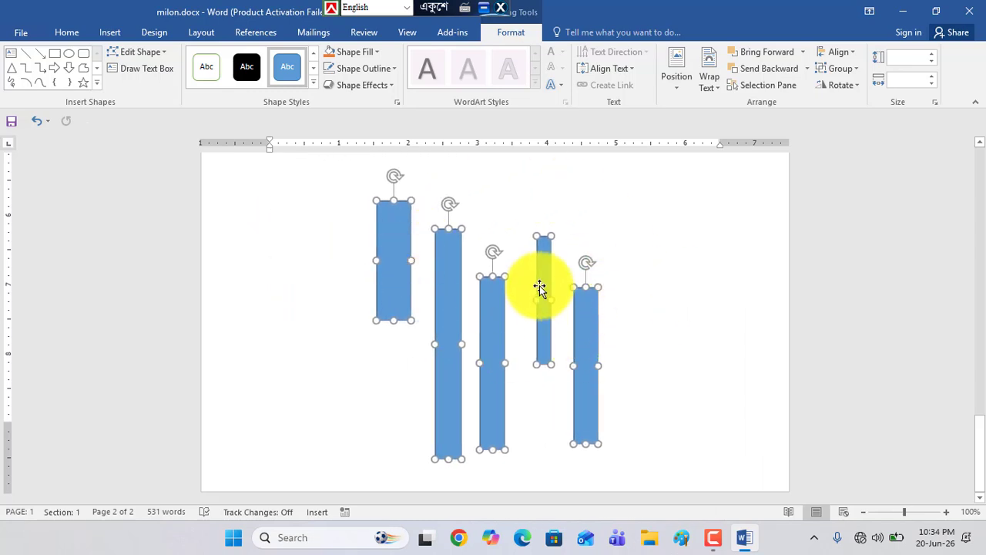
Align the tops of the five vertical rectangles, switch them to Align Bottom, and deselect them.
{"action": "left_click", "coordinate": [832, 56]}
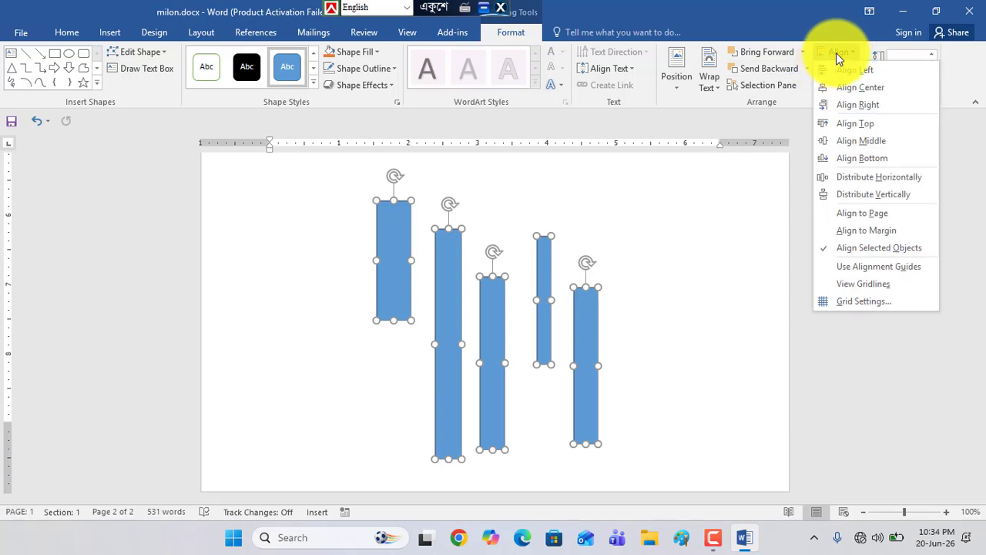
{"action": "left_click", "coordinate": [858, 125]}
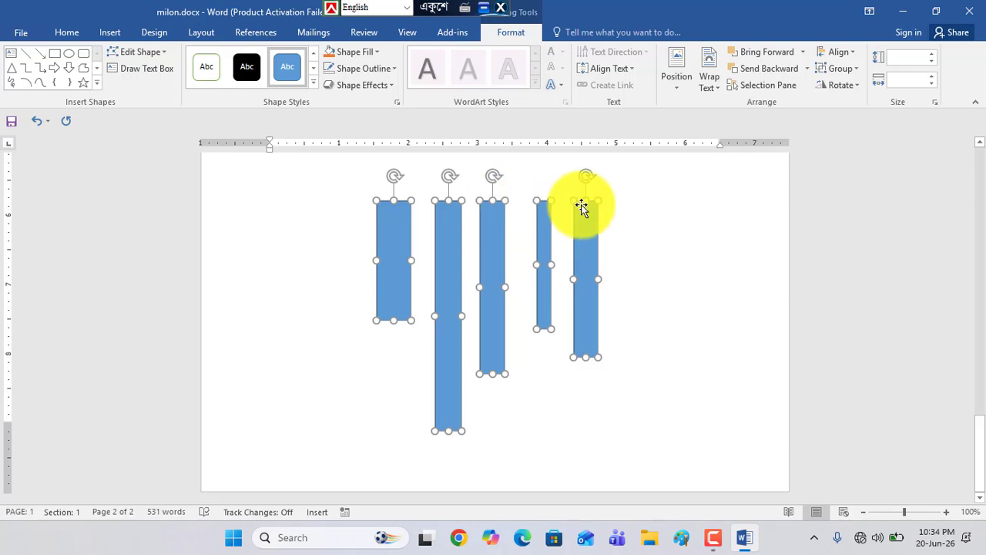
{"action": "left_click", "coordinate": [828, 54]}
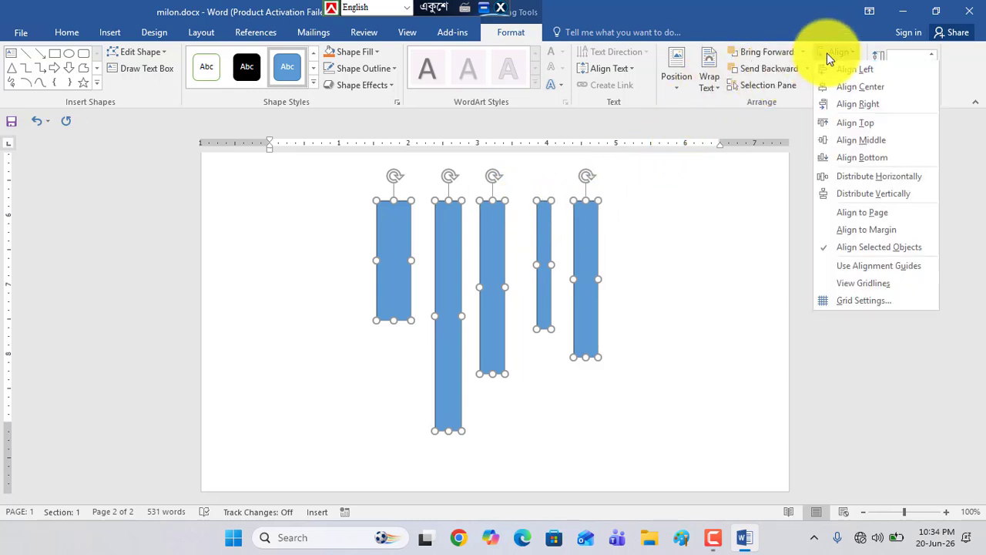
{"action": "left_click", "coordinate": [850, 157]}
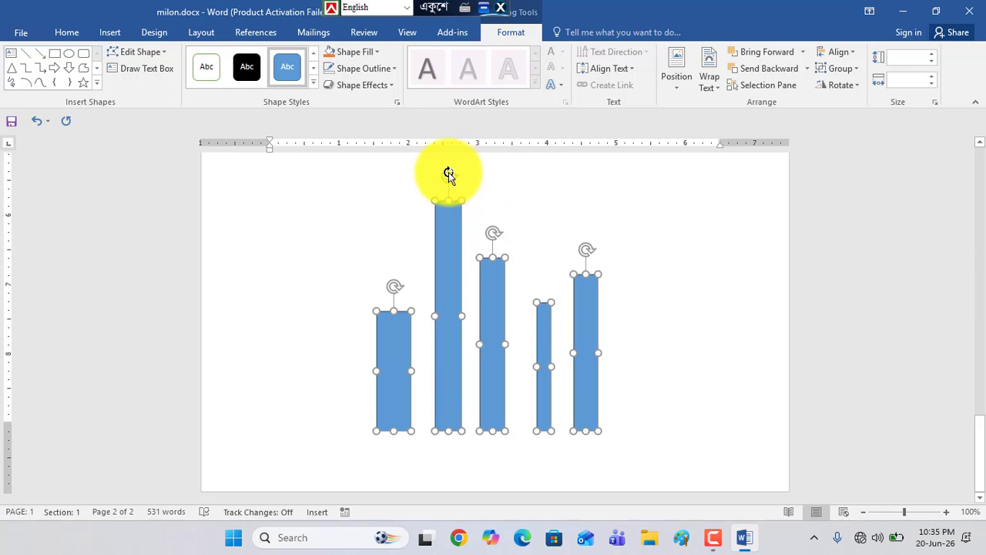
{"action": "left_click_drag", "start_coordinate": [474, 178], "coordinate": [449, 192]}
{"action": "left_click", "coordinate": [654, 310]}
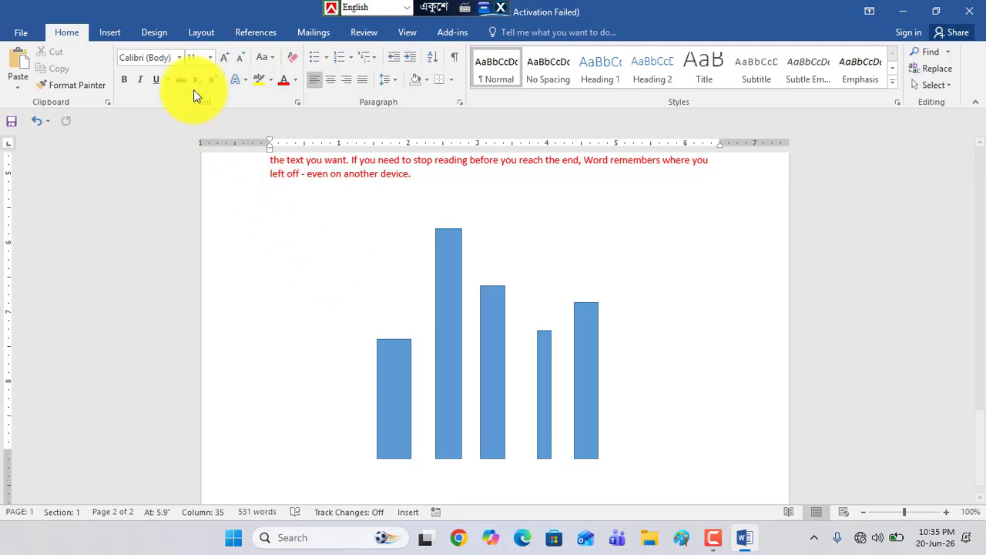
Draw three horizontal rectangles right of the vertical ones, about 0.27" by 1.63", 0.18" by 2.39" and 0.37" by 3".
{"action": "left_click", "coordinate": [110, 34]}
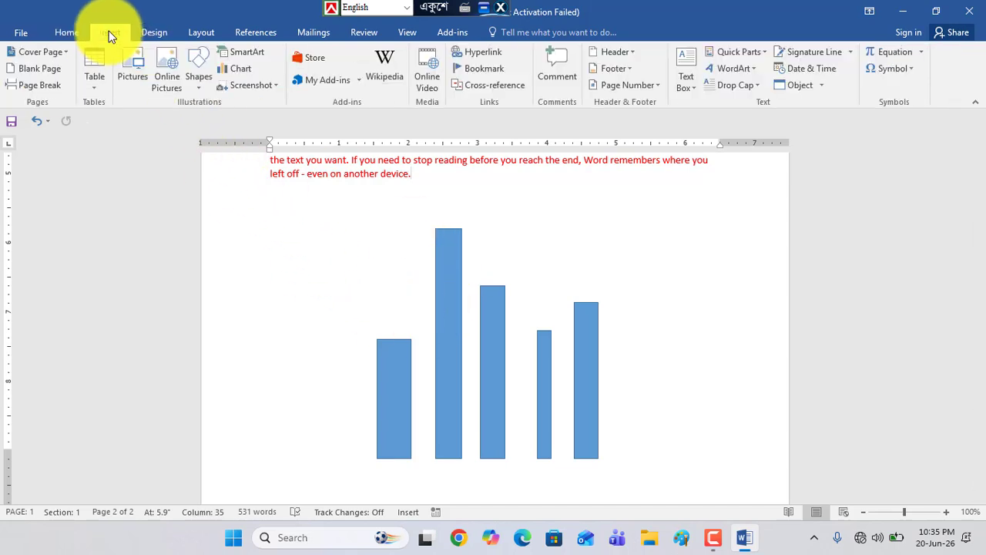
{"action": "left_click", "coordinate": [193, 81]}
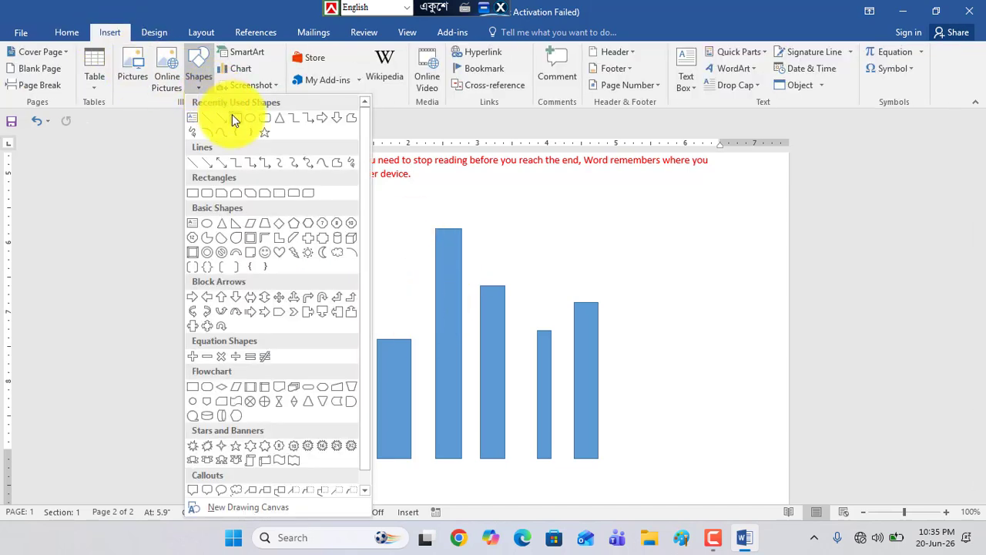
{"action": "left_click", "coordinate": [232, 115]}
{"action": "scroll", "coordinate": [658, 291], "scroll_direction": "down", "scroll_amount": 1}
{"action": "scroll", "coordinate": [652, 292], "scroll_direction": "up", "scroll_amount": 5}
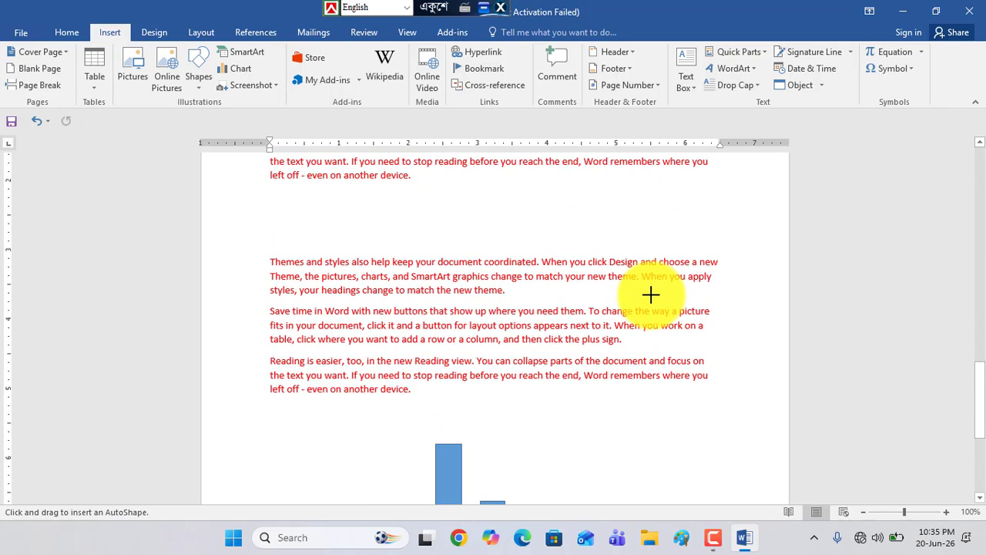
{"action": "scroll", "coordinate": [656, 309], "scroll_direction": "down", "scroll_amount": 5}
{"action": "left_click_drag", "start_coordinate": [598, 179], "coordinate": [710, 197]}
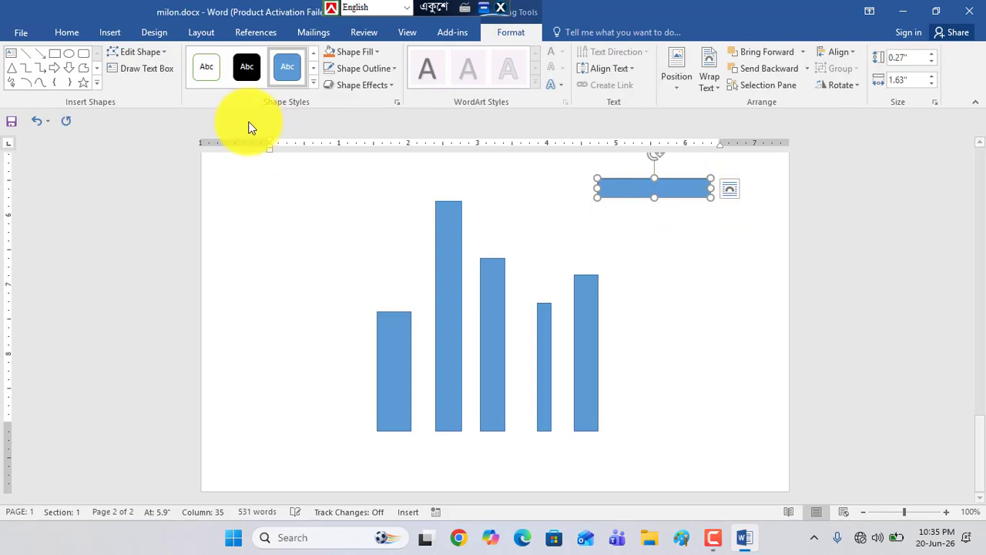
{"action": "left_click", "coordinate": [54, 54]}
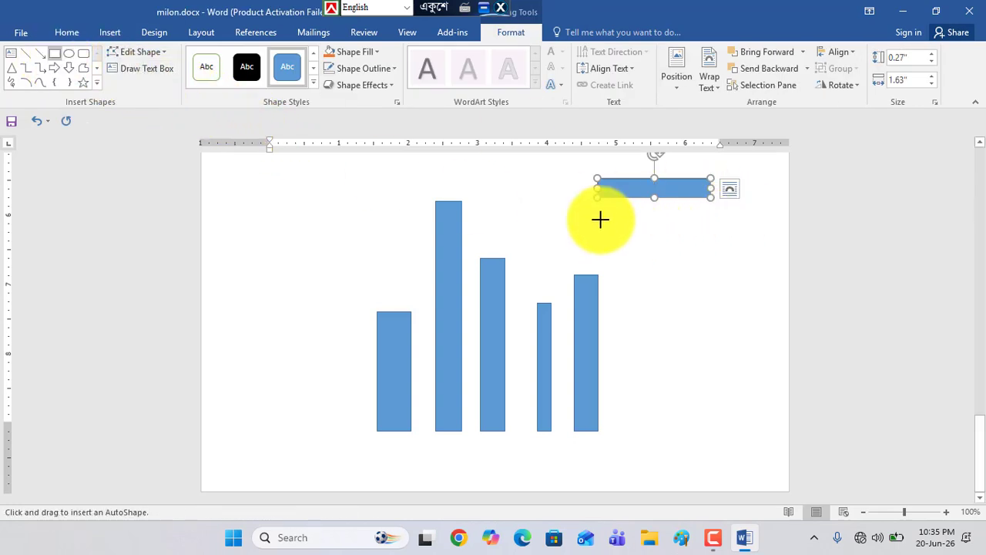
{"action": "left_click_drag", "start_coordinate": [600, 218], "coordinate": [763, 229]}
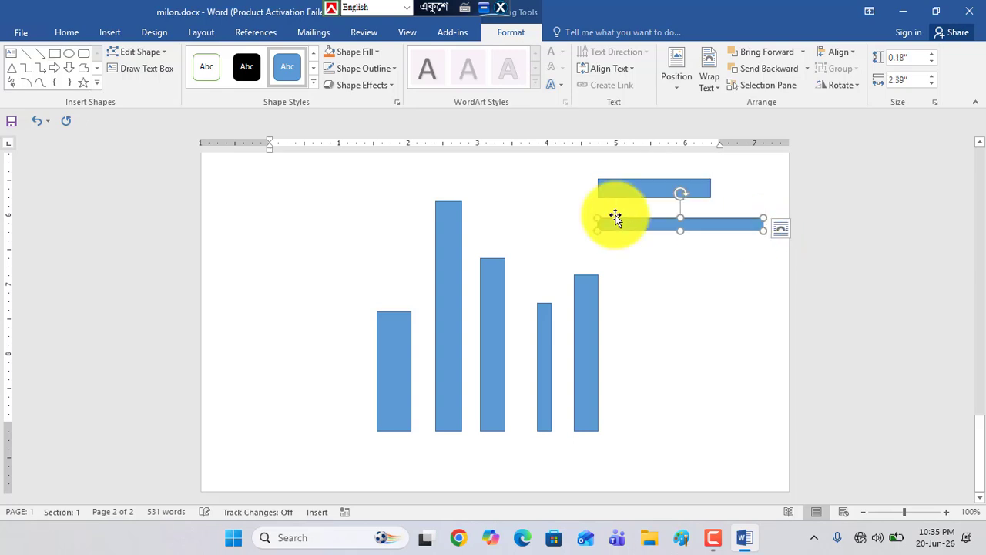
{"action": "left_click", "coordinate": [55, 53]}
{"action": "left_click_drag", "start_coordinate": [628, 258], "coordinate": [836, 283]}
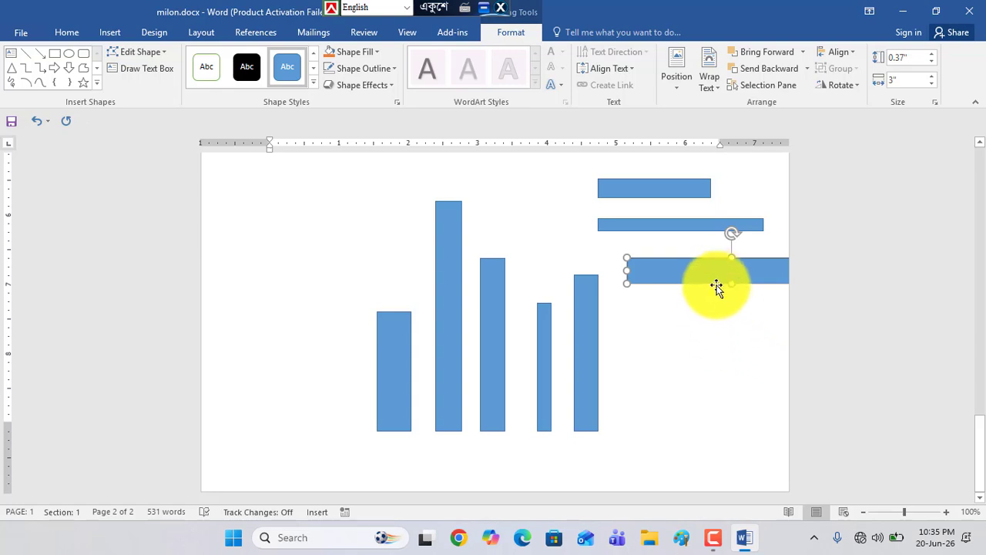
Select the three horizontal rectangles together and align their left edges.
{"action": "left_click", "coordinate": [655, 225], "text": "shift"}
{"action": "left_click", "coordinate": [652, 190], "text": "shift"}
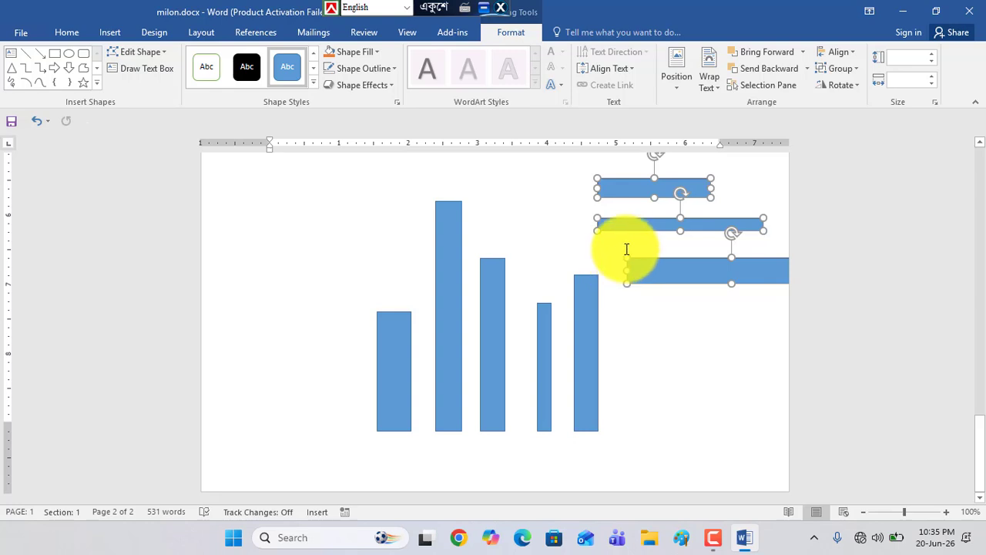
{"action": "left_click", "coordinate": [848, 52]}
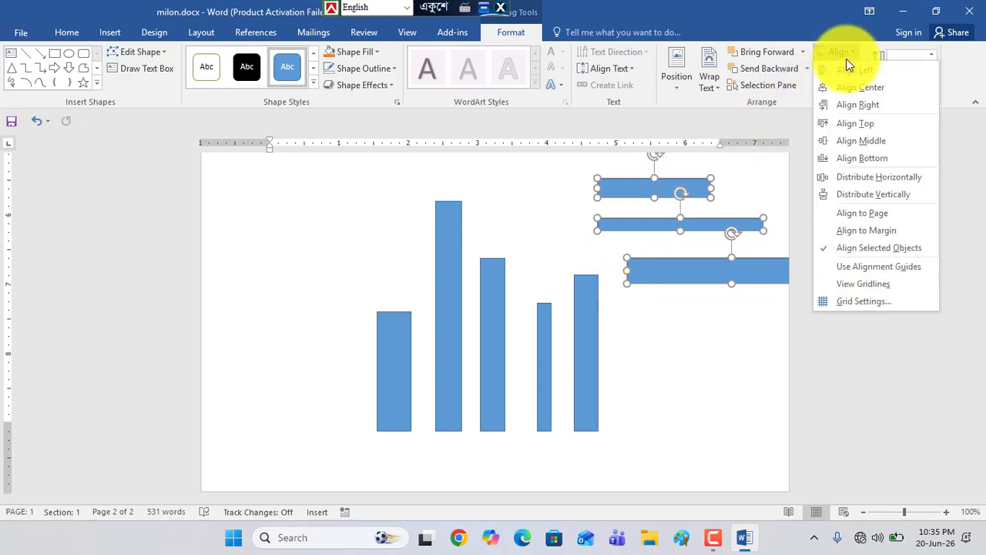
{"action": "left_click", "coordinate": [850, 71]}
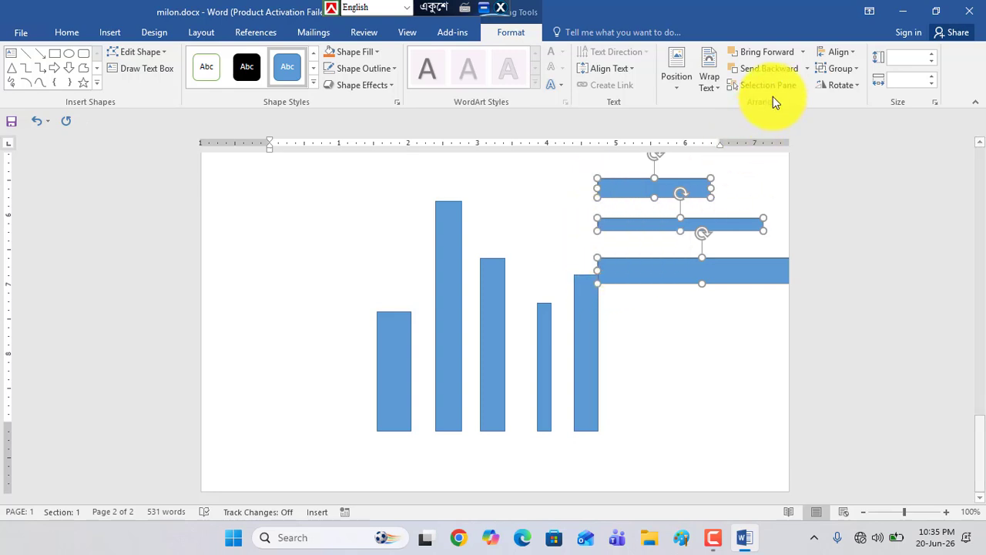
Align the three horizontal rectangles by their right edges and move them left so they lie fully on the page.
{"action": "left_click", "coordinate": [837, 54]}
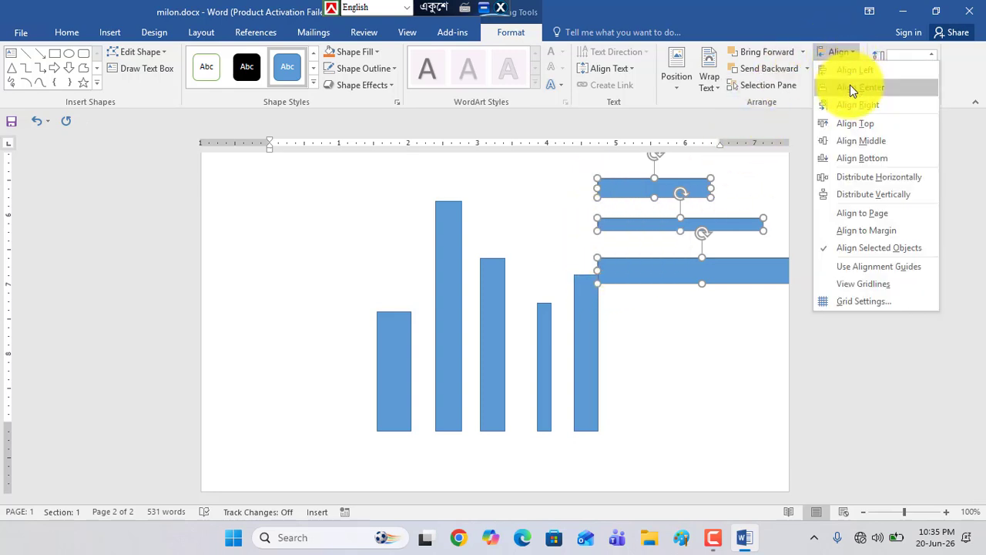
{"action": "left_click", "coordinate": [853, 103]}
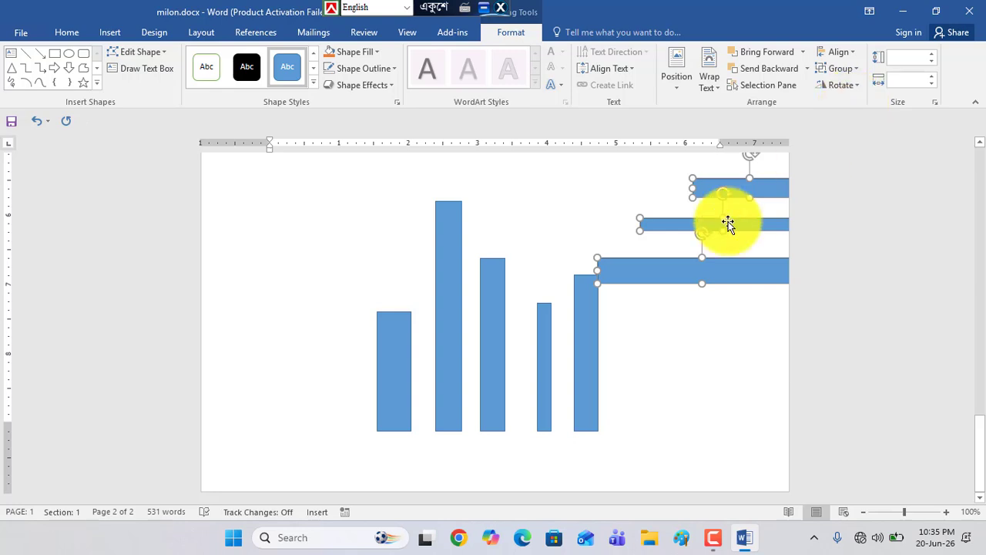
{"action": "left_click_drag", "start_coordinate": [702, 233], "coordinate": [651, 190]}
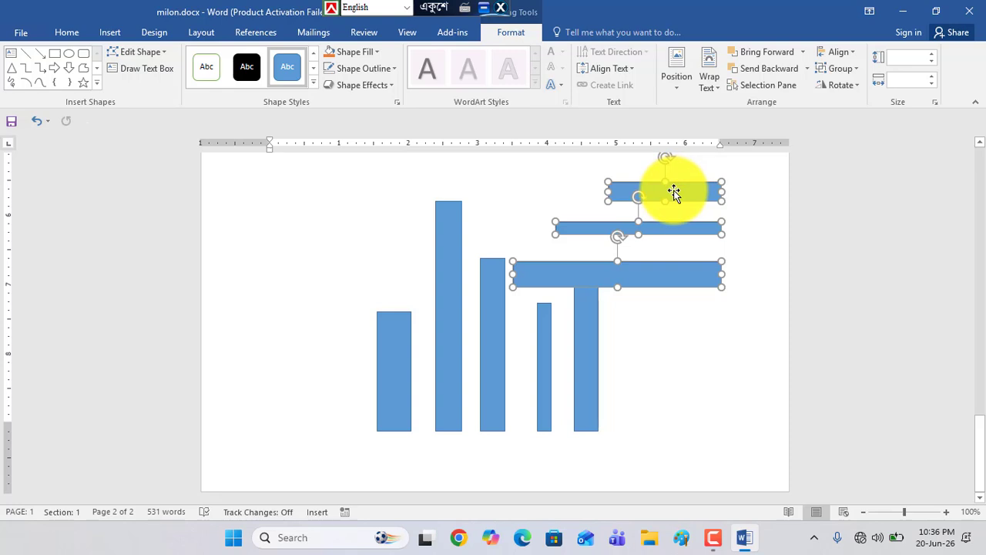
{"action": "left_click_drag", "start_coordinate": [673, 193], "coordinate": [716, 175]}
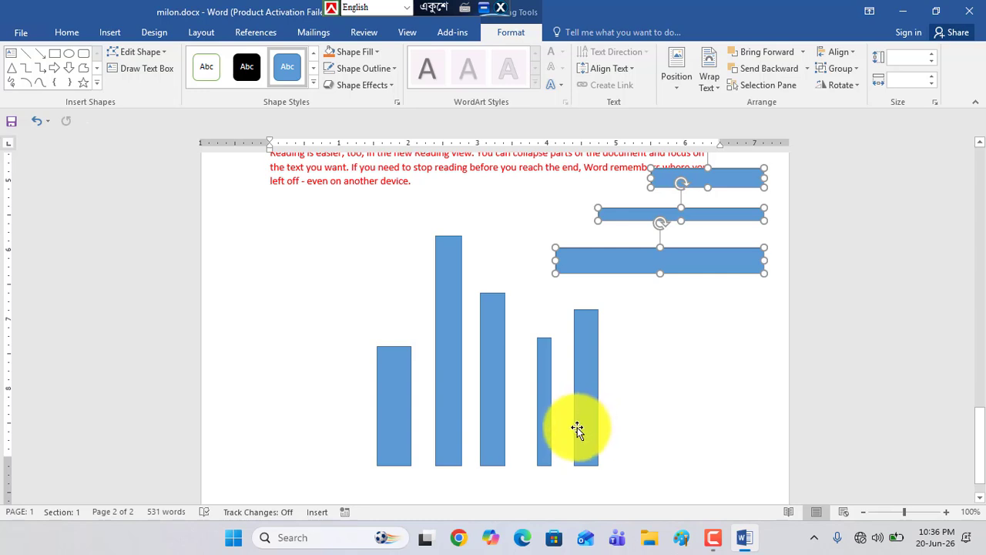
Add the five vertical rectangles to the selection of the three horizontal ones.
{"action": "left_click", "coordinate": [449, 446], "text": "shift"}
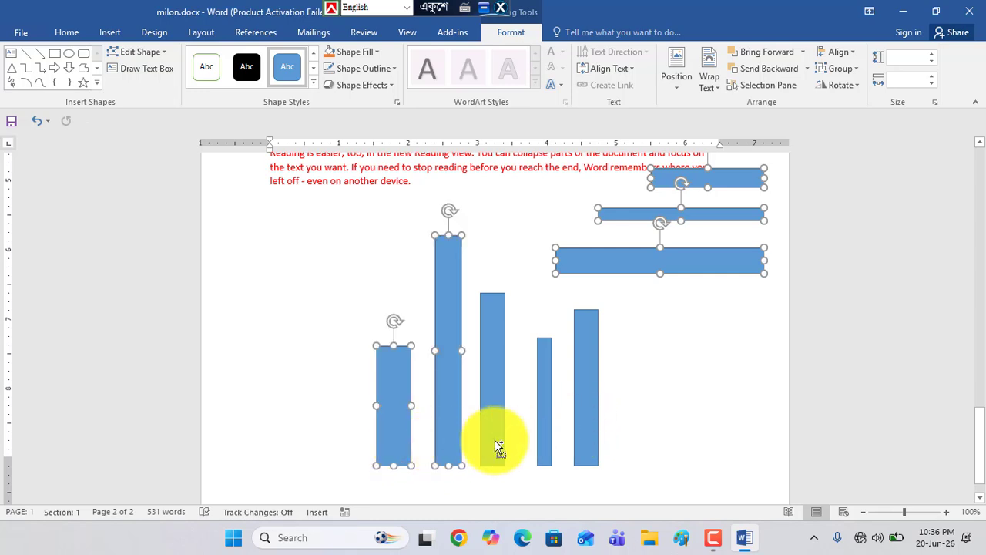
{"action": "left_click", "coordinate": [494, 442], "text": "shift"}
{"action": "left_click", "coordinate": [546, 446], "text": "shift"}
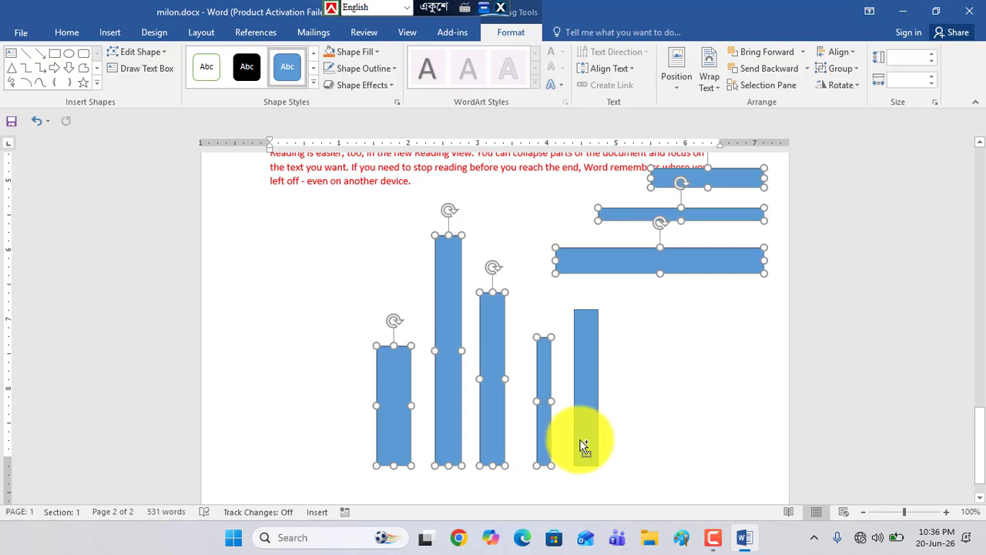
Try Distribute Horizontally and Distribute Vertically on the eight selected rectangles, undoing each distribution.
{"action": "left_click", "coordinate": [847, 54]}
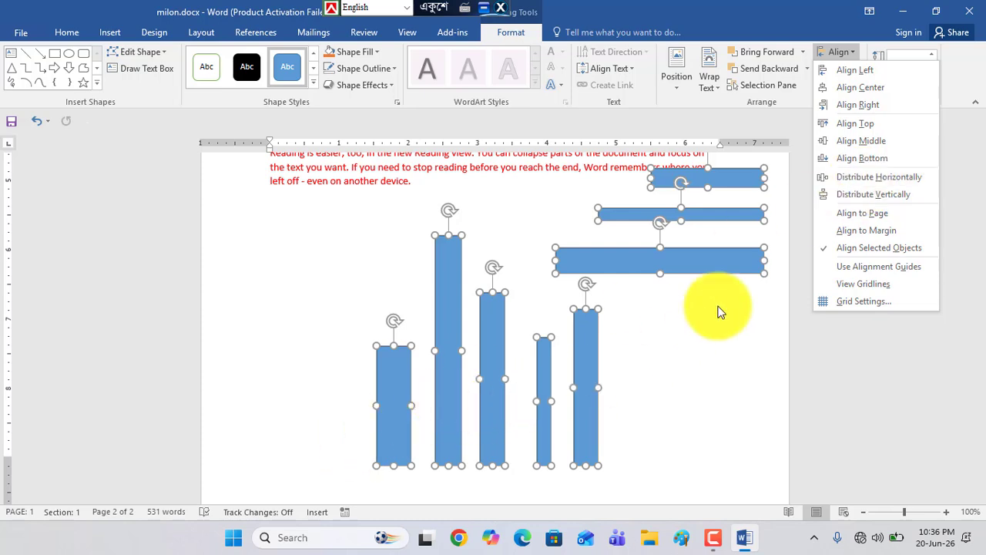
{"action": "left_click", "coordinate": [860, 185]}
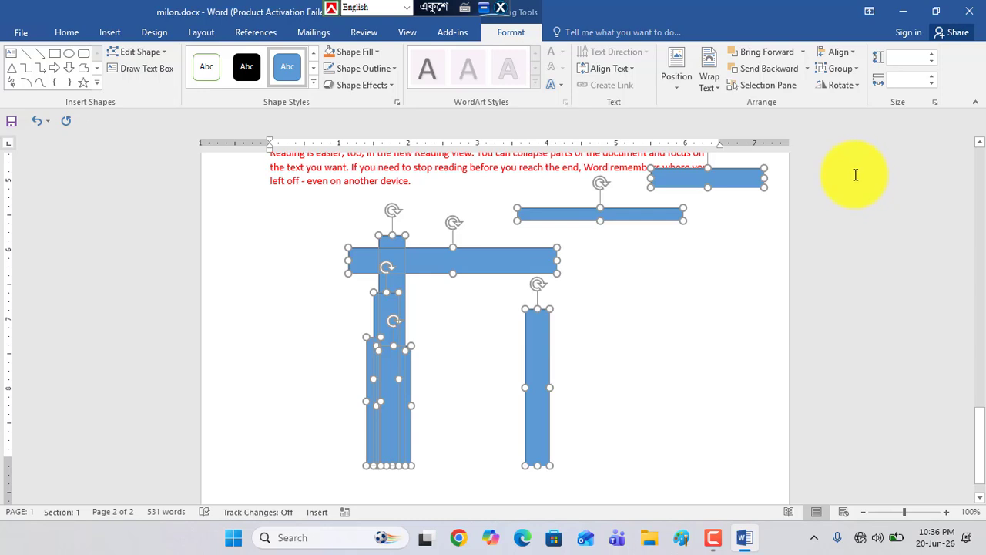
{"action": "key", "text": "ctrl+z"}
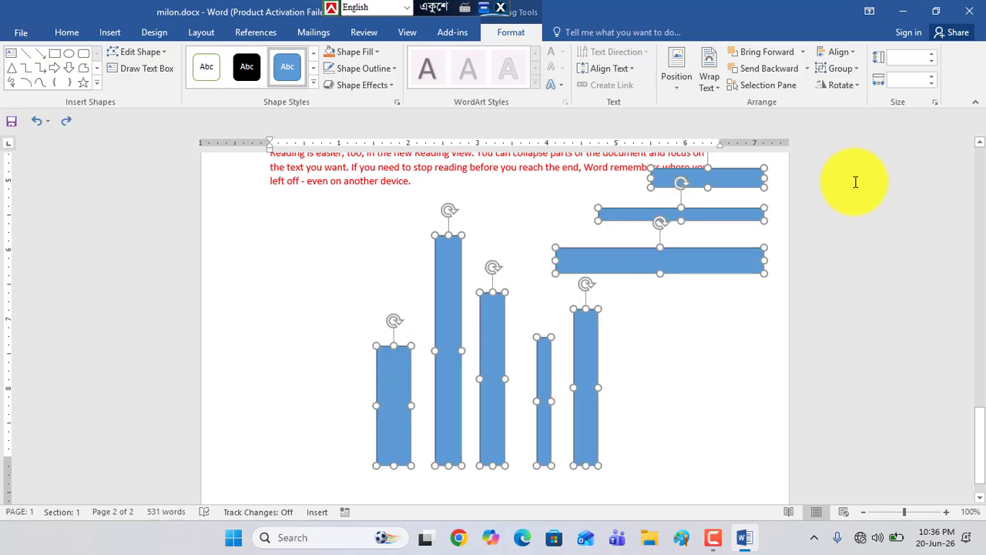
{"action": "left_click", "coordinate": [853, 58]}
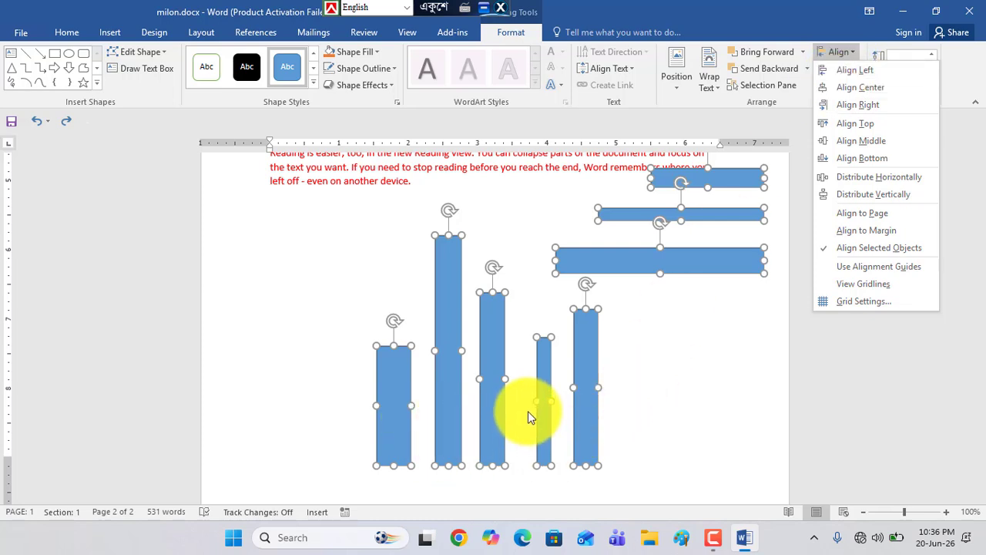
{"action": "left_click", "coordinate": [860, 202]}
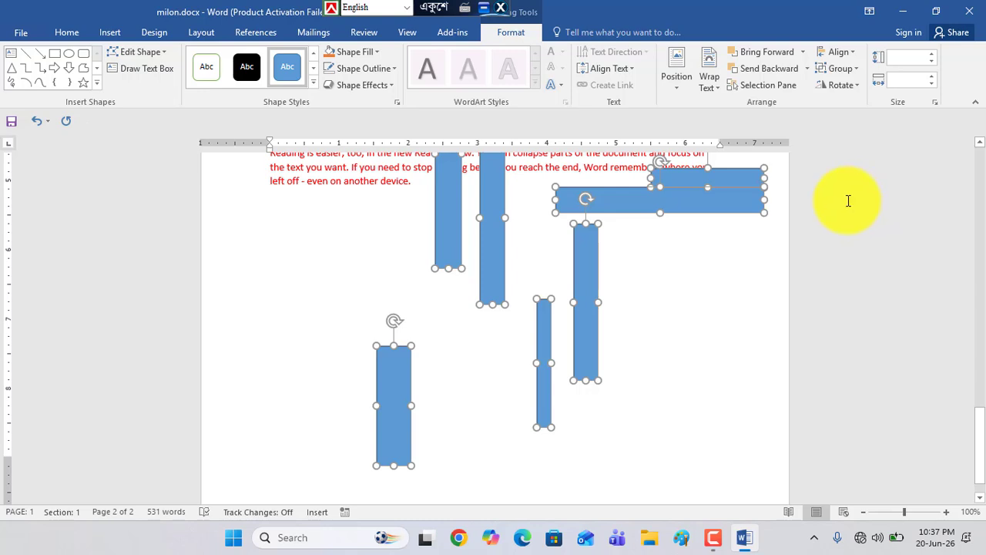
{"action": "key", "text": "ctrl+z"}
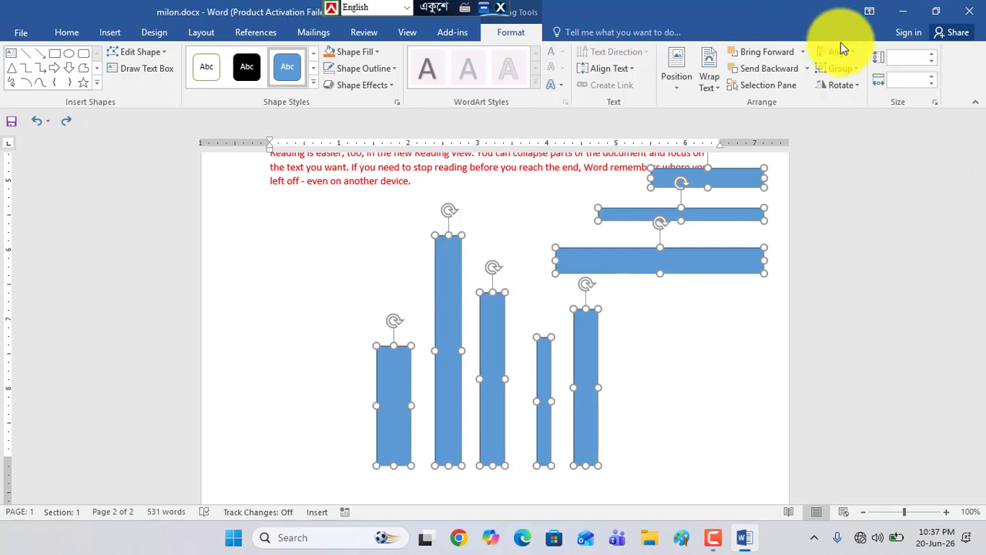
Distribute the eight rectangles horizontally, move the whole set toward the left edge of the page, and deselect it.
{"action": "left_click", "coordinate": [836, 52]}
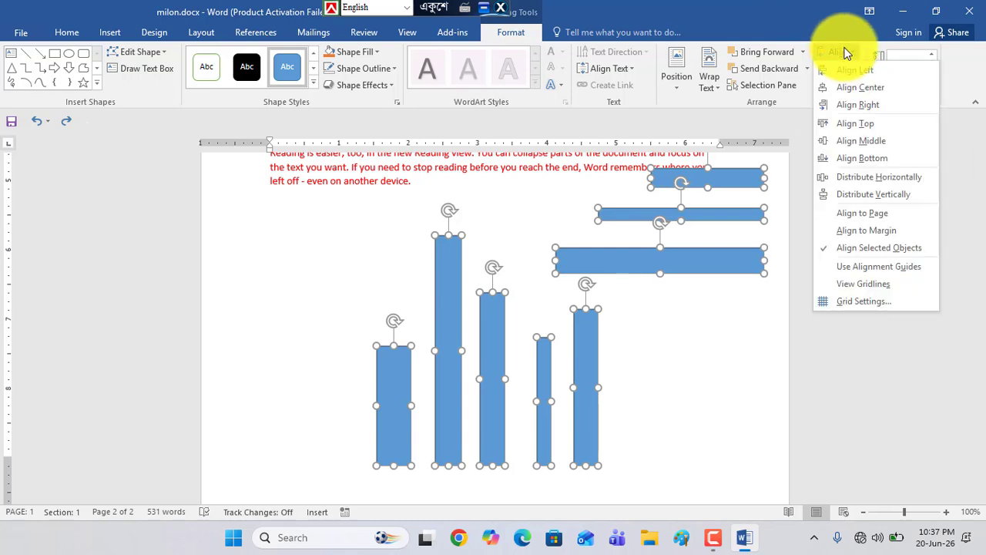
{"action": "left_click", "coordinate": [865, 177]}
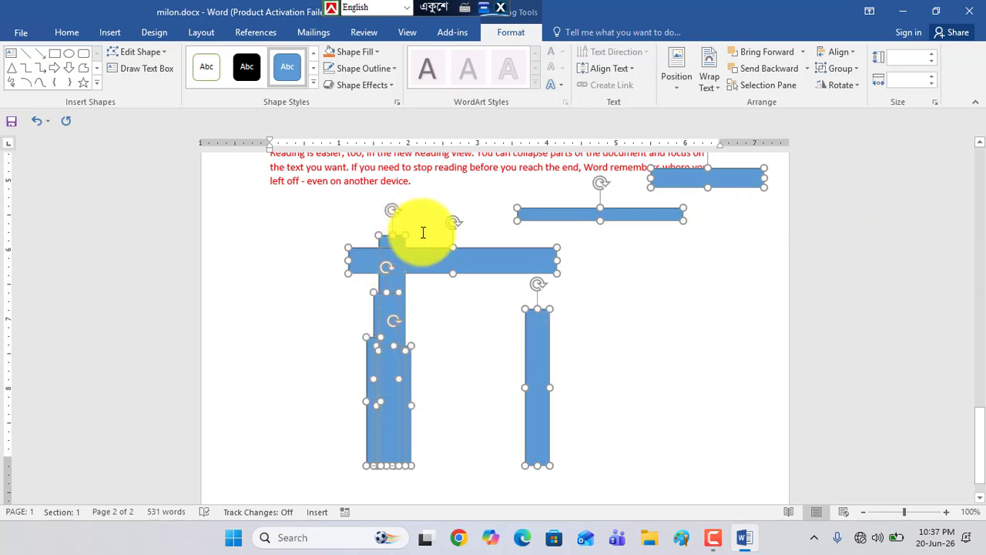
{"action": "left_click_drag", "start_coordinate": [436, 266], "coordinate": [310, 256]}
{"action": "left_click", "coordinate": [493, 348]}
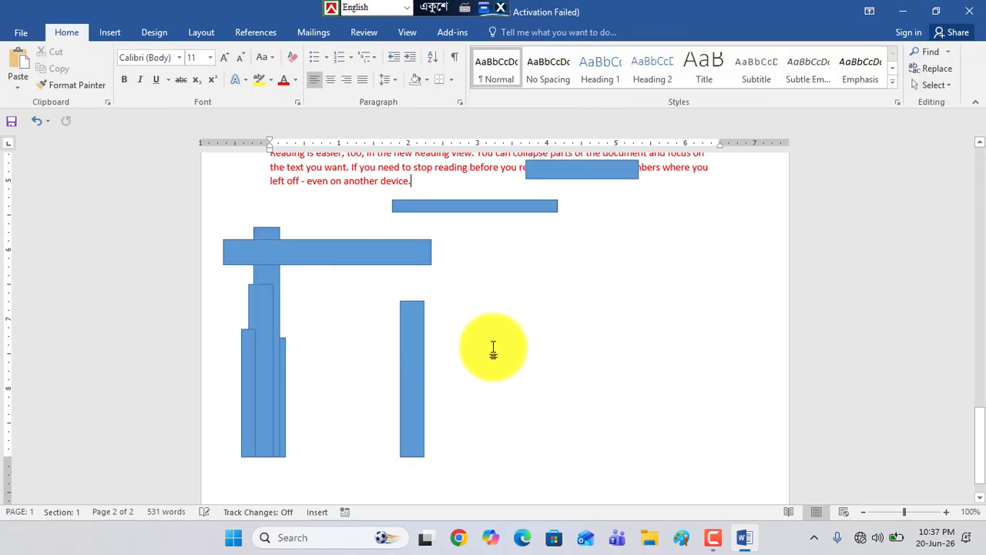
Move the separate vertical rectangle to the empty right part of the page and copy it into a row of six.
{"action": "left_click_drag", "start_coordinate": [408, 370], "coordinate": [522, 341]}
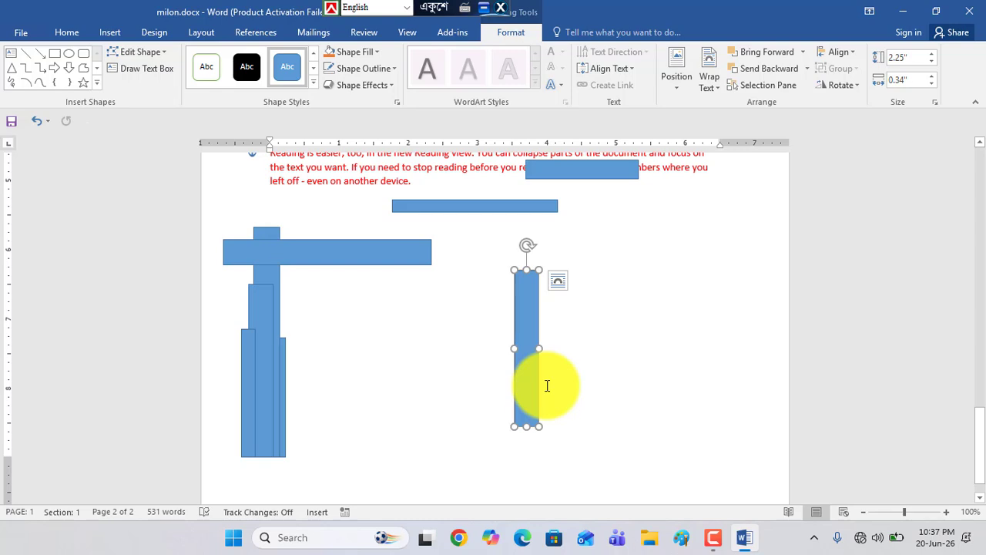
{"action": "left_click_drag", "start_coordinate": [527, 393], "coordinate": [757, 376]}
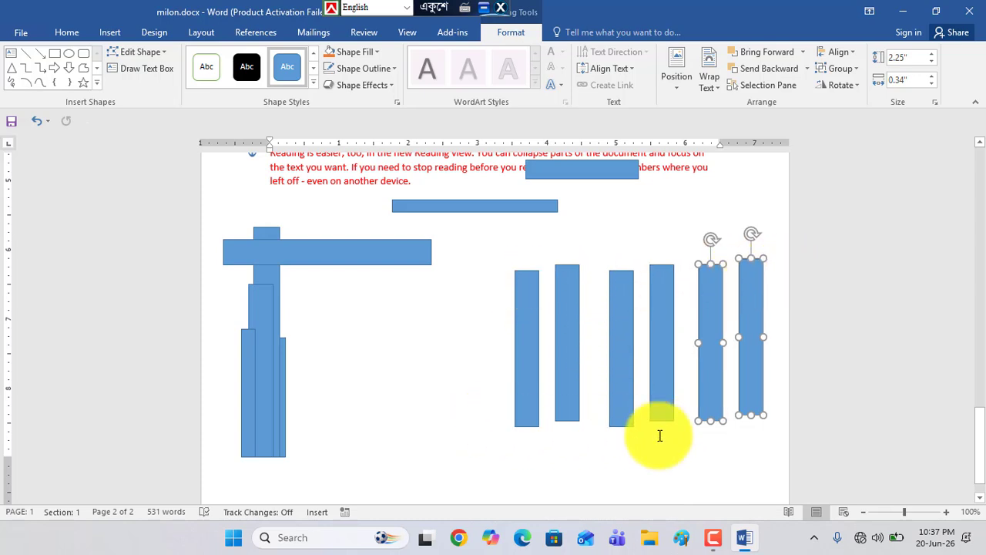
Align the two rightmost vertical rectangles of the row by their bottom edges and deselect them.
{"action": "left_click", "coordinate": [846, 54]}
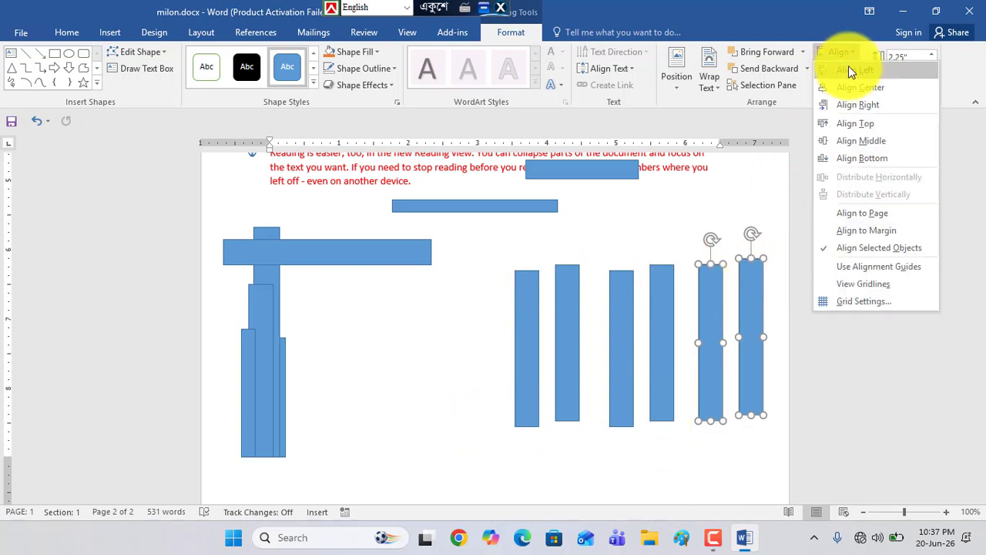
{"action": "left_click", "coordinate": [862, 158]}
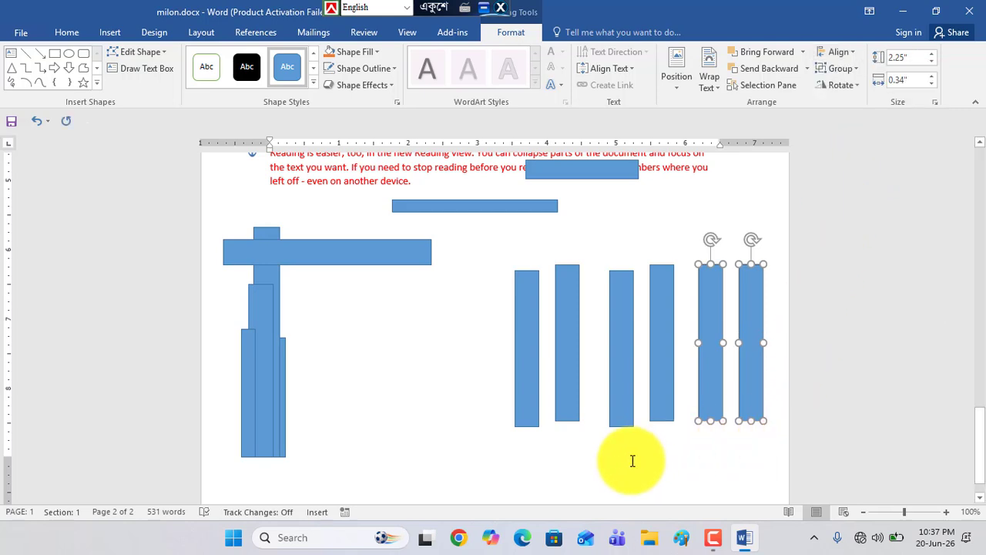
{"action": "left_click", "coordinate": [574, 463]}
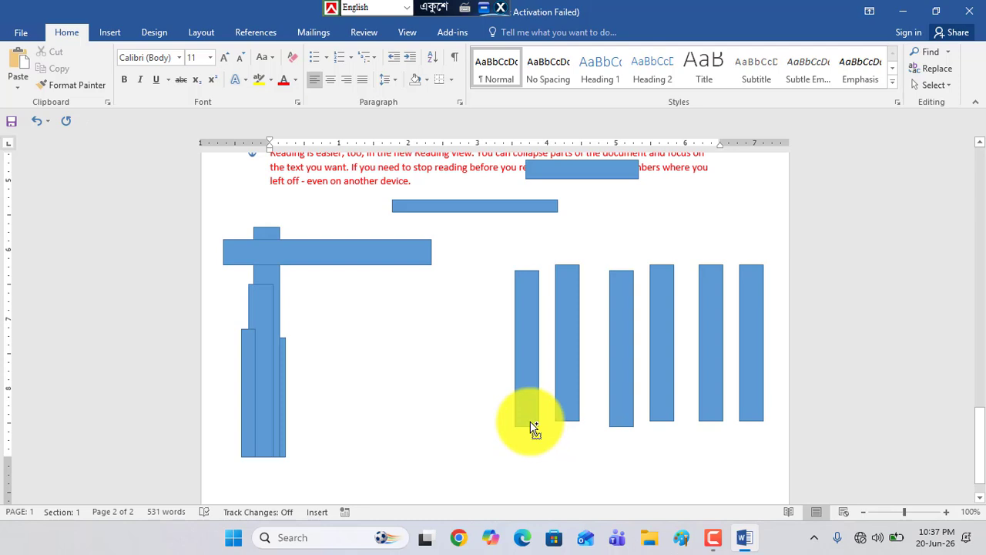
Select all six vertical rectangles in the row and distribute them horizontally.
{"action": "left_click", "coordinate": [532, 424]}
{"action": "left_click", "coordinate": [573, 417], "text": "shift"}
{"action": "left_click", "coordinate": [615, 417], "text": "shift"}
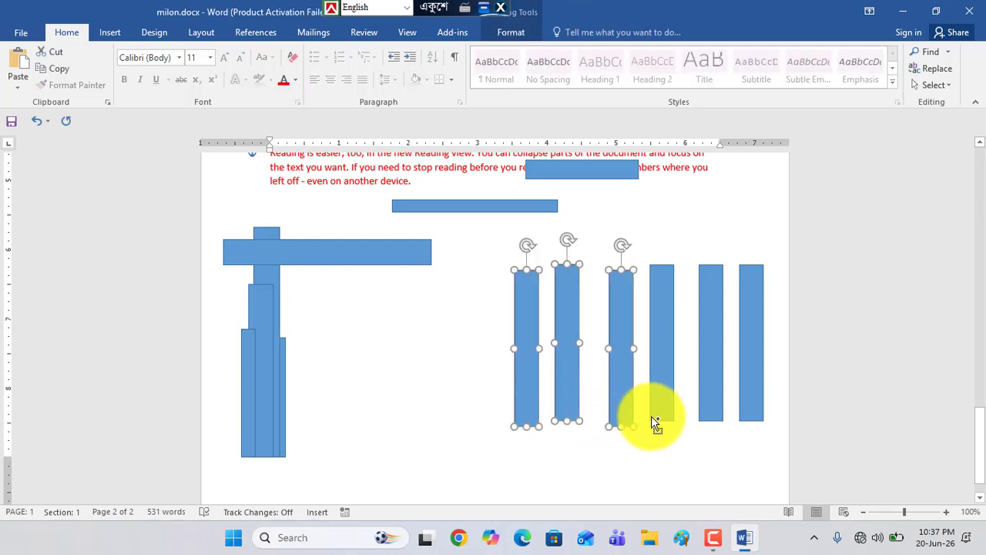
{"action": "left_click", "coordinate": [654, 417], "text": "shift"}
{"action": "left_click", "coordinate": [714, 413], "text": "shift"}
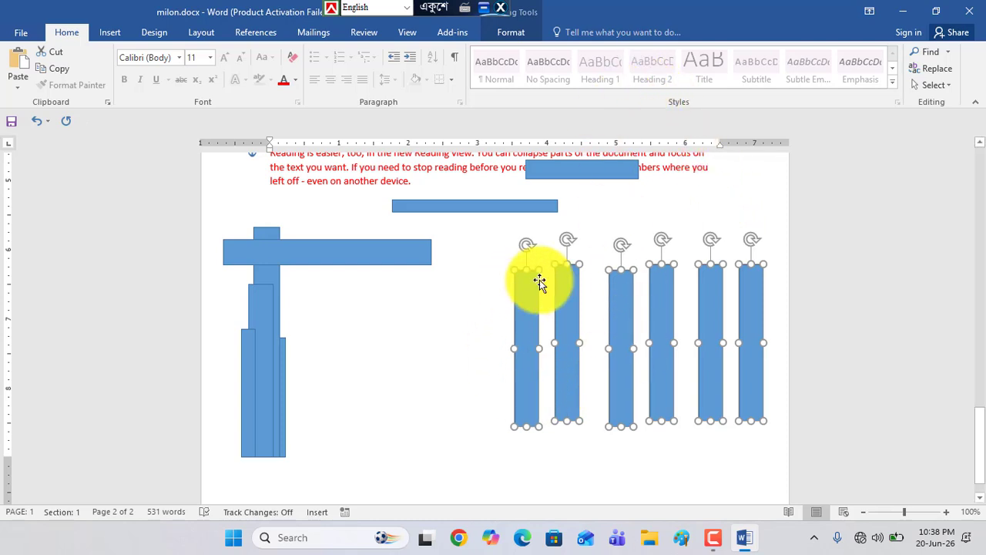
{"action": "left_click", "coordinate": [525, 35]}
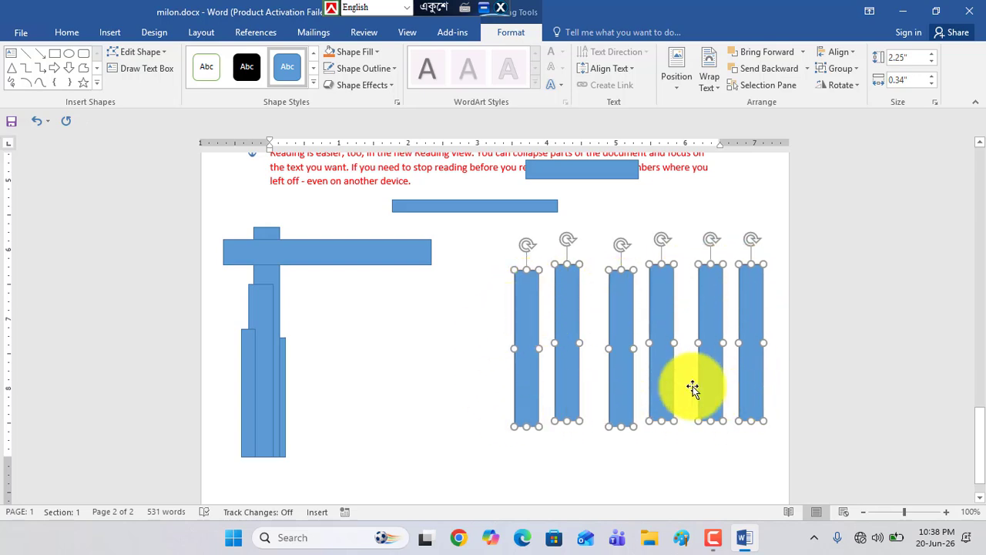
{"action": "left_click", "coordinate": [850, 54]}
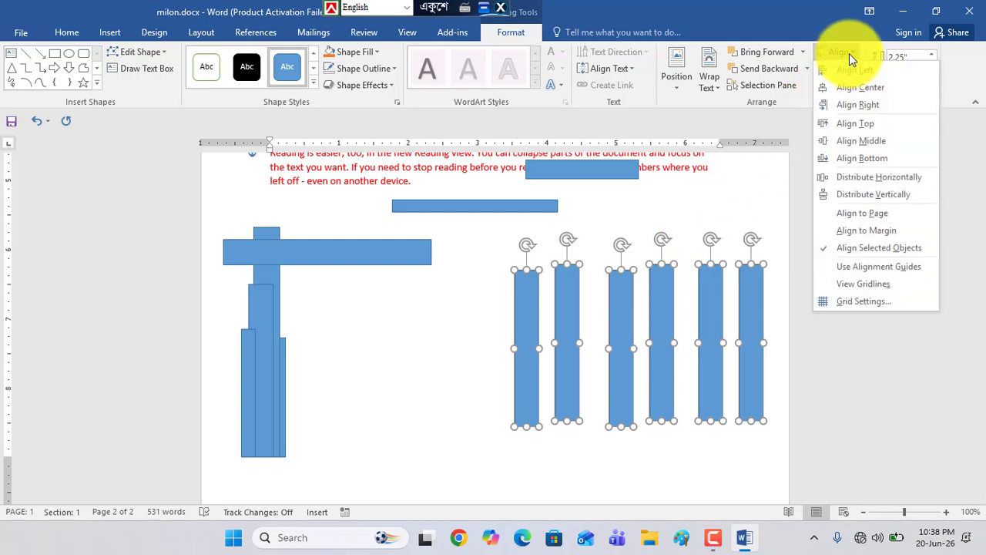
{"action": "left_click", "coordinate": [859, 177]}
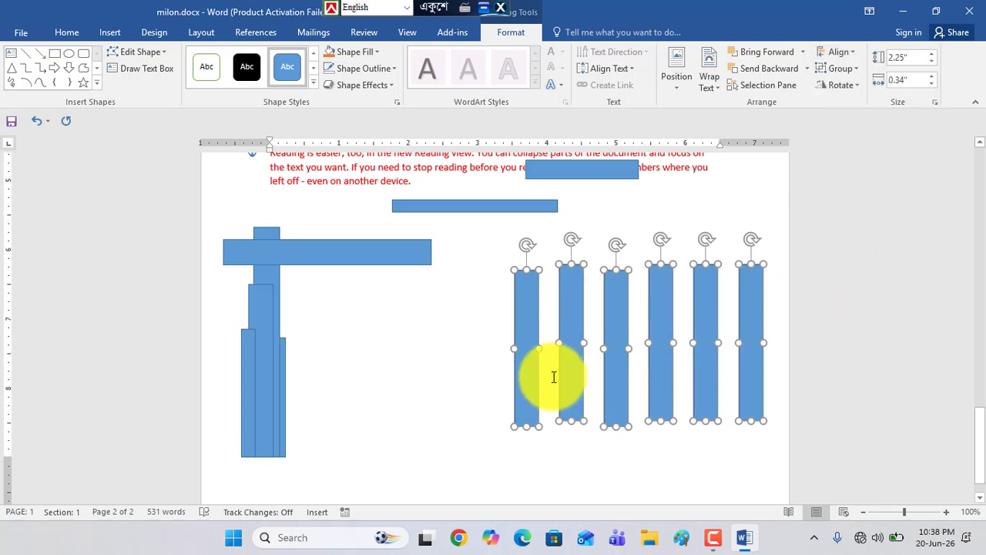
Align the six vertical rectangles by their bottom edges and deselect them.
{"action": "left_click", "coordinate": [848, 52]}
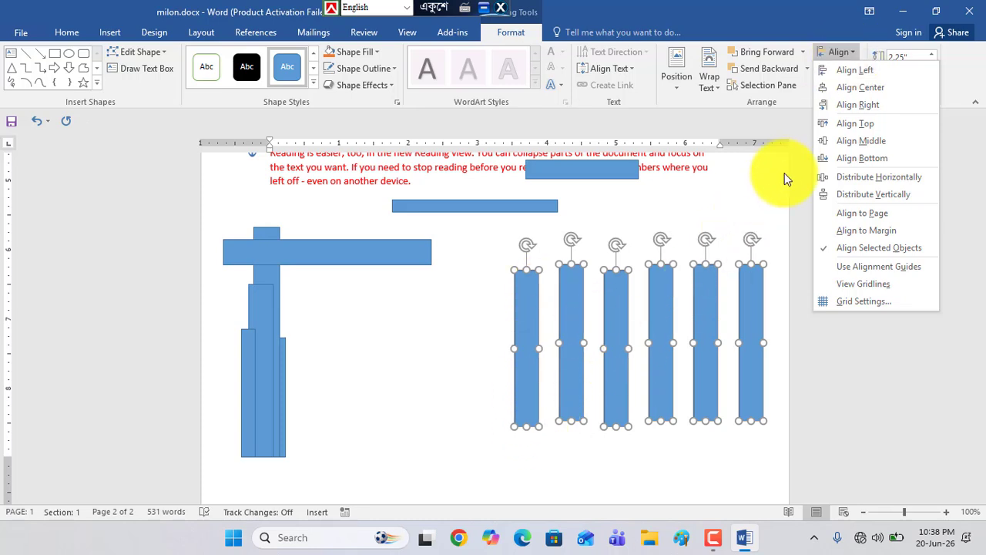
{"action": "left_click", "coordinate": [868, 158]}
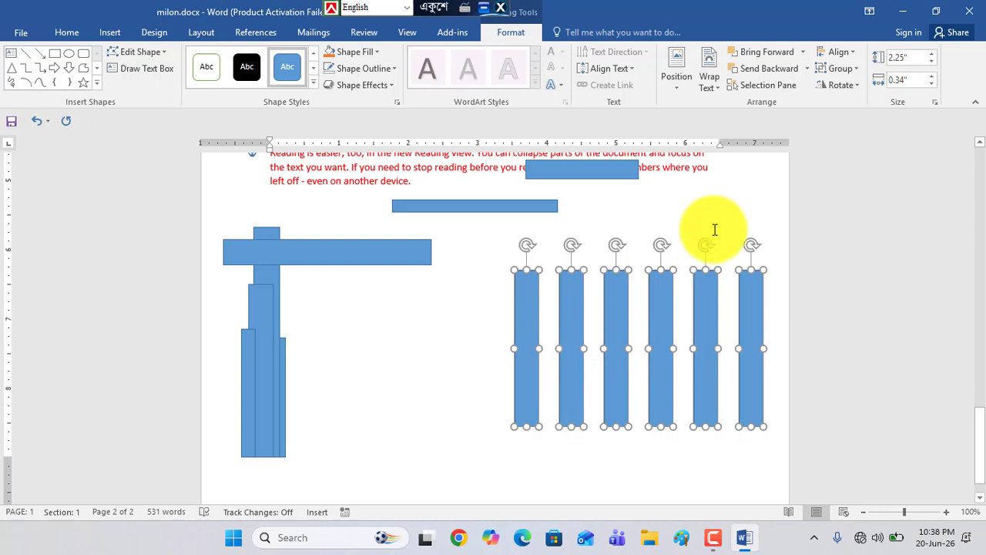
{"action": "left_click", "coordinate": [856, 58]}
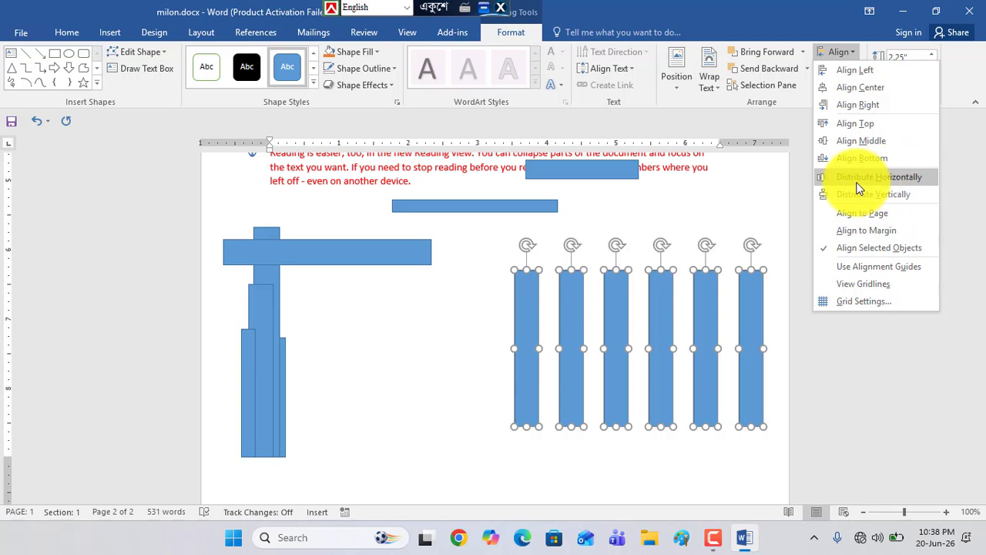
{"action": "left_click", "coordinate": [401, 417]}
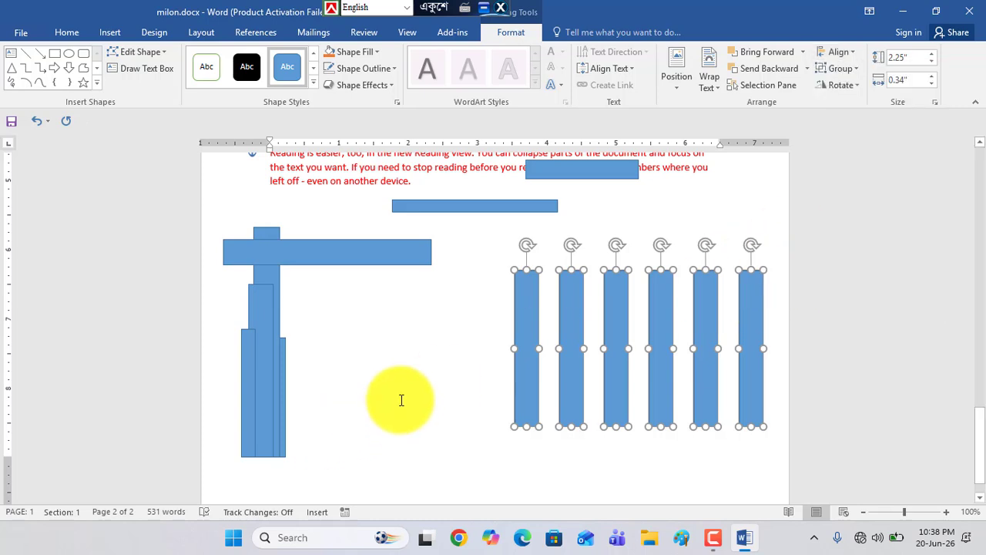
{"action": "left_click", "coordinate": [475, 460]}
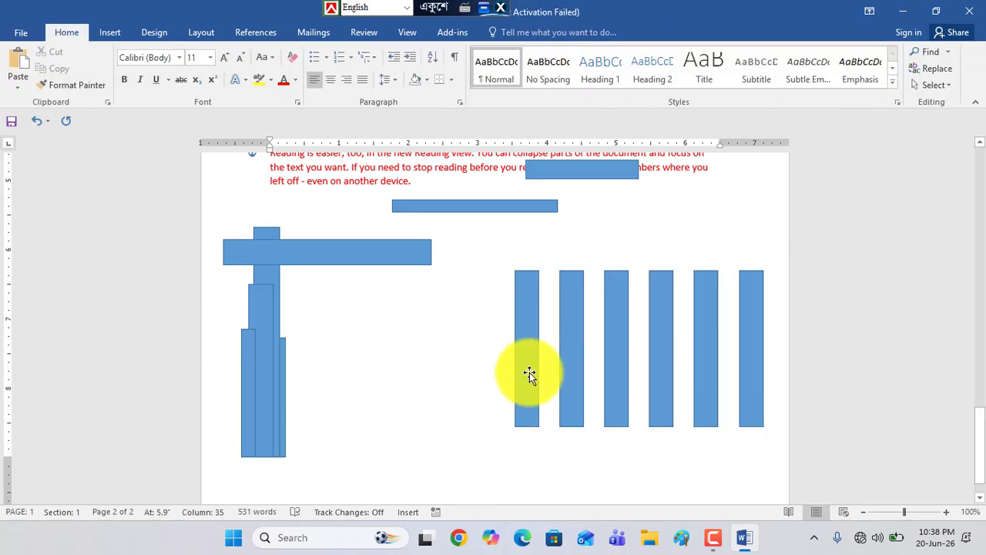
Replace the leftmost vertical rectangle of the row with a copy rotated to horizontal, placed in the gap beside the row.
{"action": "left_click_drag", "start_coordinate": [530, 372], "coordinate": [421, 403]}
{"action": "left_click_drag", "start_coordinate": [421, 274], "coordinate": [525, 381]}
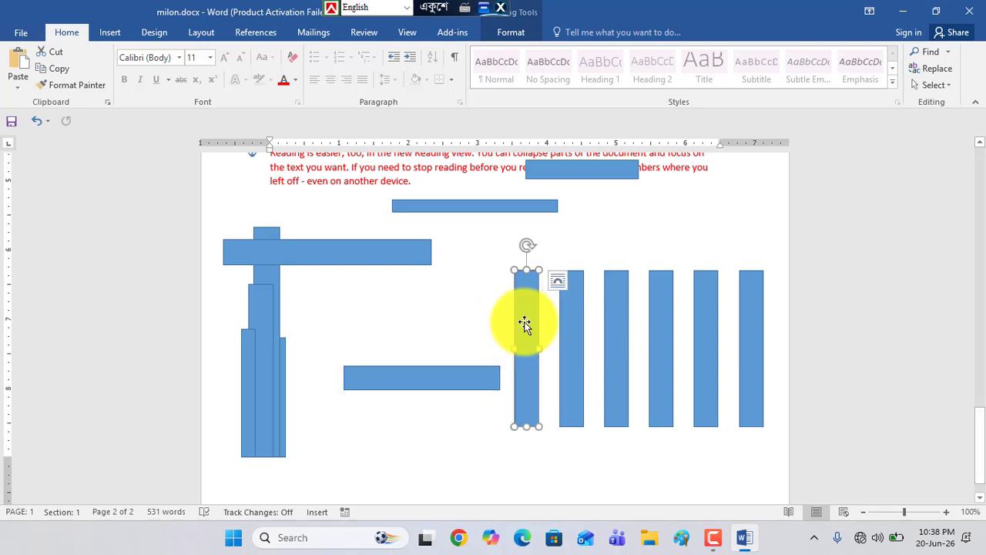
{"action": "left_click_drag", "start_coordinate": [525, 247], "coordinate": [528, 315]}
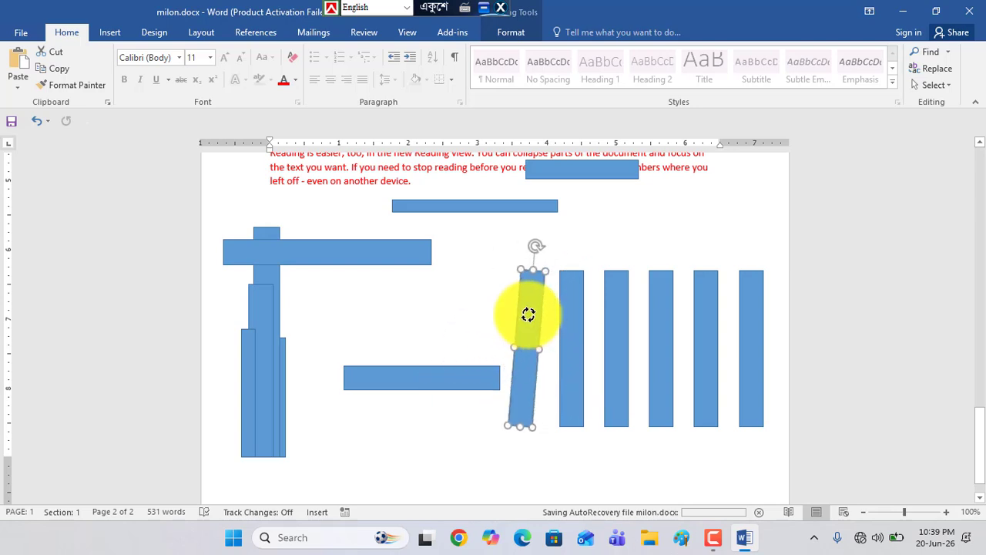
{"action": "key", "text": "Delete"}
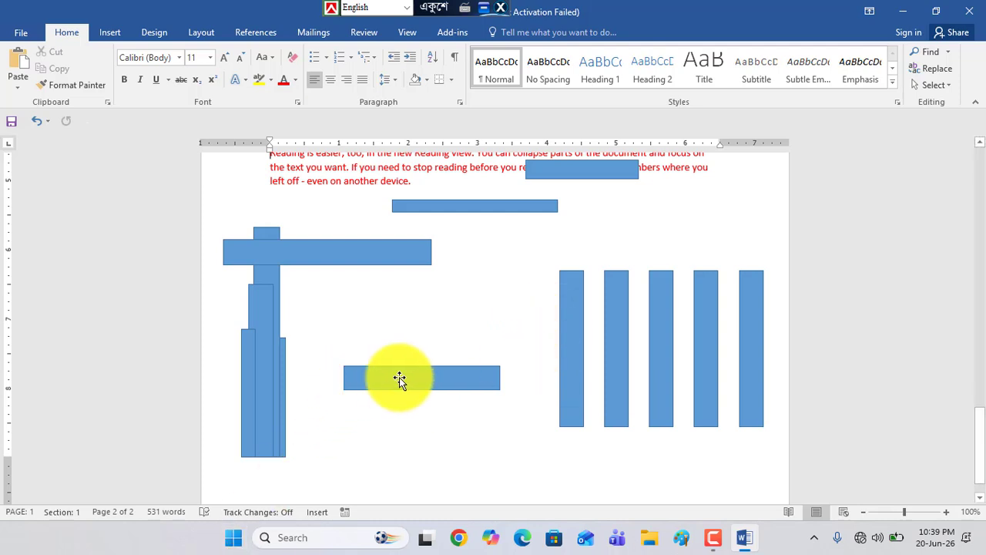
Copy the new horizontal rectangle above and below itself to build a stack of six.
{"action": "left_click_drag", "start_coordinate": [399, 378], "coordinate": [399, 416]}
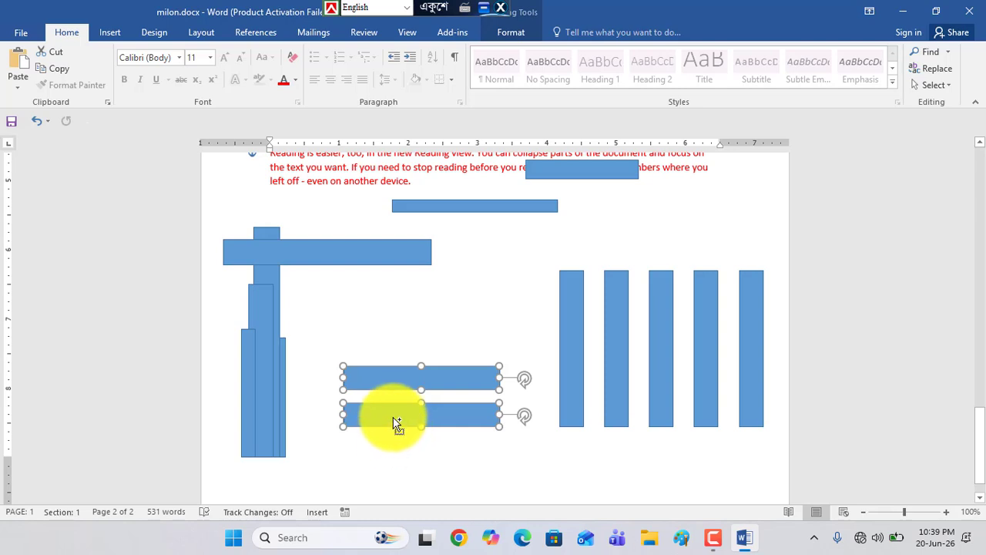
{"action": "left_click_drag", "start_coordinate": [399, 420], "coordinate": [391, 483]}
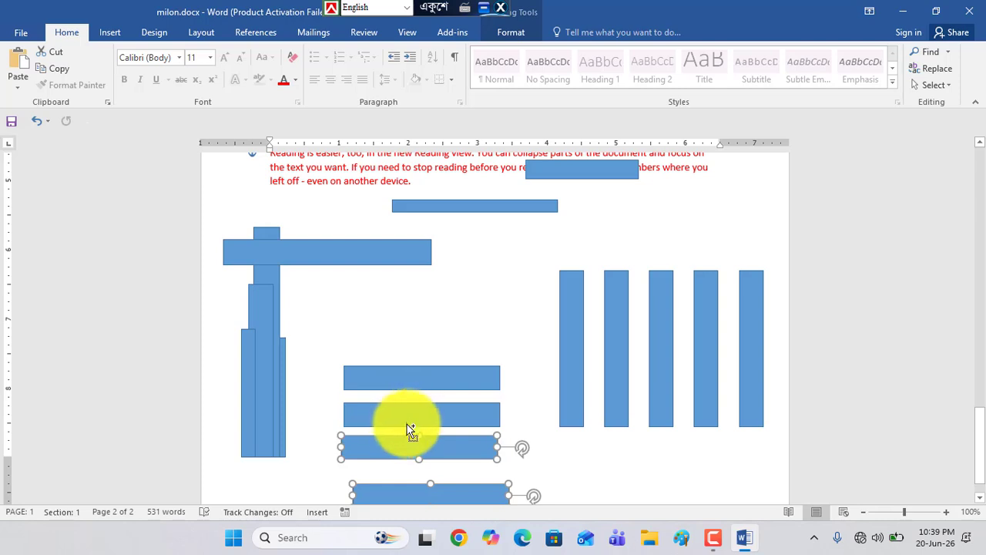
{"action": "left_click_drag", "start_coordinate": [405, 434], "coordinate": [399, 285]}
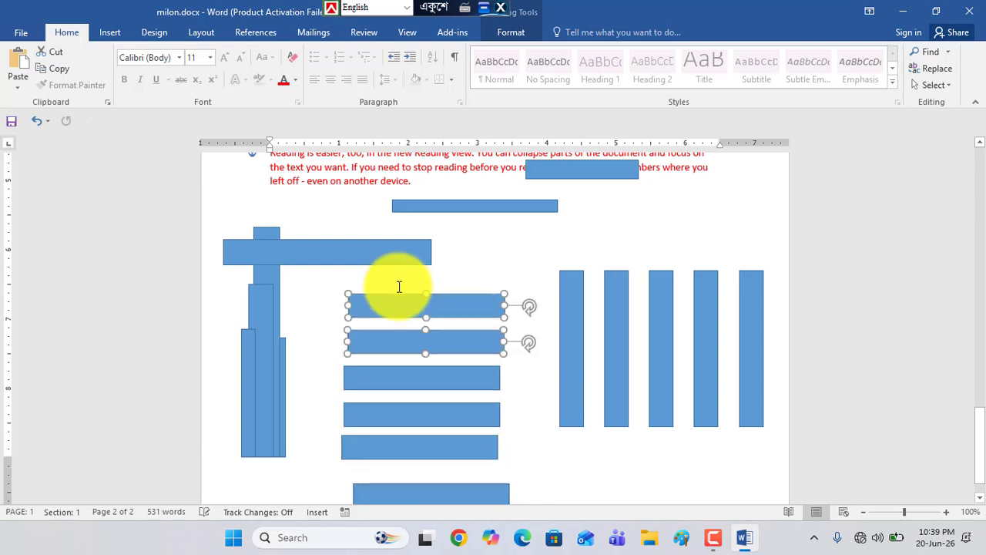
Select all six horizontal rectangles in the stack, align their left edges, and distribute them vertically.
{"action": "left_click", "coordinate": [387, 413], "text": "shift"}
{"action": "left_click", "coordinate": [389, 443], "text": "shift"}
{"action": "left_click", "coordinate": [412, 494], "text": "shift"}
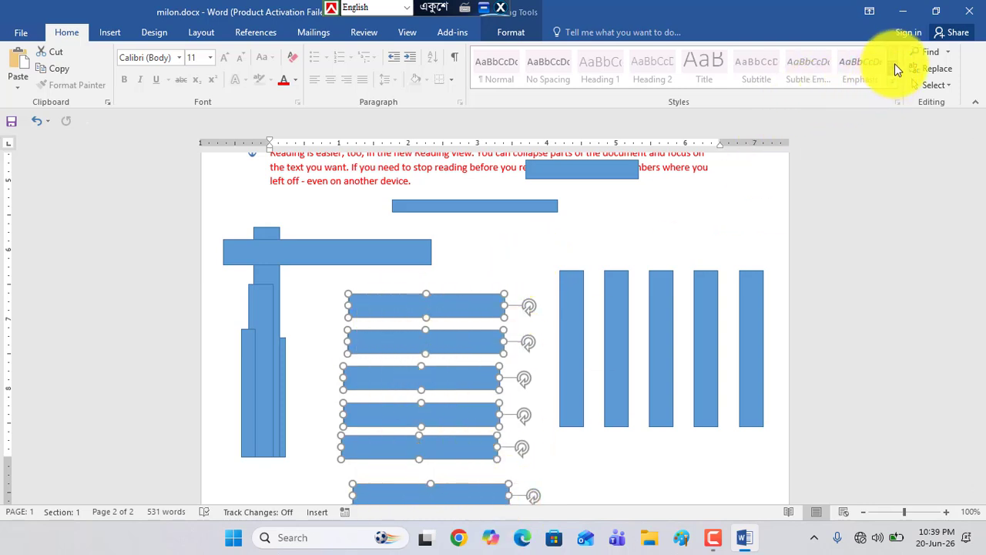
{"action": "left_click", "coordinate": [514, 34]}
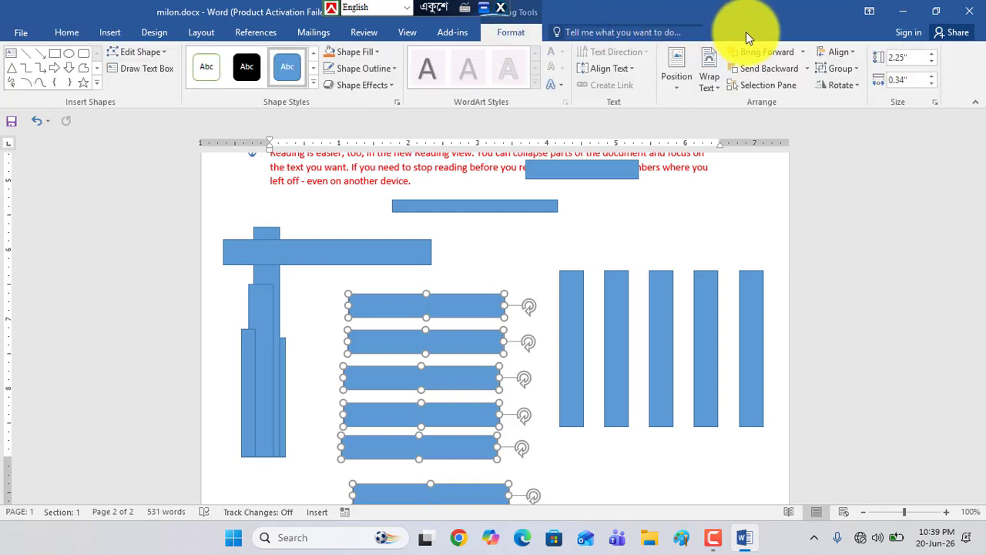
{"action": "left_click", "coordinate": [852, 54]}
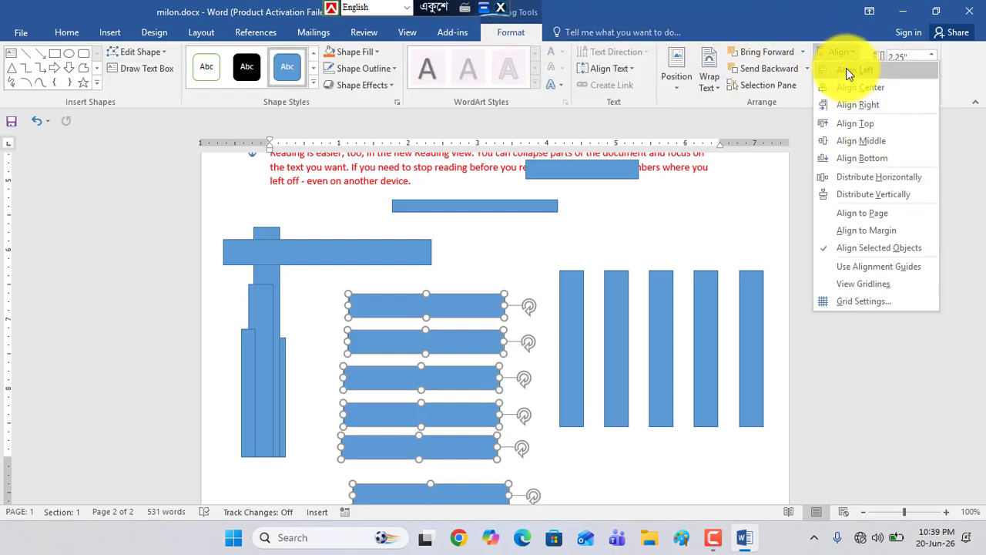
{"action": "left_click", "coordinate": [847, 69]}
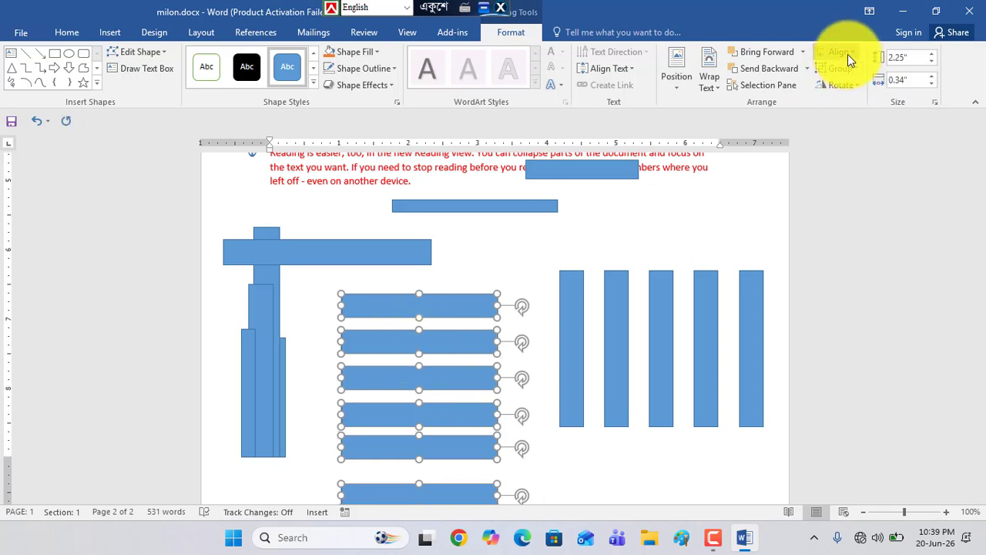
{"action": "left_click", "coordinate": [848, 55]}
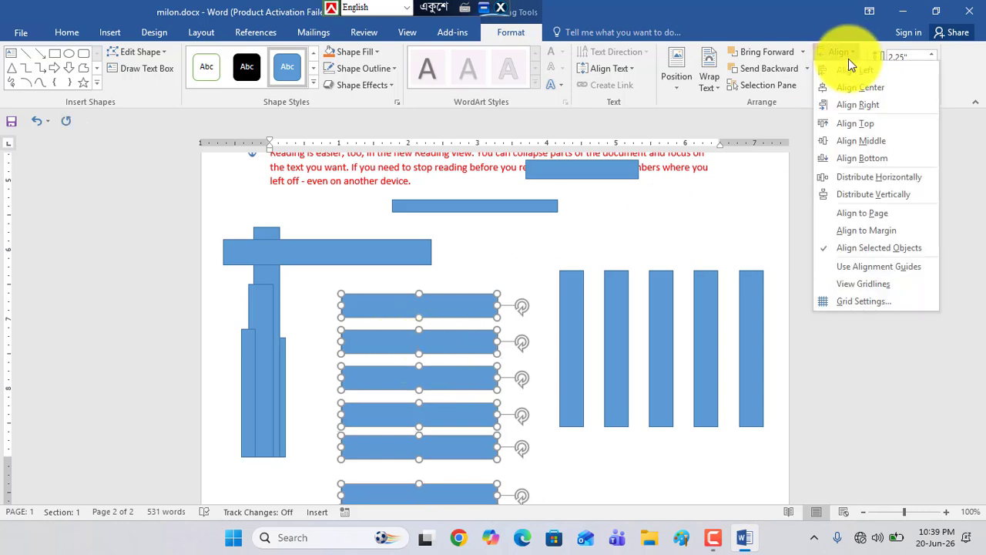
{"action": "left_click", "coordinate": [876, 195]}
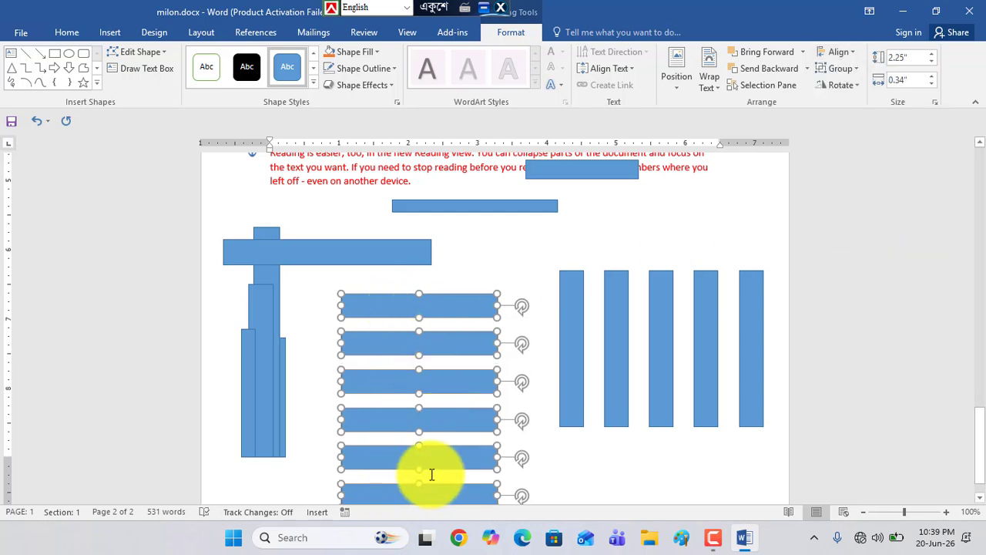
Group the six stacked horizontal rectangles into one object and move the group slightly to the left.
{"action": "scroll", "coordinate": [452, 398], "scroll_direction": "up", "scroll_amount": 4}
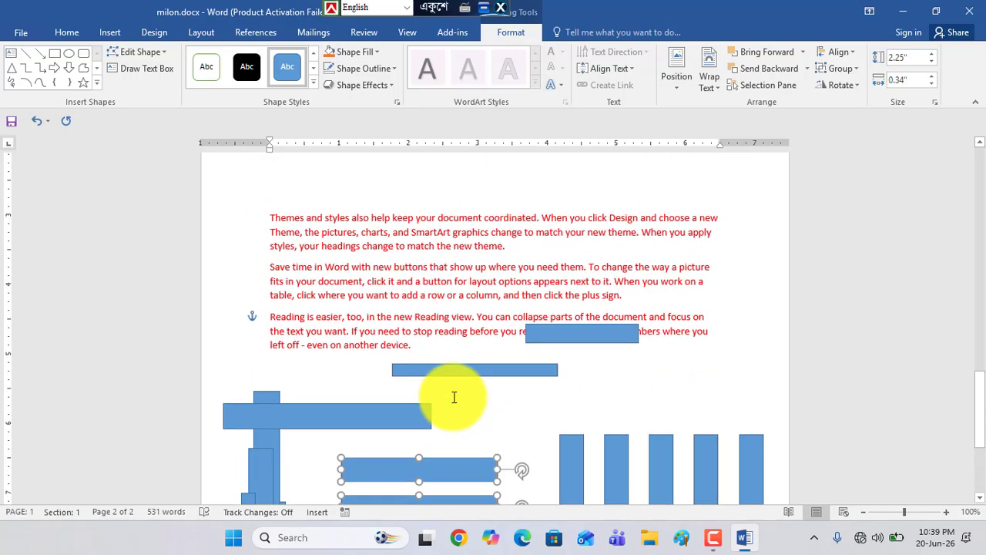
{"action": "scroll", "coordinate": [452, 398], "scroll_direction": "down", "scroll_amount": 4}
{"action": "scroll", "coordinate": [461, 400], "scroll_direction": "up", "scroll_amount": 3}
{"action": "scroll", "coordinate": [461, 400], "scroll_direction": "up", "scroll_amount": 8}
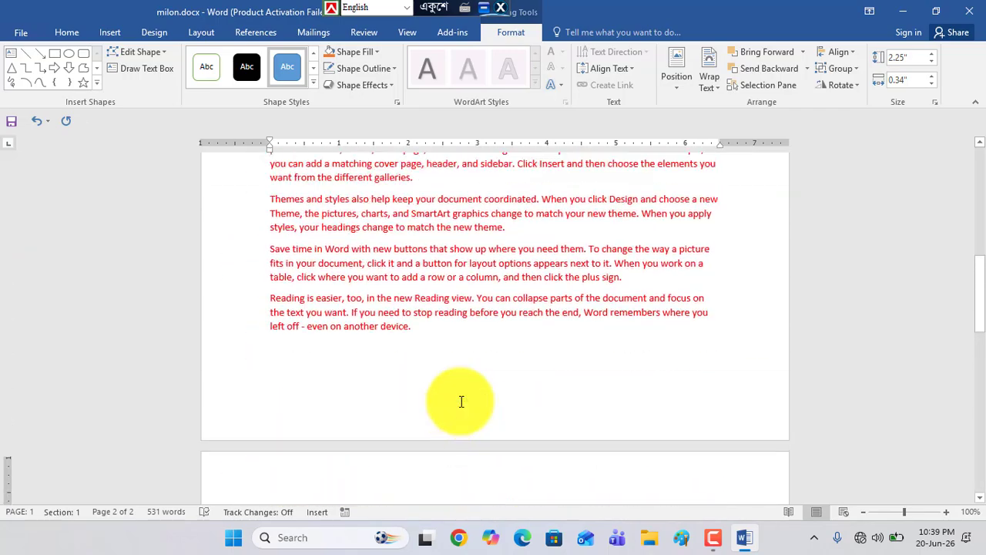
{"action": "scroll", "coordinate": [682, 231], "scroll_direction": "down", "scroll_amount": 8}
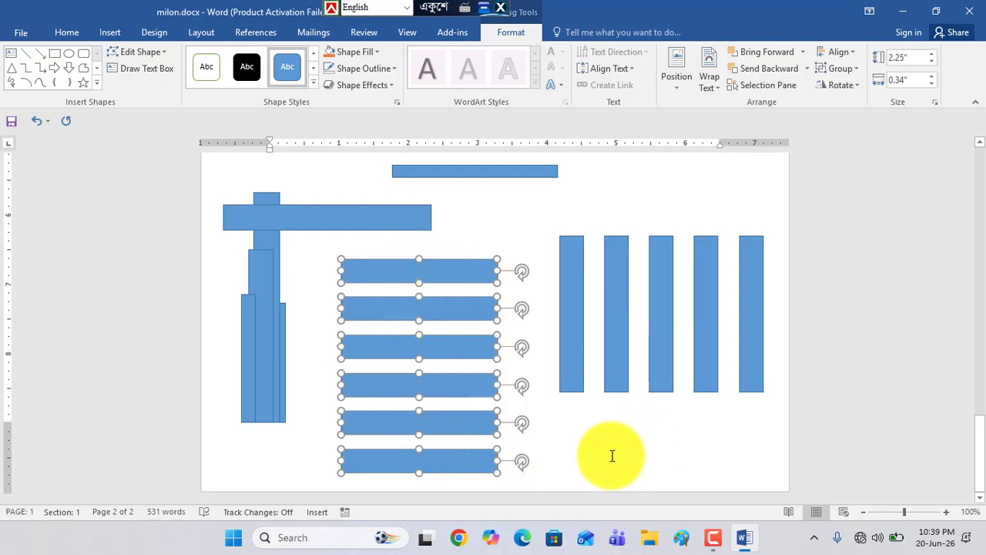
{"action": "left_click", "coordinate": [425, 479]}
{"action": "left_click", "coordinate": [424, 463]}
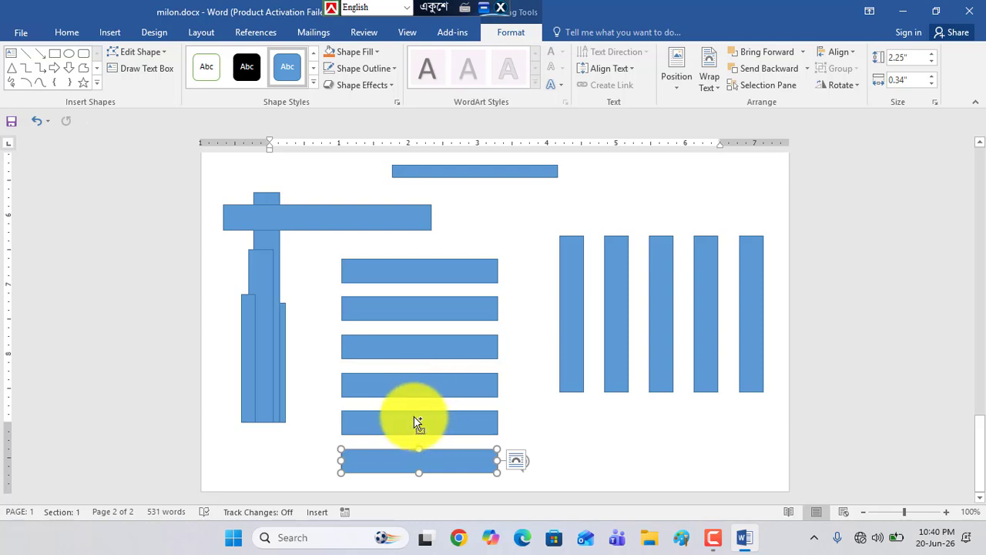
{"action": "left_click", "coordinate": [414, 418], "text": "shift"}
{"action": "left_click", "coordinate": [415, 385], "text": "shift"}
{"action": "left_click", "coordinate": [412, 348], "text": "shift"}
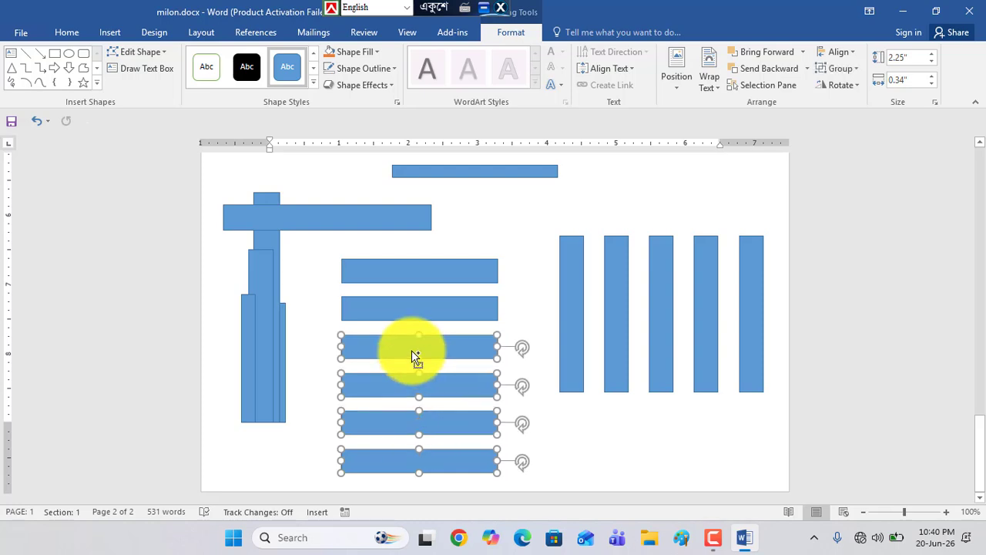
{"action": "left_click", "coordinate": [424, 271], "text": "shift"}
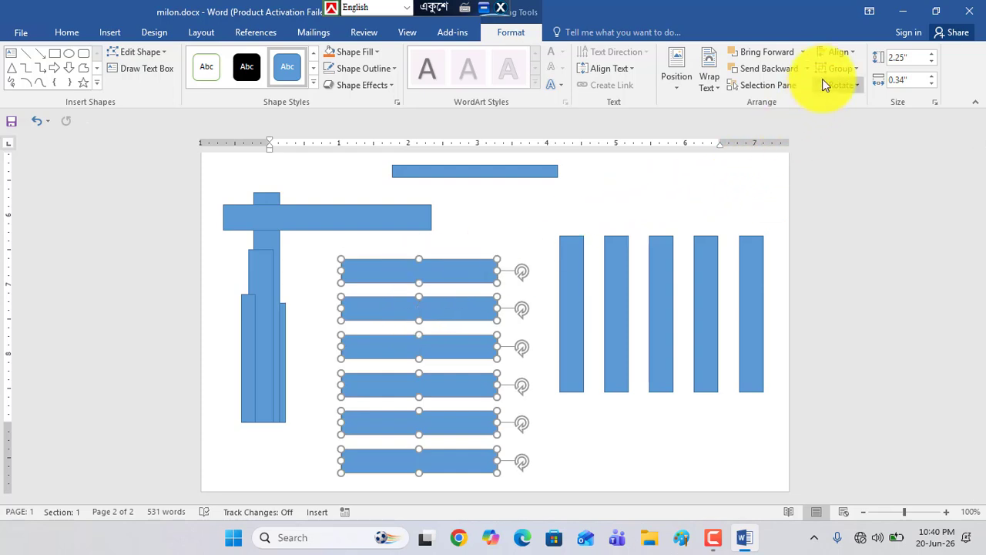
{"action": "left_click", "coordinate": [845, 89]}
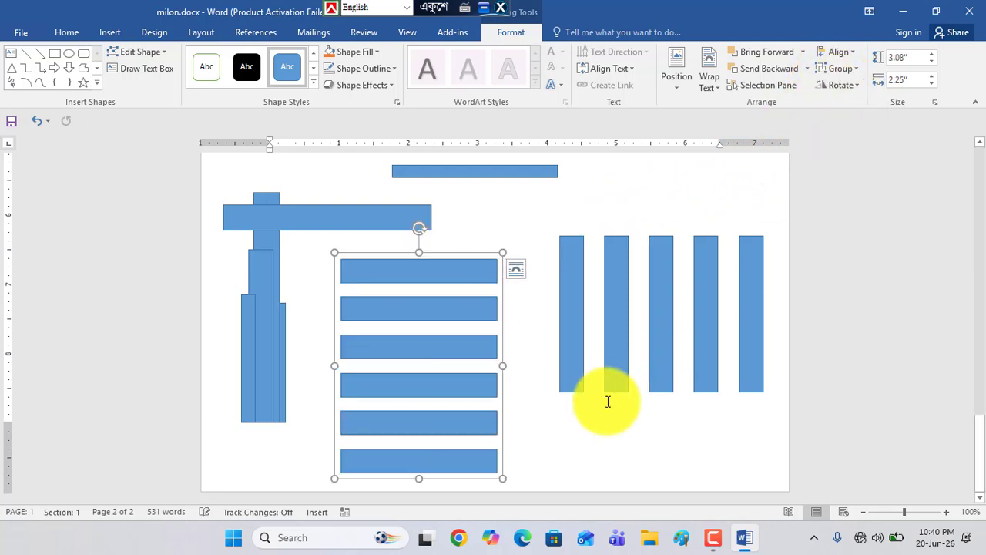
{"action": "left_click", "coordinate": [607, 402]}
{"action": "mouse_move", "coordinate": [424, 273]}
{"action": "left_mouse_down"}
{"action": "mouse_move", "coordinate": [370, 293]}
{"action": "mouse_move", "coordinate": [412, 276]}
{"action": "left_mouse_up"}
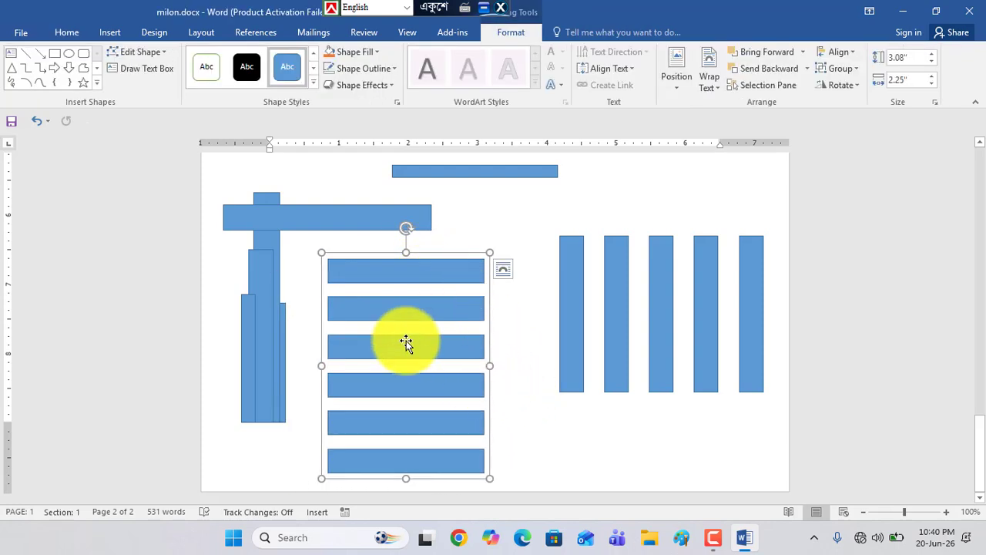
Ungroup the stack of six horizontal rectangles and move its top rectangle slightly to the left on its own.
{"action": "left_click", "coordinate": [849, 67]}
{"action": "left_click", "coordinate": [853, 105]}
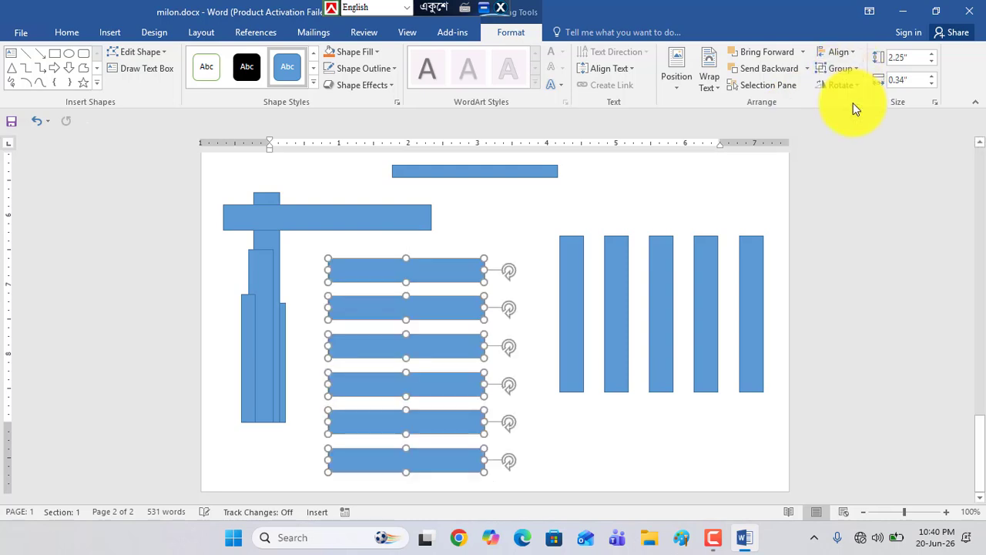
{"action": "left_click", "coordinate": [579, 425]}
{"action": "mouse_move", "coordinate": [395, 274]}
{"action": "left_mouse_down"}
{"action": "mouse_move", "coordinate": [485, 242]}
{"action": "mouse_move", "coordinate": [392, 275]}
{"action": "left_mouse_up"}
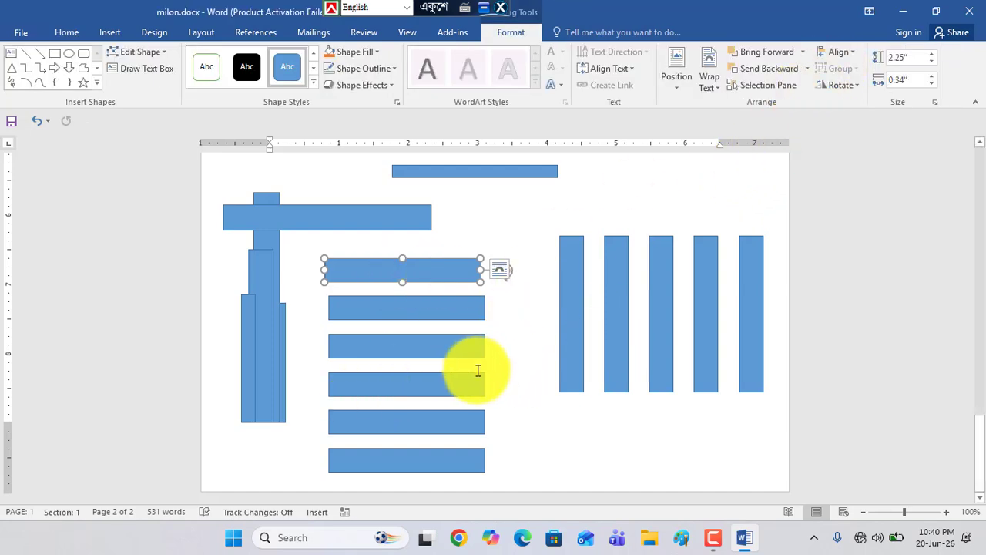
Move the boot picture on the first page down and to the left, directly below the paragraph ending "best fits your document.".
{"action": "scroll", "coordinate": [477, 371], "scroll_direction": "up", "scroll_amount": 10}
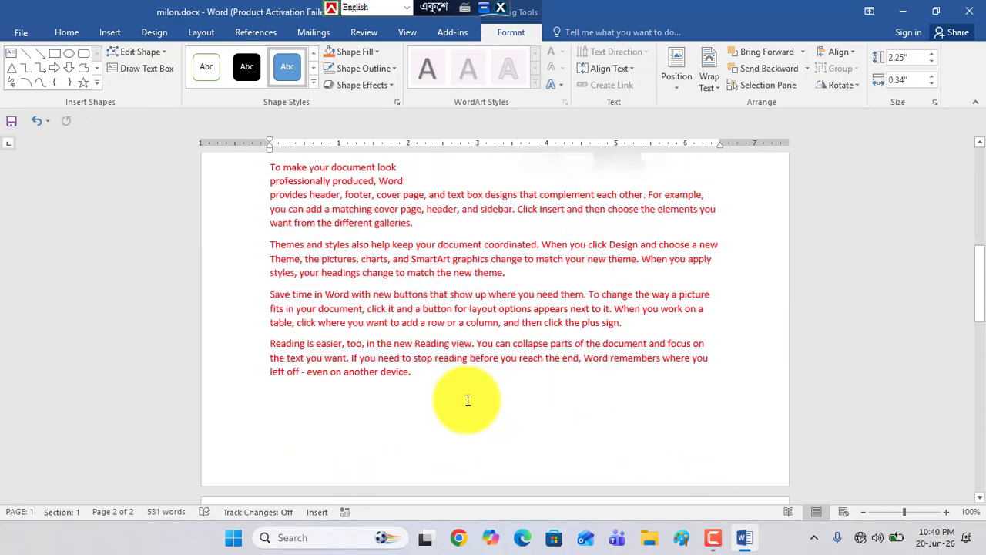
{"action": "scroll", "coordinate": [468, 401], "scroll_direction": "up", "scroll_amount": 9}
{"action": "scroll", "coordinate": [468, 375], "scroll_direction": "down", "scroll_amount": 2}
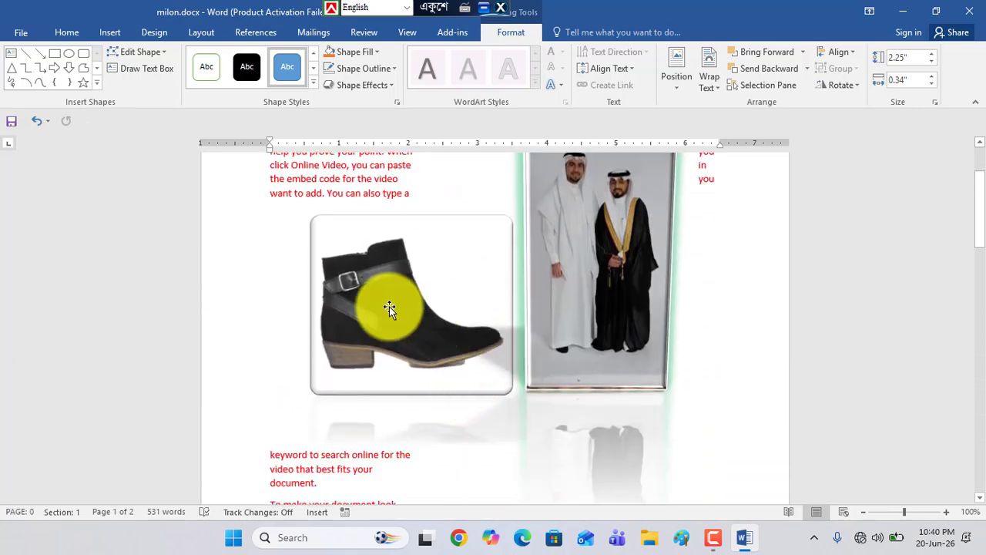
{"action": "left_click_drag", "start_coordinate": [389, 308], "coordinate": [383, 354]}
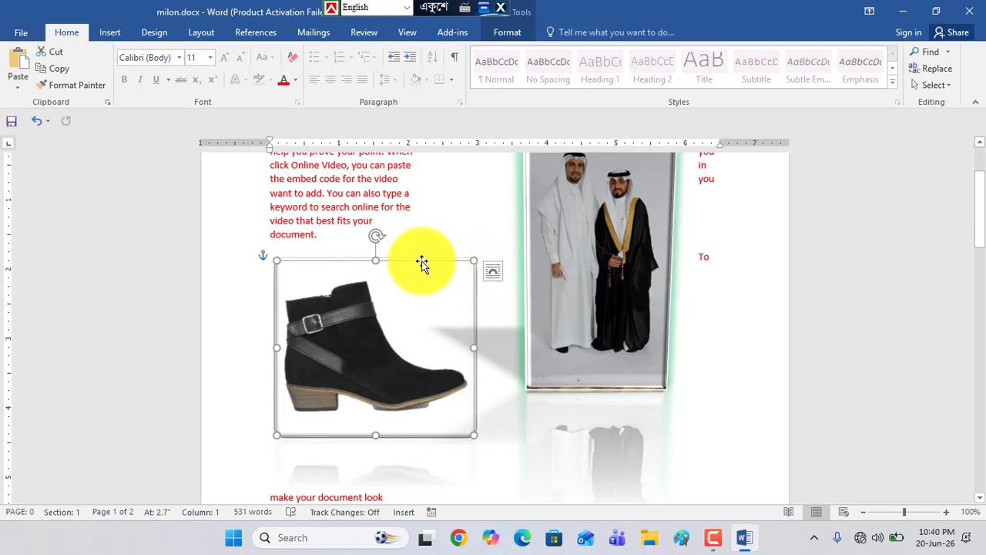
{"action": "left_click_drag", "start_coordinate": [376, 362], "coordinate": [365, 363]}
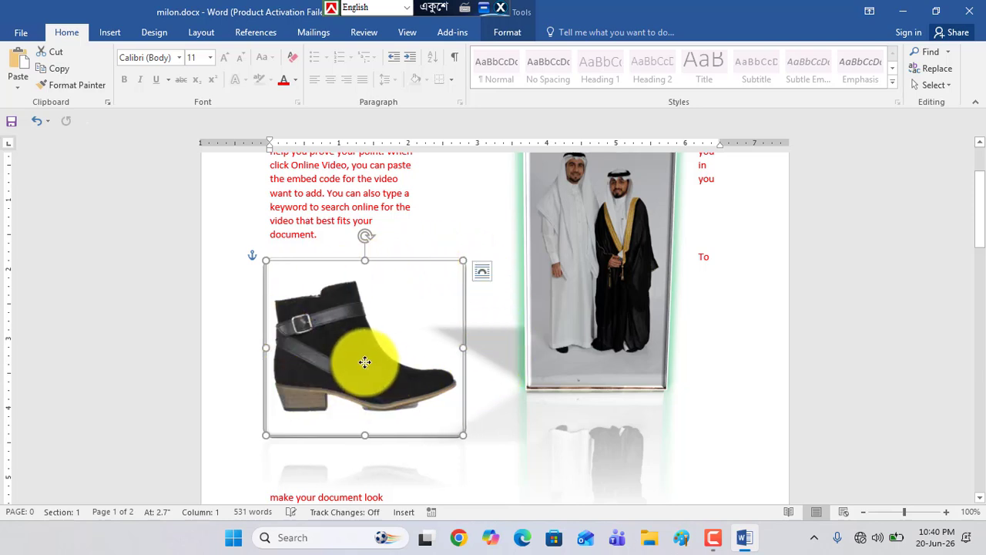
Resize the boot picture by setting its height to 1.8" and its width to 1.8".
{"action": "left_click", "coordinate": [508, 32]}
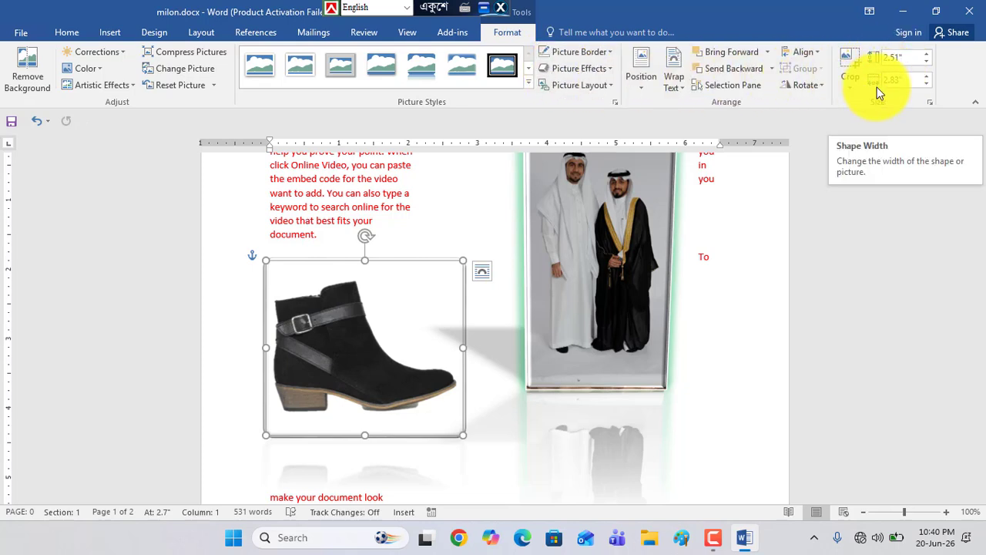
{"action": "left_click", "coordinate": [904, 57]}
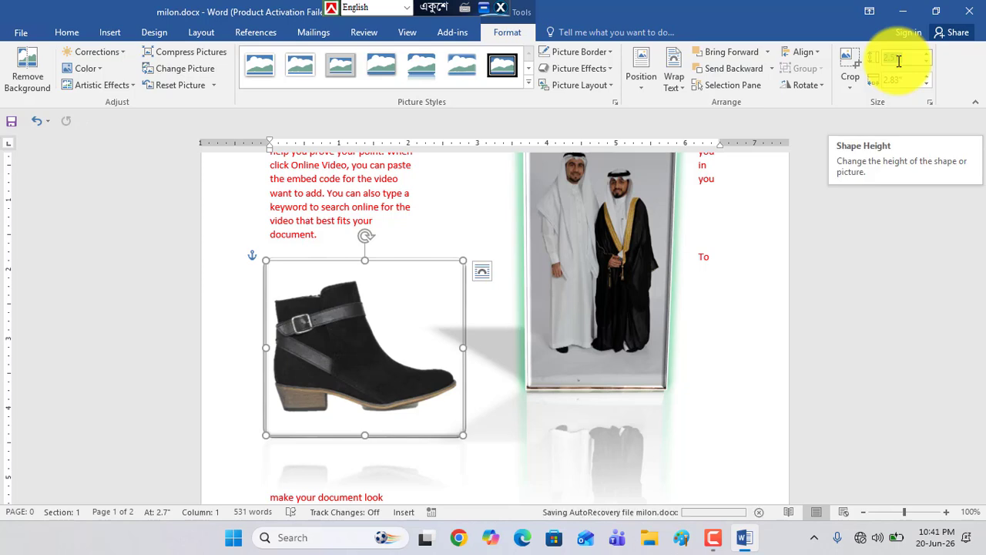
{"action": "type", "text": "1.8"}
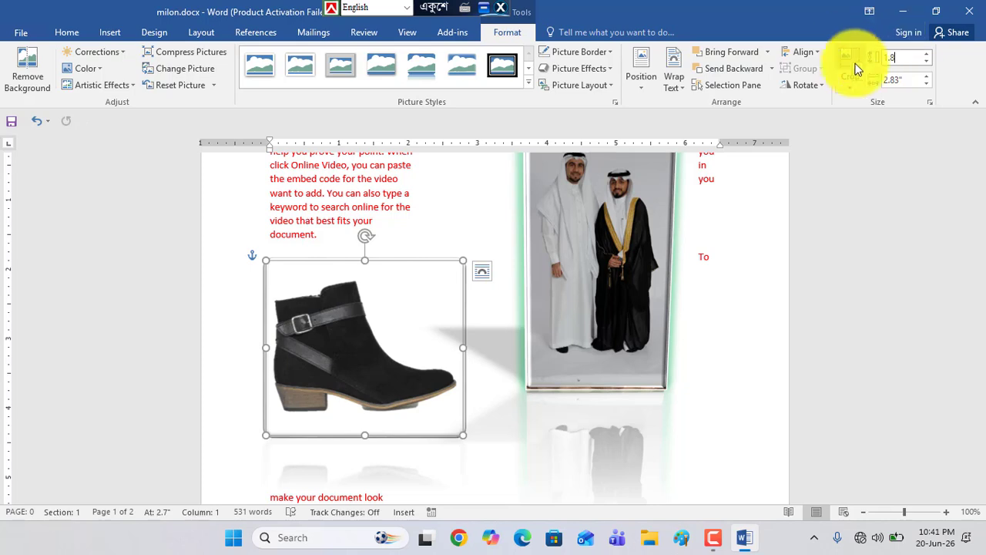
{"action": "key", "text": "Return"}
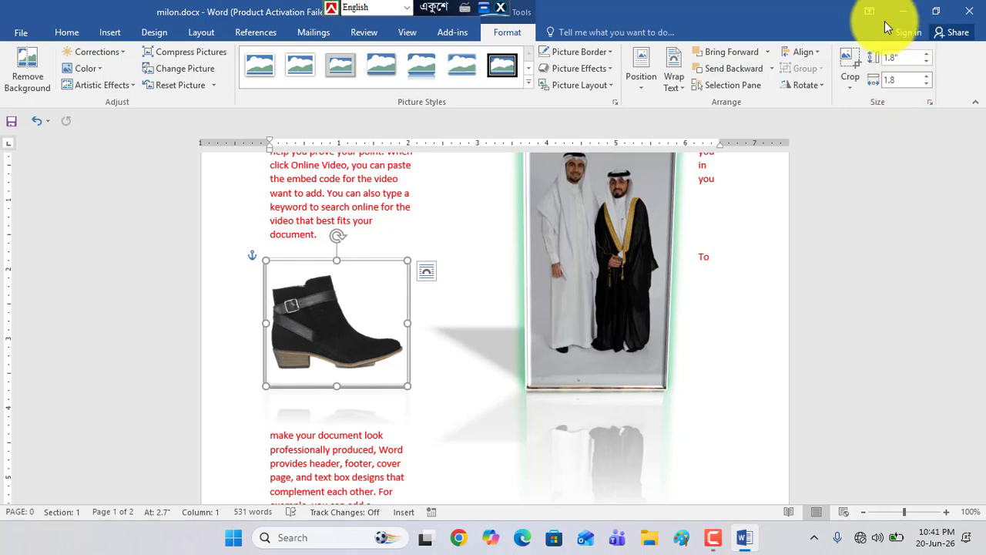
{"action": "left_click", "coordinate": [495, 432]}
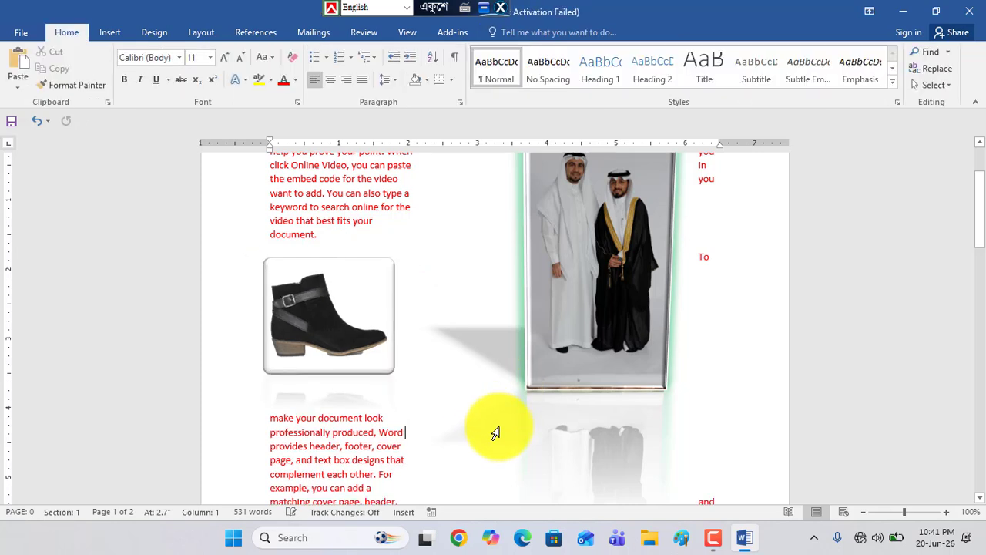
Turn off the locked aspect ratio in the boot picture's size settings.
{"action": "left_click", "coordinate": [319, 326]}
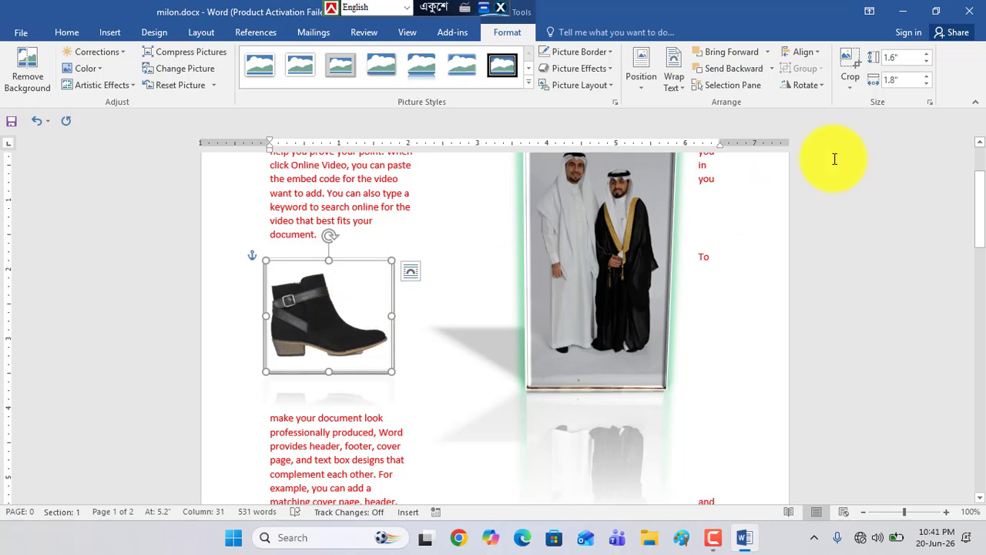
{"action": "left_click", "coordinate": [929, 101]}
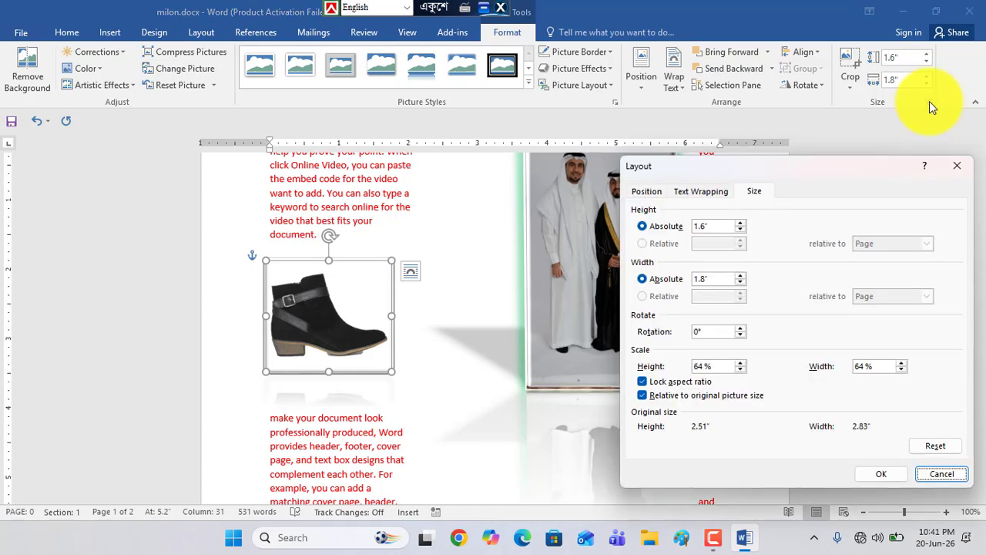
{"action": "left_click", "coordinate": [660, 383]}
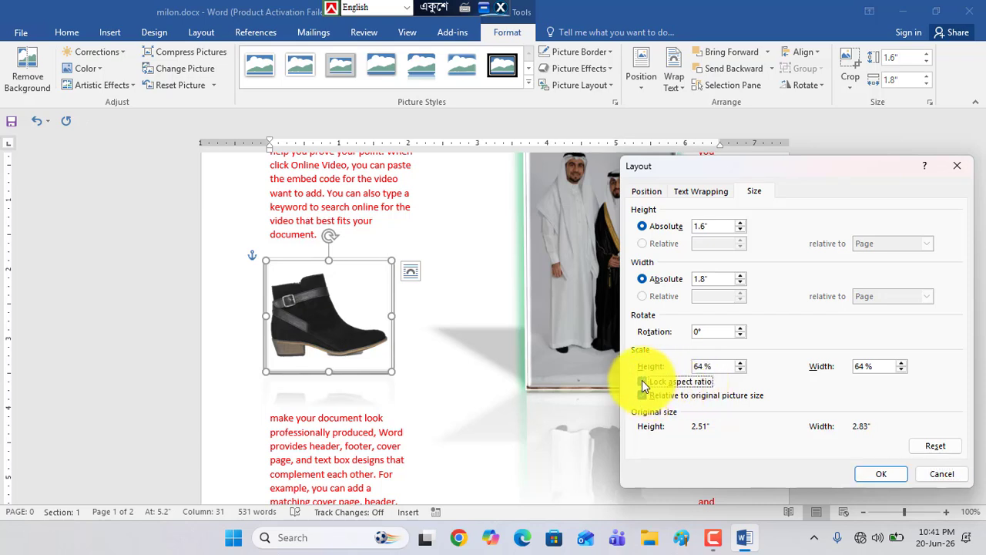
{"action": "left_click", "coordinate": [870, 475]}
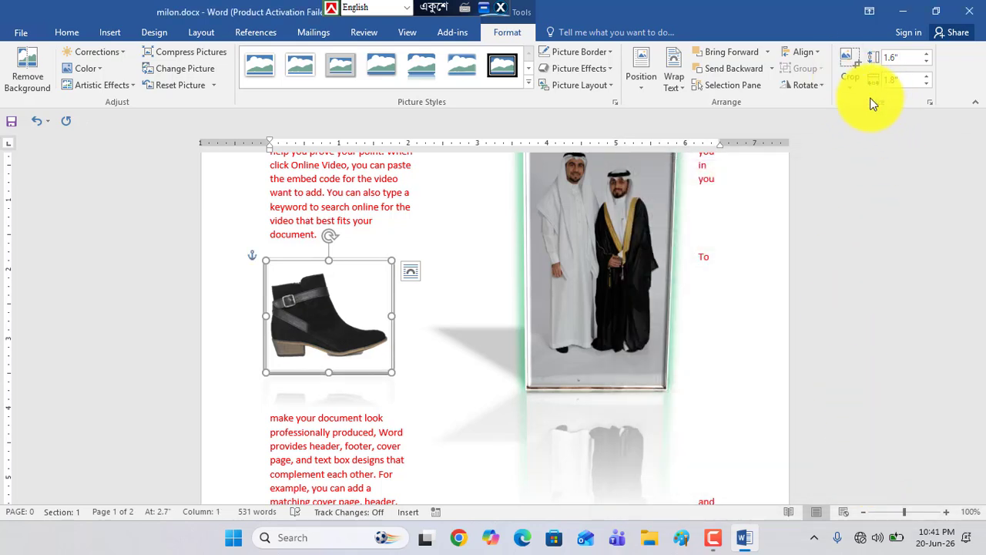
Recheck that the boot picture's aspect ratio is unlocked and set its height to 1.8".
{"action": "left_click", "coordinate": [930, 105]}
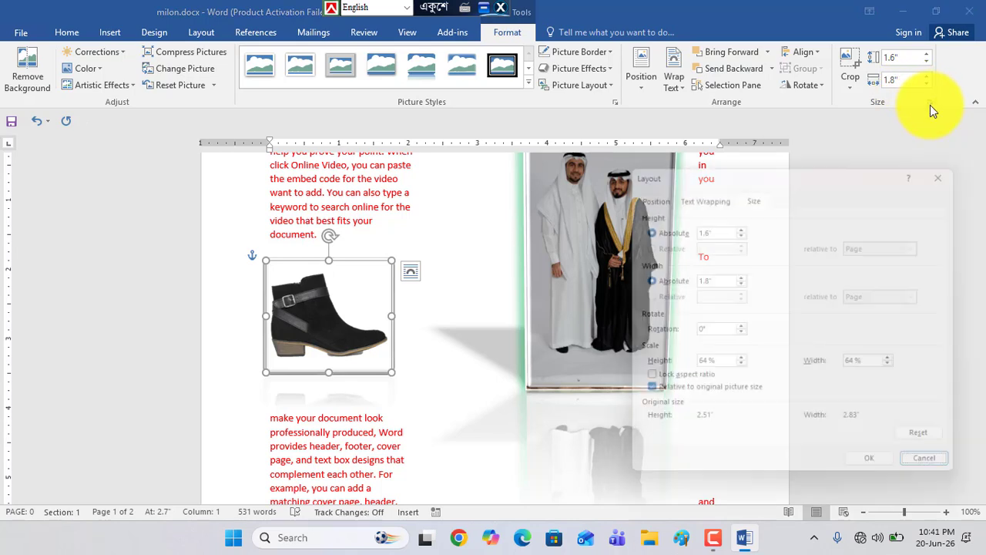
{"action": "left_click", "coordinate": [655, 381]}
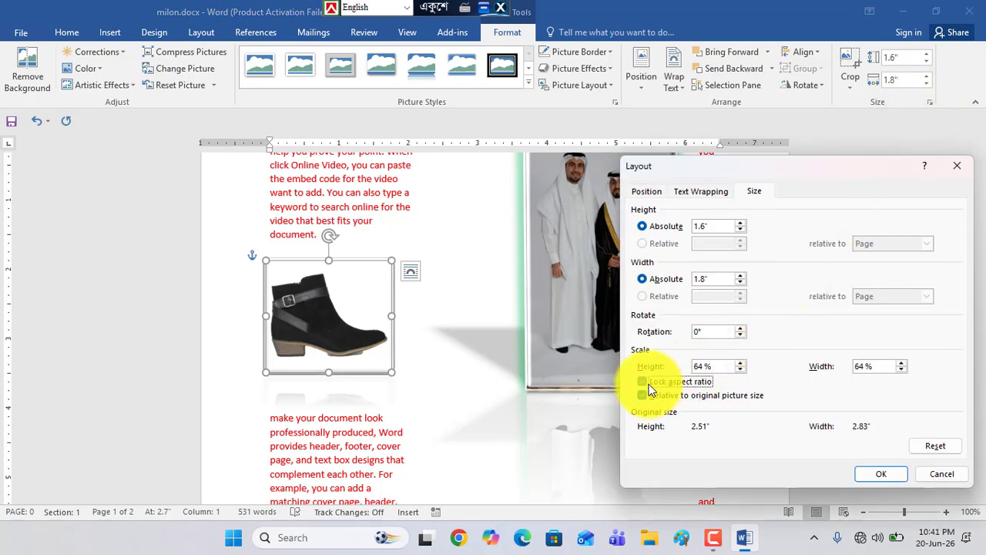
{"action": "left_click", "coordinate": [644, 382]}
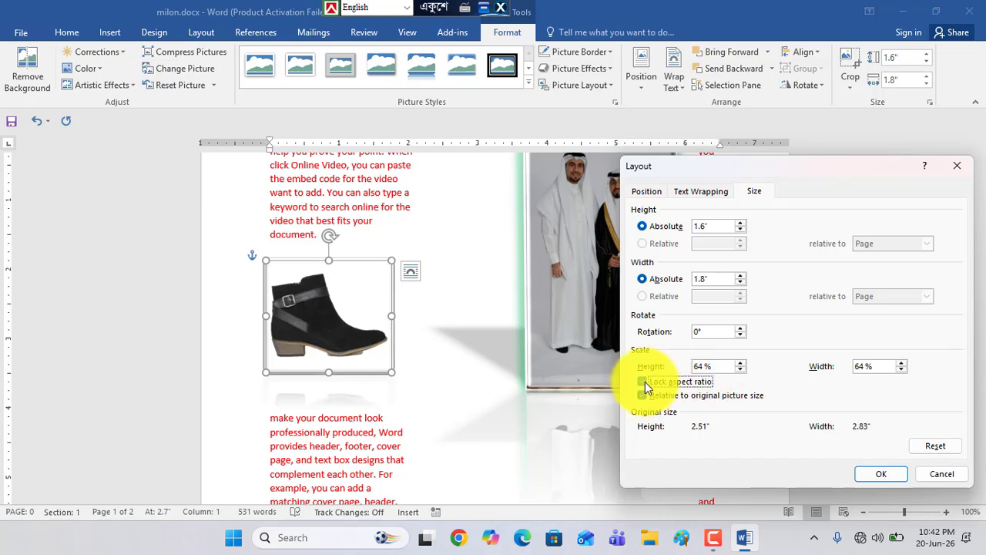
{"action": "left_click", "coordinate": [875, 474]}
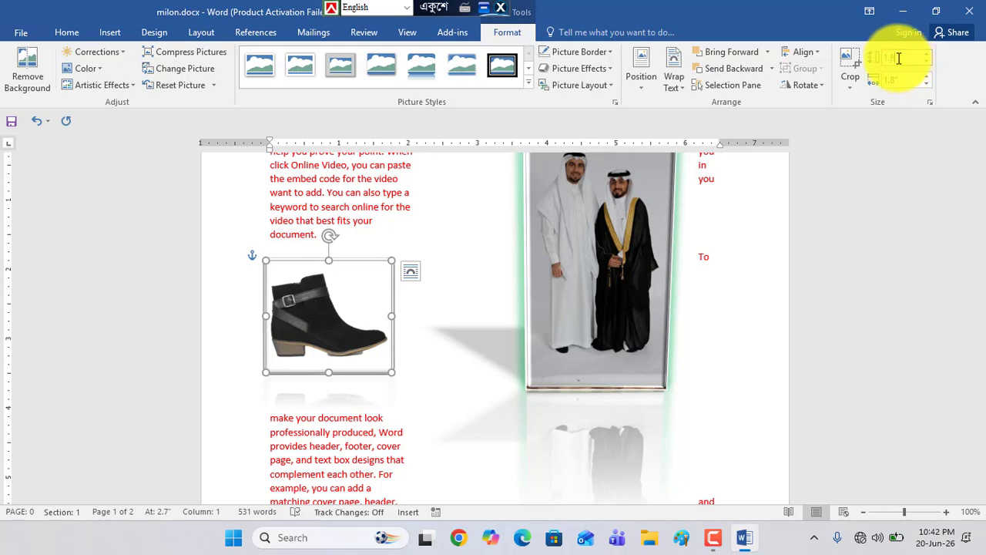
{"action": "double_click", "coordinate": [466, 403]}
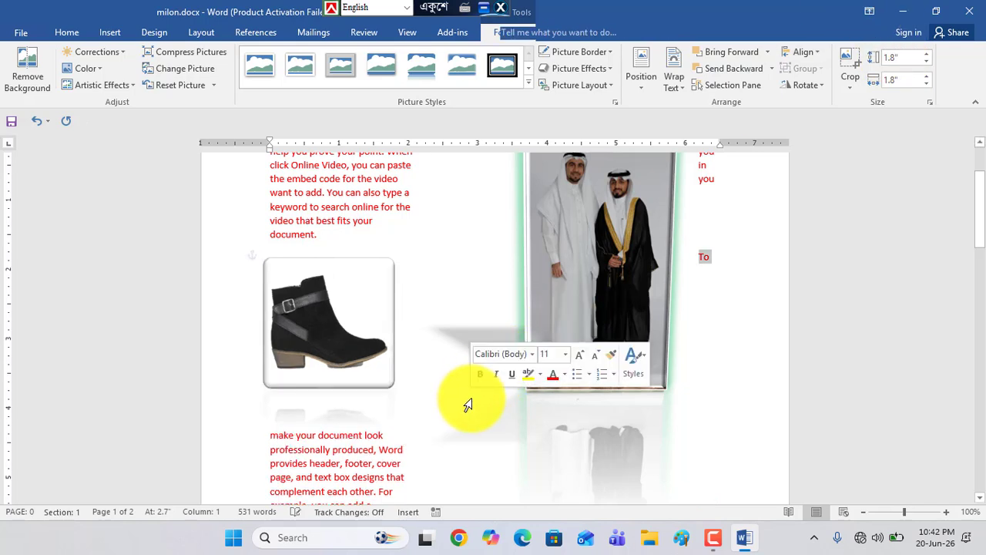
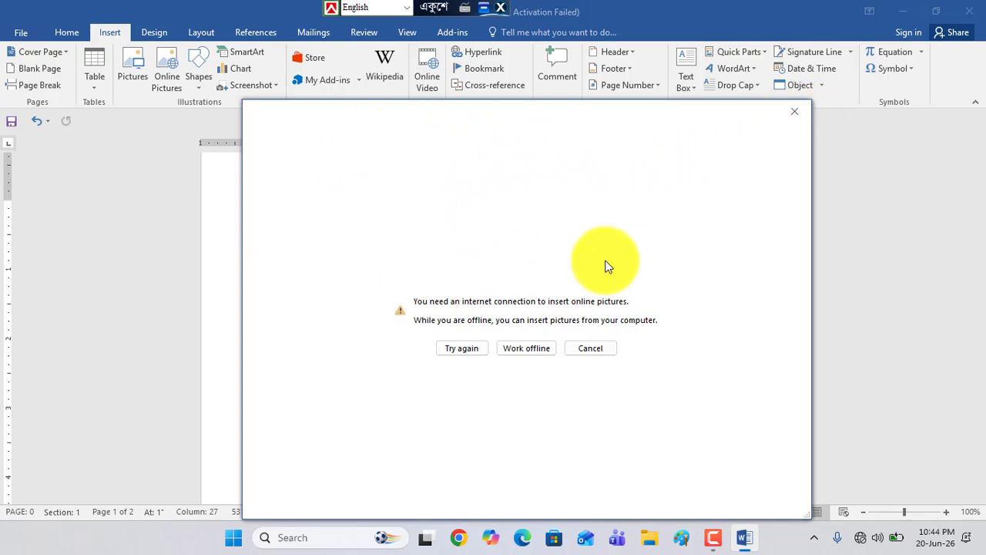
Dismiss the online pictures window and return to the document text.
{"action": "left_click", "coordinate": [799, 113]}
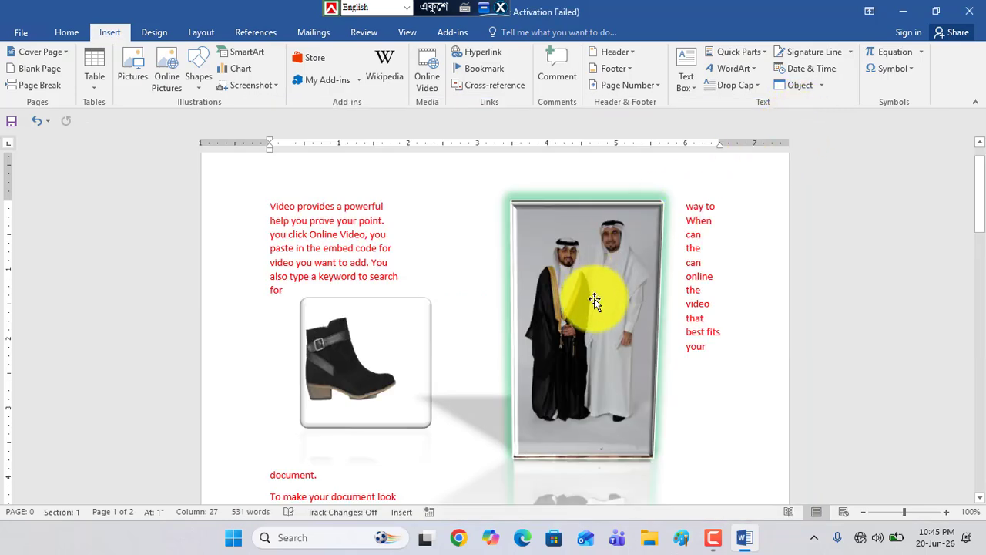
{"action": "scroll", "coordinate": [594, 300], "scroll_direction": "down", "scroll_amount": 10}
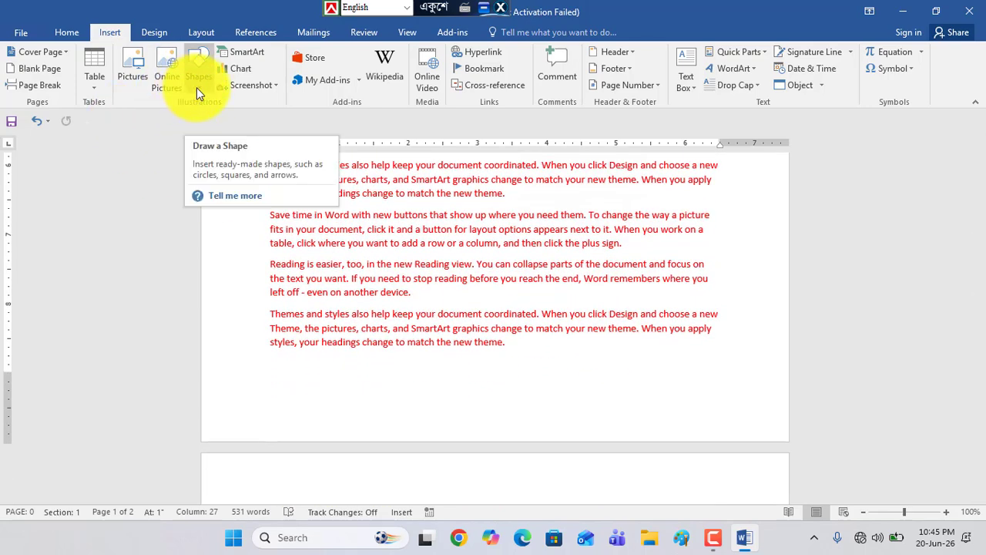
Try to draw a rectangle over the paragraphs on the first page.
{"action": "left_click", "coordinate": [197, 87]}
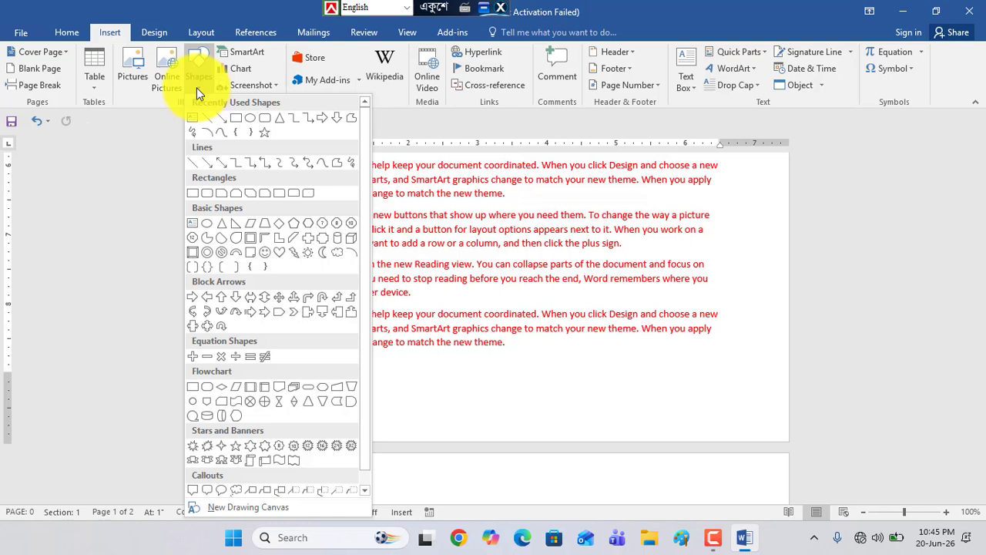
{"action": "scroll", "coordinate": [289, 226], "scroll_direction": "down", "scroll_amount": 1}
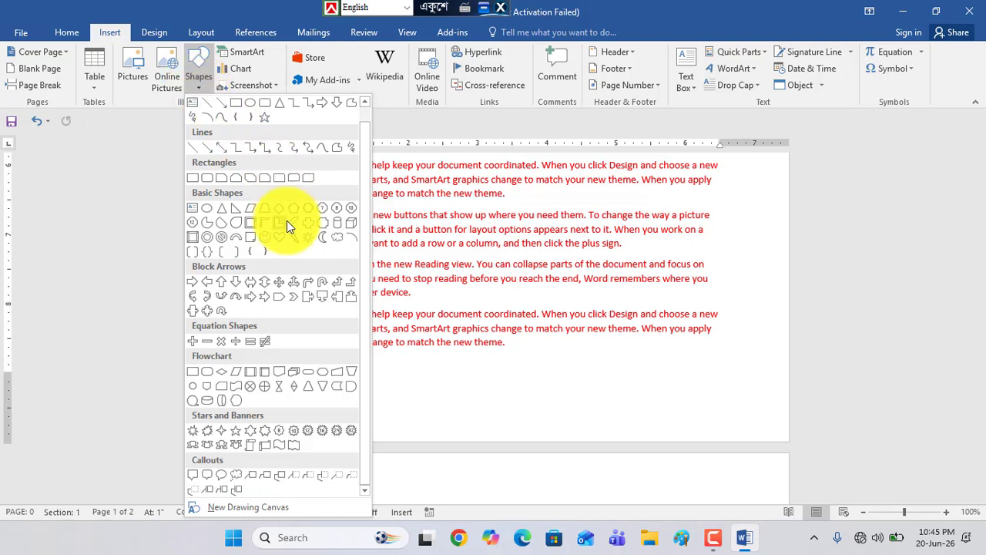
{"action": "scroll", "coordinate": [289, 238], "scroll_direction": "up", "scroll_amount": 1}
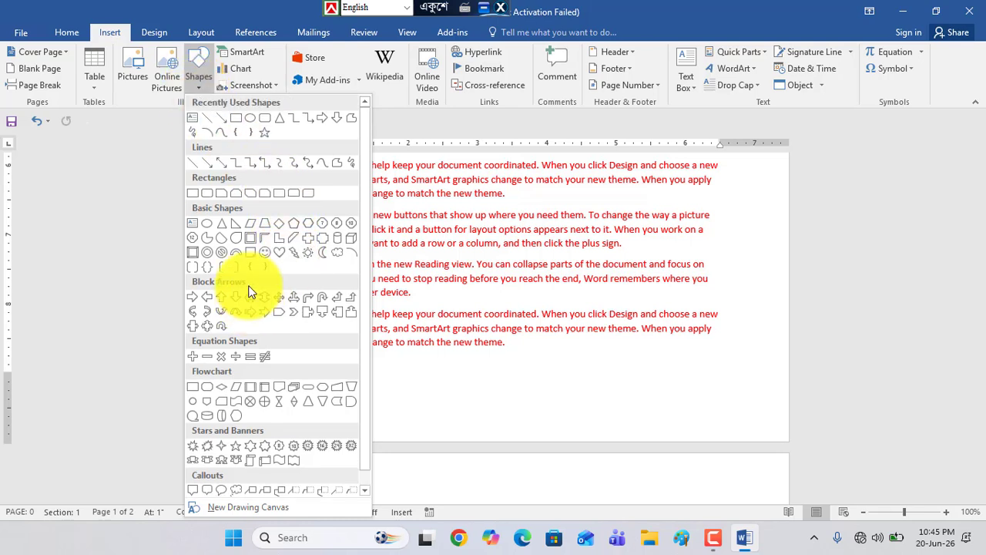
{"action": "left_click", "coordinate": [237, 127]}
{"action": "left_click", "coordinate": [197, 81]}
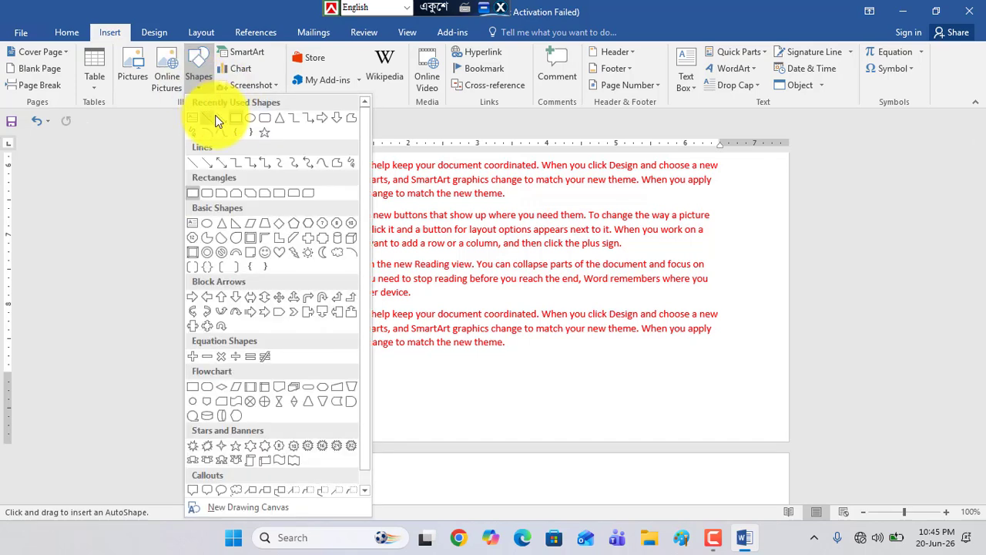
{"action": "left_click", "coordinate": [235, 118]}
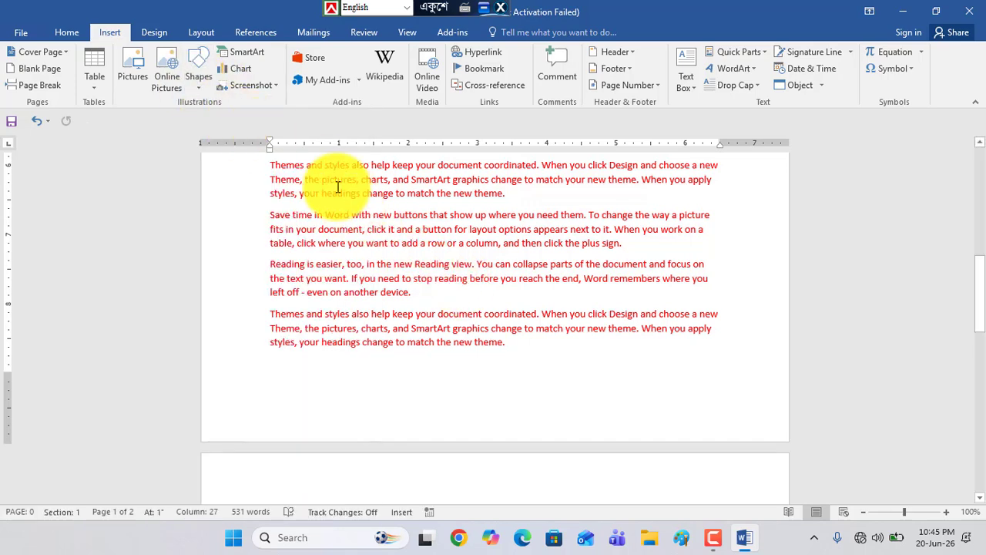
{"action": "left_click_drag", "start_coordinate": [336, 188], "coordinate": [501, 334]}
Insert a blank page after the last line of text on page 2.
{"action": "scroll", "coordinate": [483, 357], "scroll_direction": "down", "scroll_amount": 10}
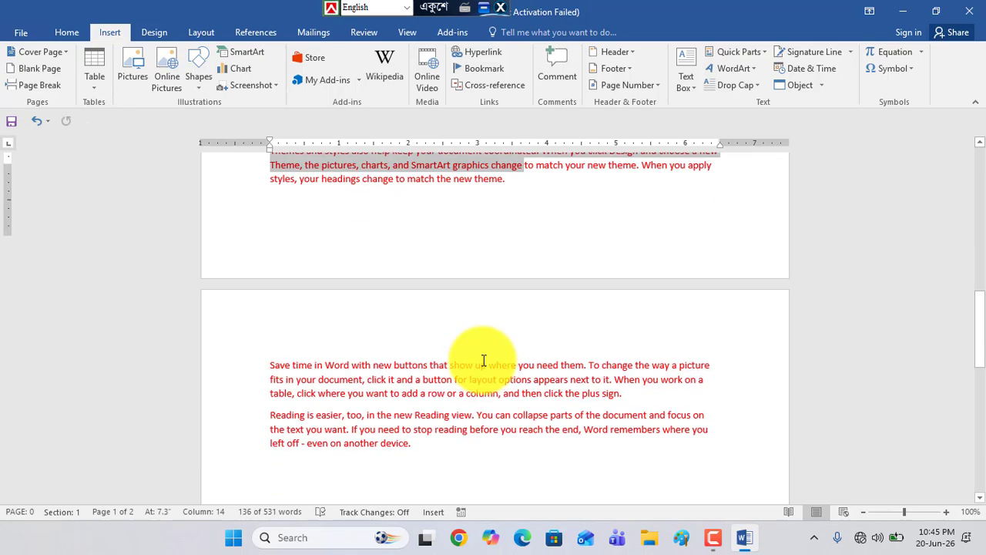
{"action": "scroll", "coordinate": [484, 367], "scroll_direction": "down", "scroll_amount": 8}
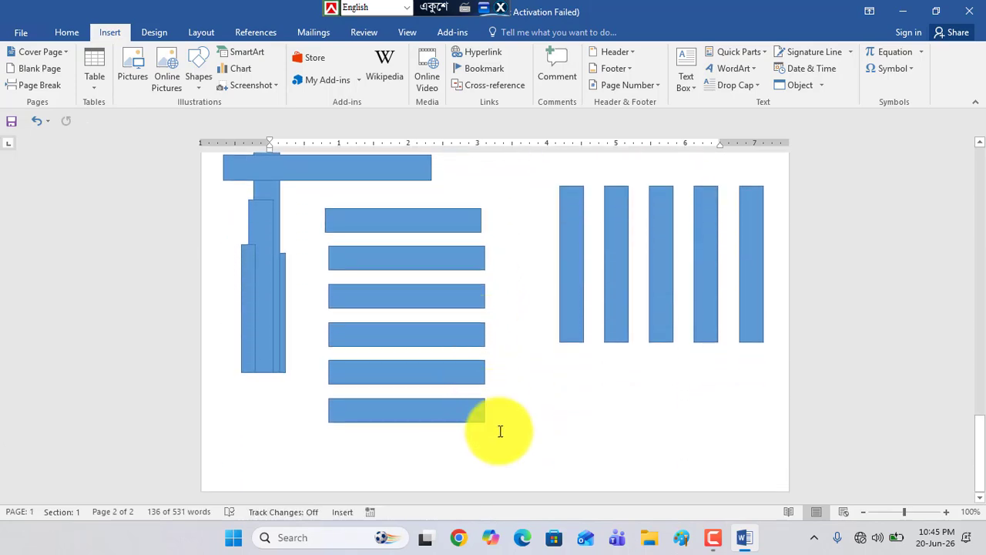
{"action": "scroll", "coordinate": [501, 426], "scroll_direction": "up", "scroll_amount": 2}
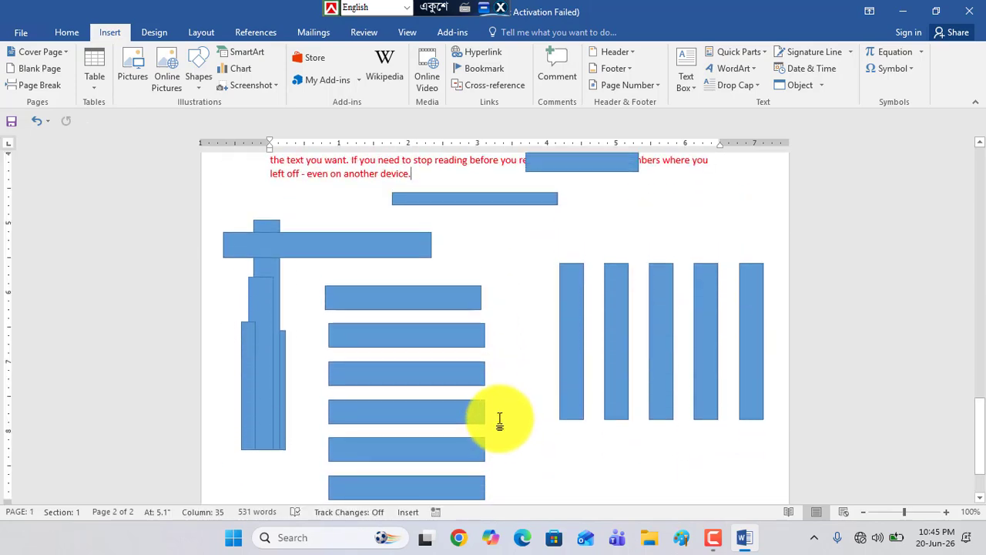
{"action": "left_click", "coordinate": [31, 67]}
{"action": "scroll", "coordinate": [562, 440], "scroll_direction": "down", "scroll_amount": 4}
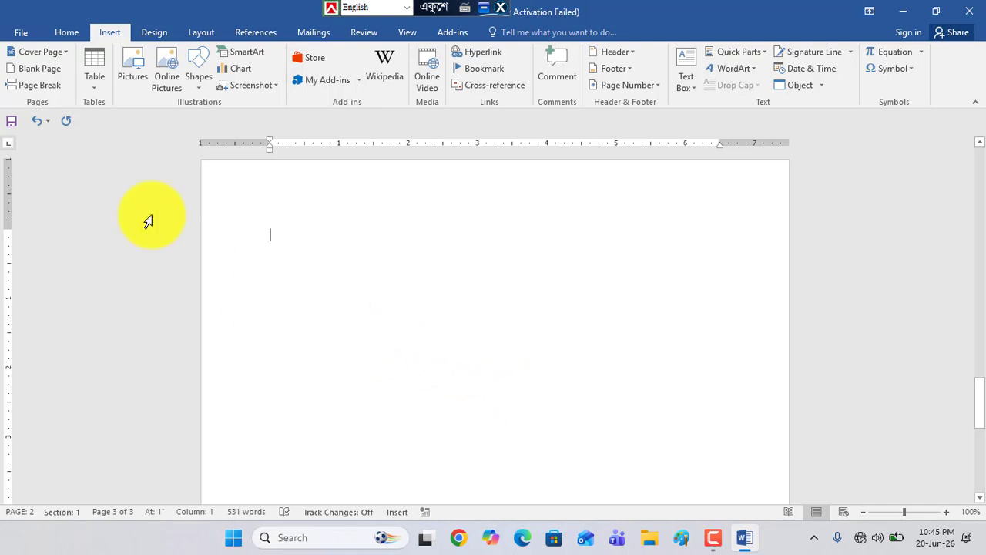
Draw a rectangle about 5.78" wide and 2.71" high near the top of the blank page and adjust its position slightly.
{"action": "left_click", "coordinate": [196, 86]}
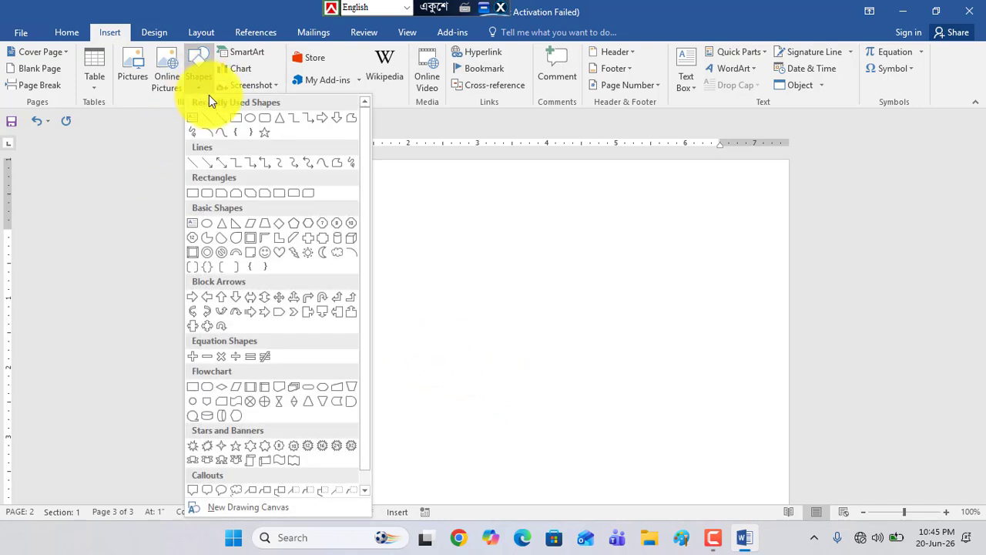
{"action": "left_click", "coordinate": [237, 126]}
{"action": "mouse_move", "coordinate": [316, 211]}
{"action": "left_mouse_down"}
{"action": "mouse_move", "coordinate": [381, 257]}
{"action": "mouse_move", "coordinate": [544, 333]}
{"action": "mouse_move", "coordinate": [676, 359]}
{"action": "mouse_move", "coordinate": [716, 399]}
{"action": "left_mouse_up"}
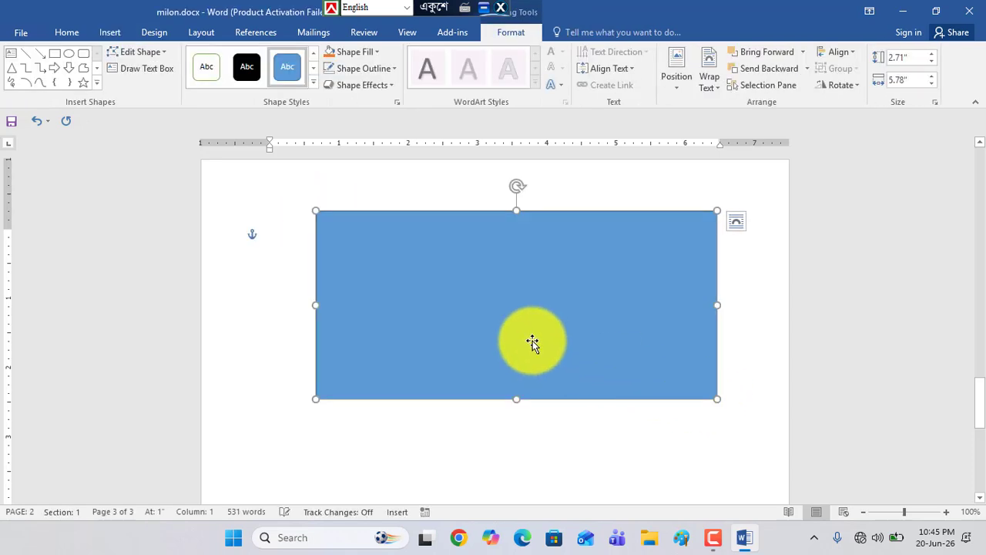
{"action": "left_click_drag", "start_coordinate": [533, 341], "coordinate": [515, 345]}
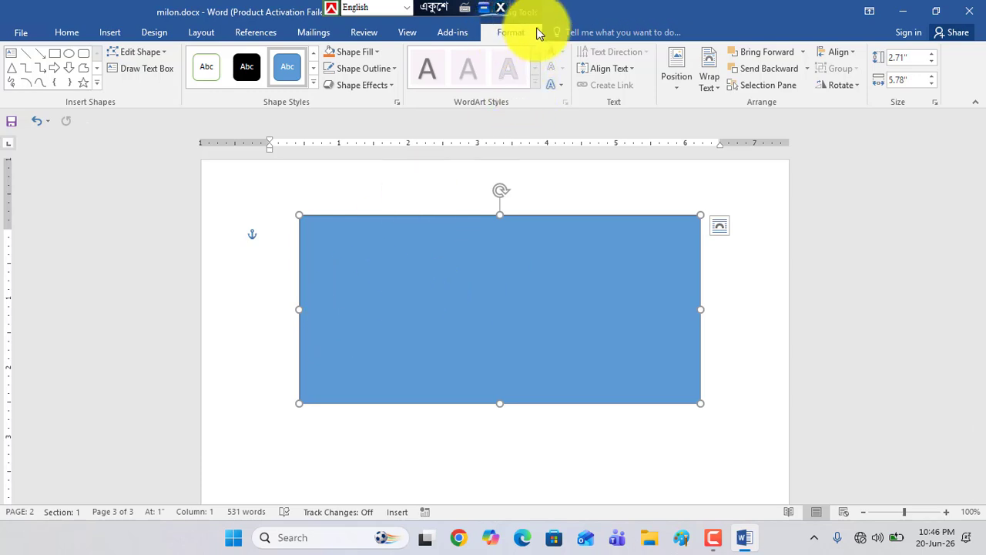
{"action": "left_click", "coordinate": [529, 445]}
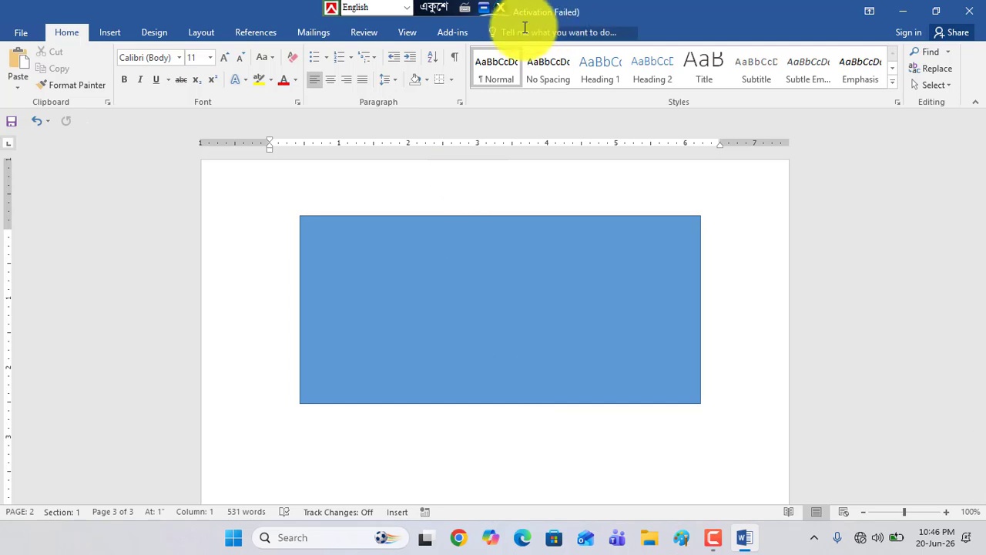
Fill the rectangle with the standard Green colour and move it slightly down the page.
{"action": "double_click", "coordinate": [486, 321]}
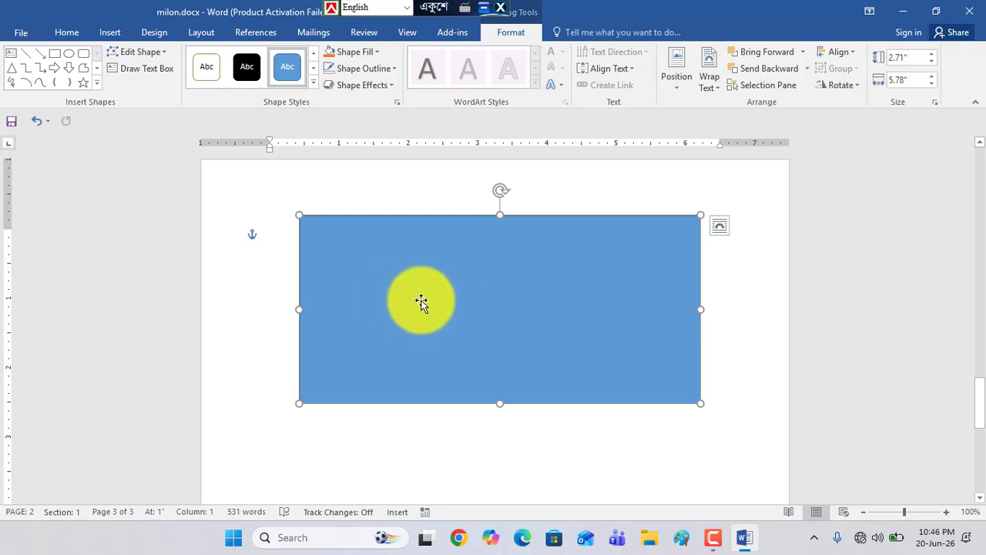
{"action": "left_click", "coordinate": [378, 52]}
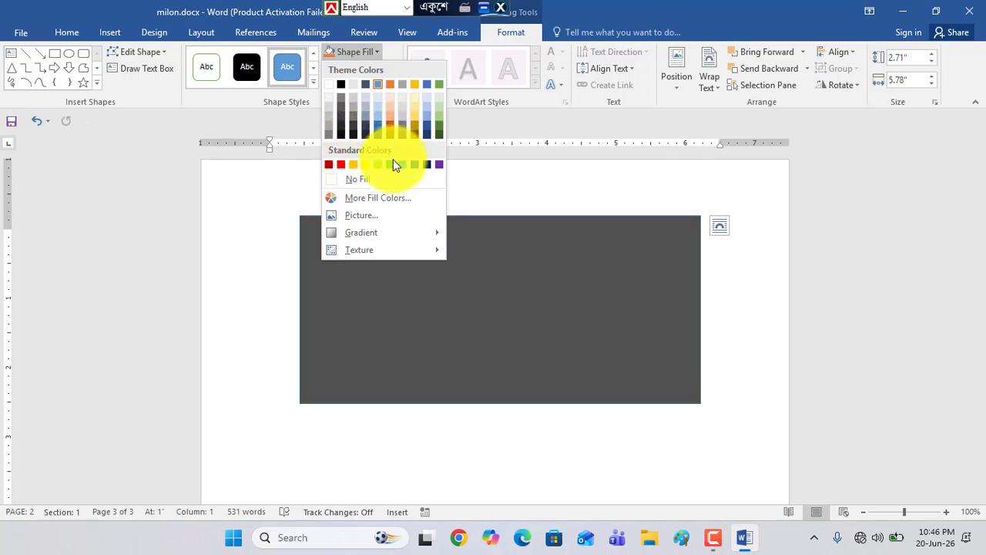
{"action": "left_click", "coordinate": [392, 163]}
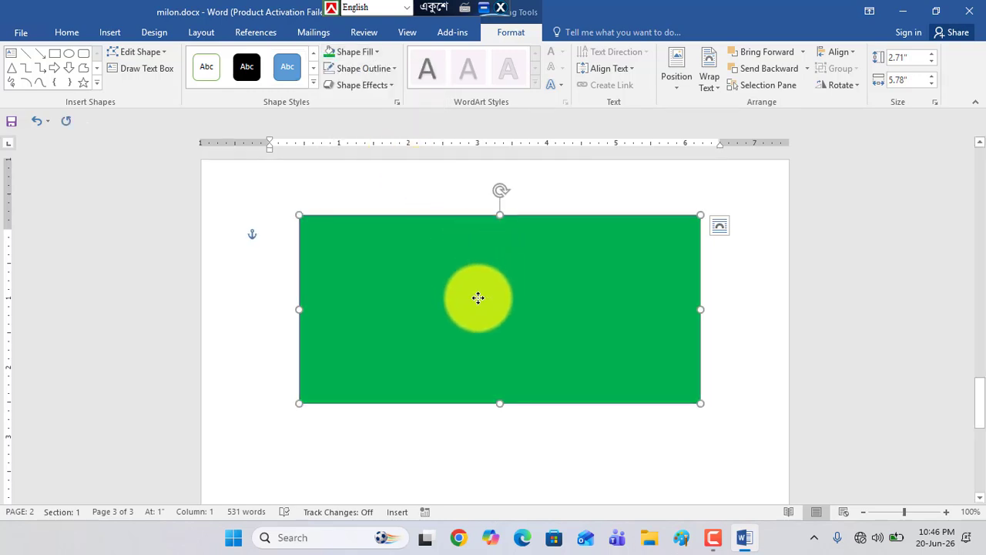
{"action": "left_click_drag", "start_coordinate": [478, 298], "coordinate": [461, 304]}
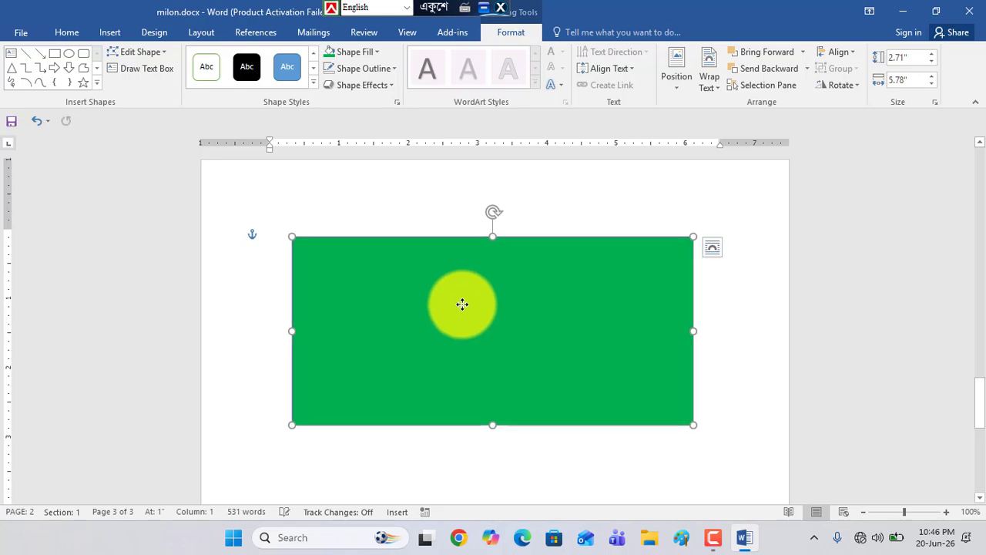
Draw a circle about 1.82" wide and 1.79" high in the middle of the green rectangle.
{"action": "left_click", "coordinate": [112, 32]}
{"action": "left_click", "coordinate": [197, 90]}
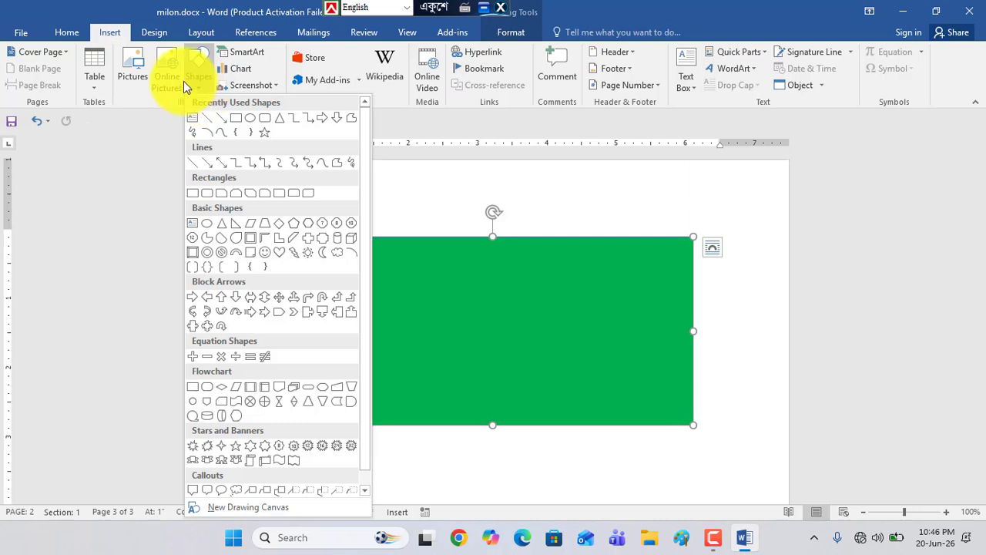
{"action": "left_click", "coordinate": [251, 123]}
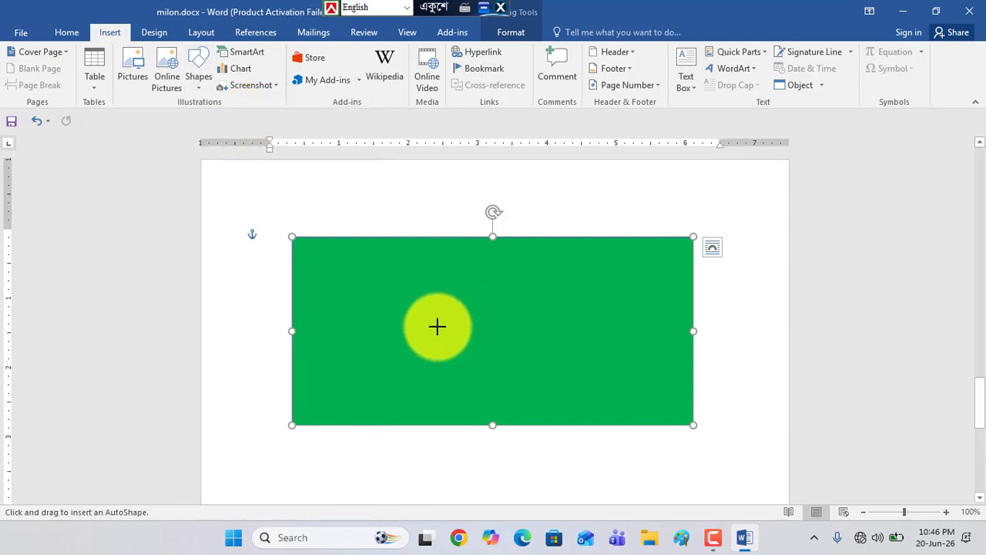
{"action": "mouse_move", "coordinate": [456, 328]}
{"action": "left_mouse_down"}
{"action": "mouse_move", "coordinate": [531, 374]}
{"action": "mouse_move", "coordinate": [546, 396]}
{"action": "left_mouse_up"}
{"action": "mouse_move", "coordinate": [496, 324]}
{"action": "left_mouse_down"}
{"action": "mouse_move", "coordinate": [500, 337]}
{"action": "mouse_move", "coordinate": [492, 331]}
{"action": "mouse_move", "coordinate": [511, 324]}
{"action": "mouse_move", "coordinate": [492, 333]}
{"action": "left_mouse_up"}
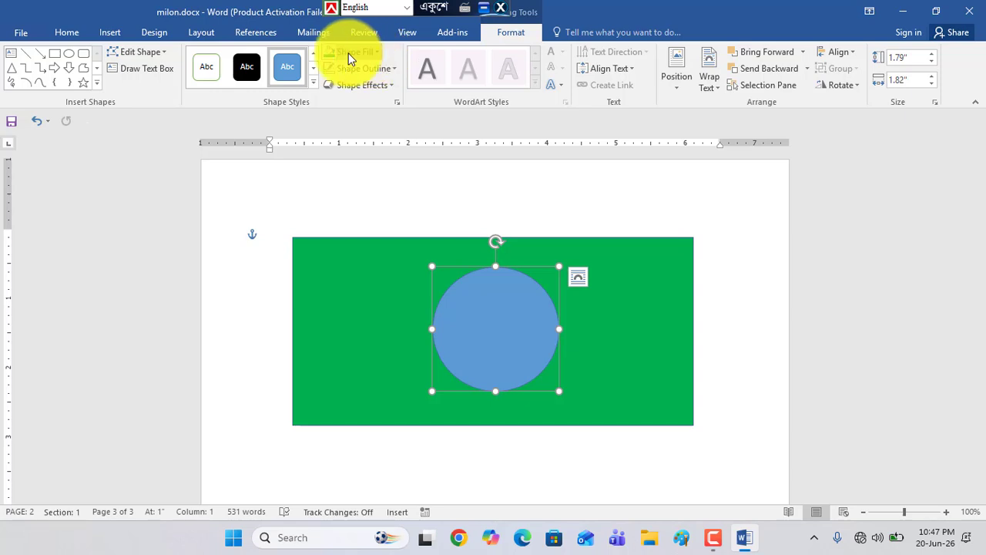
Fill the circle with the standard Red colour and move it slightly right of the green rectangle's centre.
{"action": "left_click", "coordinate": [379, 52]}
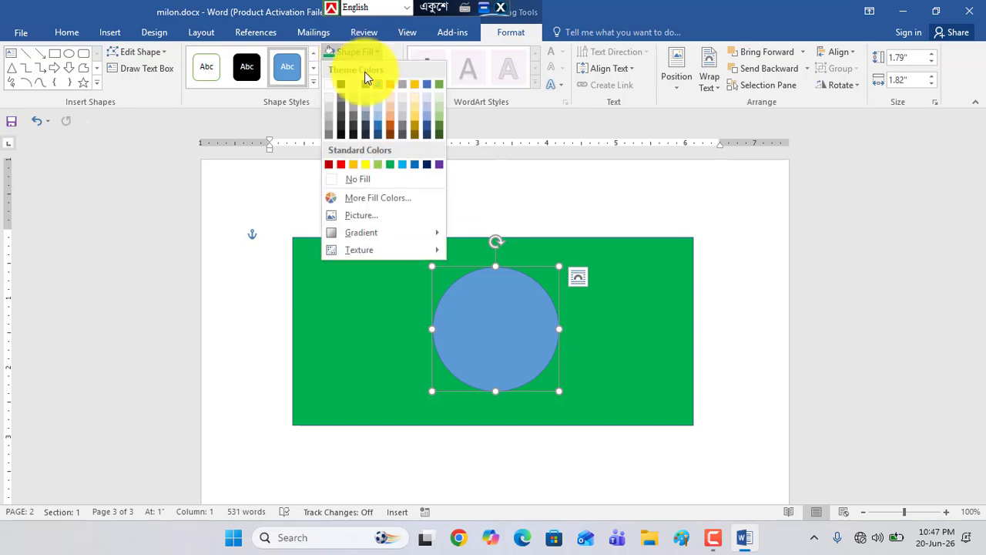
{"action": "left_click", "coordinate": [342, 168]}
{"action": "mouse_move", "coordinate": [489, 326]}
{"action": "left_mouse_down"}
{"action": "mouse_move", "coordinate": [557, 334]}
{"action": "mouse_move", "coordinate": [495, 321]}
{"action": "mouse_move", "coordinate": [509, 326]}
{"action": "left_mouse_up"}
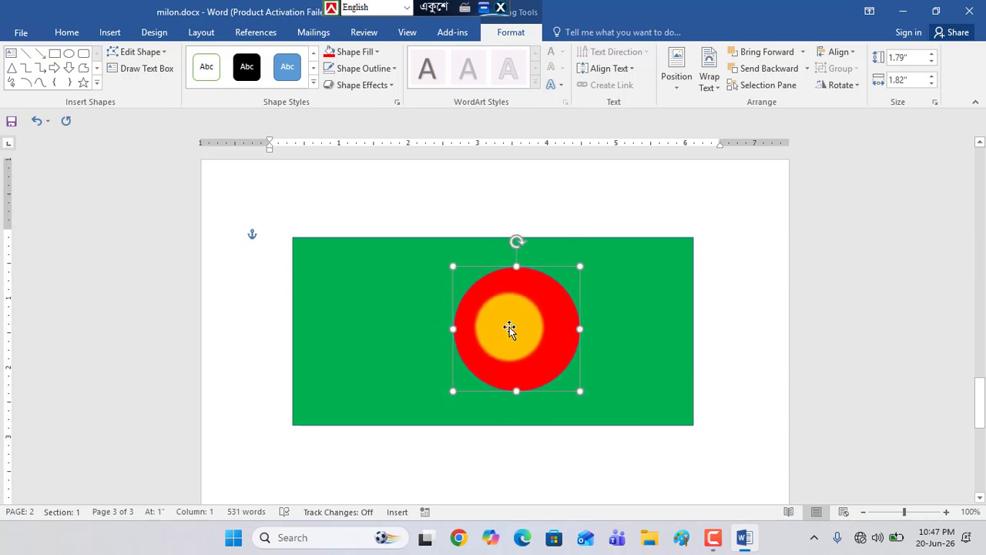
{"action": "scroll", "coordinate": [480, 300], "scroll_direction": "down", "scroll_amount": 2}
{"action": "scroll", "coordinate": [480, 300], "scroll_direction": "up", "scroll_amount": 2}
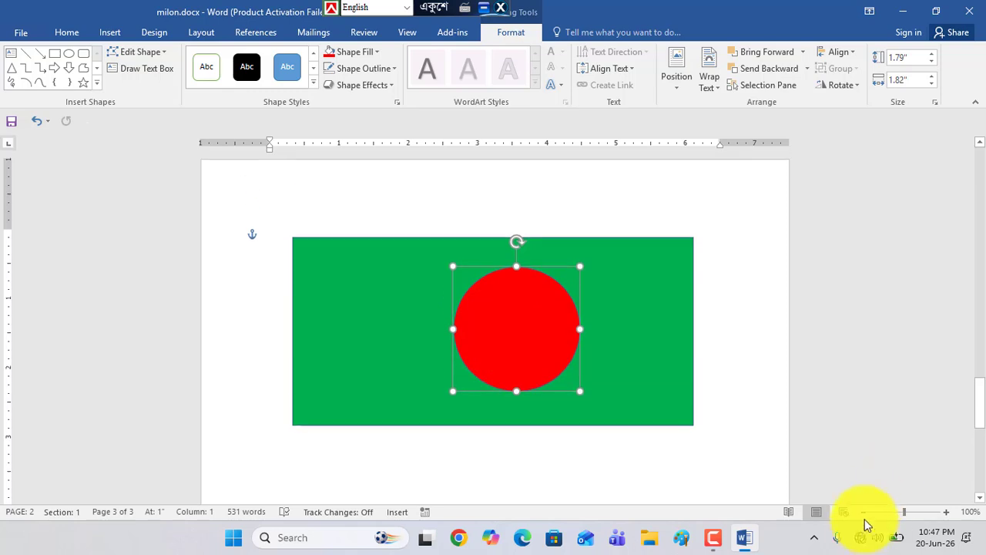
Nudge the red circle slightly further to the right within the green rectangle.
{"action": "left_click", "coordinate": [864, 512]}
{"action": "left_click", "coordinate": [864, 512]}
{"action": "left_click", "coordinate": [864, 512]}
{"action": "left_click", "coordinate": [863, 512]}
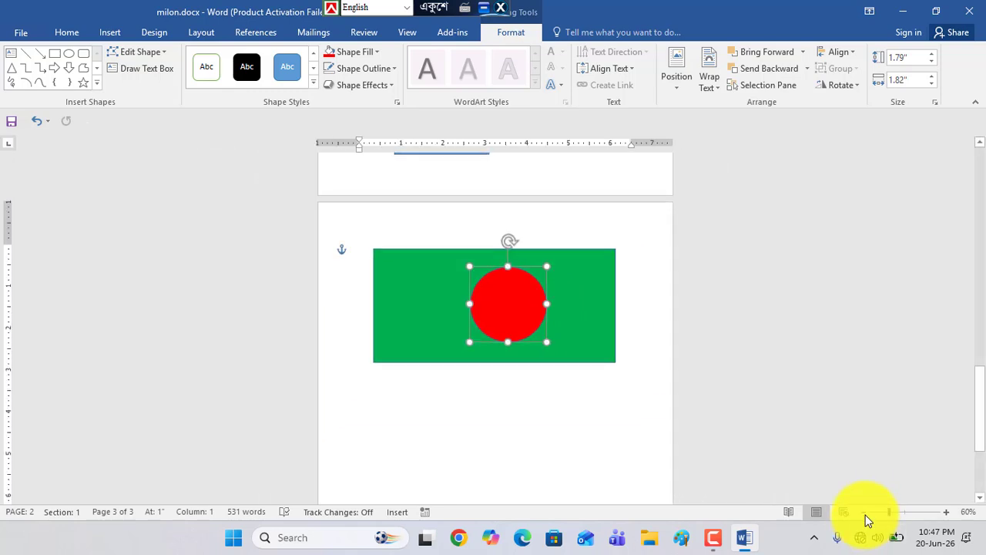
{"action": "left_click", "coordinate": [539, 396]}
{"action": "left_click", "coordinate": [507, 285]}
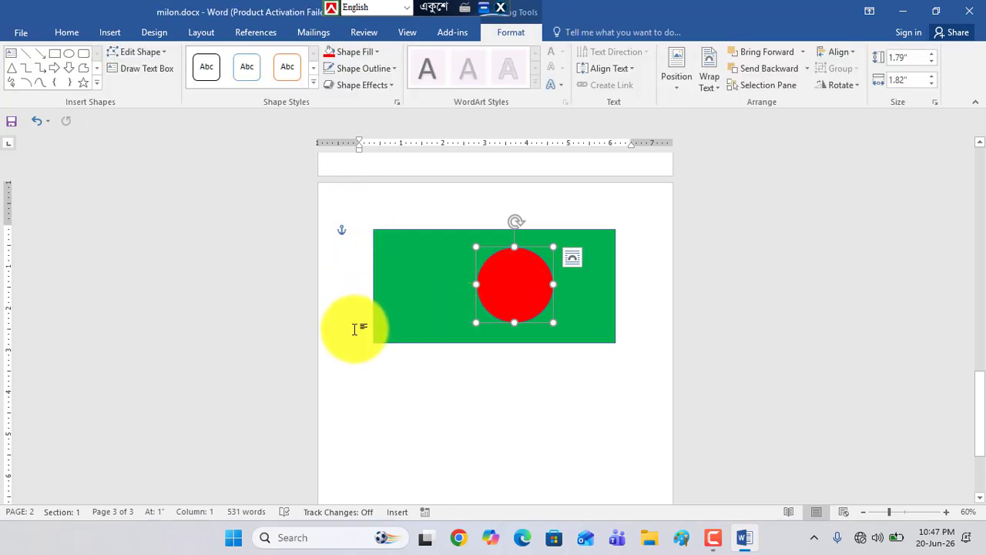
Draw a narrow vertical rectangle about 0.34" wide and 6.28" high as a pole along the green rectangle's left edge.
{"action": "left_click", "coordinate": [55, 53]}
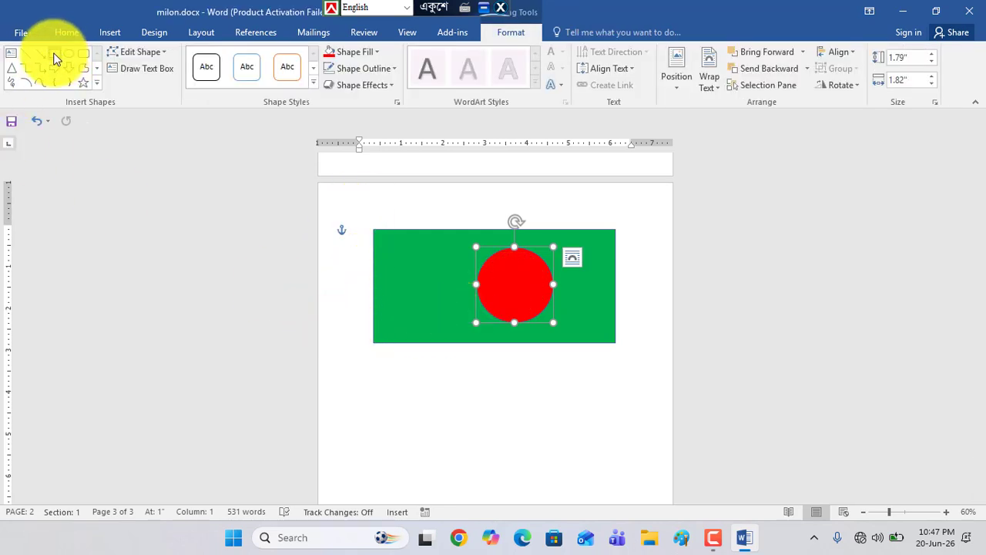
{"action": "mouse_move", "coordinate": [358, 228]}
{"action": "left_mouse_down"}
{"action": "mouse_move", "coordinate": [361, 458]}
{"action": "mouse_move", "coordinate": [374, 491]}
{"action": "left_mouse_up"}
{"action": "scroll", "coordinate": [452, 418], "scroll_direction": "down", "scroll_amount": 2}
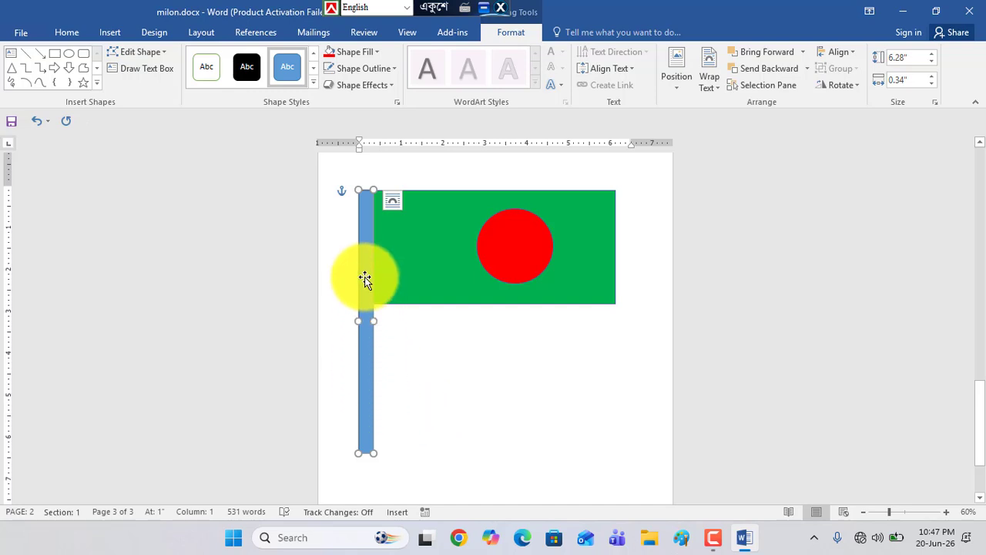
Fill the flag pole with a grey theme colour and remove its outline.
{"action": "left_click", "coordinate": [376, 52]}
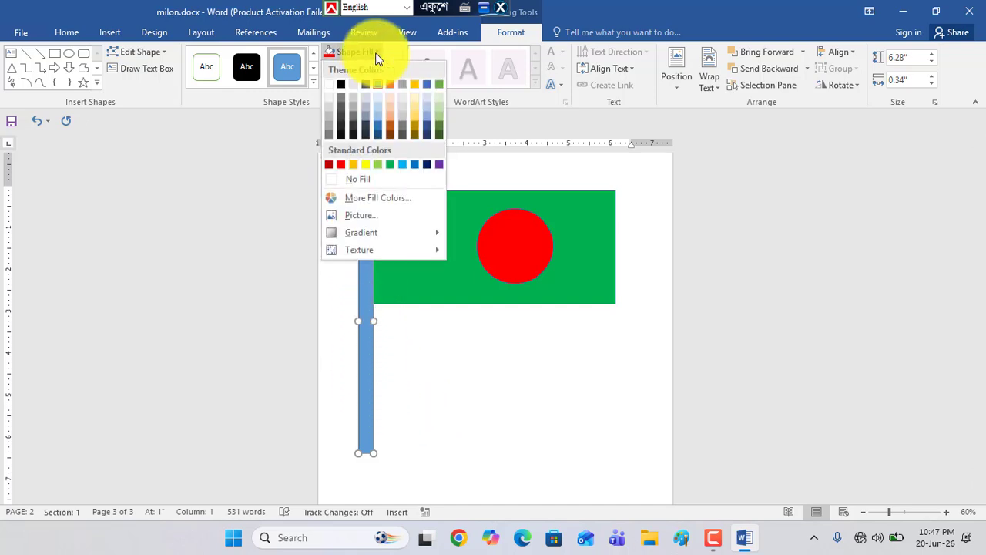
{"action": "left_click", "coordinate": [355, 107]}
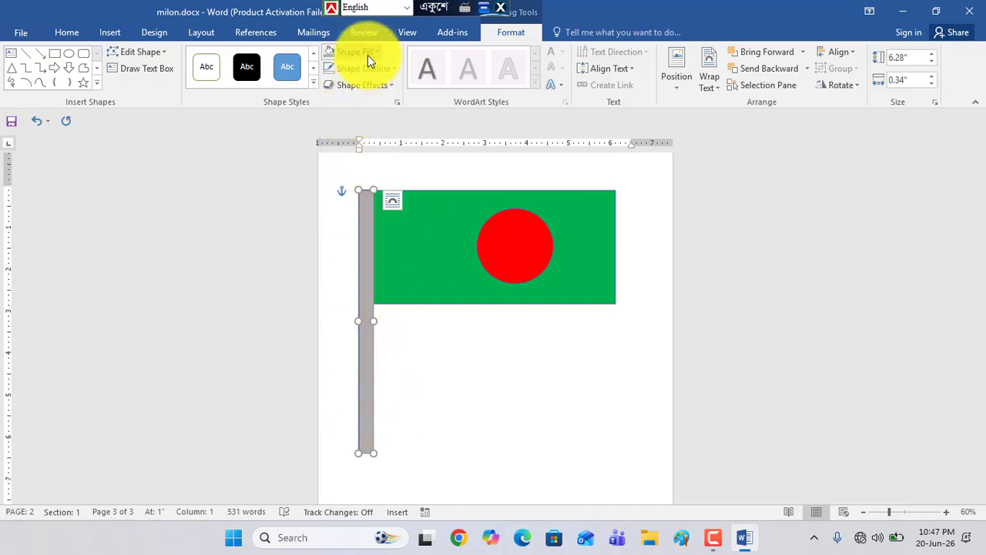
{"action": "left_click", "coordinate": [419, 418]}
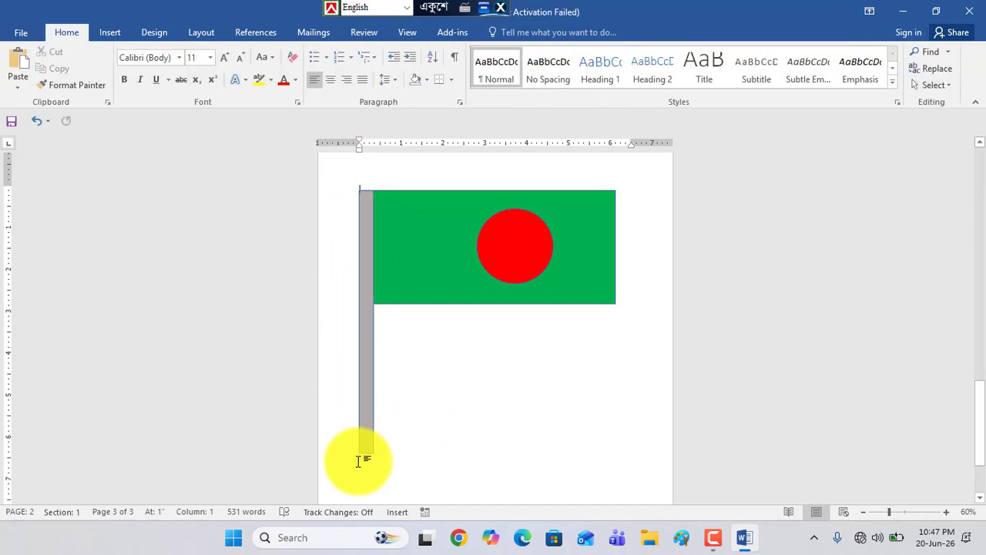
{"action": "left_click", "coordinate": [366, 342]}
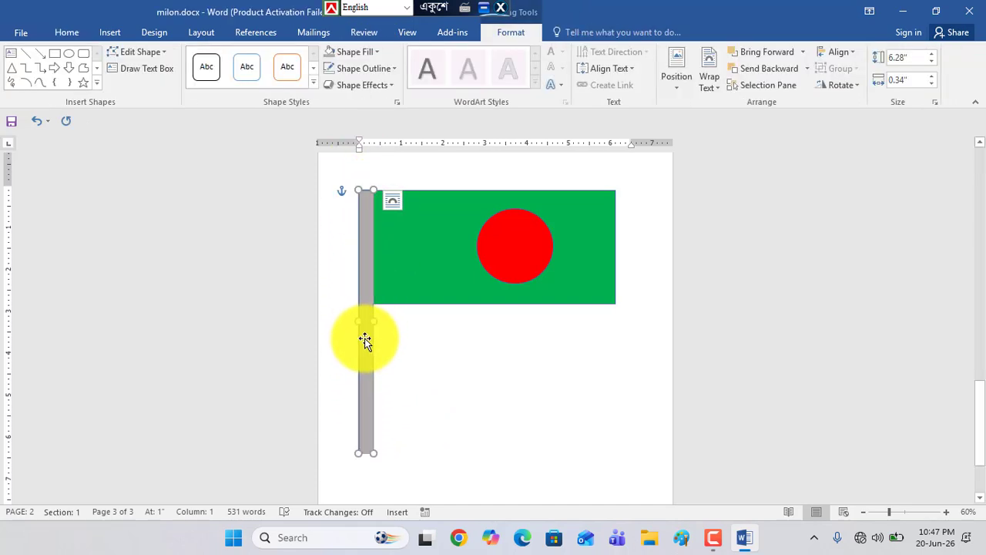
{"action": "left_click", "coordinate": [372, 71]}
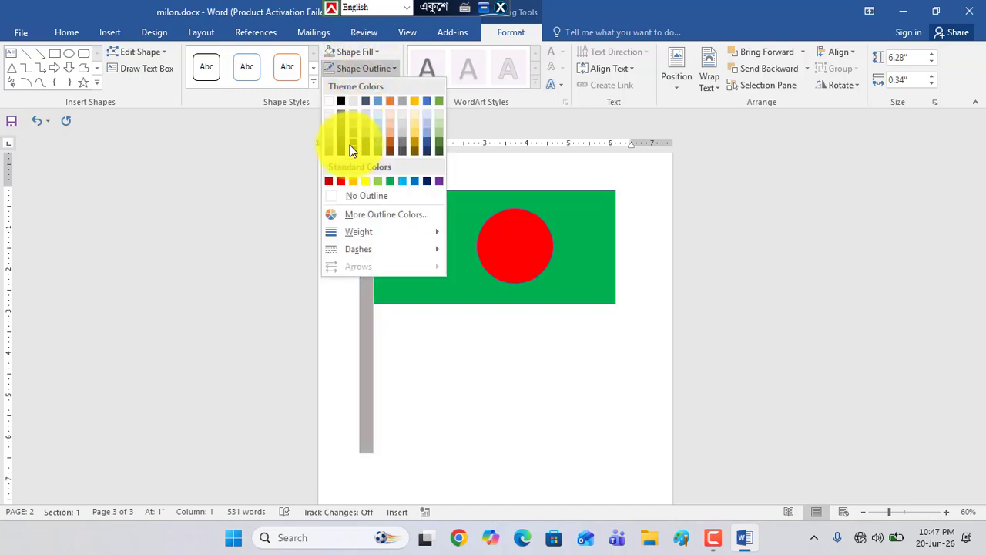
{"action": "left_click", "coordinate": [361, 198]}
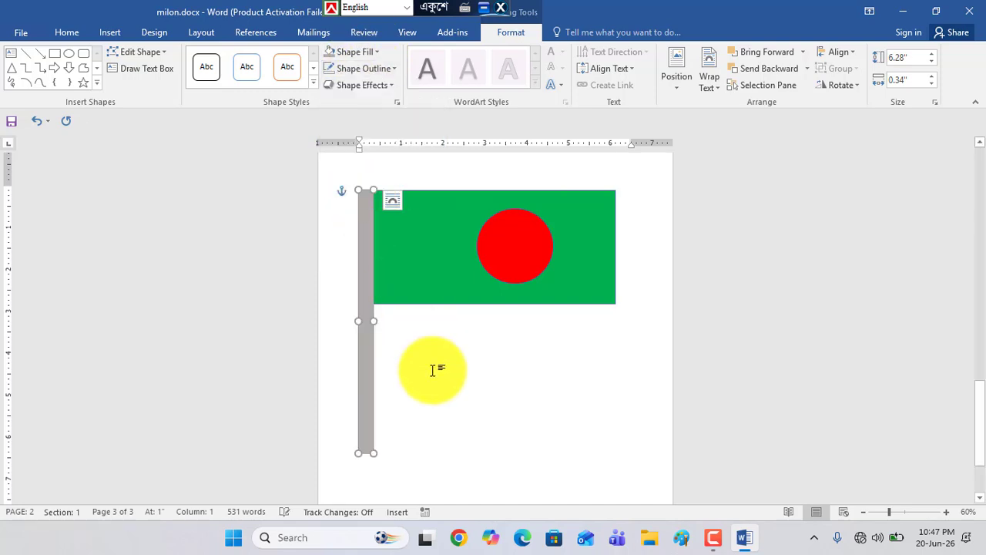
{"action": "left_click", "coordinate": [433, 370]}
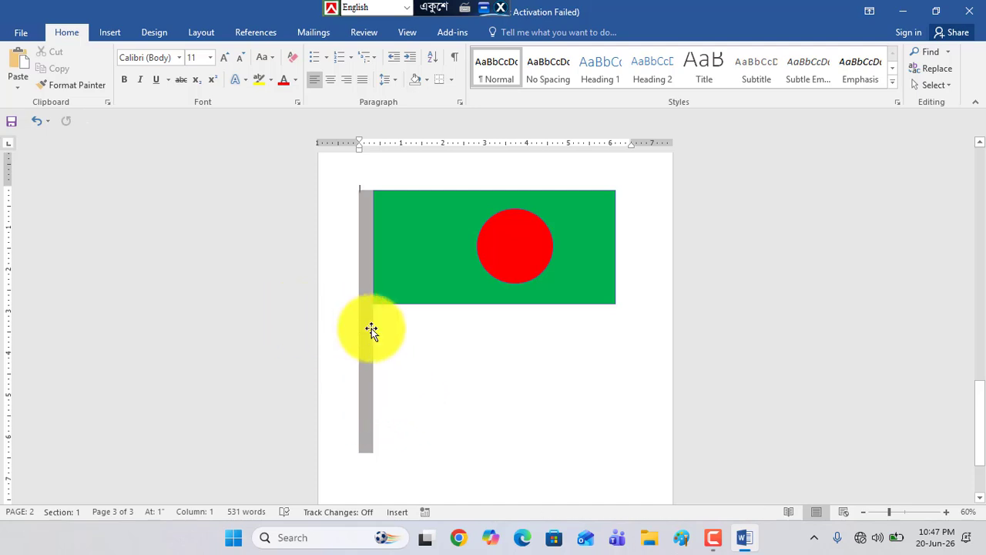
{"action": "left_click", "coordinate": [107, 33]}
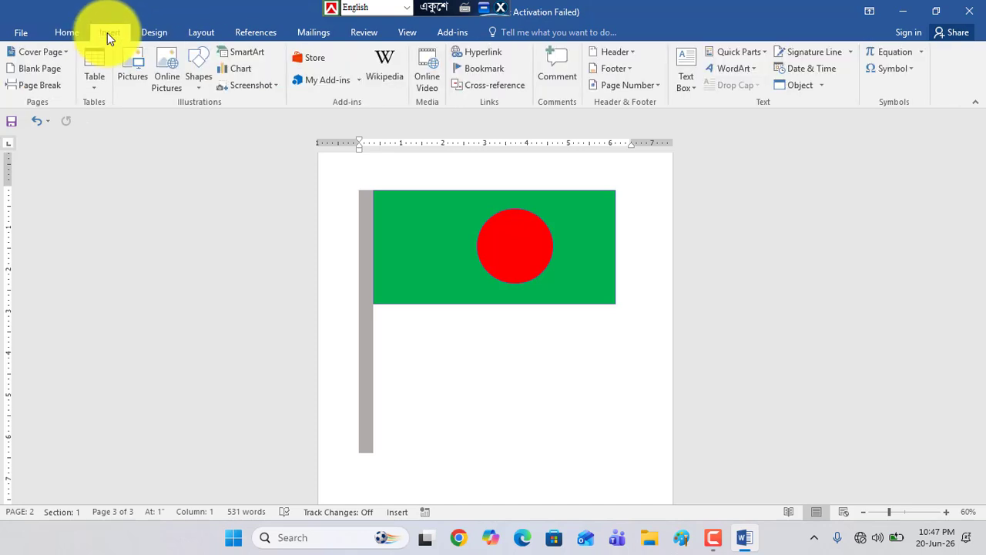
{"action": "left_click", "coordinate": [198, 87]}
{"action": "scroll", "coordinate": [253, 258], "scroll_direction": "down", "scroll_amount": 1}
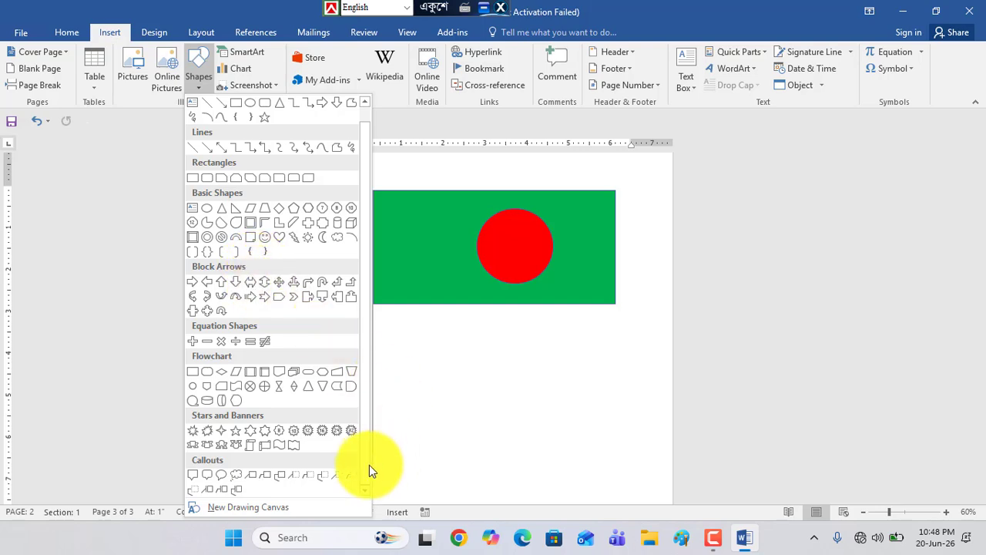
{"action": "left_click", "coordinate": [436, 467]}
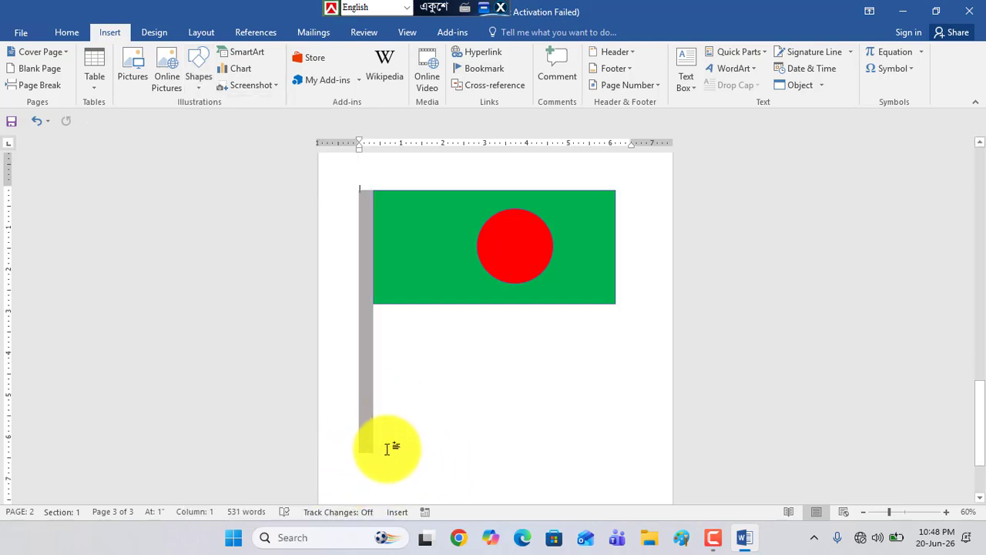
Draw a Flowchart Magnetic Disk shape, about 1.64" wide and 1.07" high, and place it over the pole's lower end as a base.
{"action": "left_click", "coordinate": [199, 88]}
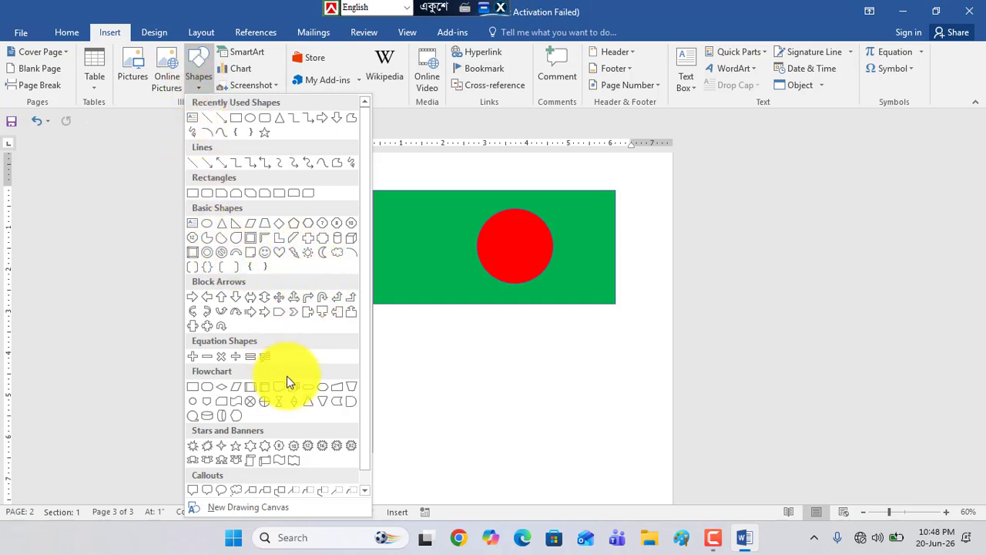
{"action": "scroll", "coordinate": [307, 384], "scroll_direction": "down", "scroll_amount": 1}
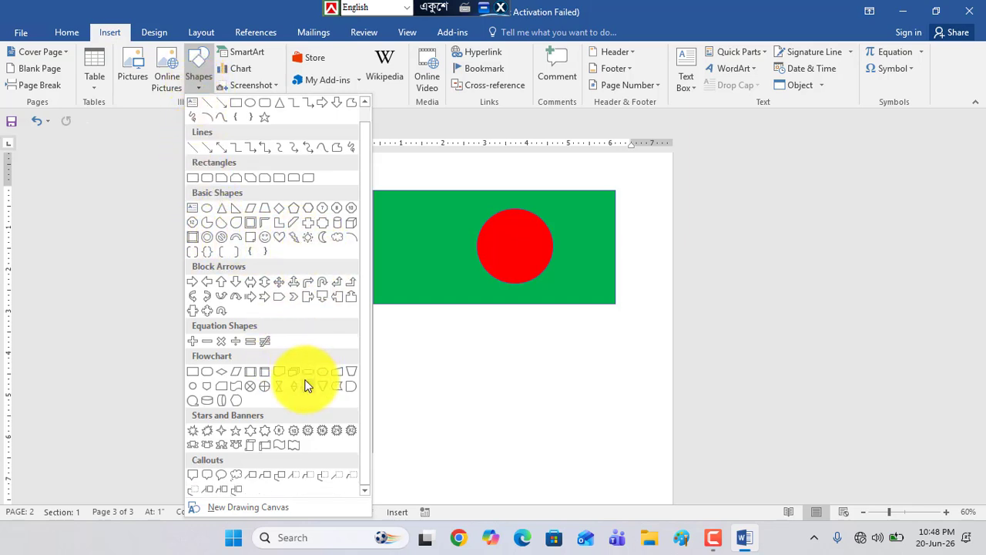
{"action": "left_click", "coordinate": [210, 400]}
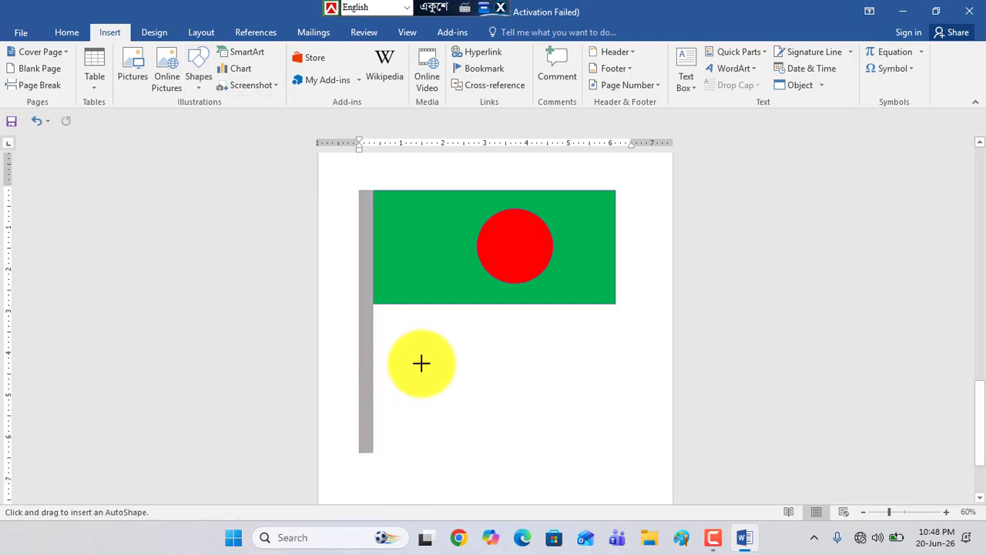
{"action": "left_click_drag", "start_coordinate": [409, 345], "coordinate": [493, 418]}
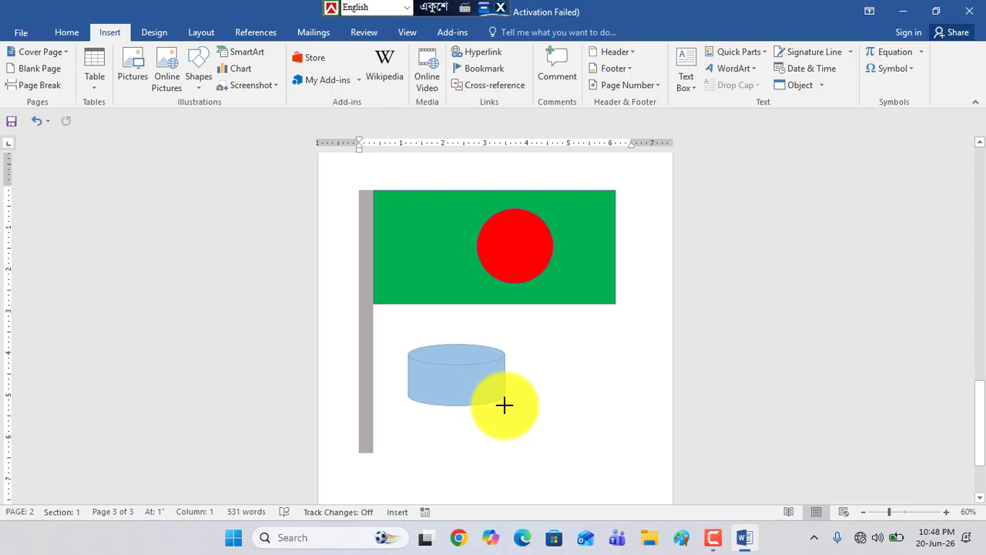
{"action": "mouse_move", "coordinate": [504, 404]}
{"action": "left_mouse_down"}
{"action": "mouse_move", "coordinate": [477, 388]}
{"action": "mouse_move", "coordinate": [379, 471]}
{"action": "left_mouse_up"}
{"action": "left_click", "coordinate": [497, 434]}
{"action": "scroll", "coordinate": [462, 412], "scroll_direction": "down", "scroll_amount": 1}
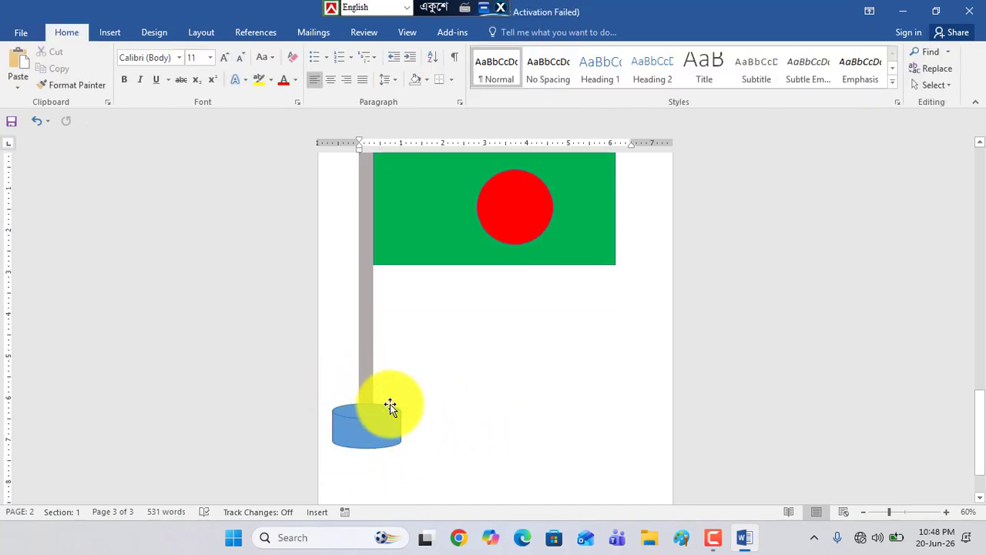
{"action": "left_click", "coordinate": [363, 430]}
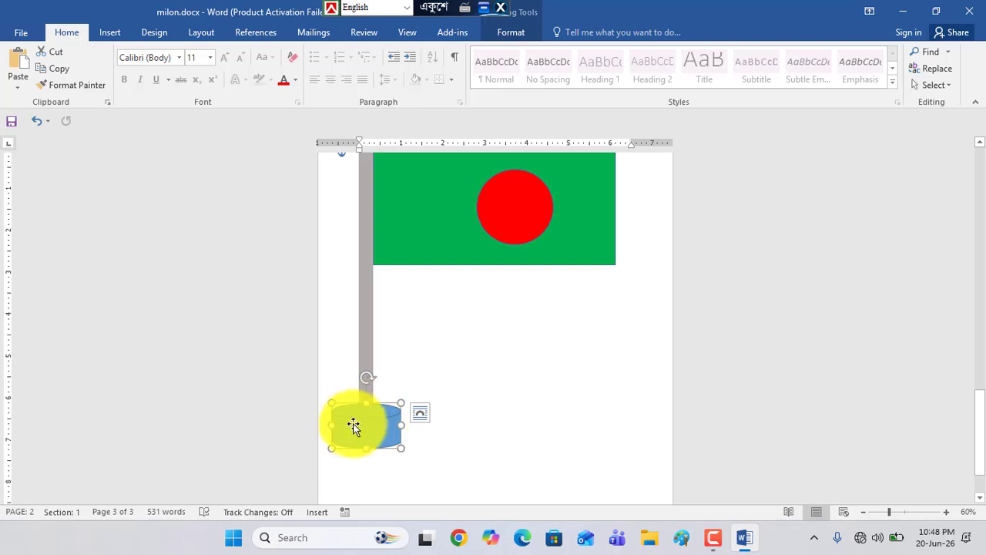
{"action": "left_click", "coordinate": [496, 419]}
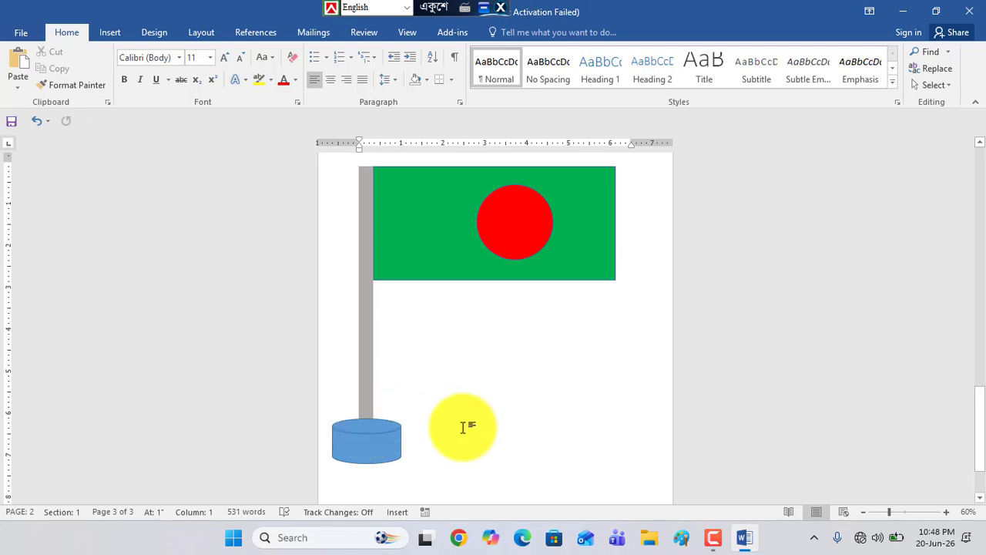
{"action": "scroll", "coordinate": [462, 428], "scroll_direction": "down", "scroll_amount": 1}
{"action": "scroll", "coordinate": [443, 431], "scroll_direction": "up", "scroll_amount": 1}
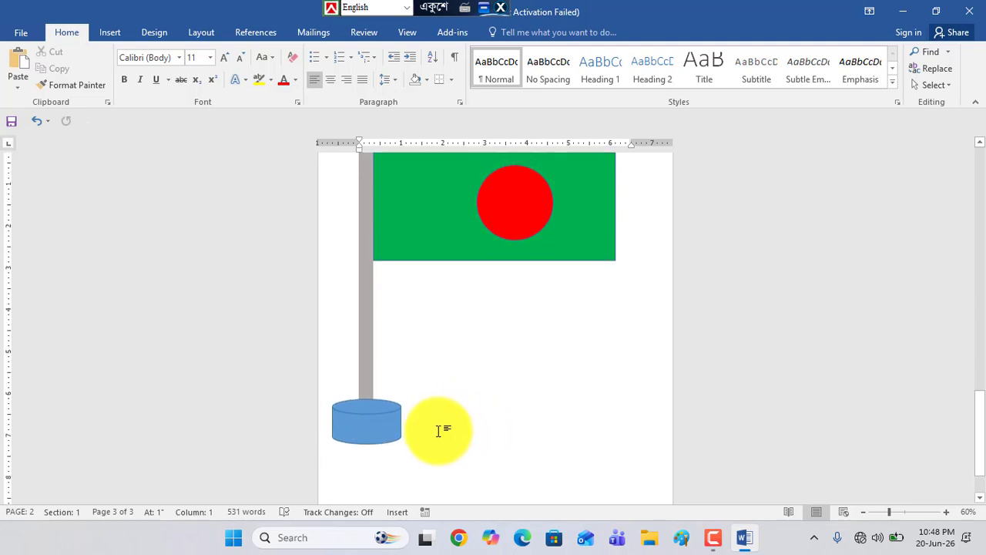
{"action": "left_click", "coordinate": [372, 428]}
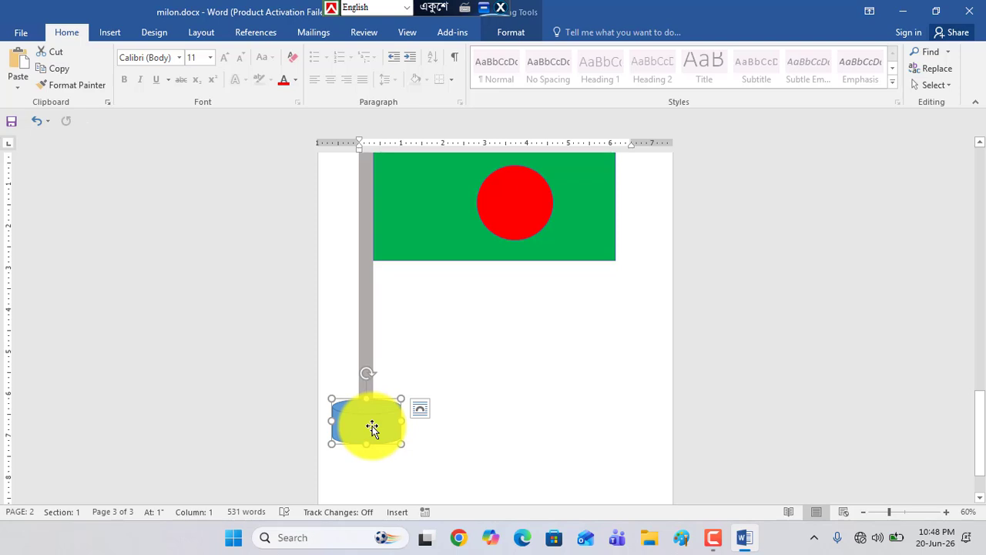
{"action": "left_click", "coordinate": [368, 330]}
{"action": "left_click", "coordinate": [529, 209]}
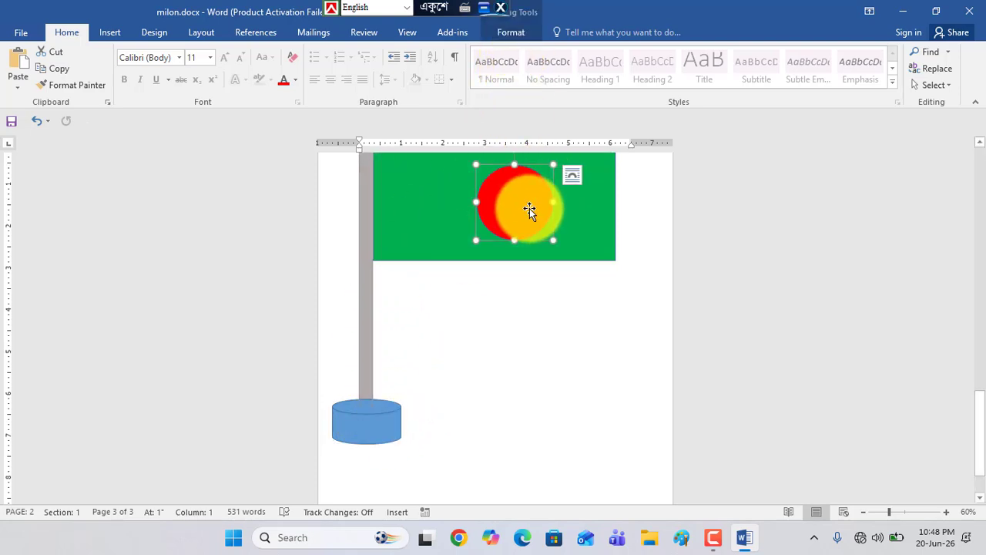
{"action": "left_click", "coordinate": [595, 202]}
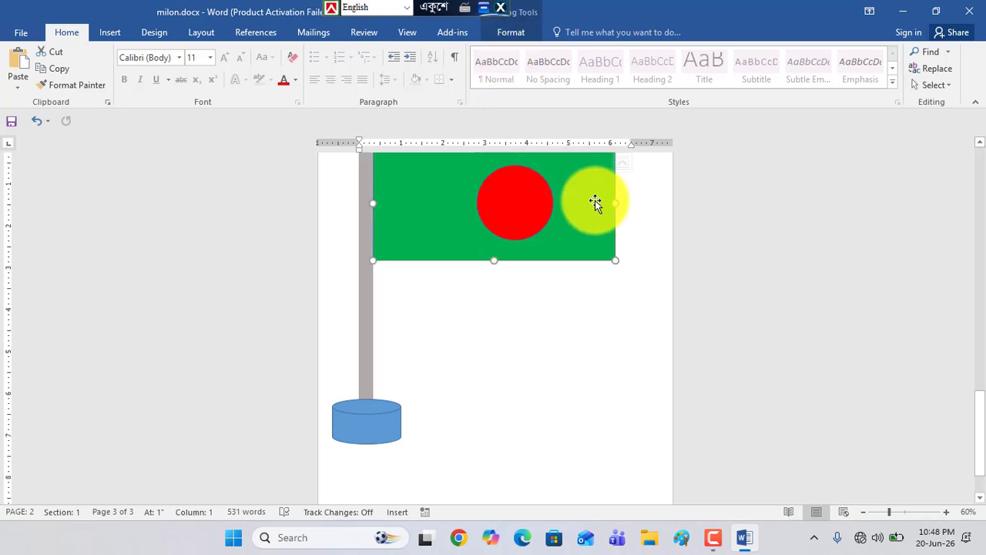
Send the blue cylinder at the foot of the pole to the back of the other shapes.
{"action": "left_click", "coordinate": [514, 31]}
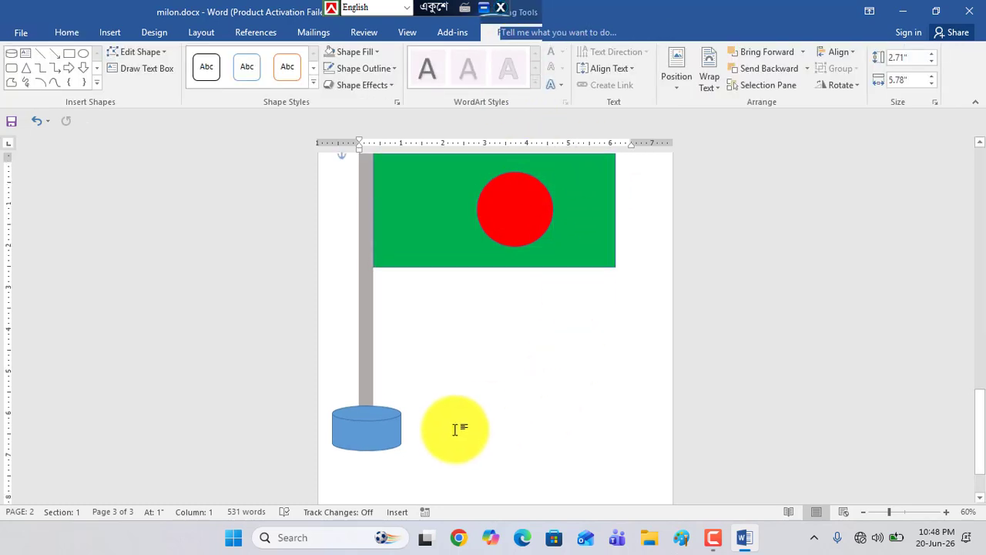
{"action": "left_click_drag", "start_coordinate": [454, 429], "coordinate": [367, 443]}
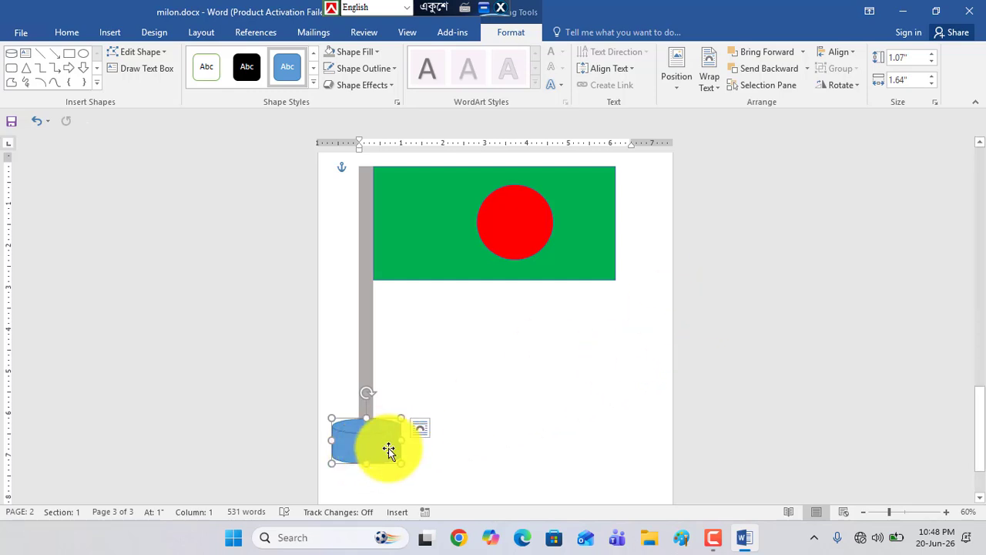
{"action": "left_click", "coordinate": [807, 70]}
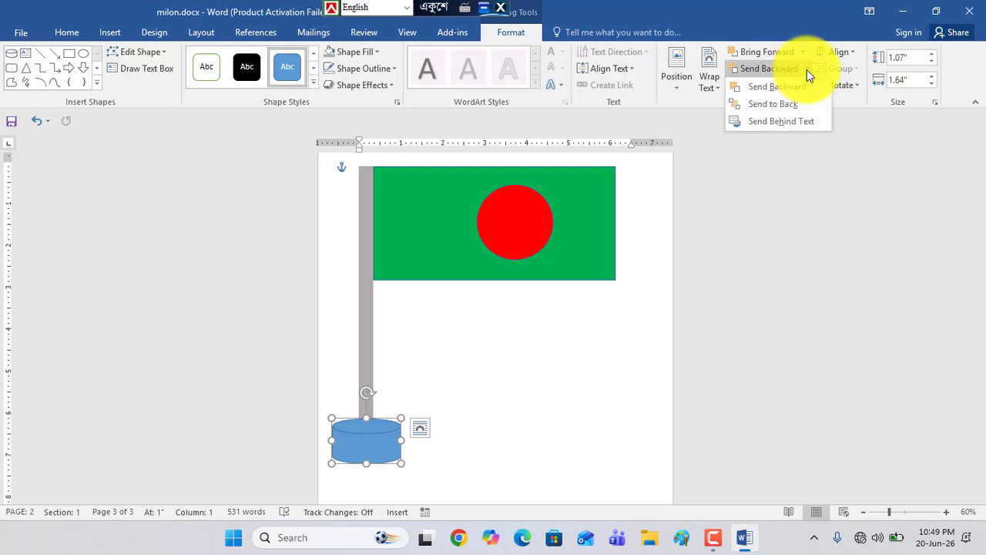
{"action": "left_click", "coordinate": [788, 108]}
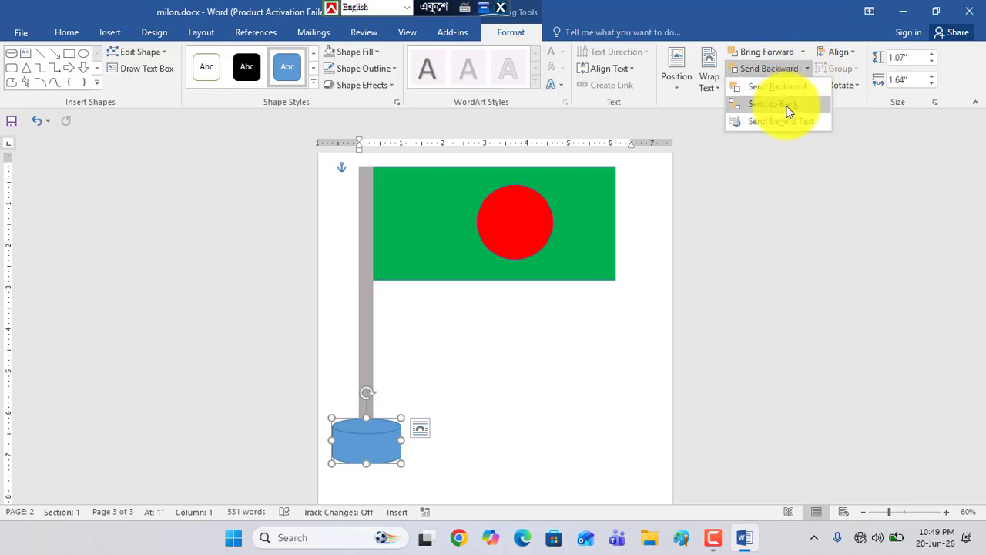
Nudge the blue cylinder slightly so that the pole's lower end sits on its top face.
{"action": "left_click", "coordinate": [546, 426]}
{"action": "mouse_move", "coordinate": [369, 450]}
{"action": "left_mouse_down"}
{"action": "mouse_move", "coordinate": [370, 465]}
{"action": "mouse_move", "coordinate": [371, 440]}
{"action": "mouse_move", "coordinate": [367, 447]}
{"action": "left_mouse_up"}
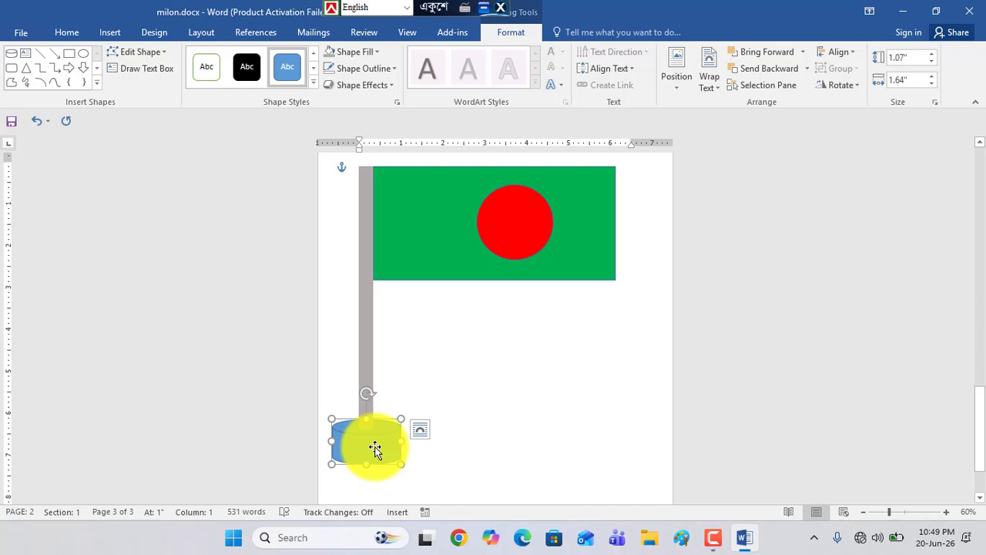
{"action": "left_click", "coordinate": [504, 425]}
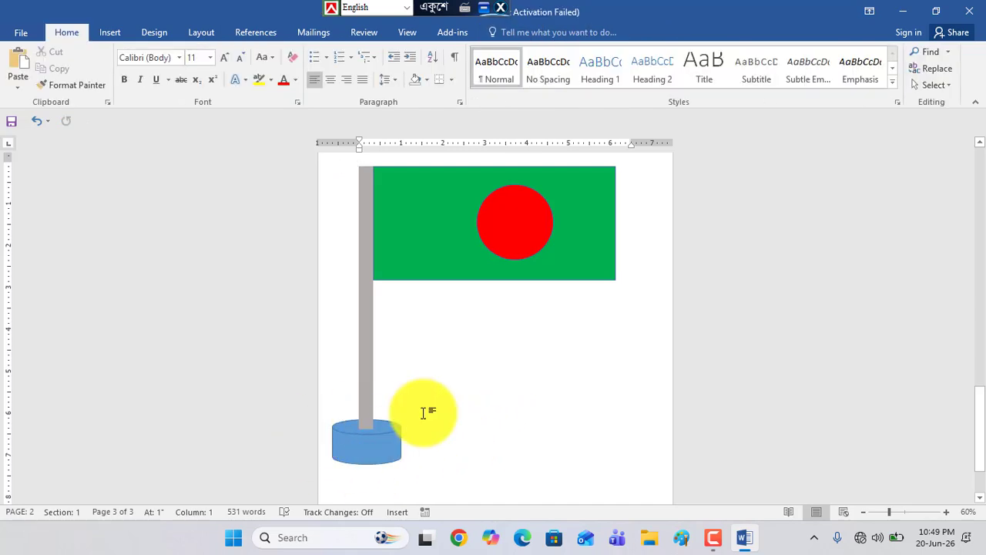
{"action": "scroll", "coordinate": [427, 420], "scroll_direction": "up", "scroll_amount": 3}
{"action": "scroll", "coordinate": [428, 419], "scroll_direction": "down", "scroll_amount": 3}
{"action": "scroll", "coordinate": [428, 419], "scroll_direction": "up", "scroll_amount": 1}
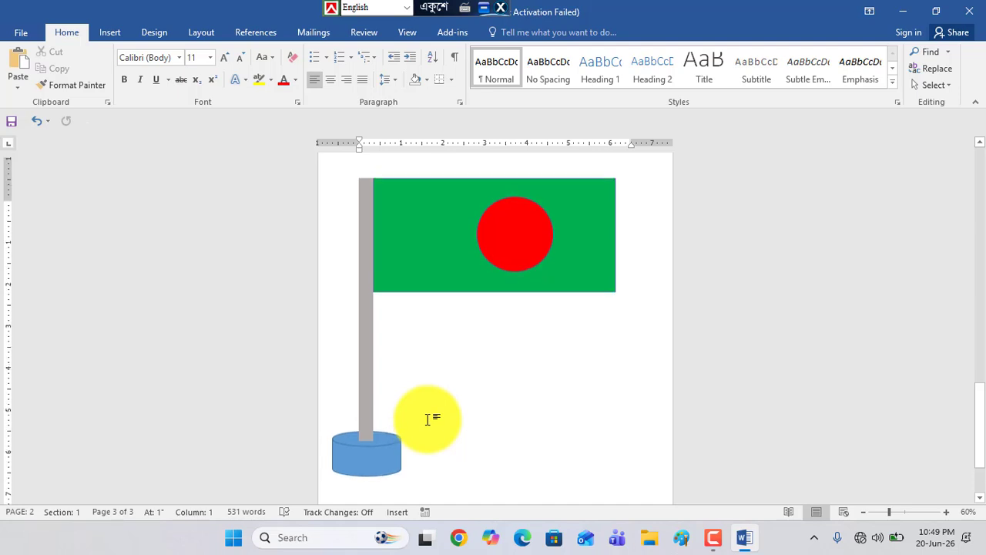
{"action": "scroll", "coordinate": [427, 419], "scroll_direction": "up", "scroll_amount": 1}
{"action": "scroll", "coordinate": [425, 417], "scroll_direction": "down", "scroll_amount": 1}
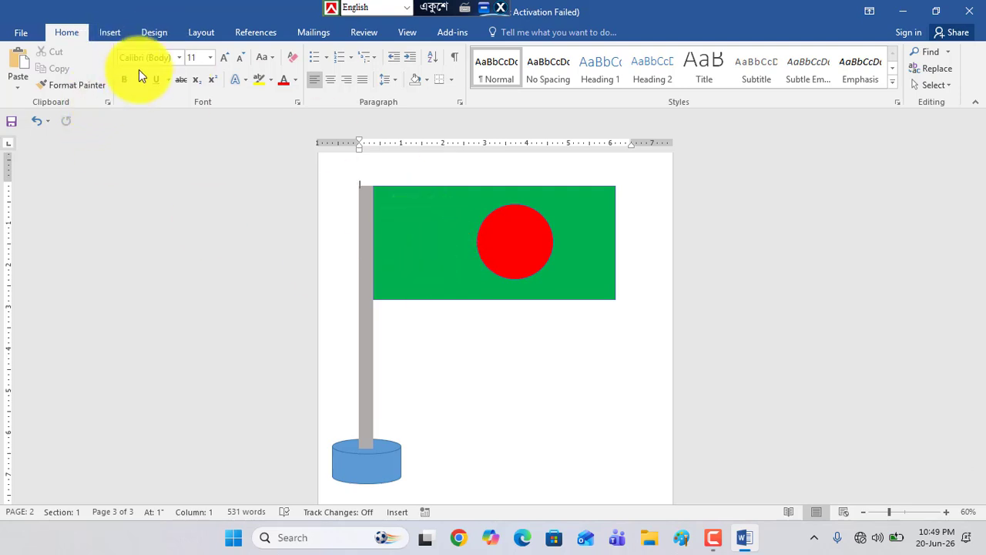
Set the outline weight of the blue base cylinder to 4½ pt.
{"action": "left_click", "coordinate": [105, 31]}
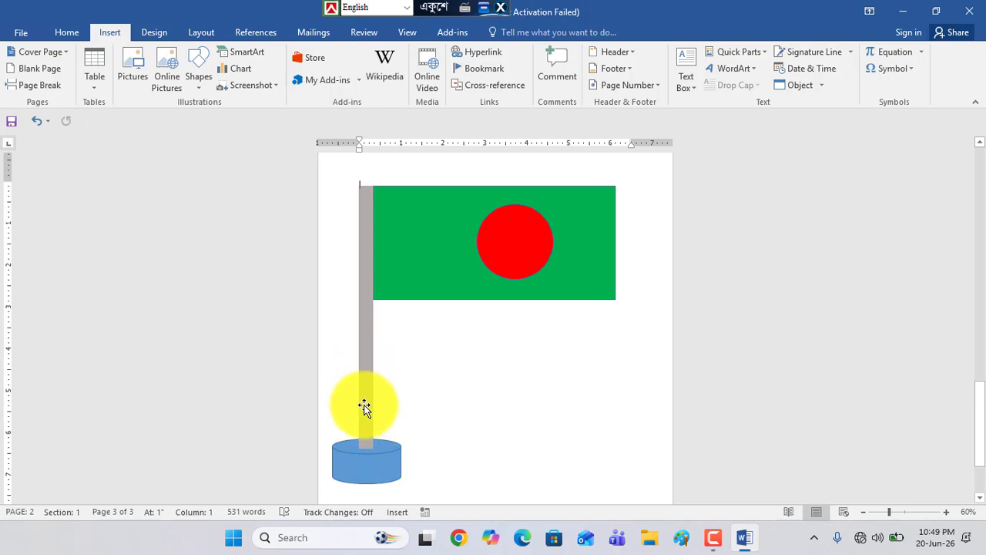
{"action": "left_click", "coordinate": [362, 467]}
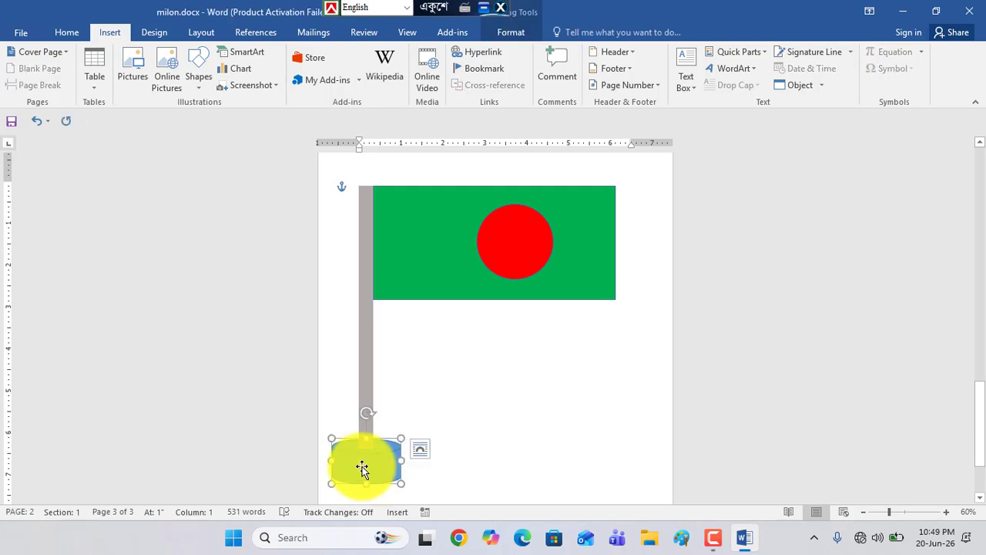
{"action": "left_click", "coordinate": [508, 31]}
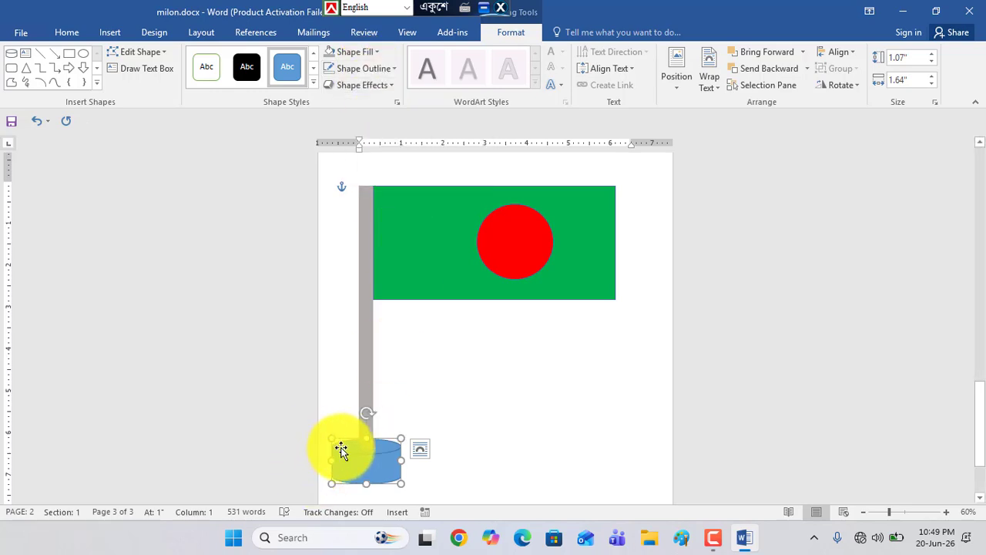
{"action": "left_click", "coordinate": [368, 67]}
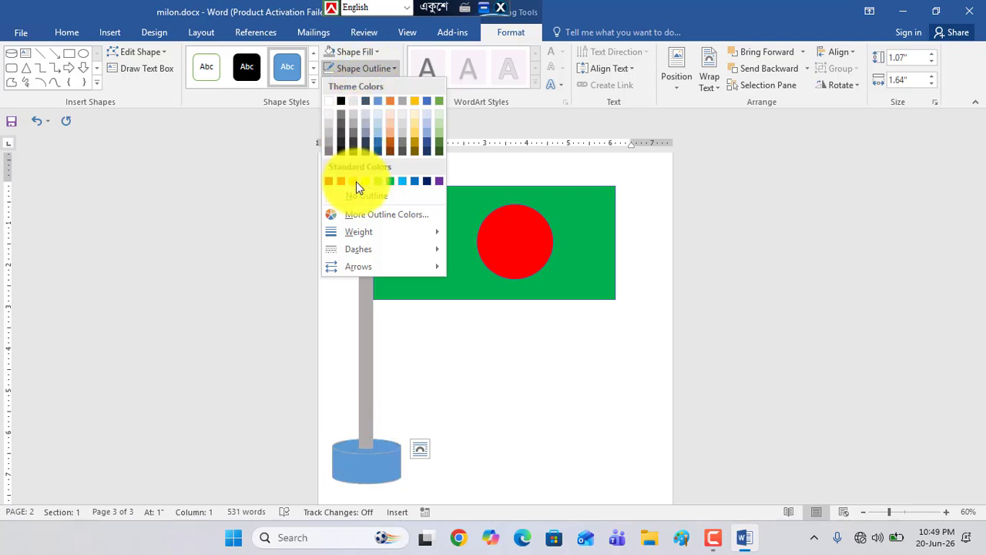
{"action": "mouse_move", "coordinate": [367, 238]}
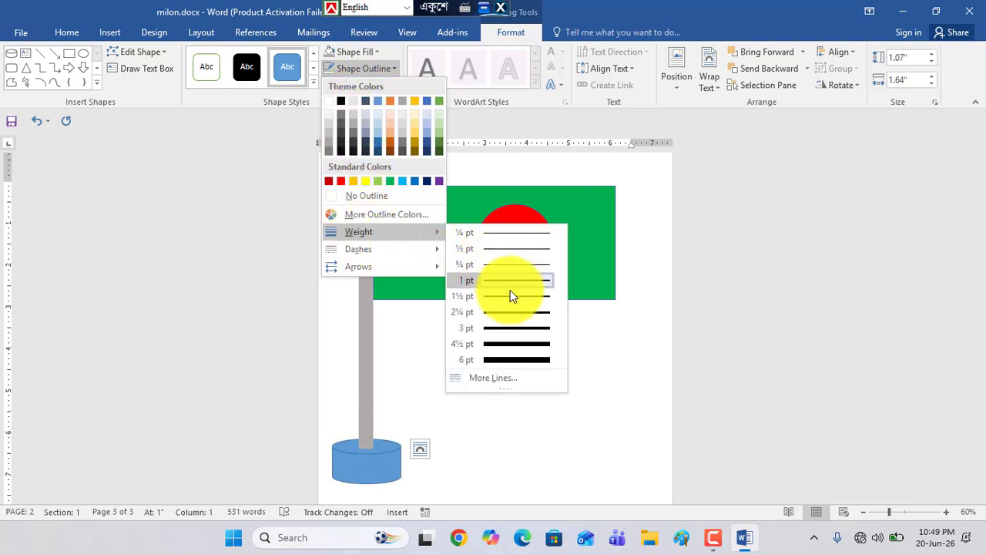
{"action": "left_click", "coordinate": [520, 345]}
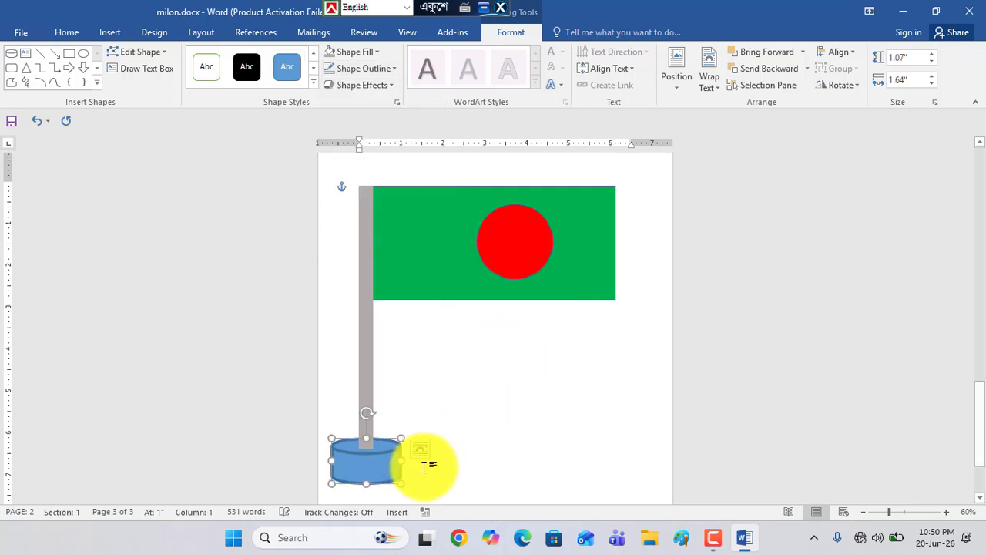
{"action": "left_click", "coordinate": [359, 468]}
{"action": "left_click", "coordinate": [480, 434]}
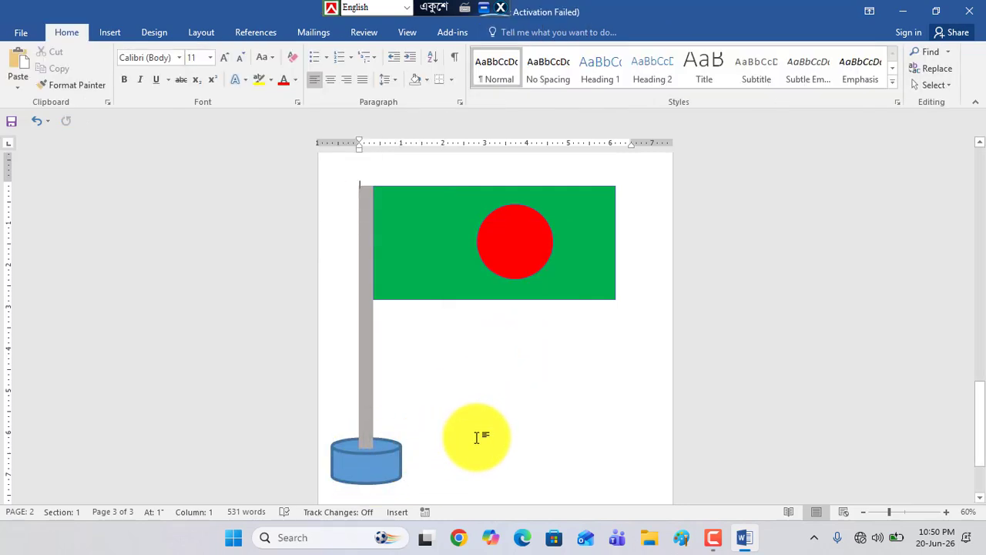
Fill the base cylinder with a grey theme colour matching the flag pole.
{"action": "left_click", "coordinate": [350, 468]}
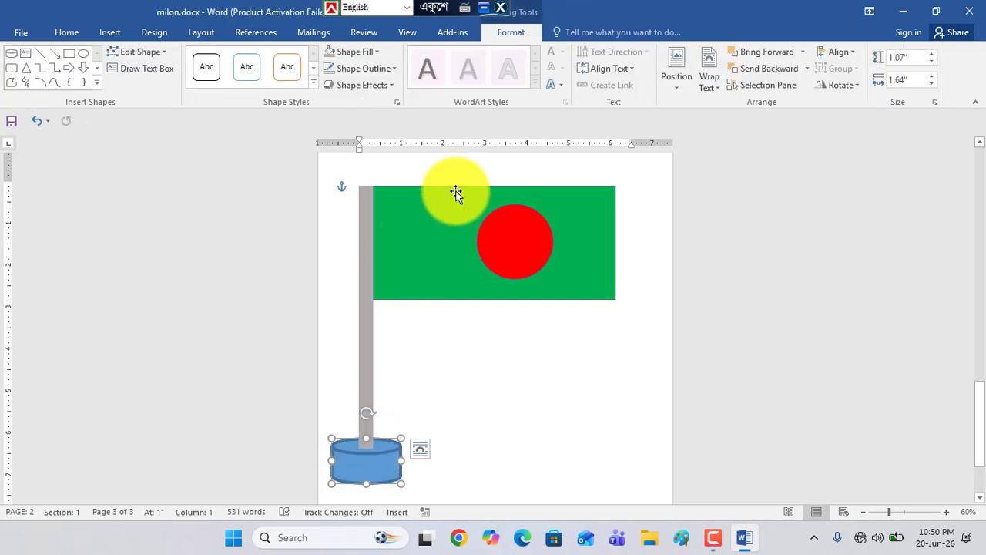
{"action": "left_click", "coordinate": [377, 52]}
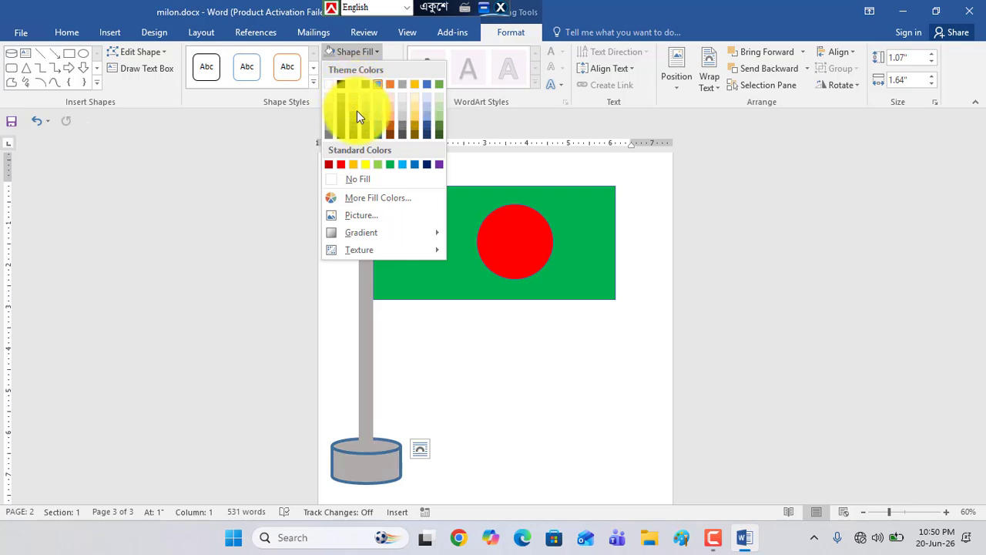
{"action": "left_click", "coordinate": [357, 111]}
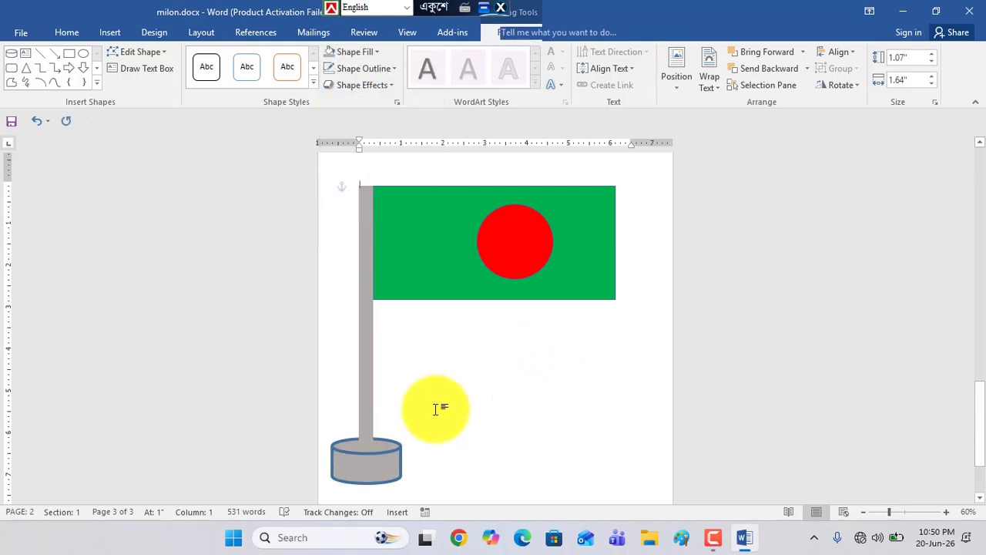
{"action": "left_click", "coordinate": [435, 409]}
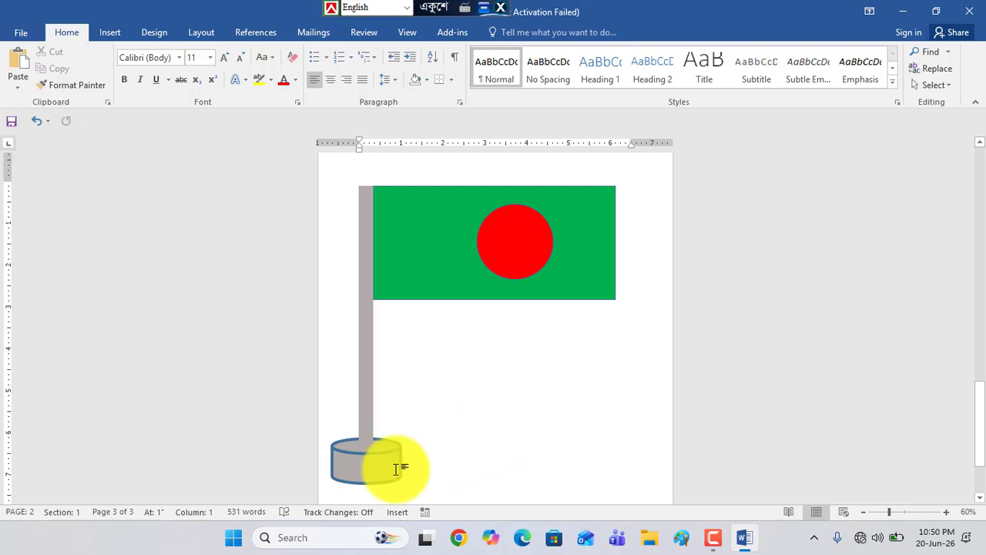
{"action": "scroll", "coordinate": [479, 372], "scroll_direction": "up", "scroll_amount": 1}
{"action": "scroll", "coordinate": [478, 371], "scroll_direction": "down", "scroll_amount": 3}
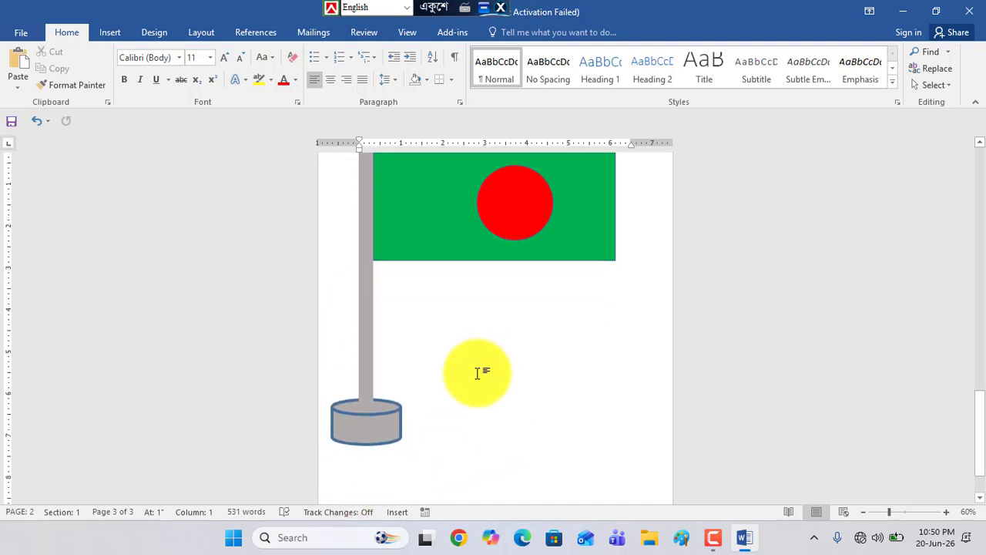
{"action": "scroll", "coordinate": [480, 370], "scroll_direction": "up", "scroll_amount": 2}
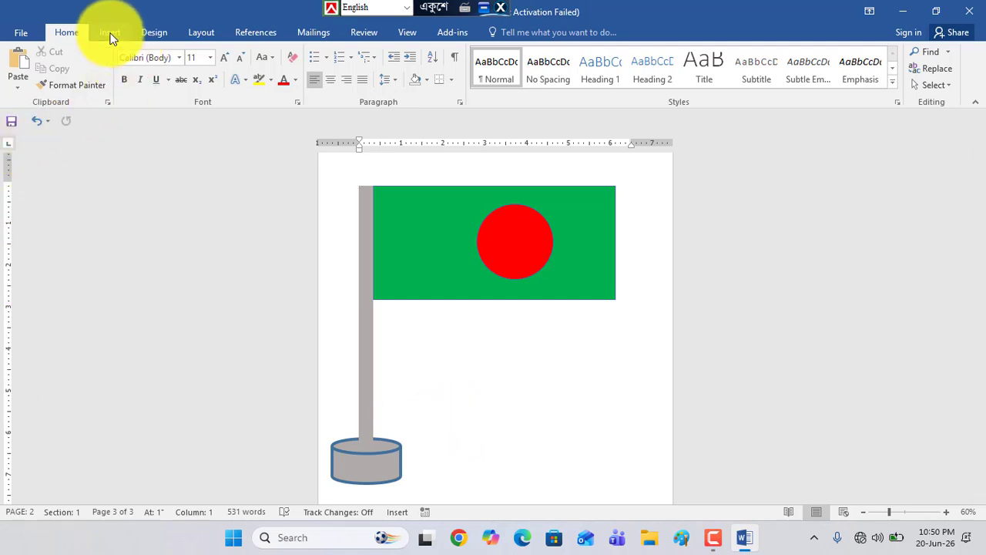
Insert a blank page into the document and go to the empty page above the flag.
{"action": "scroll", "coordinate": [451, 231], "scroll_direction": "down", "scroll_amount": 3}
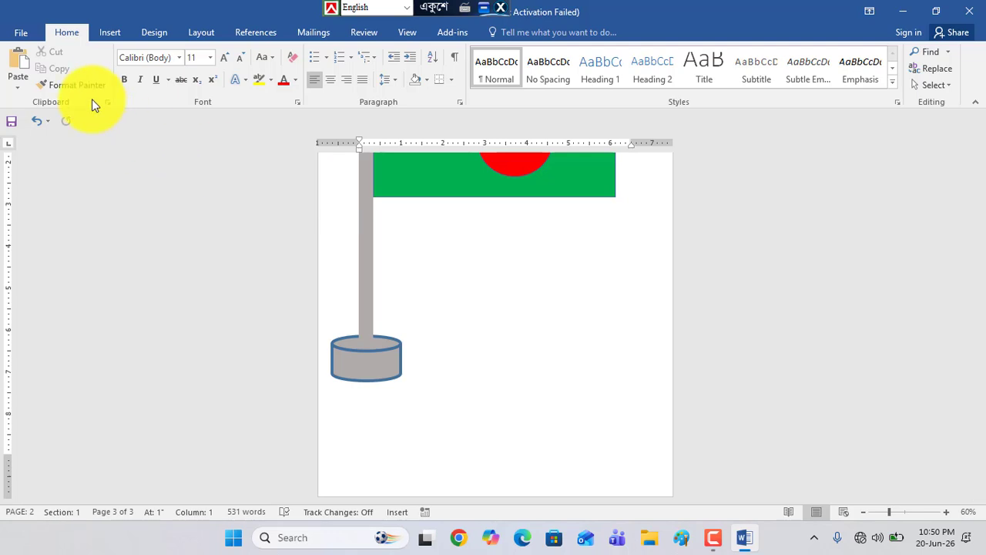
{"action": "left_click", "coordinate": [110, 32]}
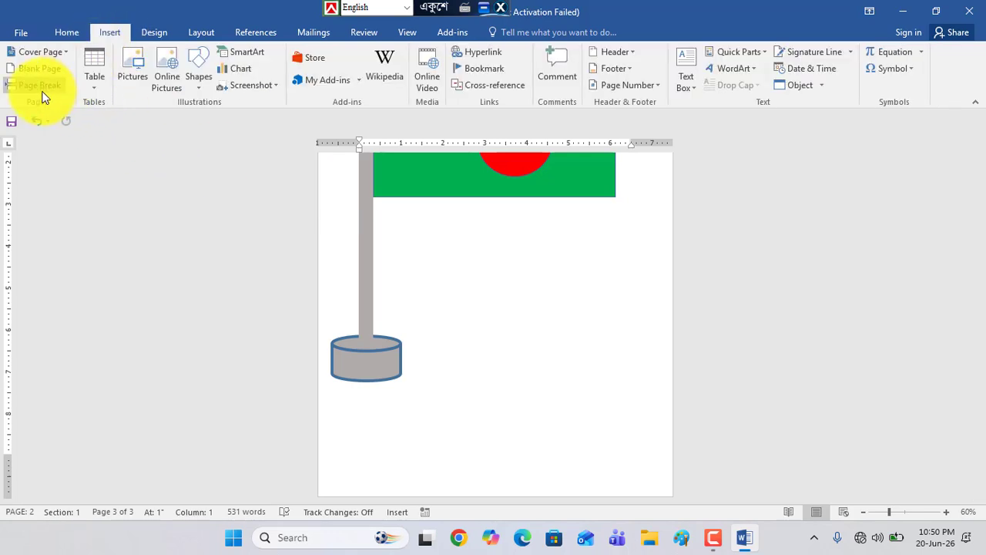
{"action": "left_click", "coordinate": [40, 71]}
{"action": "scroll", "coordinate": [550, 293], "scroll_direction": "down", "scroll_amount": 2}
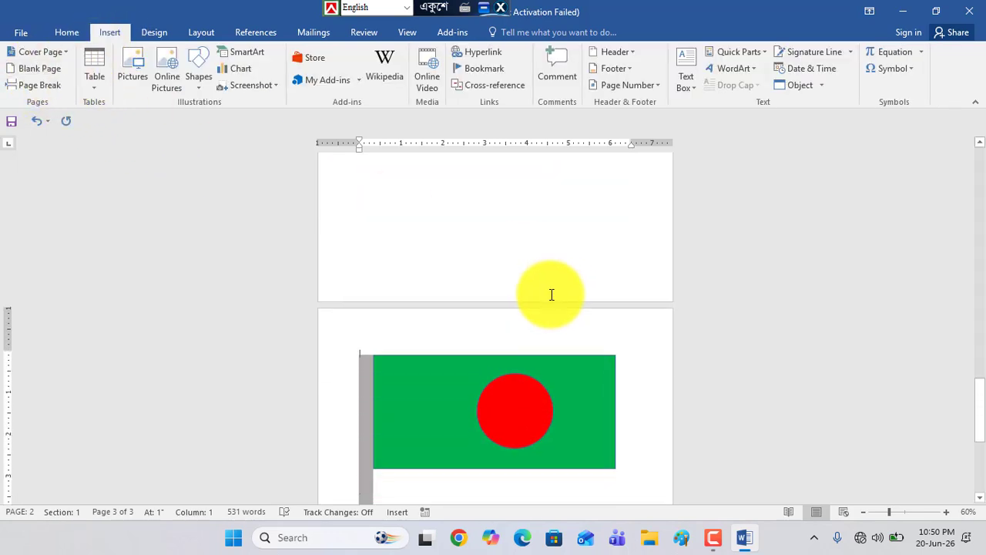
{"action": "scroll", "coordinate": [528, 293], "scroll_direction": "up", "scroll_amount": 4}
{"action": "scroll", "coordinate": [539, 440], "scroll_direction": "down", "scroll_amount": 4}
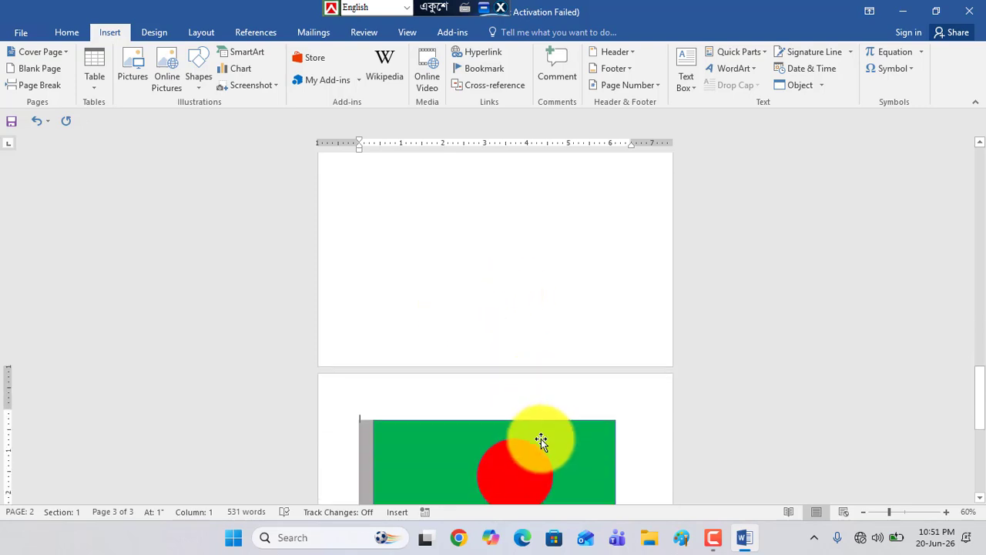
{"action": "scroll", "coordinate": [505, 422], "scroll_direction": "up", "scroll_amount": 2}
{"action": "scroll", "coordinate": [462, 347], "scroll_direction": "up", "scroll_amount": 5}
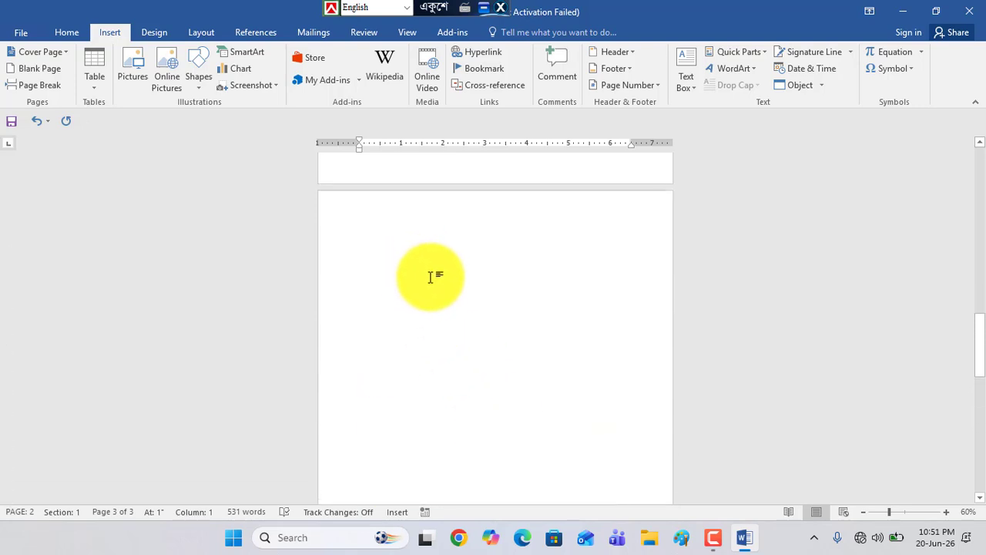
{"action": "scroll", "coordinate": [432, 277], "scroll_direction": "down", "scroll_amount": 1}
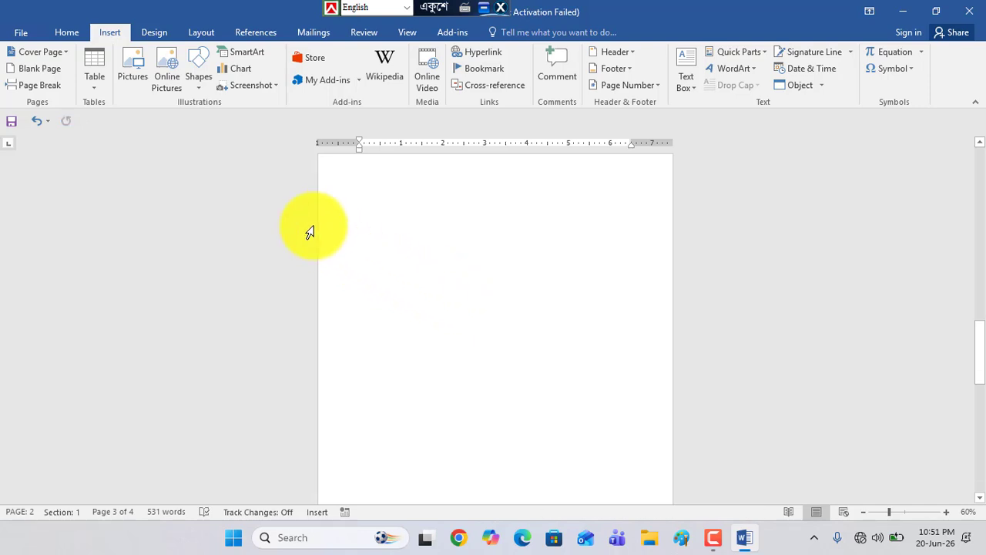
Draw a Flowchart Magnetic Disk shape about 3.02" wide and 4.64" high near the middle of the blank page.
{"action": "left_click", "coordinate": [202, 91]}
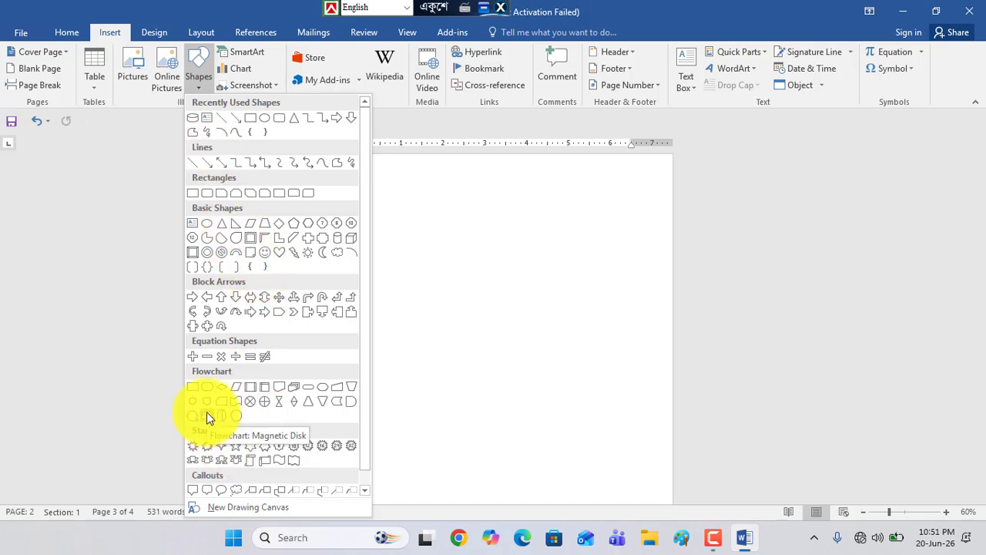
{"action": "left_click", "coordinate": [194, 120]}
{"action": "mouse_move", "coordinate": [424, 231]}
{"action": "left_mouse_down"}
{"action": "mouse_move", "coordinate": [447, 309]}
{"action": "mouse_move", "coordinate": [501, 409]}
{"action": "mouse_move", "coordinate": [546, 407]}
{"action": "mouse_move", "coordinate": [550, 424]}
{"action": "left_mouse_up"}
{"action": "left_click_drag", "start_coordinate": [501, 364], "coordinate": [483, 382]}
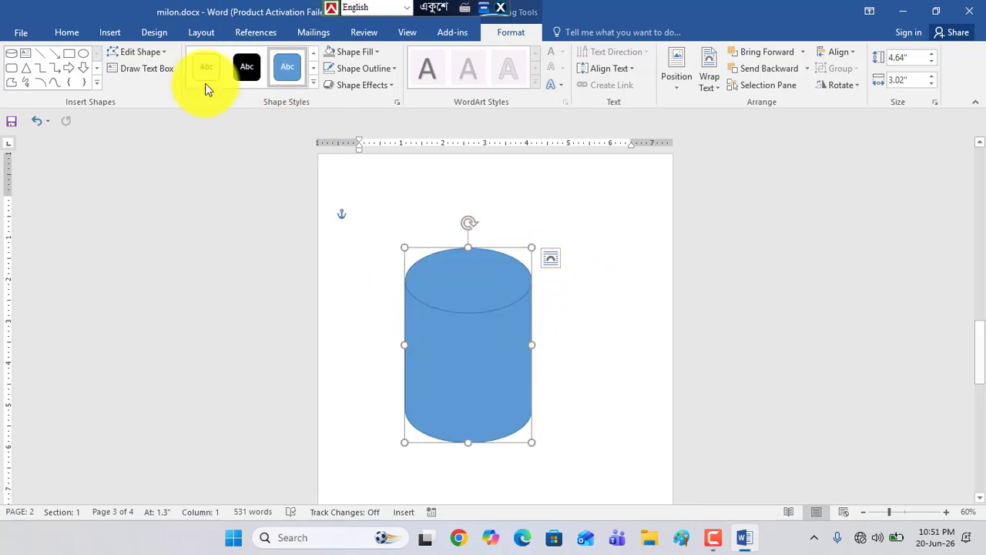
Fill the large cylinder with a dark grey theme colour and give it a 4½ pt outline, shifting it slightly up and left.
{"action": "left_click", "coordinate": [355, 53]}
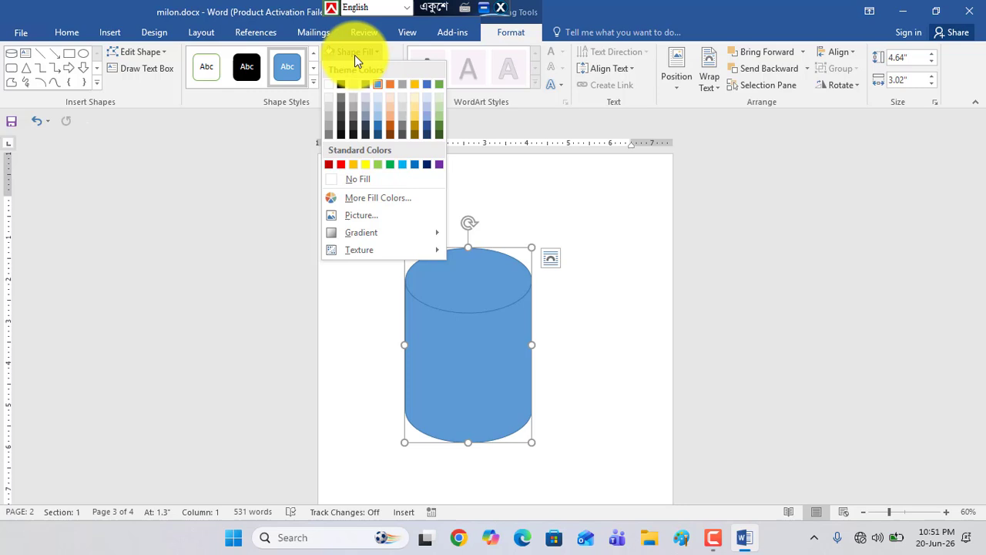
{"action": "left_click", "coordinate": [342, 118]}
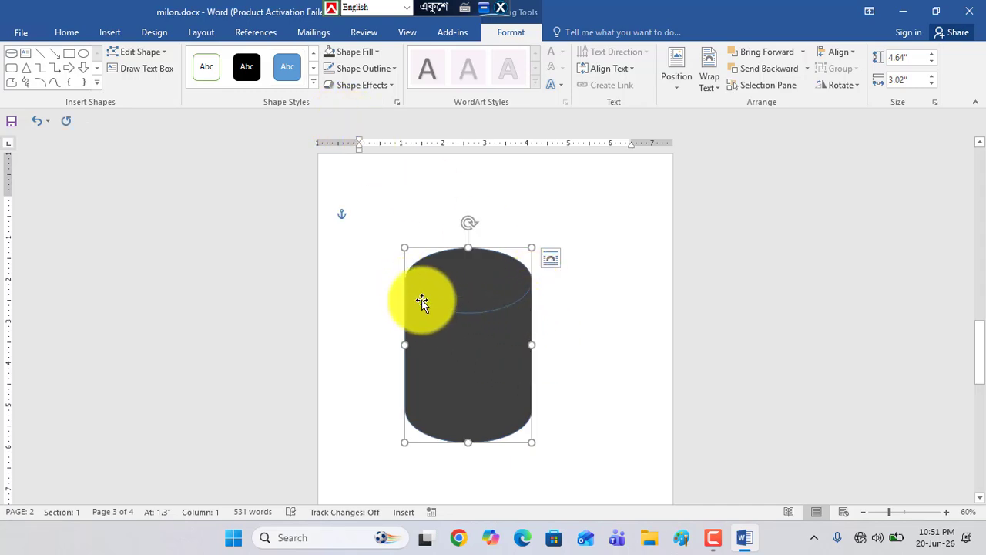
{"action": "left_click", "coordinate": [376, 69]}
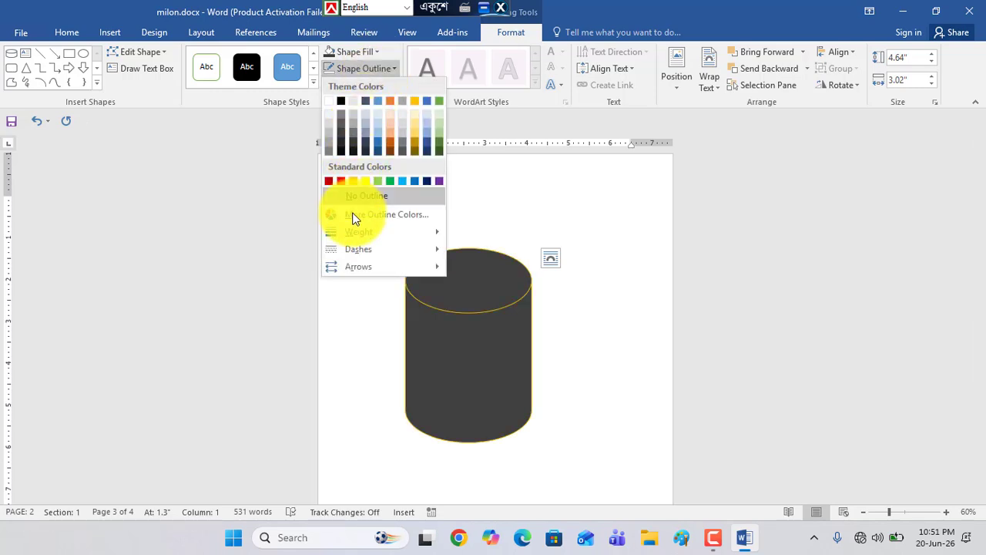
{"action": "mouse_move", "coordinate": [349, 235]}
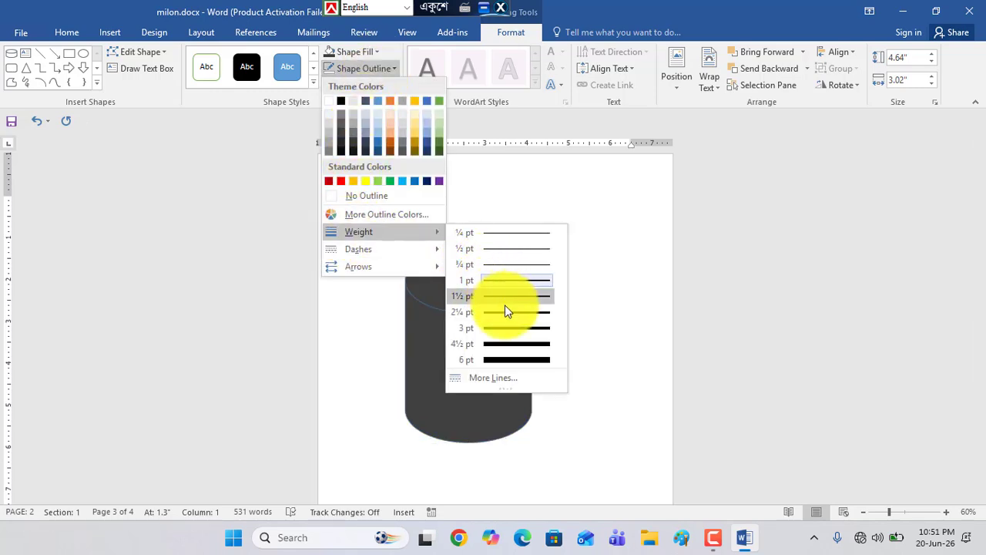
{"action": "left_click", "coordinate": [511, 344]}
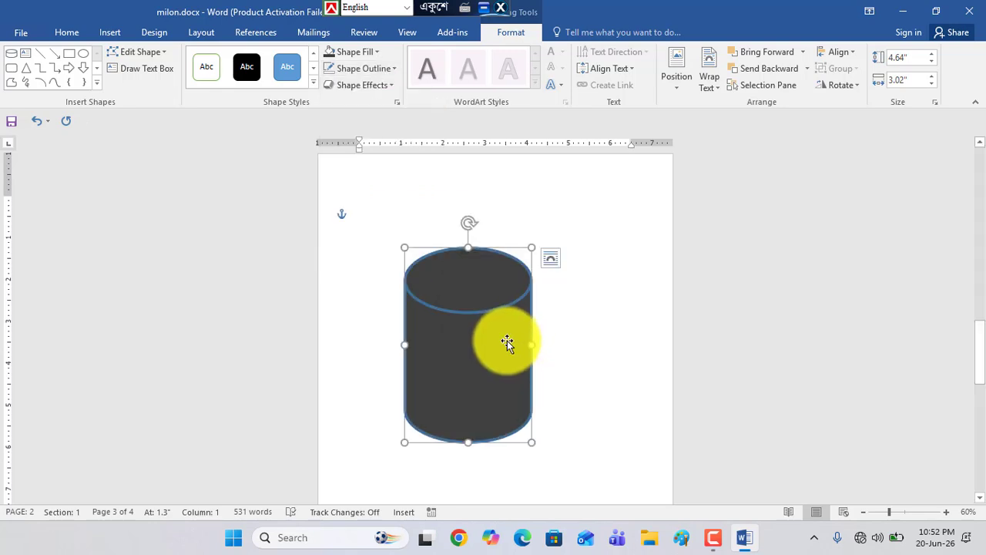
{"action": "mouse_move", "coordinate": [474, 367]}
{"action": "left_mouse_down"}
{"action": "mouse_move", "coordinate": [480, 350]}
{"action": "mouse_move", "coordinate": [466, 361]}
{"action": "left_mouse_up"}
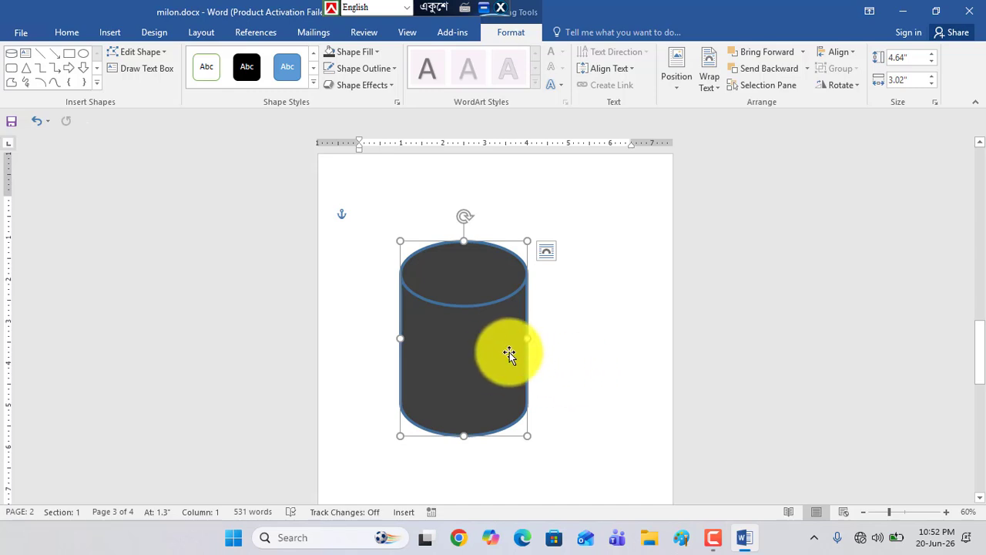
Draw a Block Arc about 2.26" wide and 2.59" high to the right of the cylinder and fill it with a dark grey theme colour.
{"action": "left_click", "coordinate": [96, 82]}
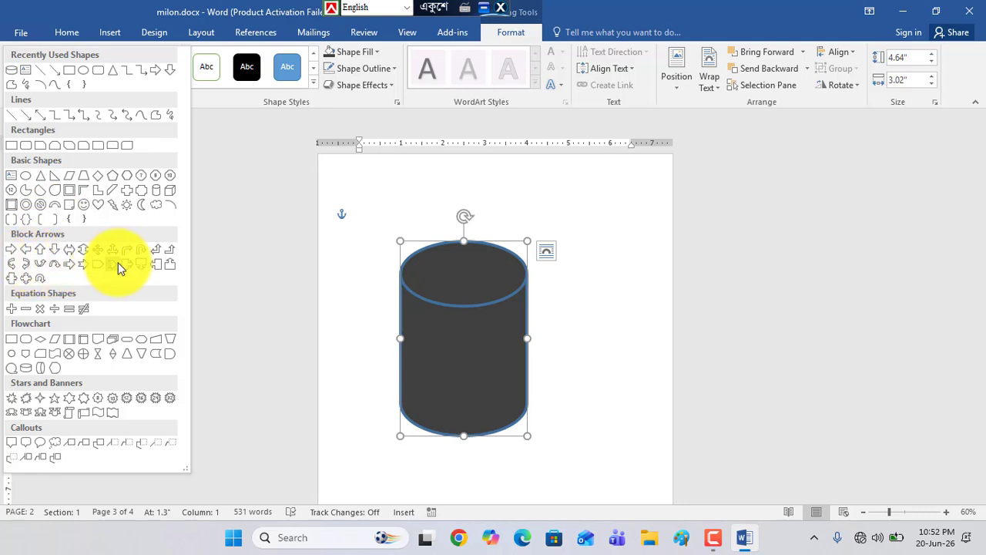
{"action": "left_click", "coordinate": [54, 210]}
{"action": "left_click_drag", "start_coordinate": [564, 253], "coordinate": [658, 362]}
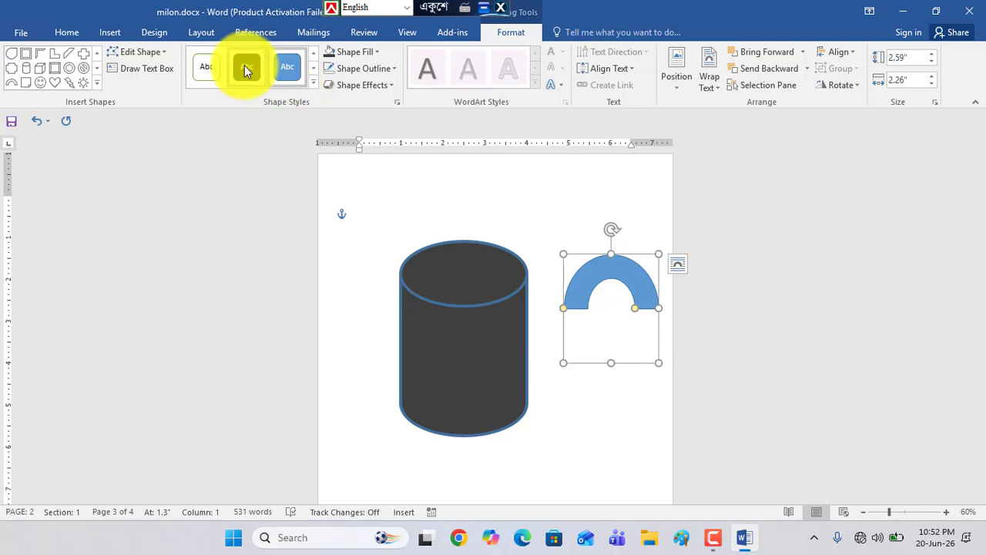
{"action": "left_click", "coordinate": [356, 51]}
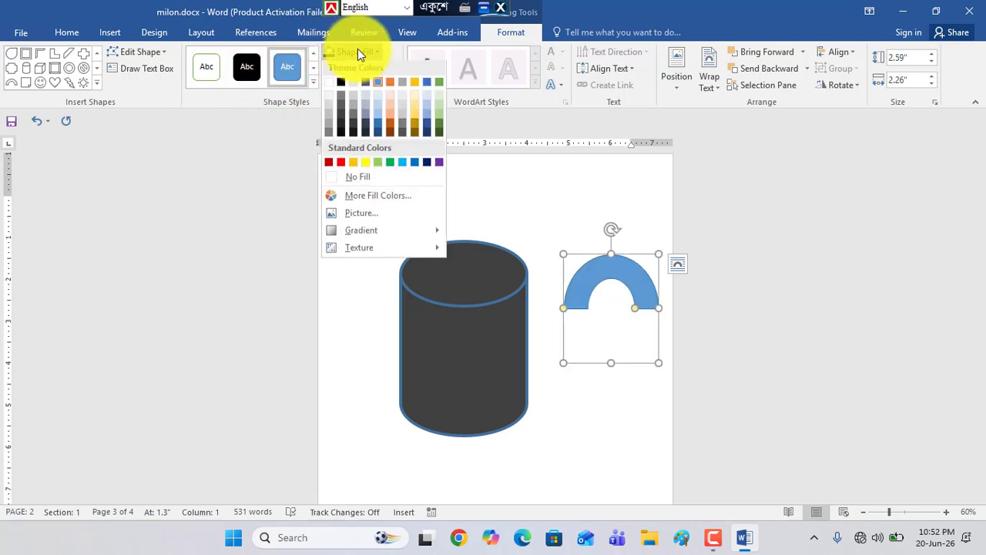
{"action": "left_click", "coordinate": [353, 123]}
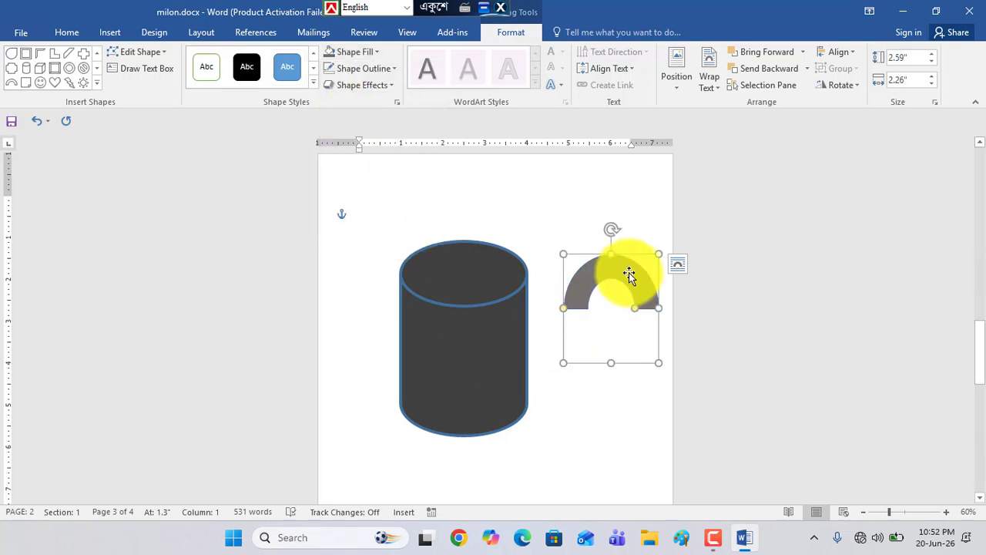
Rotate the block arc 90° clockwise so its open side faces the cylinder, and position it just right of the cylinder.
{"action": "left_click_drag", "start_coordinate": [617, 228], "coordinate": [567, 342]}
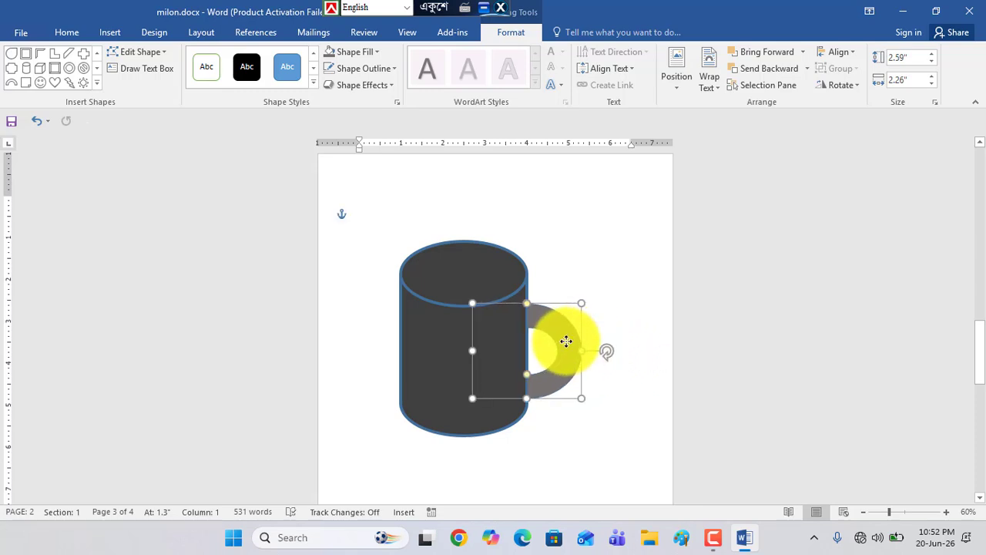
{"action": "left_click", "coordinate": [630, 328]}
{"action": "left_click_drag", "start_coordinate": [558, 335], "coordinate": [614, 330]}
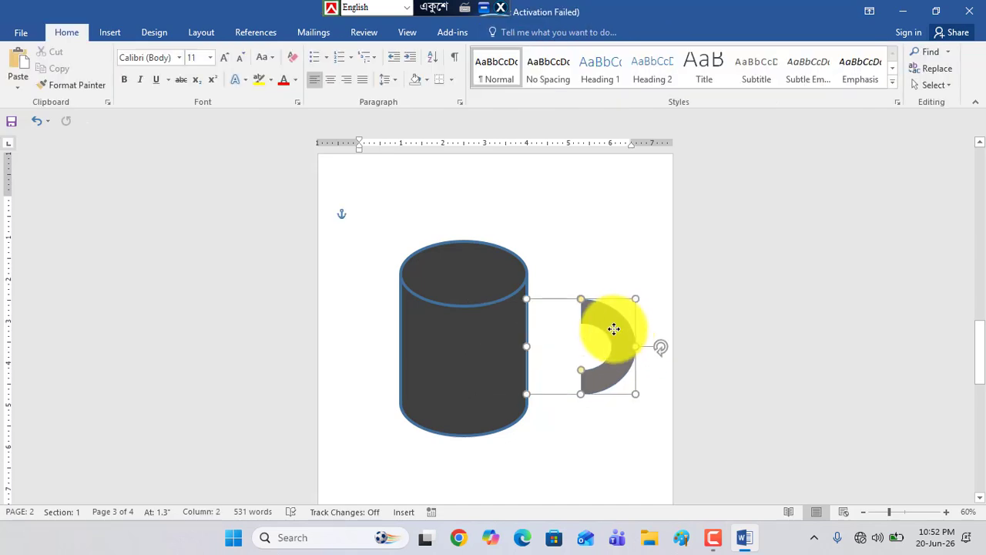
Slightly adjust both ends of the block arc and attach it to the cylinder's right side as the mug handle.
{"action": "left_click", "coordinate": [582, 372]}
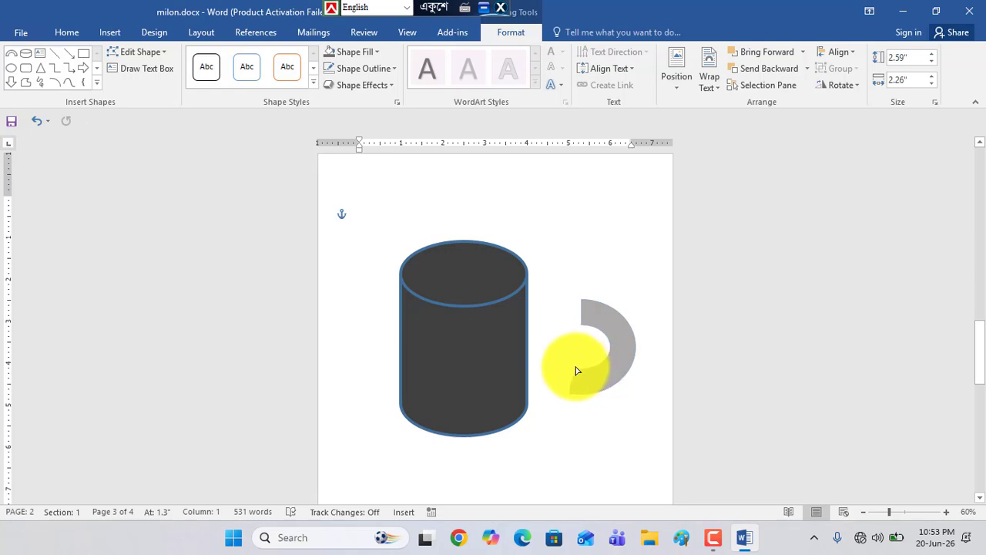
{"action": "left_click", "coordinate": [590, 330]}
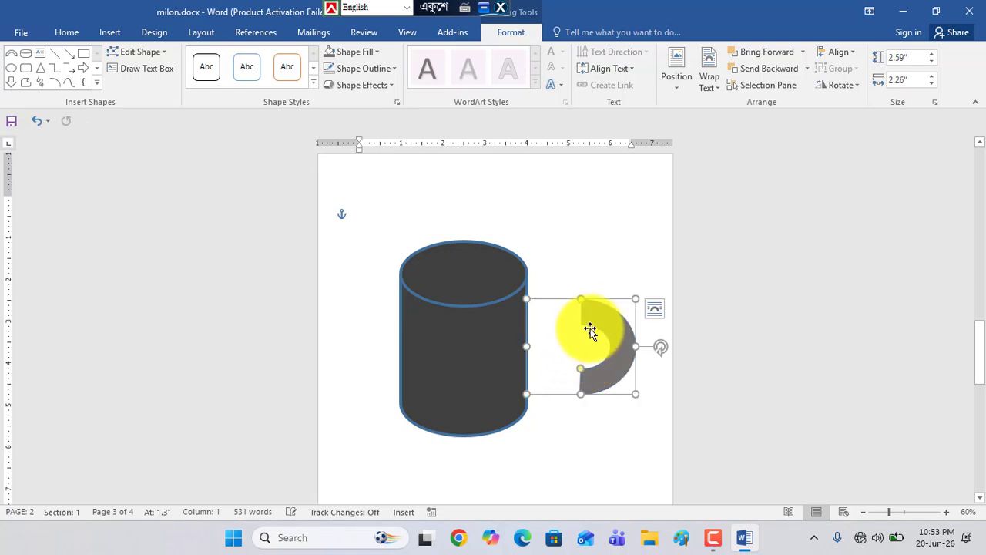
{"action": "left_click", "coordinate": [583, 302]}
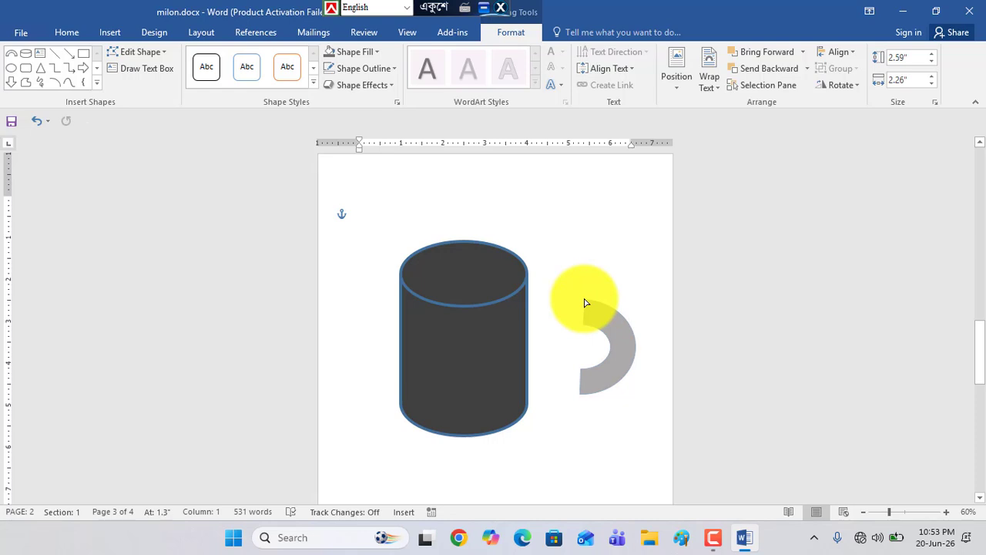
{"action": "left_click", "coordinate": [623, 348]}
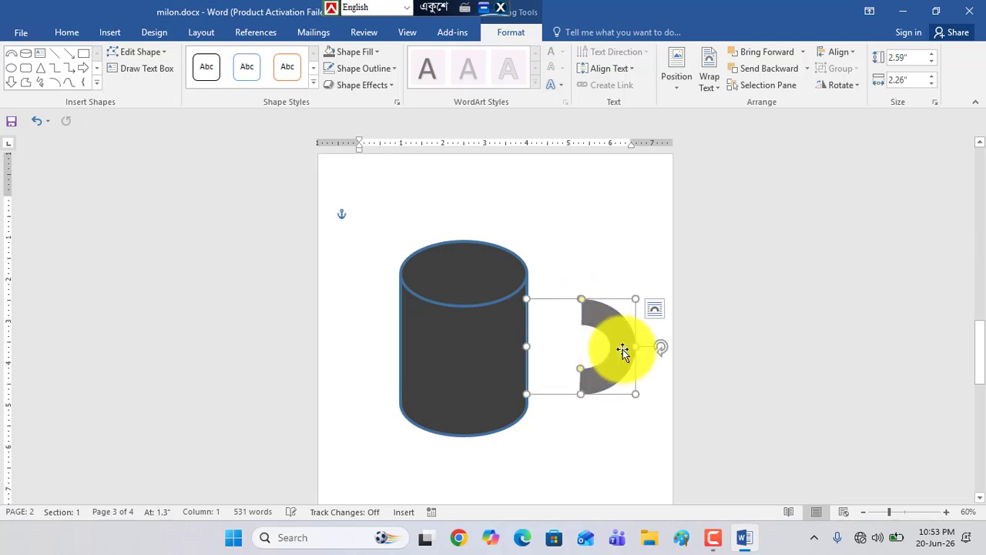
{"action": "left_click_drag", "start_coordinate": [620, 343], "coordinate": [568, 349]}
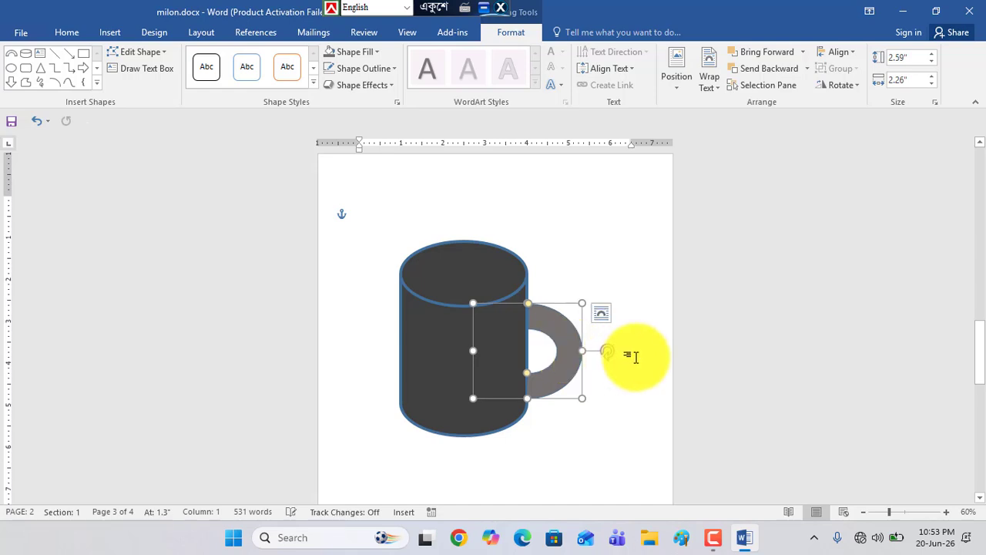
{"action": "left_click", "coordinate": [634, 356]}
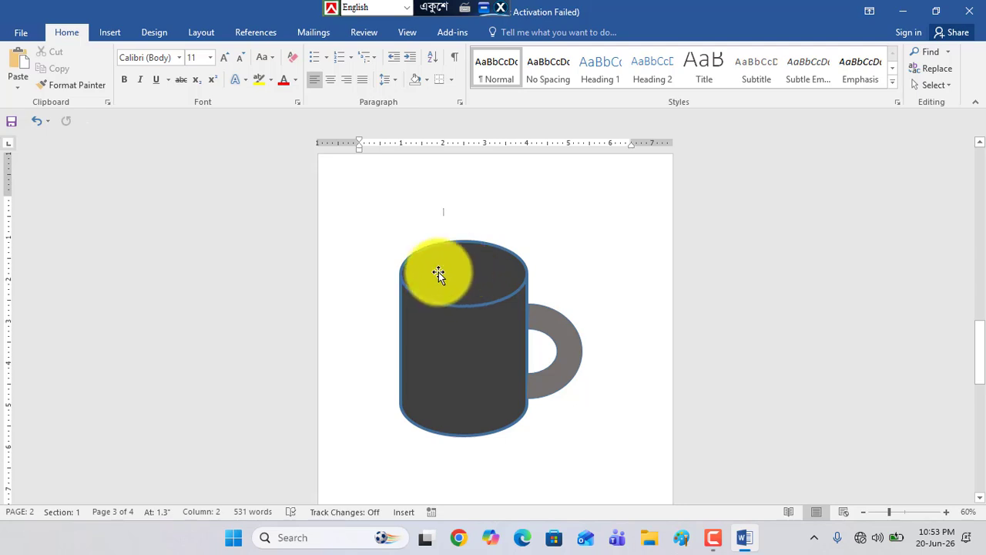
Draw an oval about 2.59" wide and 1.38" high and place it over the mug's top opening.
{"action": "left_click", "coordinate": [106, 33]}
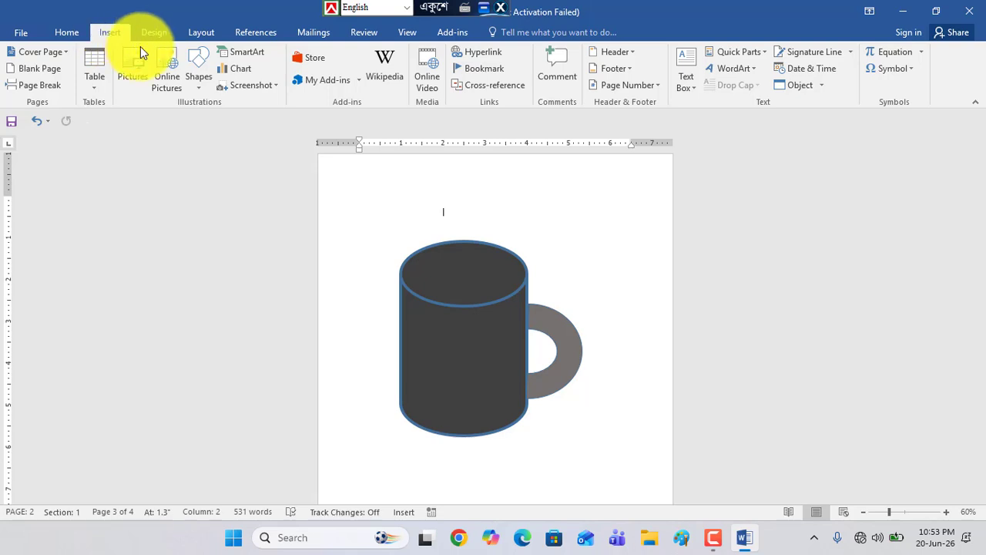
{"action": "left_click", "coordinate": [201, 85]}
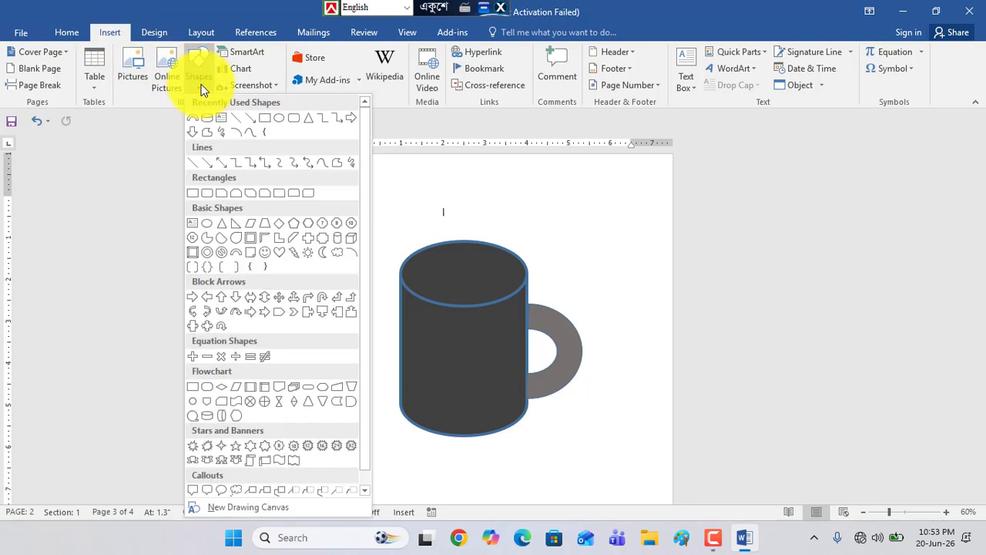
{"action": "left_click", "coordinate": [280, 118]}
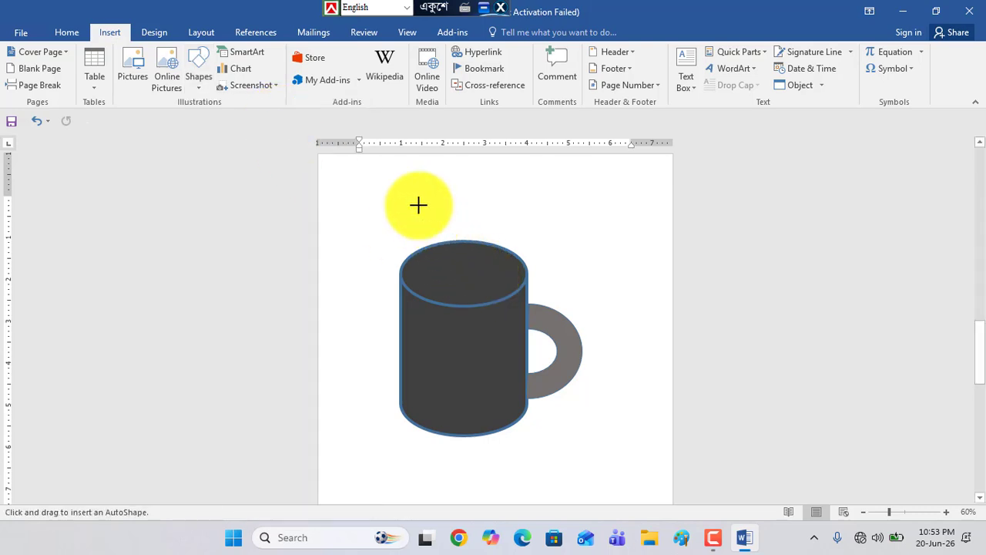
{"action": "left_click_drag", "start_coordinate": [418, 205], "coordinate": [528, 262]}
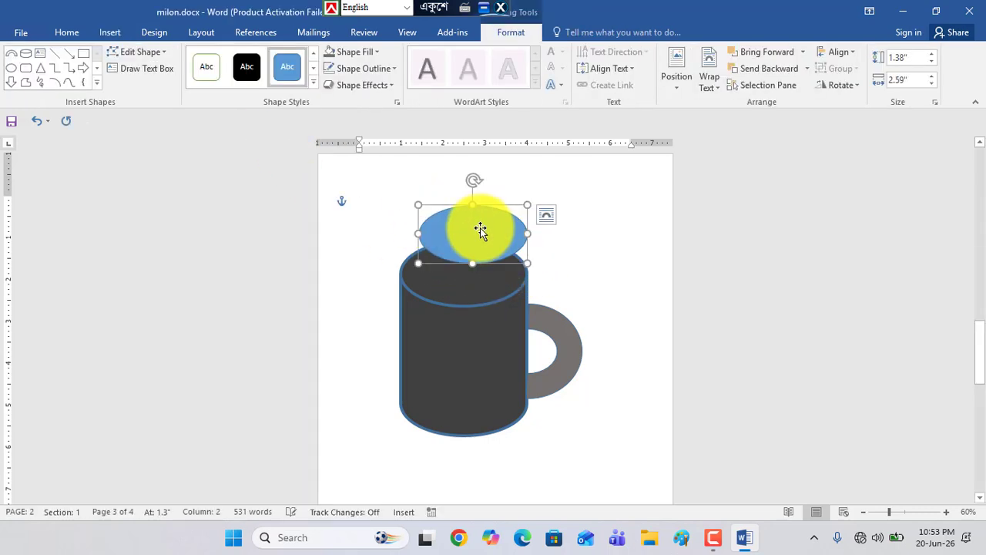
{"action": "left_click_drag", "start_coordinate": [480, 231], "coordinate": [548, 206]}
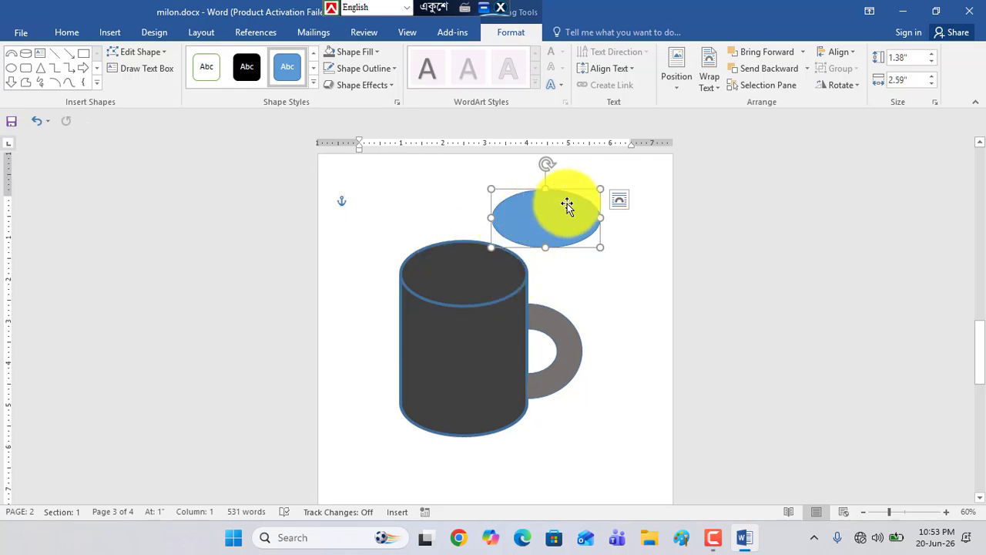
{"action": "left_click_drag", "start_coordinate": [568, 205], "coordinate": [484, 259]}
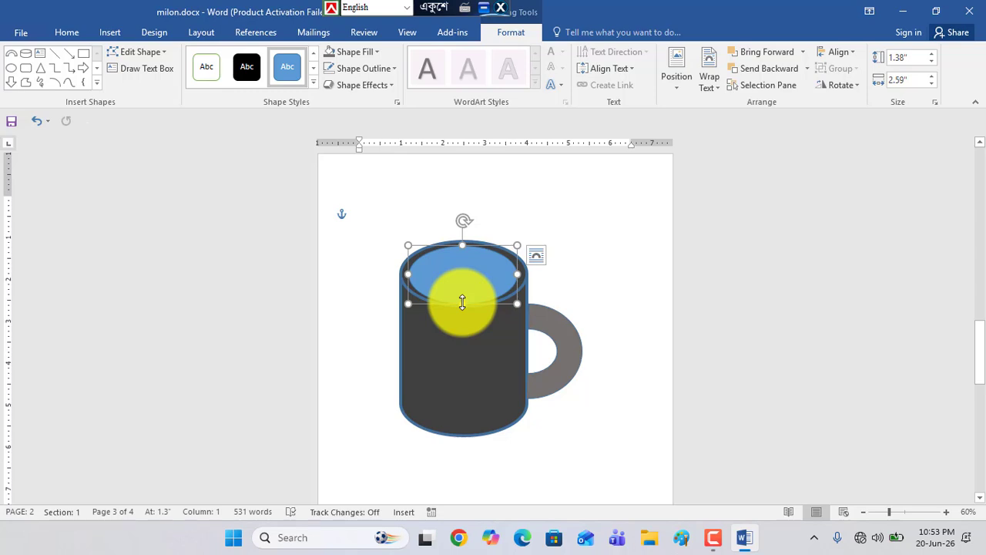
Resize the oval to about 2.67" wide and 1.26" high and nudge it to sit centred inside the mug's rim.
{"action": "left_click_drag", "start_coordinate": [462, 300], "coordinate": [462, 299]}
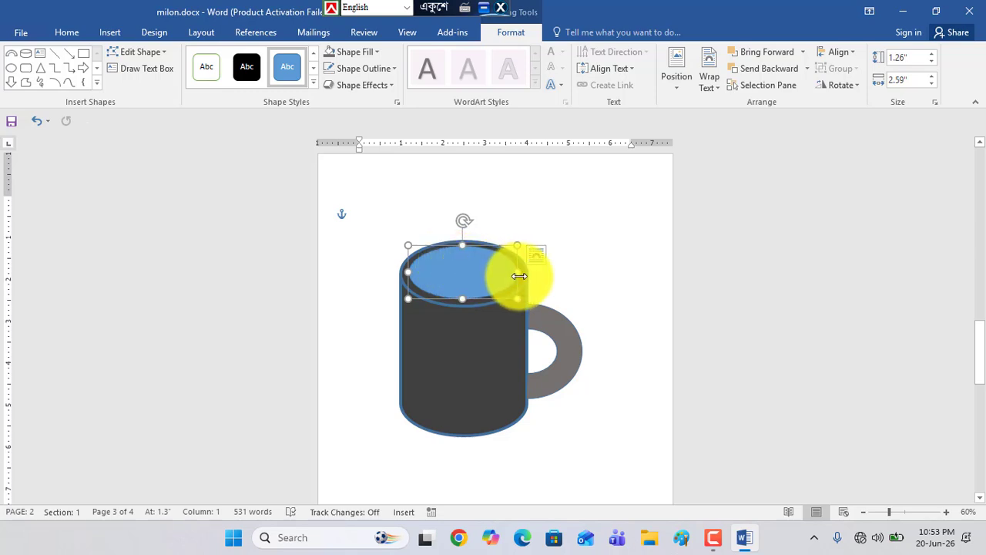
{"action": "left_click_drag", "start_coordinate": [520, 276], "coordinate": [522, 276]}
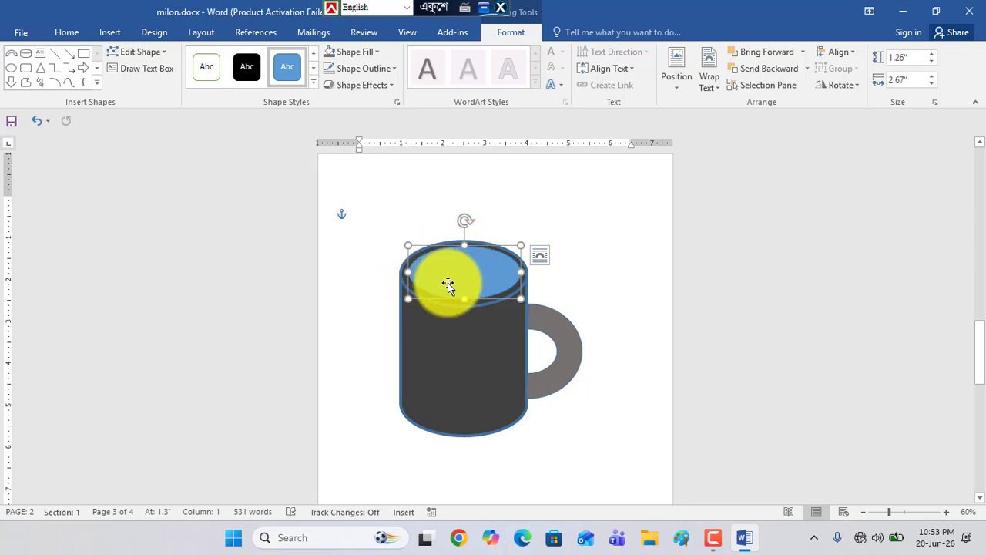
{"action": "key", "text": "Down"}
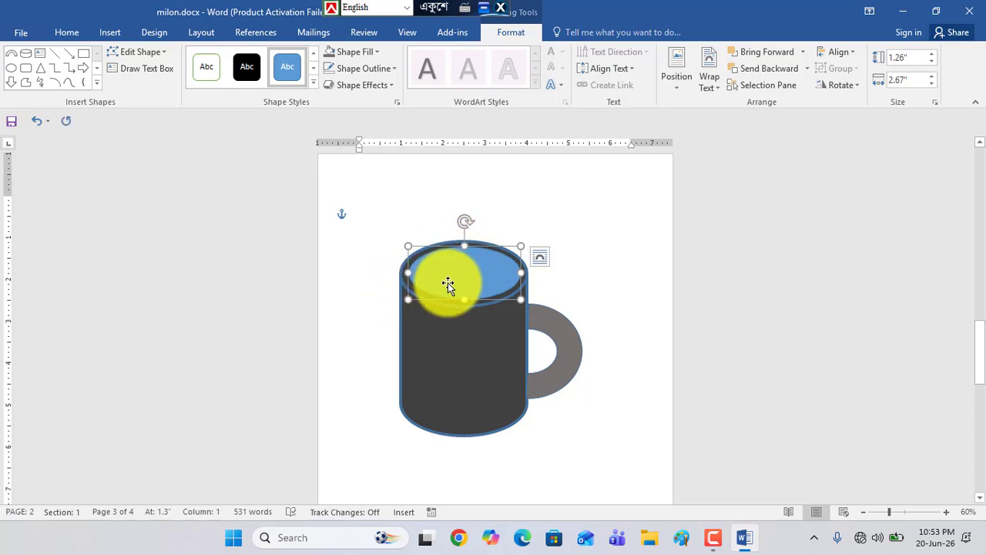
{"action": "key", "text": "Left"}
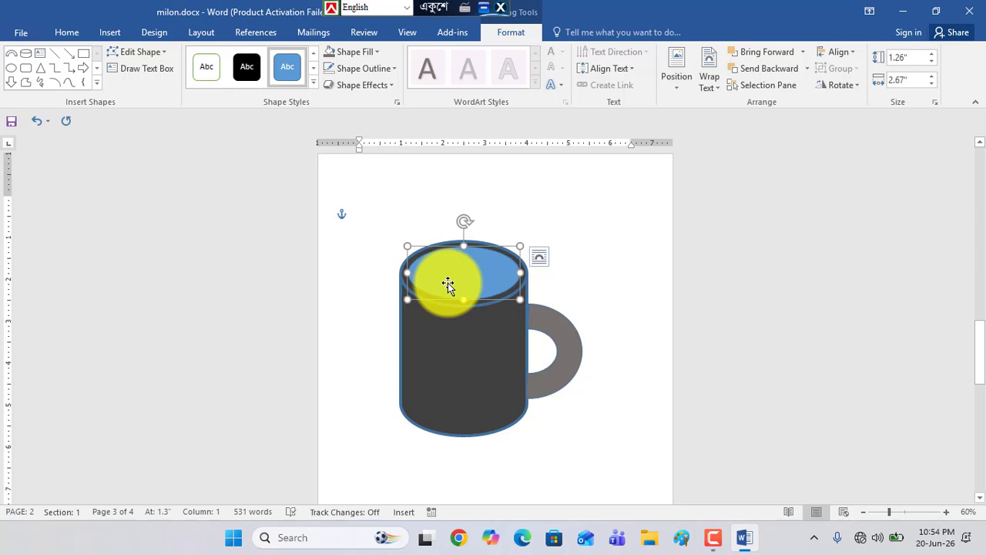
{"action": "key", "text": "Up"}
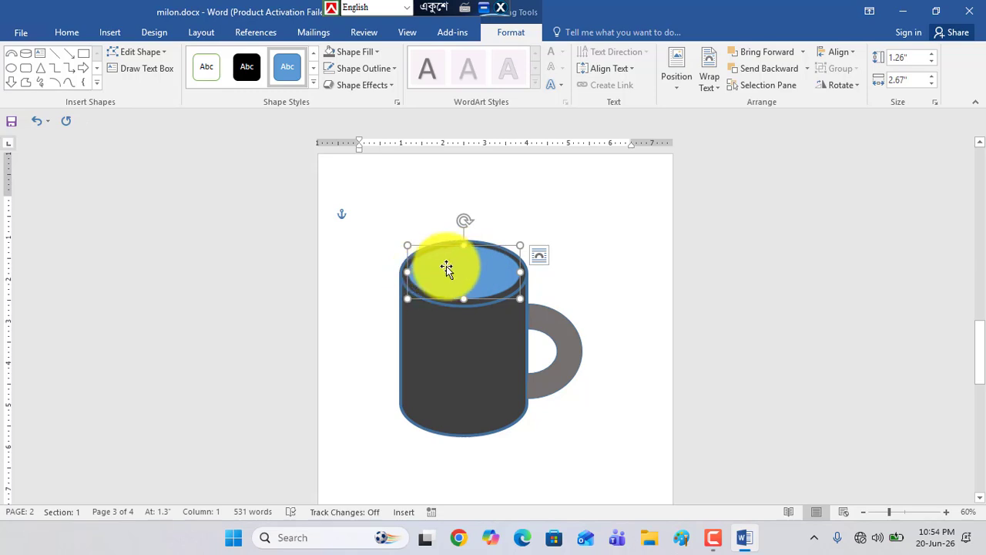
Fill the oval with the orange Accent 2, Lighter 40% theme colour and apply the dark gradient variation radiating from the centre.
{"action": "left_click", "coordinate": [370, 49]}
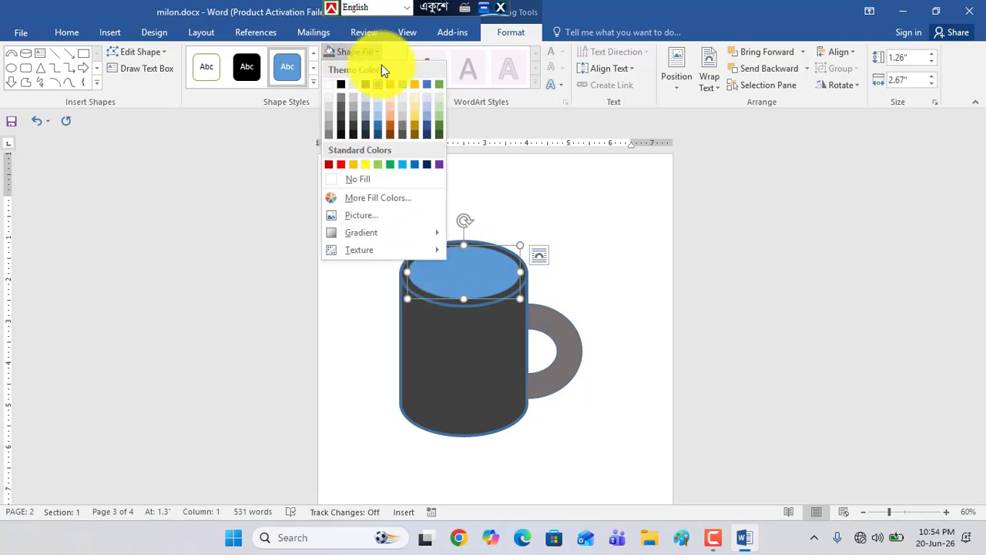
{"action": "left_click", "coordinate": [390, 117]}
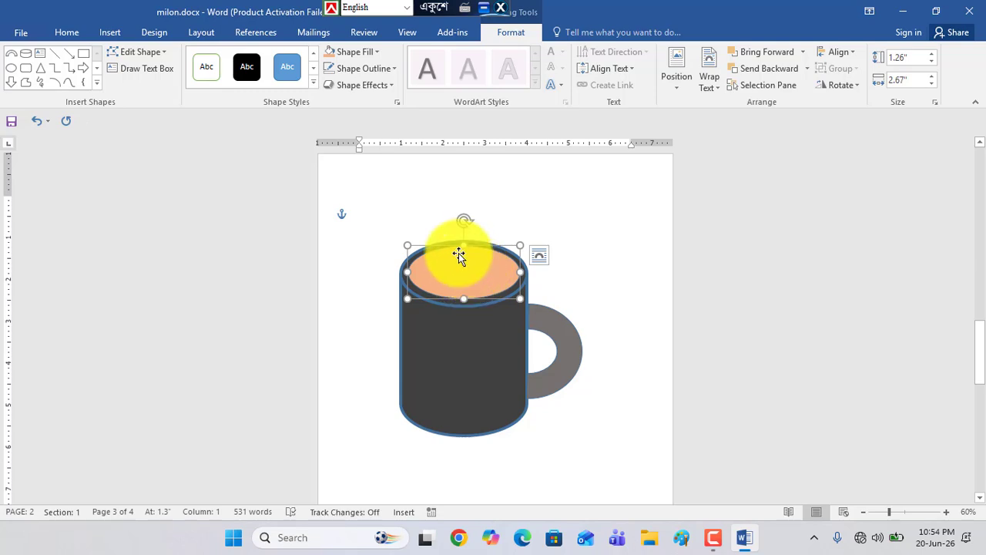
{"action": "left_click", "coordinate": [377, 51]}
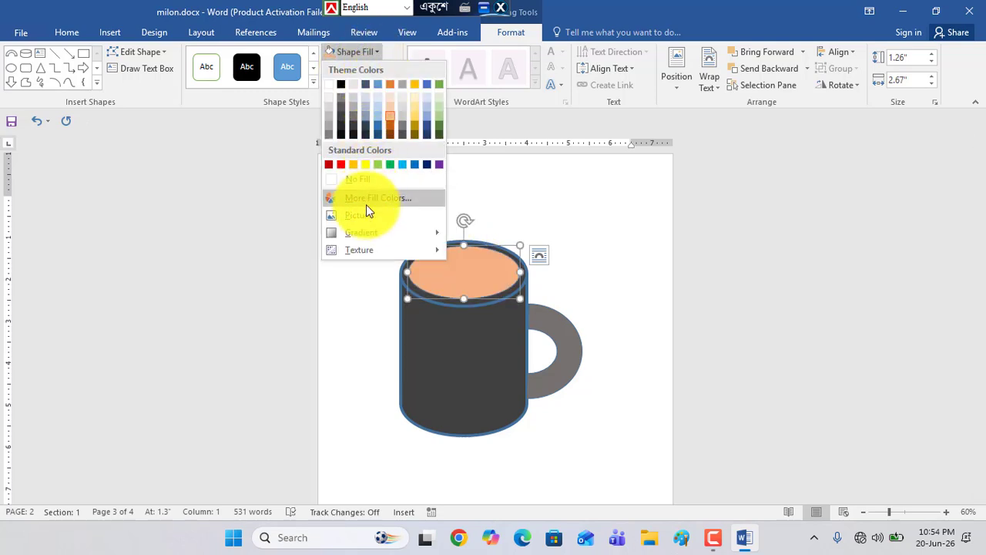
{"action": "mouse_move", "coordinate": [361, 233]}
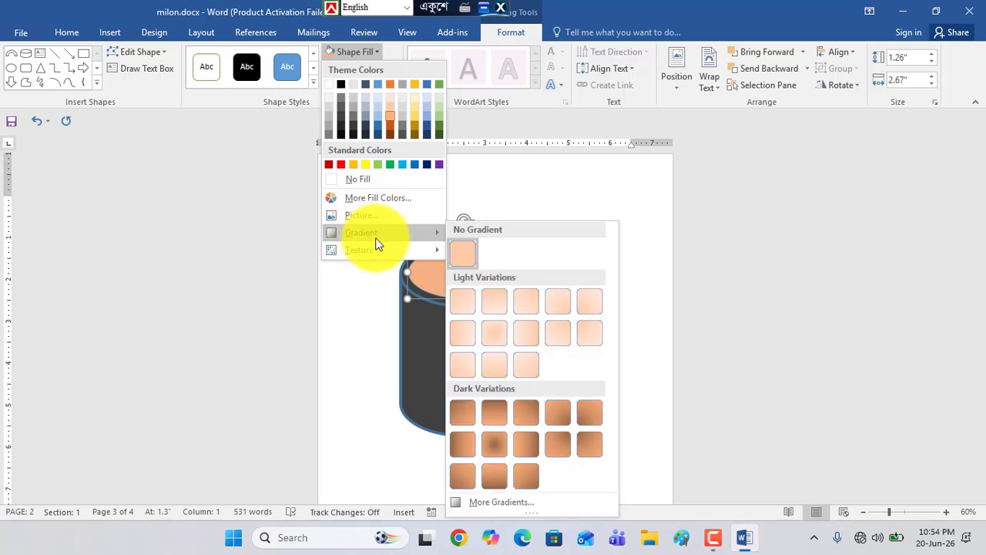
{"action": "left_click", "coordinate": [495, 448]}
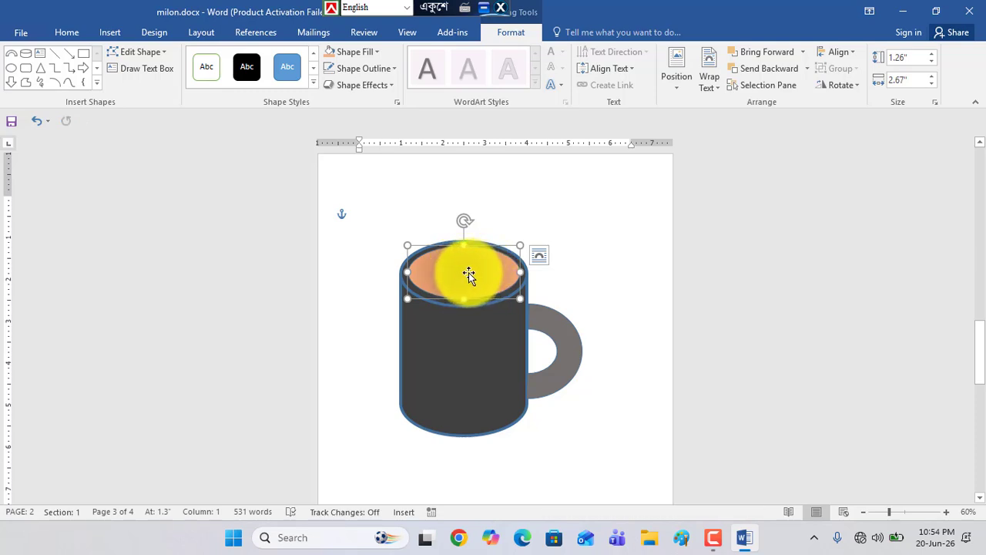
Edit the oval's radial gradient fill and set its first gradient stop, at position 0%, to standard red.
{"action": "left_click", "coordinate": [377, 52]}
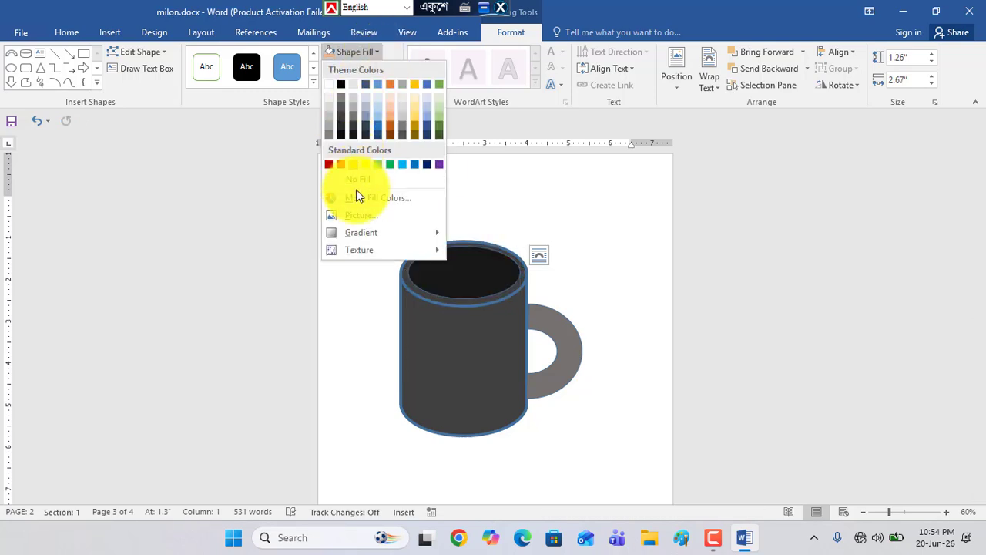
{"action": "mouse_move", "coordinate": [368, 235]}
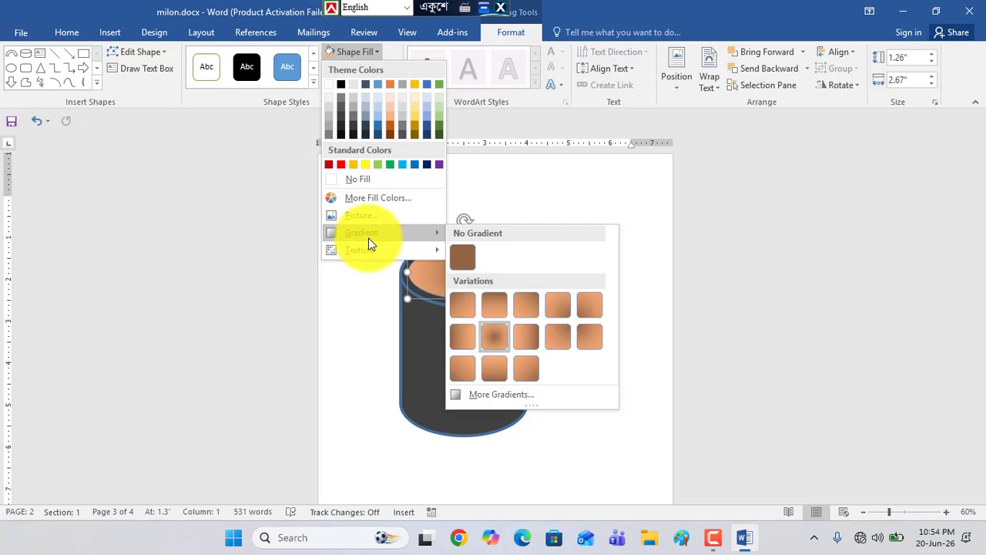
{"action": "left_click", "coordinate": [506, 395]}
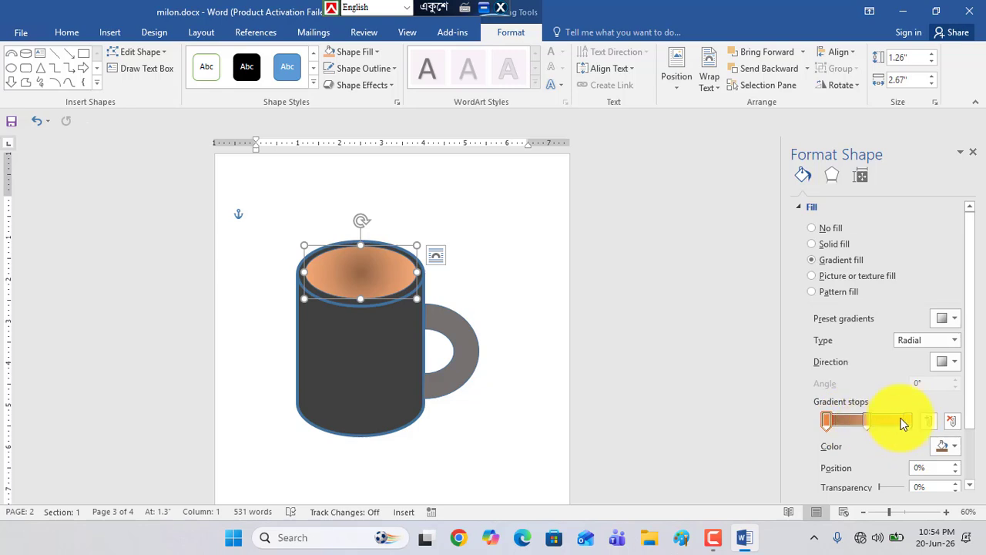
{"action": "left_click", "coordinate": [867, 422]}
{"action": "scroll", "coordinate": [914, 452], "scroll_direction": "down", "scroll_amount": 1}
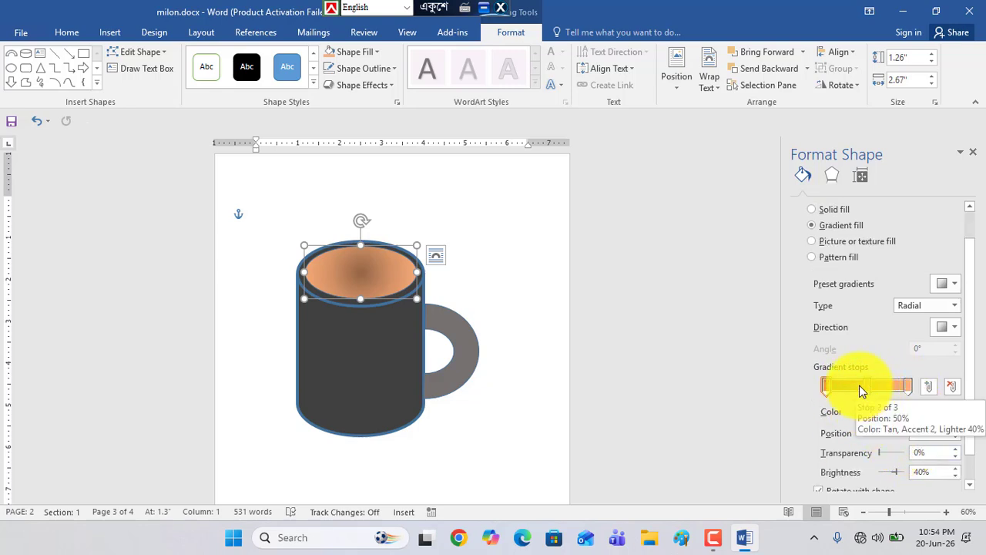
{"action": "left_click", "coordinate": [828, 386]}
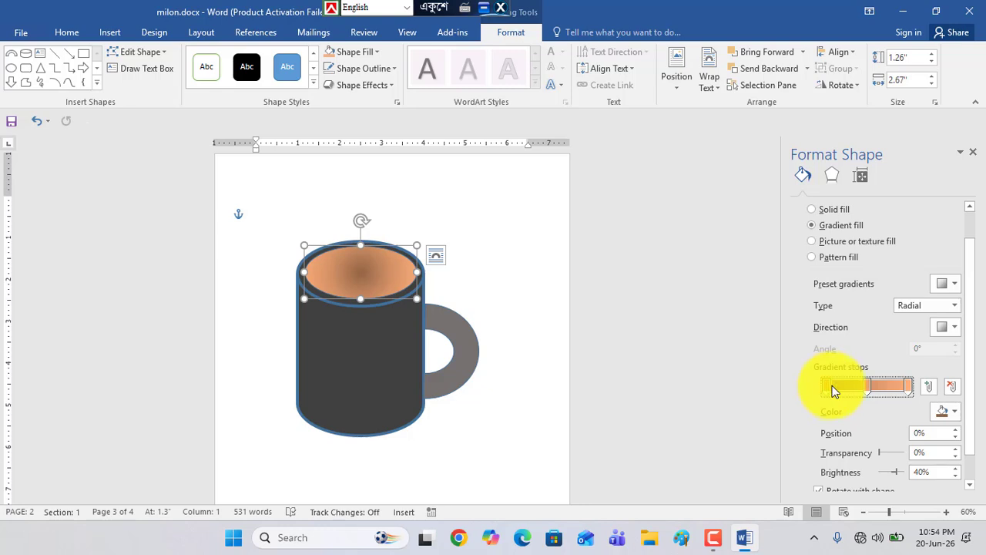
{"action": "left_click", "coordinate": [955, 415]}
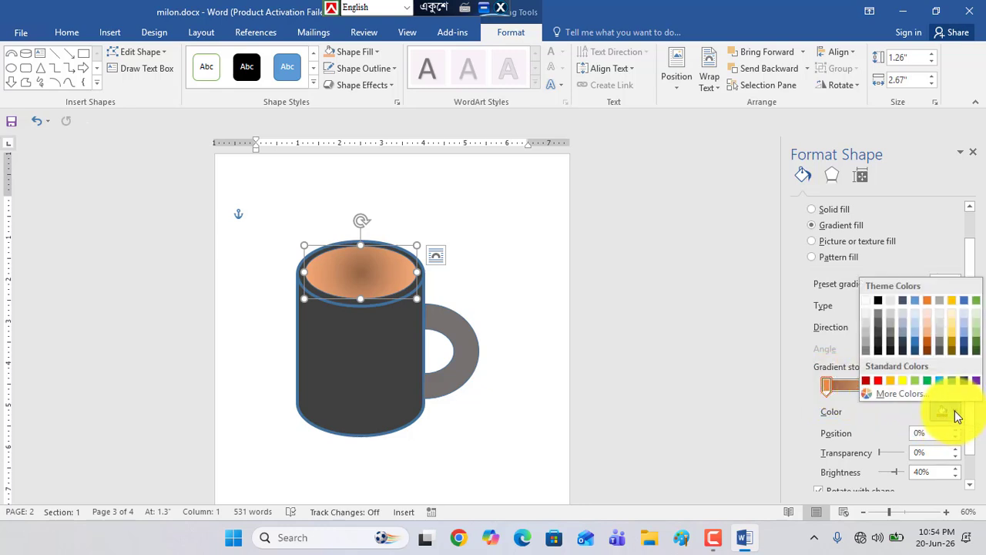
{"action": "left_click", "coordinate": [877, 380]}
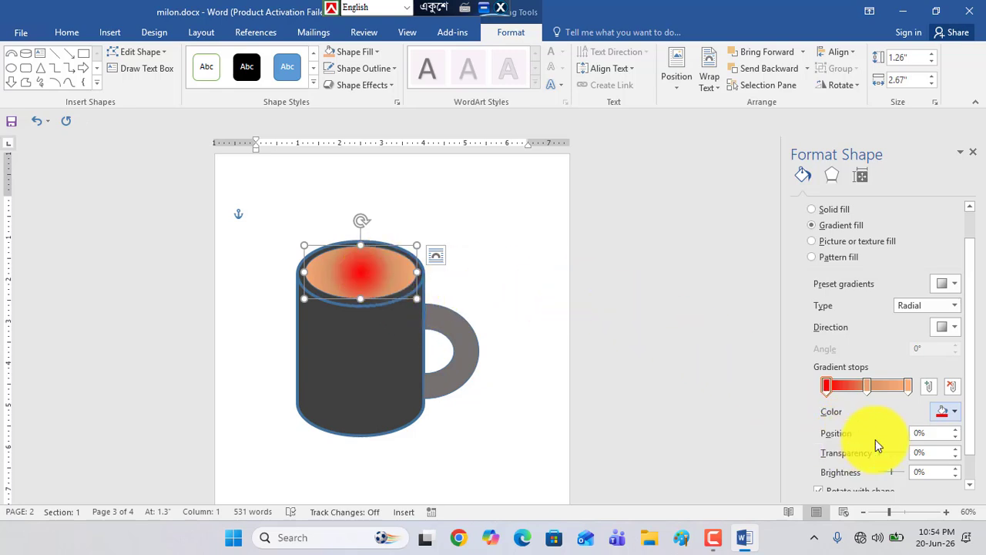
Set the brightness of the oval's red gradient stop to 43%.
{"action": "scroll", "coordinate": [857, 393], "scroll_direction": "down", "scroll_amount": 1}
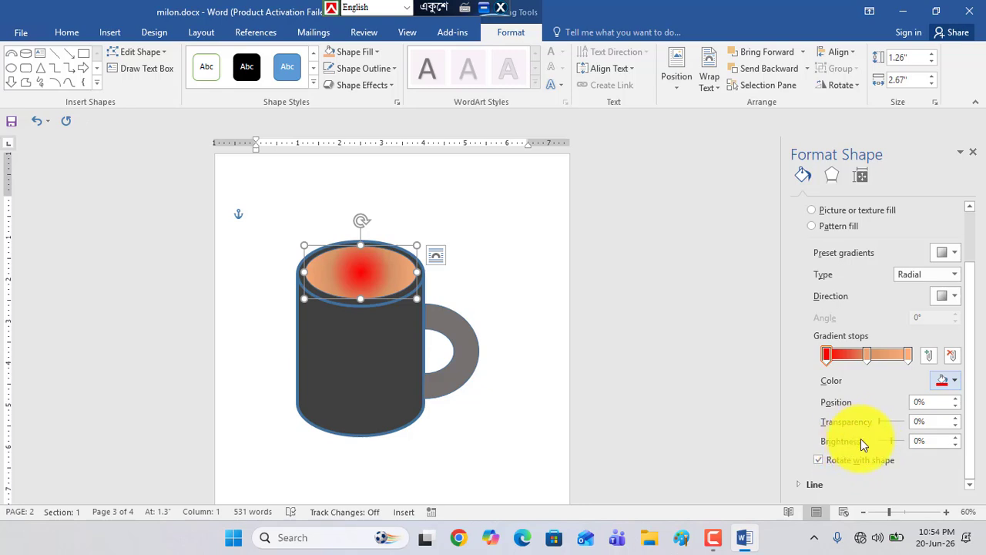
{"action": "left_click_drag", "start_coordinate": [890, 441], "coordinate": [896, 441]}
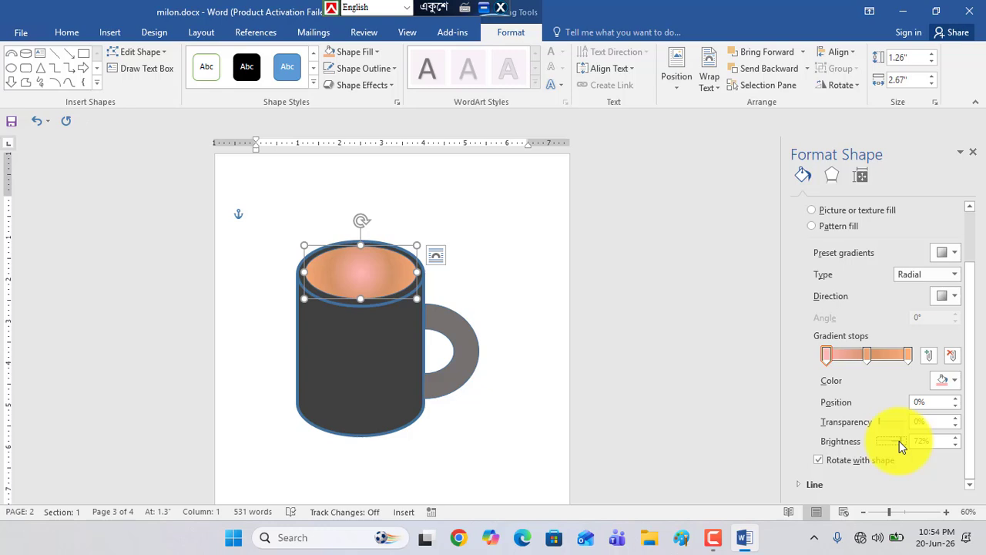
{"action": "left_click_drag", "start_coordinate": [900, 440], "coordinate": [895, 441]}
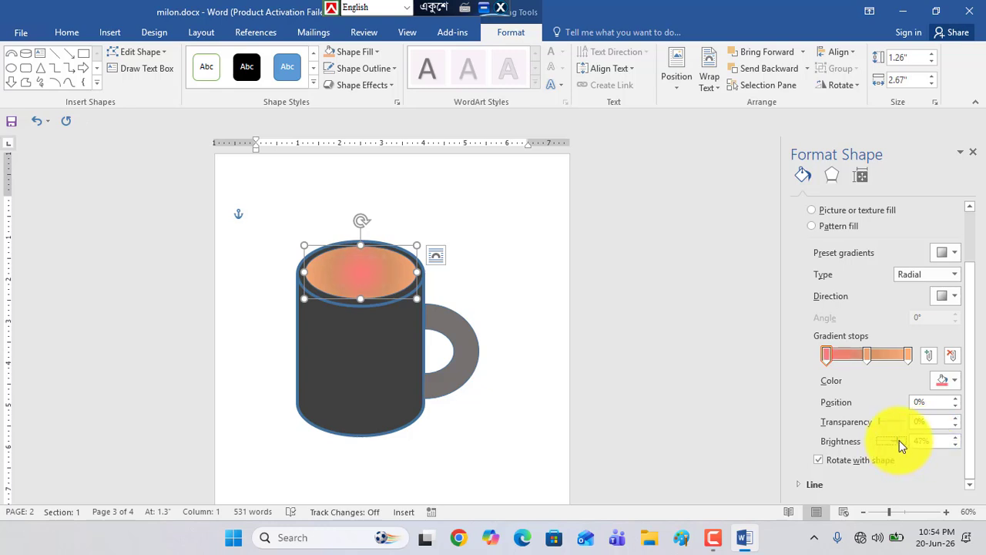
{"action": "left_click_drag", "start_coordinate": [900, 440], "coordinate": [899, 441]}
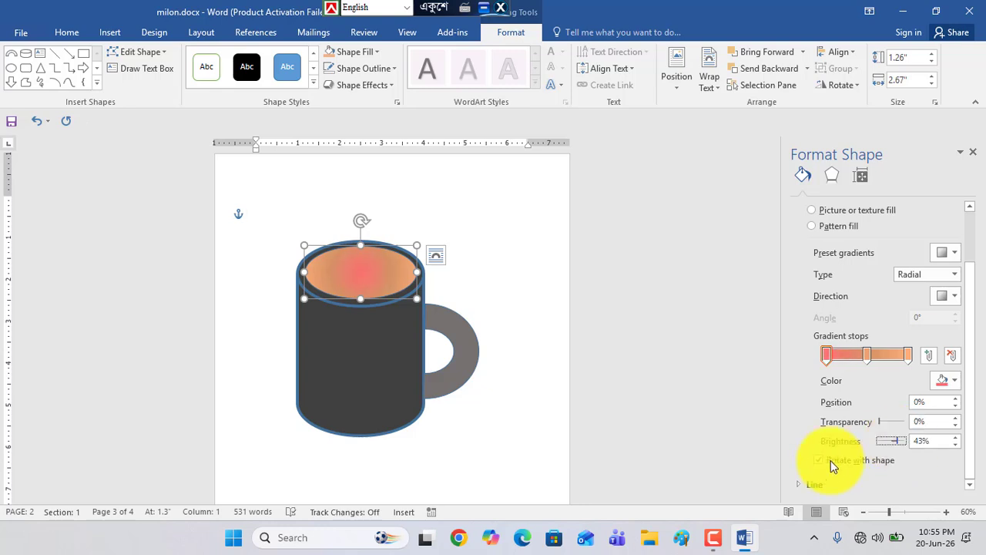
Remove the middle gradient stop, at position 50%, from the oval's radial fill.
{"action": "left_click", "coordinate": [866, 359]}
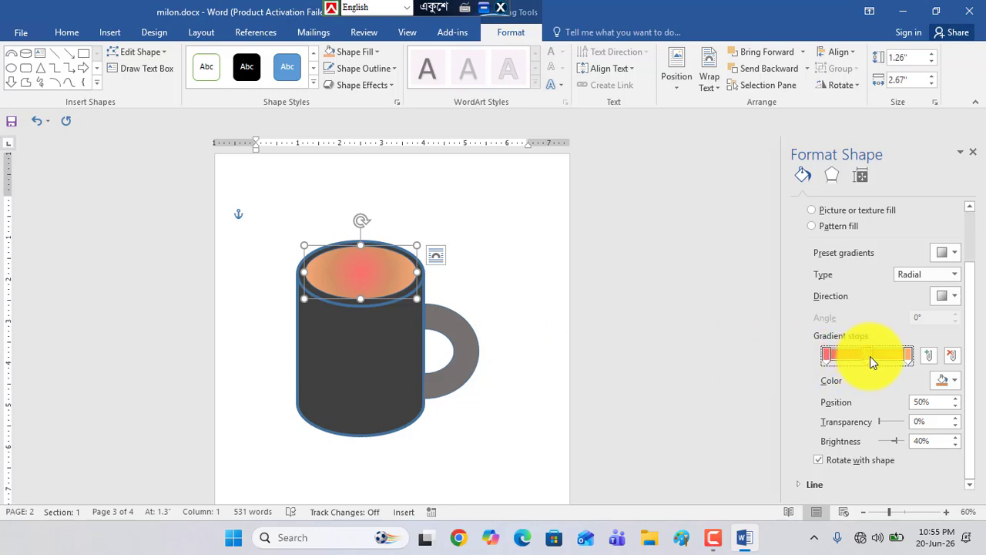
{"action": "left_click", "coordinate": [954, 355]}
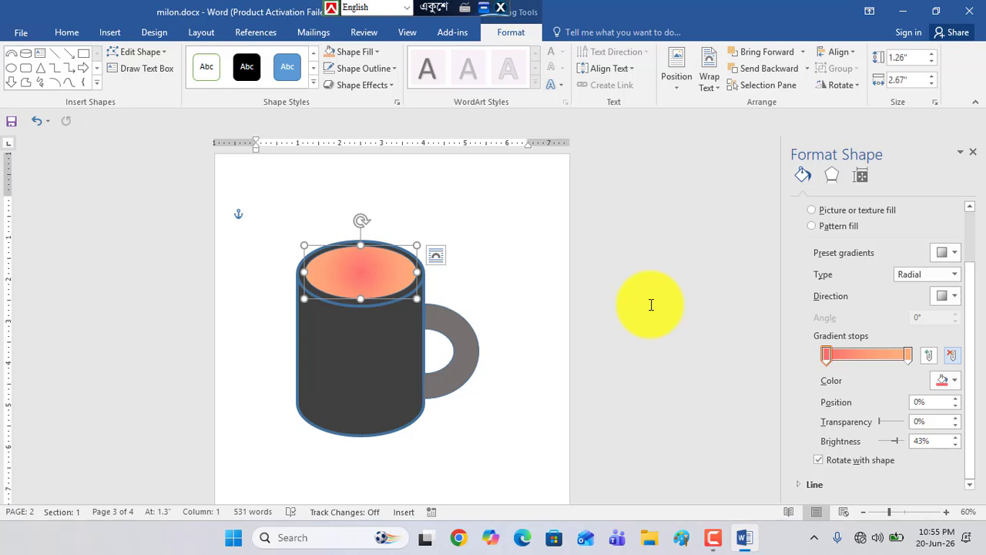
Draw a smiley face about 0.9" wide and 1.07" high beside the mug and fill it with standard yellow.
{"action": "left_click", "coordinate": [95, 80]}
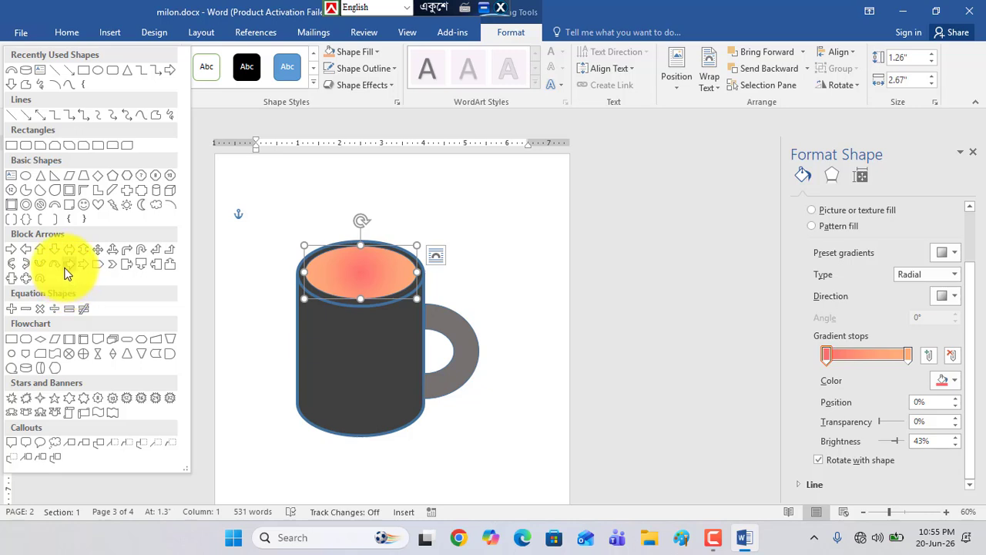
{"action": "left_click", "coordinate": [84, 206]}
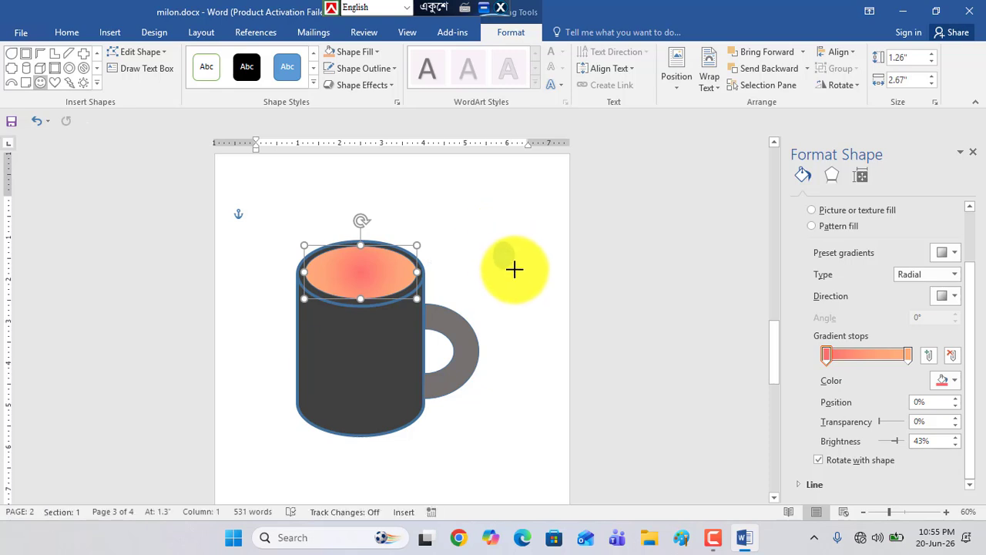
{"action": "left_click_drag", "start_coordinate": [514, 269], "coordinate": [530, 286]}
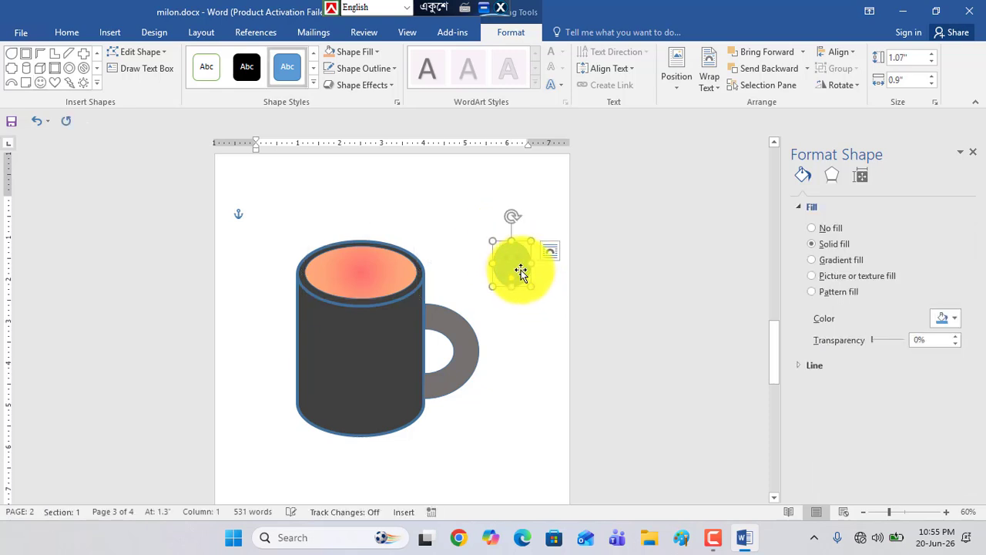
{"action": "left_click", "coordinate": [361, 53]}
{"action": "left_click", "coordinate": [364, 165]}
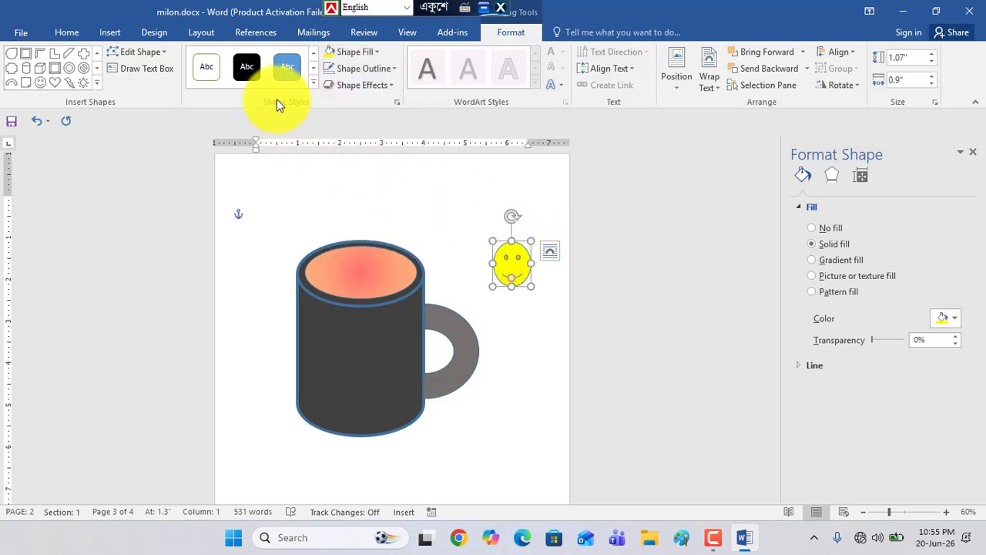
Set the smiley's outline weight to 1½ pt, reduce its height to about 0.84" and place it on the mug's upper left body.
{"action": "left_click", "coordinate": [359, 69]}
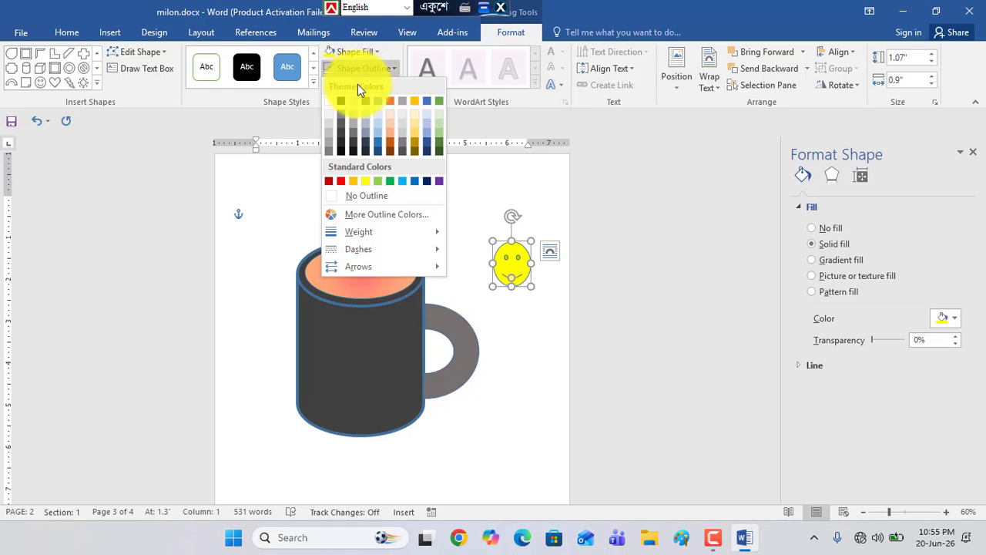
{"action": "mouse_move", "coordinate": [370, 231]}
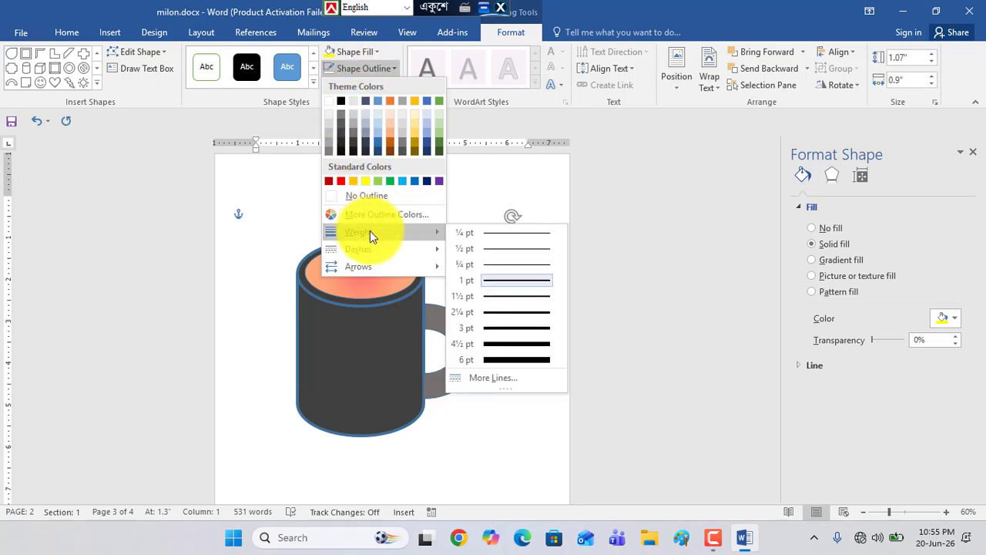
{"action": "left_click", "coordinate": [495, 301]}
{"action": "left_click_drag", "start_coordinate": [519, 275], "coordinate": [322, 311]}
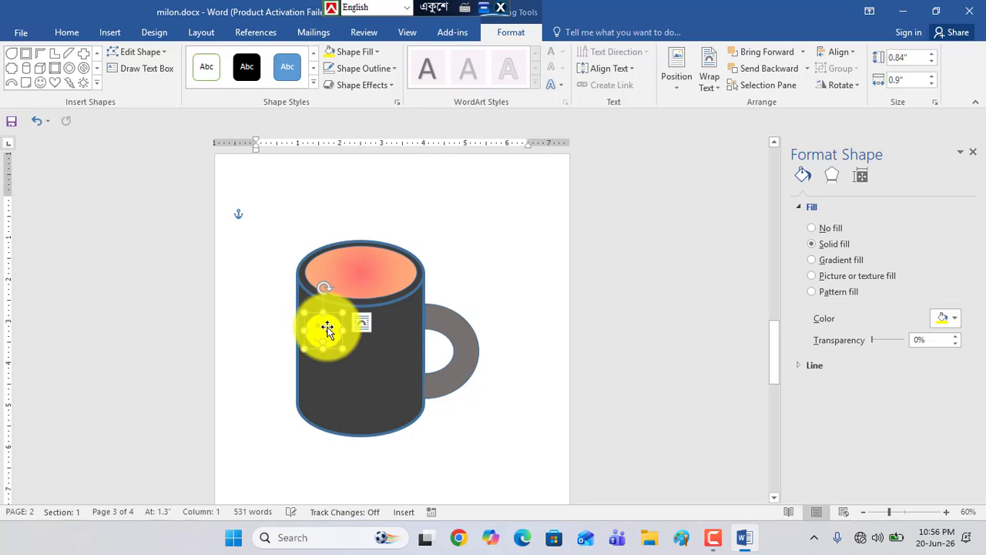
{"action": "key", "text": "Up"}
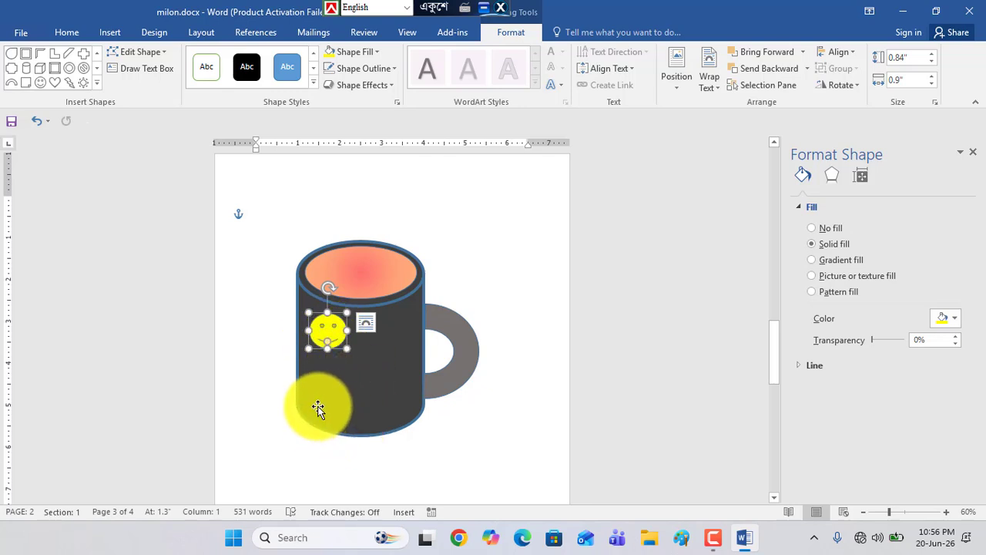
Draw a heart about 0.81" wide and 1.02" high on the mug's lower right body and fill it with orange Accent 2, Lighter 40%.
{"action": "left_click", "coordinate": [95, 86]}
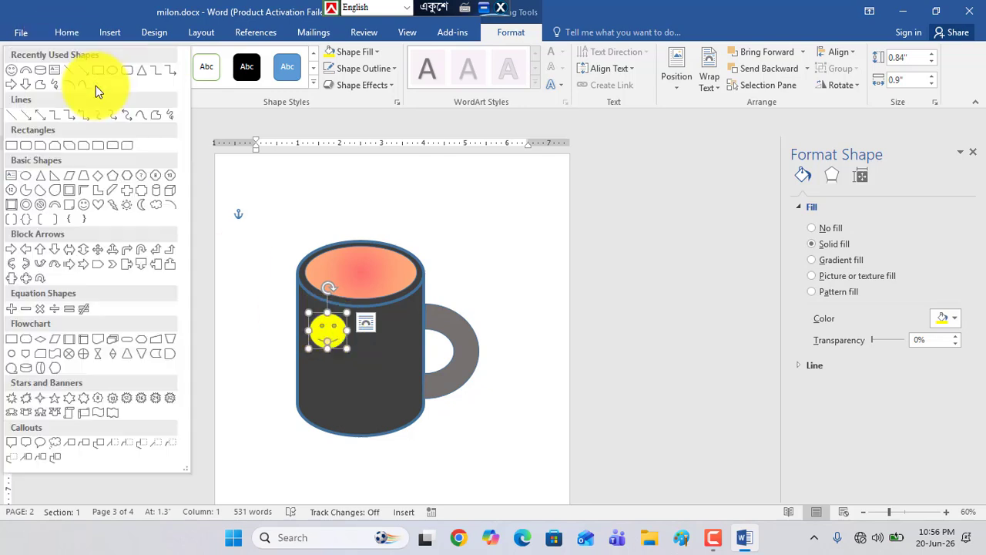
{"action": "left_click", "coordinate": [99, 209]}
{"action": "left_click_drag", "start_coordinate": [376, 372], "coordinate": [411, 416]}
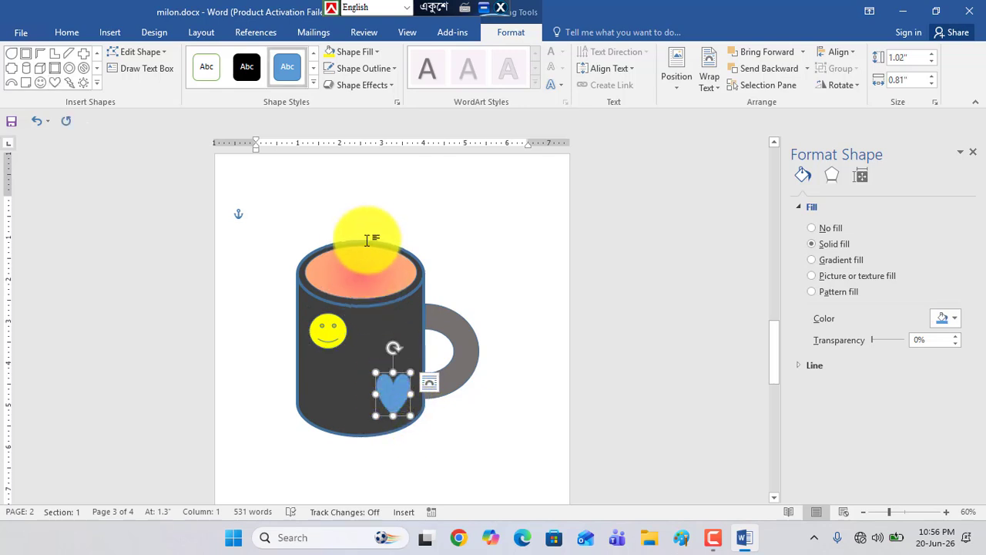
{"action": "left_click", "coordinate": [358, 51]}
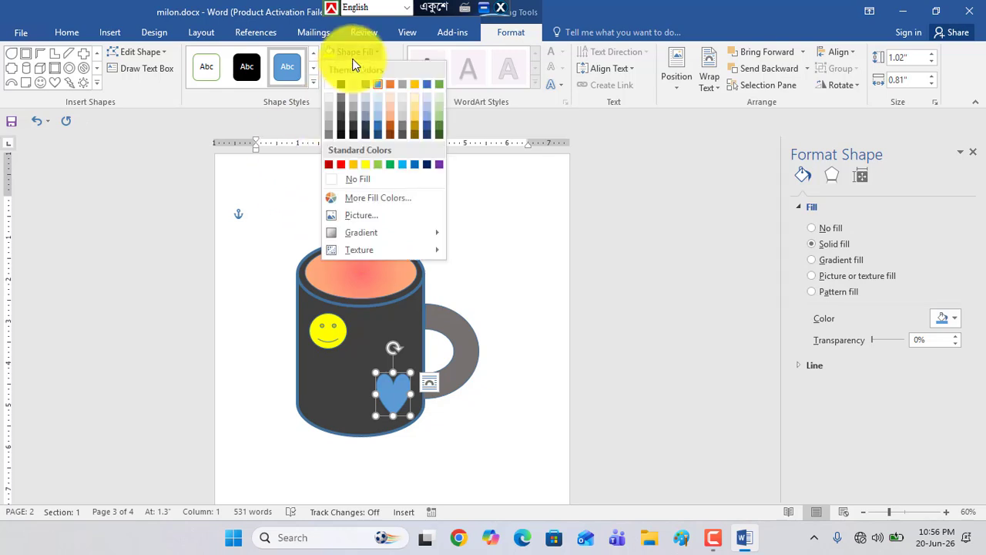
{"action": "left_click", "coordinate": [392, 117]}
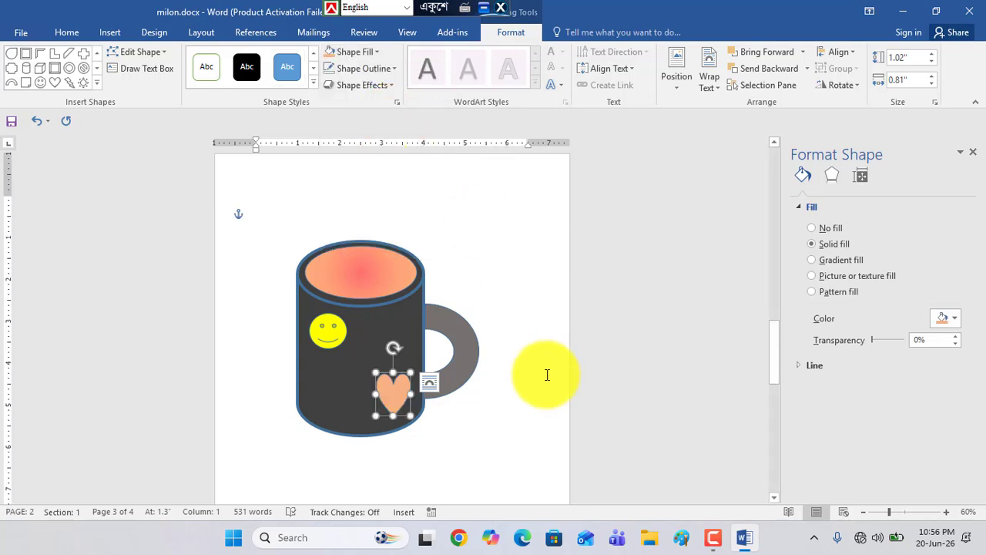
{"action": "left_click", "coordinate": [548, 375]}
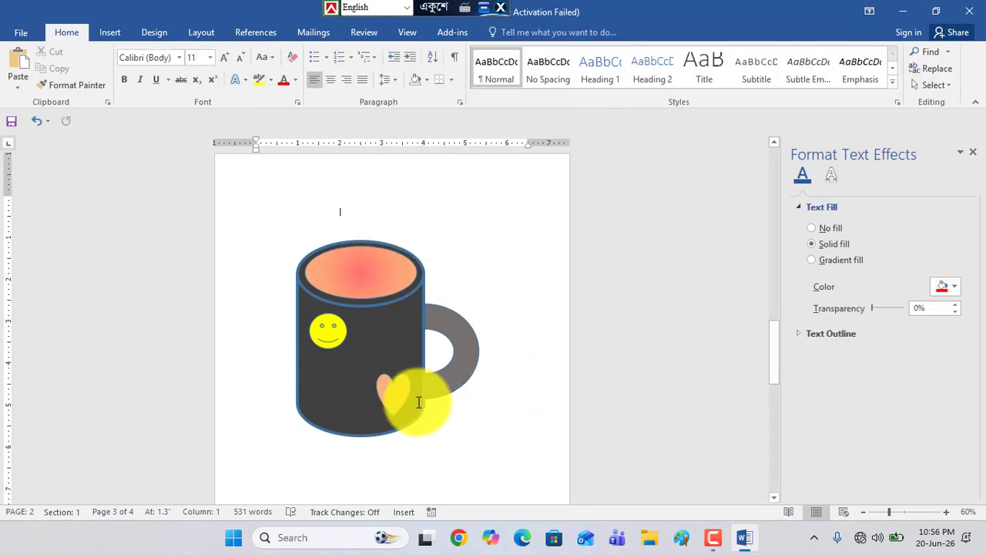
Recolour the smiley face with the orange Accent 2 theme colour and shift it slightly towards the mug's left edge.
{"action": "left_click", "coordinate": [329, 336]}
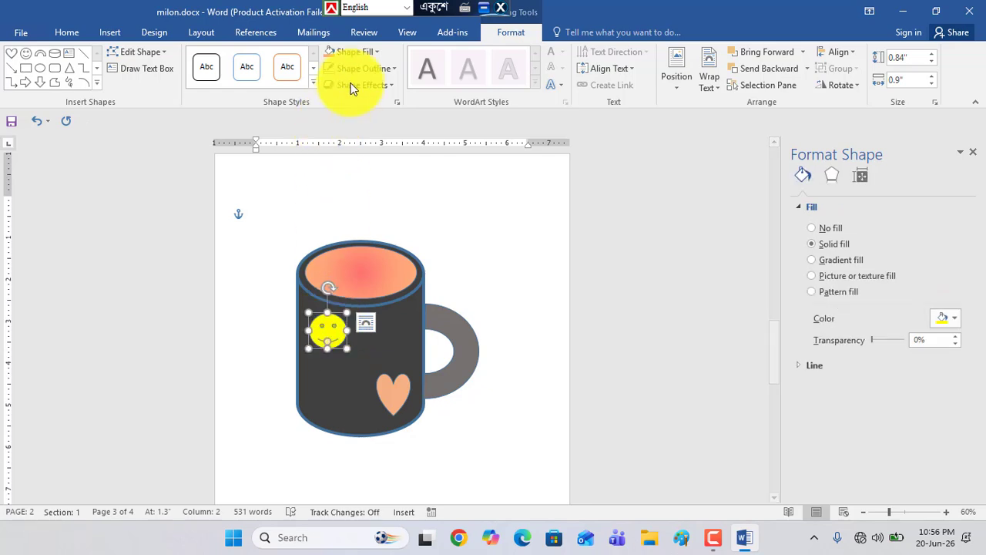
{"action": "left_click", "coordinate": [357, 50]}
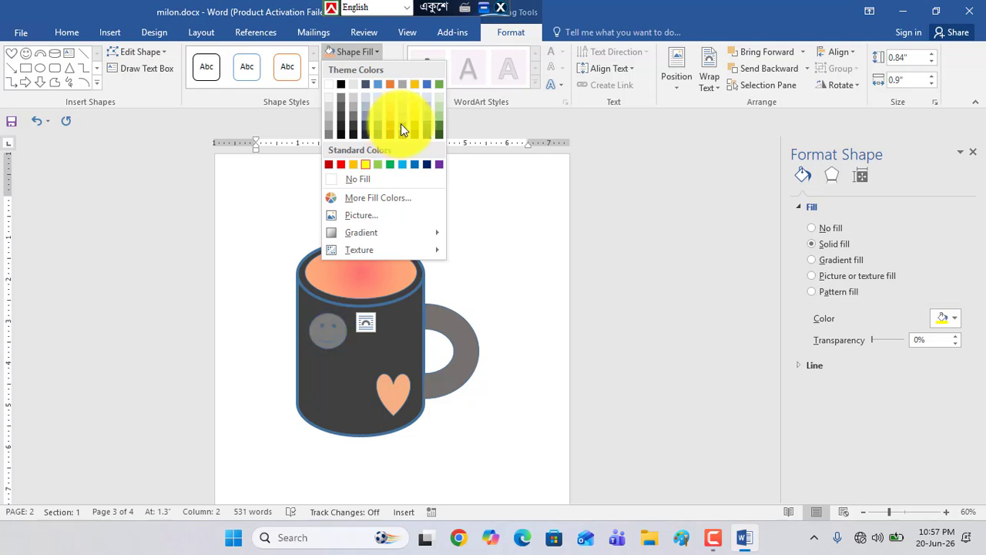
{"action": "left_click", "coordinate": [389, 84]}
{"action": "left_click", "coordinate": [520, 378]}
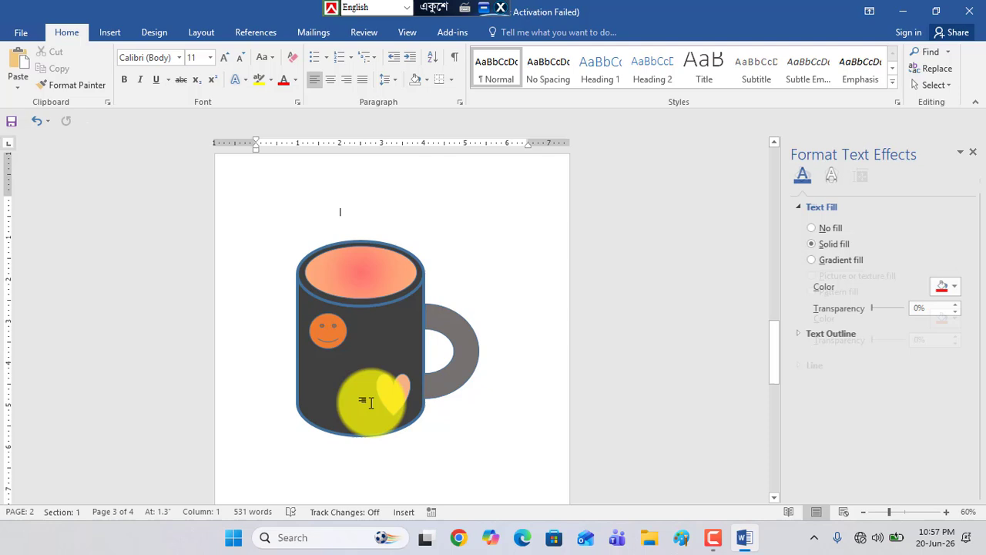
{"action": "left_click", "coordinate": [326, 330]}
{"action": "left_click_drag", "start_coordinate": [329, 331], "coordinate": [330, 332]}
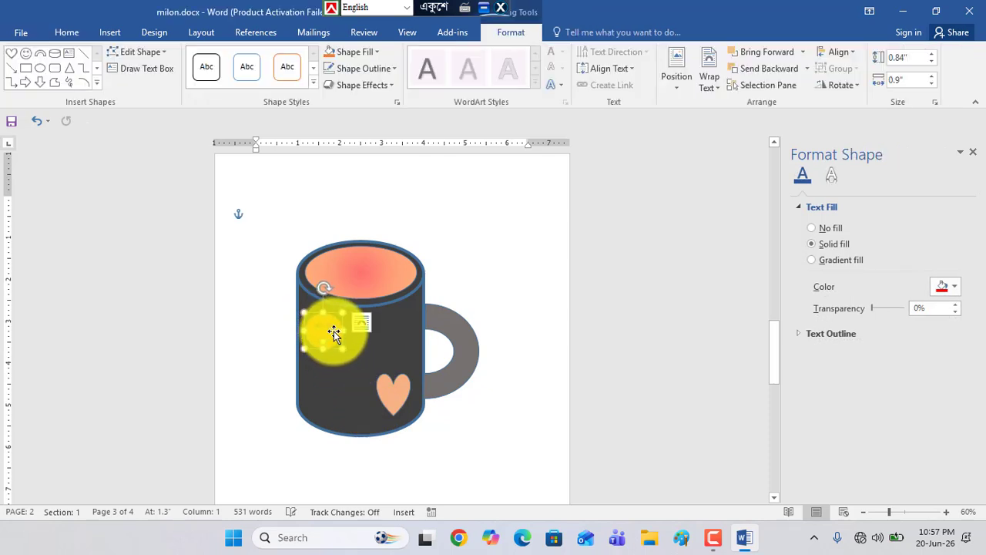
Insert a WordArt text box in the bold gold style and move it to the empty area above the mug's handle.
{"action": "left_click", "coordinate": [395, 402]}
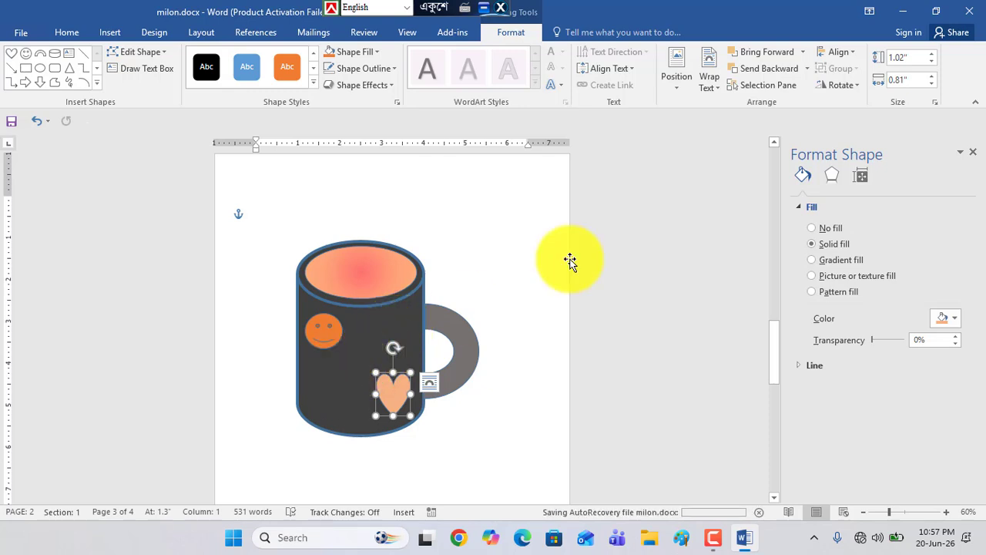
{"action": "left_click", "coordinate": [108, 33]}
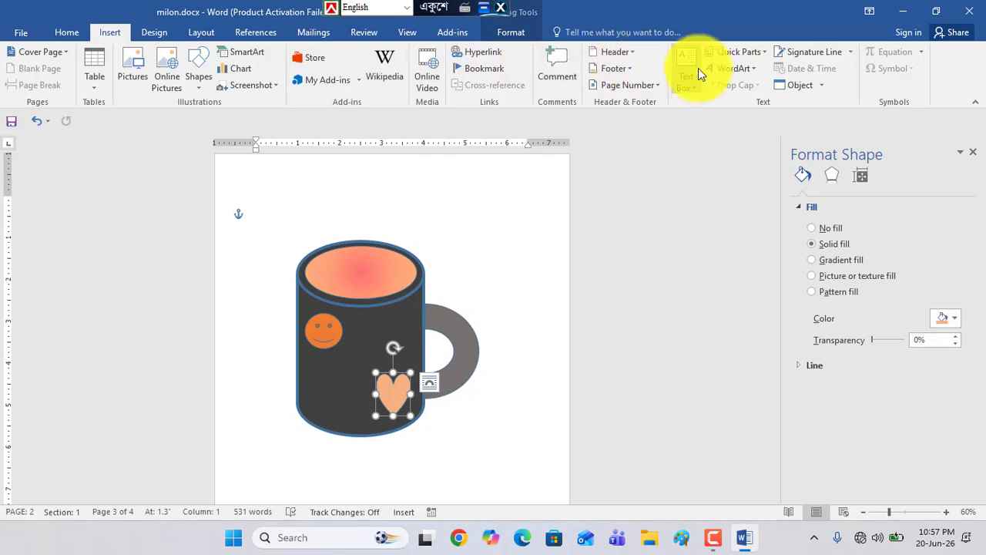
{"action": "left_click", "coordinate": [740, 71]}
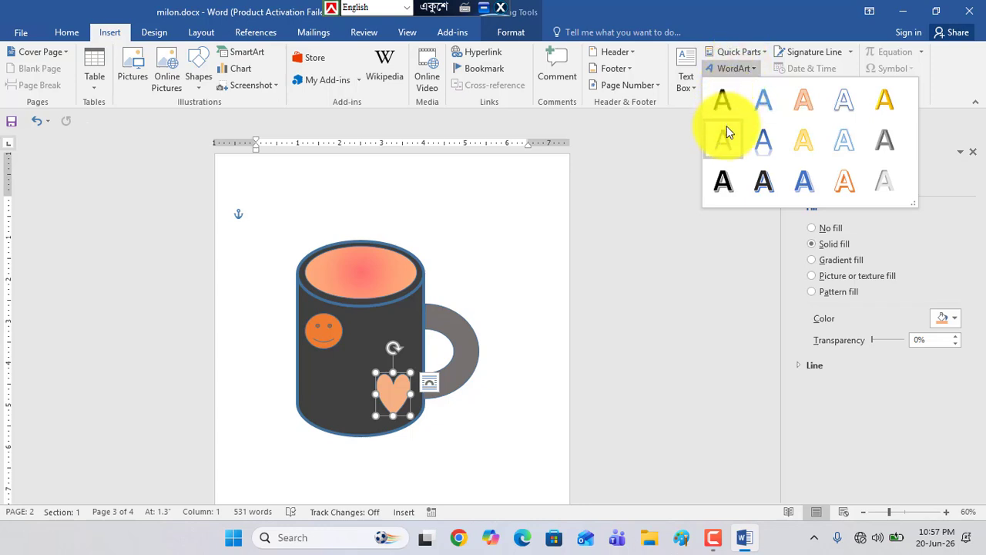
{"action": "left_click", "coordinate": [885, 103]}
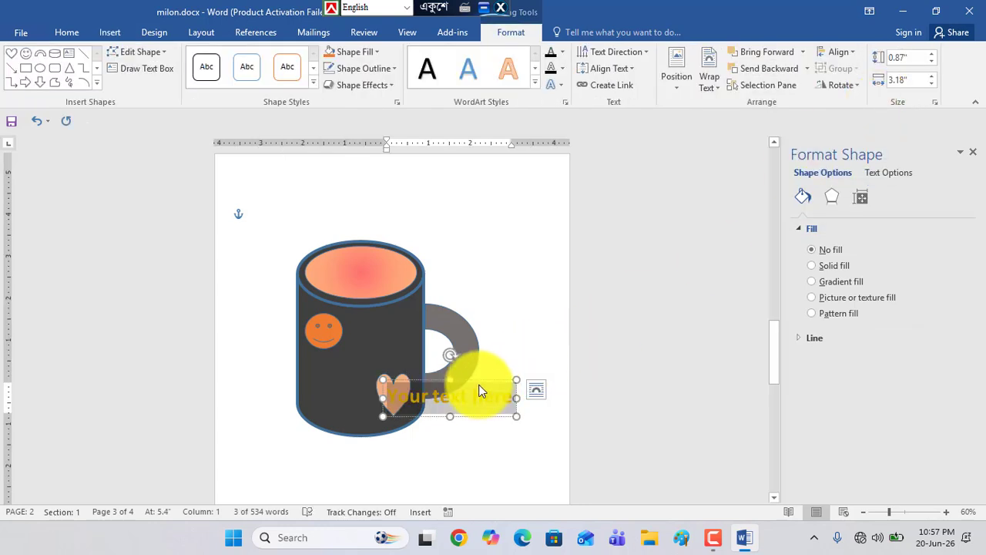
{"action": "left_click_drag", "start_coordinate": [483, 385], "coordinate": [508, 206]}
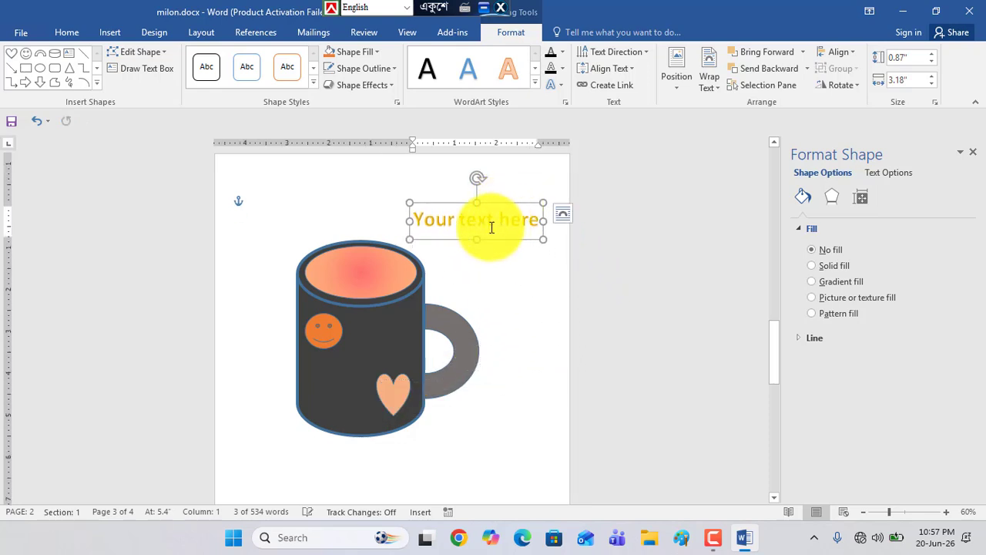
Replace the WordArt placeholder text with "SKILL BARI".
{"action": "left_click_drag", "start_coordinate": [425, 220], "coordinate": [524, 219]}
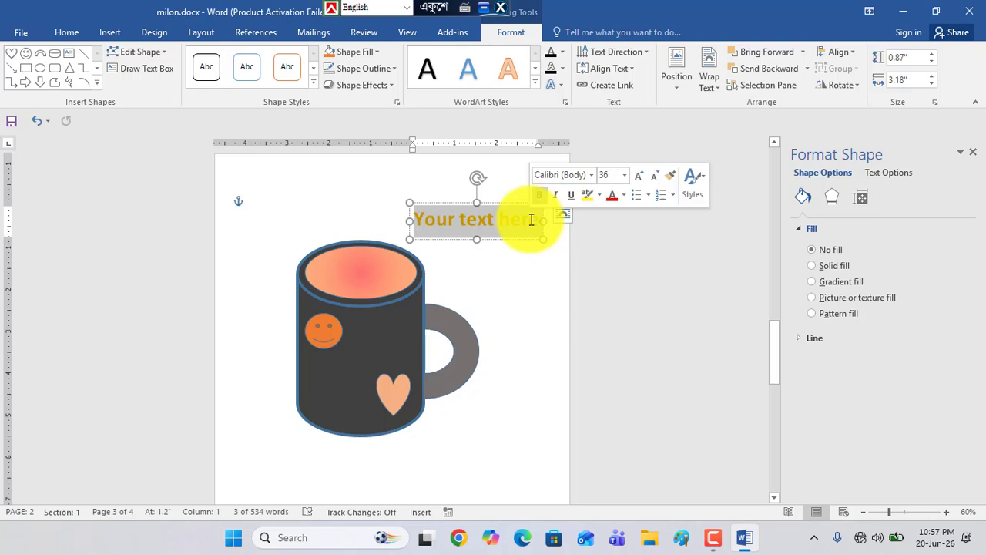
{"action": "type", "text": "S"}
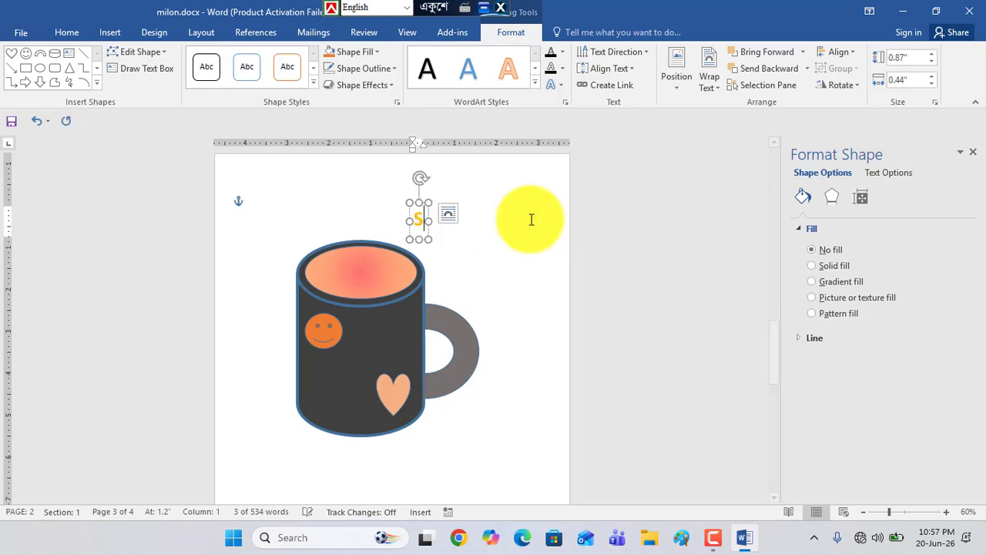
{"action": "type", "text": "KILL"}
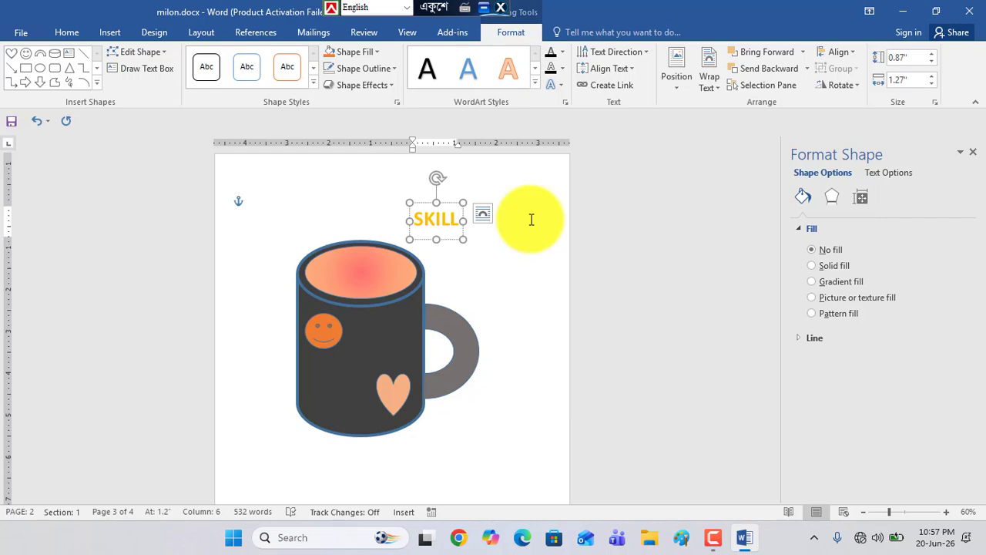
{"action": "type", "text": " B"}
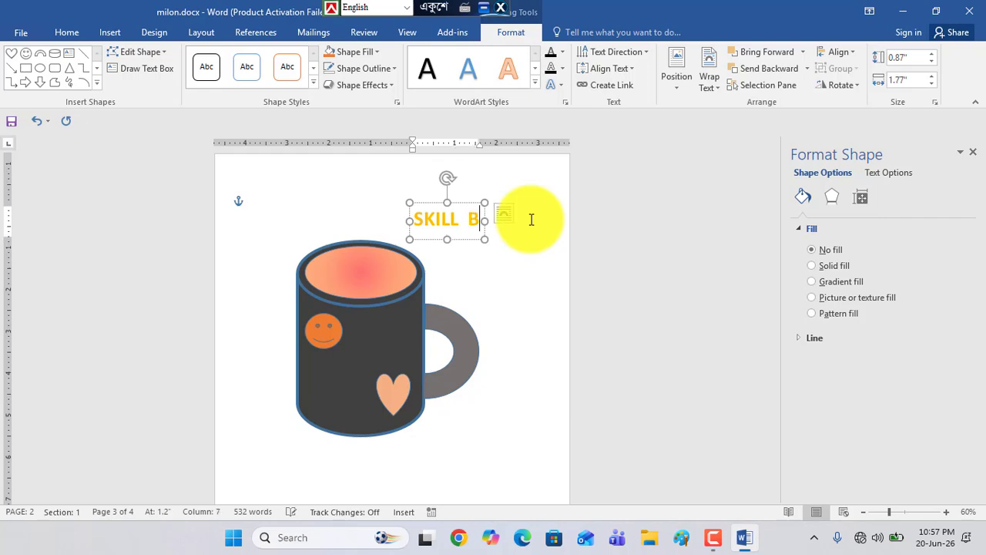
{"action": "type", "text": "ARI"}
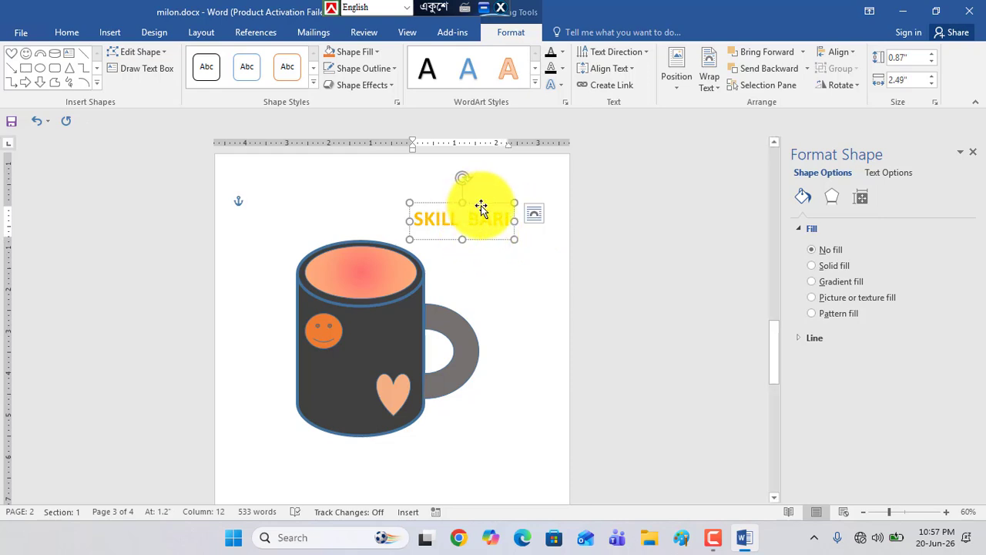
Move the SKILL BARI WordArt onto the mug between the smiley and the heart and tilt it slightly counterclockwise.
{"action": "left_click_drag", "start_coordinate": [486, 204], "coordinate": [385, 341]}
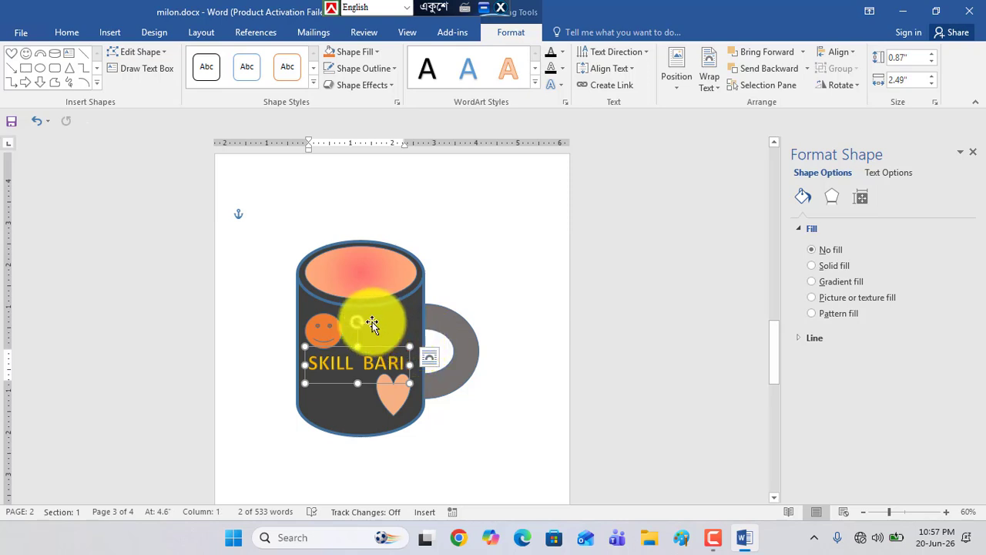
{"action": "left_click_drag", "start_coordinate": [361, 320], "coordinate": [357, 330]}
{"action": "left_click", "coordinate": [485, 386]}
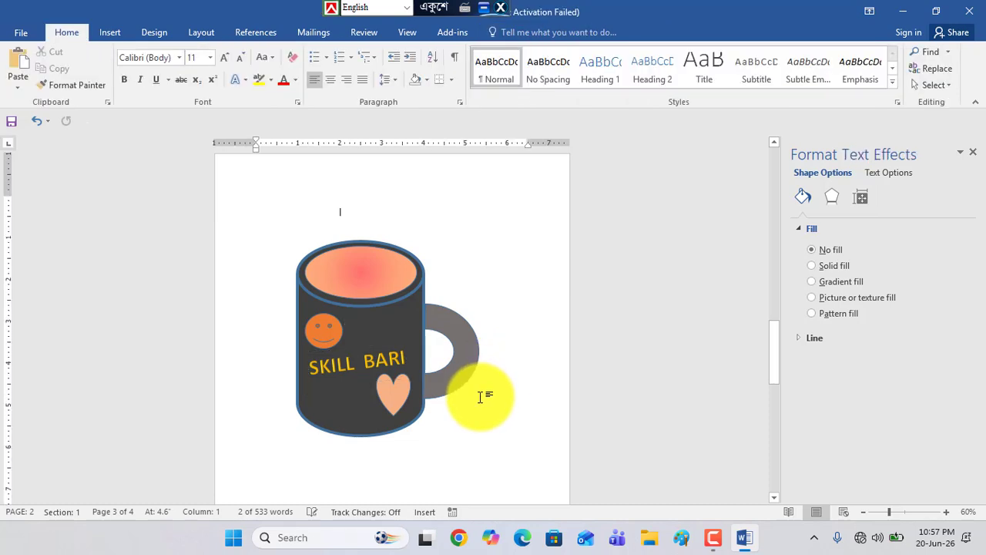
{"action": "left_click", "coordinate": [339, 366]}
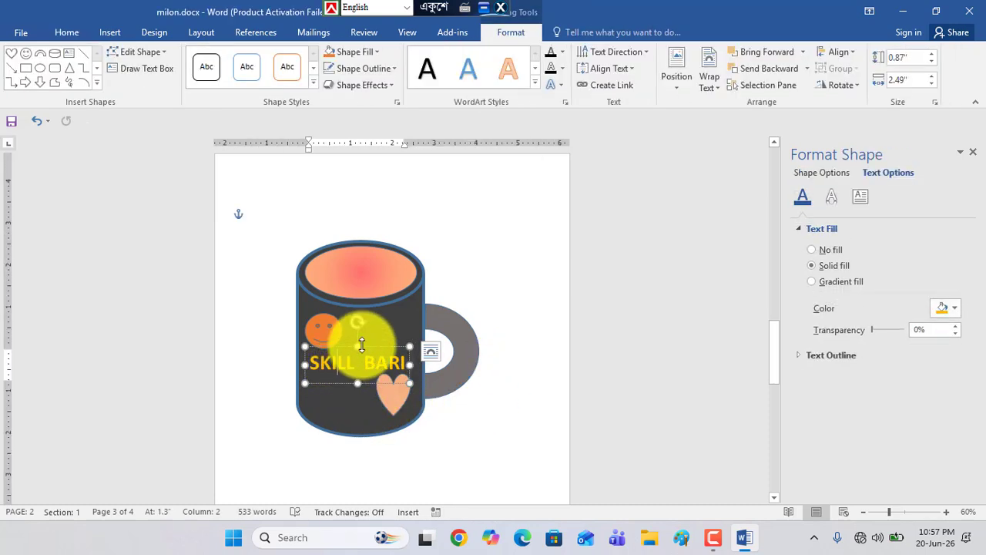
{"action": "left_click_drag", "start_coordinate": [375, 345], "coordinate": [377, 346]}
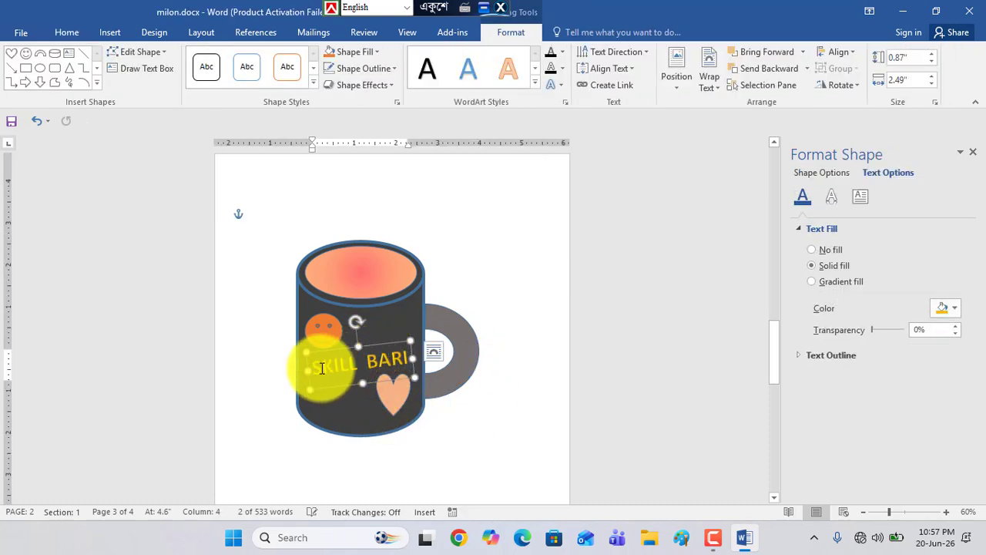
{"action": "left_click_drag", "start_coordinate": [318, 368], "coordinate": [412, 362]}
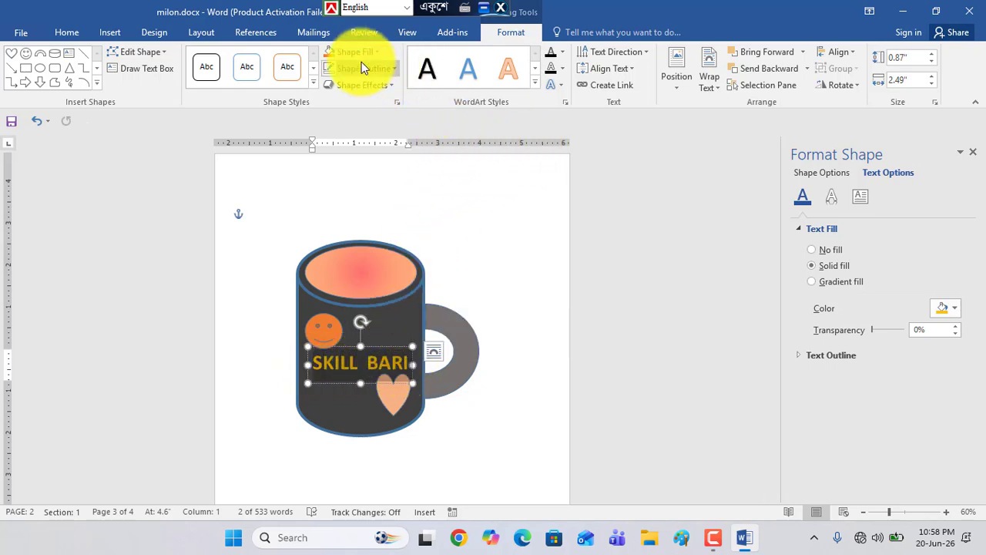
{"action": "left_click", "coordinate": [526, 85]}
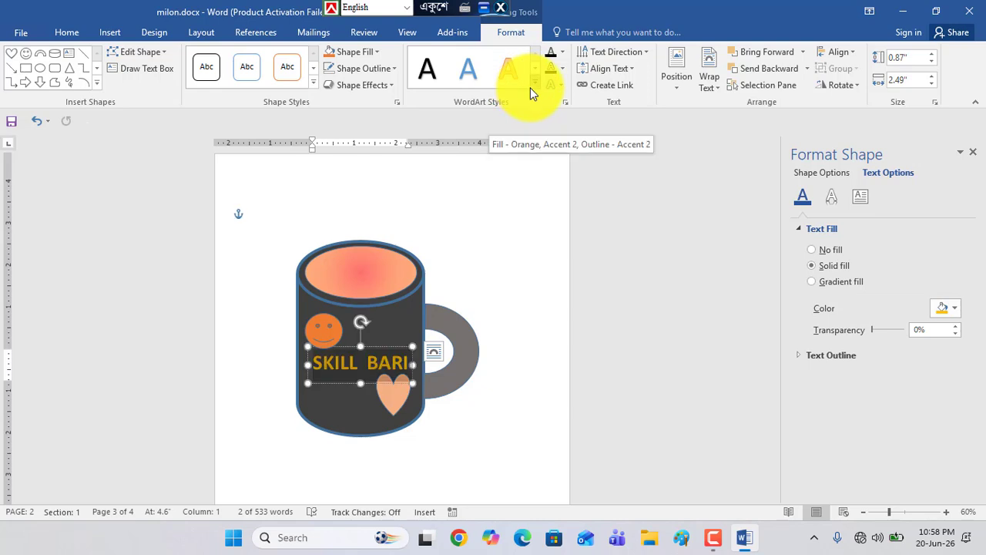
{"action": "left_click", "coordinate": [562, 84]}
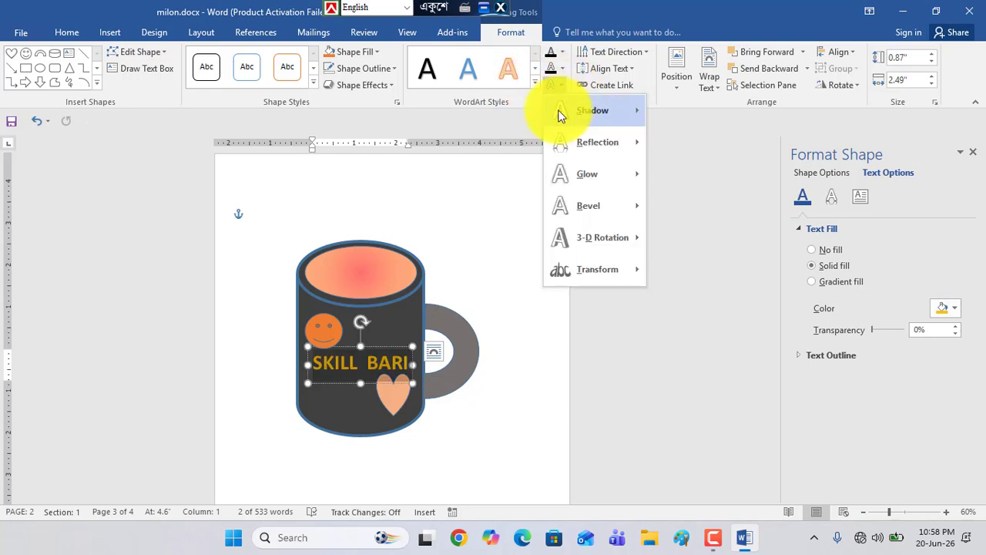
{"action": "mouse_move", "coordinate": [583, 267]}
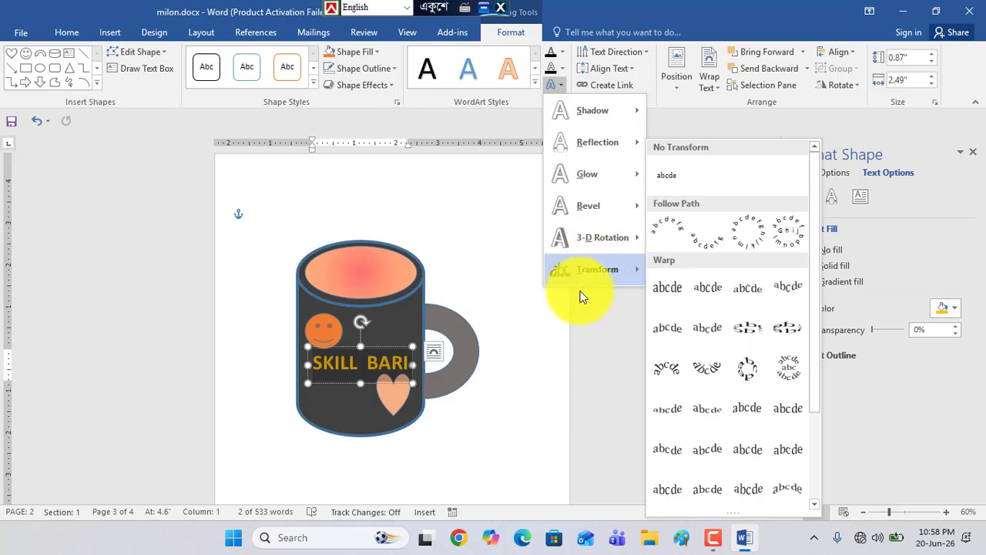
{"action": "left_click", "coordinate": [502, 354]}
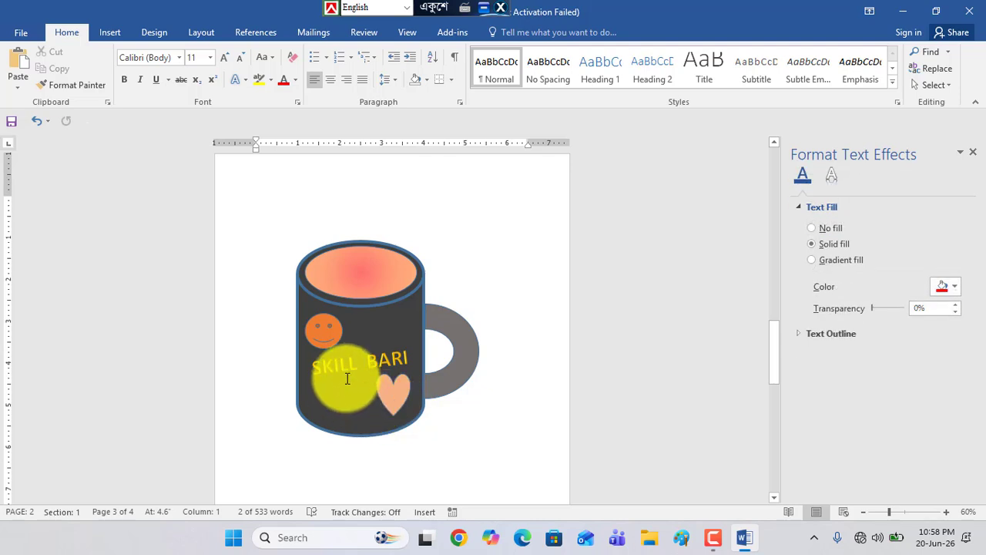
Apply a chevron-style Warp transform to the SKILL BARI WordArt text on the mug.
{"action": "left_click", "coordinate": [323, 368]}
{"action": "left_click", "coordinate": [314, 364]}
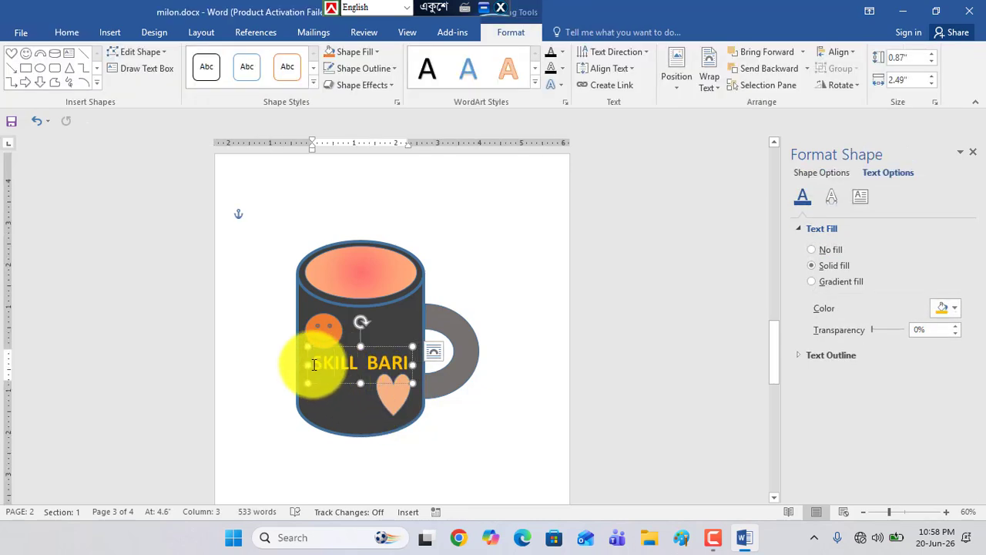
{"action": "left_click_drag", "start_coordinate": [317, 364], "coordinate": [407, 365]}
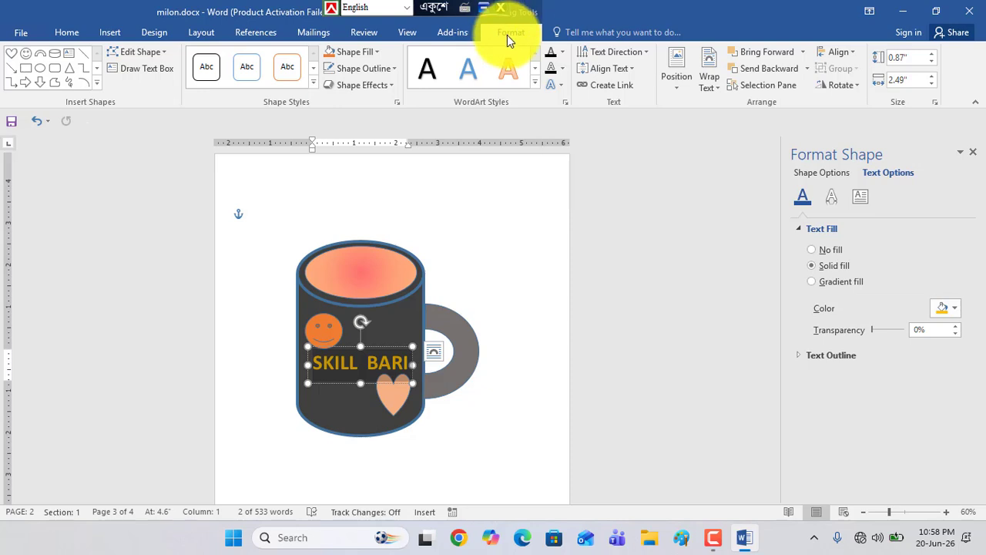
{"action": "left_click", "coordinate": [68, 32]}
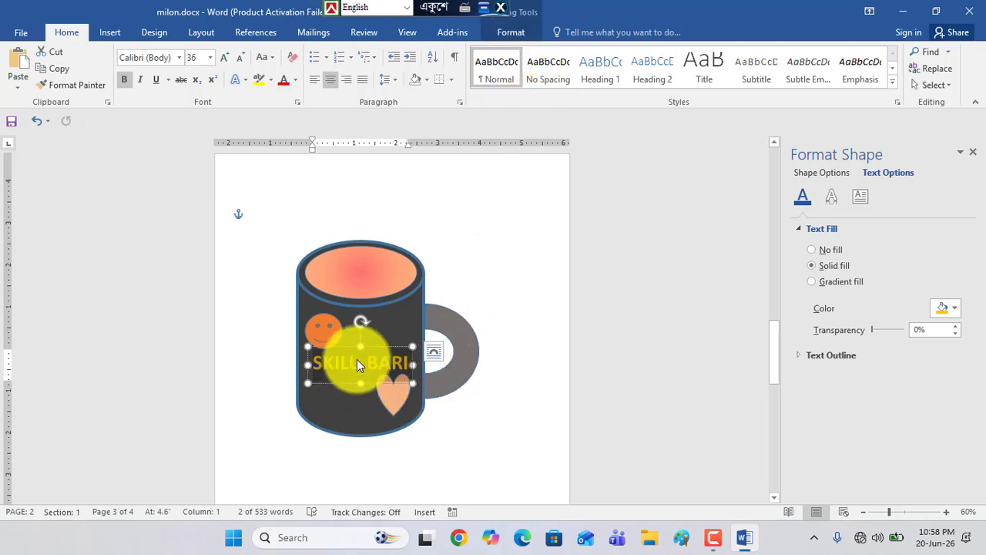
{"action": "left_click", "coordinate": [511, 32]}
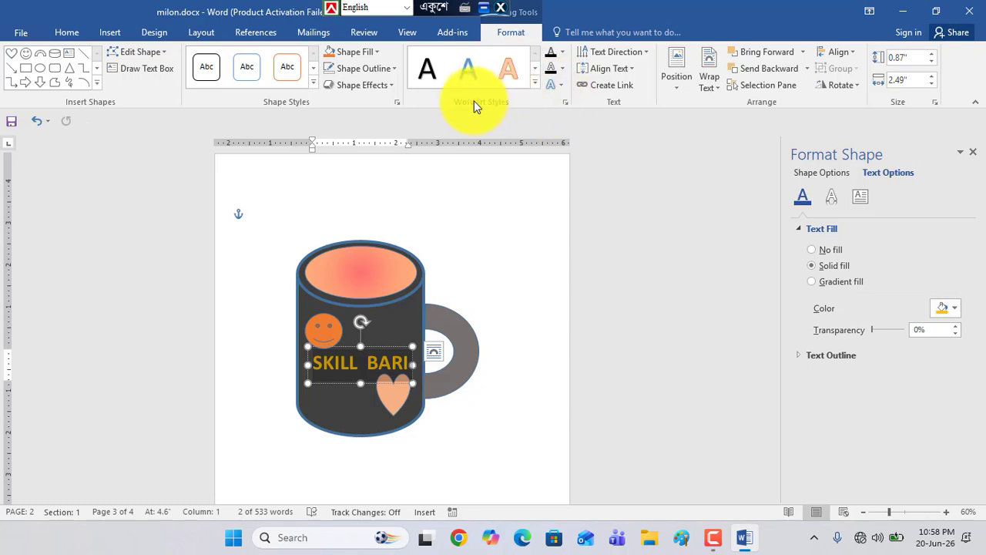
{"action": "left_click", "coordinate": [560, 87]}
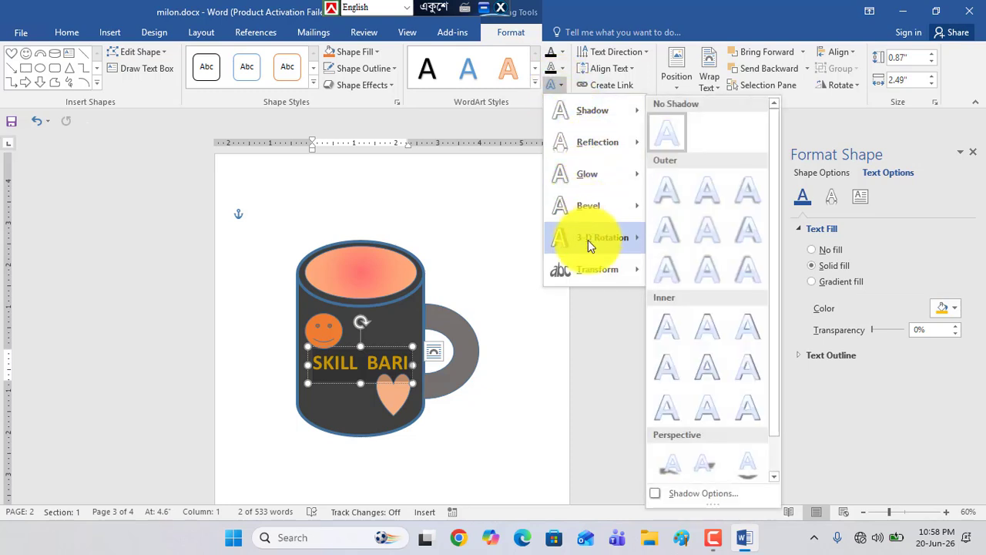
{"action": "mouse_move", "coordinate": [589, 276]}
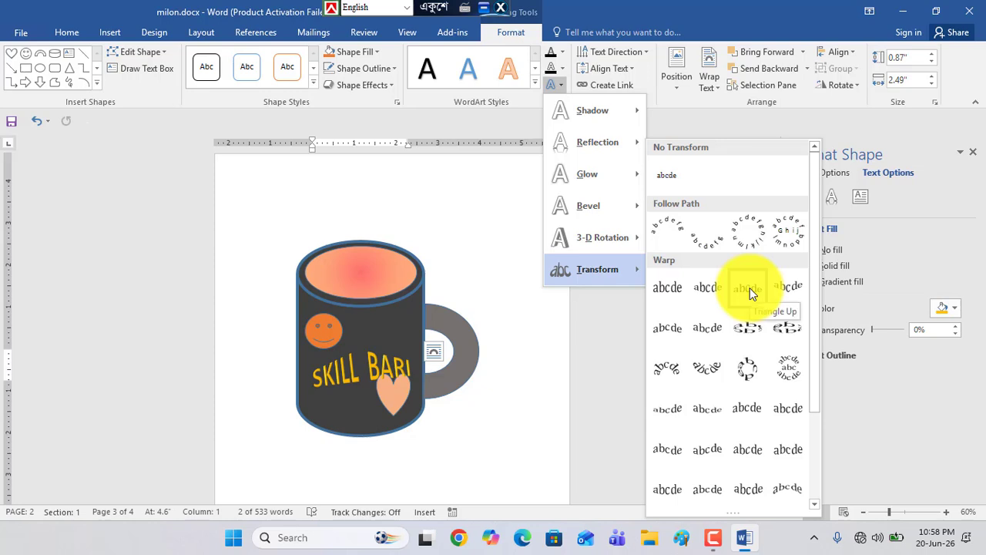
{"action": "left_click", "coordinate": [709, 333]}
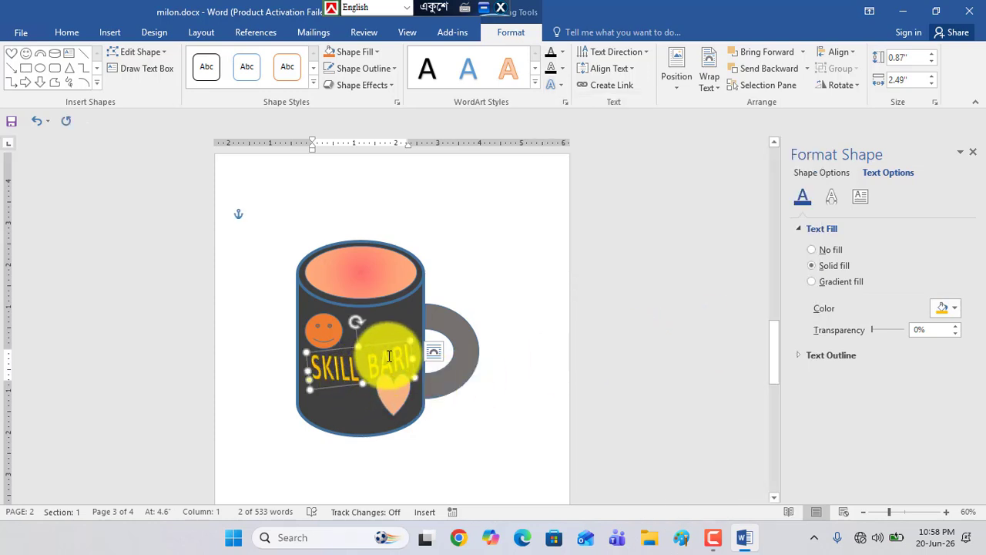
Tilt the SKILL BARI WordArt further counterclockwise and shift it slightly towards the mug's left edge.
{"action": "left_click_drag", "start_coordinate": [389, 344], "coordinate": [347, 315]}
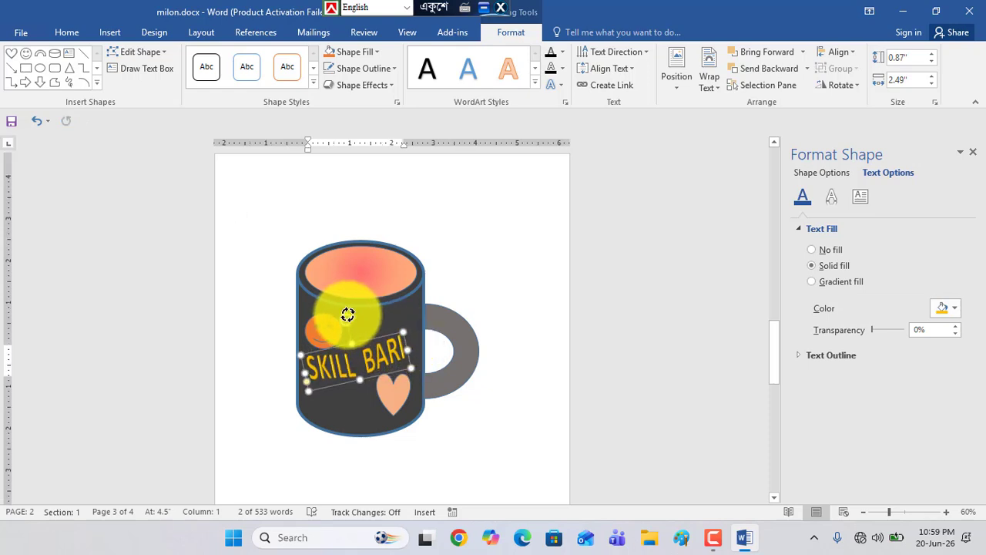
{"action": "left_click", "coordinate": [484, 411]}
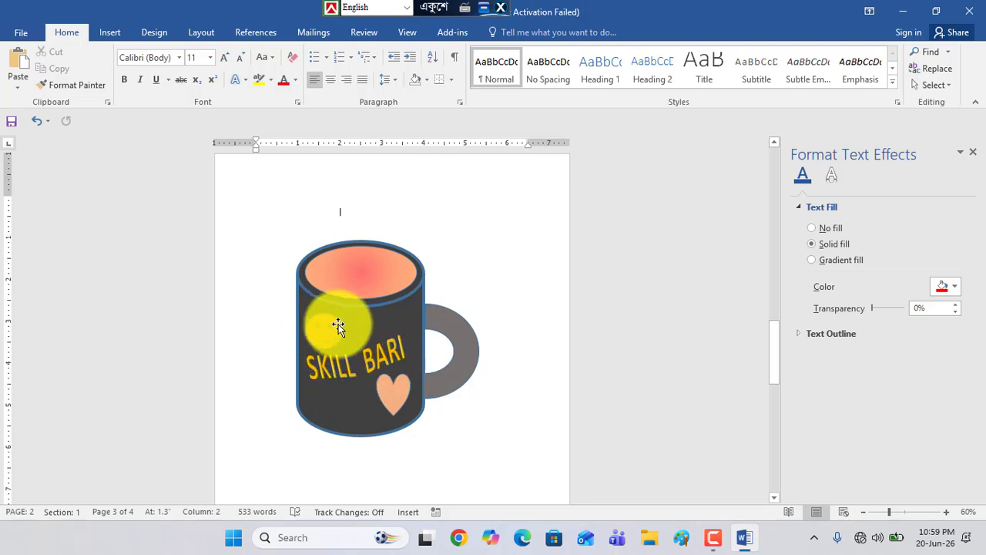
{"action": "left_click", "coordinate": [321, 332]}
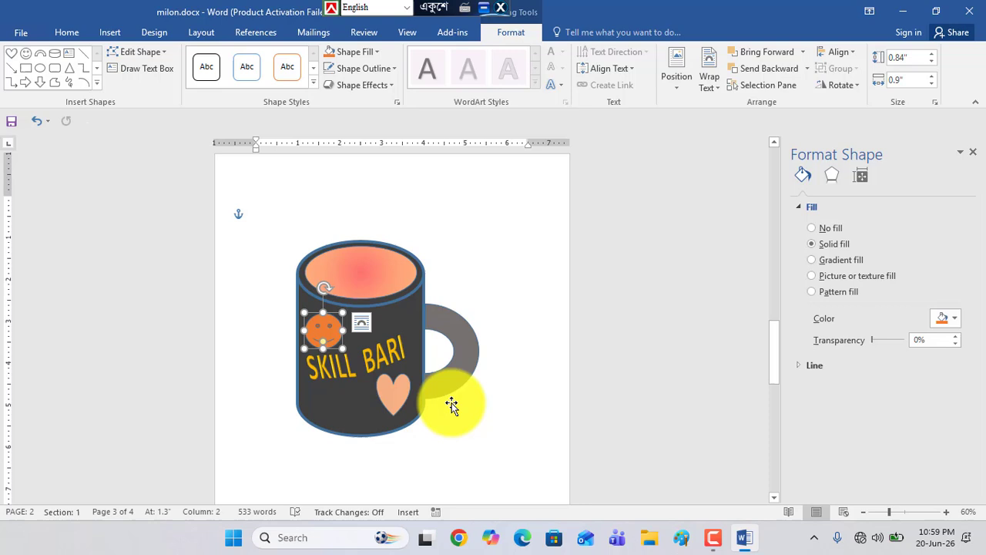
{"action": "left_click", "coordinate": [395, 395]}
{"action": "left_click", "coordinate": [463, 416]}
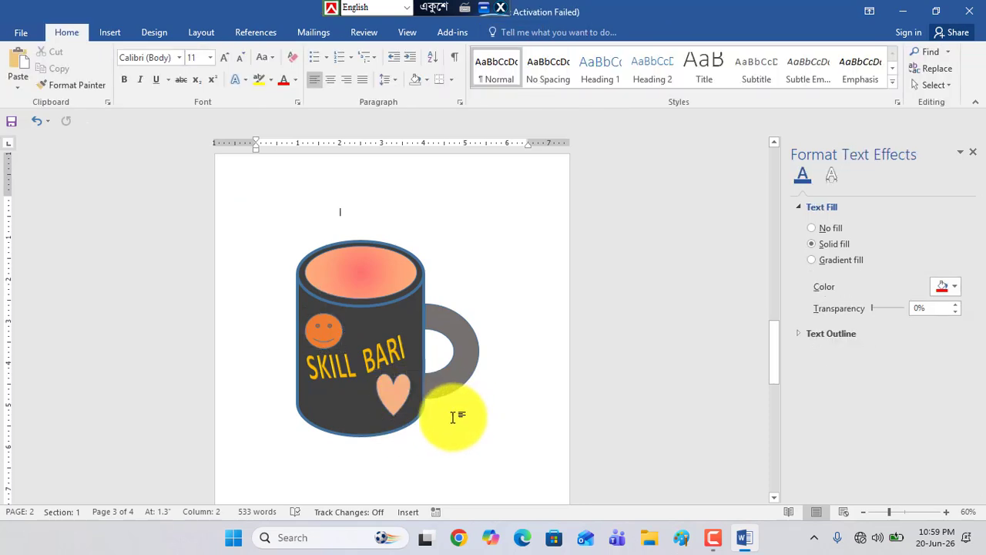
Move the mug's handle slightly upward along the body.
{"action": "mouse_move", "coordinate": [467, 342]}
{"action": "left_mouse_down"}
{"action": "mouse_move", "coordinate": [502, 330]}
{"action": "mouse_move", "coordinate": [466, 337]}
{"action": "left_mouse_up"}
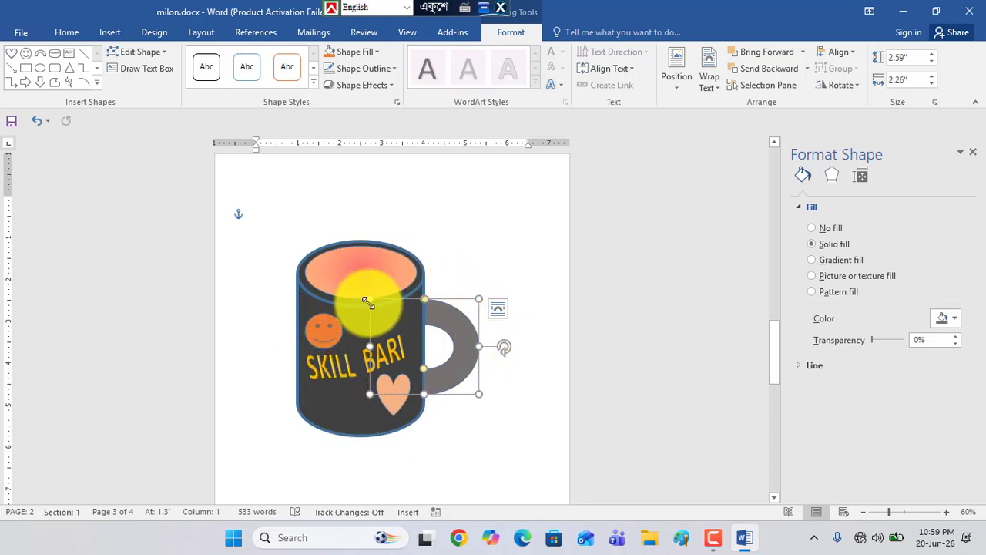
{"action": "left_click_drag", "start_coordinate": [368, 306], "coordinate": [369, 314]}
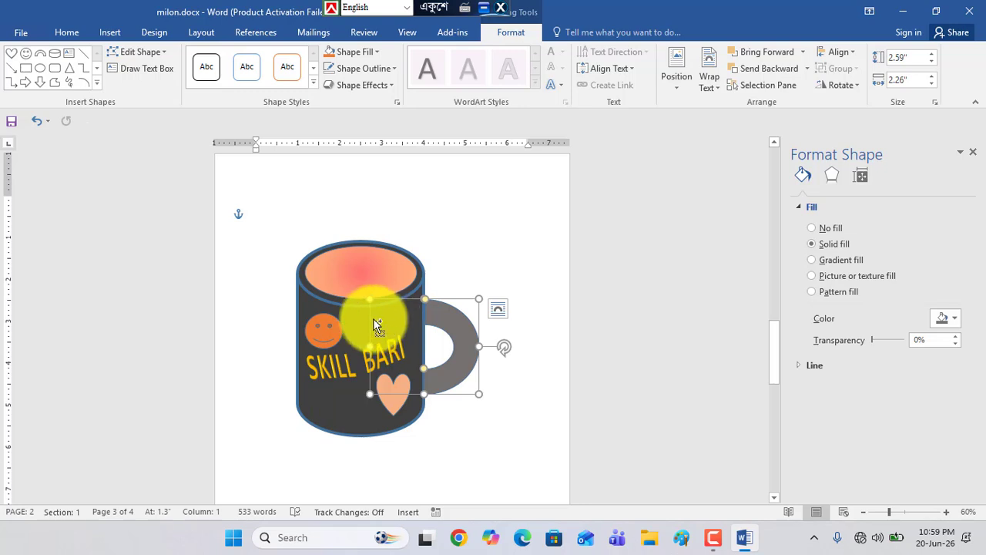
{"action": "left_click", "coordinate": [356, 273], "text": "shift"}
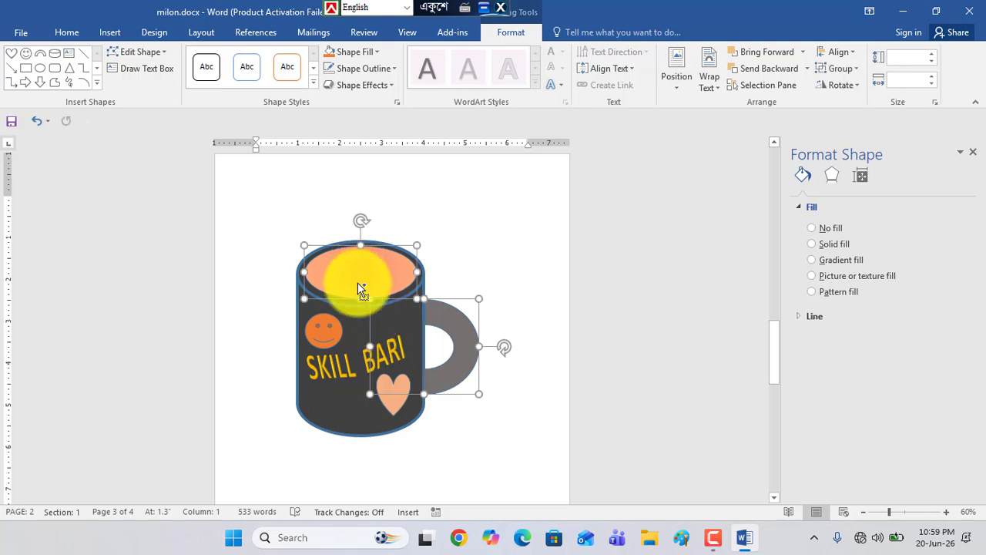
{"action": "left_click", "coordinate": [329, 329], "text": "shift"}
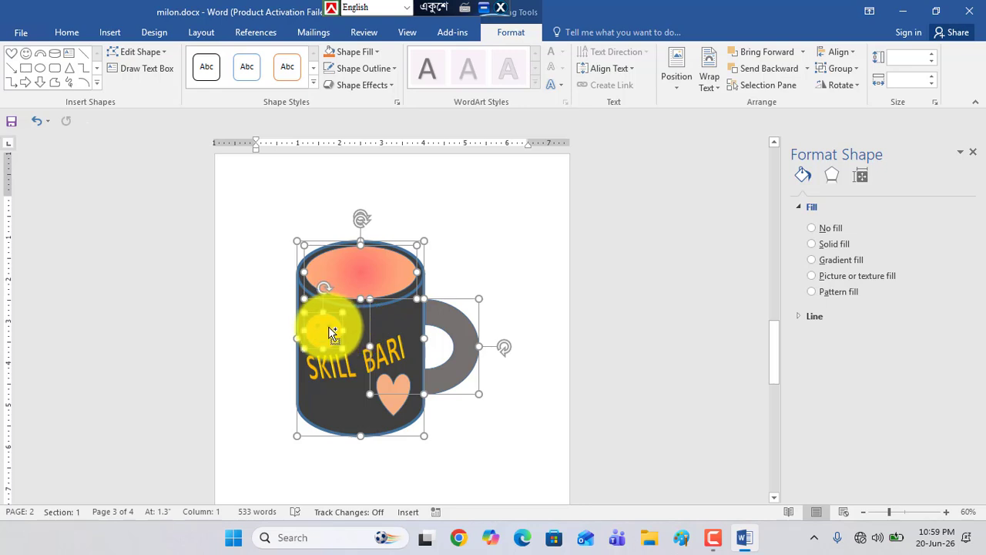
{"action": "left_click", "coordinate": [392, 406], "text": "shift"}
Group the WordArt, mug body, smiley, drink ellipse, heart and handle into a single object.
{"action": "left_click", "coordinate": [351, 375]}
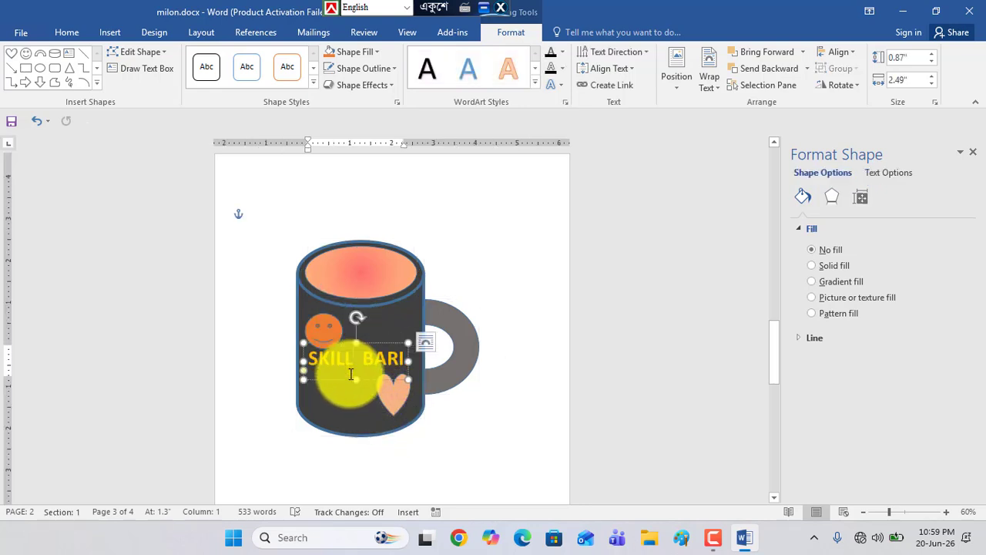
{"action": "left_click", "coordinate": [370, 341], "text": "shift"}
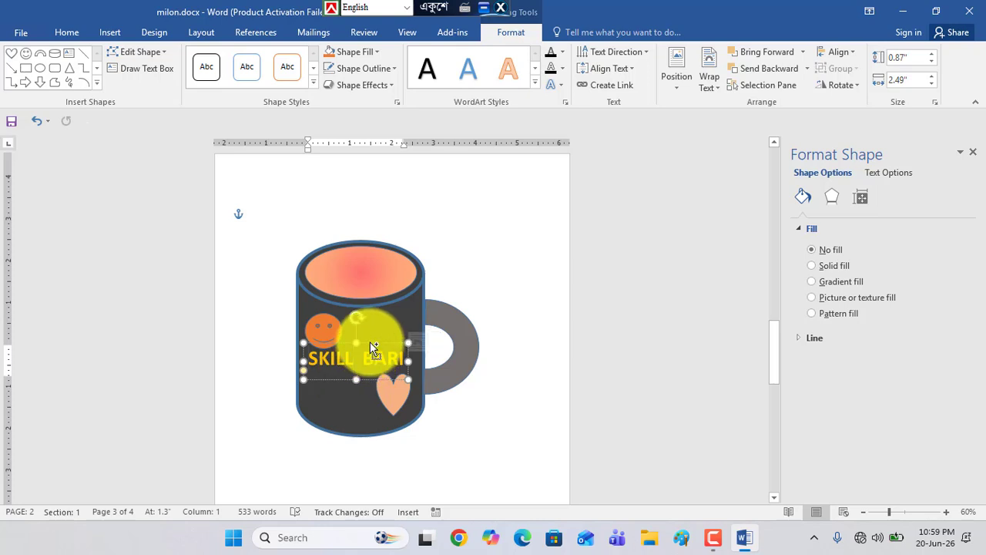
{"action": "left_click", "coordinate": [382, 317], "text": "shift"}
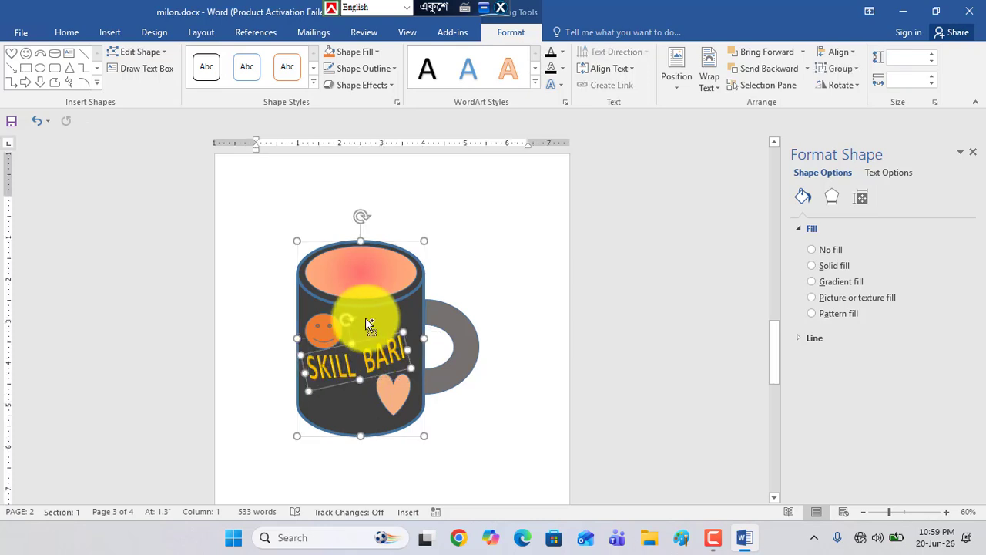
{"action": "left_click", "coordinate": [331, 322], "text": "shift"}
{"action": "left_click", "coordinate": [364, 284], "text": "shift"}
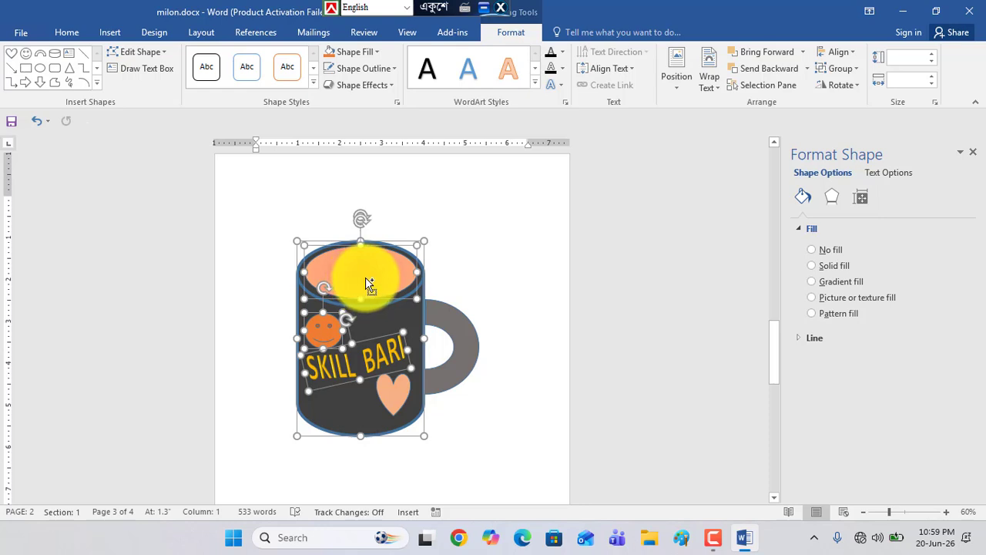
{"action": "left_click", "coordinate": [465, 322], "text": "shift"}
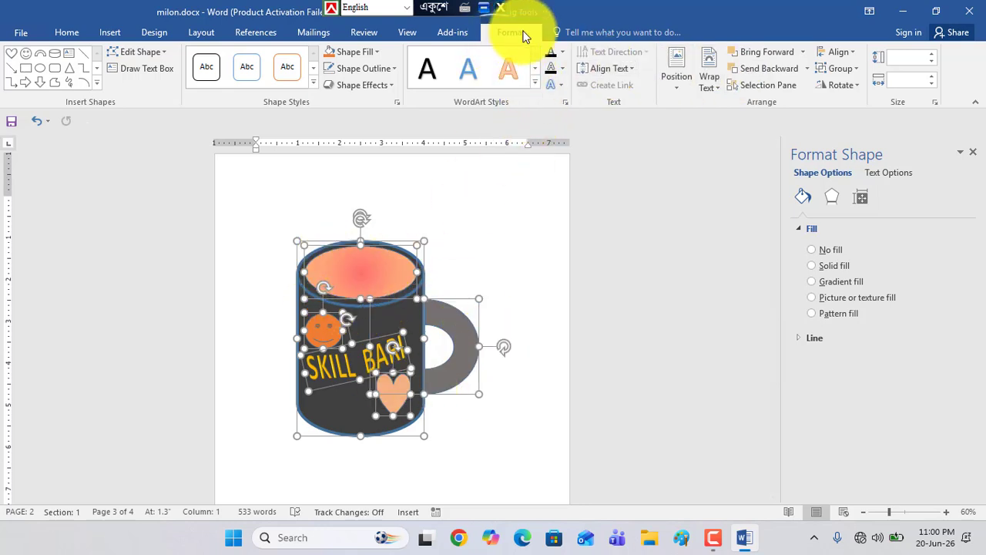
{"action": "left_click", "coordinate": [858, 69]}
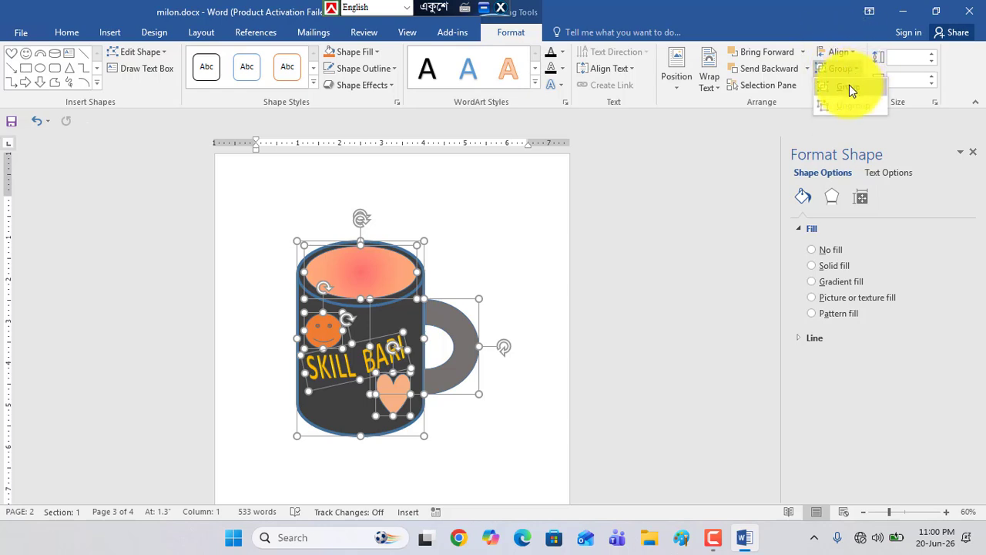
{"action": "left_click", "coordinate": [849, 85]}
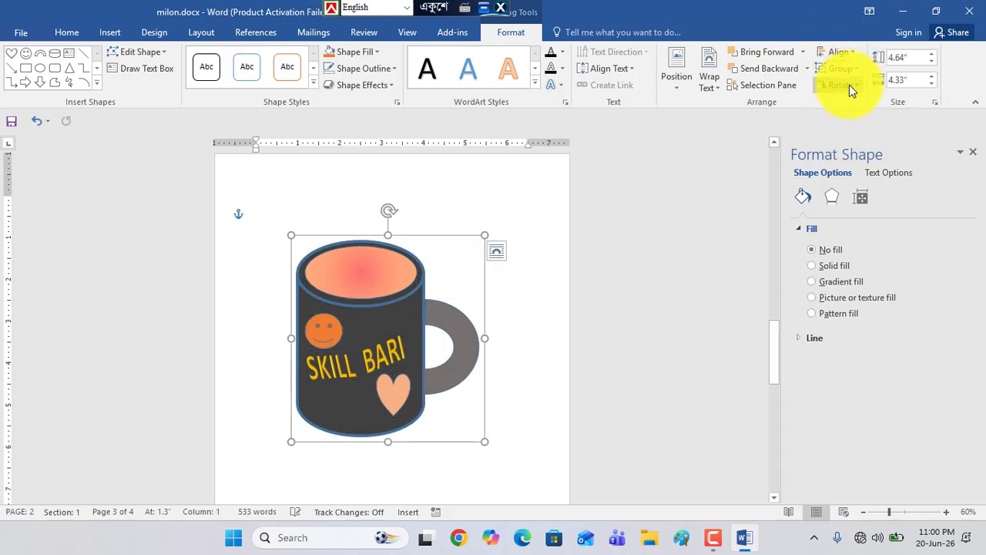
Move the grouped mug as one object to the right half of the page, slightly higher than before.
{"action": "left_click", "coordinate": [524, 383]}
{"action": "left_click_drag", "start_coordinate": [467, 353], "coordinate": [439, 370]}
{"action": "left_click_drag", "start_coordinate": [336, 332], "coordinate": [337, 310]}
{"action": "scroll", "coordinate": [372, 349], "scroll_direction": "down", "scroll_amount": 1}
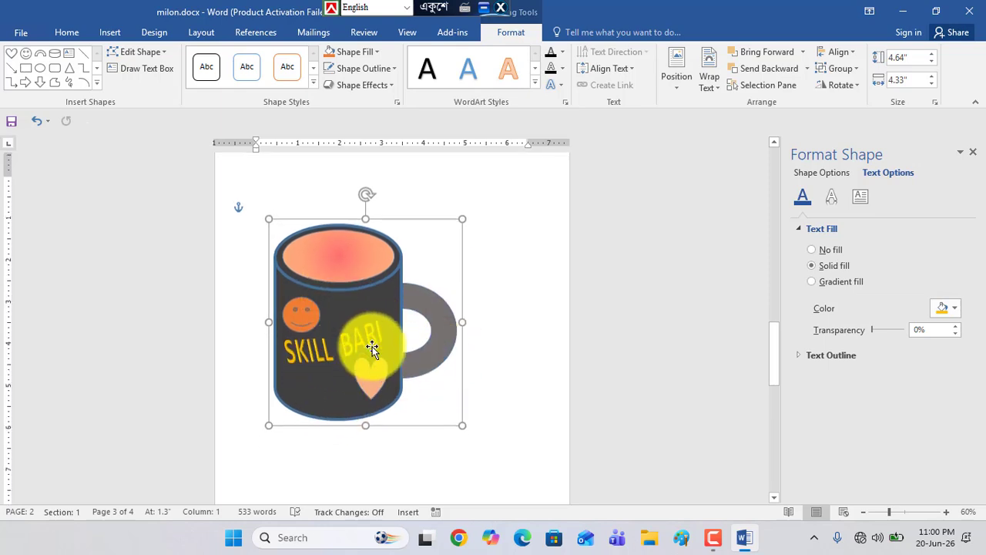
{"action": "scroll", "coordinate": [372, 351], "scroll_direction": "down", "scroll_amount": 1}
{"action": "scroll", "coordinate": [373, 352], "scroll_direction": "up", "scroll_amount": 2}
{"action": "left_click_drag", "start_coordinate": [347, 313], "coordinate": [413, 300]}
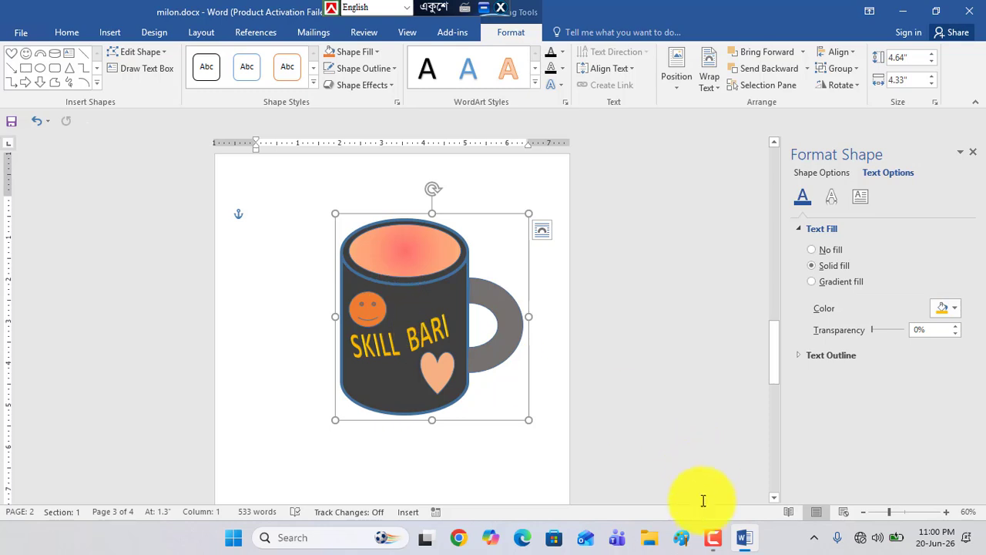
{"action": "left_click", "coordinate": [713, 537]}
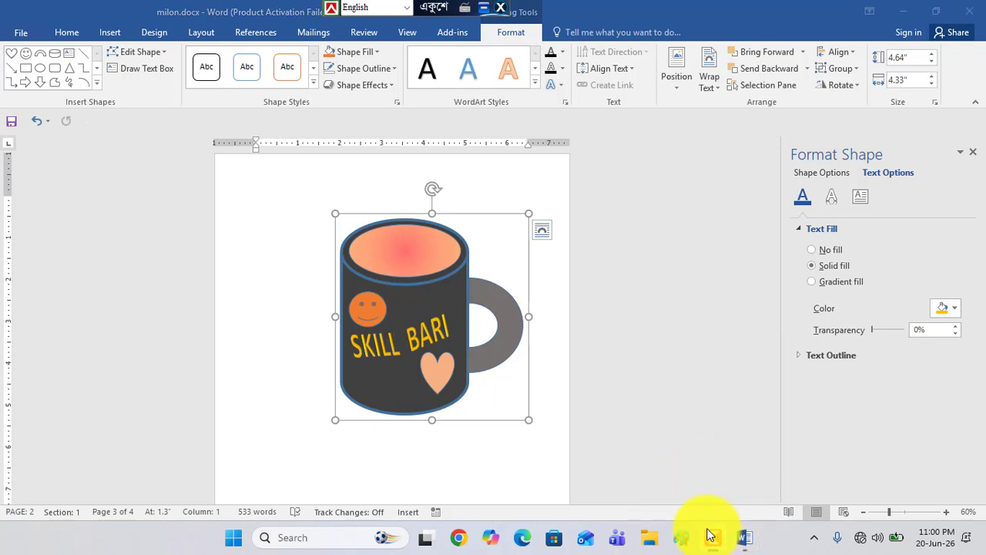
{"action": "left_click", "coordinate": [389, 300]}
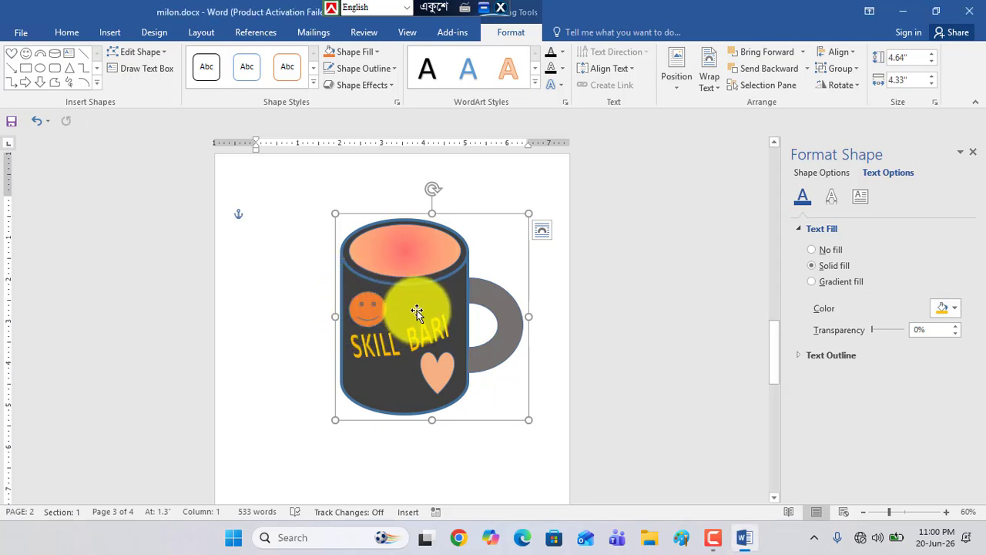
Duplicate the grouped mug onto the page's left edge and move the original further right so the two no longer overlap.
{"action": "left_click_drag", "start_coordinate": [415, 304], "coordinate": [262, 303]}
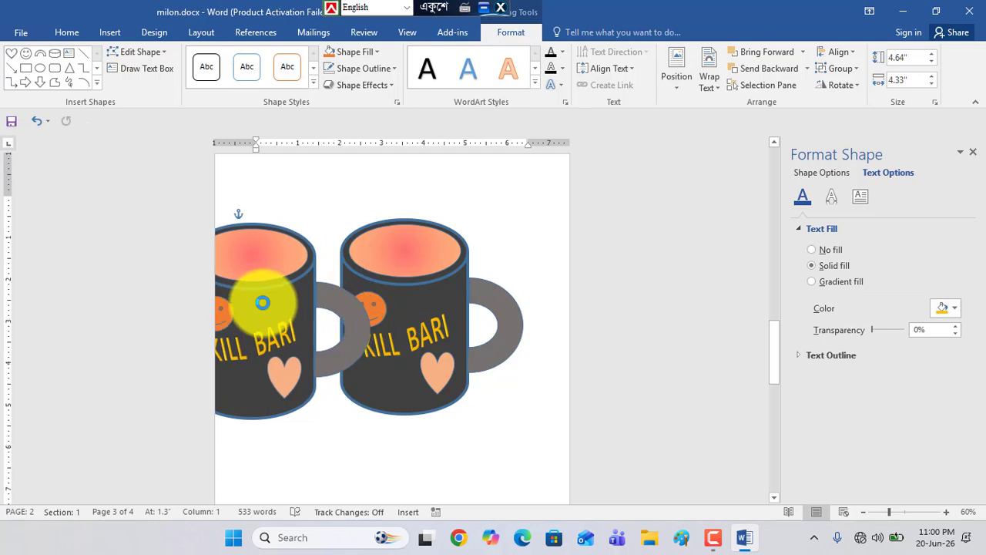
{"action": "left_click", "coordinate": [419, 466]}
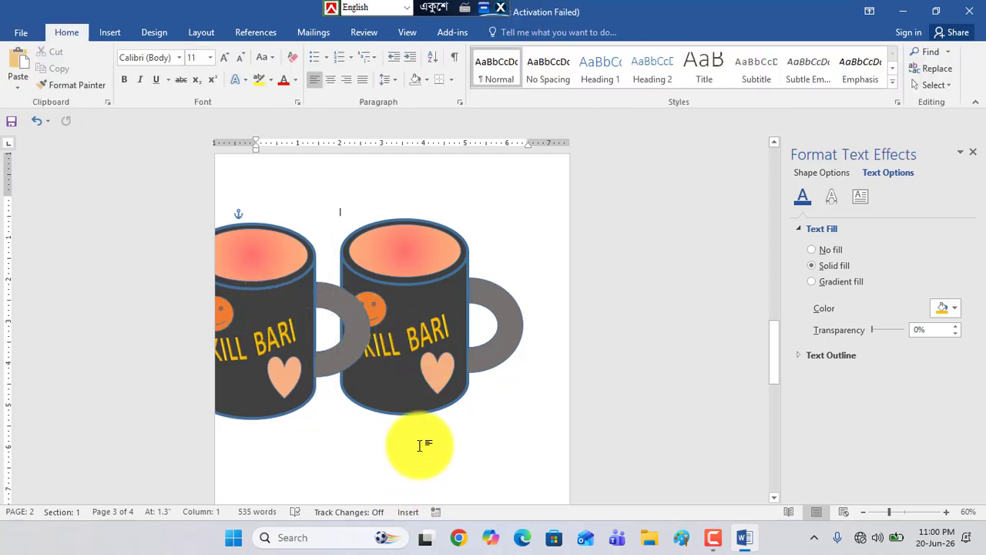
{"action": "left_click_drag", "start_coordinate": [414, 286], "coordinate": [461, 310]}
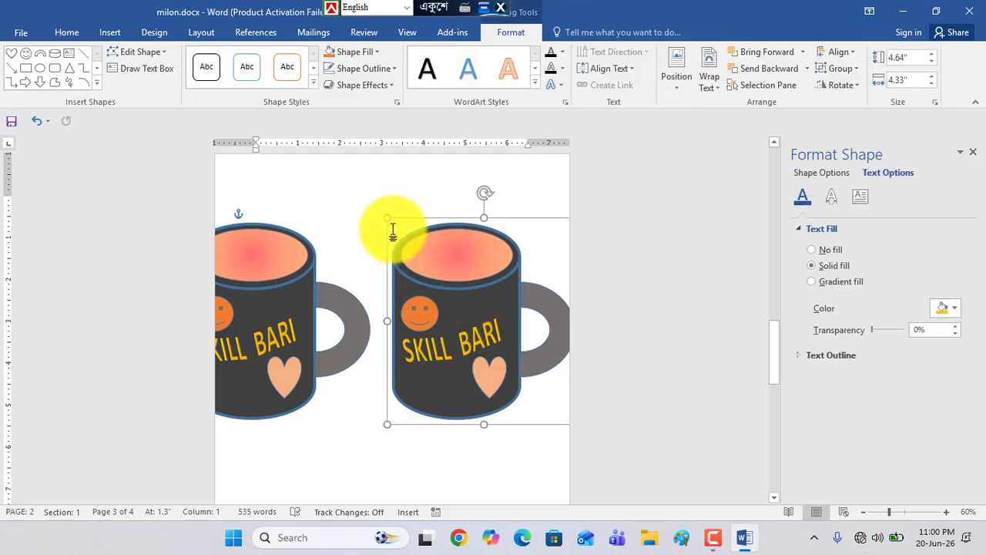
Shrink the right-hand mug to about 3.28" high by 3" wide and move it up towards the page's top right corner.
{"action": "left_click_drag", "start_coordinate": [387, 218], "coordinate": [444, 276]}
{"action": "left_click_drag", "start_coordinate": [483, 344], "coordinate": [428, 258]}
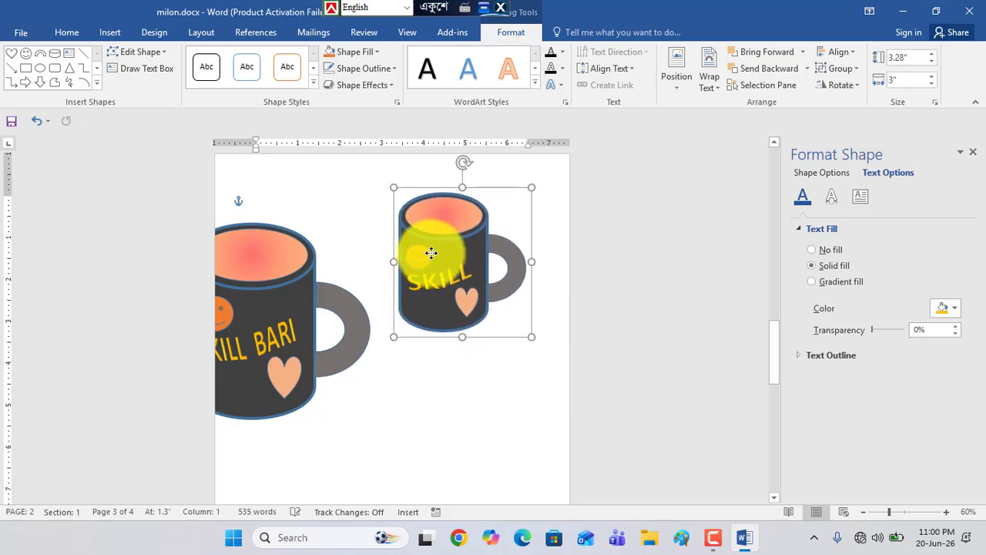
Delete the larger mug at the page's left edge and move the remaining smaller mug to the page's upper middle.
{"action": "left_click_drag", "start_coordinate": [258, 318], "coordinate": [329, 369]}
{"action": "key", "text": "Delete"}
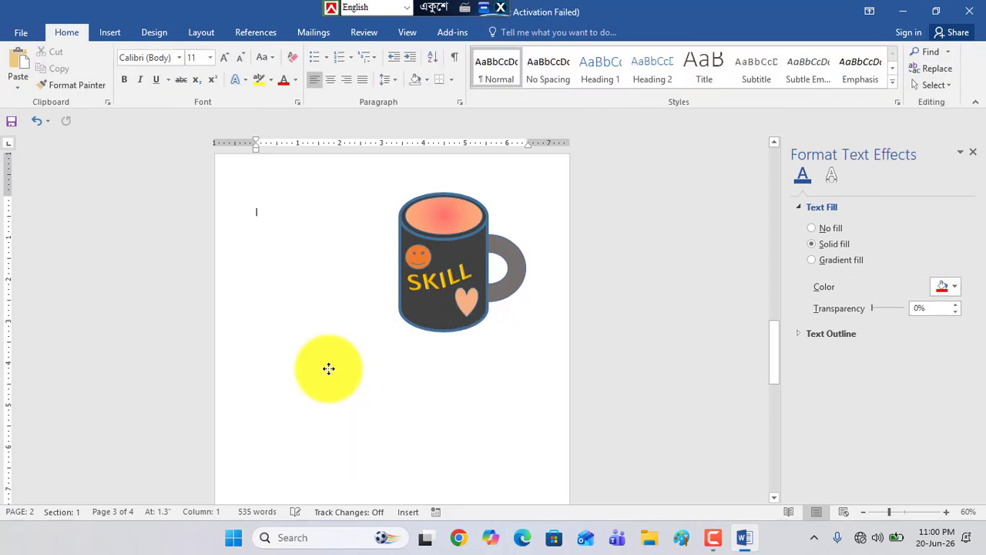
{"action": "left_click_drag", "start_coordinate": [437, 254], "coordinate": [390, 257]}
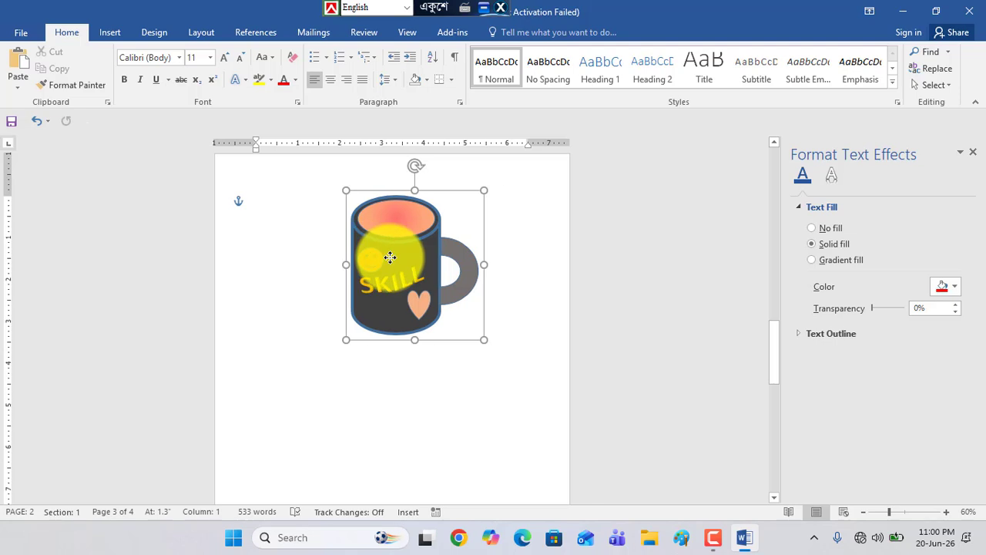
Move the remaining mug over to the page's left margin, level with the top of the page.
{"action": "left_click", "coordinate": [946, 513]}
{"action": "left_click", "coordinate": [946, 513]}
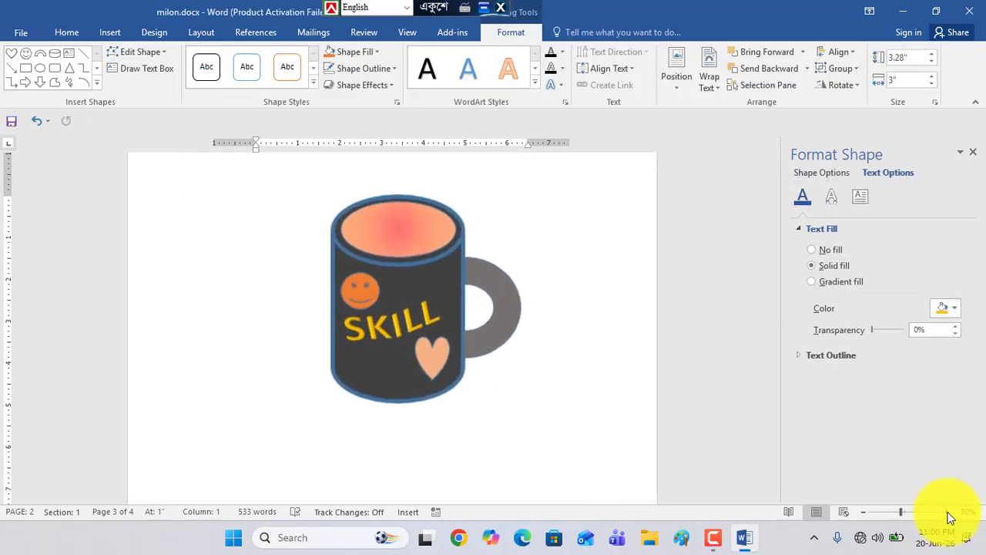
{"action": "left_click", "coordinate": [947, 513]}
{"action": "left_click", "coordinate": [946, 513]}
{"action": "left_click", "coordinate": [946, 513]}
{"action": "mouse_move", "coordinate": [366, 376]}
{"action": "left_mouse_down"}
{"action": "mouse_move", "coordinate": [192, 330]}
{"action": "mouse_move", "coordinate": [199, 322]}
{"action": "left_mouse_up"}
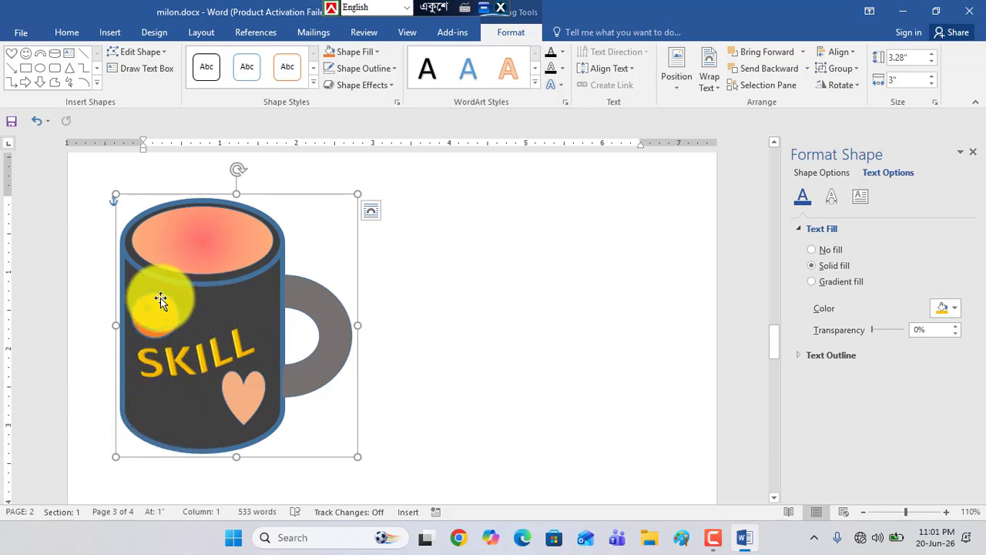
{"action": "mouse_move", "coordinate": [209, 331]}
{"action": "left_mouse_down"}
{"action": "mouse_move", "coordinate": [238, 331]}
{"action": "mouse_move", "coordinate": [238, 313]}
{"action": "mouse_move", "coordinate": [213, 303]}
{"action": "mouse_move", "coordinate": [238, 294]}
{"action": "mouse_move", "coordinate": [271, 321]}
{"action": "mouse_move", "coordinate": [275, 343]}
{"action": "mouse_move", "coordinate": [247, 303]}
{"action": "mouse_move", "coordinate": [212, 303]}
{"action": "left_mouse_up"}
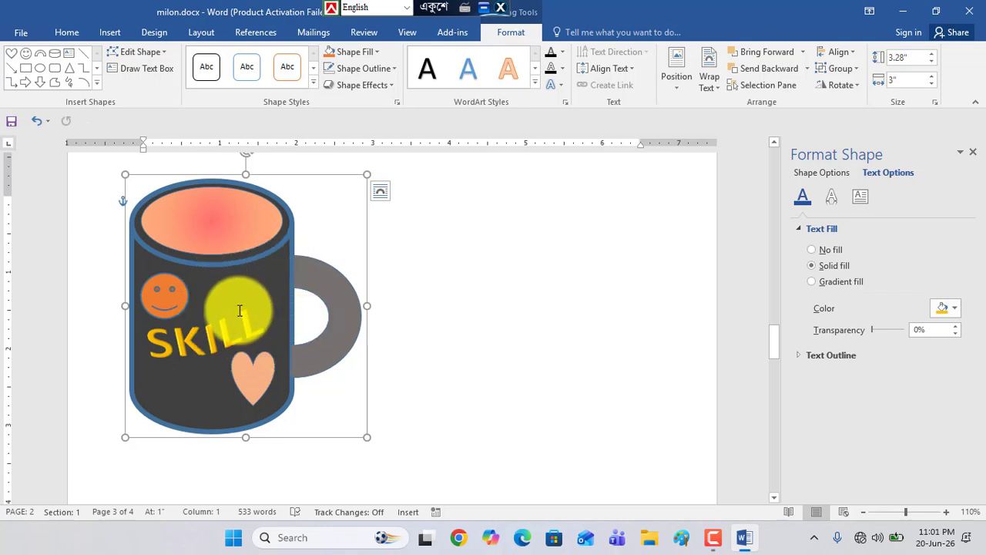
Draw a Flowchart Punched Tape shape about 1.28" high by 3.28" wide on the page to the right of the mug.
{"action": "left_click", "coordinate": [94, 86]}
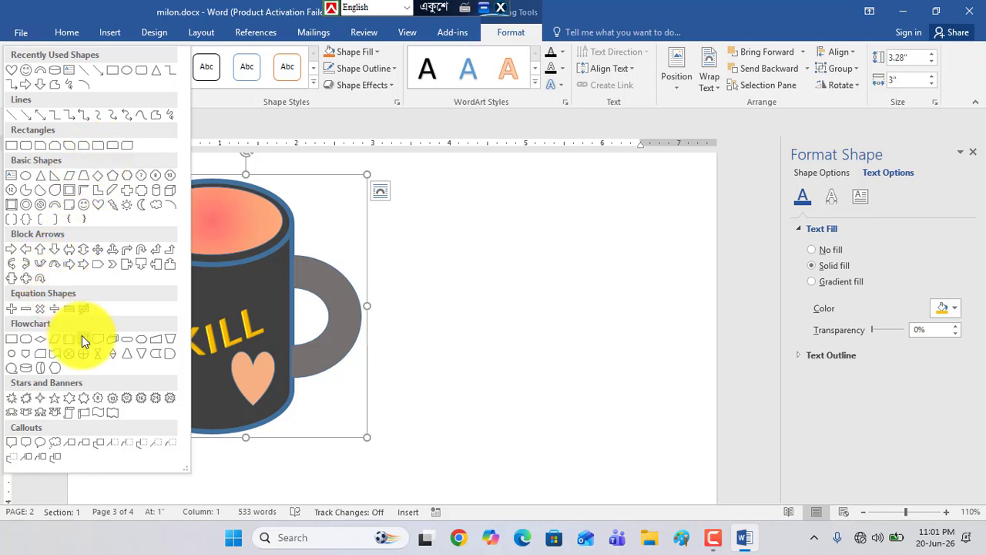
{"action": "left_click", "coordinate": [55, 353]}
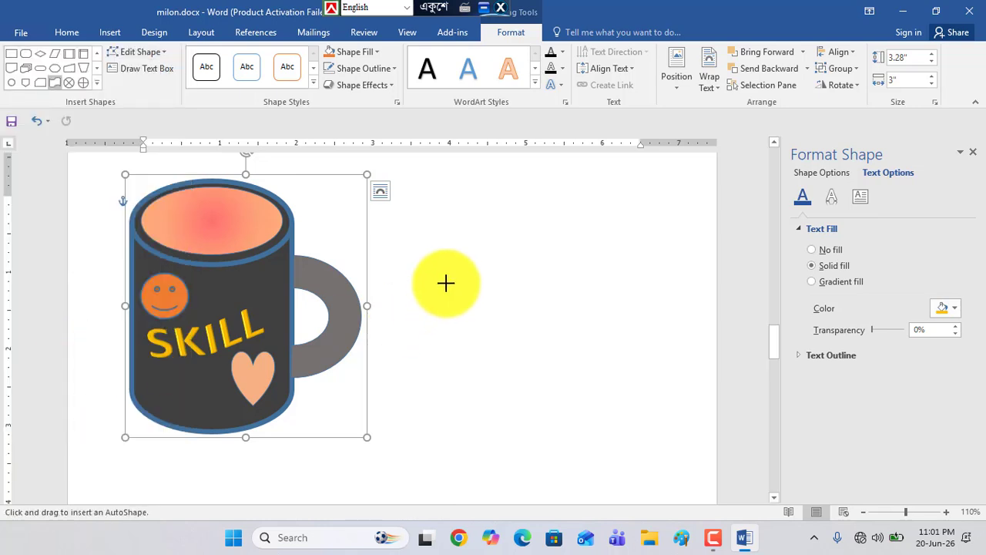
{"action": "left_click_drag", "start_coordinate": [427, 230], "coordinate": [621, 312]}
{"action": "left_click_drag", "start_coordinate": [677, 329], "coordinate": [679, 330]}
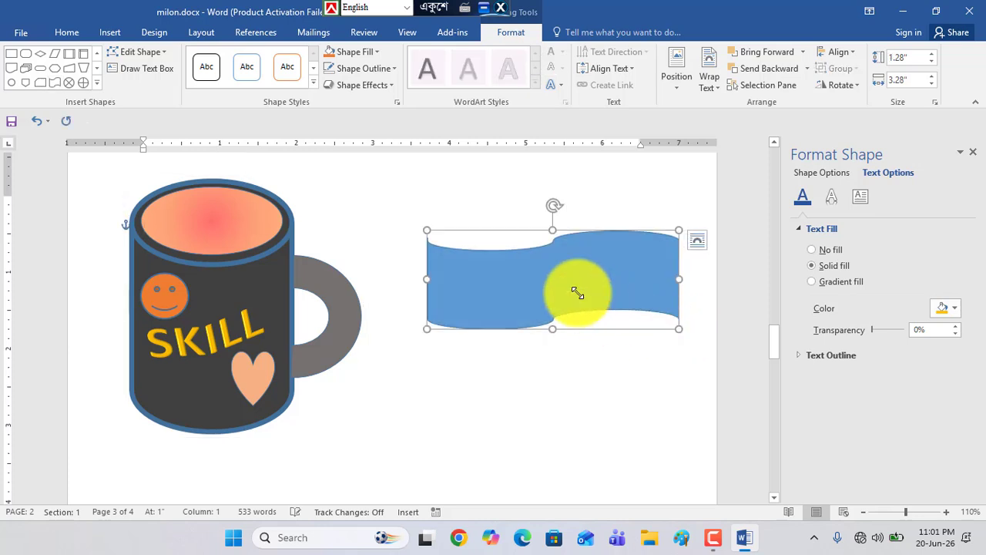
Fill the tape-shaped banner with the standard orange colour and give it a standard red outline.
{"action": "left_click", "coordinate": [353, 51]}
{"action": "left_click", "coordinate": [353, 162]}
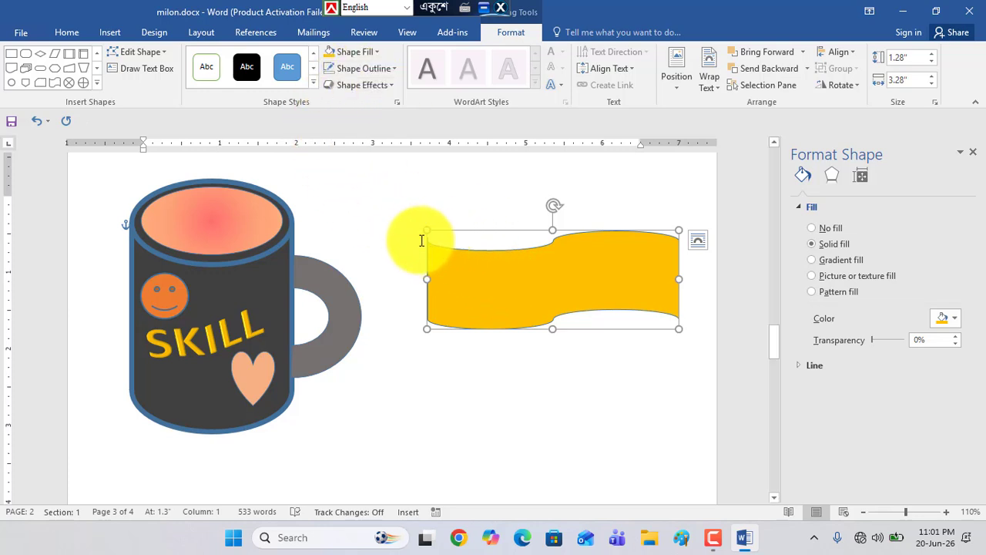
{"action": "left_click", "coordinate": [345, 70]}
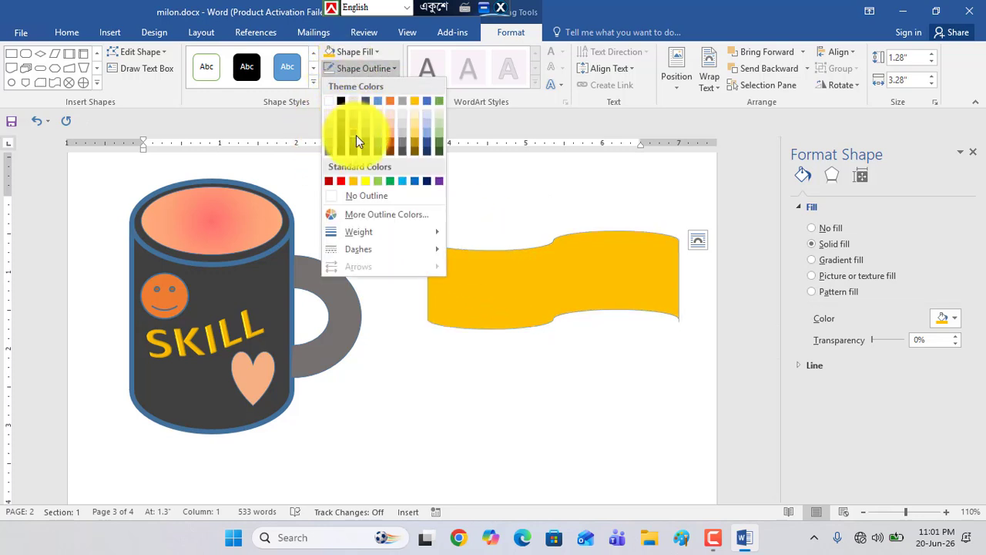
{"action": "left_click", "coordinate": [342, 182]}
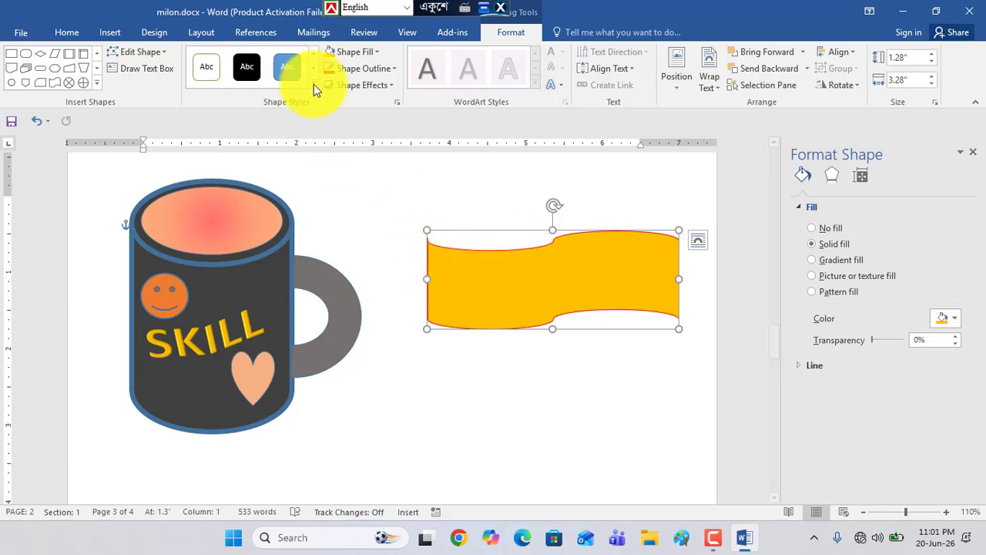
Set the banner's outline weight to 6 pt and move the banner slightly up and closer to the mug.
{"action": "left_click", "coordinate": [359, 70]}
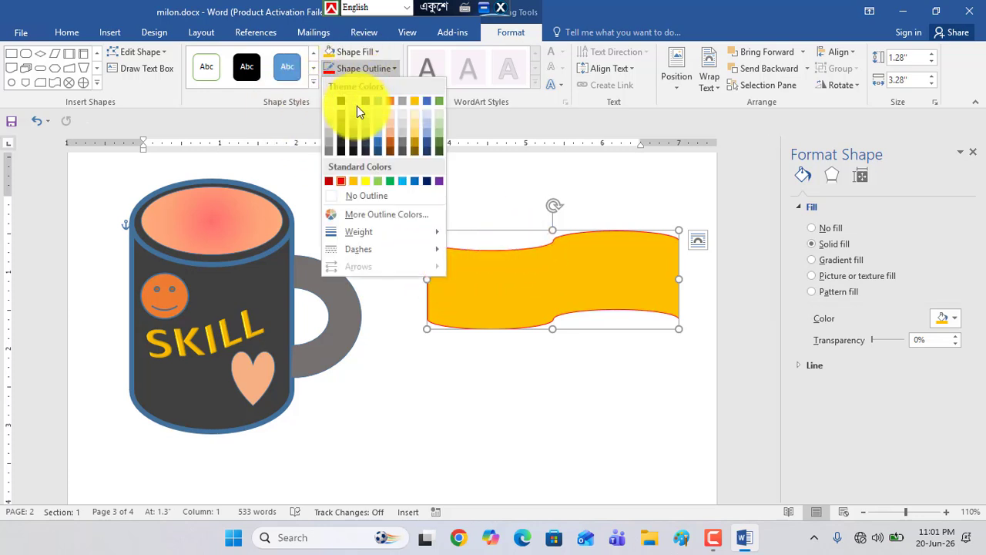
{"action": "mouse_move", "coordinate": [364, 237]}
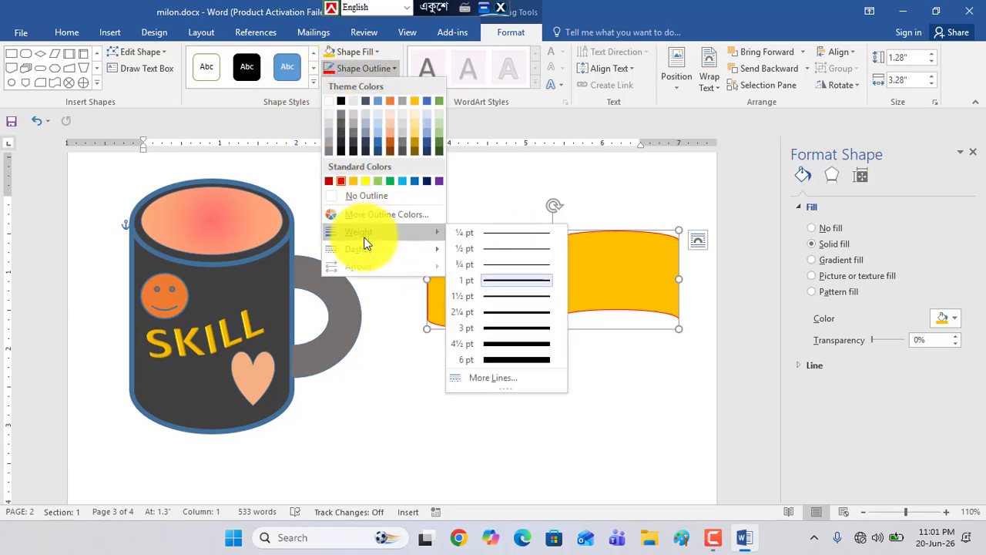
{"action": "left_click", "coordinate": [497, 357]}
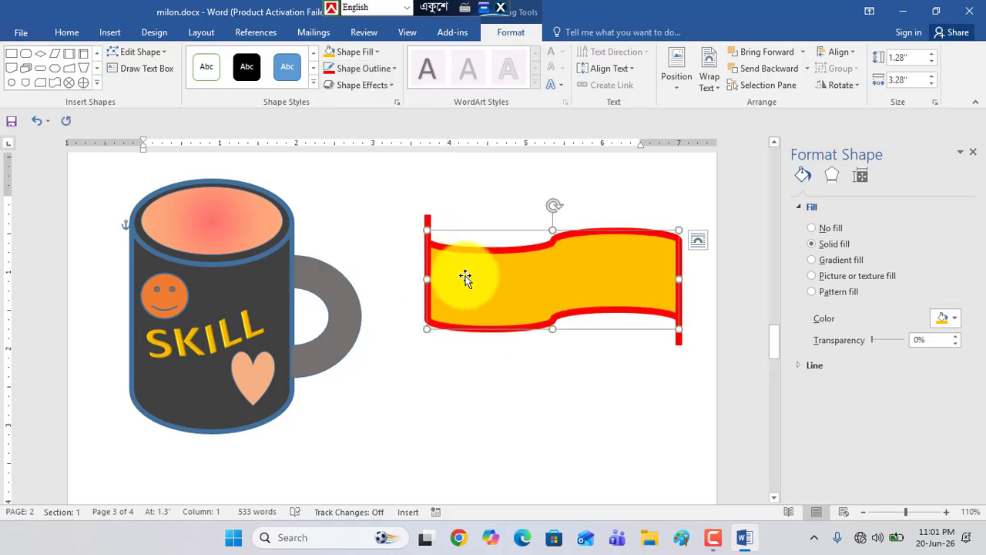
{"action": "left_click_drag", "start_coordinate": [495, 279], "coordinate": [522, 263]}
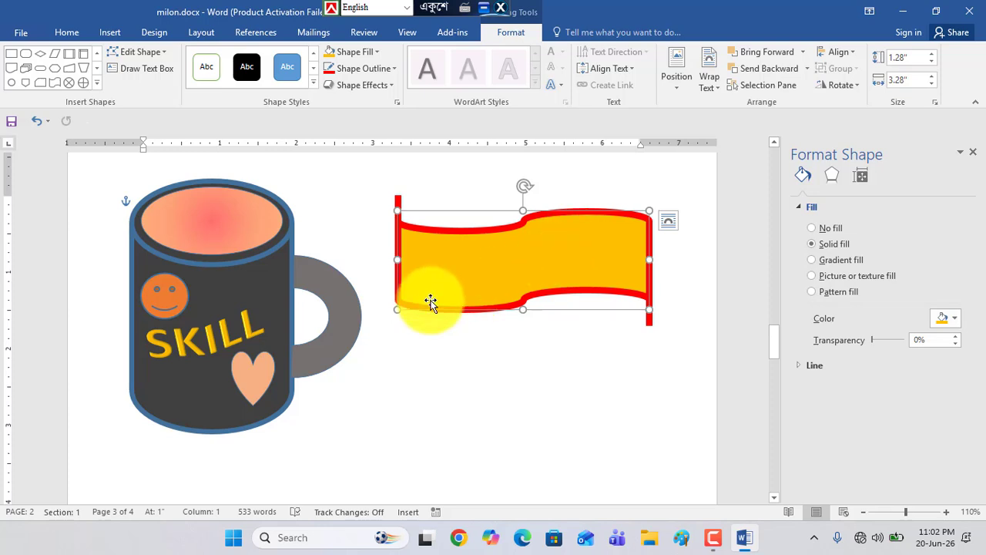
Add the text SKILL BARI inside the banner shape.
{"action": "right_click", "coordinate": [463, 253]}
{"action": "left_click", "coordinate": [444, 255]}
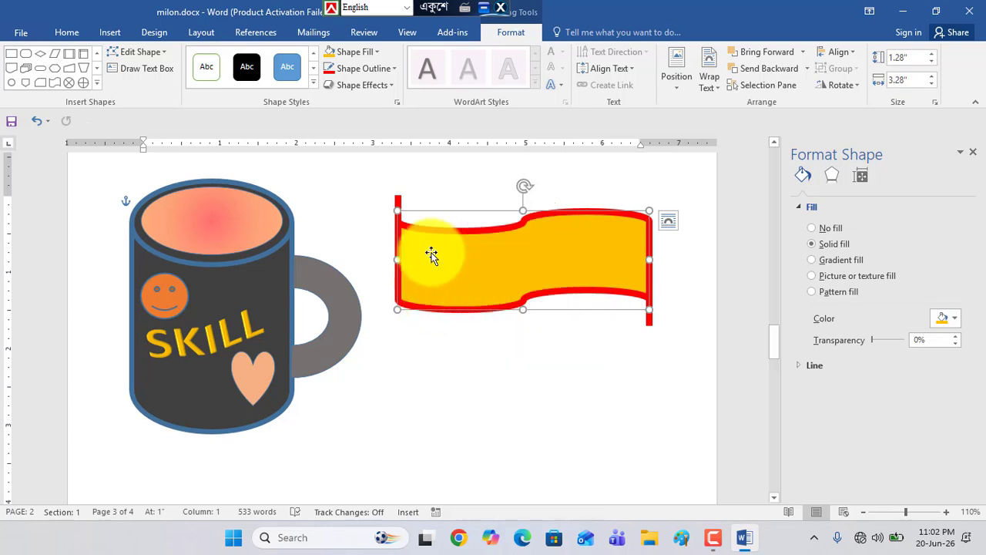
{"action": "right_click", "coordinate": [445, 253]}
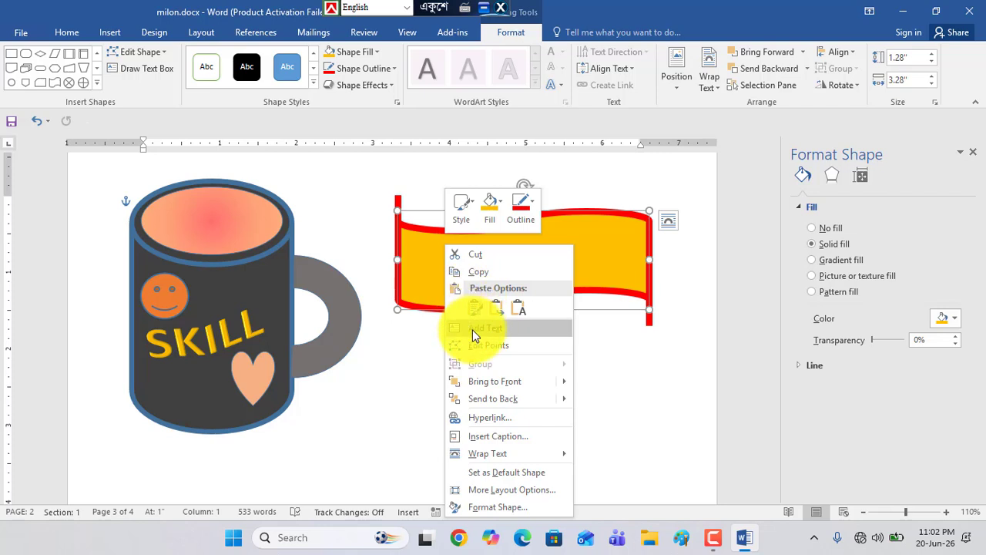
{"action": "left_click", "coordinate": [492, 327]}
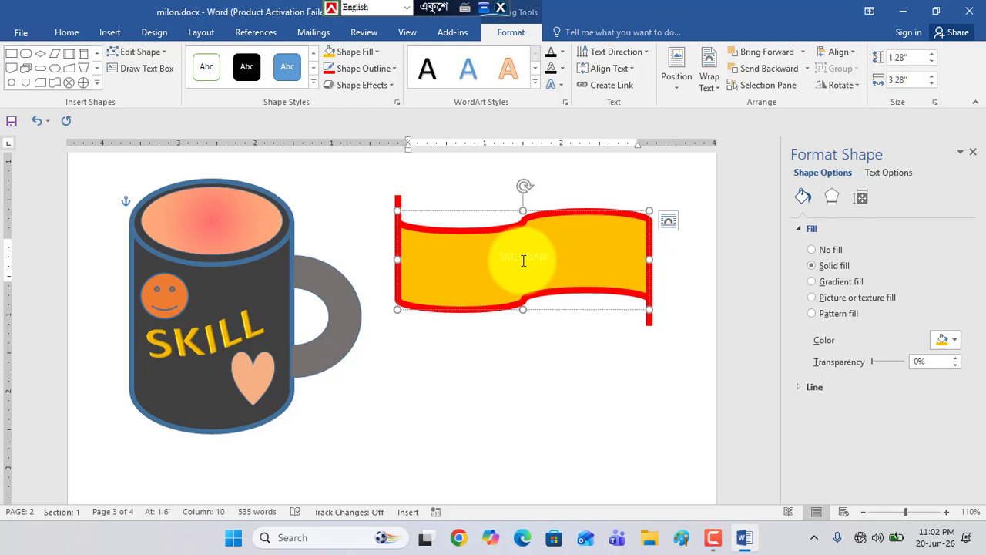
Enlarge the banner's SKILL BARI text to font size 48.
{"action": "left_click_drag", "start_coordinate": [579, 265], "coordinate": [548, 252]}
{"action": "left_click", "coordinate": [533, 379]}
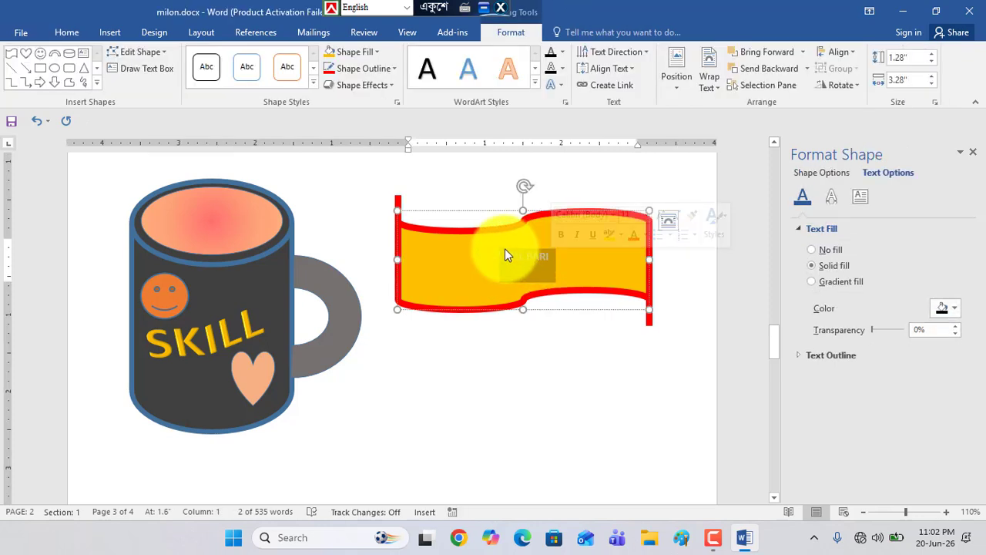
{"action": "left_click", "coordinate": [72, 35]}
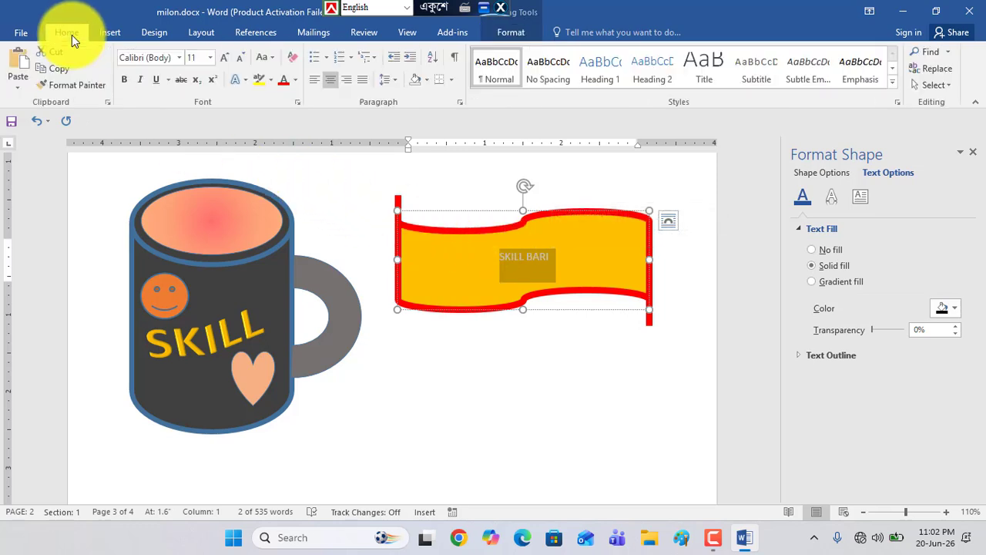
{"action": "left_click", "coordinate": [211, 57]}
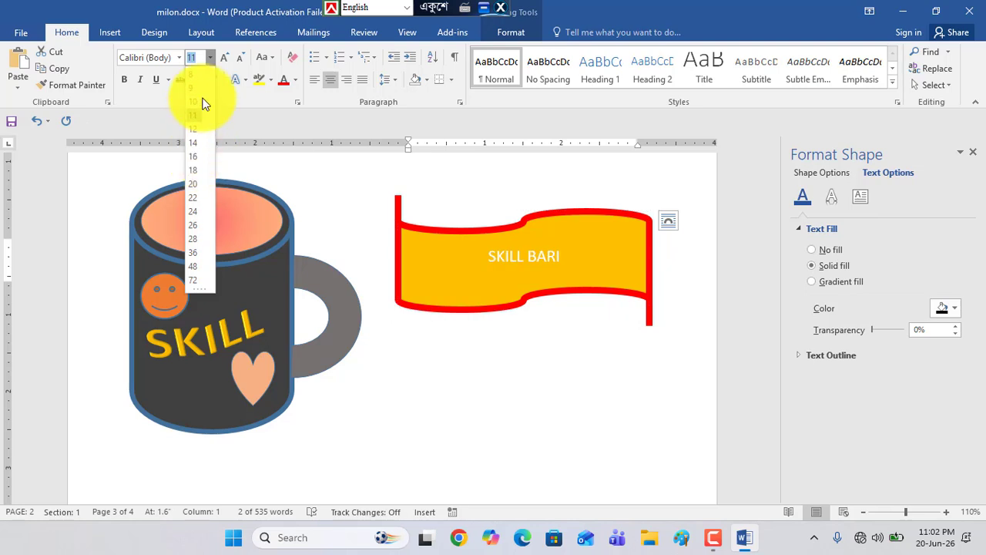
{"action": "left_click", "coordinate": [223, 59]}
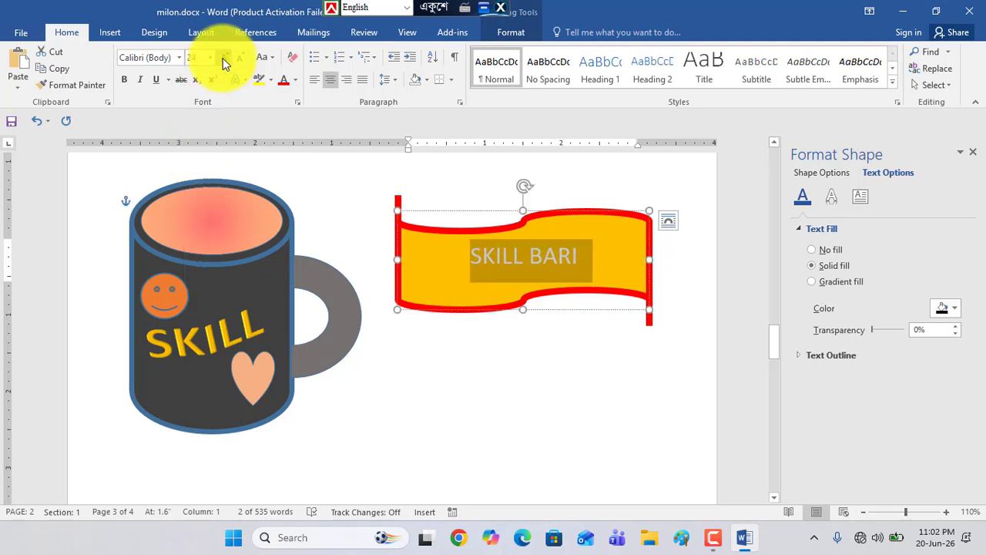
{"action": "left_click", "coordinate": [223, 58]}
{"action": "left_click", "coordinate": [223, 58]}
{"action": "left_click", "coordinate": [223, 58]}
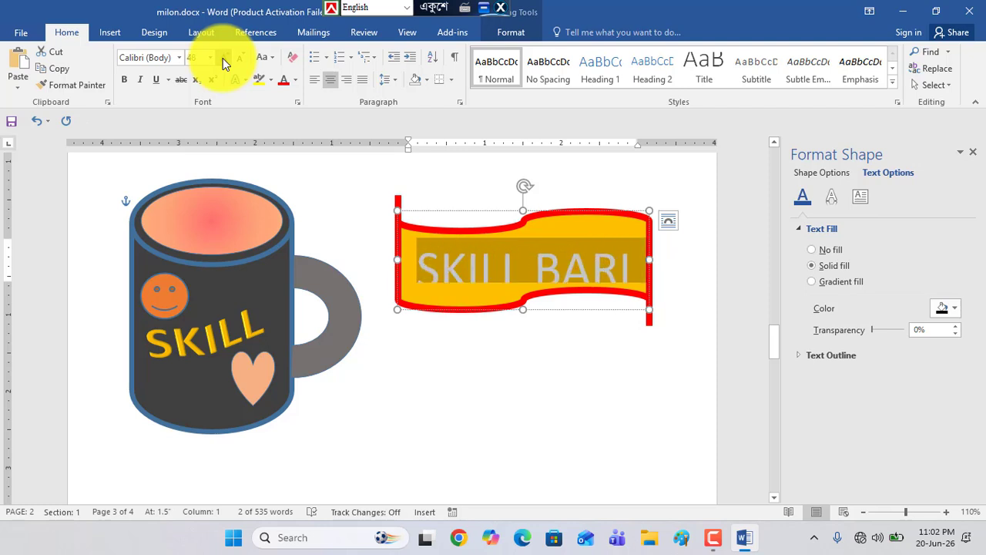
{"action": "left_click", "coordinate": [476, 272]}
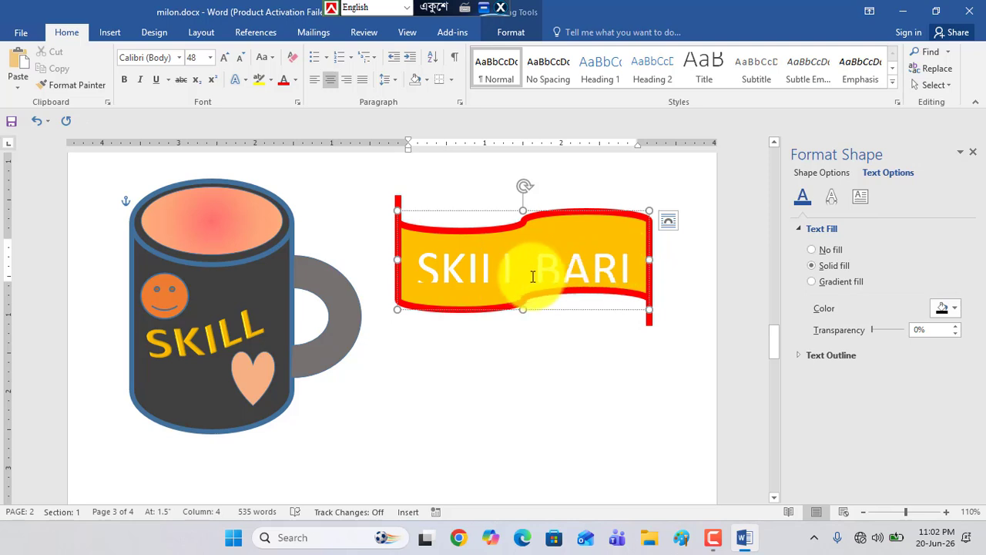
Stretch the banner downward so the 48 pt text fits, and reposition it beside the mug's handle.
{"action": "left_click_drag", "start_coordinate": [523, 309], "coordinate": [528, 331]}
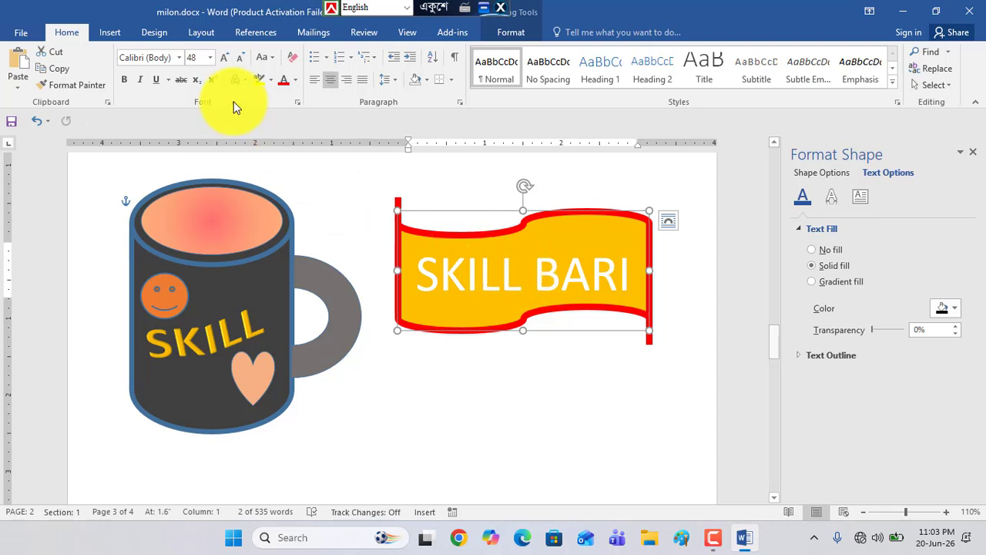
{"action": "left_click", "coordinate": [242, 58]}
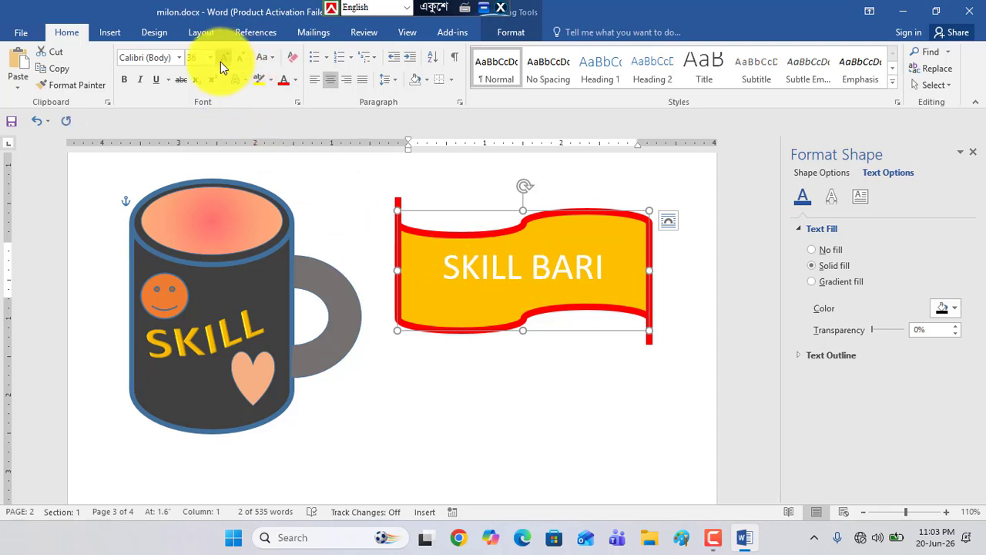
{"action": "key", "text": "ctrl+z"}
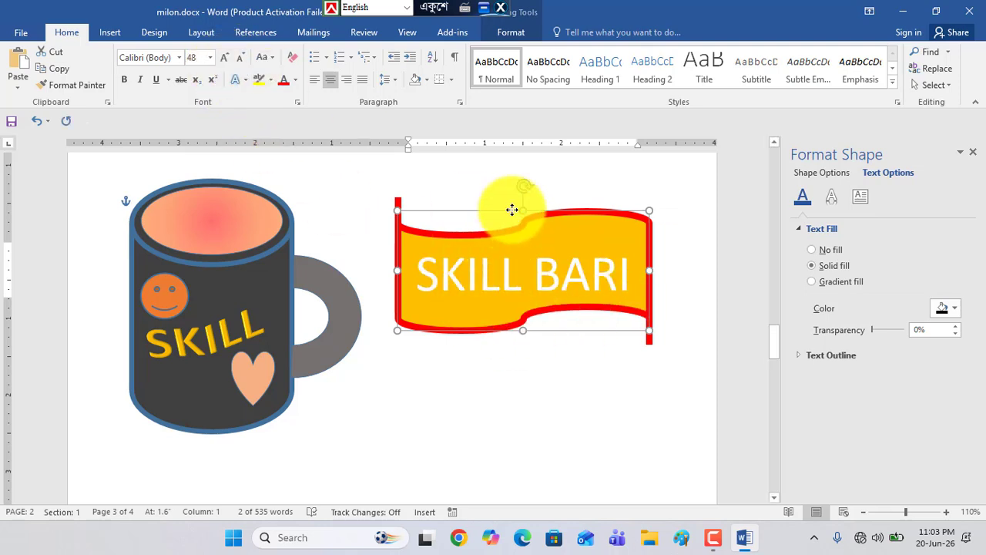
{"action": "left_click_drag", "start_coordinate": [504, 277], "coordinate": [504, 204]}
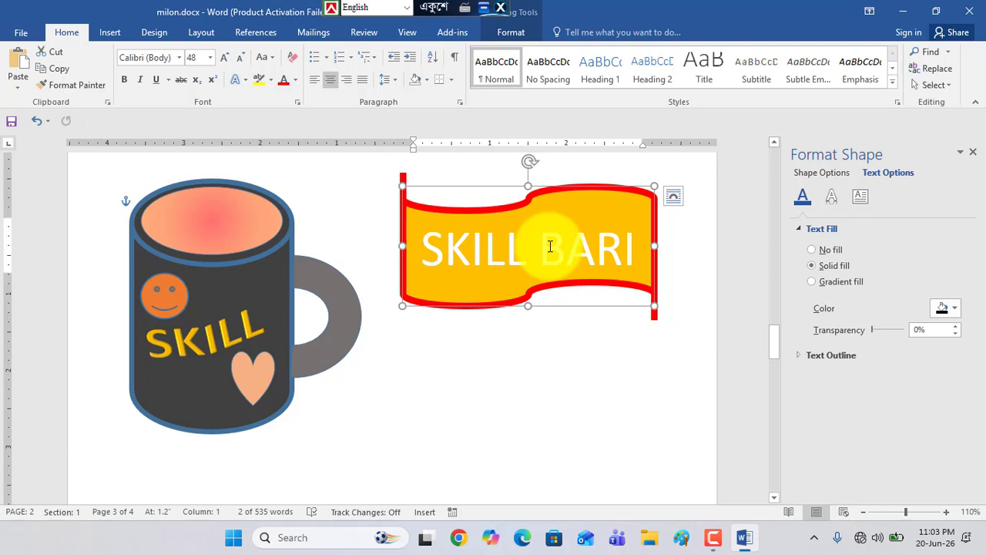
{"action": "left_click_drag", "start_coordinate": [482, 211], "coordinate": [471, 249]}
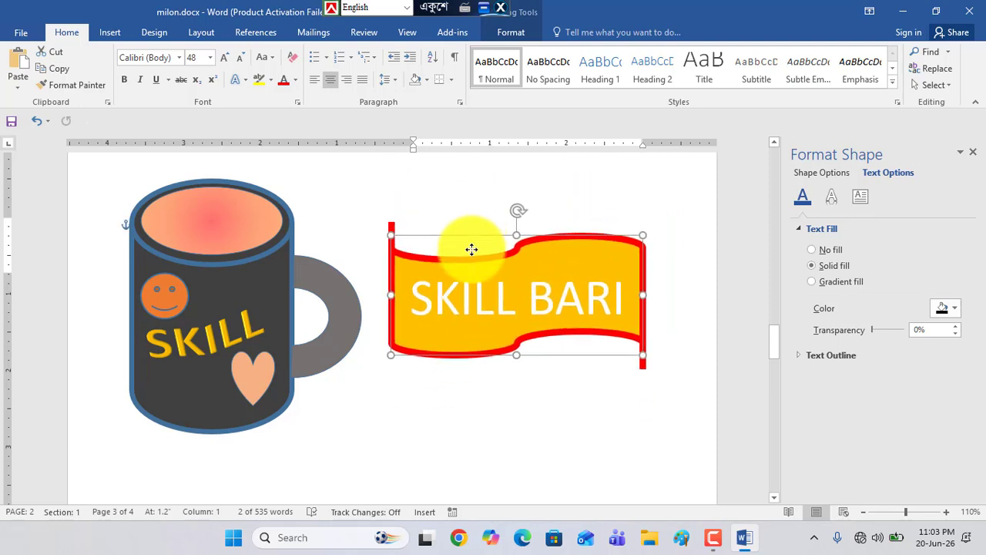
Draw a Snip and Round Single Corner Rectangle below the banner, move it left and size it about 1.6" high by 2.92" wide.
{"action": "left_click", "coordinate": [105, 35]}
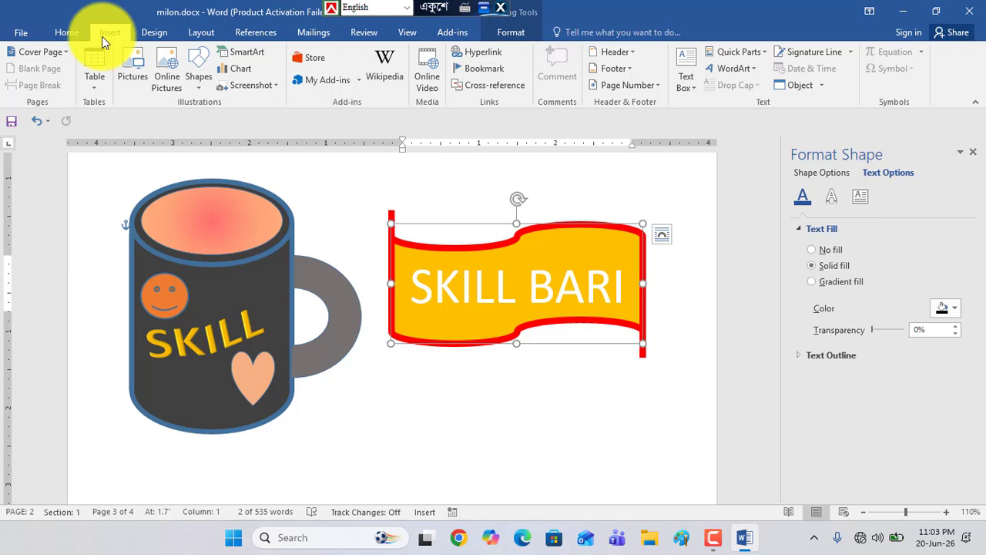
{"action": "left_click", "coordinate": [202, 80]}
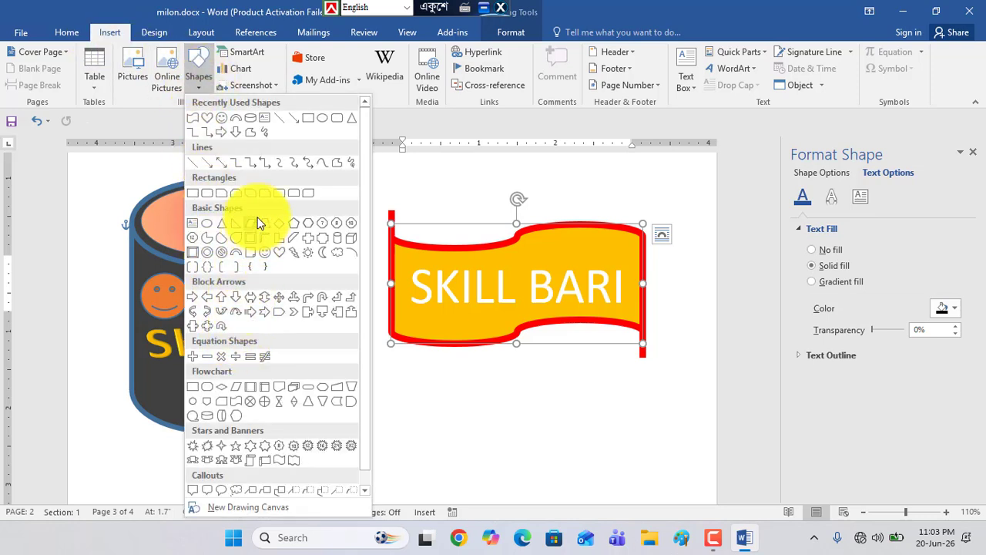
{"action": "left_click", "coordinate": [266, 193]}
{"action": "left_click_drag", "start_coordinate": [434, 401], "coordinate": [661, 496]}
{"action": "scroll", "coordinate": [597, 390], "scroll_direction": "down", "scroll_amount": 3}
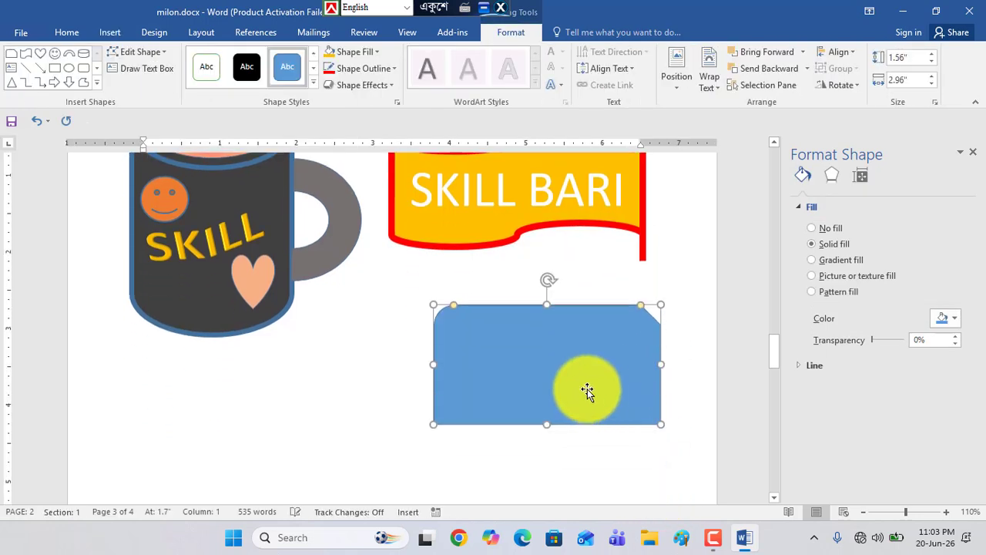
{"action": "left_click_drag", "start_coordinate": [504, 363], "coordinate": [527, 365]}
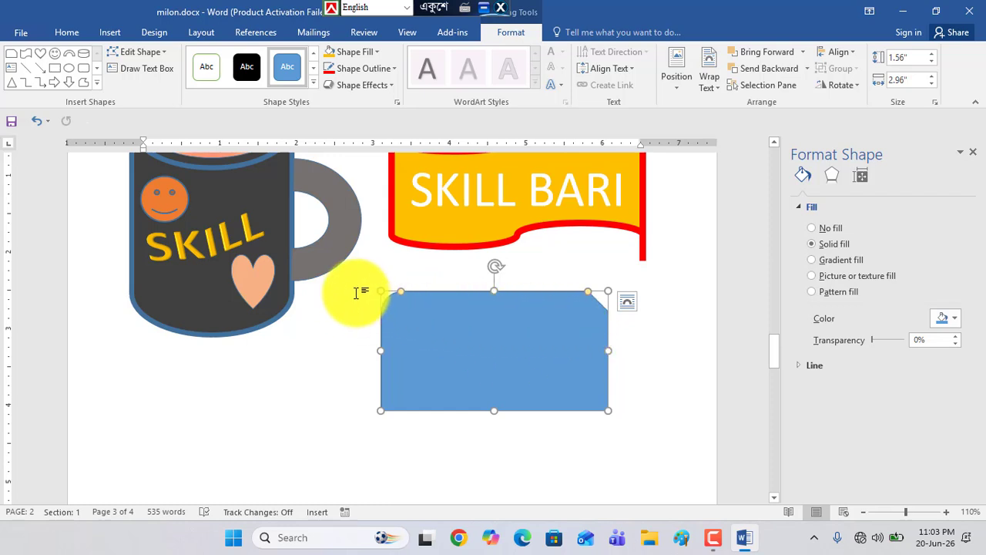
{"action": "mouse_move", "coordinate": [379, 292]}
{"action": "left_mouse_down"}
{"action": "mouse_move", "coordinate": [424, 323]}
{"action": "mouse_move", "coordinate": [381, 288]}
{"action": "left_mouse_up"}
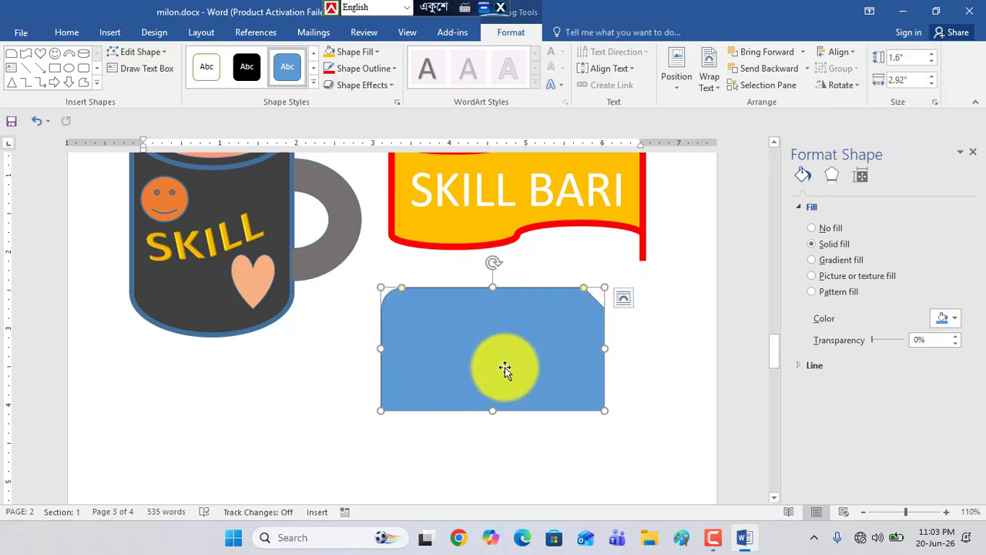
Fill the snipped rectangle solid red, enlarge its rounded and snipped corners, and reposition it below the banner.
{"action": "left_click", "coordinate": [365, 55]}
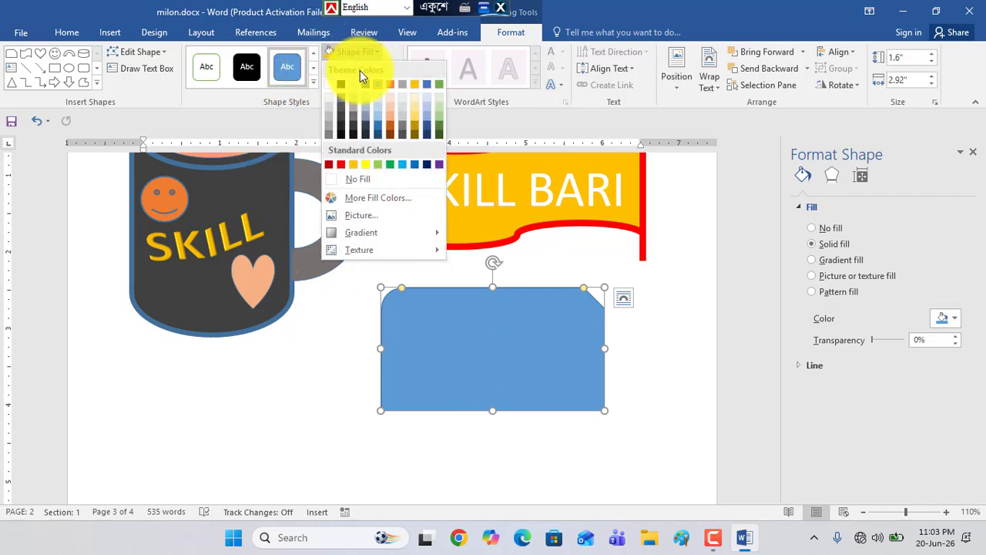
{"action": "left_click", "coordinate": [344, 167]}
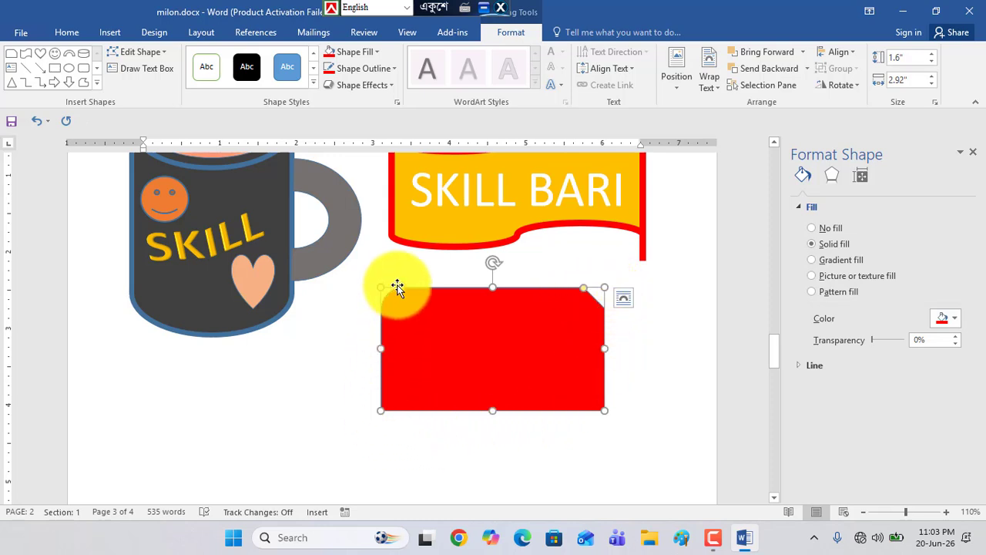
{"action": "left_click_drag", "start_coordinate": [402, 290], "coordinate": [422, 287]}
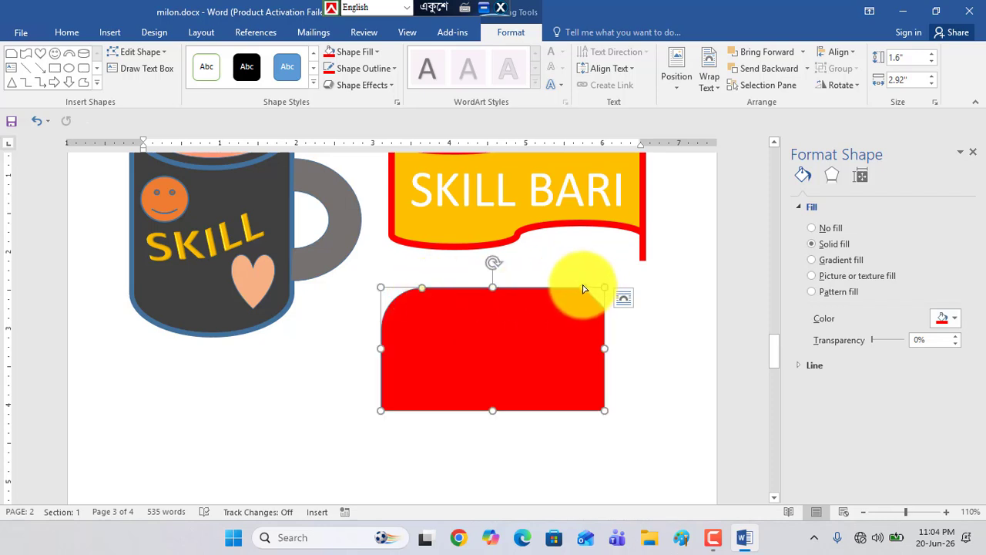
{"action": "left_click_drag", "start_coordinate": [584, 290], "coordinate": [543, 290]}
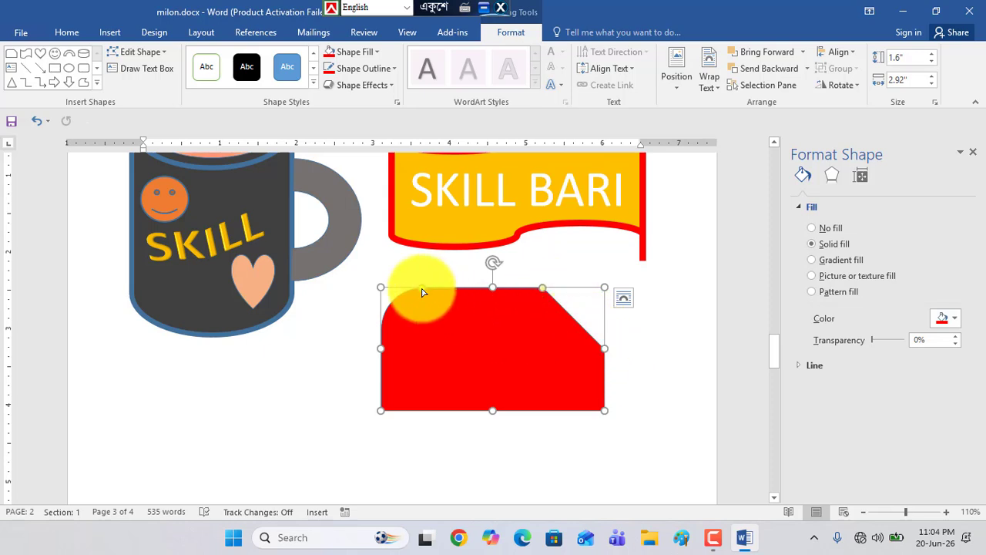
{"action": "left_click_drag", "start_coordinate": [423, 288], "coordinate": [488, 293]}
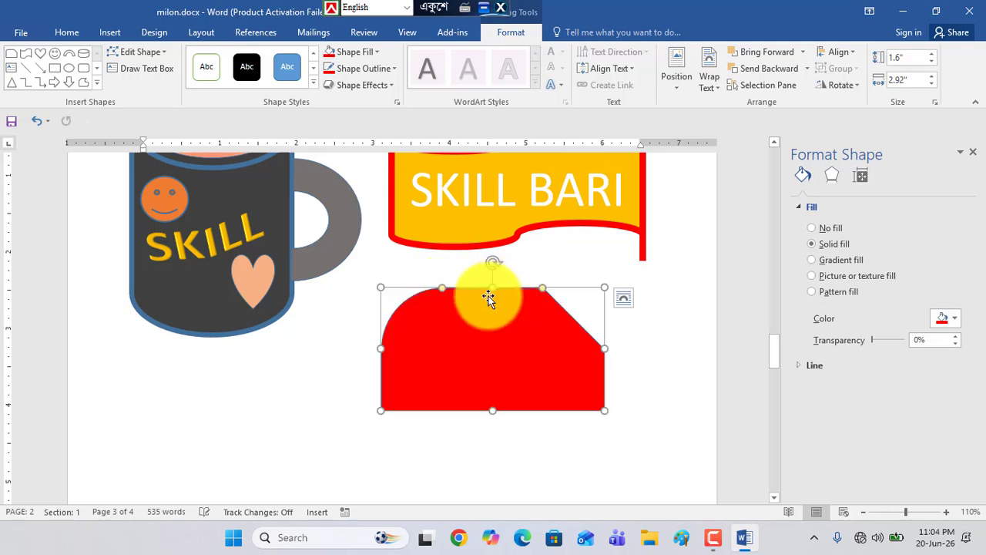
{"action": "left_click_drag", "start_coordinate": [472, 345], "coordinate": [436, 326]}
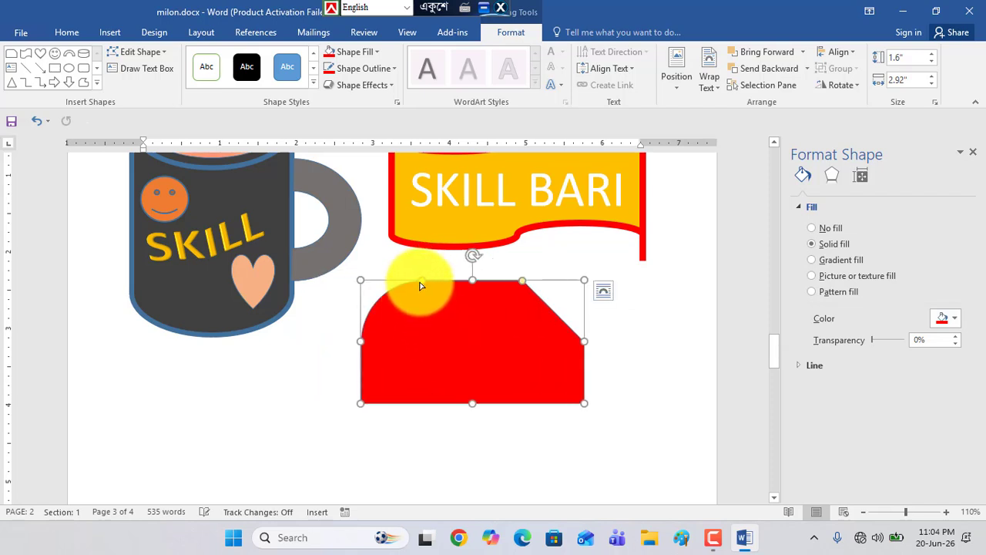
{"action": "left_click_drag", "start_coordinate": [420, 284], "coordinate": [447, 288]}
{"action": "left_click_drag", "start_coordinate": [471, 344], "coordinate": [507, 354]}
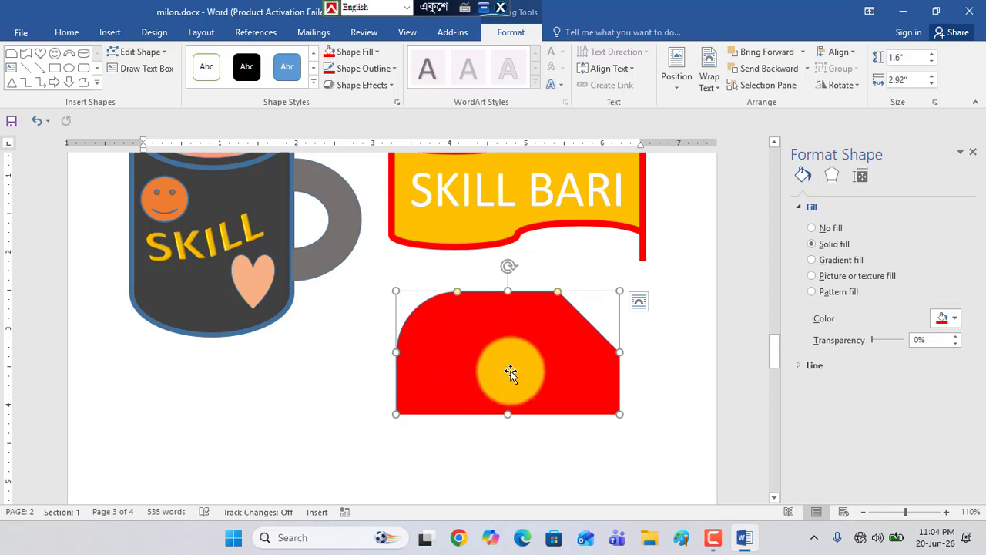
Add the text nvmhgfuymhvgjtyfyt inside the red shape.
{"action": "right_click", "coordinate": [472, 344]}
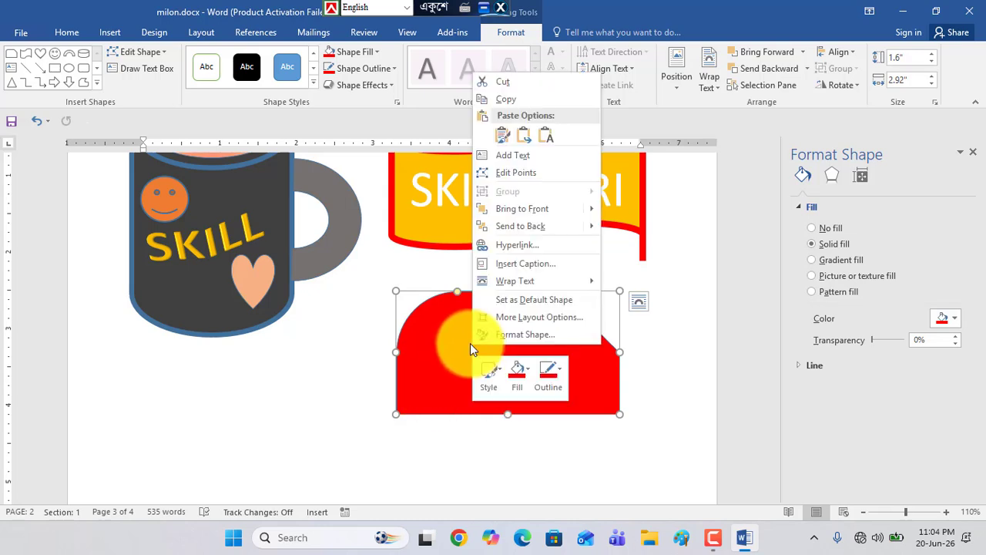
{"action": "left_click", "coordinate": [512, 156]}
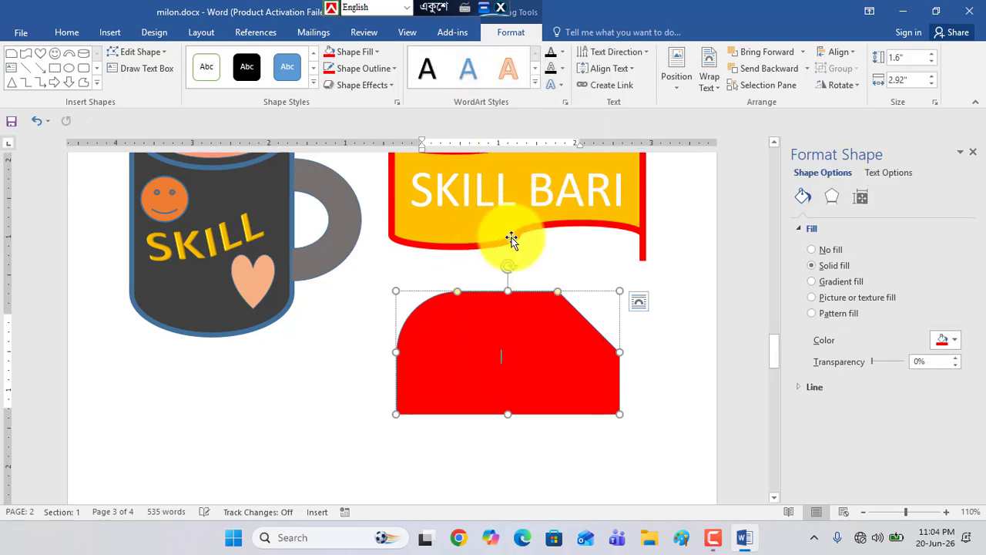
{"action": "type", "text": "nvmhgfuymhvgjtyfyt"}
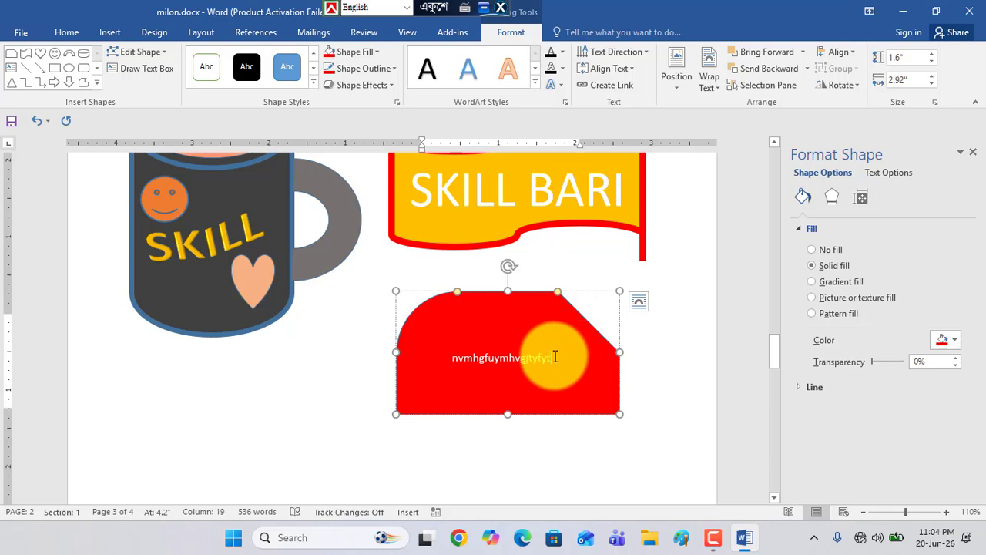
Make the red shape's text bold and enlarge it to font size 16.
{"action": "left_click_drag", "start_coordinate": [552, 357], "coordinate": [452, 357]}
{"action": "left_click", "coordinate": [451, 358]}
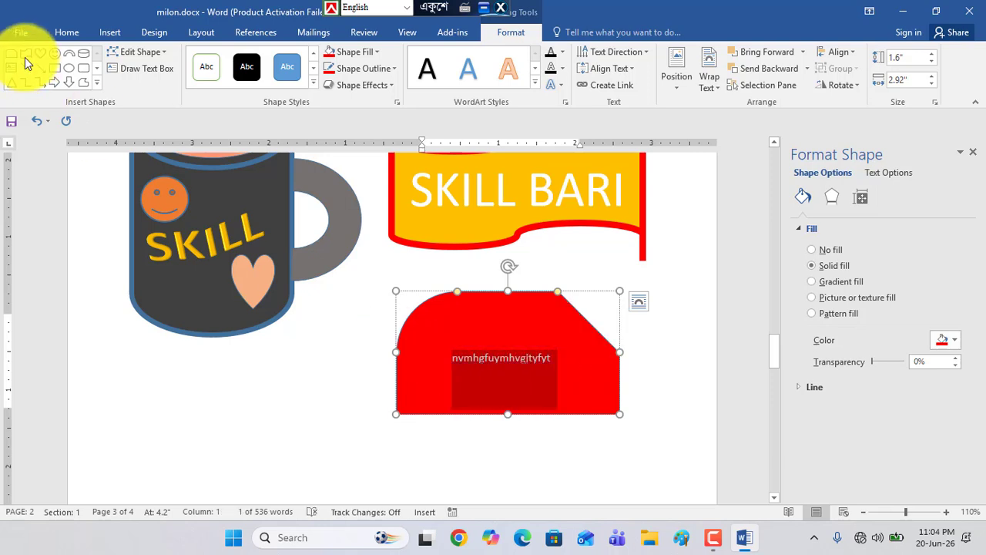
{"action": "left_click", "coordinate": [78, 32]}
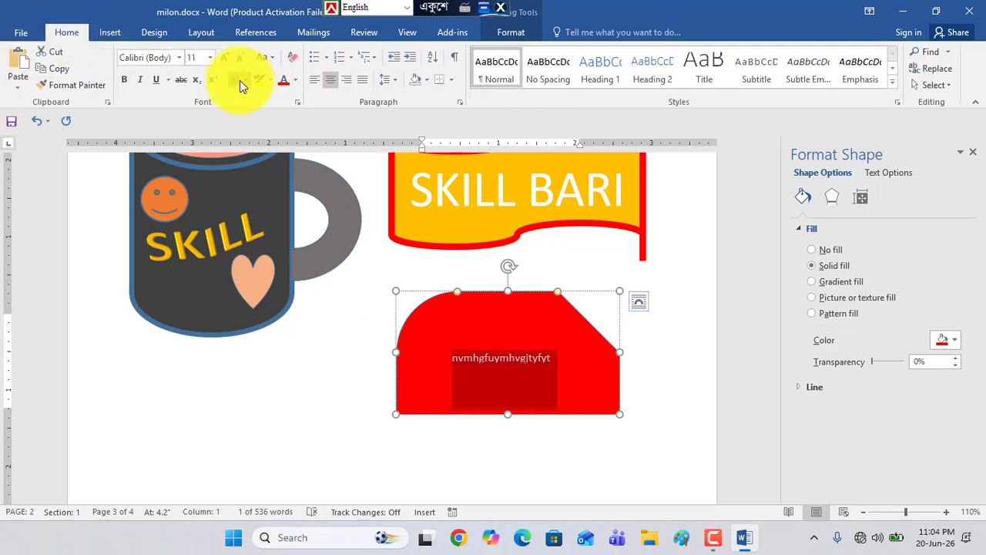
{"action": "left_click", "coordinate": [126, 75]}
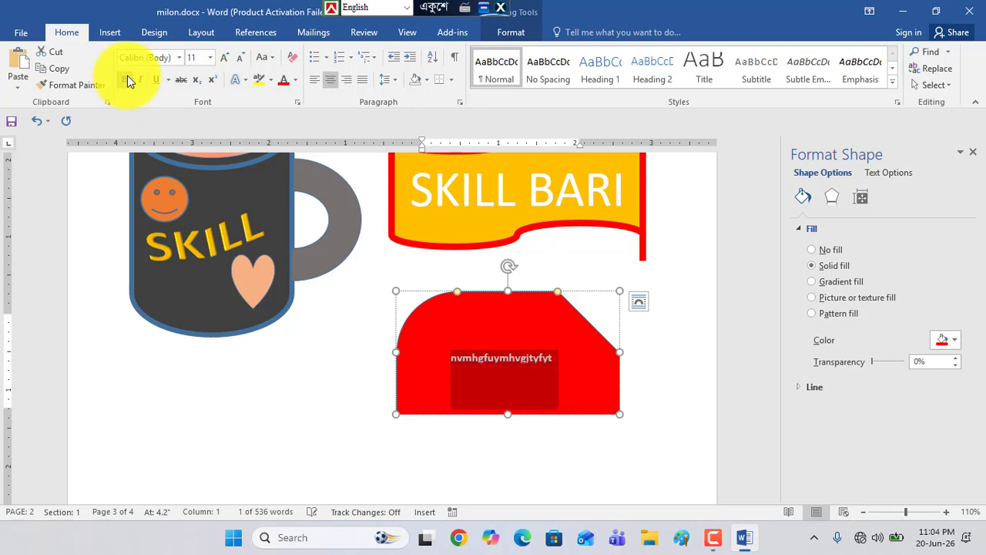
{"action": "left_click", "coordinate": [222, 58]}
{"action": "left_click", "coordinate": [223, 58]}
{"action": "left_click", "coordinate": [223, 59]}
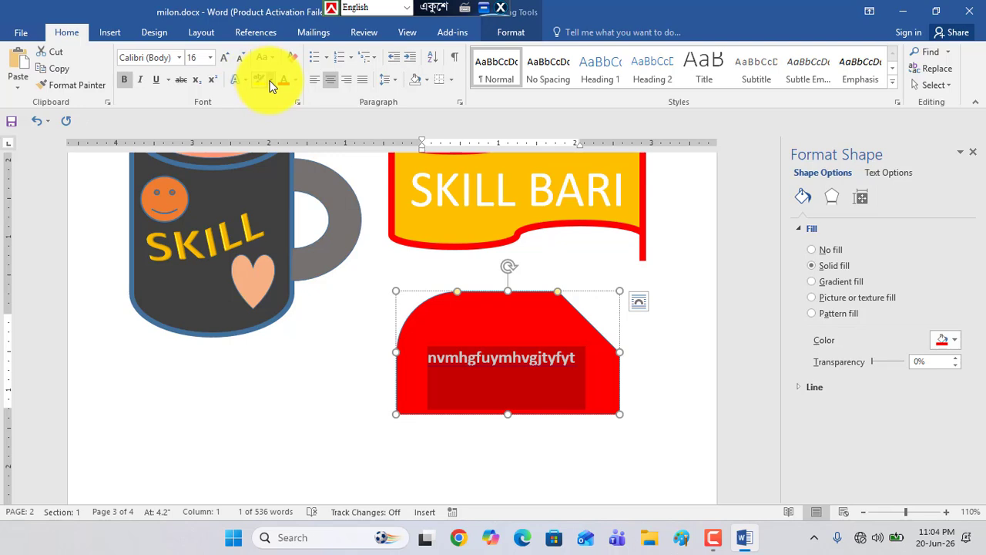
Set the red shape's text colour to white and its font size to 26.
{"action": "left_click", "coordinate": [295, 85]}
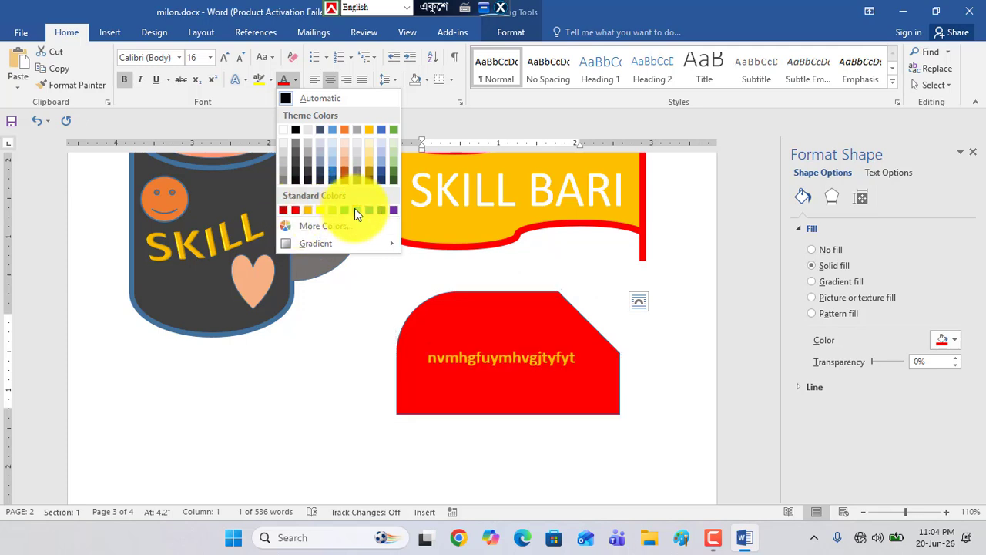
{"action": "left_click", "coordinate": [283, 131]}
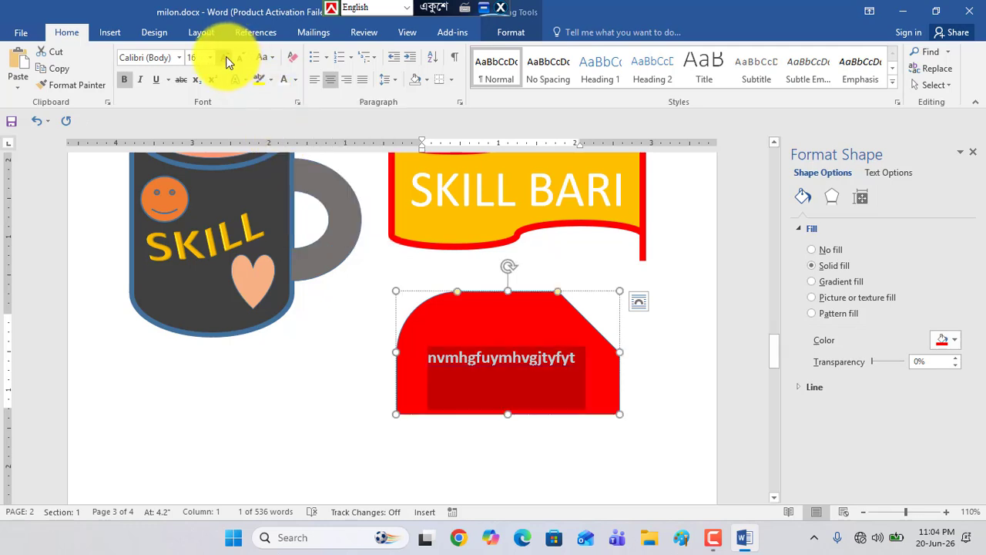
{"action": "left_click", "coordinate": [225, 57]}
{"action": "left_click", "coordinate": [224, 57]}
{"action": "left_click", "coordinate": [225, 57]}
{"action": "left_click", "coordinate": [224, 57]}
{"action": "left_click", "coordinate": [224, 57]}
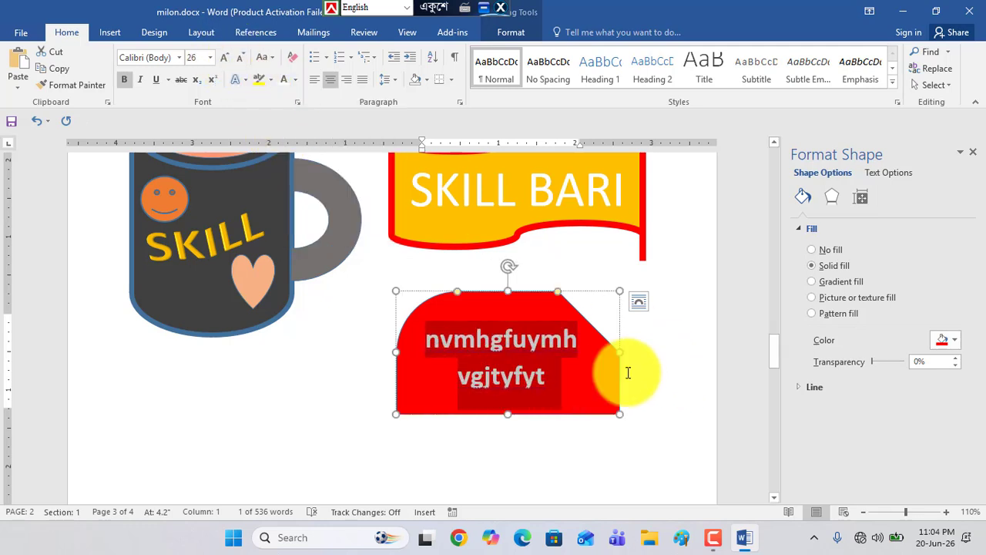
Move the red shape from the mug page up to page 2, over the vertical blue bars.
{"action": "left_click_drag", "start_coordinate": [492, 306], "coordinate": [452, 352]}
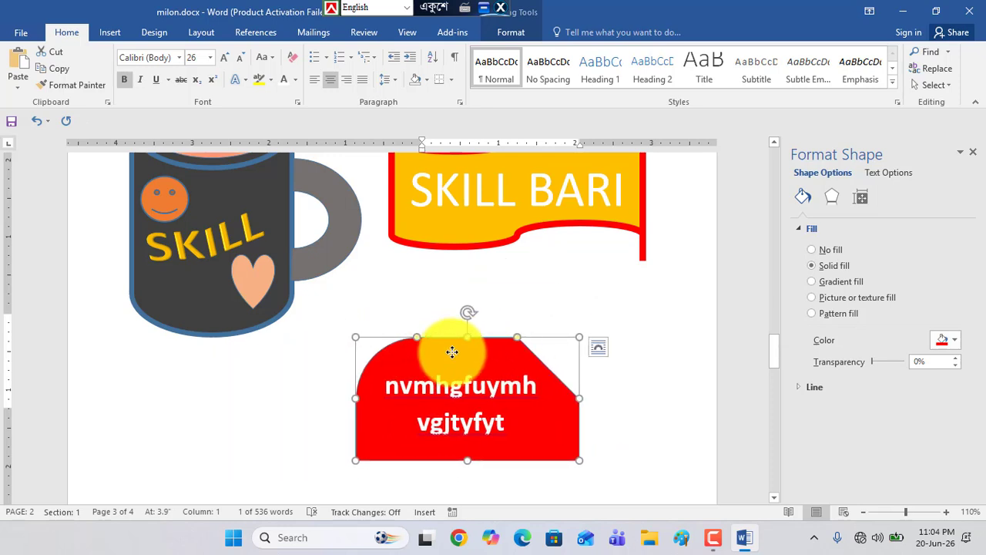
{"action": "scroll", "coordinate": [508, 384], "scroll_direction": "up", "scroll_amount": 2}
{"action": "left_click_drag", "start_coordinate": [489, 431], "coordinate": [519, 175]}
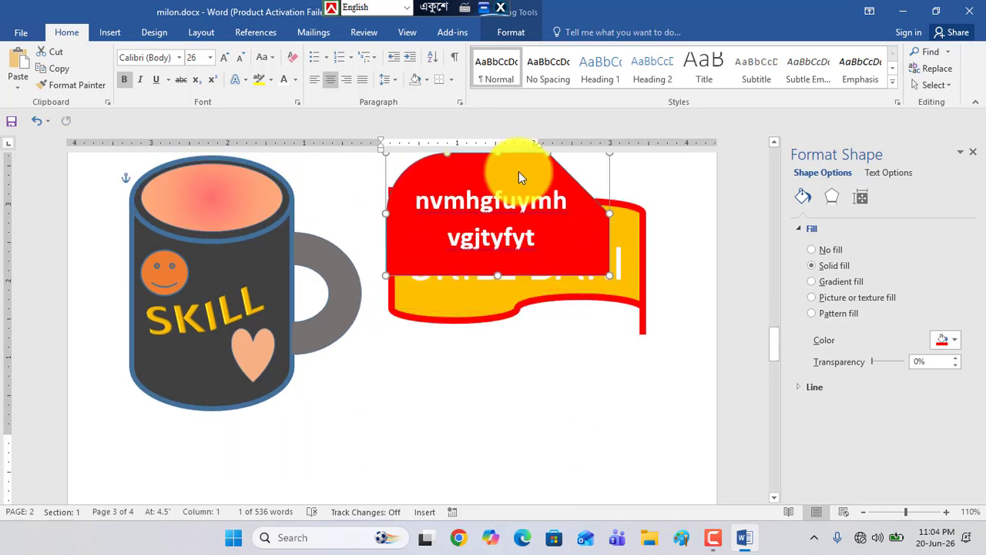
{"action": "scroll", "coordinate": [540, 401], "scroll_direction": "up", "scroll_amount": 5}
{"action": "left_click_drag", "start_coordinate": [522, 206], "coordinate": [524, 229]}
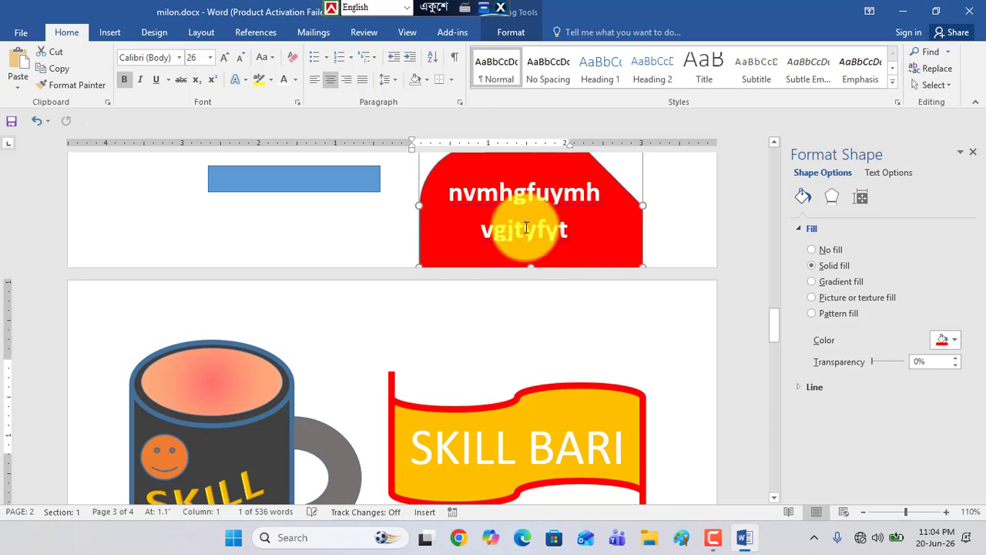
{"action": "scroll", "coordinate": [530, 447], "scroll_direction": "up", "scroll_amount": 4}
{"action": "left_click_drag", "start_coordinate": [504, 373], "coordinate": [504, 163]}
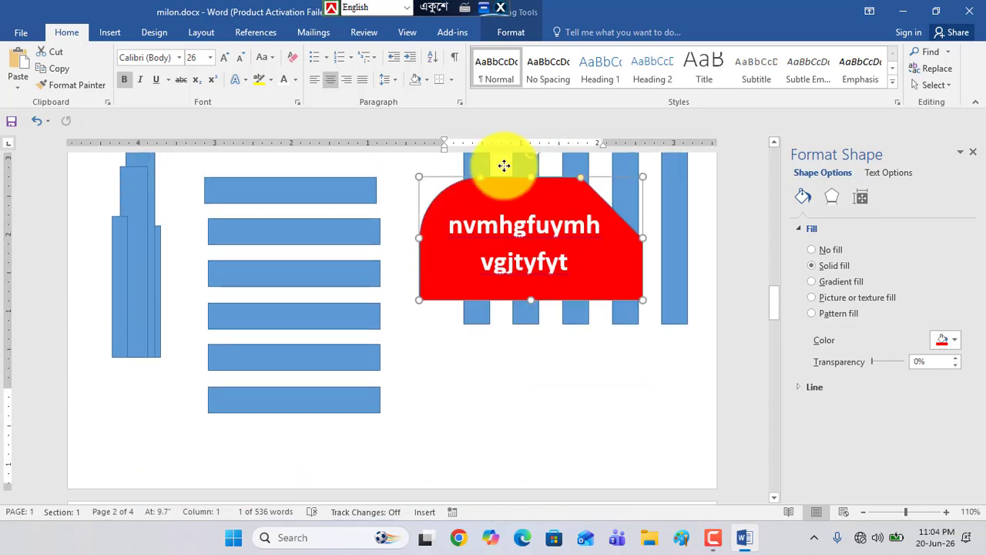
{"action": "key", "text": "ctrl+z"}
{"action": "left_click_drag", "start_coordinate": [517, 385], "coordinate": [535, 161]}
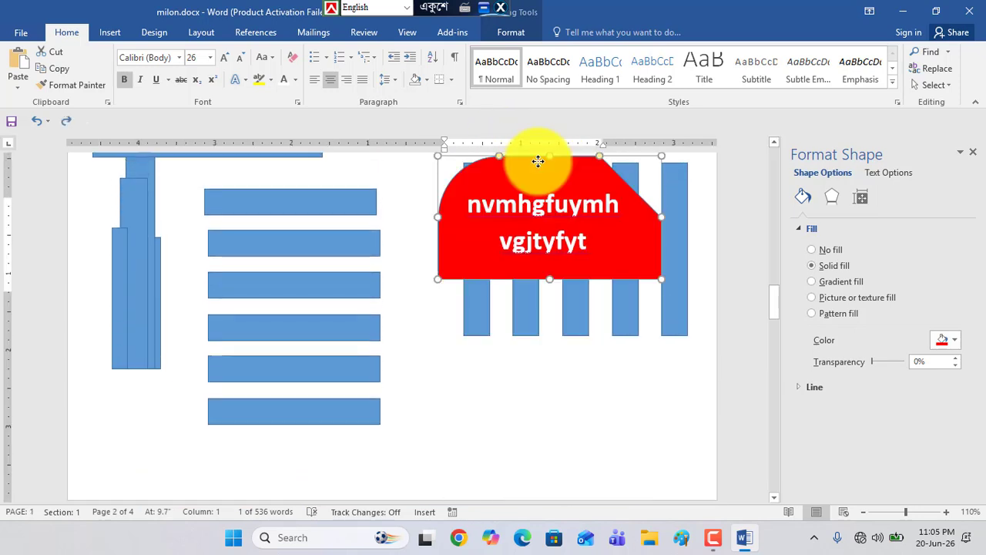
Move the red shape into the blank gap above the "Themes and styles" paragraph and shrink it to fit there.
{"action": "scroll", "coordinate": [574, 370], "scroll_direction": "up", "scroll_amount": 4}
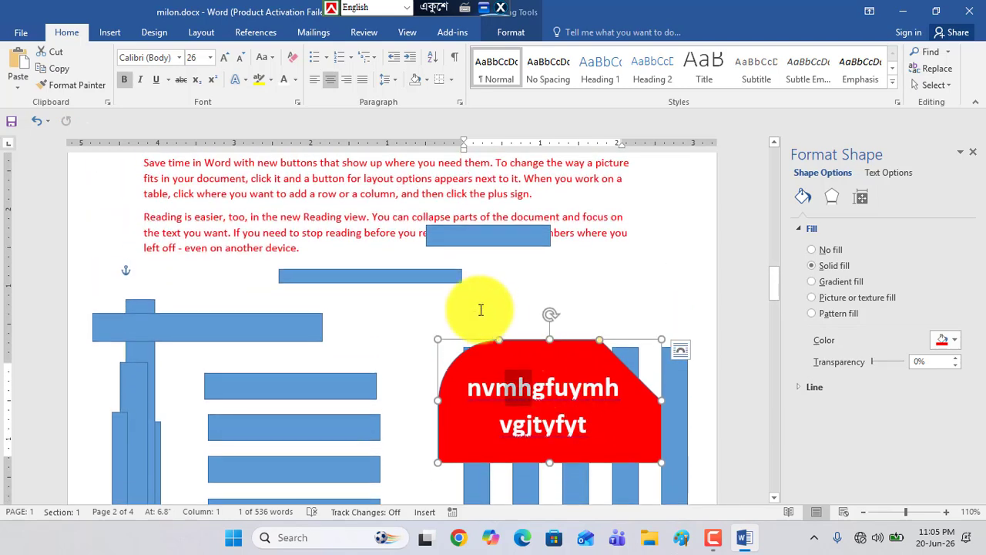
{"action": "left_click_drag", "start_coordinate": [501, 336], "coordinate": [219, 170]}
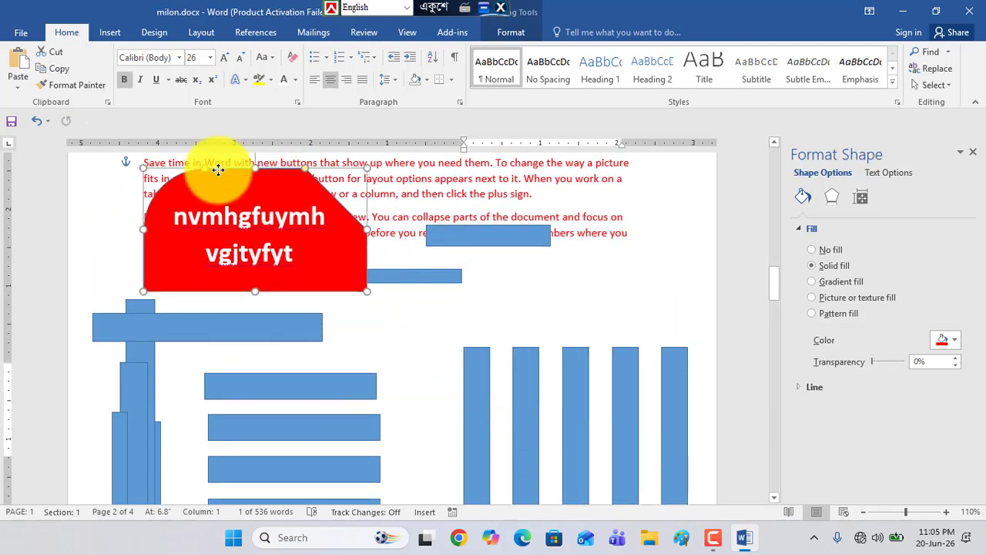
{"action": "scroll", "coordinate": [292, 438], "scroll_direction": "up", "scroll_amount": 4}
{"action": "left_click_drag", "start_coordinate": [245, 362], "coordinate": [389, 182]}
{"action": "left_click_drag", "start_coordinate": [310, 178], "coordinate": [359, 204]}
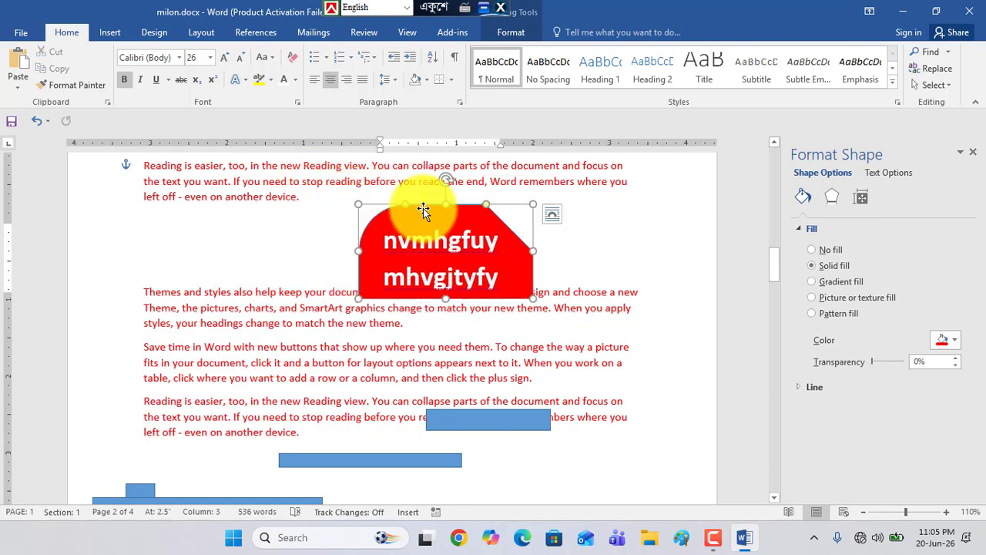
{"action": "left_click_drag", "start_coordinate": [423, 211], "coordinate": [493, 197]}
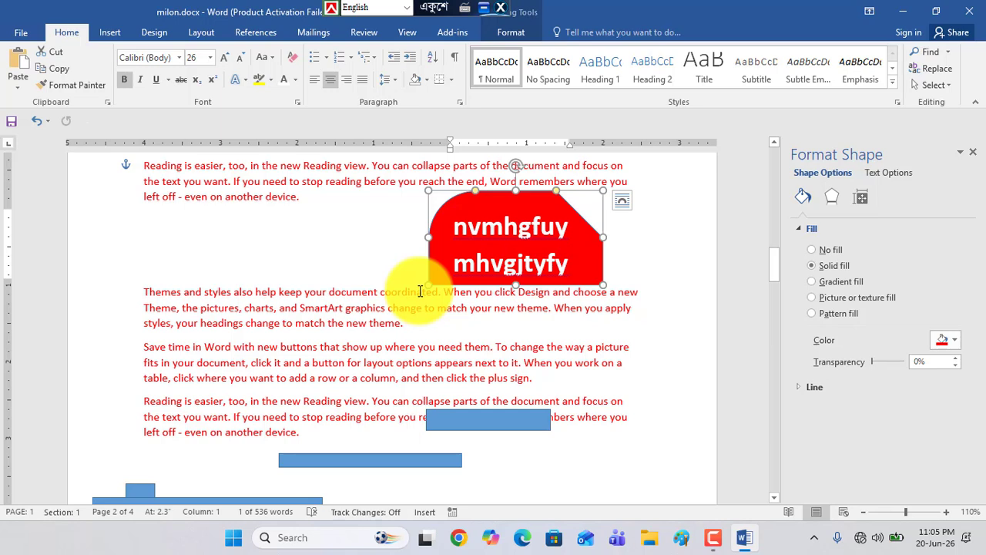
Draw a donut shape about 1.98" high by 2.05" wide in the space beside the red shape.
{"action": "left_click", "coordinate": [112, 33]}
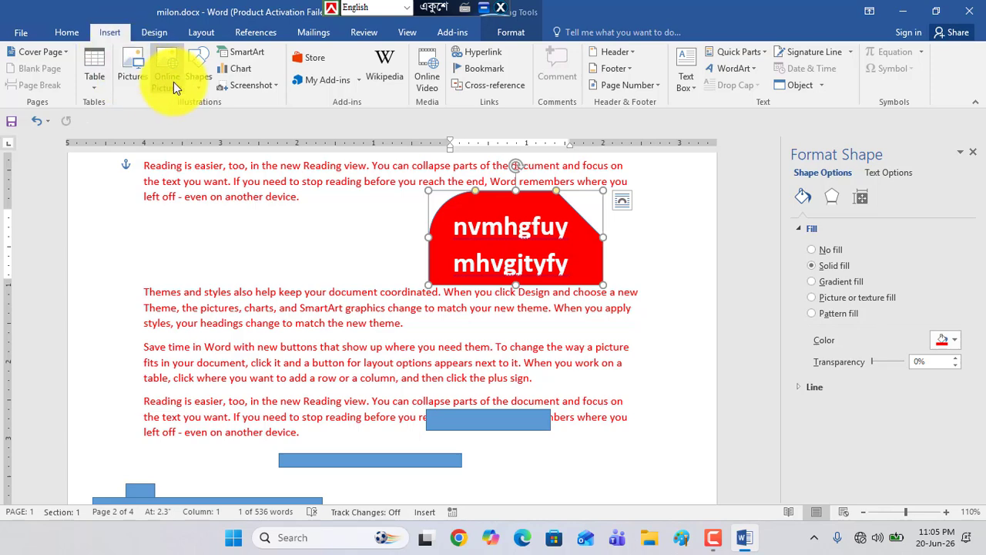
{"action": "left_click", "coordinate": [199, 86]}
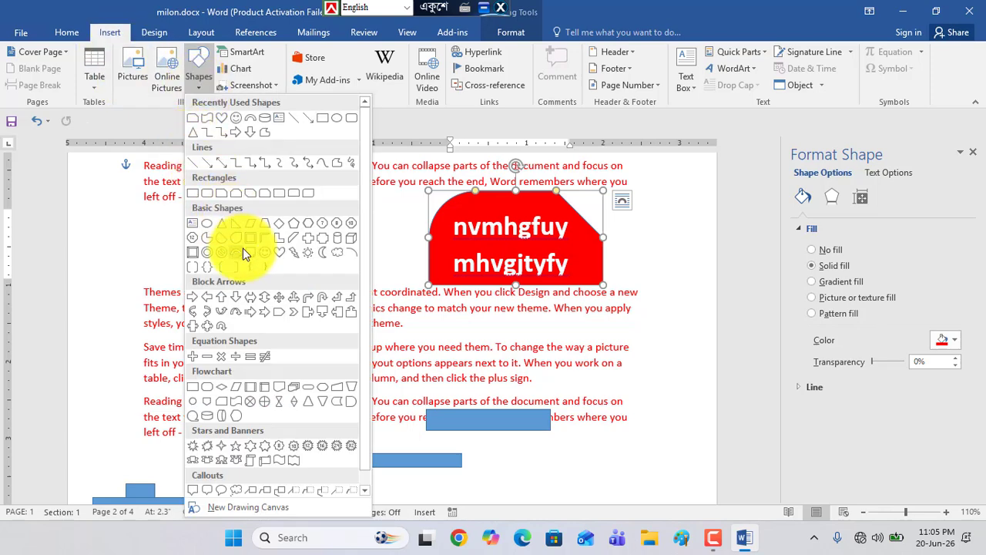
{"action": "left_click", "coordinate": [207, 252]}
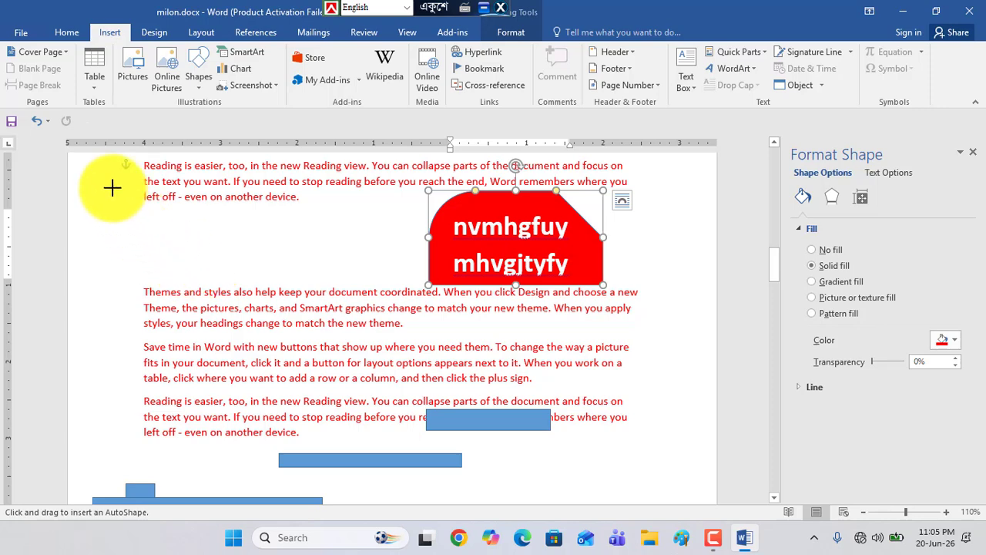
{"action": "left_click_drag", "start_coordinate": [111, 191], "coordinate": [269, 343]}
Move the donut down the page to just below the vertical blue bars.
{"action": "left_click_drag", "start_coordinate": [145, 236], "coordinate": [568, 456]}
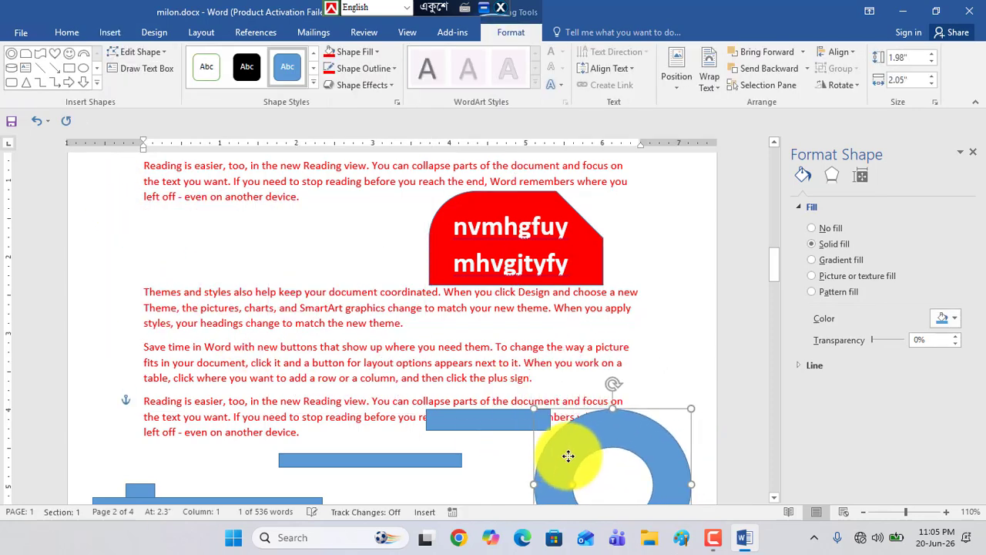
{"action": "scroll", "coordinate": [564, 318], "scroll_direction": "down", "scroll_amount": 6}
{"action": "scroll", "coordinate": [564, 318], "scroll_direction": "down", "scroll_amount": 1}
{"action": "left_click_drag", "start_coordinate": [583, 216], "coordinate": [478, 510]}
{"action": "key", "text": "ctrl+z"}
{"action": "left_click_drag", "start_coordinate": [564, 256], "coordinate": [489, 428]}
{"action": "scroll", "coordinate": [583, 334], "scroll_direction": "down", "scroll_amount": 3}
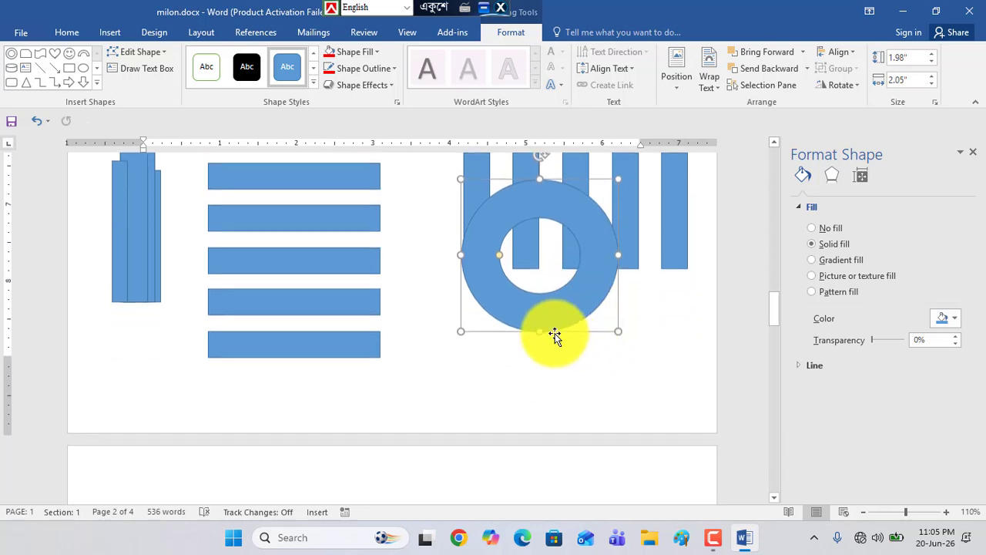
{"action": "left_click_drag", "start_coordinate": [543, 364], "coordinate": [560, 399]}
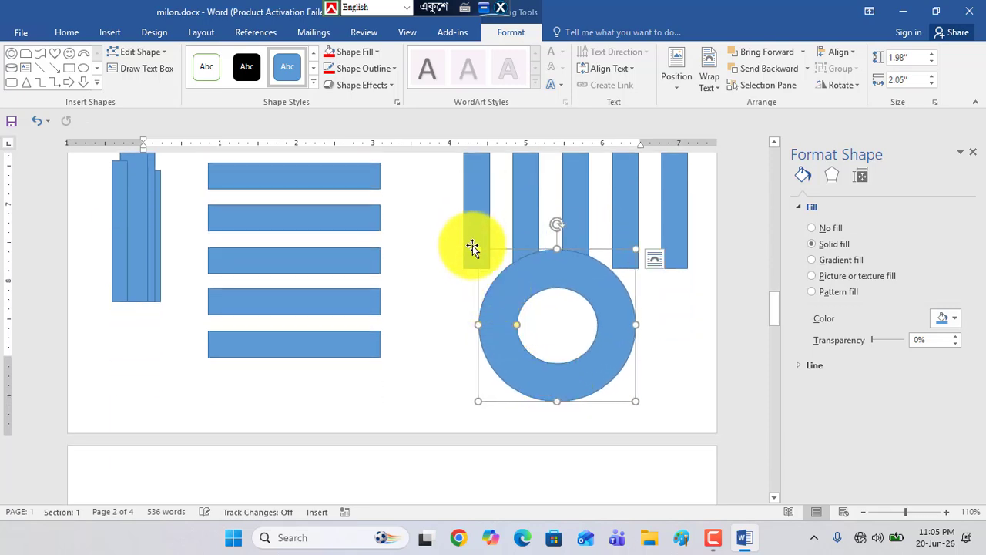
Shrink the donut to about 1.43" high by 1.4" wide and make its ring thinner.
{"action": "left_click_drag", "start_coordinate": [476, 247], "coordinate": [531, 340]}
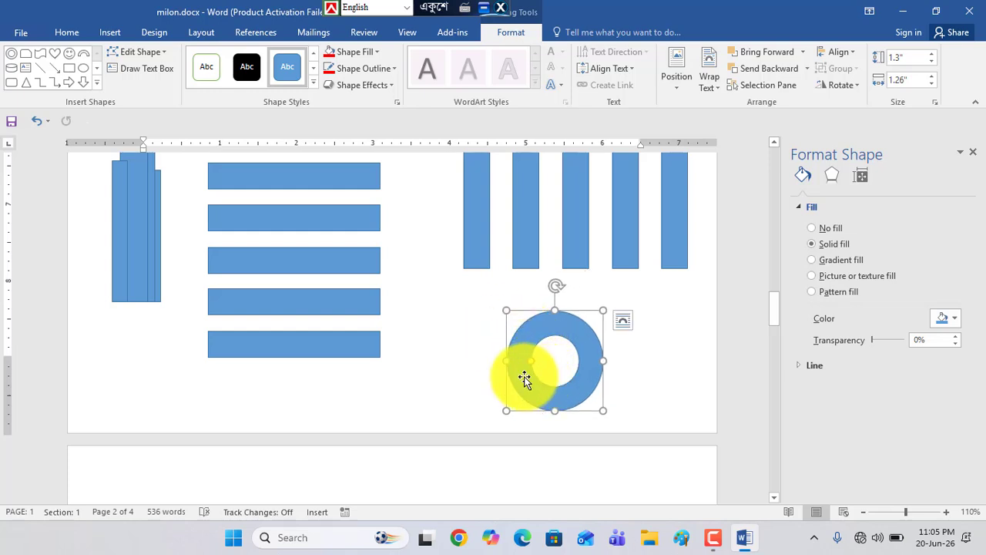
{"action": "mouse_move", "coordinate": [505, 307]}
{"action": "left_mouse_down"}
{"action": "mouse_move", "coordinate": [529, 330]}
{"action": "mouse_move", "coordinate": [494, 316]}
{"action": "mouse_move", "coordinate": [495, 300]}
{"action": "left_mouse_up"}
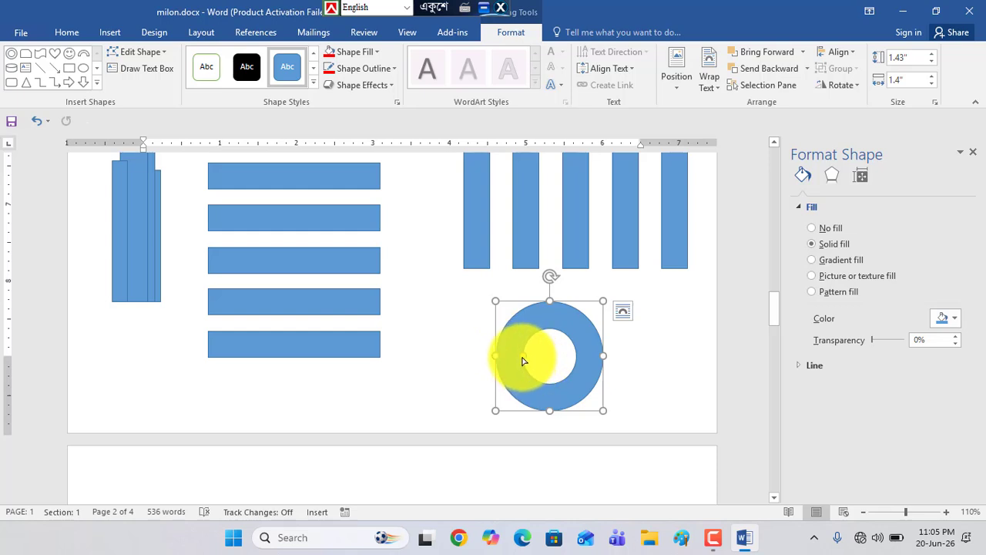
{"action": "mouse_move", "coordinate": [523, 360]}
{"action": "left_mouse_down"}
{"action": "mouse_move", "coordinate": [508, 368]}
{"action": "mouse_move", "coordinate": [542, 361]}
{"action": "mouse_move", "coordinate": [519, 374]}
{"action": "left_mouse_up"}
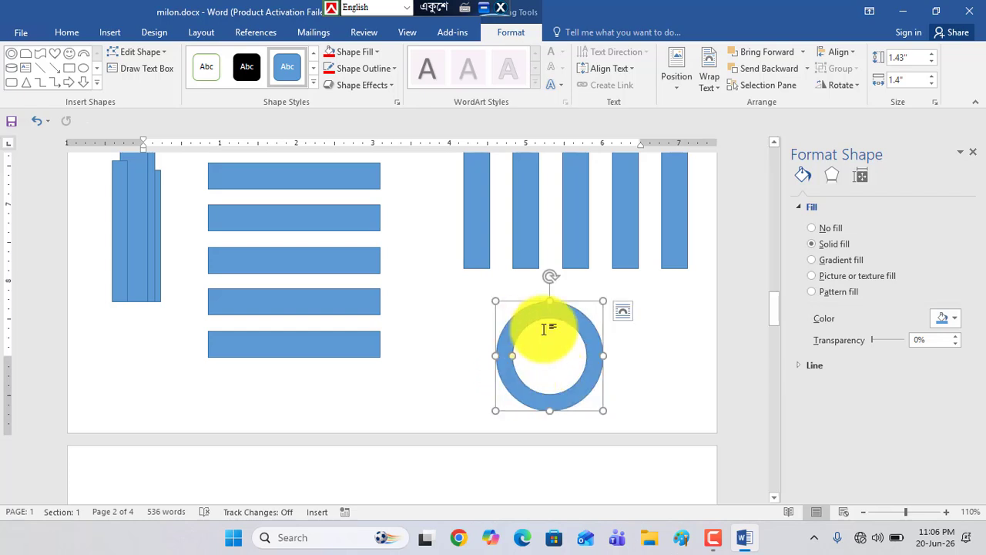
Shift the donut slightly right under the vertical bars, and draw a right arrow about 1.38" high by 2.75" wide below the mug.
{"action": "left_click_drag", "start_coordinate": [528, 312], "coordinate": [556, 311]}
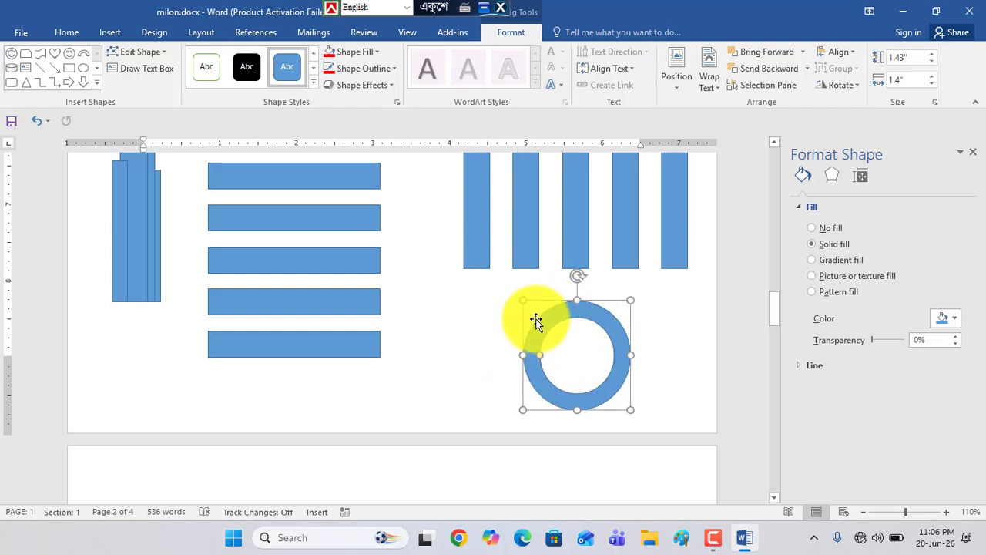
{"action": "left_click", "coordinate": [98, 83]}
{"action": "left_click", "coordinate": [70, 85]}
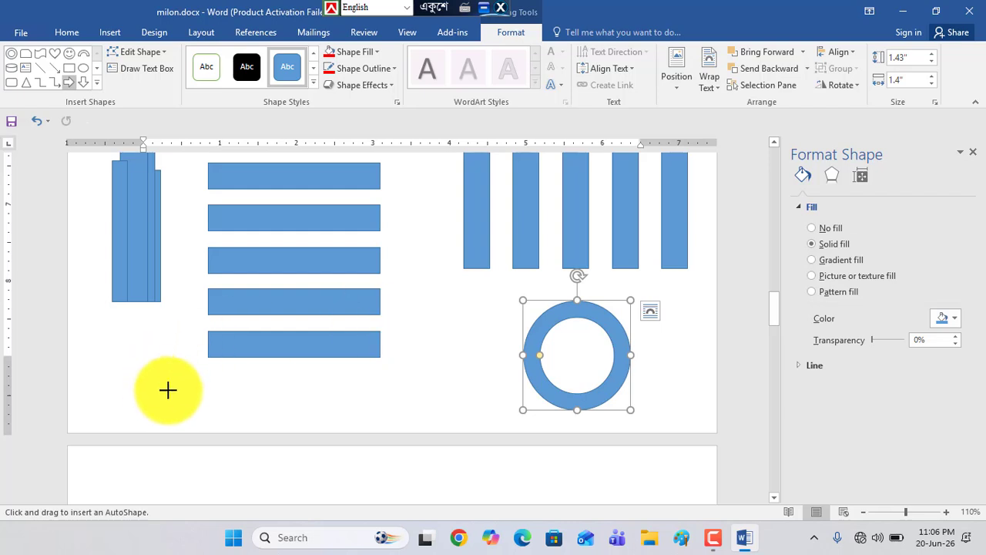
{"action": "scroll", "coordinate": [231, 385], "scroll_direction": "down", "scroll_amount": 10}
{"action": "left_click_drag", "start_coordinate": [149, 347], "coordinate": [362, 453]}
{"action": "left_click_drag", "start_coordinate": [315, 396], "coordinate": [356, 346]}
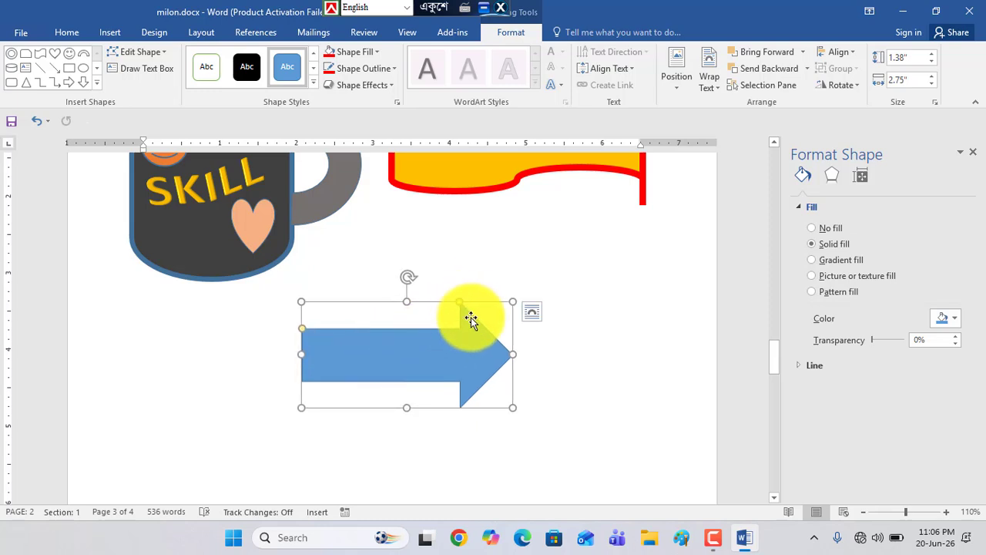
Reshape the arrow with a head about half its length and a thin shaft, and move it slightly up and right.
{"action": "left_click_drag", "start_coordinate": [460, 307], "coordinate": [405, 315]}
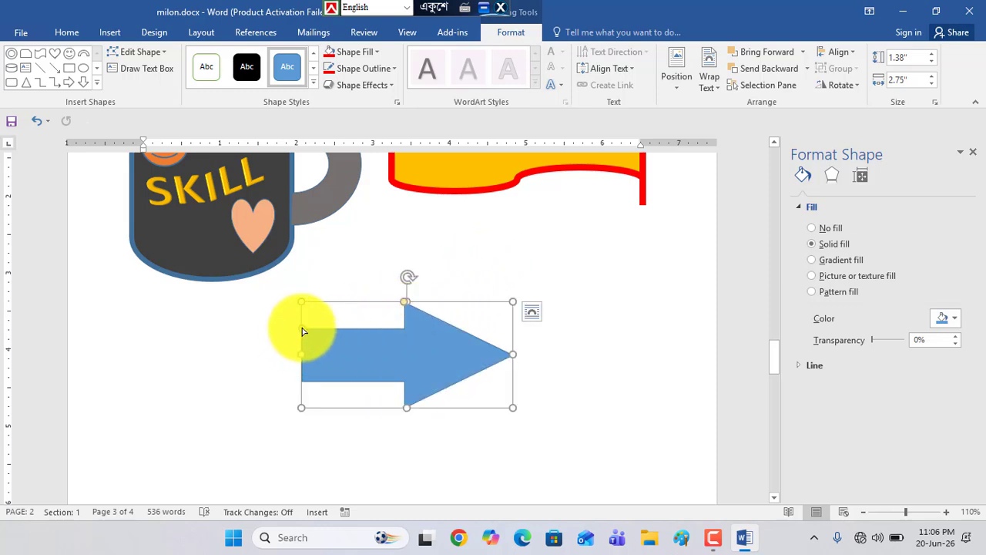
{"action": "left_click_drag", "start_coordinate": [303, 328], "coordinate": [304, 349]}
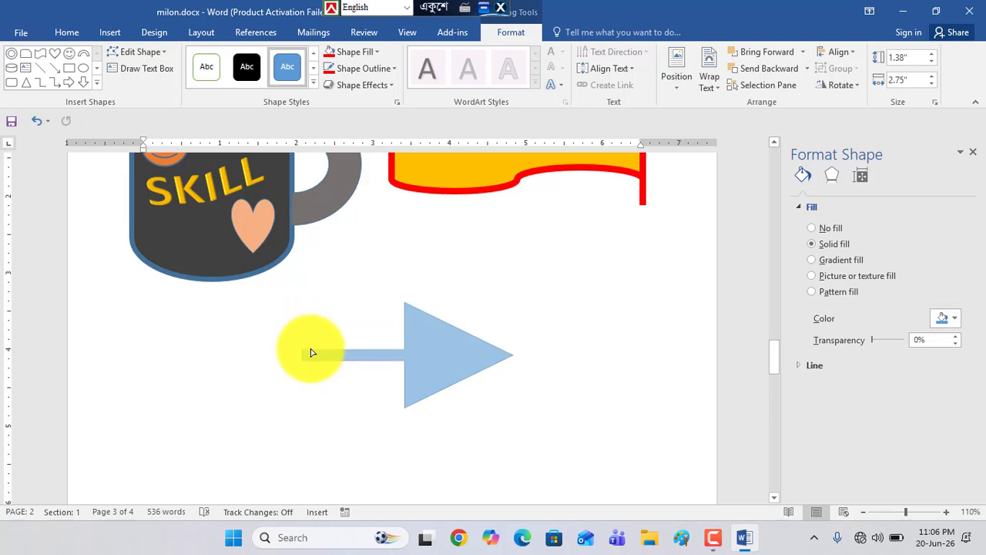
{"action": "left_click_drag", "start_coordinate": [312, 349], "coordinate": [311, 346]}
{"action": "left_click_drag", "start_coordinate": [363, 370], "coordinate": [392, 352]}
Fill the arrow with the darkest blue-gray theme color and place it directly beneath the mug.
{"action": "left_click", "coordinate": [361, 50]}
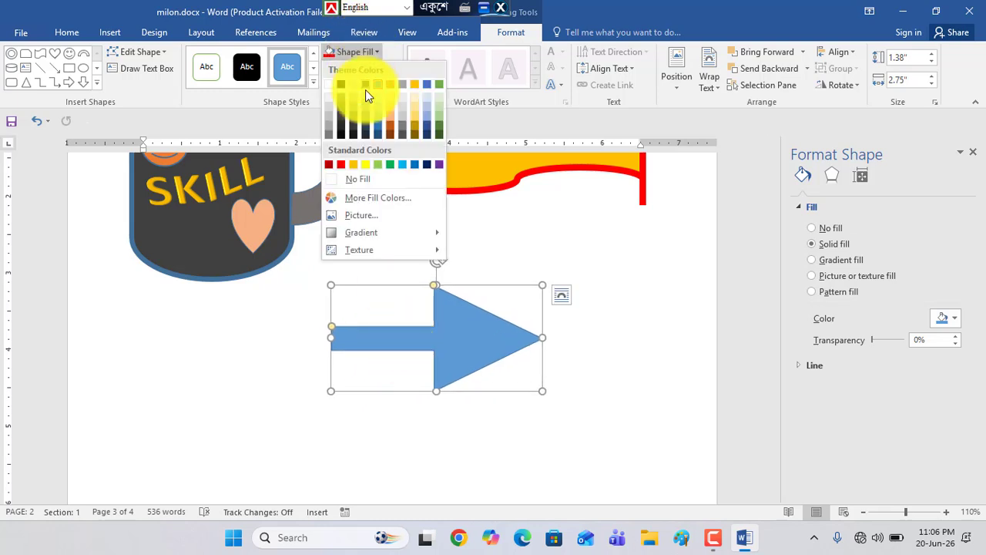
{"action": "left_click", "coordinate": [367, 136]}
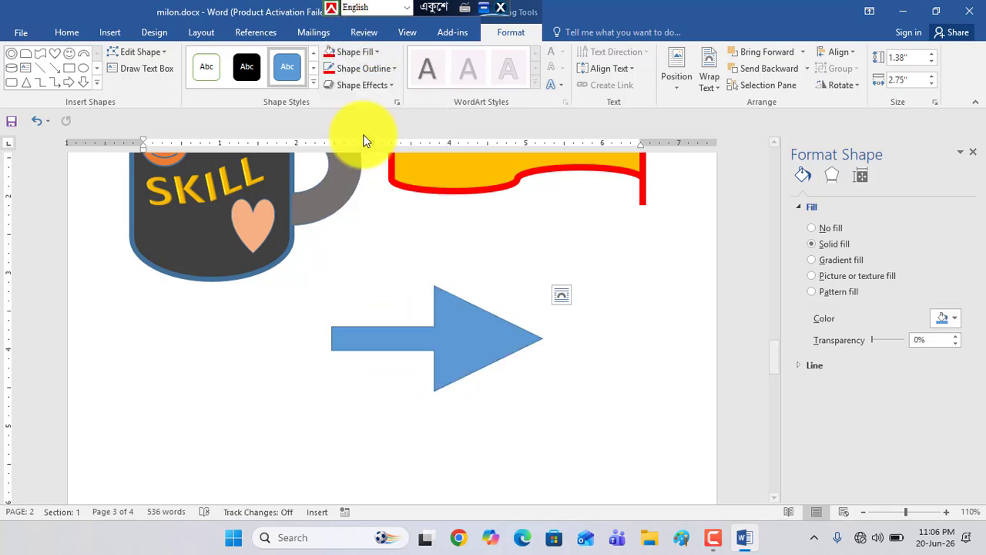
{"action": "left_click_drag", "start_coordinate": [474, 328], "coordinate": [273, 362]}
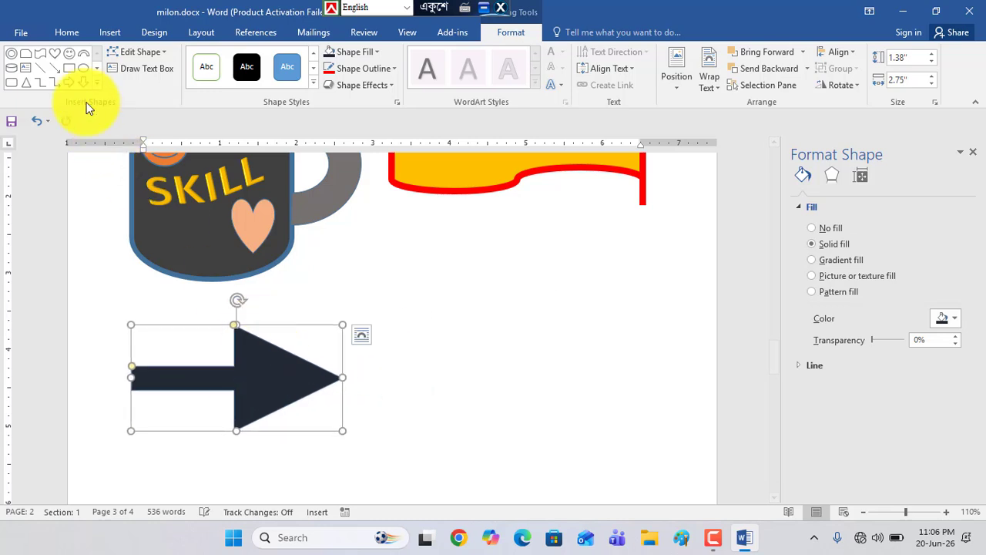
Draw a pie shape about 2.05" high by 2.04" wide in the space below the SKILL BARI banner.
{"action": "left_click", "coordinate": [110, 34]}
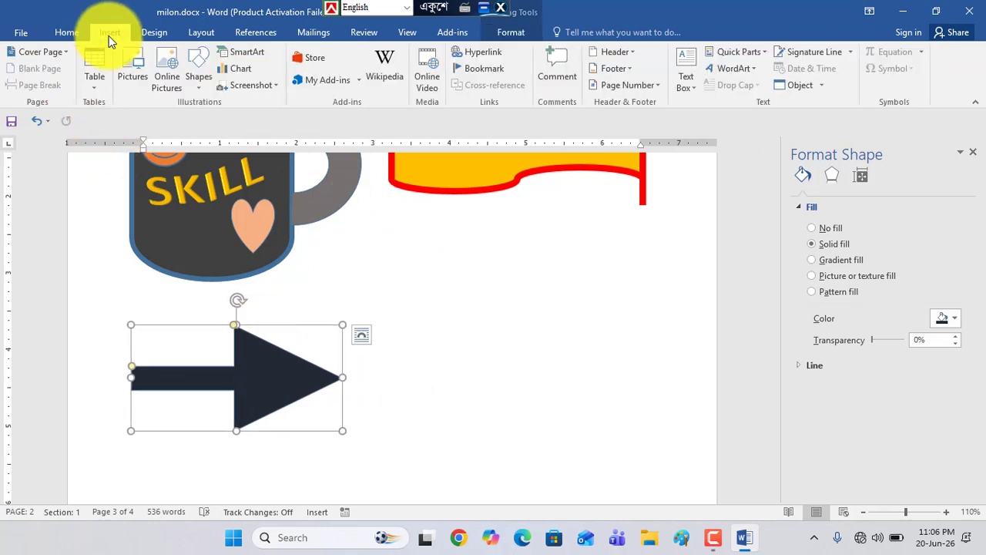
{"action": "left_click", "coordinate": [510, 34]}
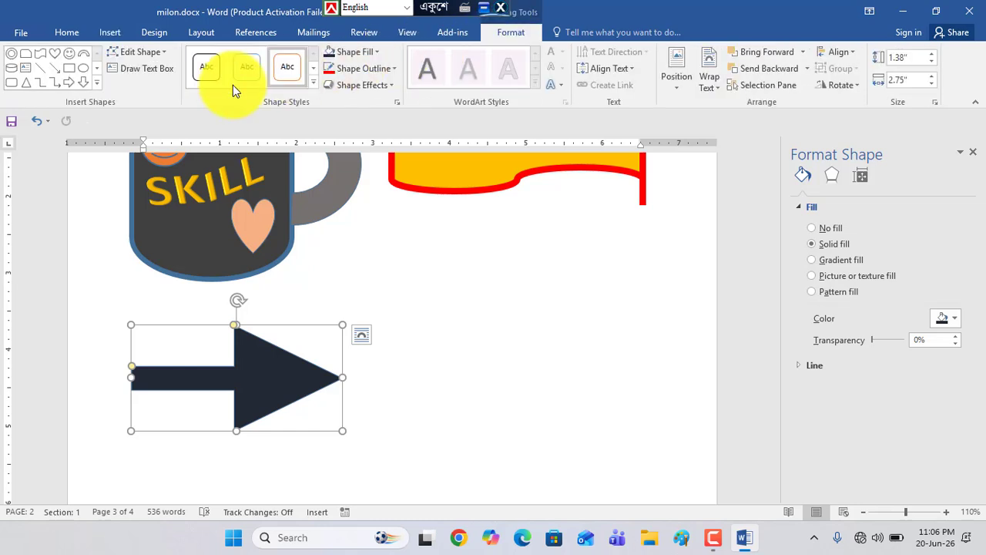
{"action": "left_click", "coordinate": [98, 83]}
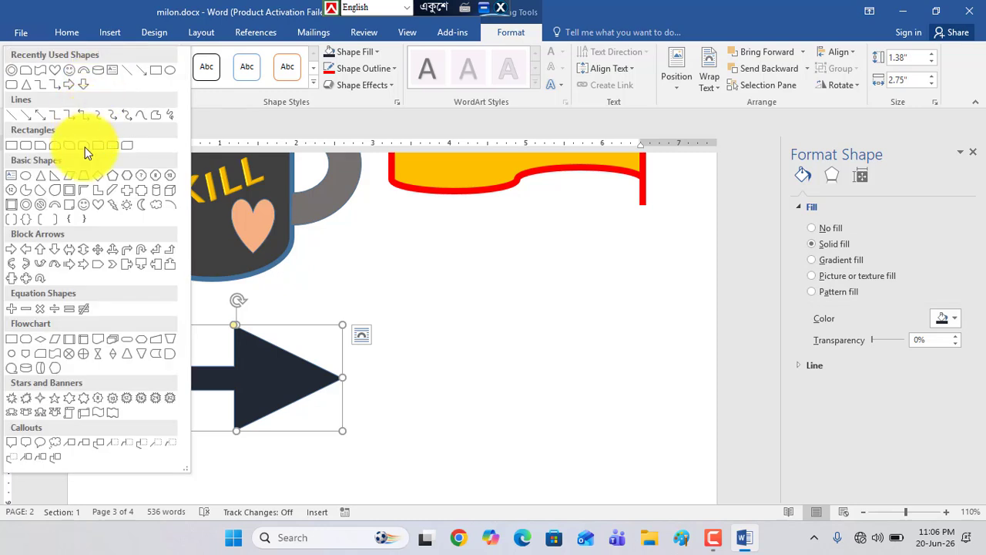
{"action": "left_click", "coordinate": [25, 192]}
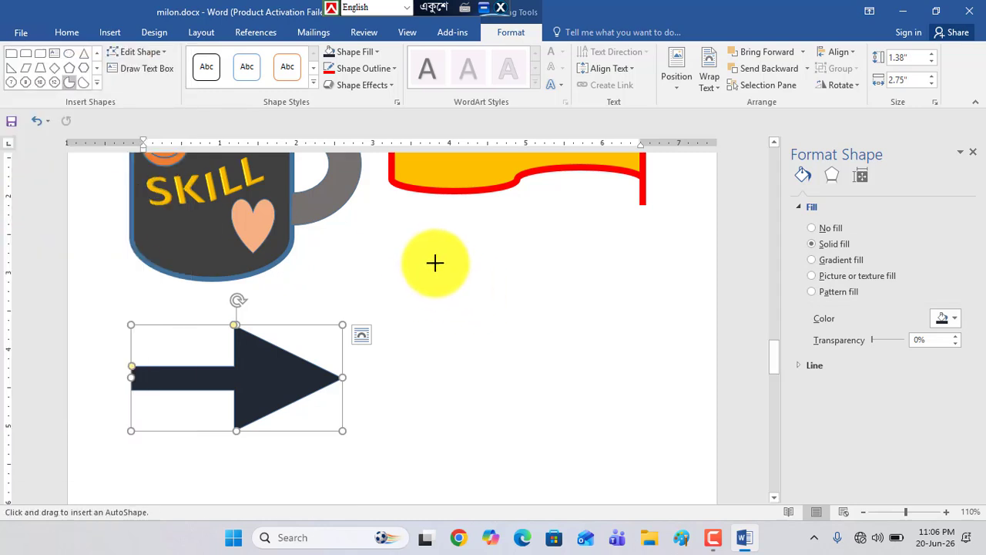
{"action": "left_click_drag", "start_coordinate": [437, 262], "coordinate": [591, 417]}
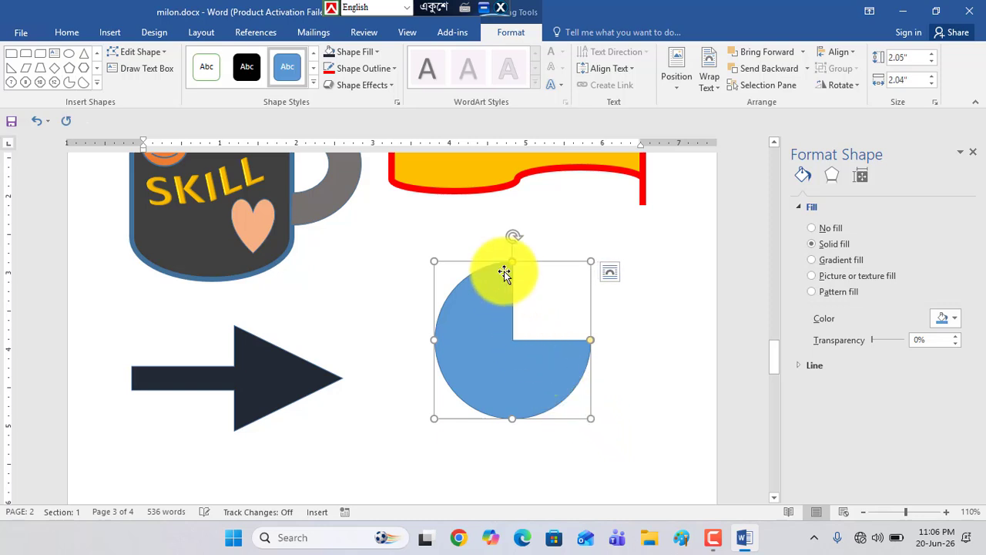
Move the pie shape up closer to the banner and adjust its two edges to leave only an upper wedge.
{"action": "left_click_drag", "start_coordinate": [513, 264], "coordinate": [590, 313]}
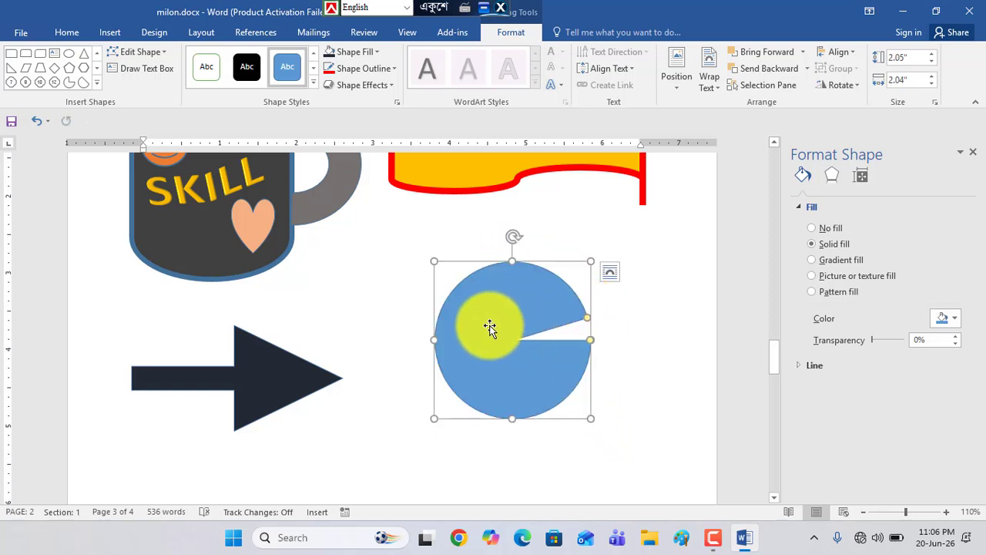
{"action": "left_click_drag", "start_coordinate": [488, 328], "coordinate": [501, 306]}
{"action": "left_click_drag", "start_coordinate": [594, 316], "coordinate": [528, 234]}
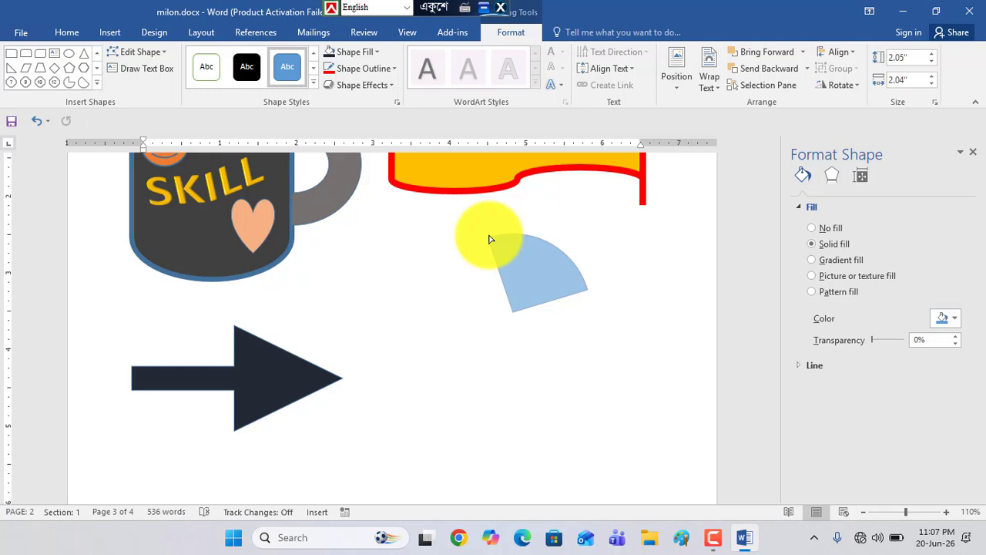
{"action": "left_click", "coordinate": [486, 337]}
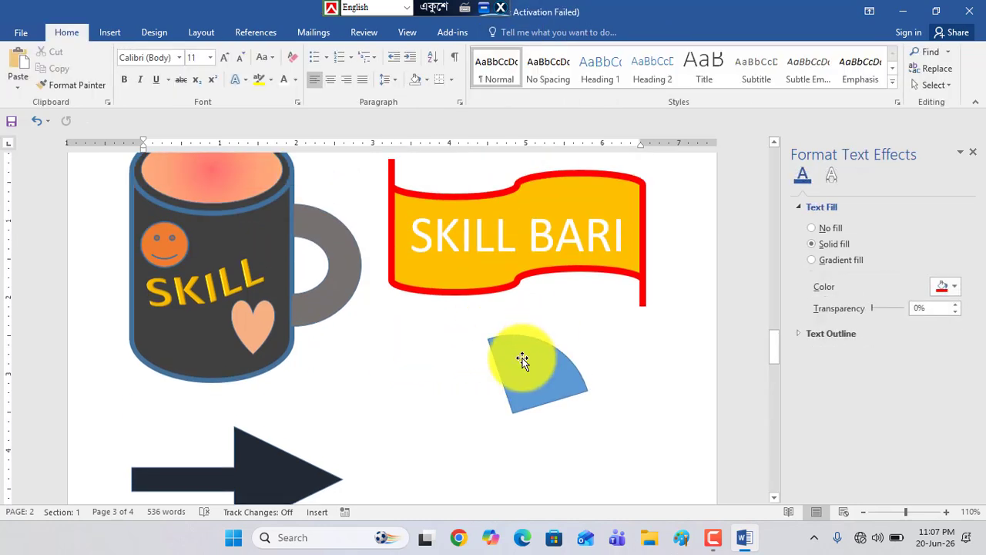
{"action": "left_click", "coordinate": [504, 352]}
{"action": "scroll", "coordinate": [447, 352], "scroll_direction": "down", "scroll_amount": 2}
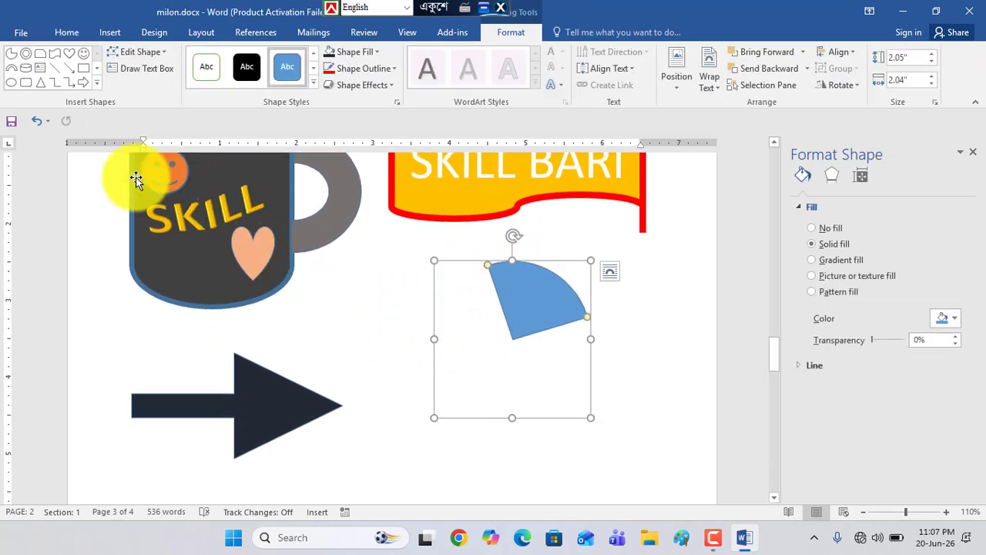
Draw a vertical scroll shape about 2.91" high by 2.03" wide below the arrow and shift it slightly up and left.
{"action": "left_click", "coordinate": [96, 83]}
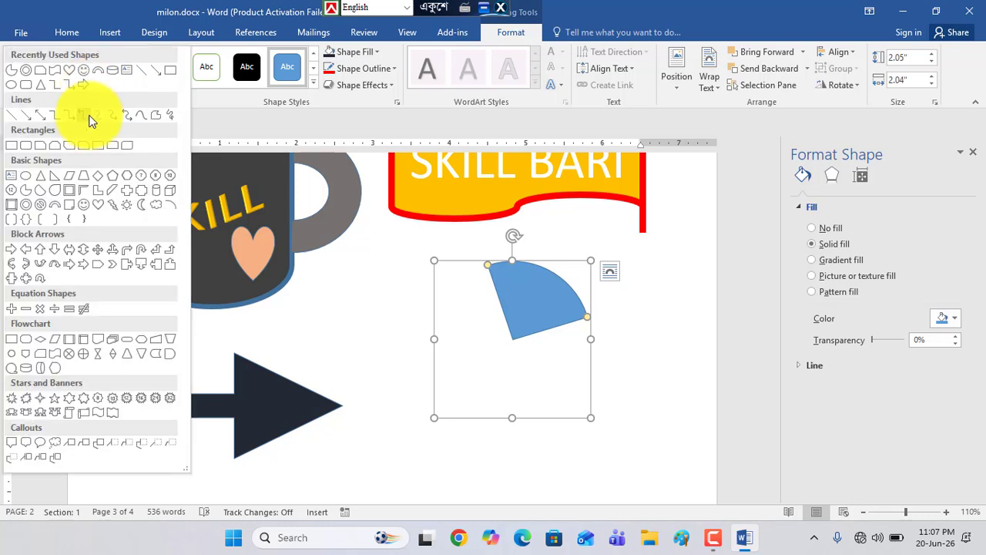
{"action": "left_click", "coordinate": [70, 411]}
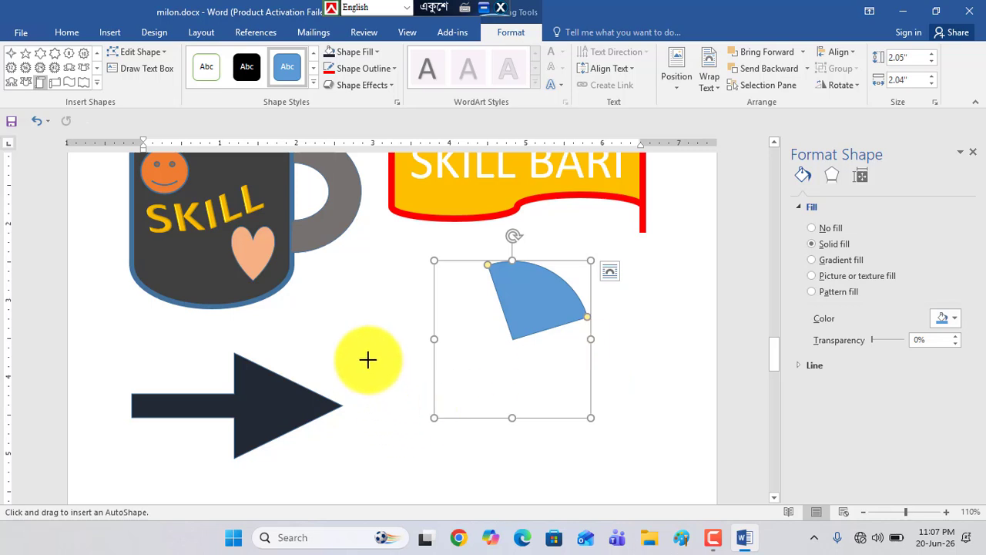
{"action": "scroll", "coordinate": [366, 359], "scroll_direction": "down", "scroll_amount": 6}
{"action": "left_click_drag", "start_coordinate": [353, 240], "coordinate": [508, 463]}
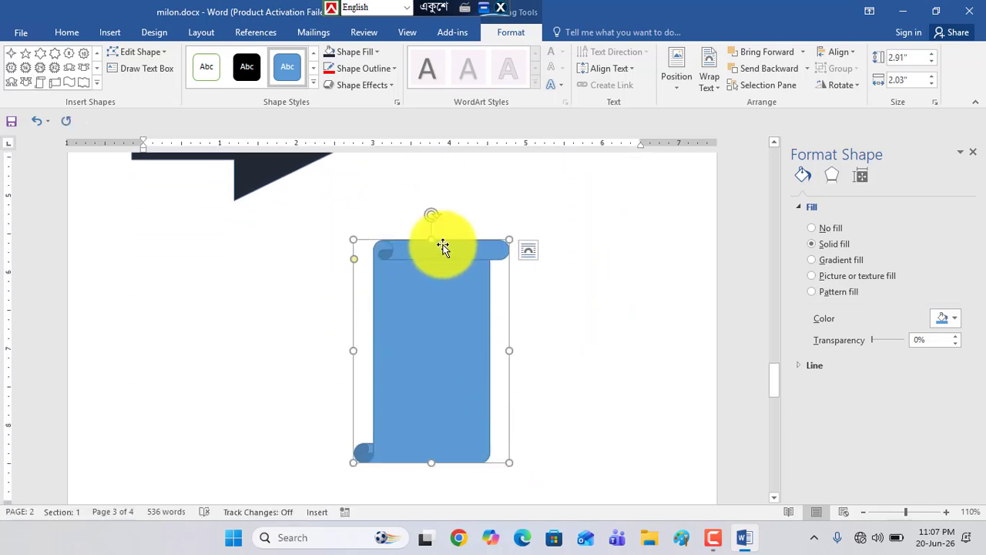
{"action": "left_click_drag", "start_coordinate": [442, 244], "coordinate": [425, 218]}
Fill the scroll with standard red and give it a yellow outline with a 6 pt weight.
{"action": "left_click", "coordinate": [368, 47]}
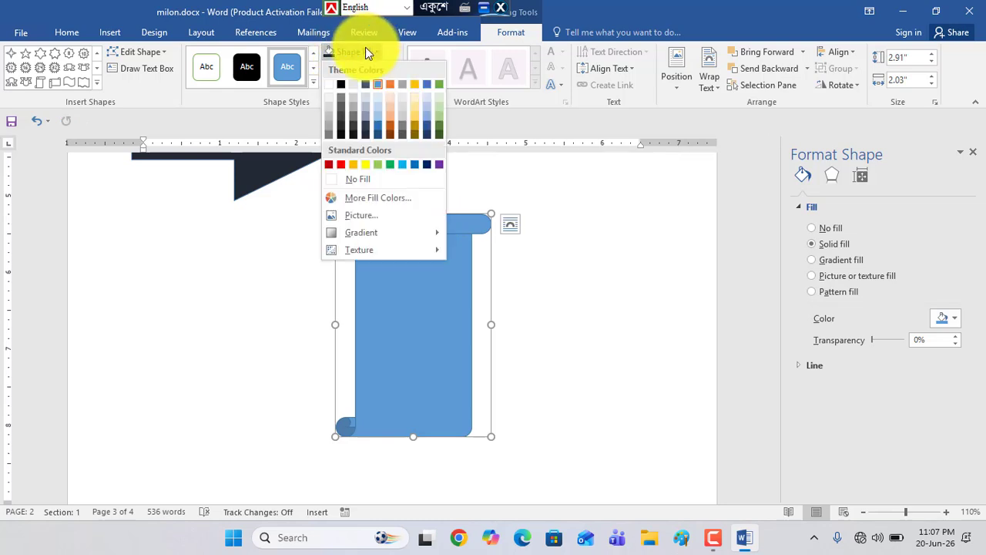
{"action": "left_click", "coordinate": [343, 165]}
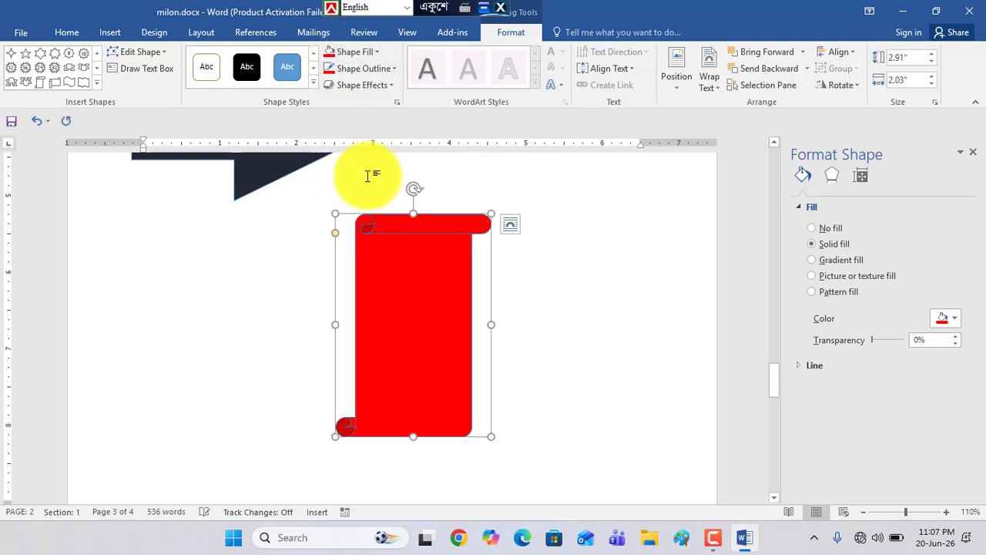
{"action": "left_click", "coordinate": [358, 67]}
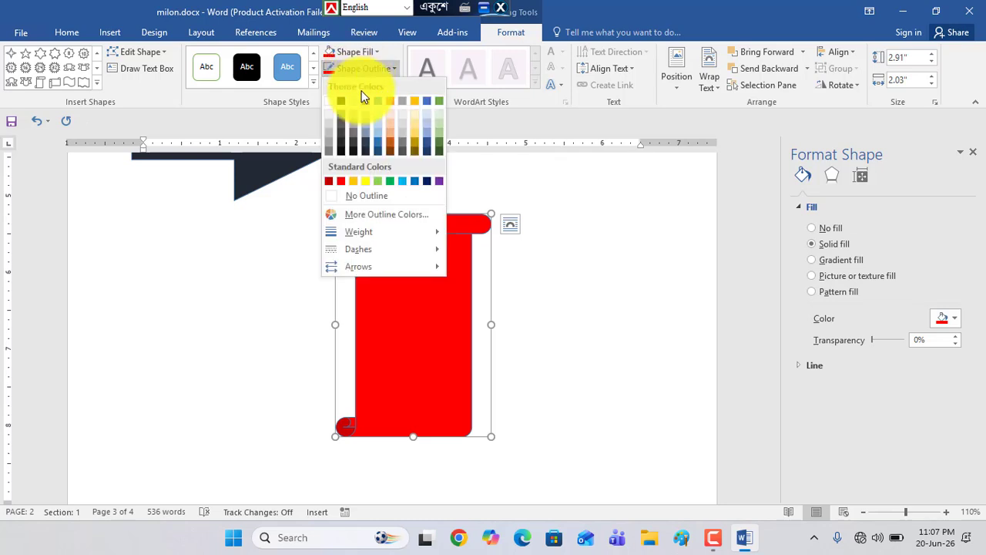
{"action": "left_click", "coordinate": [366, 182]}
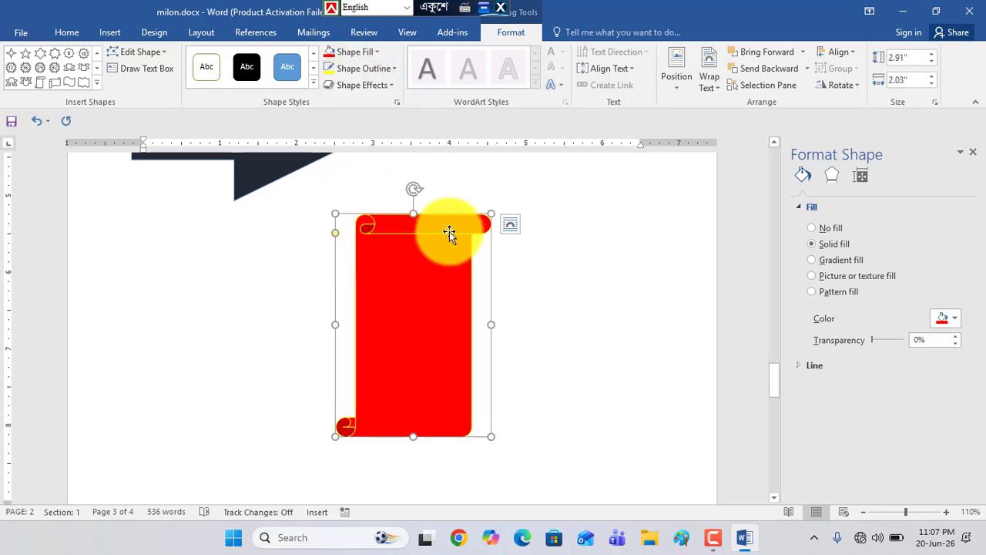
{"action": "left_click", "coordinate": [373, 75]}
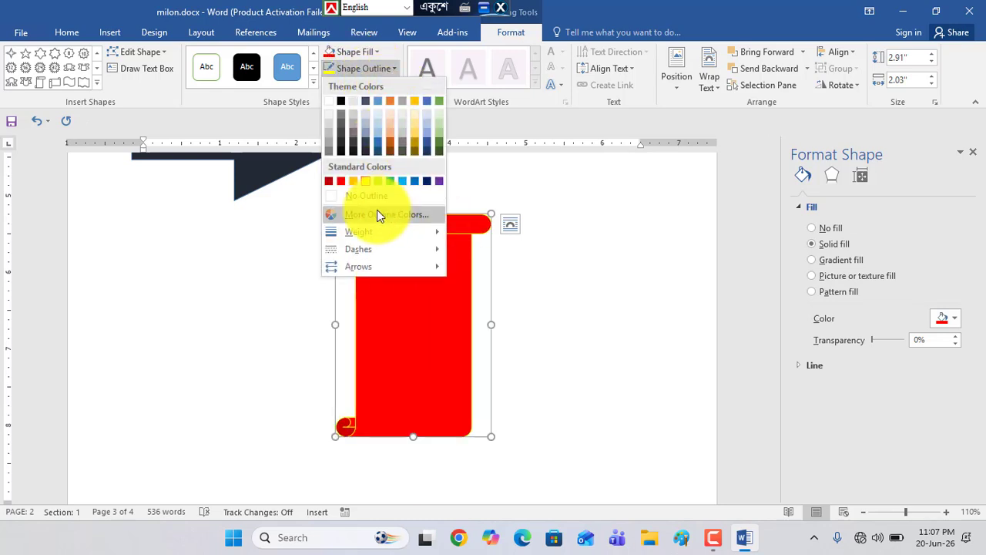
{"action": "mouse_move", "coordinate": [370, 232]}
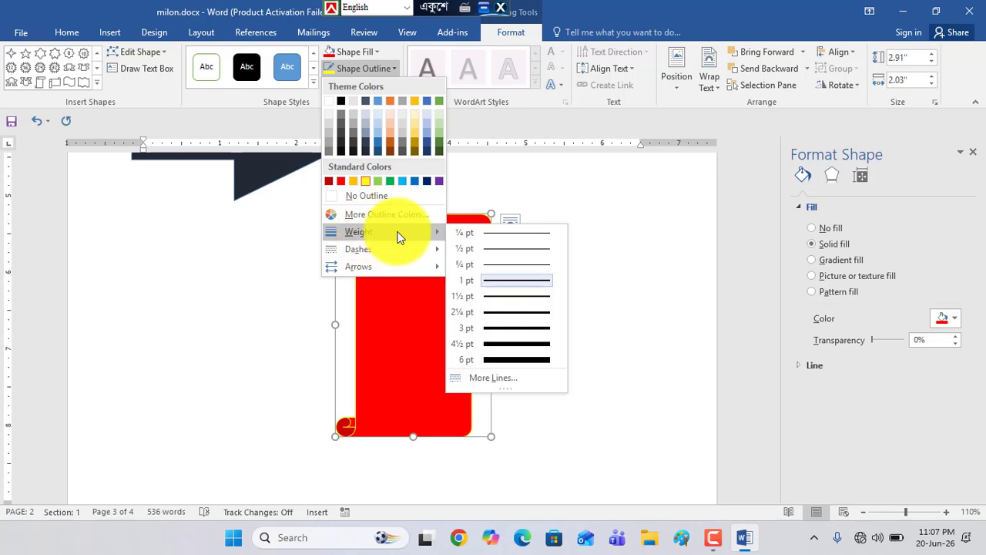
{"action": "left_click", "coordinate": [503, 360]}
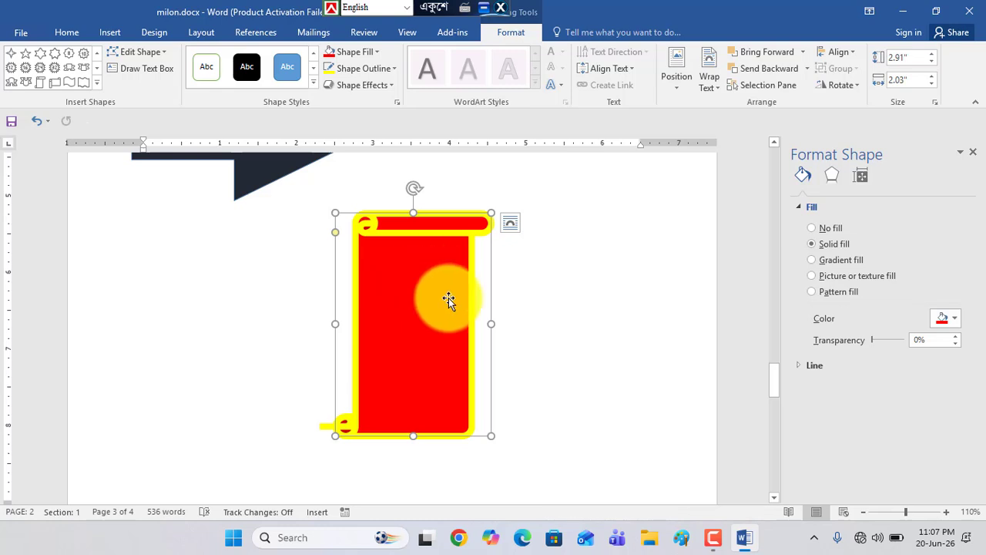
Add the text lines "ghggbfthgcvbc", "mhbhjfhcg", "gftdytd", "jhghyftyd" and "gfybjb" inside the scroll.
{"action": "right_click", "coordinate": [402, 270]}
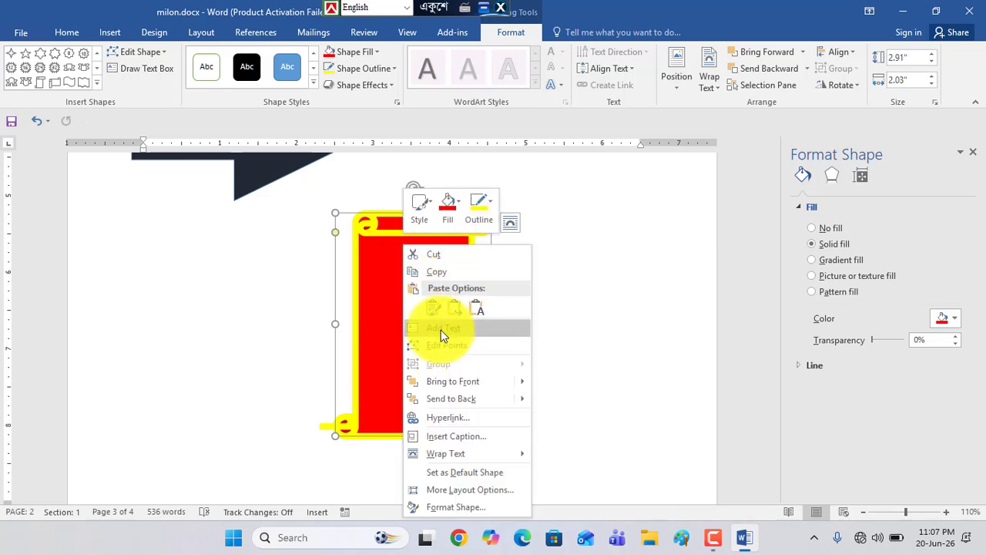
{"action": "left_click", "coordinate": [402, 324]}
{"action": "right_click", "coordinate": [398, 277]}
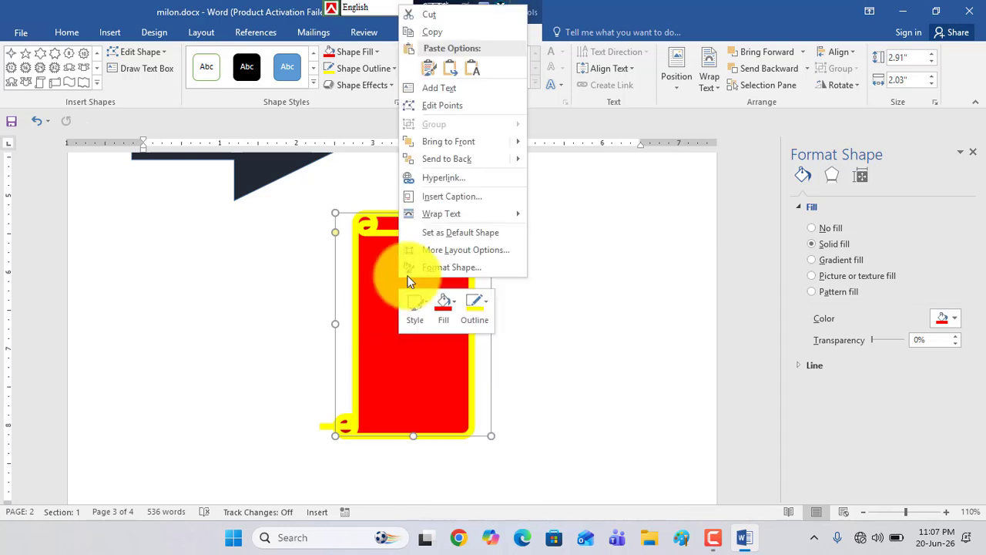
{"action": "left_click", "coordinate": [445, 88]}
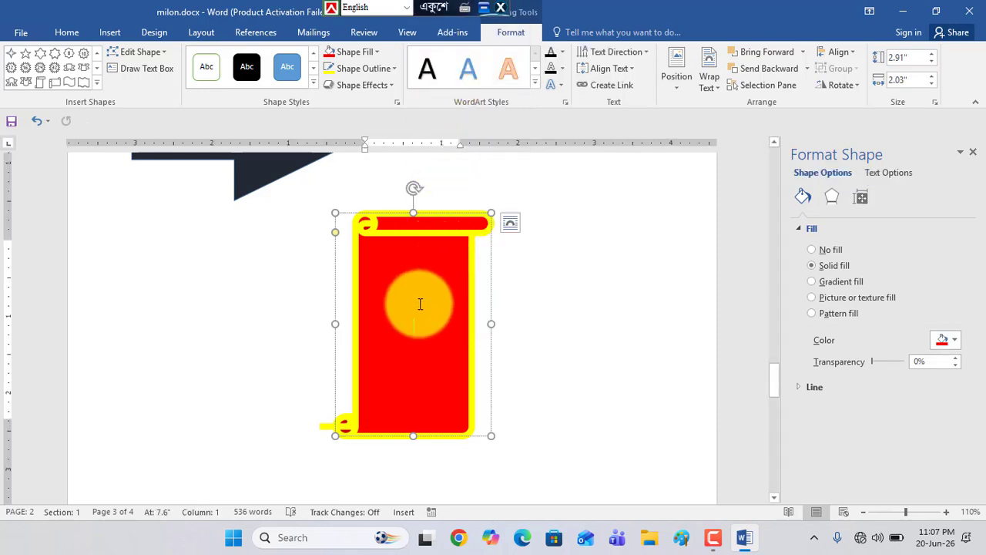
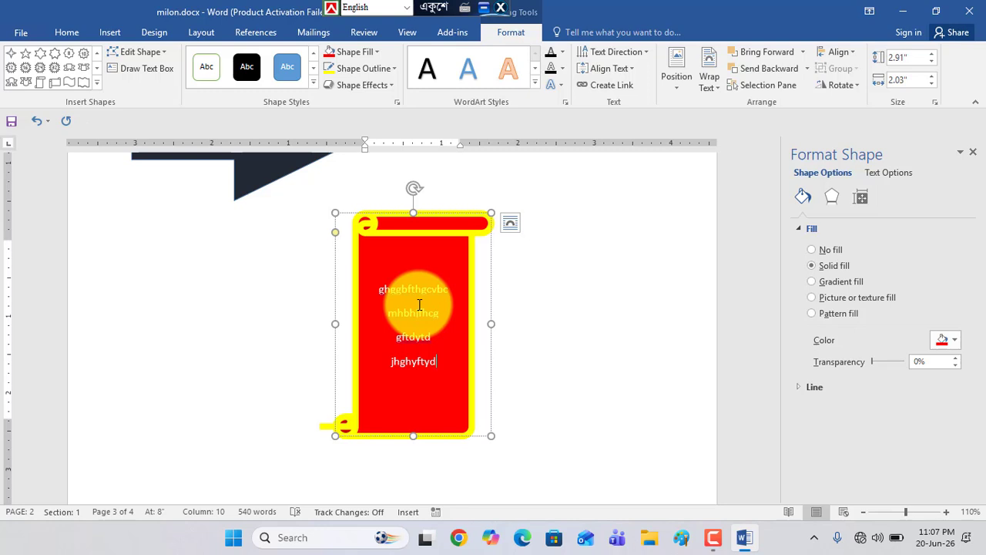
{"action": "key", "text": "Return"}
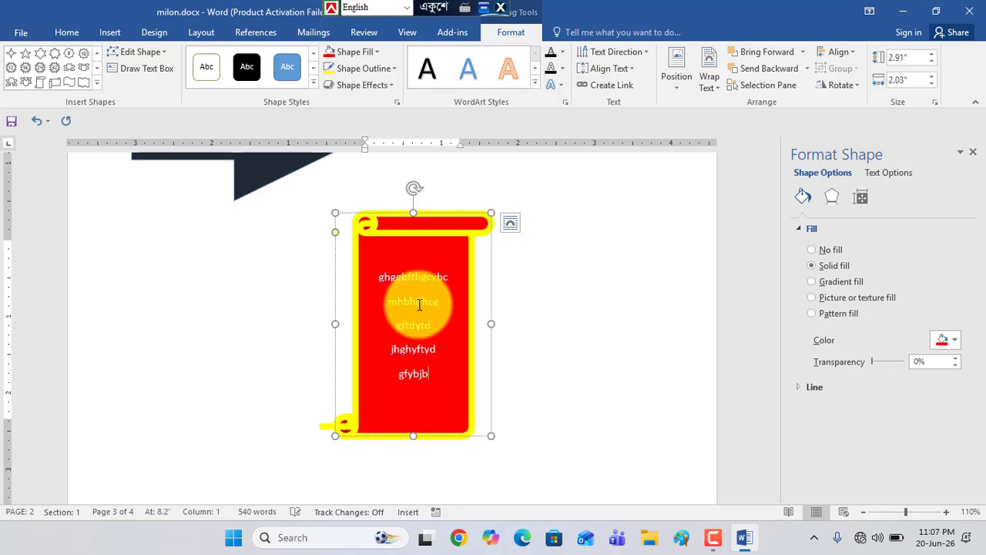
{"action": "key", "text": "Return"}
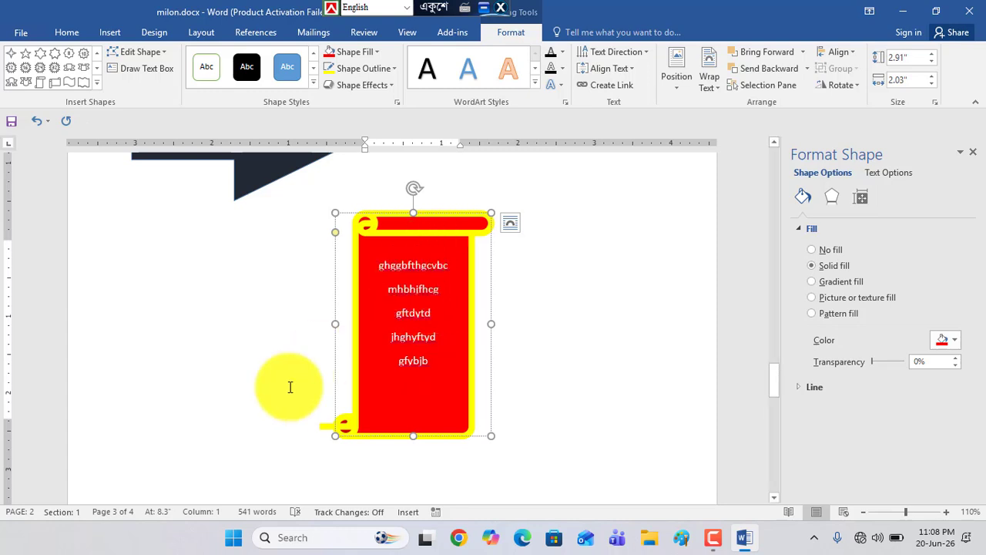
{"action": "left_click", "coordinate": [520, 401]}
Draw a cloud callout about 2.53" high by 1.84" wide above and to the right of the red scroll.
{"action": "scroll", "coordinate": [517, 394], "scroll_direction": "up", "scroll_amount": 6}
{"action": "scroll", "coordinate": [468, 383], "scroll_direction": "down", "scroll_amount": 6}
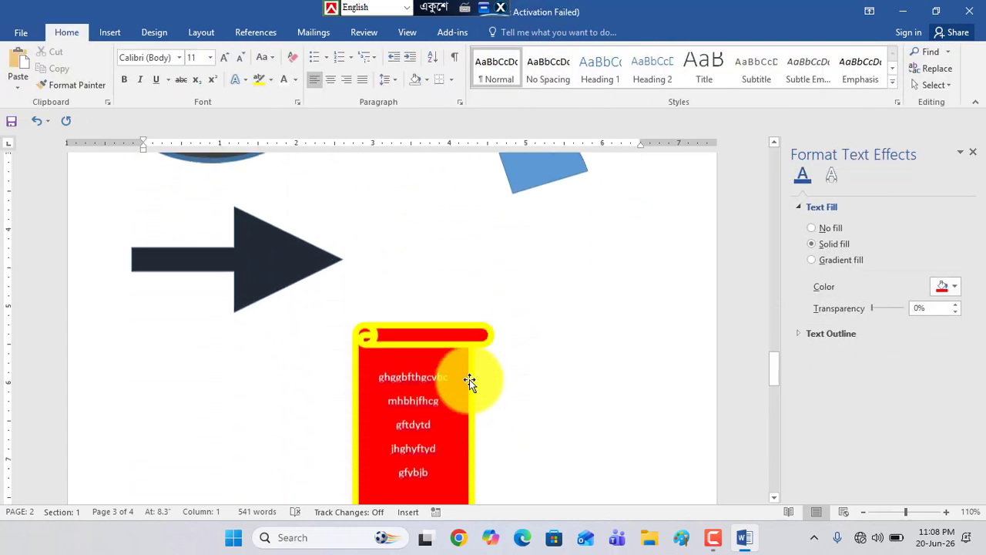
{"action": "left_click", "coordinate": [440, 398]}
{"action": "left_click", "coordinate": [510, 32]}
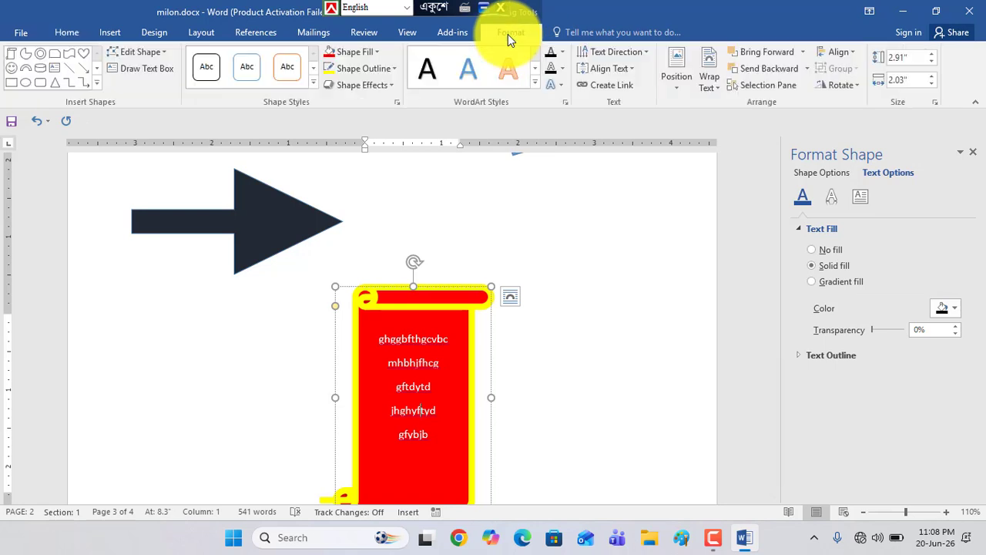
{"action": "left_click", "coordinate": [96, 82]}
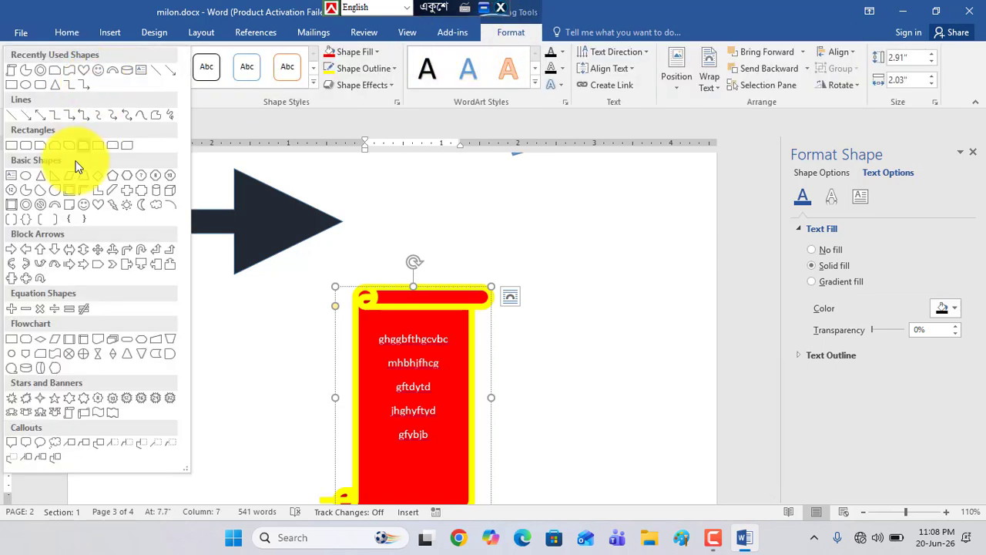
{"action": "left_click", "coordinate": [57, 442]}
{"action": "left_click_drag", "start_coordinate": [632, 185], "coordinate": [490, 377]}
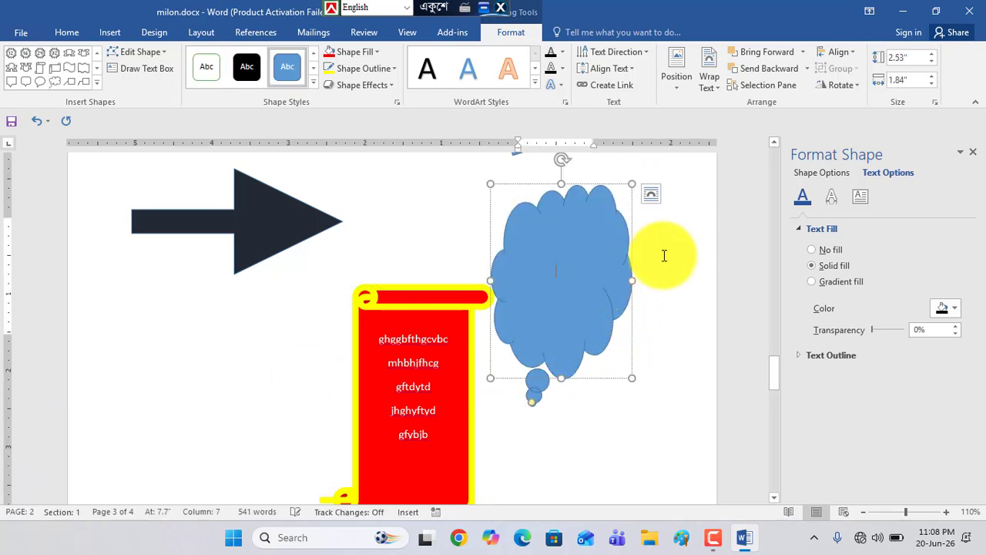
Move the cloud callout towards the right page edge, clear of the scroll, and apply the solid gray theme style.
{"action": "left_click_drag", "start_coordinate": [601, 192], "coordinate": [681, 187]}
{"action": "left_click_drag", "start_coordinate": [662, 185], "coordinate": [660, 184]}
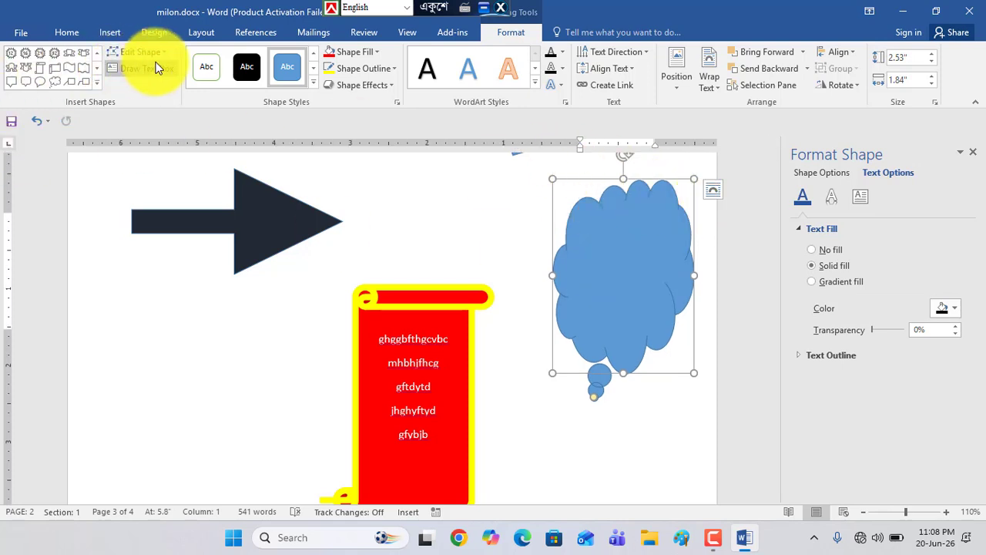
{"action": "left_click", "coordinate": [313, 82]}
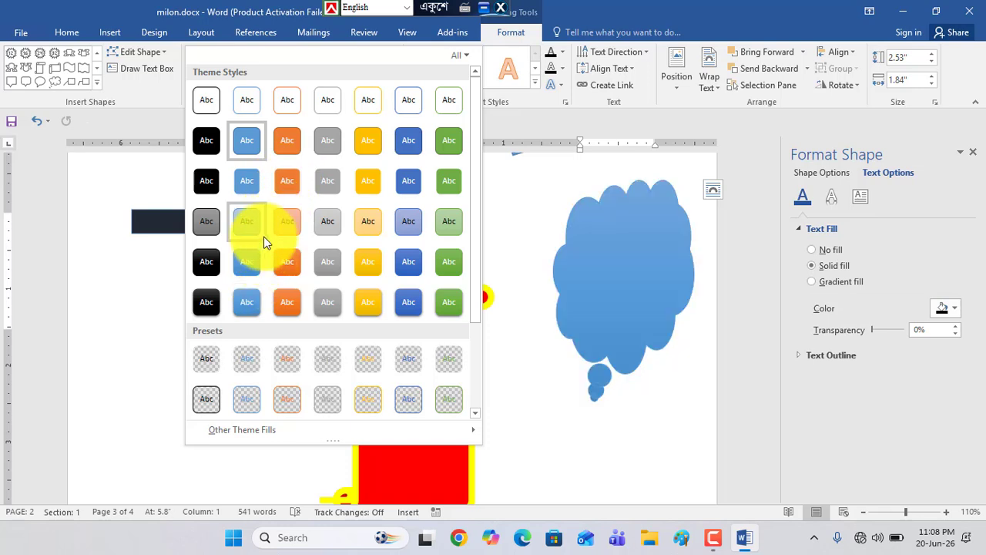
{"action": "left_click", "coordinate": [325, 146]}
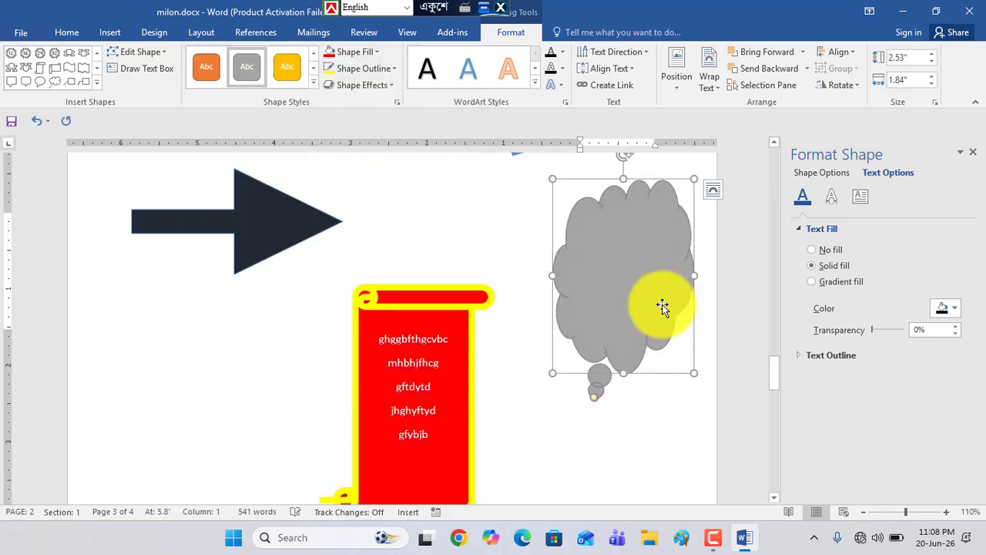
Insert a text box about 2.07" by 2.71" left of the scroll with the text "kjoiu8linmjho8ym jhjhukjnj" and shift it slightly up.
{"action": "left_click", "coordinate": [95, 83]}
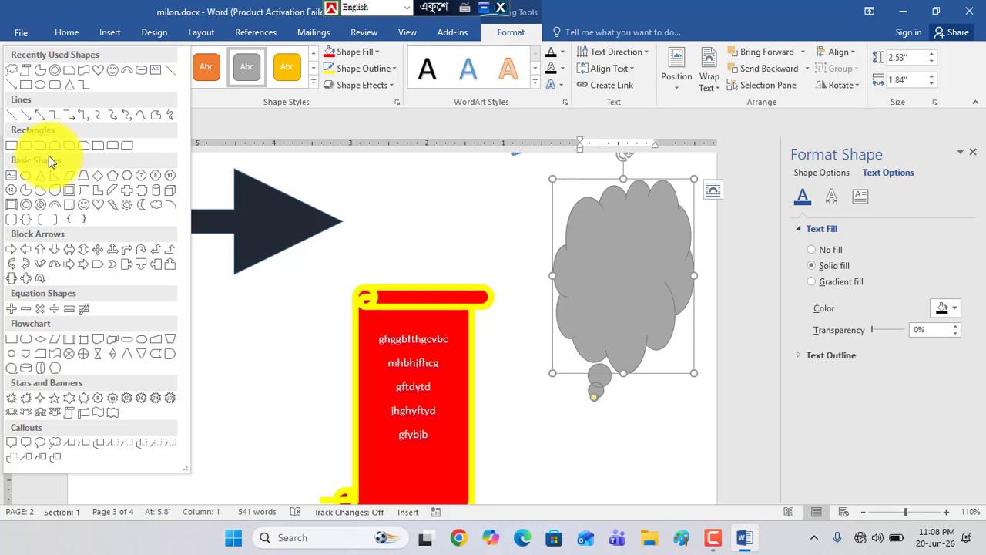
{"action": "left_click", "coordinate": [14, 180]}
{"action": "scroll", "coordinate": [342, 304], "scroll_direction": "down", "scroll_amount": 5}
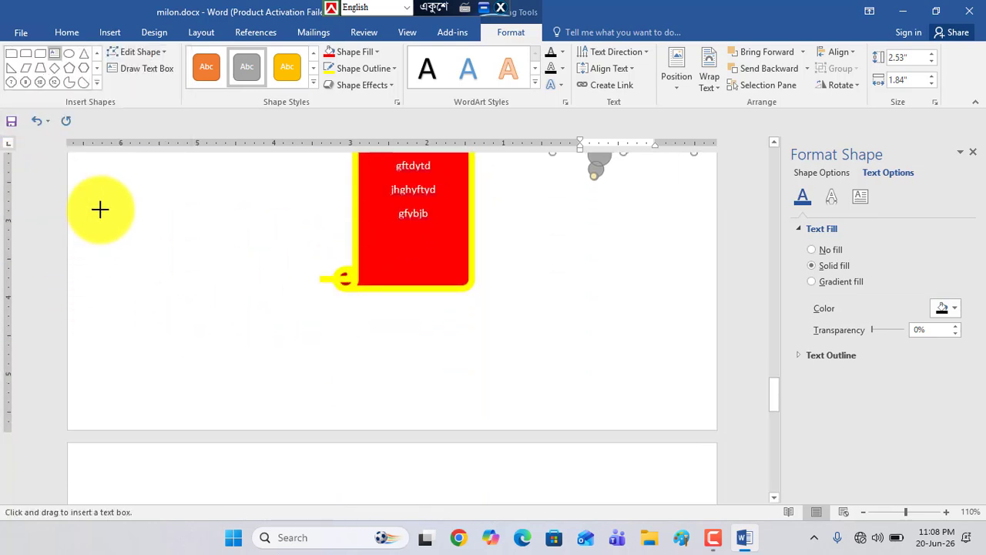
{"action": "left_click_drag", "start_coordinate": [101, 210], "coordinate": [308, 367]}
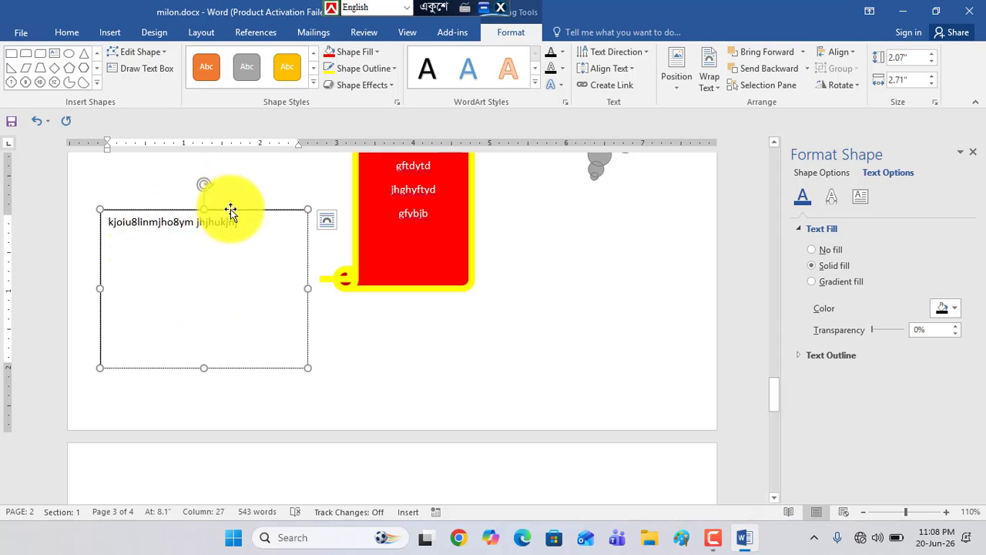
{"action": "left_click_drag", "start_coordinate": [231, 210], "coordinate": [242, 181]}
{"action": "scroll", "coordinate": [335, 342], "scroll_direction": "up", "scroll_amount": 5}
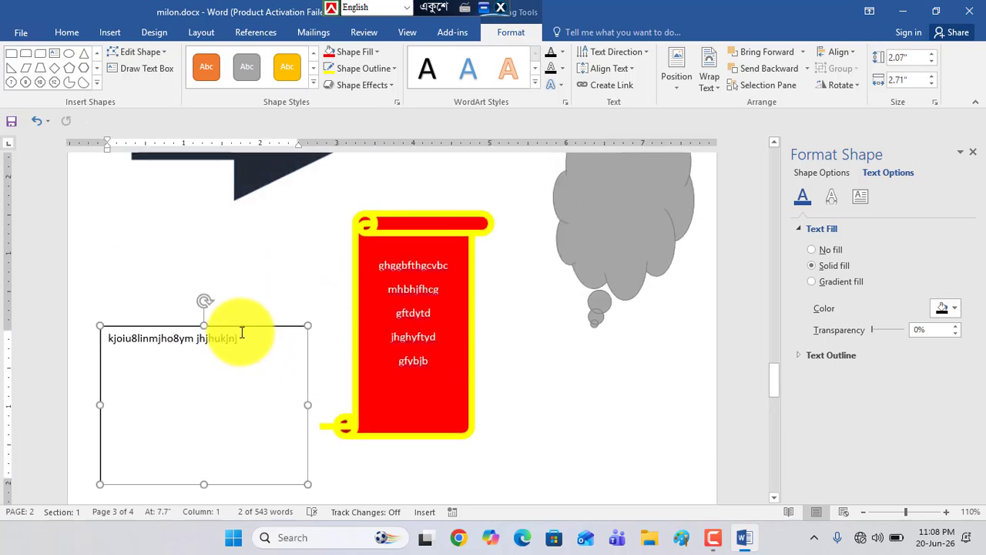
Shrink the text box to about 0.92" high by 1.33" wide and place it over the cloud callout.
{"action": "left_click_drag", "start_coordinate": [244, 327], "coordinate": [484, 144]}
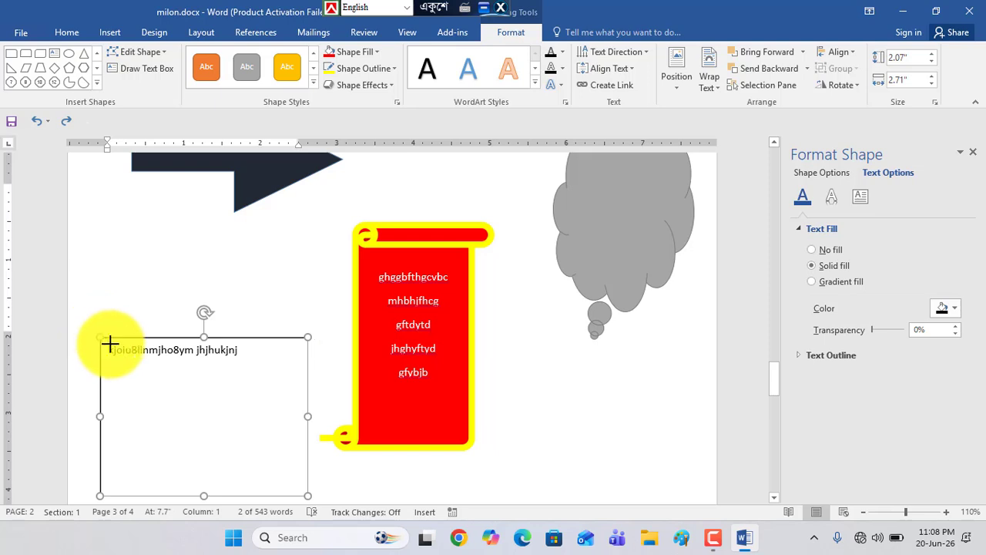
{"action": "left_click_drag", "start_coordinate": [101, 338], "coordinate": [186, 401]}
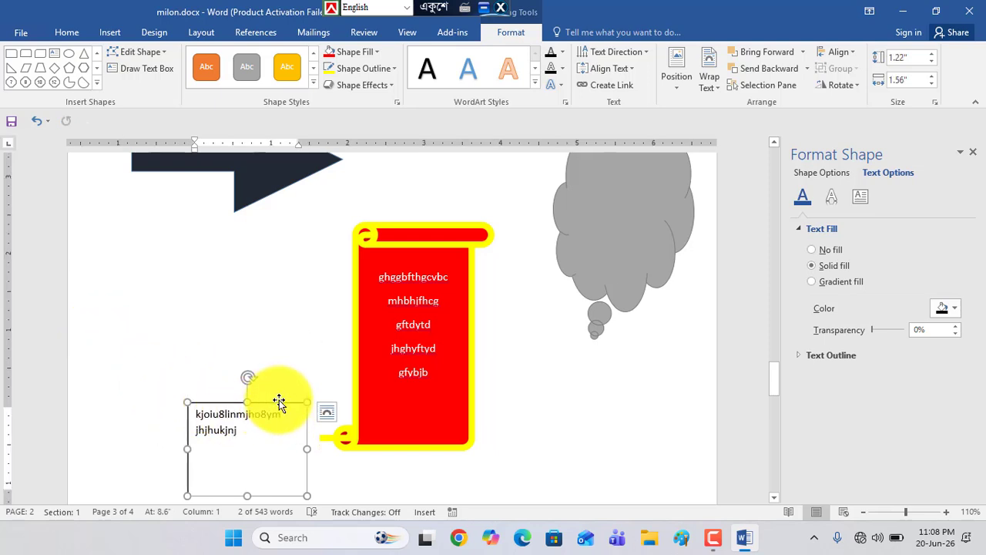
{"action": "left_click_drag", "start_coordinate": [279, 402], "coordinate": [497, 154]}
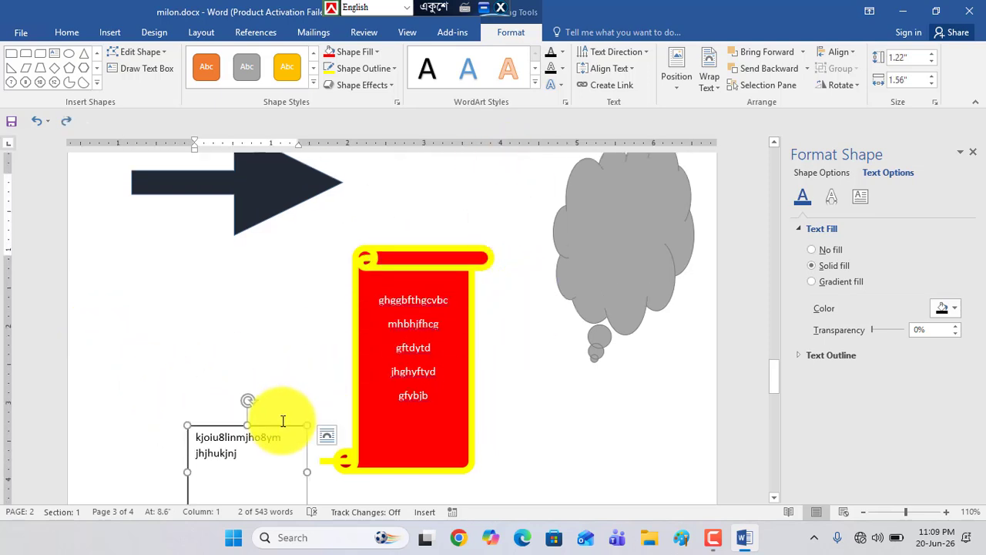
{"action": "left_click_drag", "start_coordinate": [281, 428], "coordinate": [672, 186]}
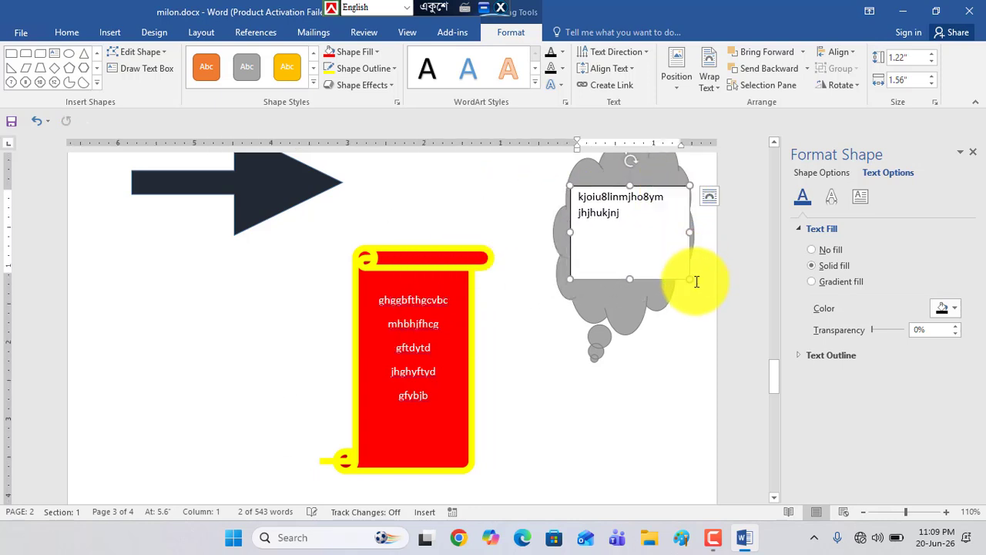
{"action": "left_click_drag", "start_coordinate": [689, 280], "coordinate": [672, 256]}
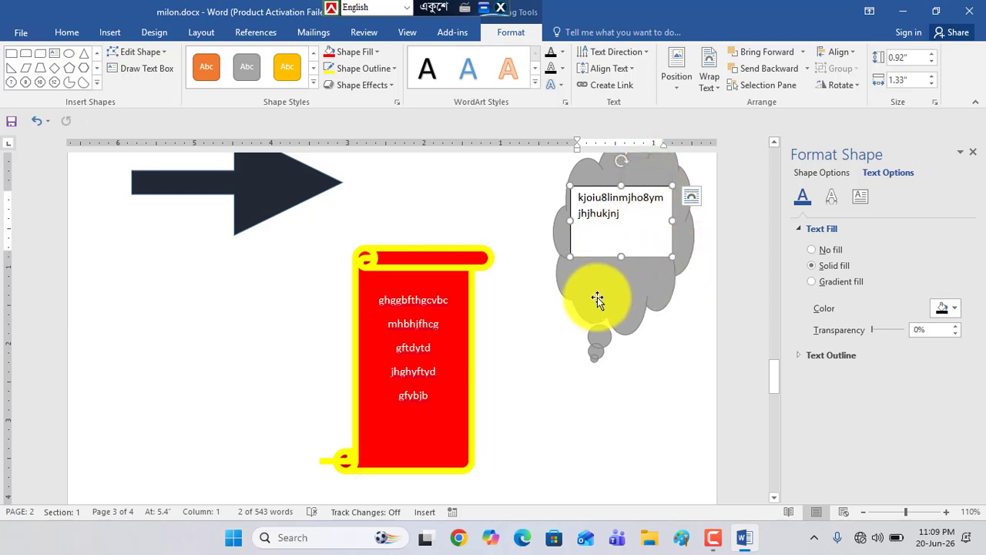
Apply the solid gray style to the text box on the cloud and shift it slightly lower.
{"action": "left_click", "coordinate": [251, 76]}
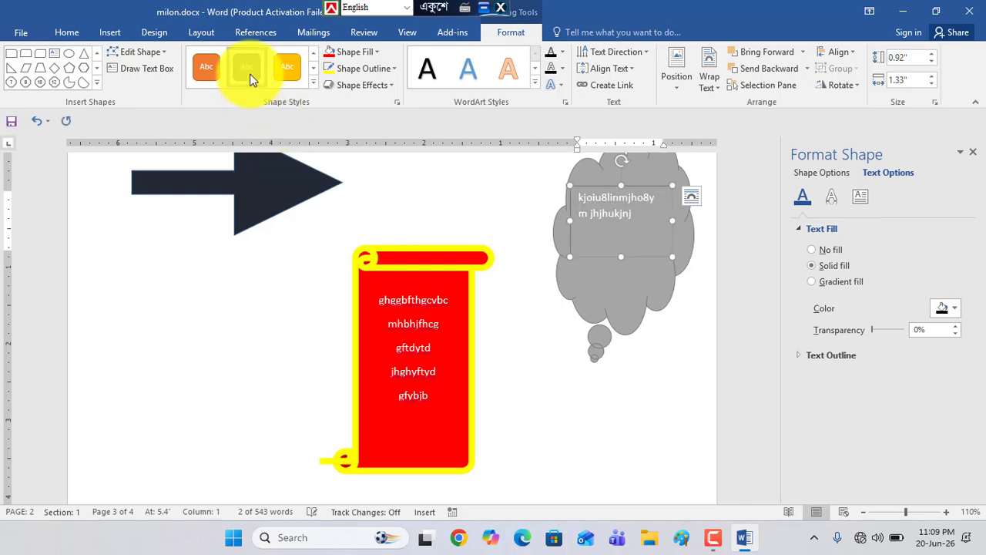
{"action": "left_click", "coordinate": [480, 205]}
{"action": "scroll", "coordinate": [480, 205], "scroll_direction": "up", "scroll_amount": 6}
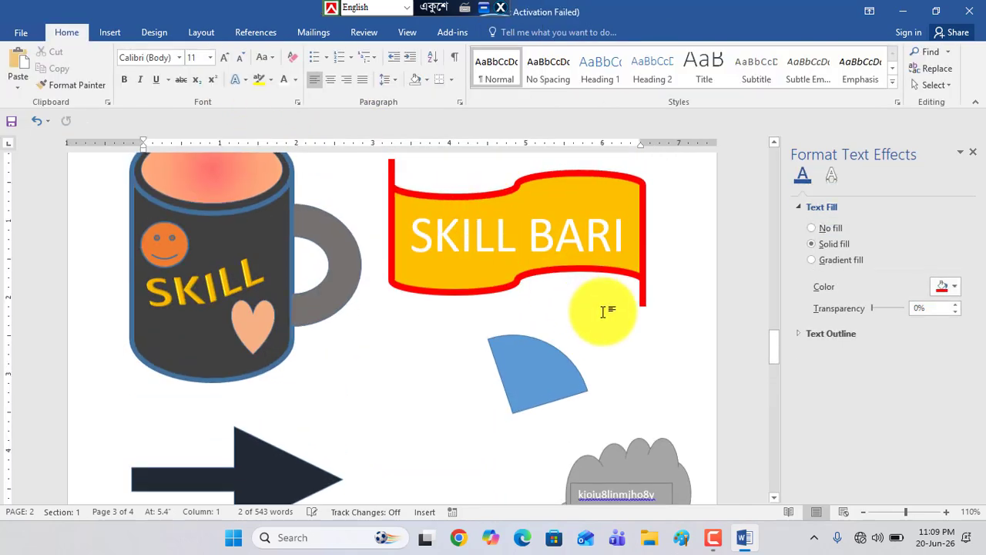
{"action": "scroll", "coordinate": [606, 308], "scroll_direction": "down", "scroll_amount": 3}
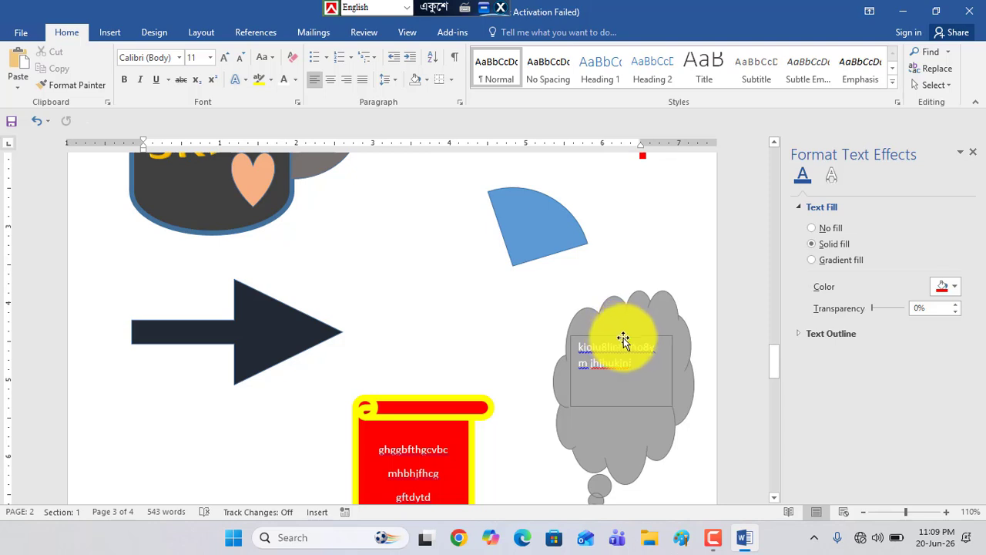
{"action": "left_click_drag", "start_coordinate": [628, 337], "coordinate": [632, 365]}
{"action": "scroll", "coordinate": [487, 390], "scroll_direction": "down", "scroll_amount": 1}
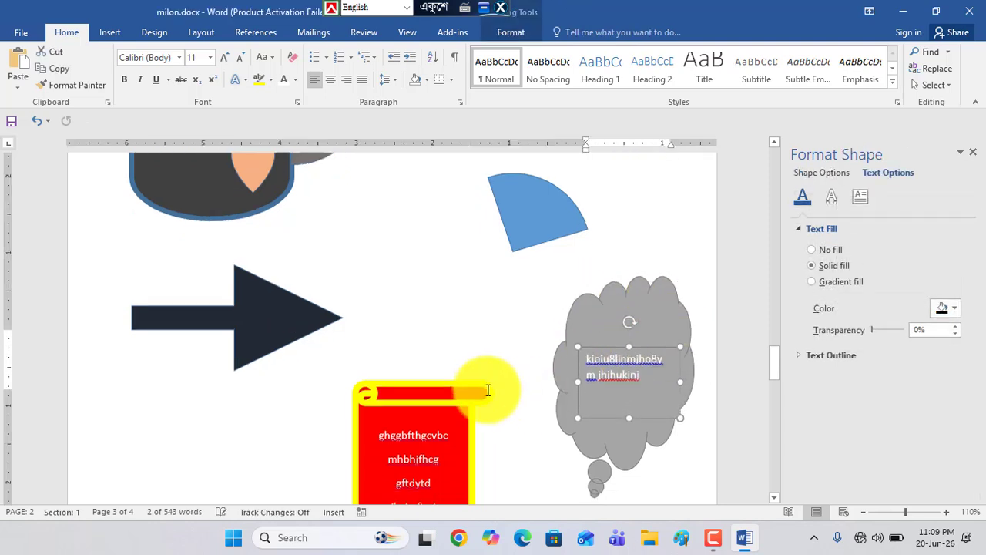
{"action": "scroll", "coordinate": [488, 390], "scroll_direction": "down", "scroll_amount": 1}
{"action": "left_click", "coordinate": [494, 303]}
Remove the outline of the text box on the cloud callout so that it blends in.
{"action": "scroll", "coordinate": [590, 346], "scroll_direction": "up", "scroll_amount": 4}
{"action": "scroll", "coordinate": [599, 363], "scroll_direction": "down", "scroll_amount": 3}
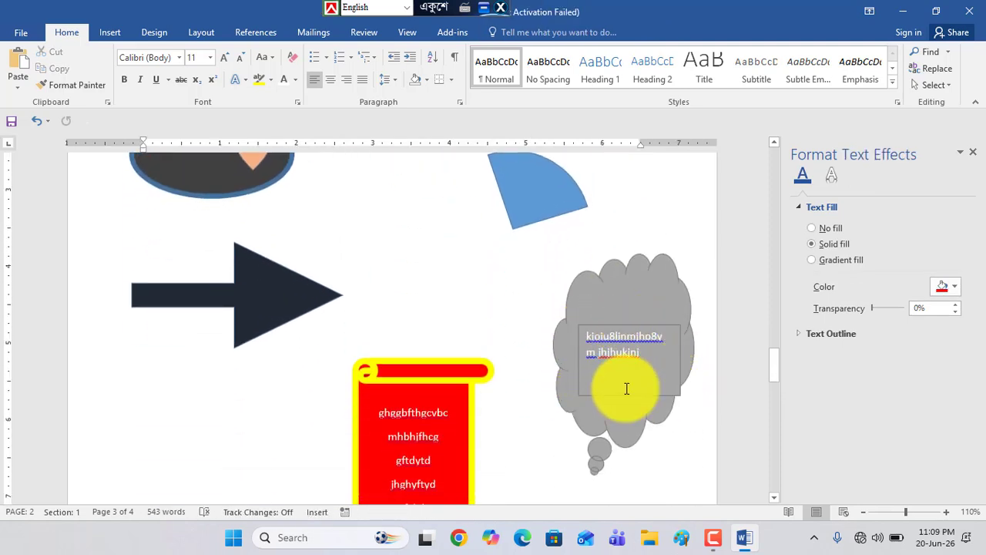
{"action": "left_click", "coordinate": [620, 329]}
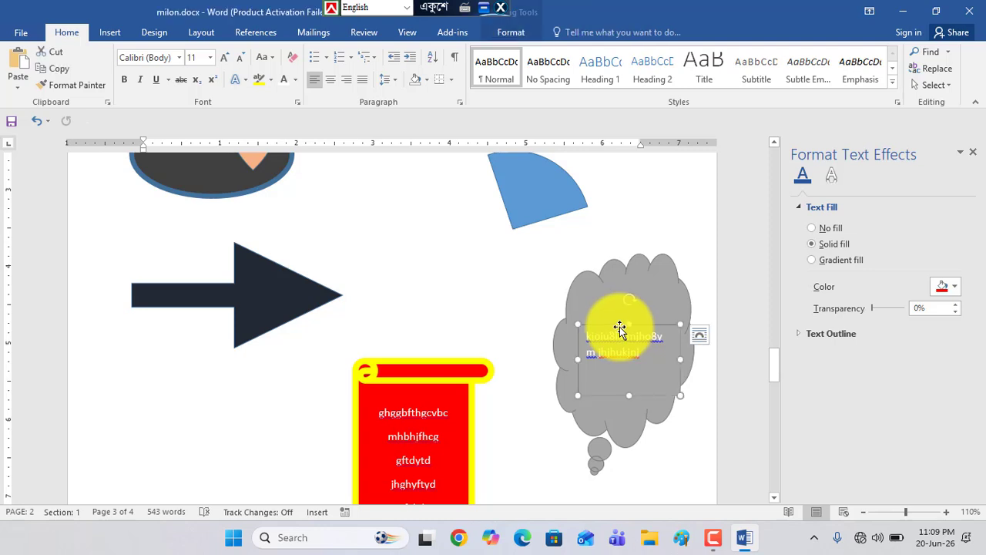
{"action": "left_click", "coordinate": [506, 33]}
{"action": "left_click", "coordinate": [366, 70]}
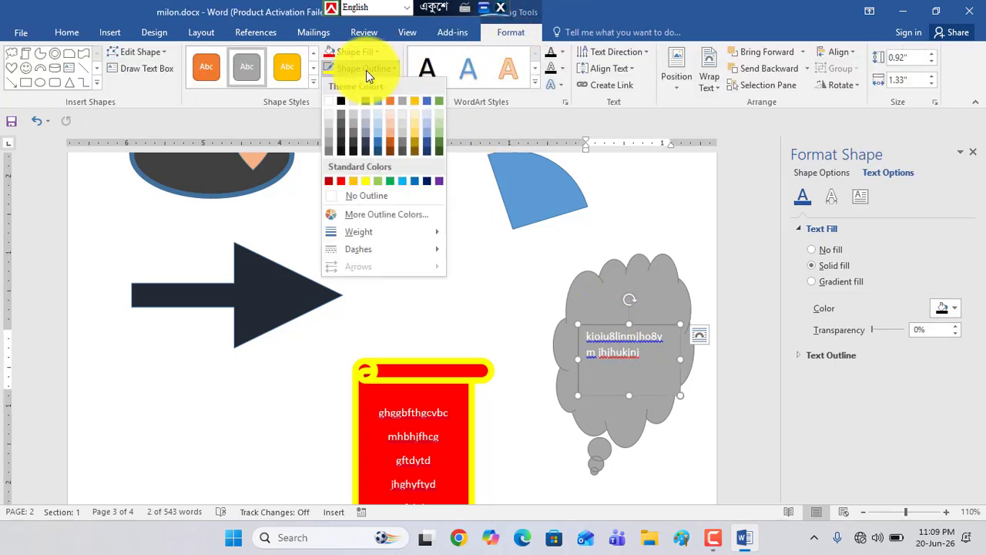
{"action": "left_click", "coordinate": [368, 196]}
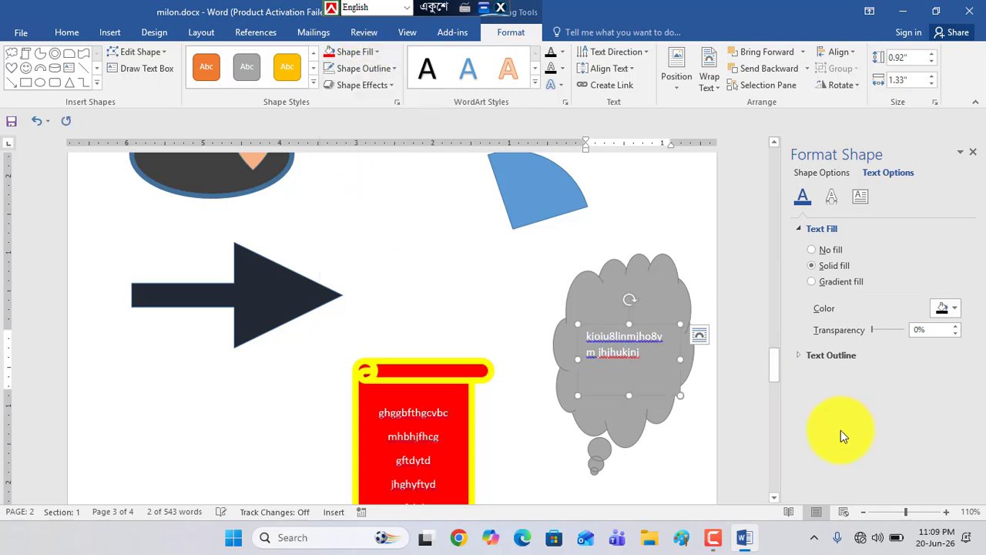
{"action": "left_click", "coordinate": [466, 293]}
{"action": "scroll", "coordinate": [493, 303], "scroll_direction": "up", "scroll_amount": 6}
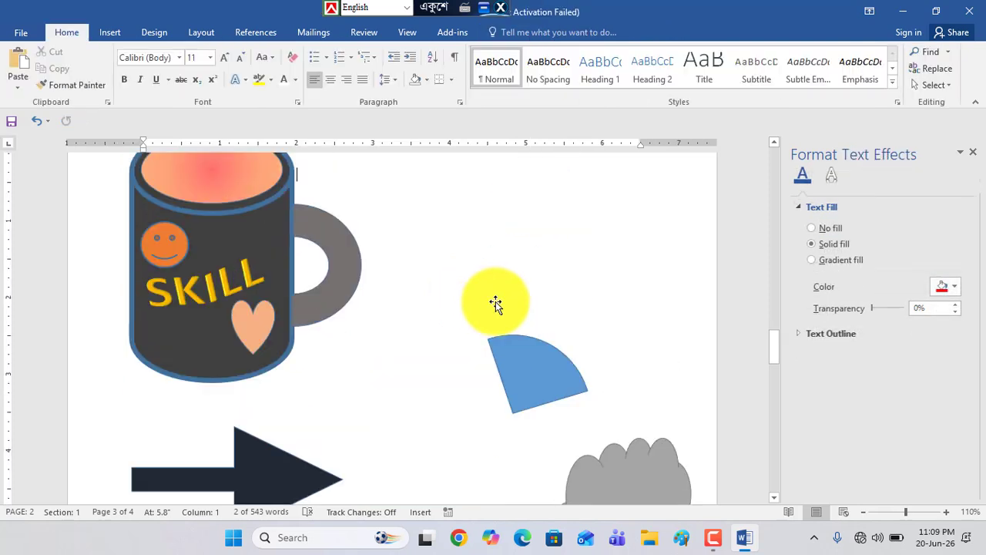
{"action": "scroll", "coordinate": [647, 363], "scroll_direction": "down", "scroll_amount": 6}
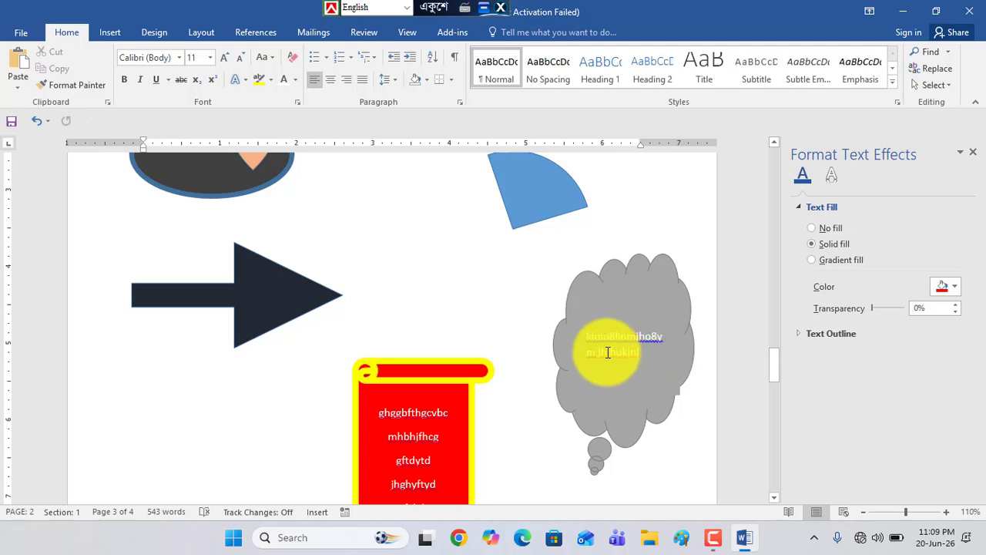
Insert a text box about 0.75" high by 2.83" wide left of the scroll with the text "jhkhnjmmh8iljb,j".
{"action": "left_click", "coordinate": [116, 32]}
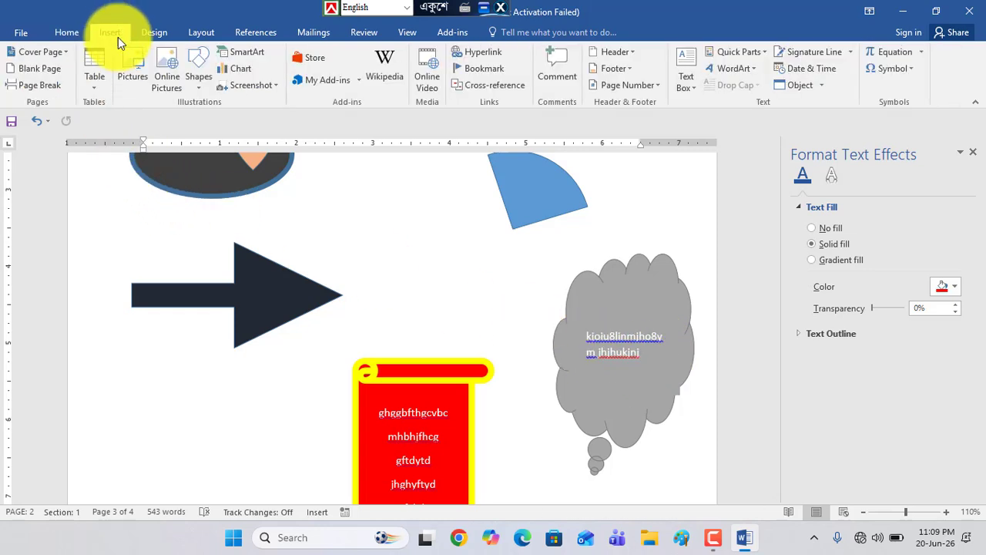
{"action": "left_click", "coordinate": [200, 84]}
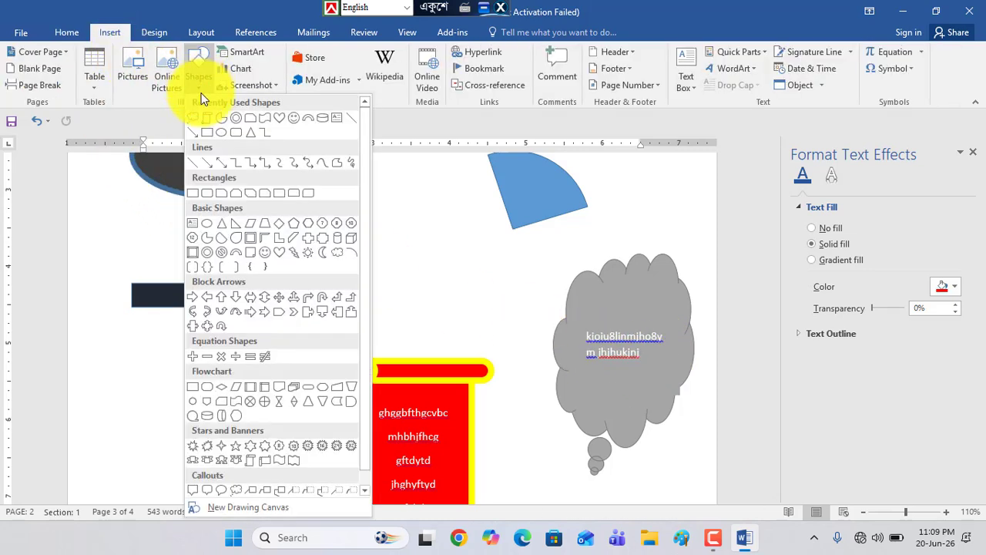
{"action": "left_click", "coordinate": [193, 225]}
{"action": "scroll", "coordinate": [340, 287], "scroll_direction": "down", "scroll_amount": 3}
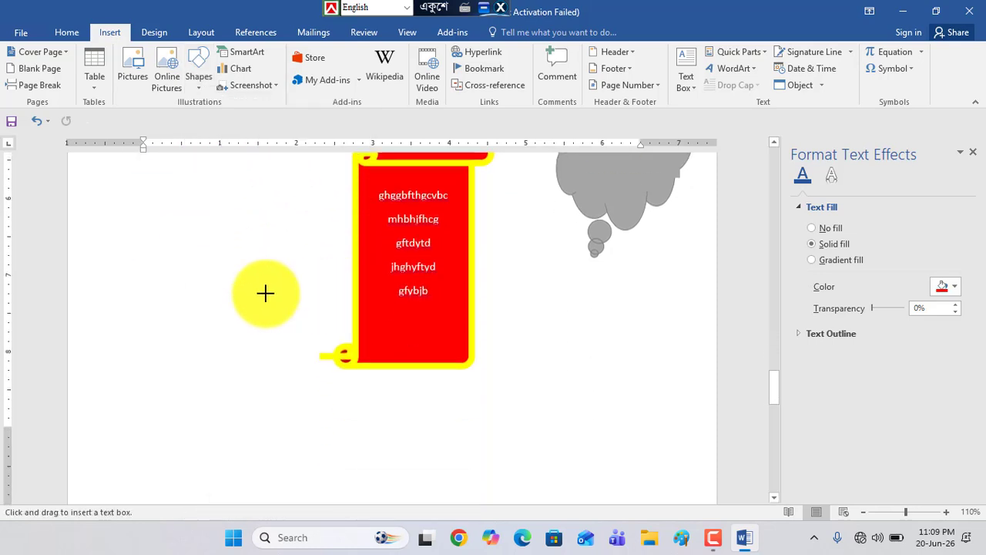
{"action": "left_click_drag", "start_coordinate": [89, 214], "coordinate": [306, 271]}
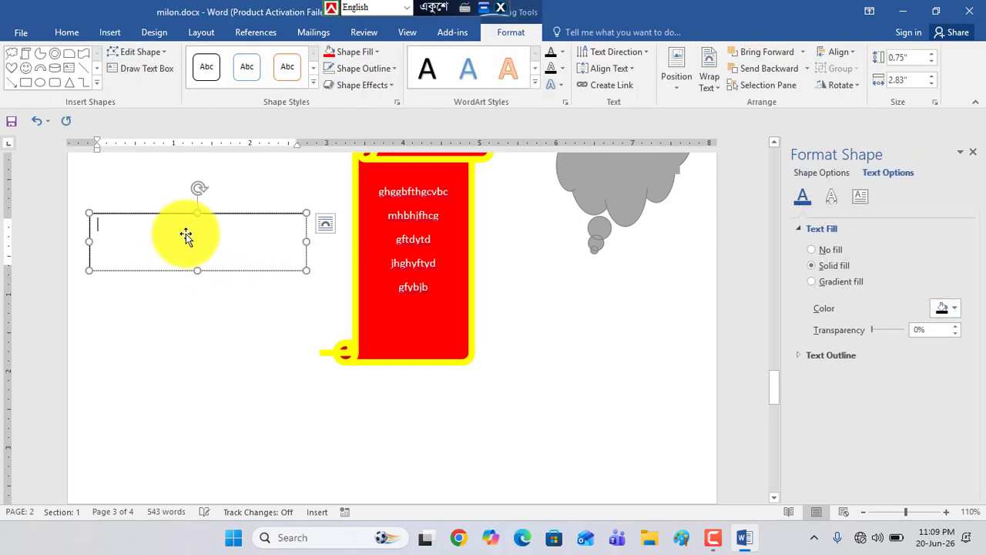
{"action": "type", "text": "jhkhnjmmh8iljb,j"}
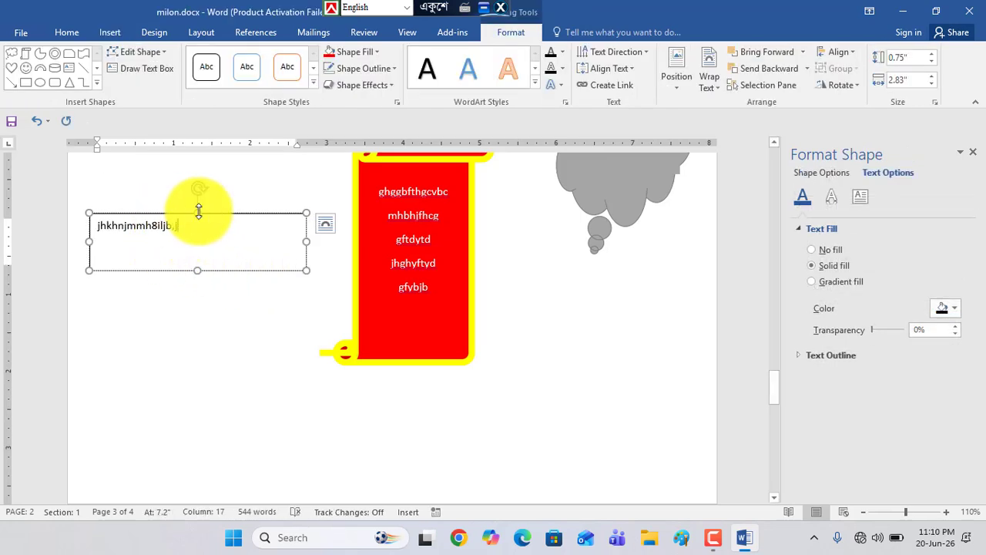
Reposition the new text box slightly lower and closer to the scroll's left side and fill it with theme orange.
{"action": "left_click_drag", "start_coordinate": [213, 216], "coordinate": [621, 296]}
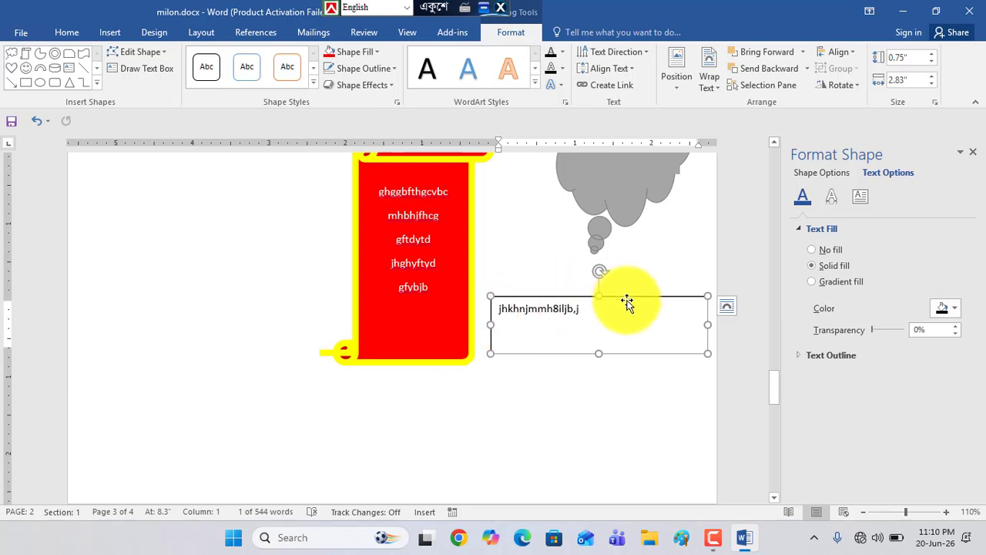
{"action": "left_click_drag", "start_coordinate": [632, 299], "coordinate": [260, 241]}
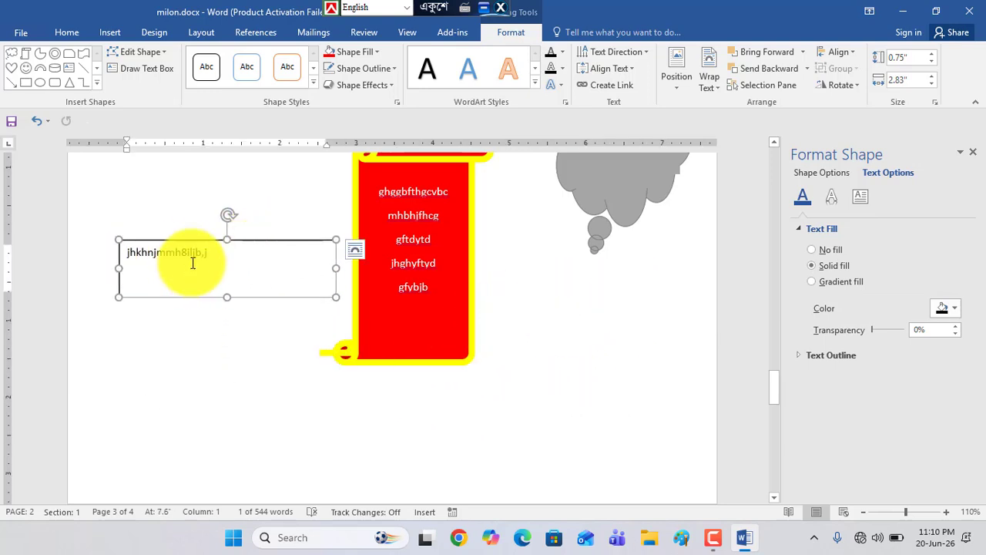
{"action": "left_click", "coordinate": [372, 48]}
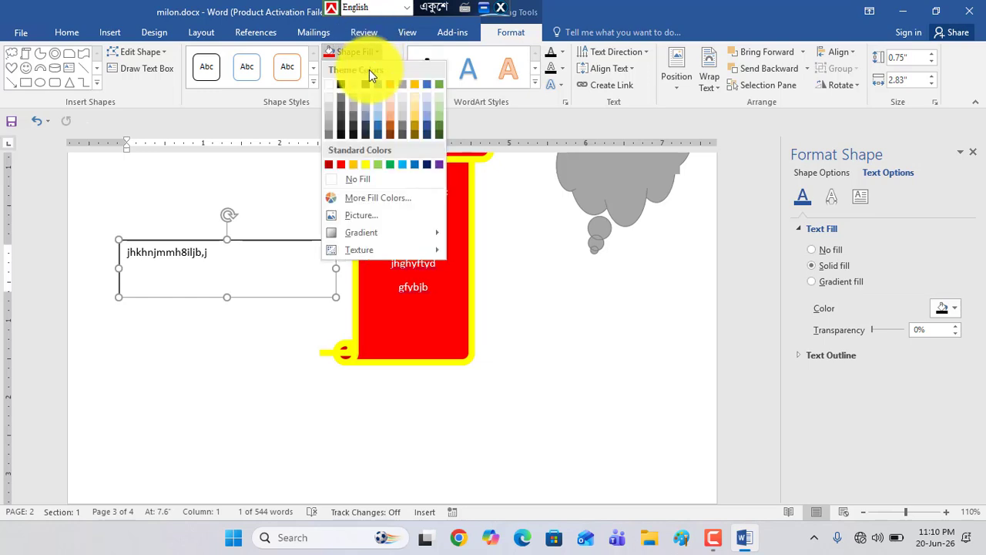
{"action": "left_click", "coordinate": [390, 83]}
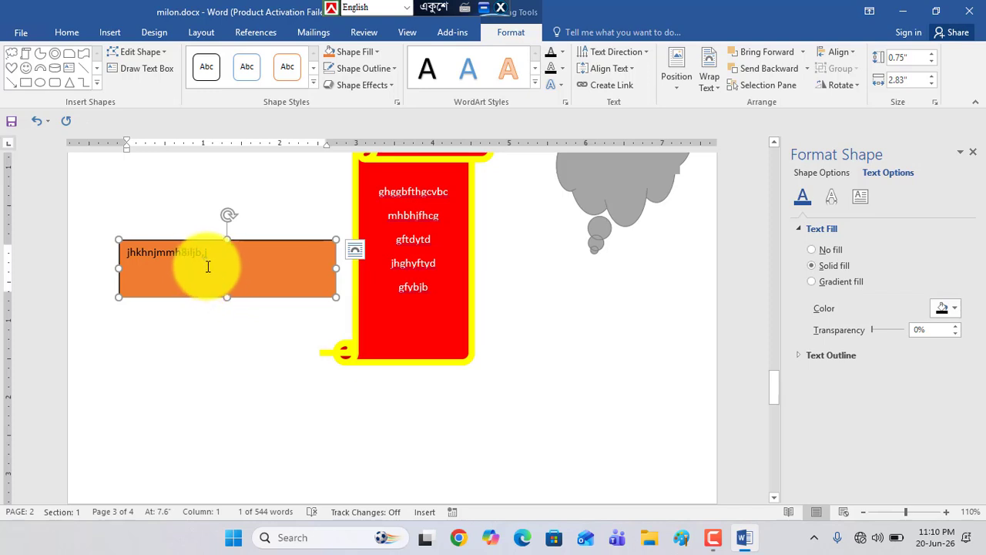
Change the font colour of the text in the orange text box beside the scroll to dark red.
{"action": "left_click_drag", "start_coordinate": [209, 261], "coordinate": [131, 254]}
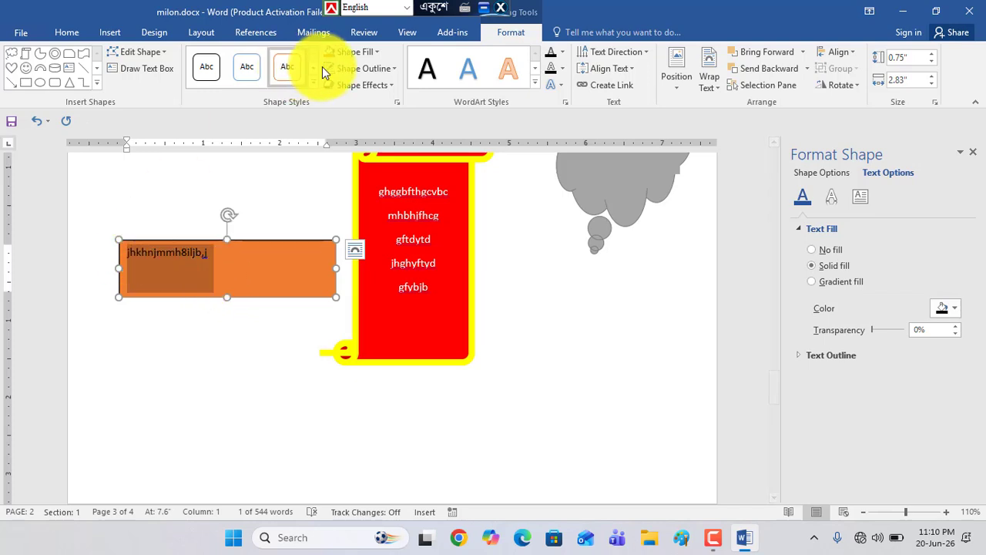
{"action": "left_click", "coordinate": [67, 31]}
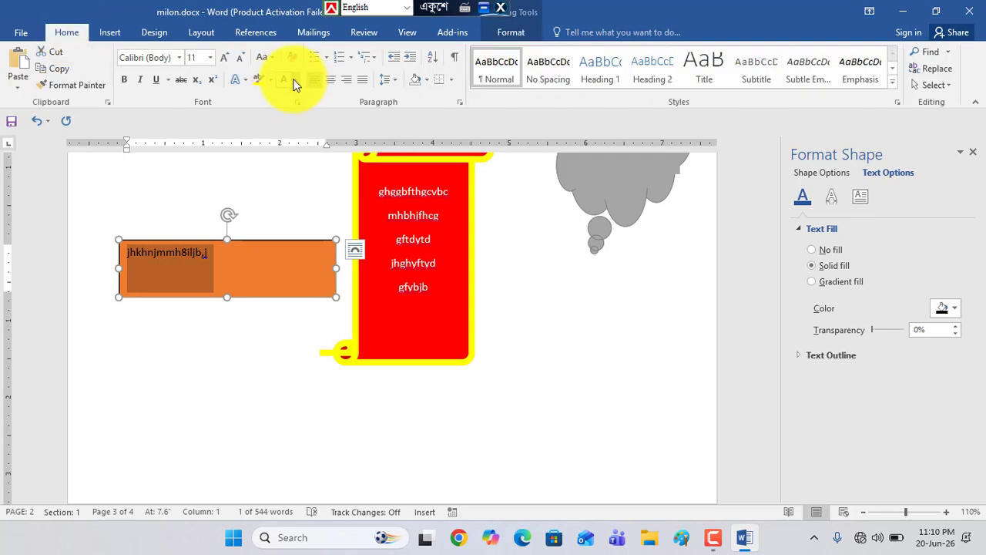
{"action": "left_click", "coordinate": [296, 79]}
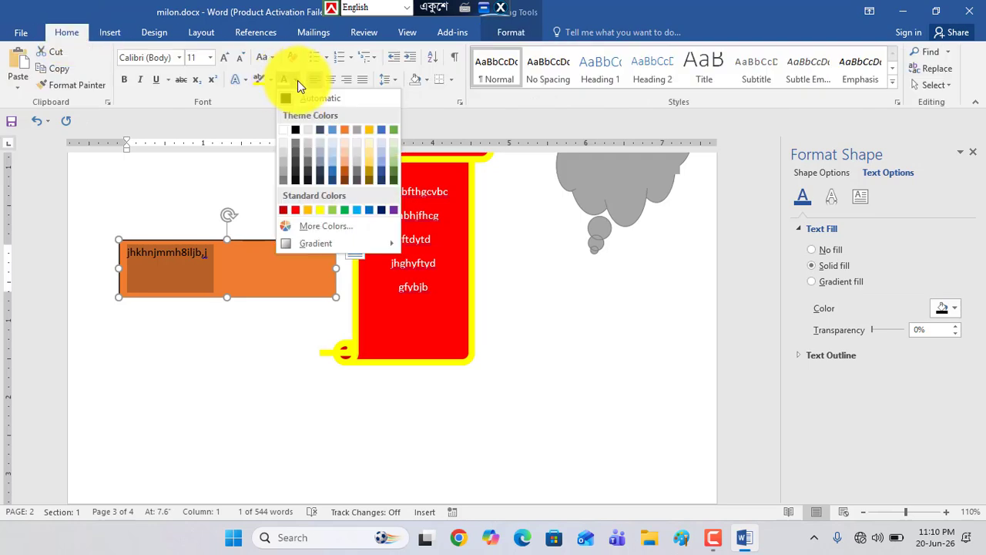
{"action": "left_click", "coordinate": [286, 211]}
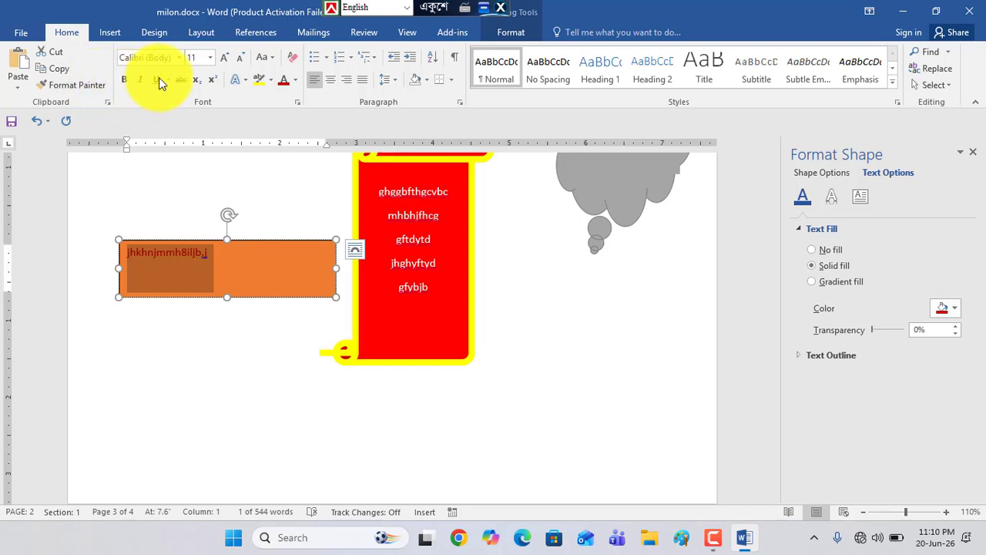
Draw a curved ribbon banner about 0.38" high by 2.09" wide below the cloud callout, widen its centre band and shift it slightly left.
{"action": "left_click", "coordinate": [110, 34]}
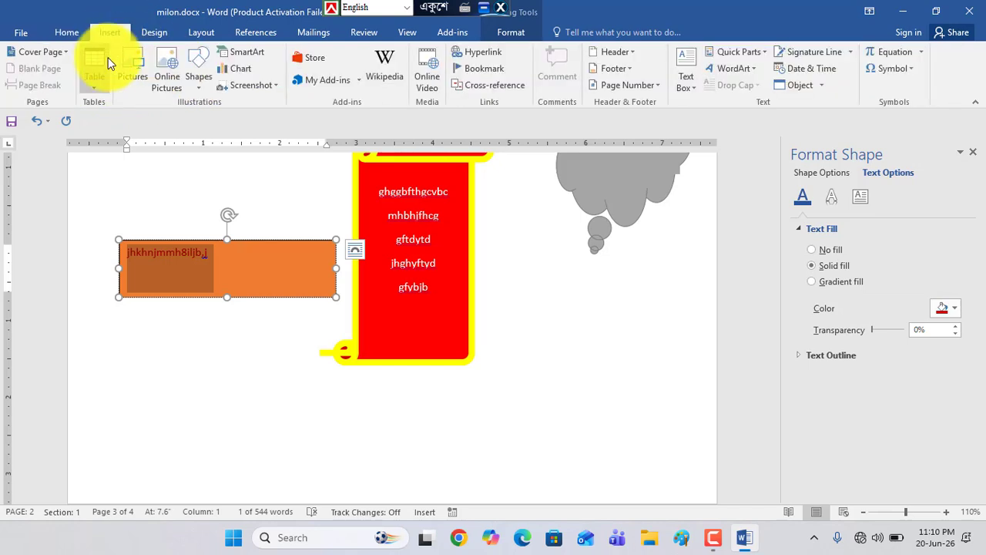
{"action": "left_click", "coordinate": [199, 79]}
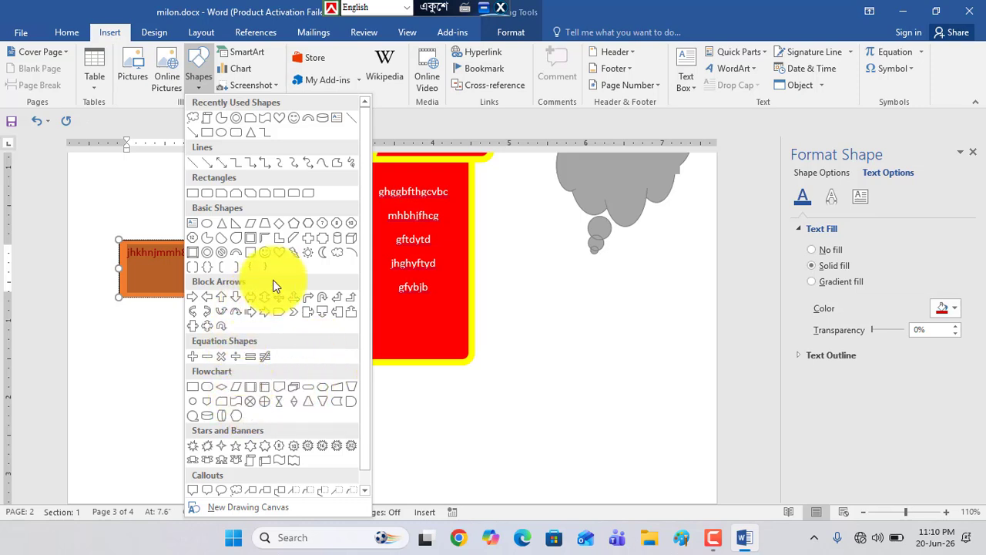
{"action": "scroll", "coordinate": [250, 219], "scroll_direction": "down", "scroll_amount": 1}
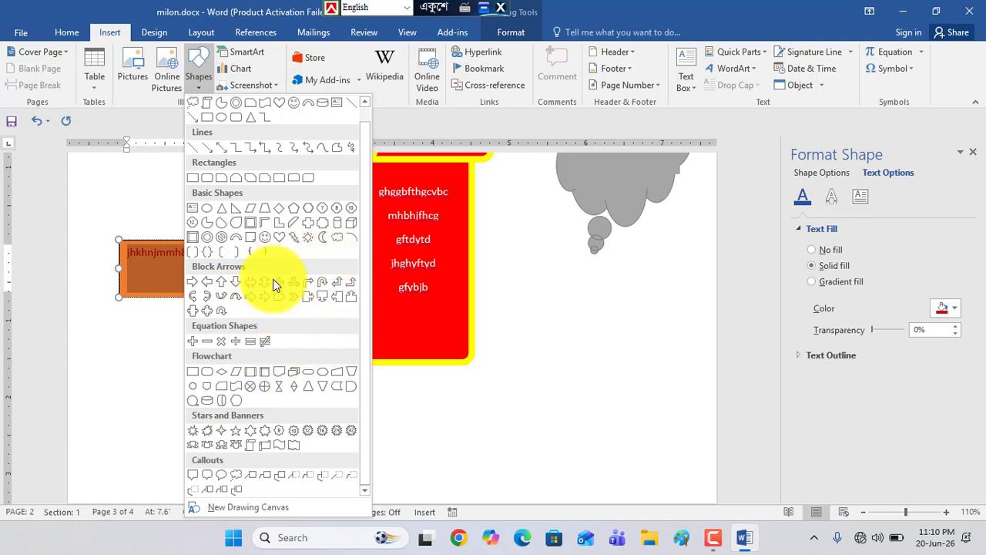
{"action": "left_click", "coordinate": [226, 445]}
{"action": "left_click_drag", "start_coordinate": [515, 297], "coordinate": [675, 326]}
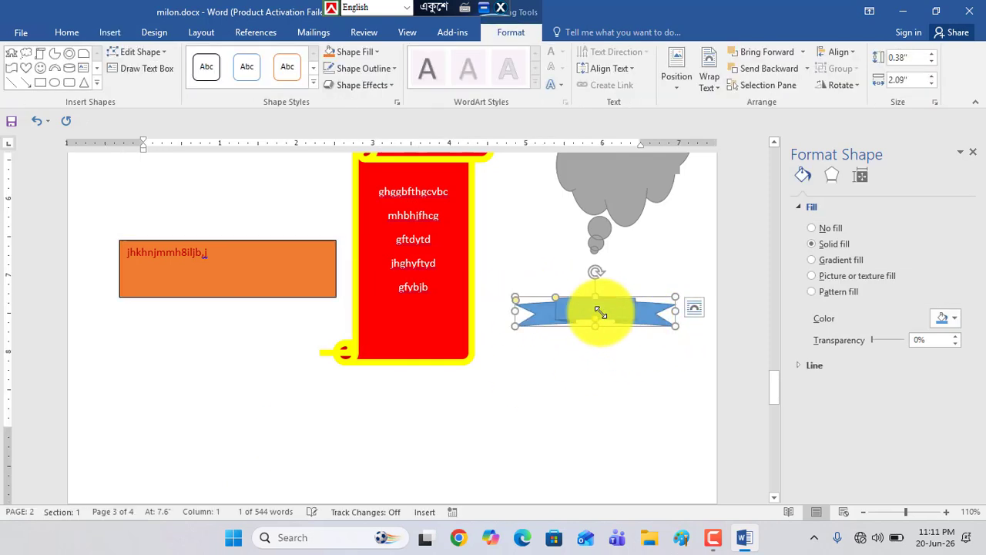
{"action": "left_click_drag", "start_coordinate": [604, 310], "coordinate": [534, 307]}
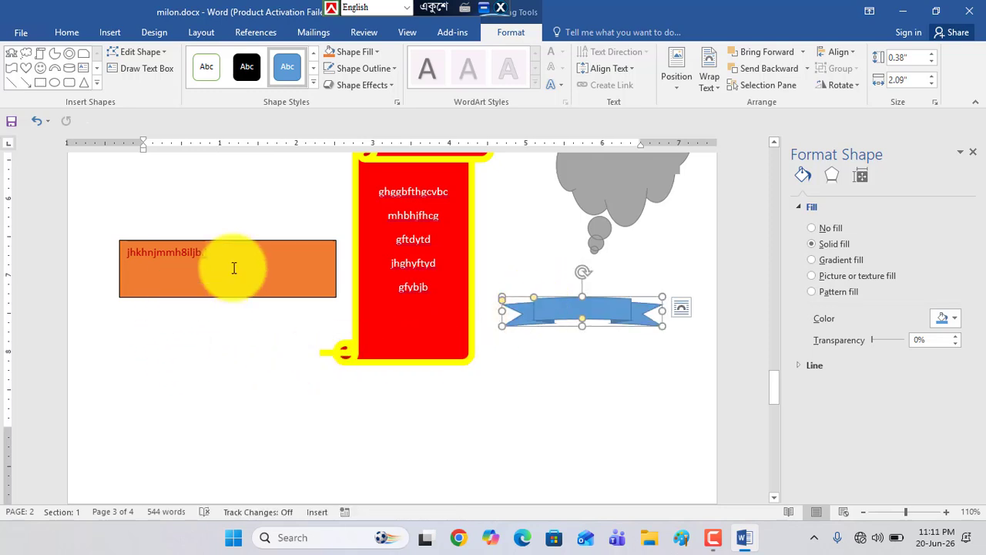